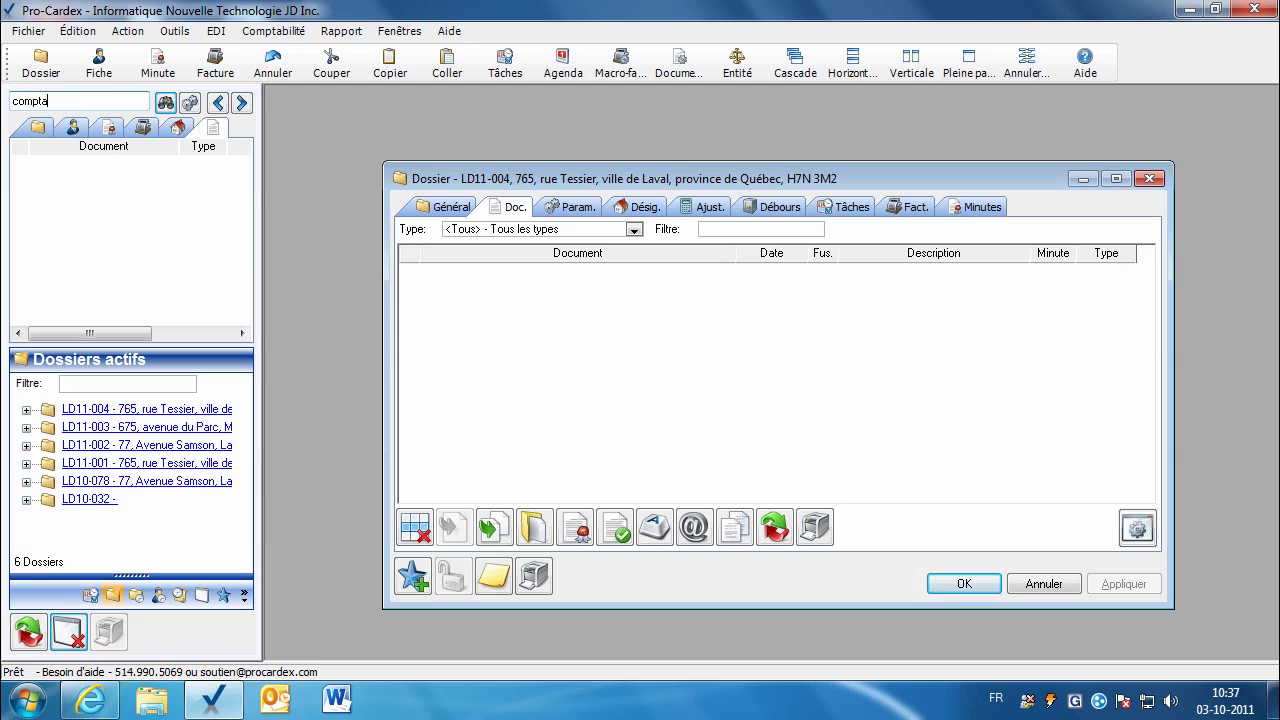
Step: Find vente comptant.doc by searching 'comptant', attach it to dossier LD11-004's documents, and open it in Word
{"action": "left_click", "coordinate": [165, 103]}
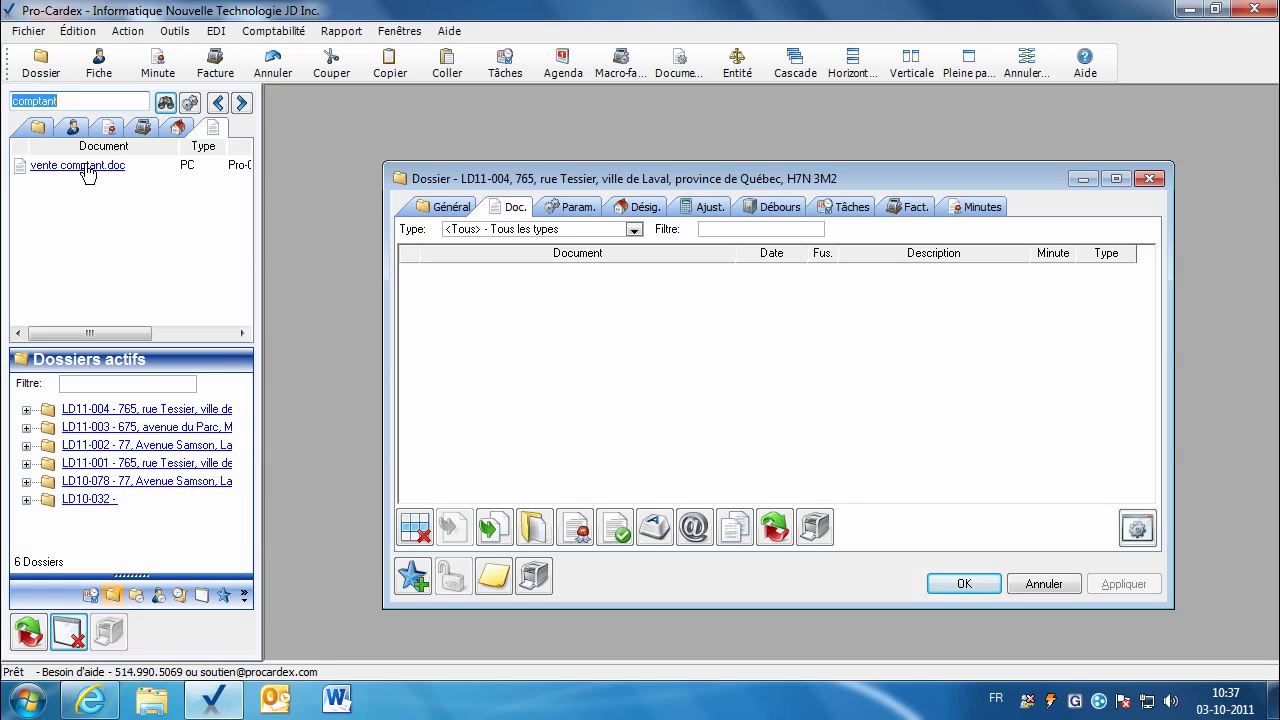
{"action": "left_click_drag", "start_coordinate": [88, 172], "coordinate": [457, 298]}
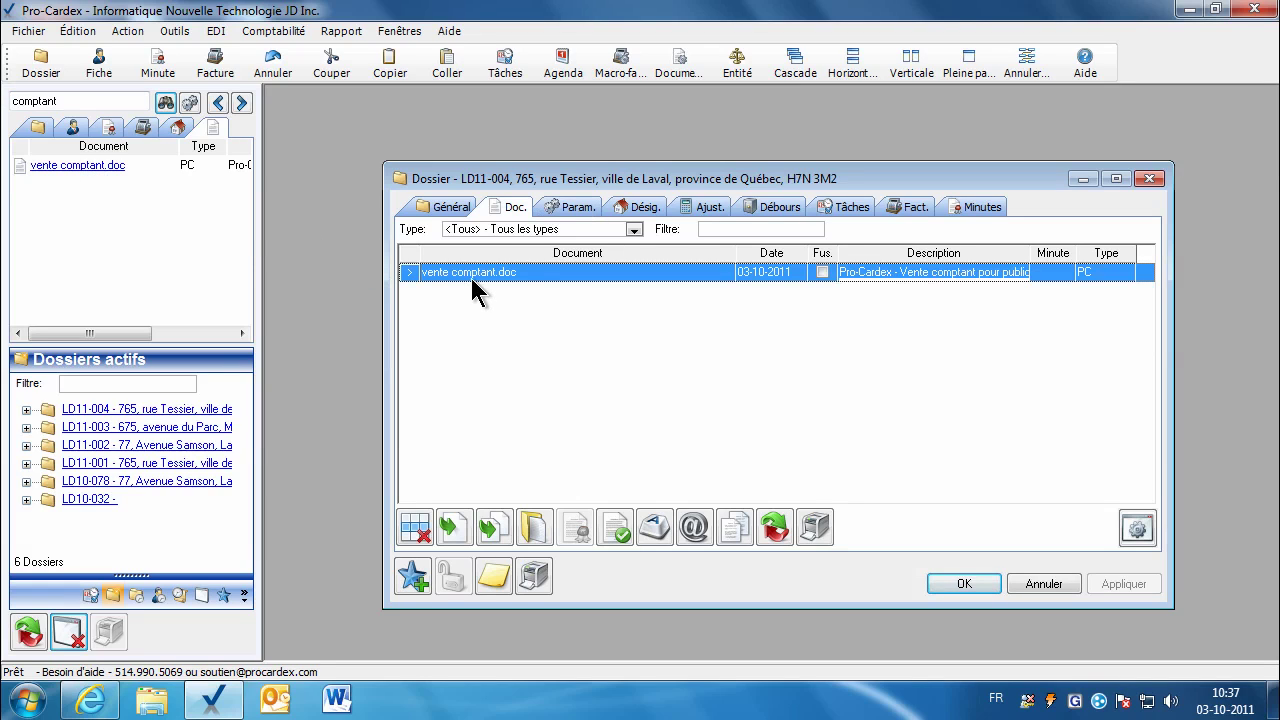
{"action": "left_click", "coordinate": [571, 208]}
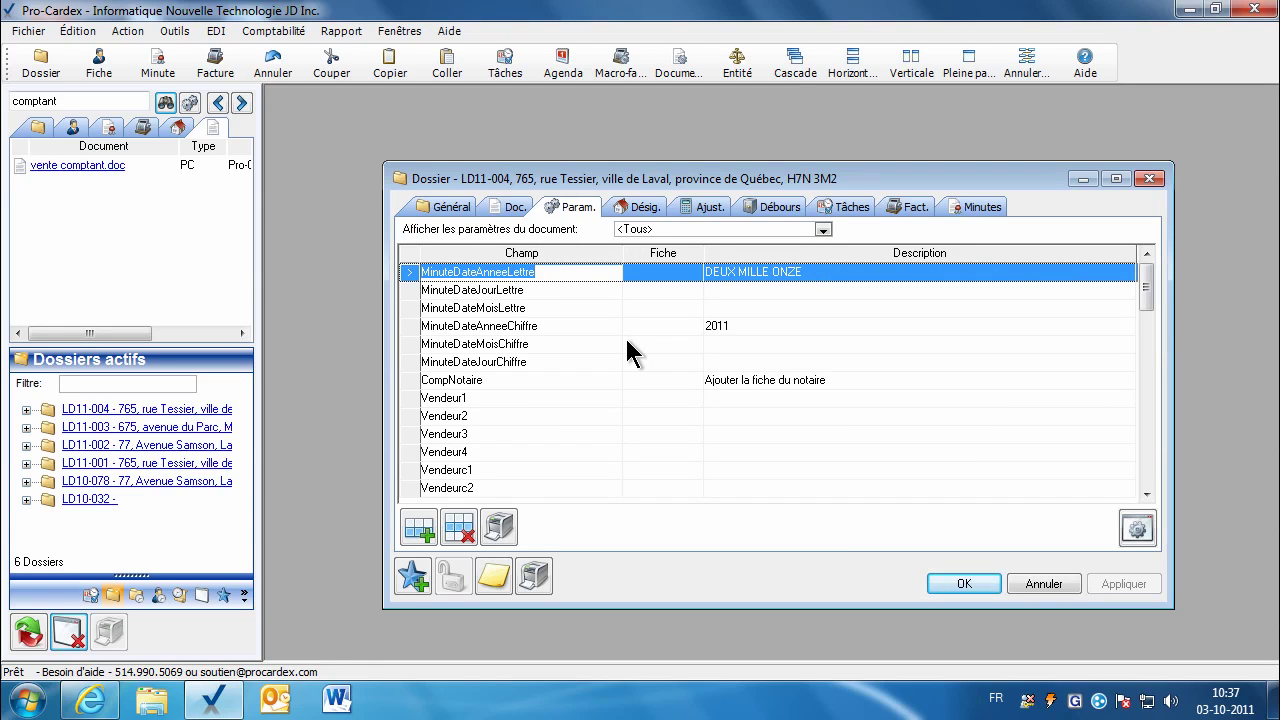
{"action": "left_click", "coordinate": [511, 212]}
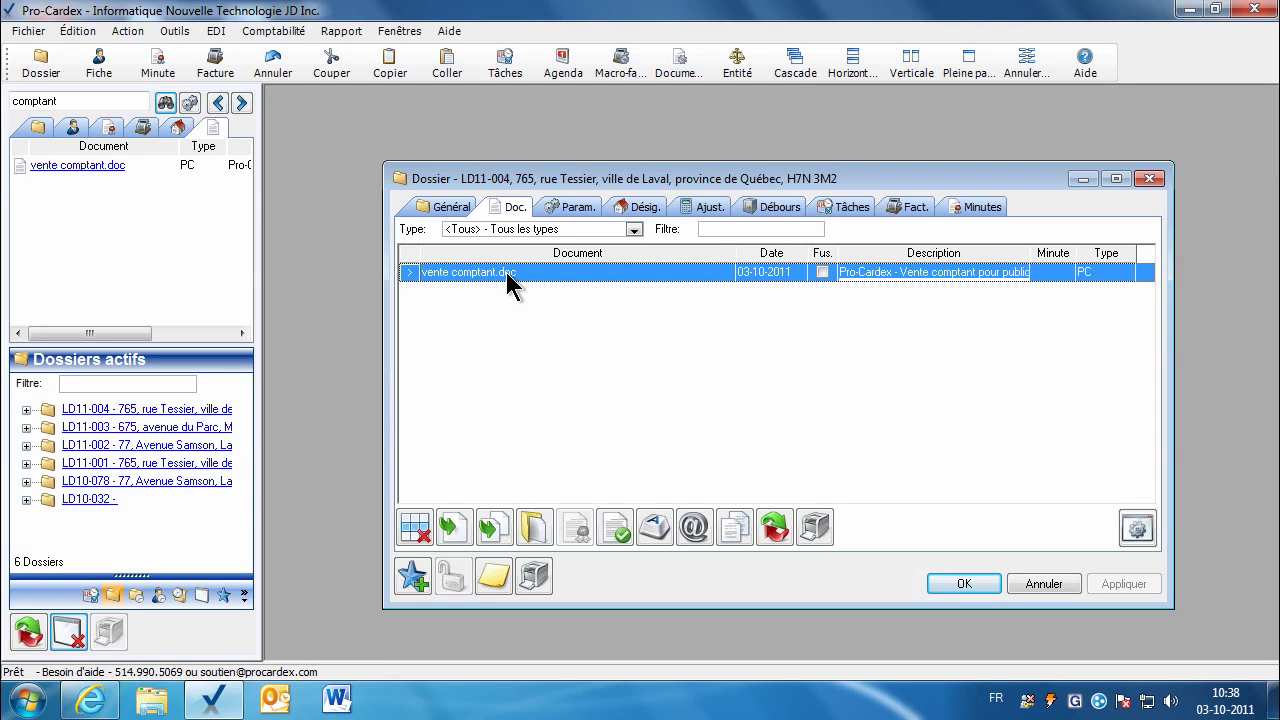
{"action": "left_click", "coordinate": [535, 526]}
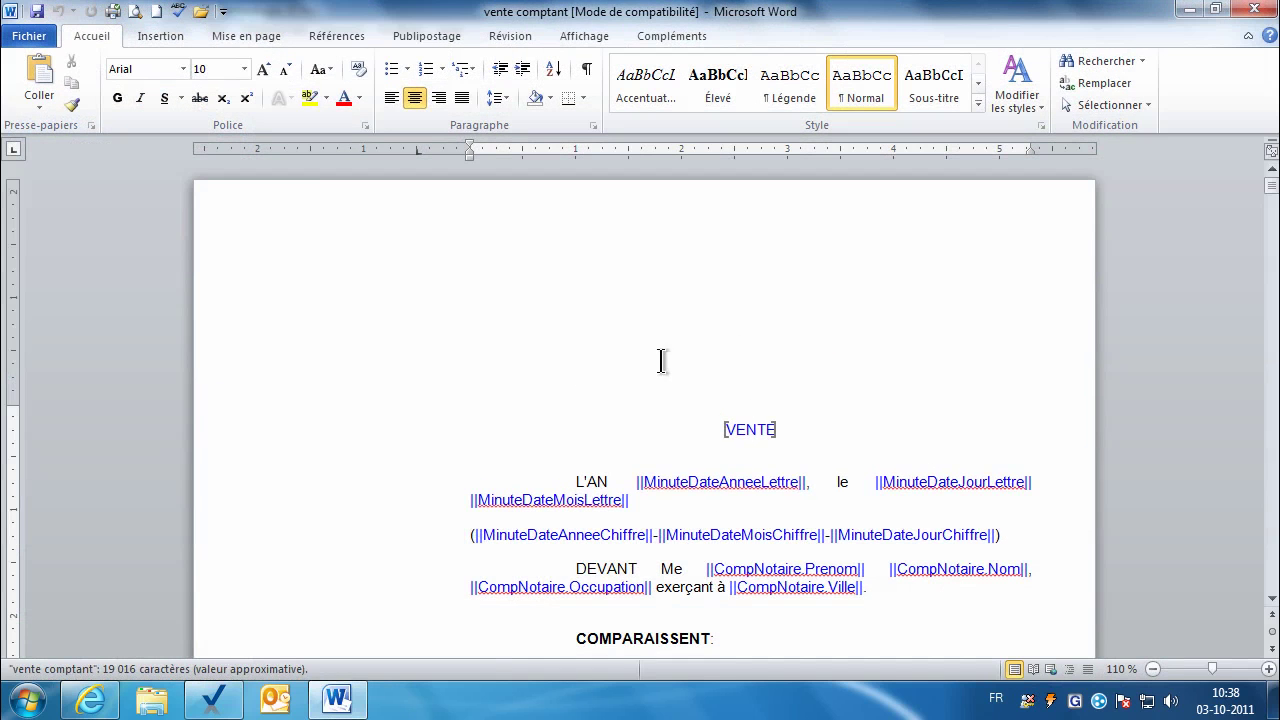
Step: Inspect the || markers around the MinuteDateAnneeLettre year field on the L'AN line
{"action": "scroll", "coordinate": [1273, 605], "scroll_direction": "down", "scroll_amount": 3}
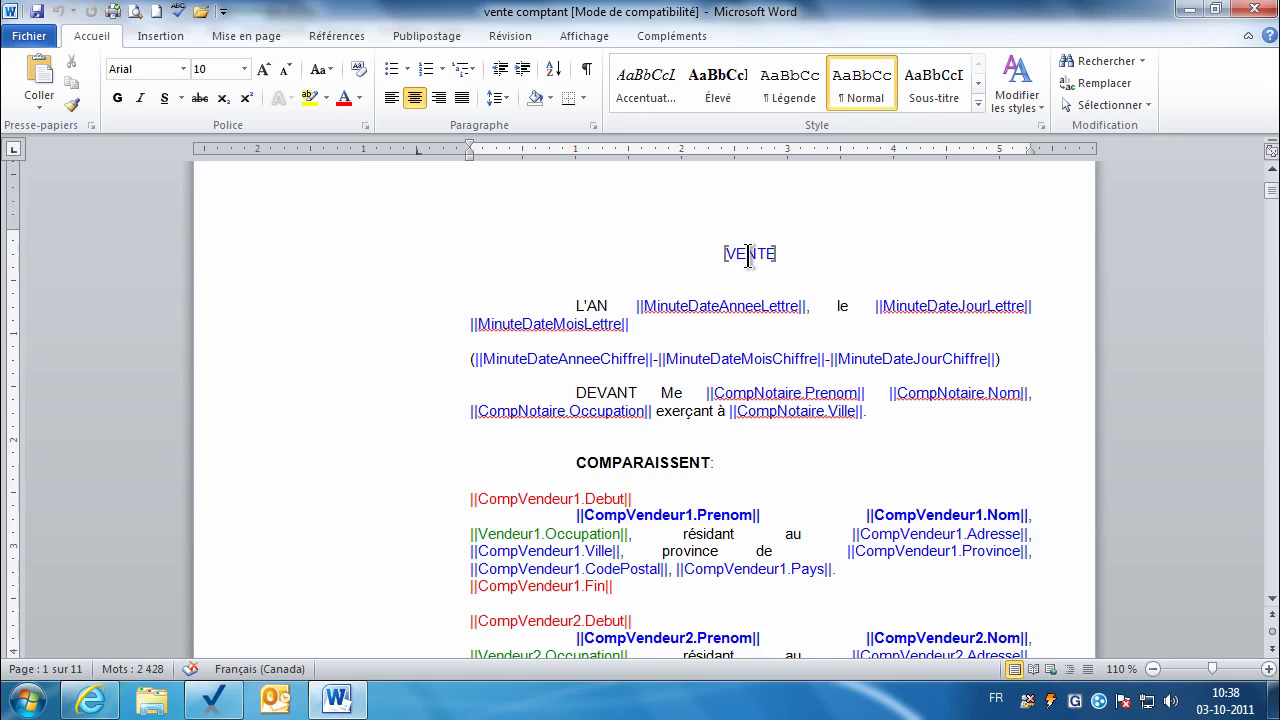
{"action": "left_click", "coordinate": [632, 305]}
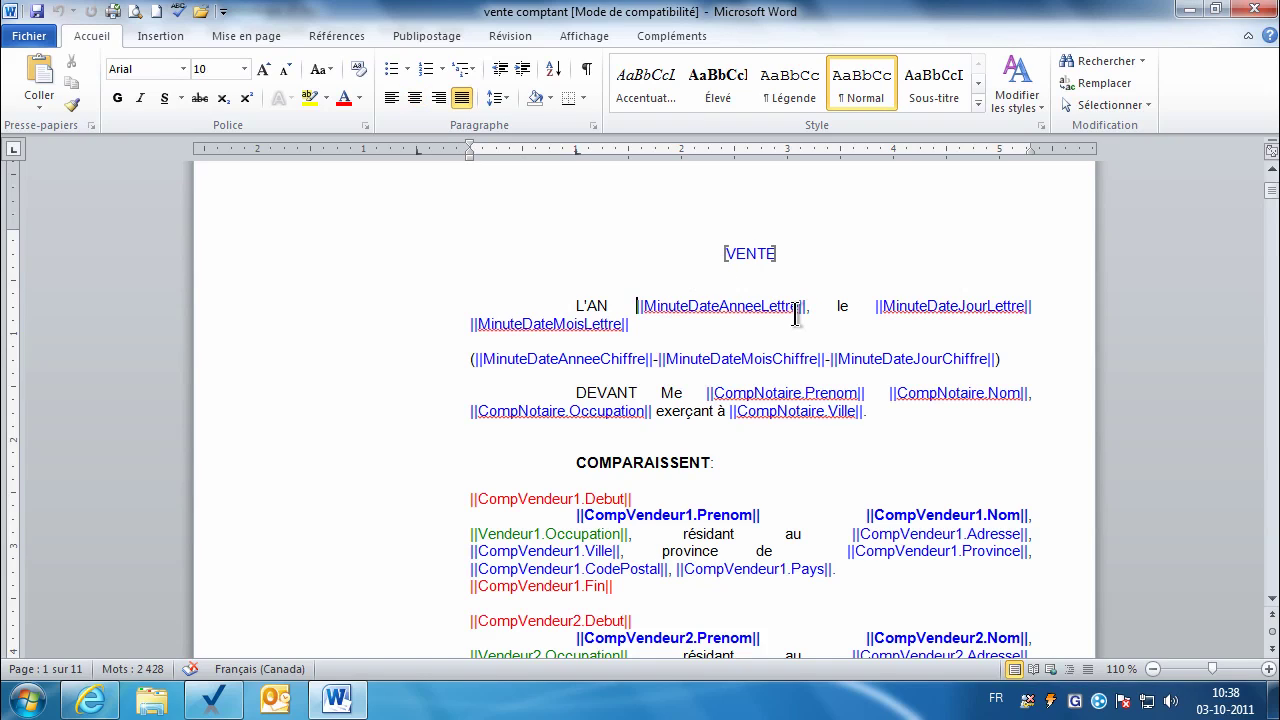
{"action": "key", "text": "shift+Right"}
{"action": "key", "text": "shift+Right"}
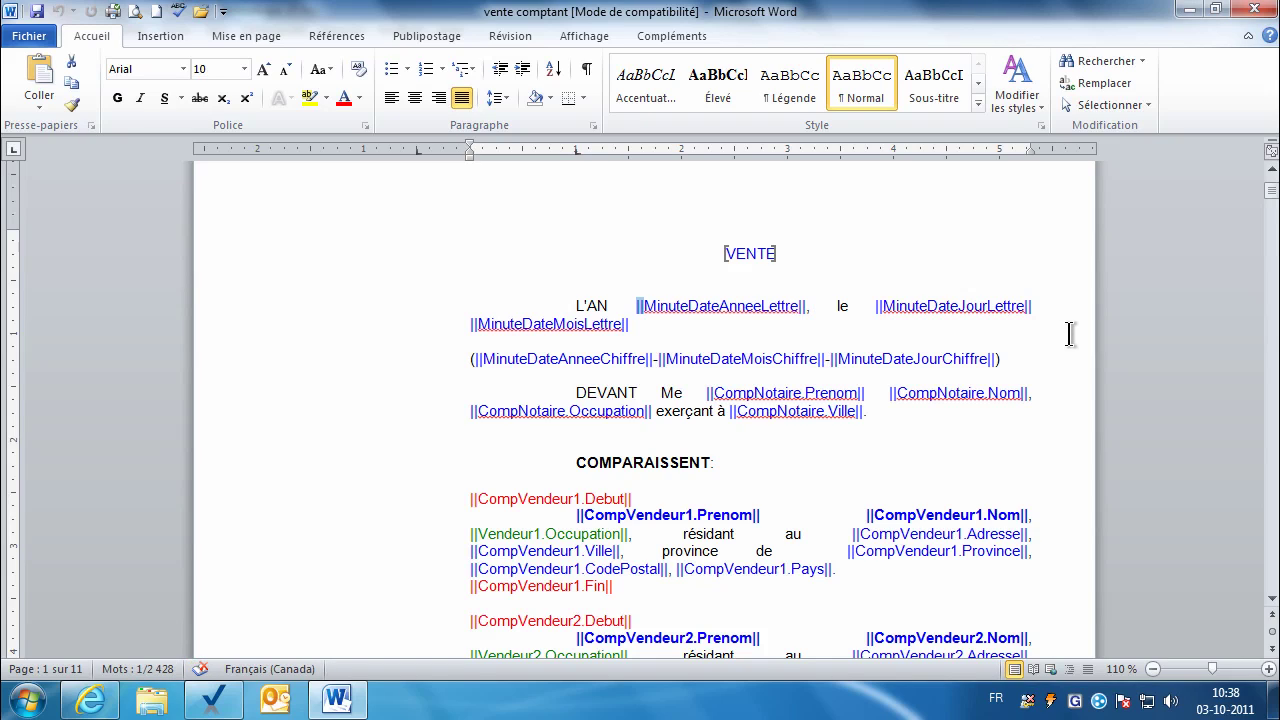
{"action": "left_click", "coordinate": [700, 306]}
{"action": "left_click_drag", "start_coordinate": [798, 306], "coordinate": [806, 306]}
{"action": "left_click", "coordinate": [640, 306]}
{"action": "scroll", "coordinate": [923, 507], "scroll_direction": "up", "scroll_amount": 1, "text": "ctrl"}
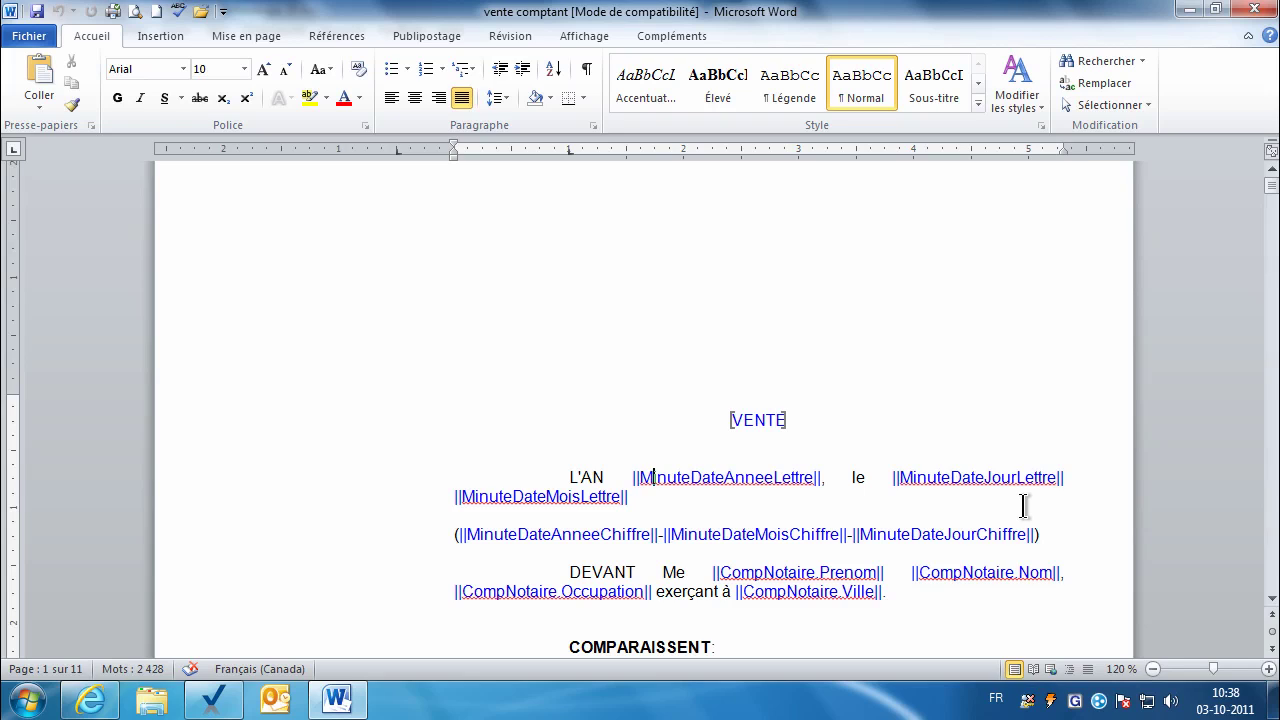
{"action": "key", "text": "Right"}
{"action": "key", "text": "Right"}
{"action": "key", "text": "Right"}
{"action": "key", "text": "Right"}
{"action": "key", "text": "Right"}
{"action": "key", "text": "BackSpace"}
Step: Enlarge the document text and select the whole ||MinuteDateAnneeLettre|| field
{"action": "scroll", "coordinate": [706, 480], "scroll_direction": "up", "scroll_amount": 4}
{"action": "left_click", "coordinate": [807, 482]}
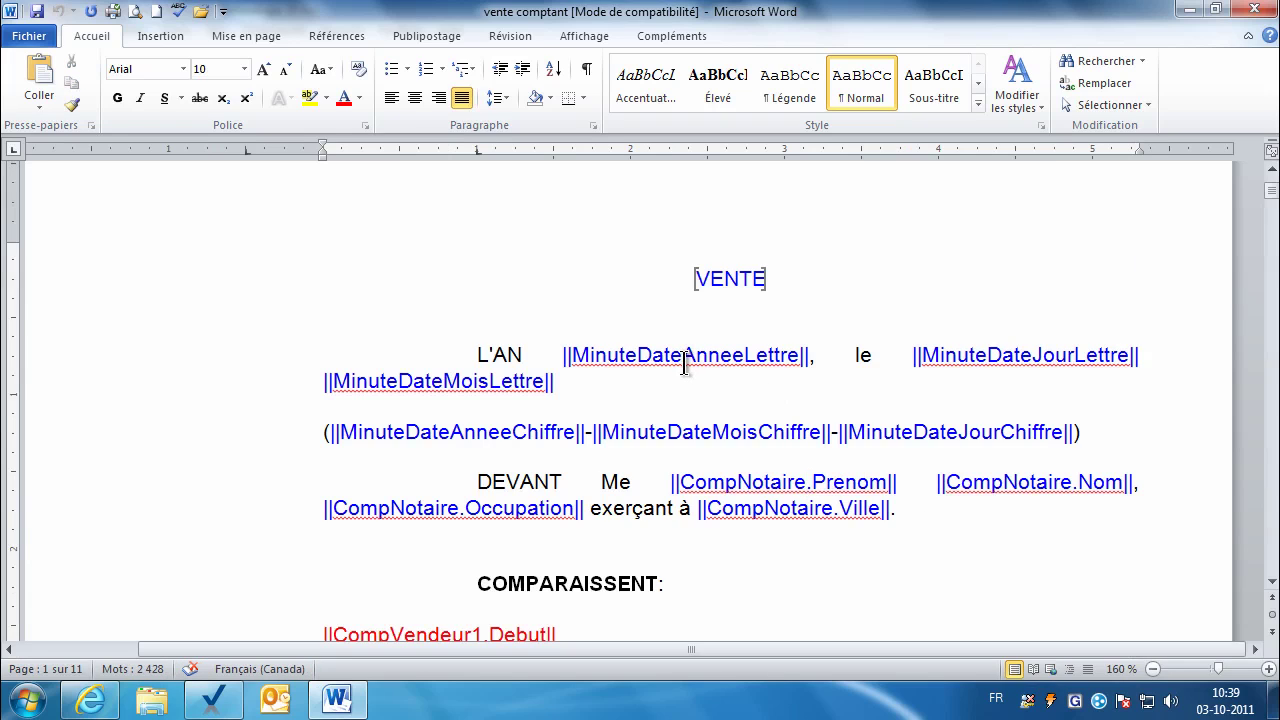
{"action": "scroll", "coordinate": [686, 354], "scroll_direction": "up", "scroll_amount": 2}
{"action": "left_click", "coordinate": [684, 432]}
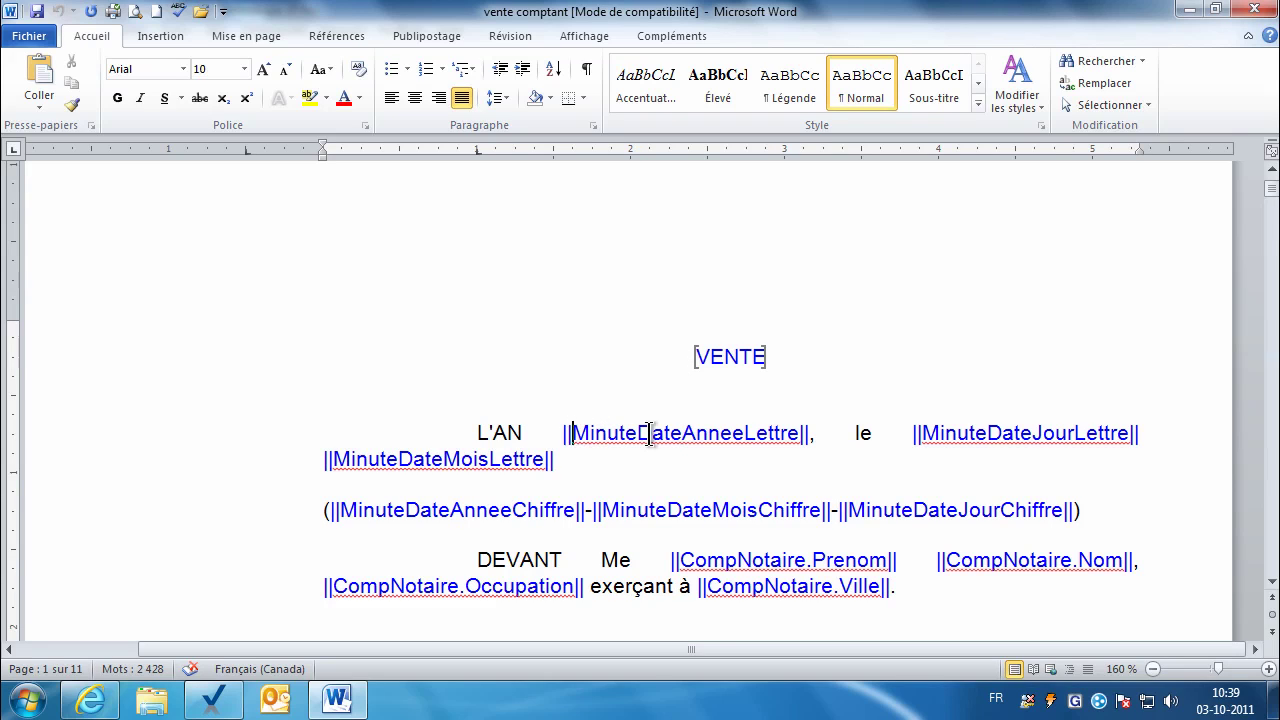
{"action": "key", "text": "Left"}
{"action": "key", "text": "Left"}
{"action": "key", "text": "shift+Right"}
{"action": "key", "text": "shift+Right"}
{"action": "key", "text": "shift+Right"}
{"action": "key", "text": "shift+Right"}
{"action": "key", "text": "shift+Right"}
{"action": "key", "text": "shift+Right"}
{"action": "key", "text": "shift+Right"}
{"action": "key", "text": "shift+Right"}
{"action": "key", "text": "shift+Right"}
{"action": "key", "text": "shift+Right"}
{"action": "key", "text": "shift+Right"}
{"action": "key", "text": "shift+Right"}
{"action": "key", "text": "shift+Right"}
{"action": "key", "text": "shift+Right"}
{"action": "key", "text": "shift+Right"}
{"action": "key", "text": "shift+Right"}
{"action": "key", "text": "shift+Right"}
{"action": "key", "text": "shift+Right"}
{"action": "key", "text": "shift+Right"}
{"action": "key", "text": "shift+Right"}
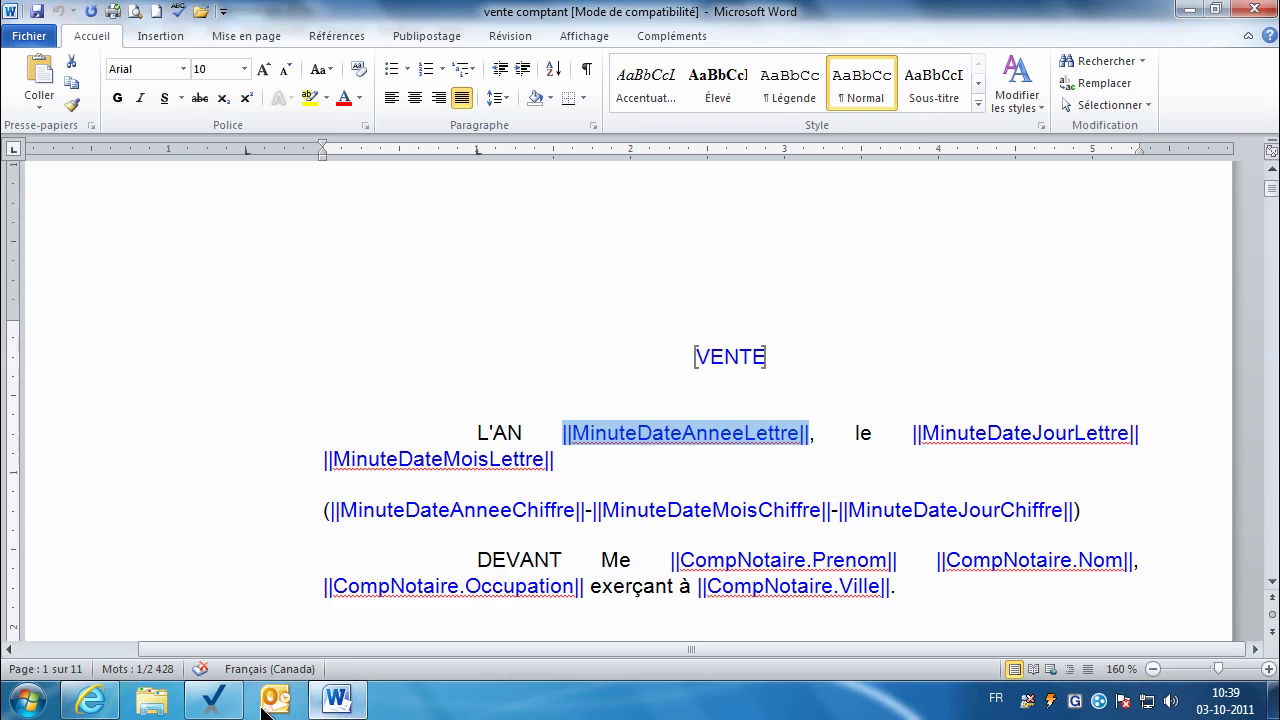
{"action": "left_click", "coordinate": [213, 700]}
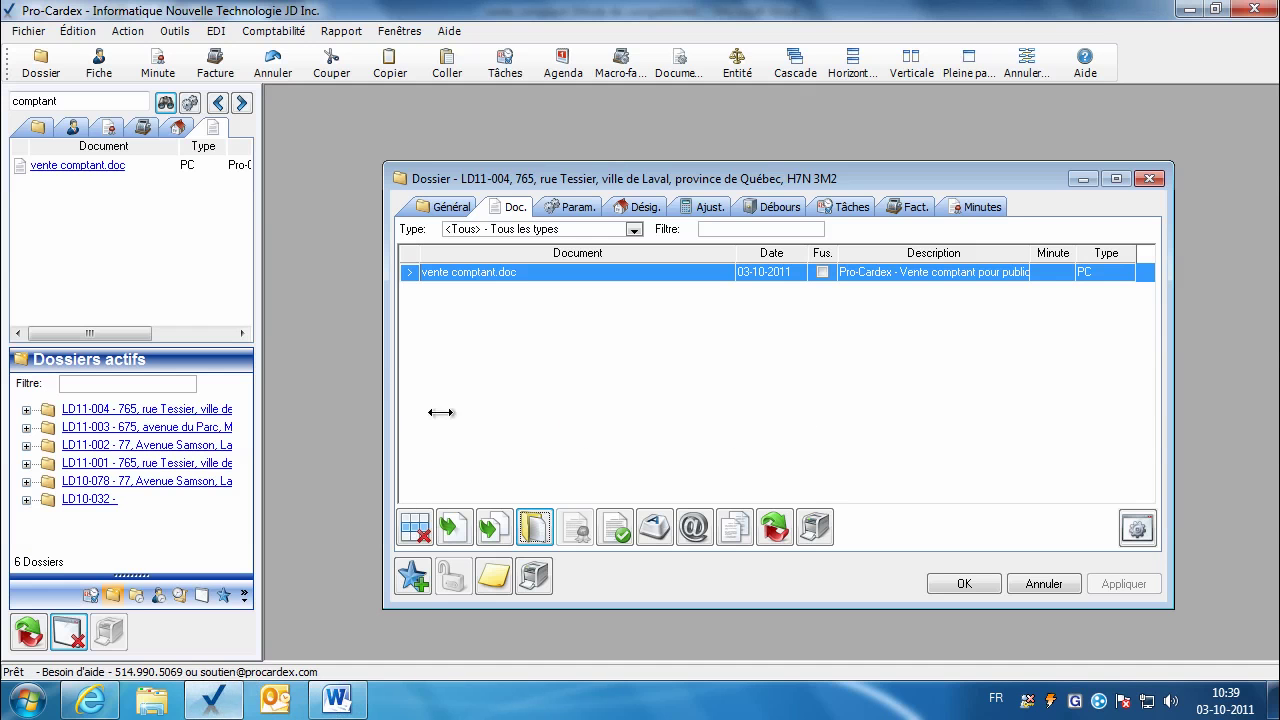
Step: Filter parameters to vente comptant.doc and choose DEUX MILLE ONZE for MinuteDateAnneeLettre
{"action": "left_click", "coordinate": [576, 206]}
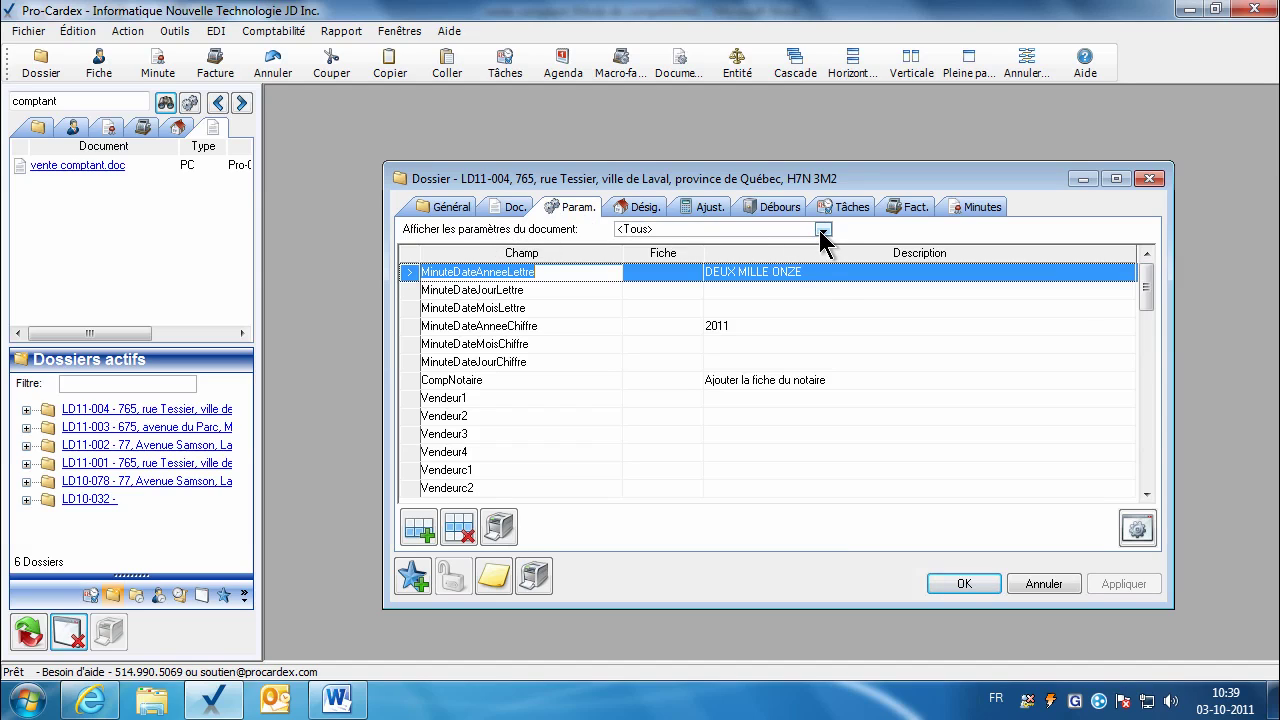
{"action": "left_click", "coordinate": [822, 231]}
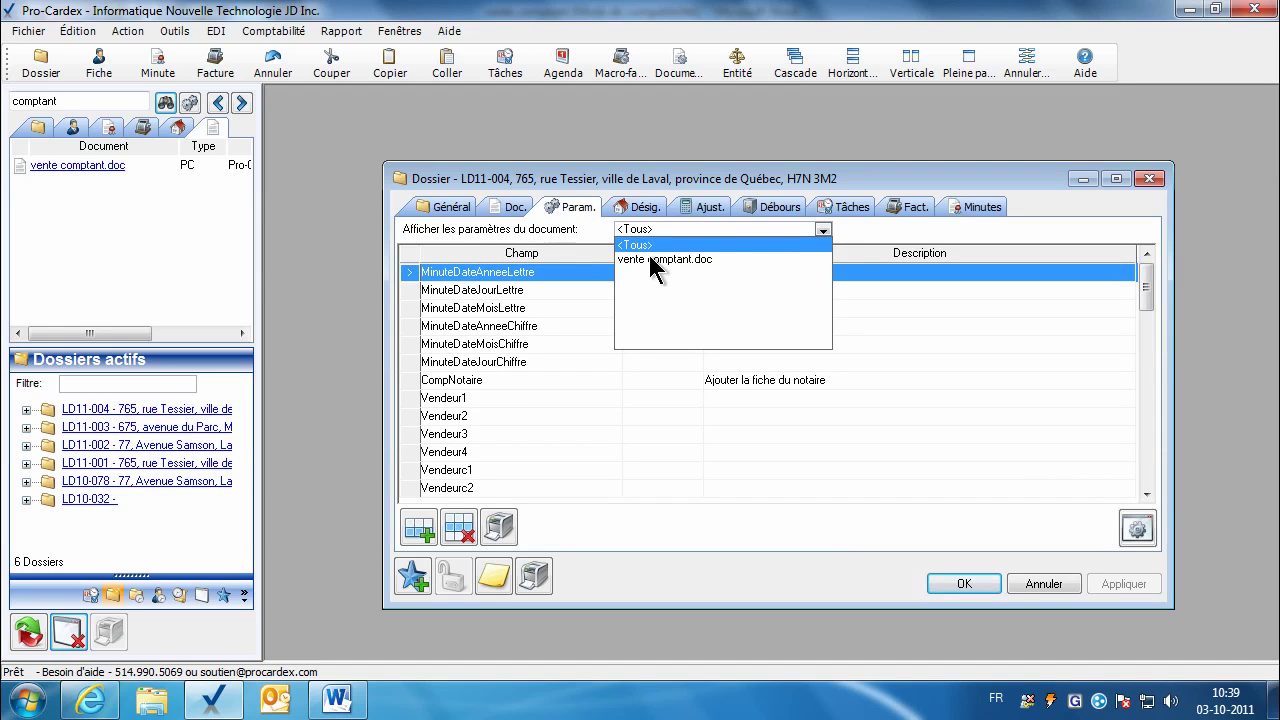
{"action": "left_click", "coordinate": [656, 260]}
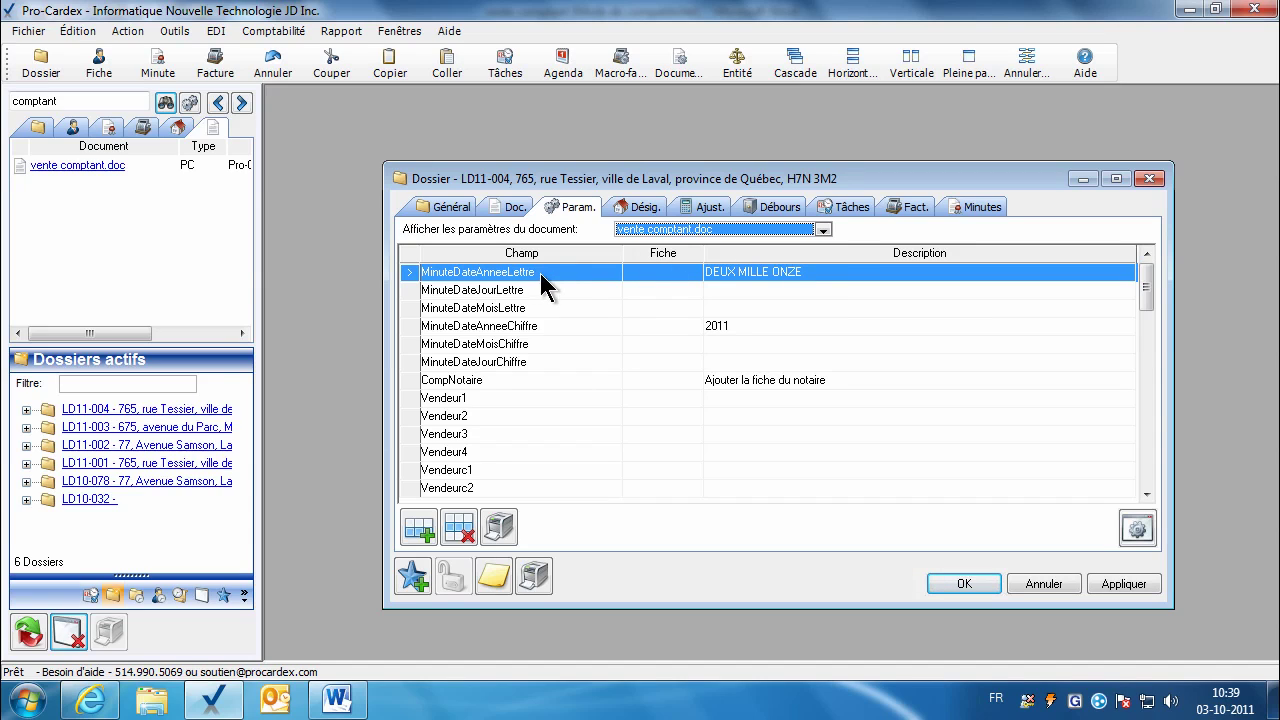
{"action": "left_click", "coordinate": [448, 278]}
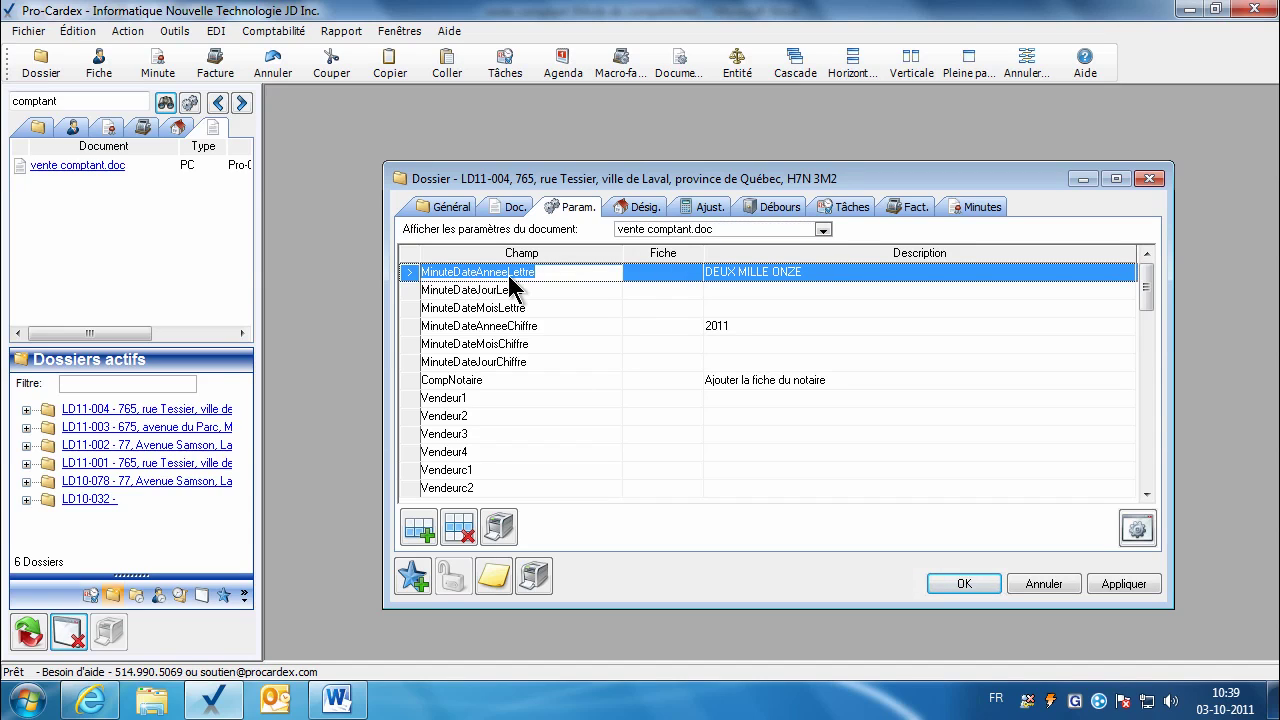
{"action": "left_click", "coordinate": [776, 277]}
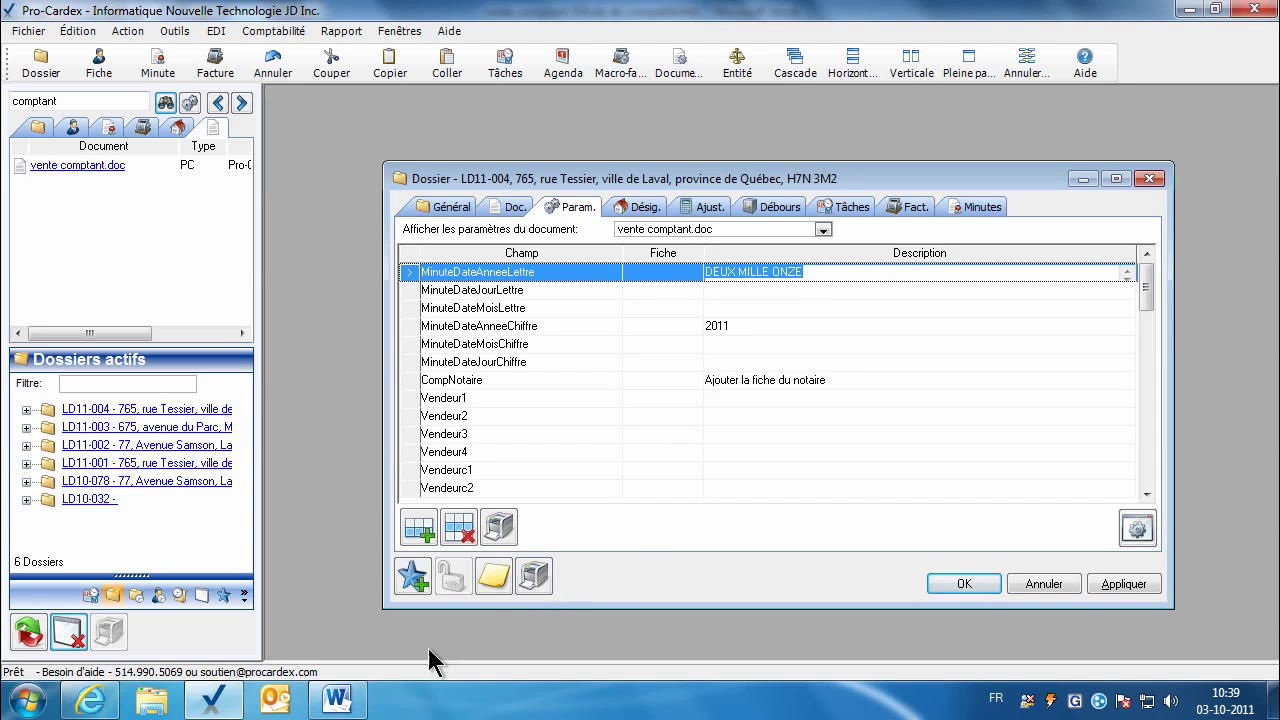
{"action": "left_click", "coordinate": [349, 703]}
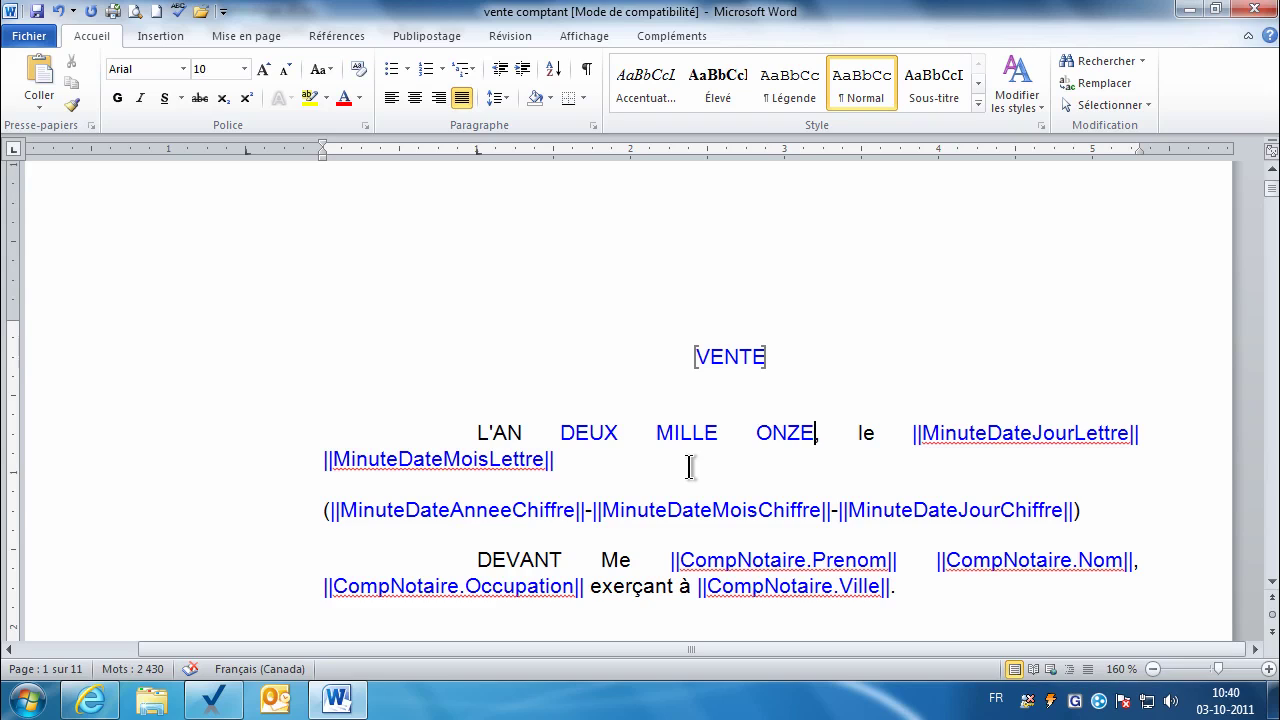
Step: Undo to restore ||MinuteDateAnneeLettre|| on the L'AN line, then select CompNotaire in the notary line
{"action": "key", "text": "ctrl+z"}
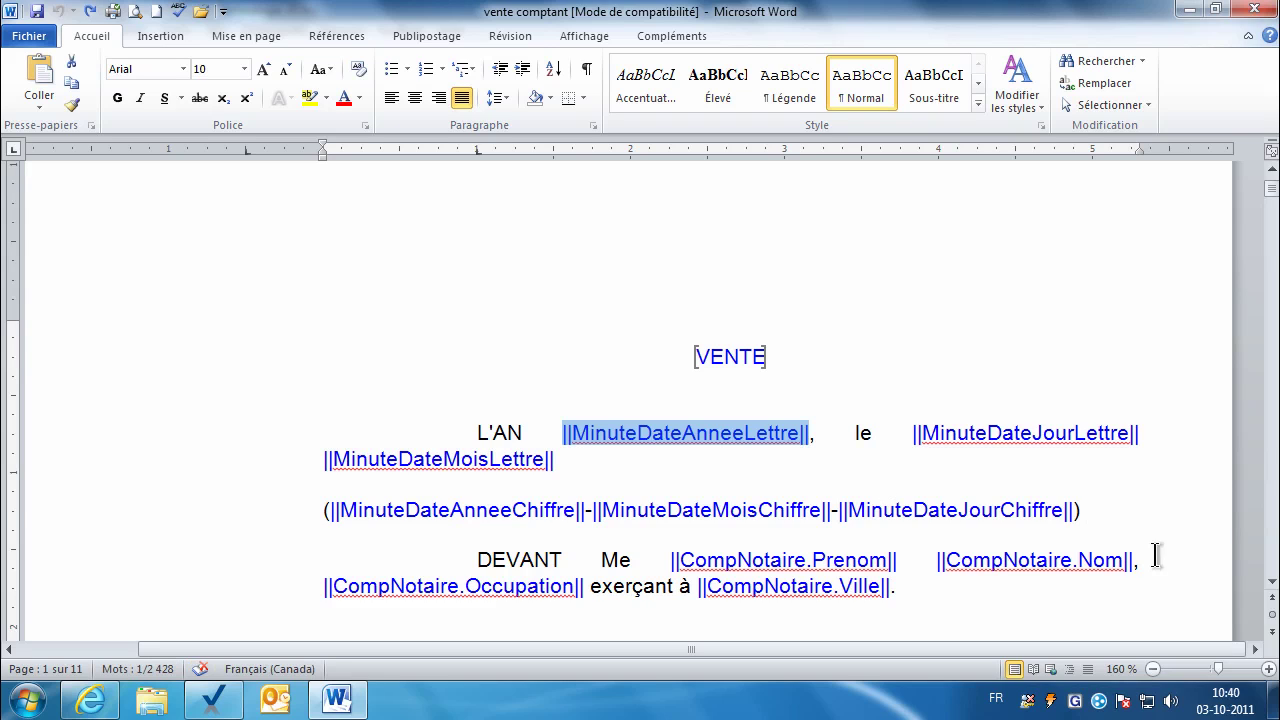
{"action": "left_click", "coordinate": [1272, 581]}
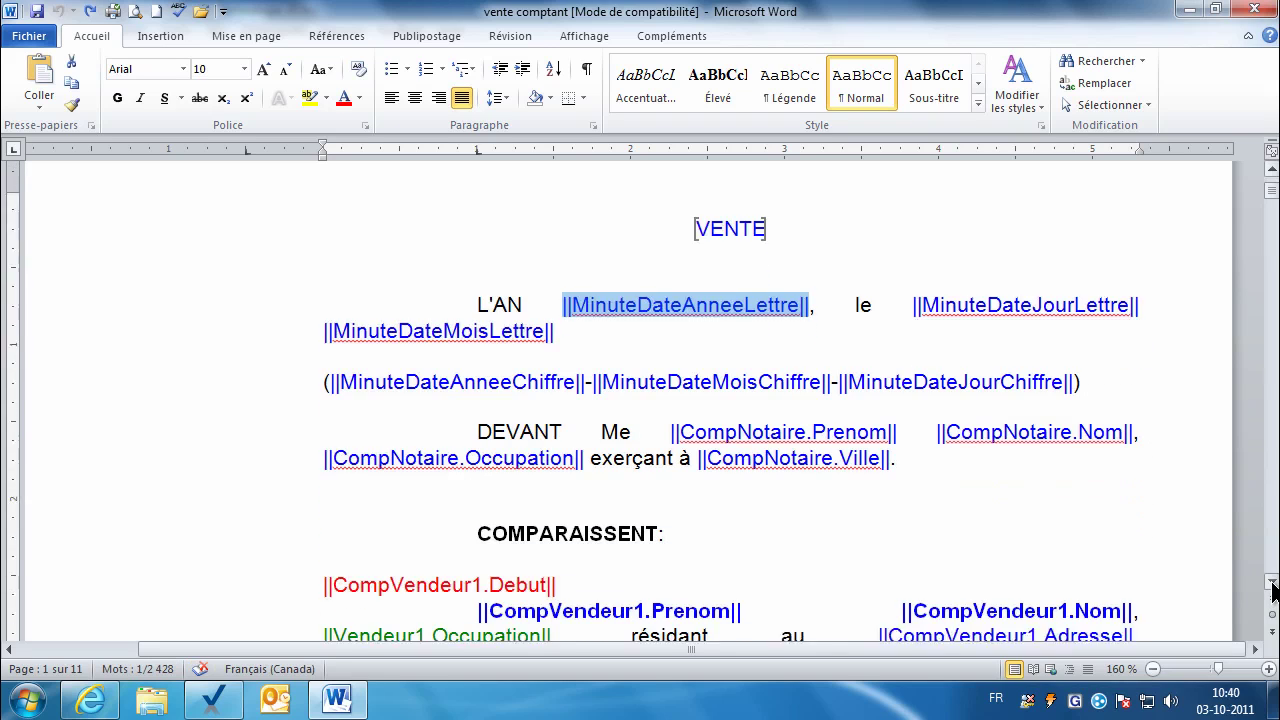
{"action": "left_click", "coordinate": [812, 372]}
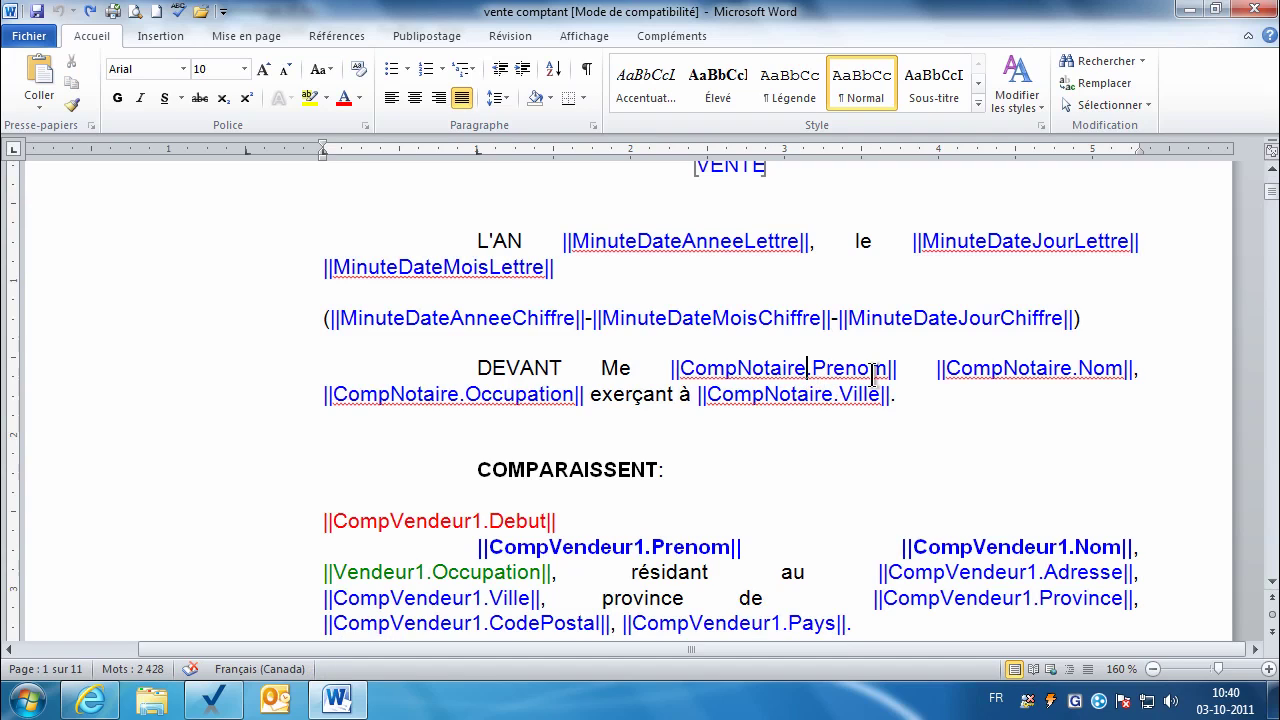
{"action": "double_click", "coordinate": [804, 372]}
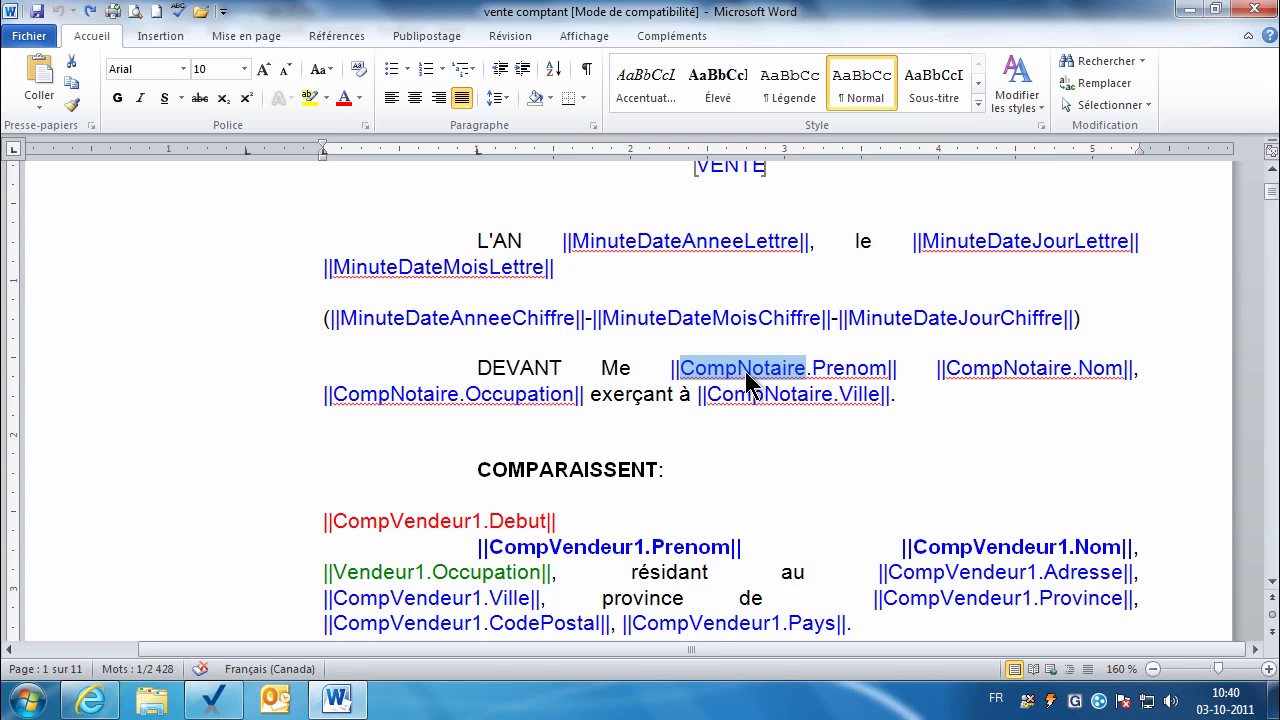
{"action": "left_click", "coordinate": [212, 698]}
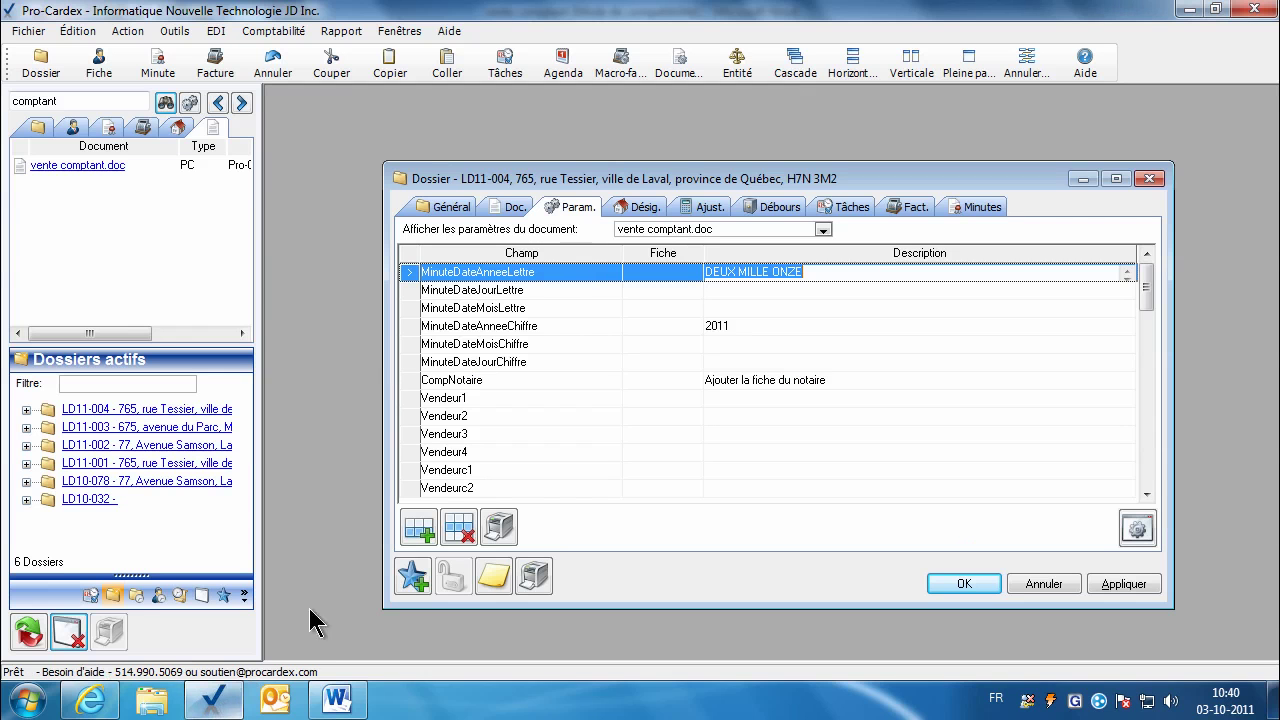
Step: Link CompNotaire to the NOTAIRE1 client found by searching 'notaire', and apply the change
{"action": "left_click", "coordinate": [537, 380]}
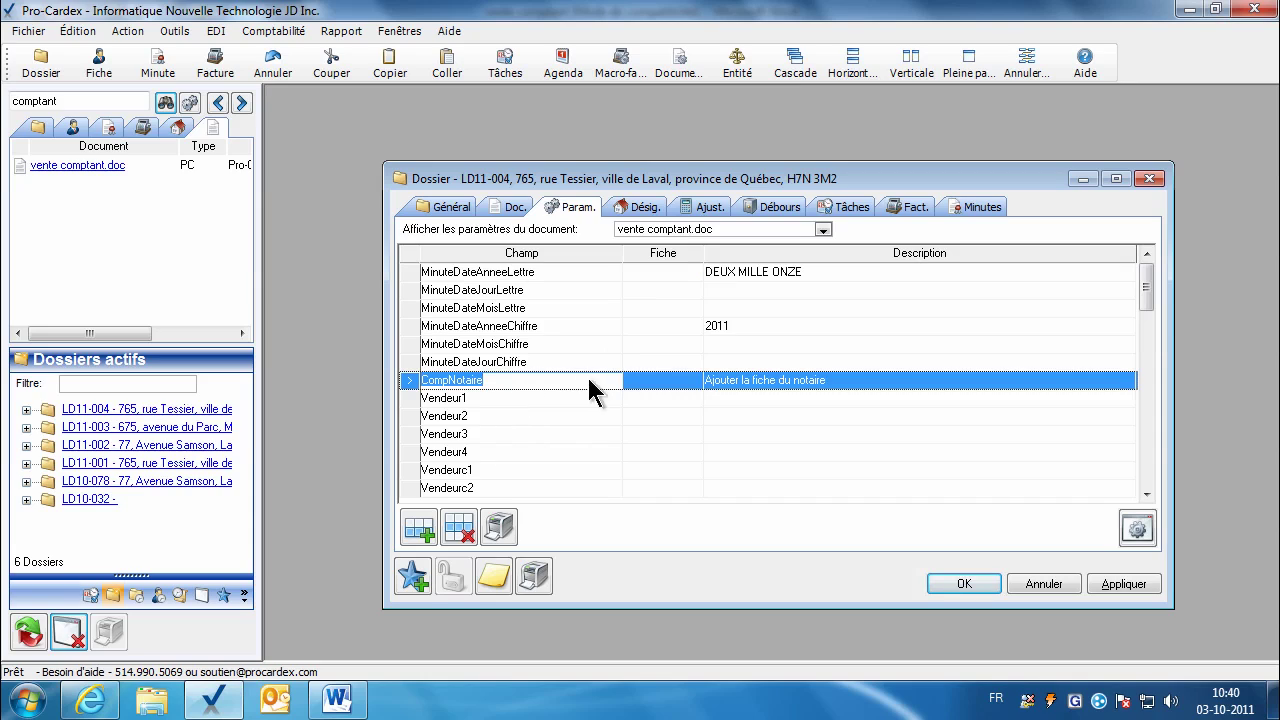
{"action": "left_click", "coordinate": [659, 390]}
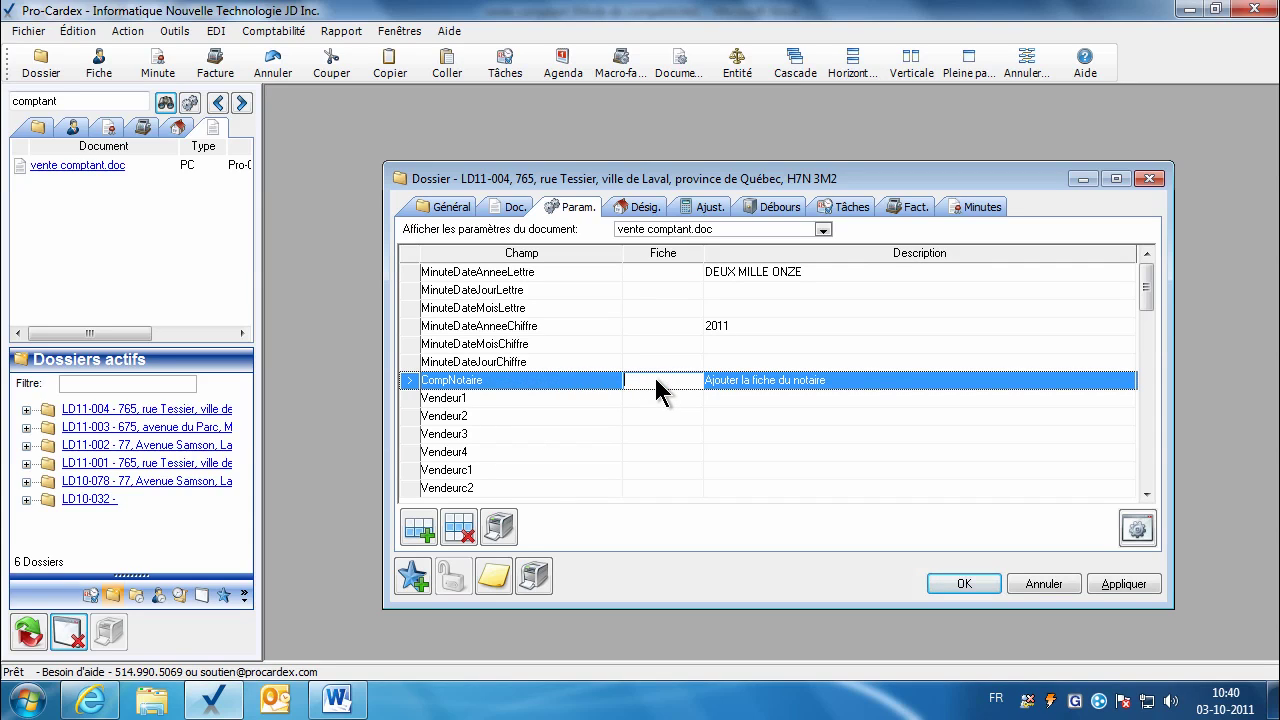
{"action": "left_click", "coordinate": [72, 127]}
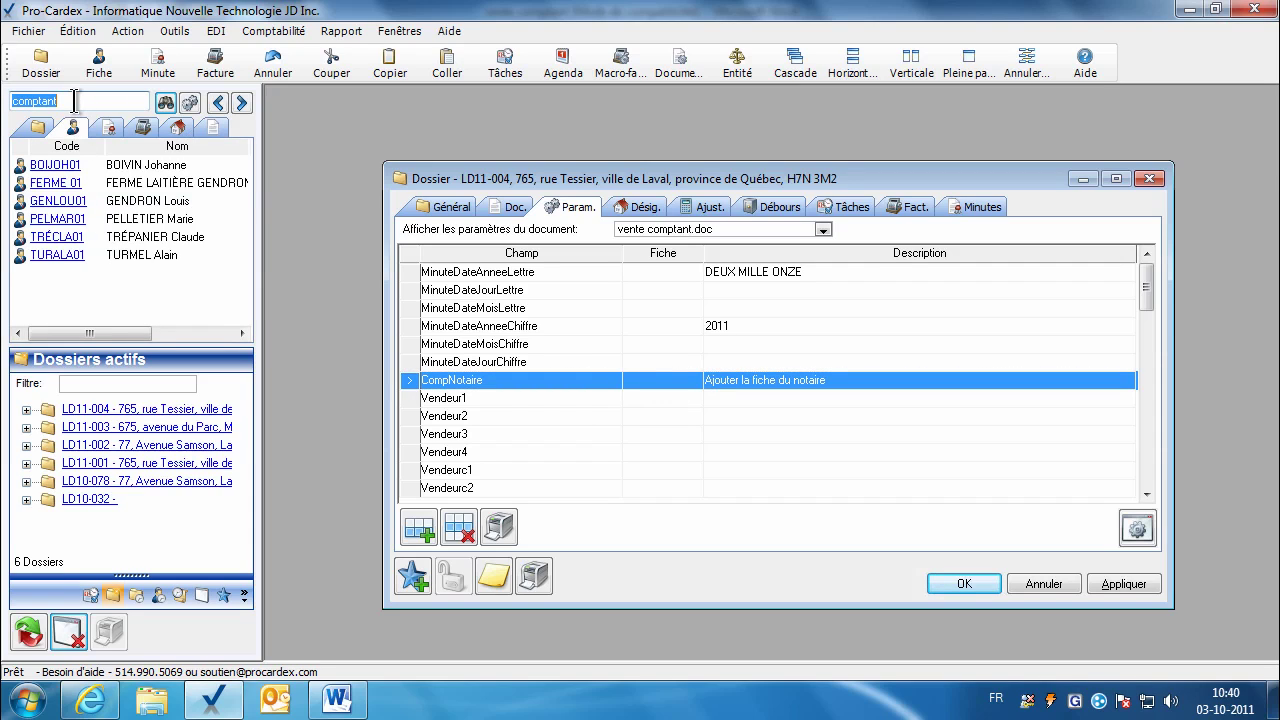
{"action": "type", "text": "notaire"}
{"action": "key", "text": "Return"}
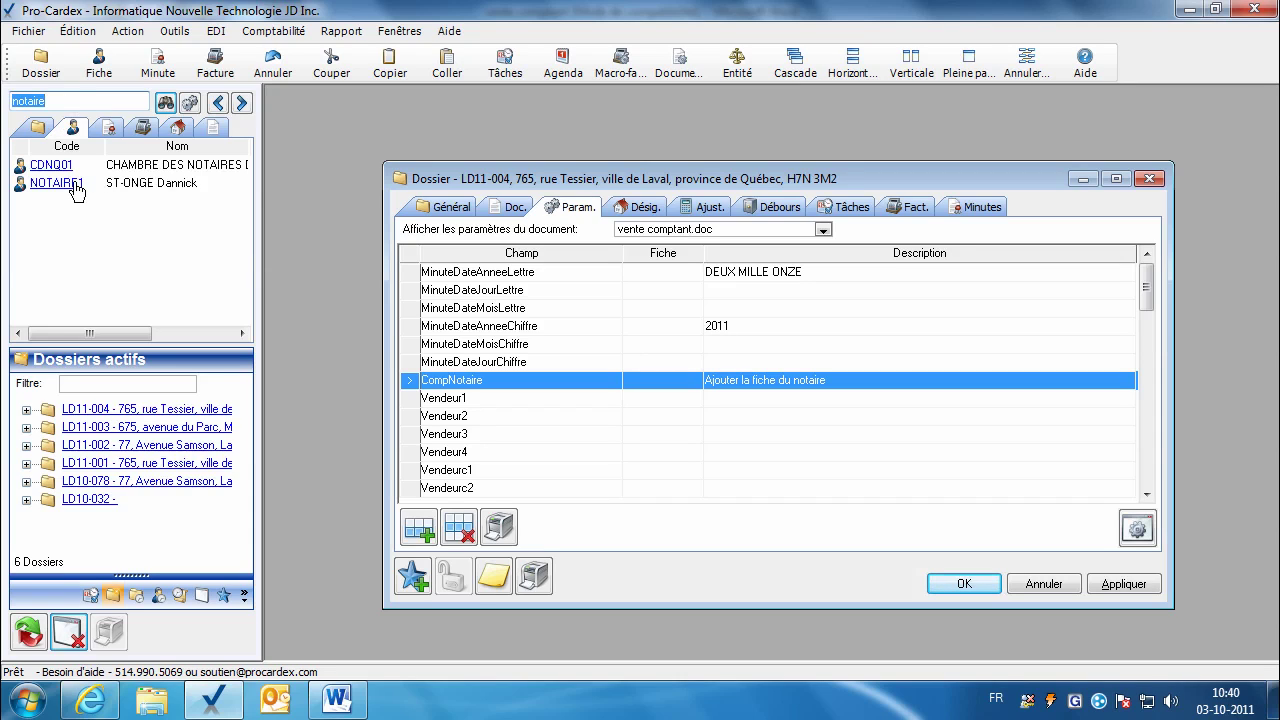
{"action": "left_click_drag", "start_coordinate": [70, 188], "coordinate": [672, 388]}
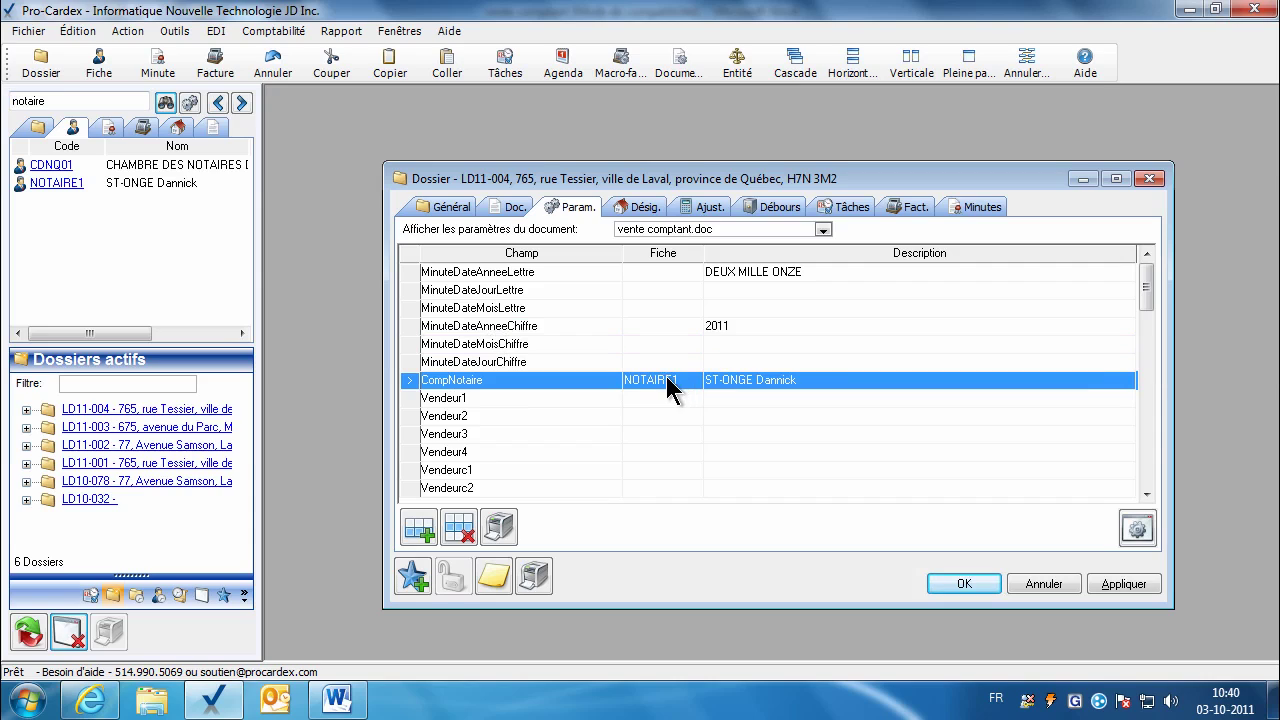
{"action": "left_click", "coordinate": [1140, 588]}
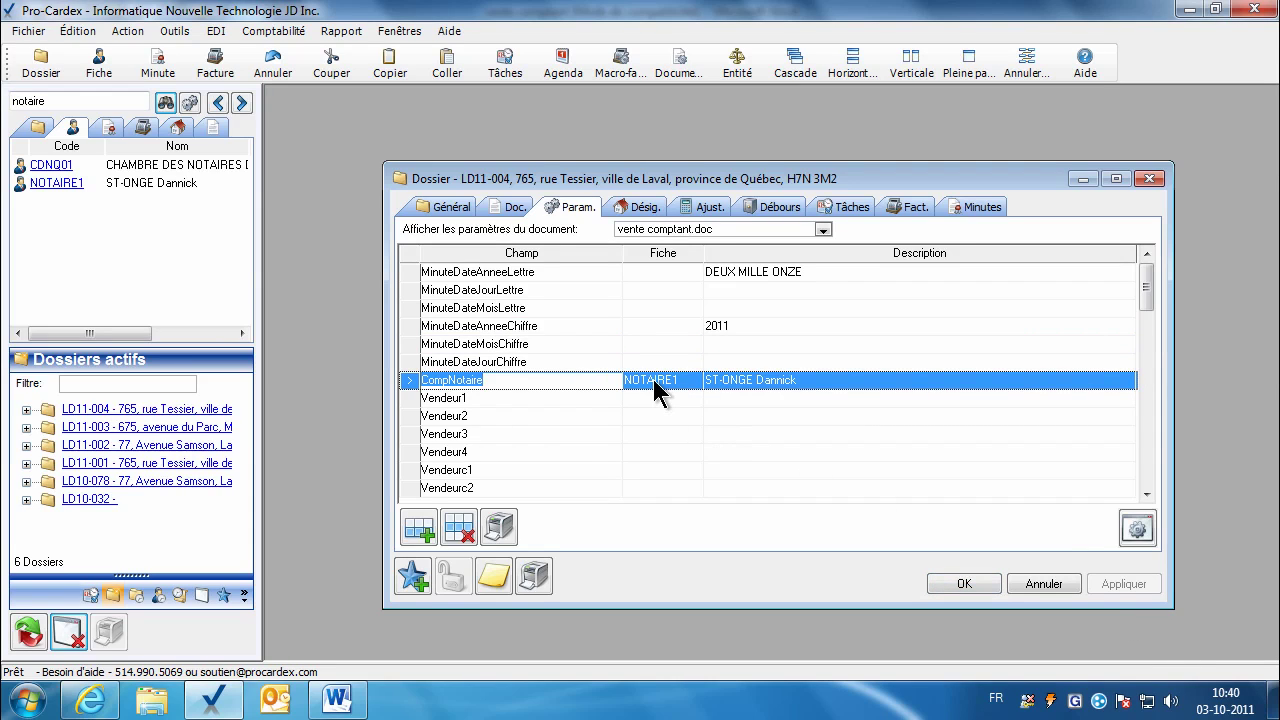
{"action": "left_click", "coordinate": [337, 697]}
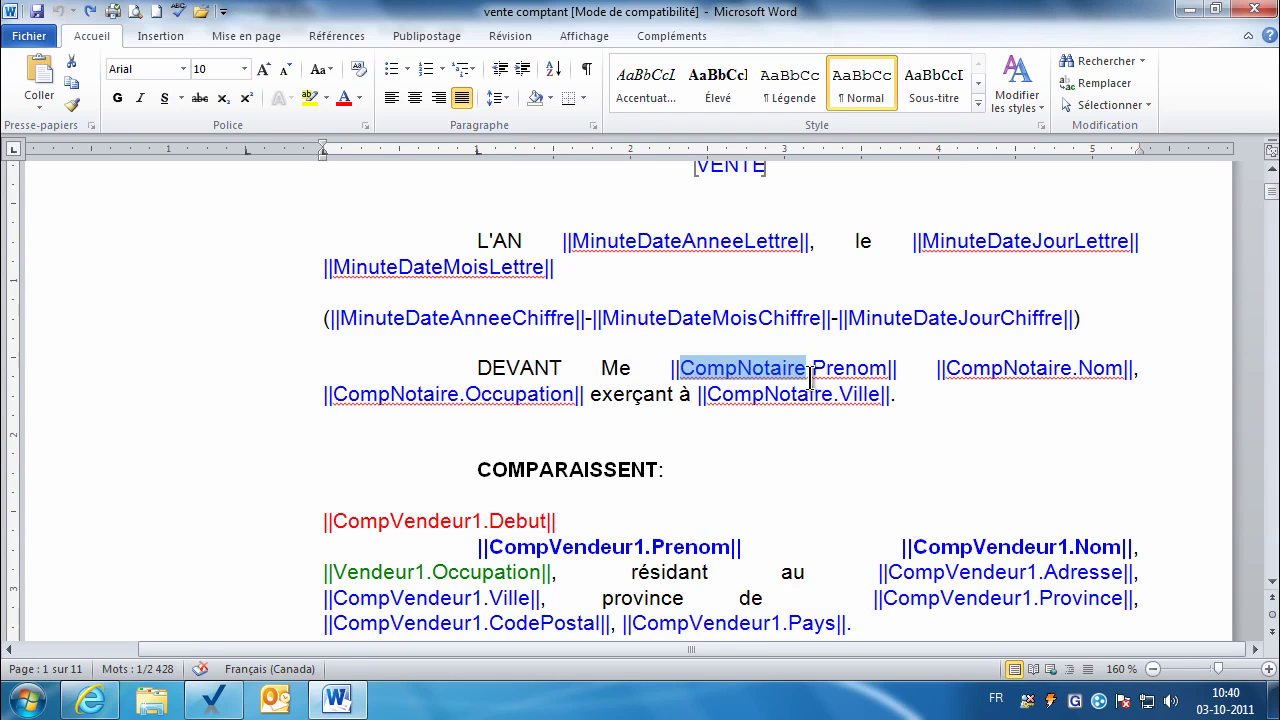
Step: Review the CompNotaire Prenom, Nom, Occupation and Ville placeholders in the notary line
{"action": "double_click", "coordinate": [840, 370]}
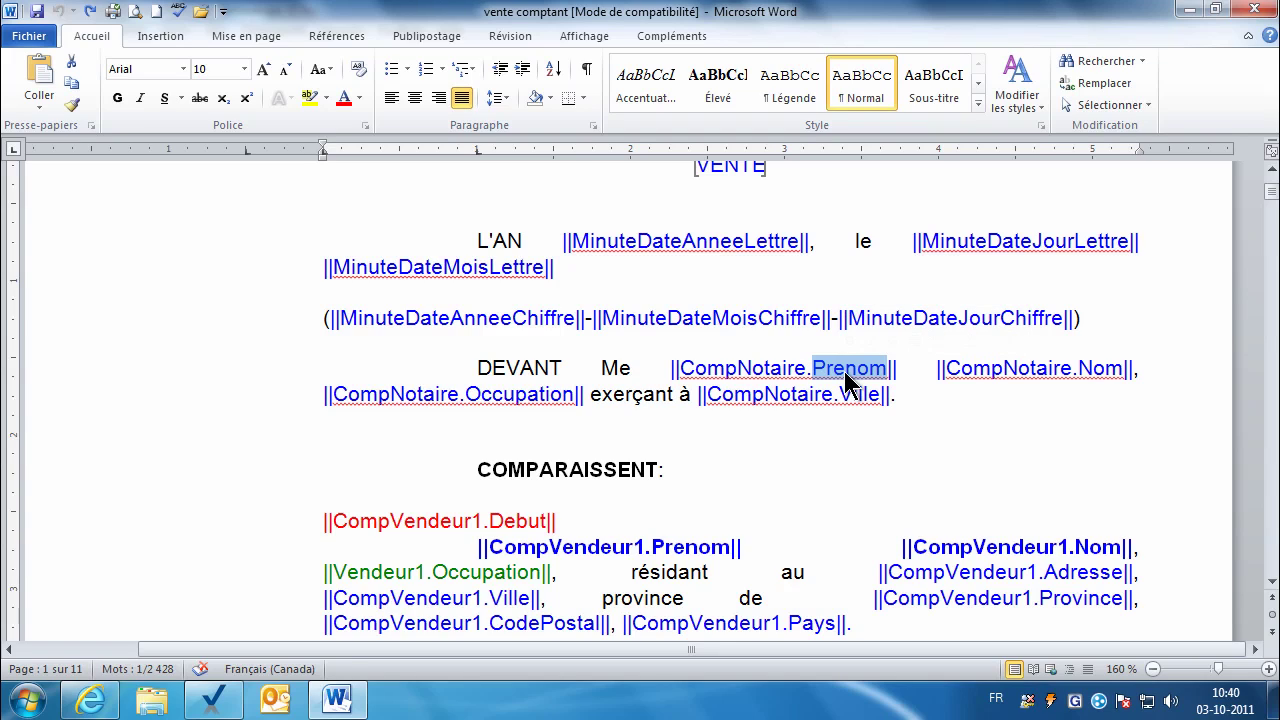
{"action": "double_click", "coordinate": [1095, 369]}
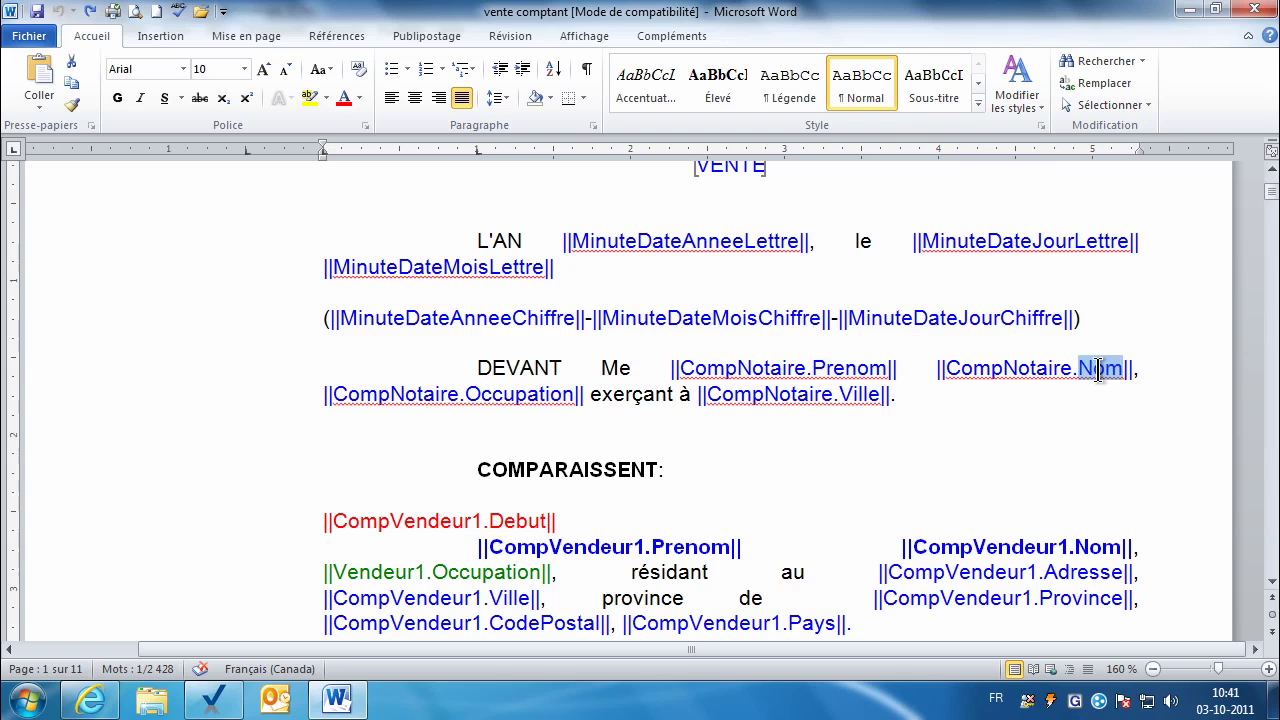
{"action": "double_click", "coordinate": [548, 394]}
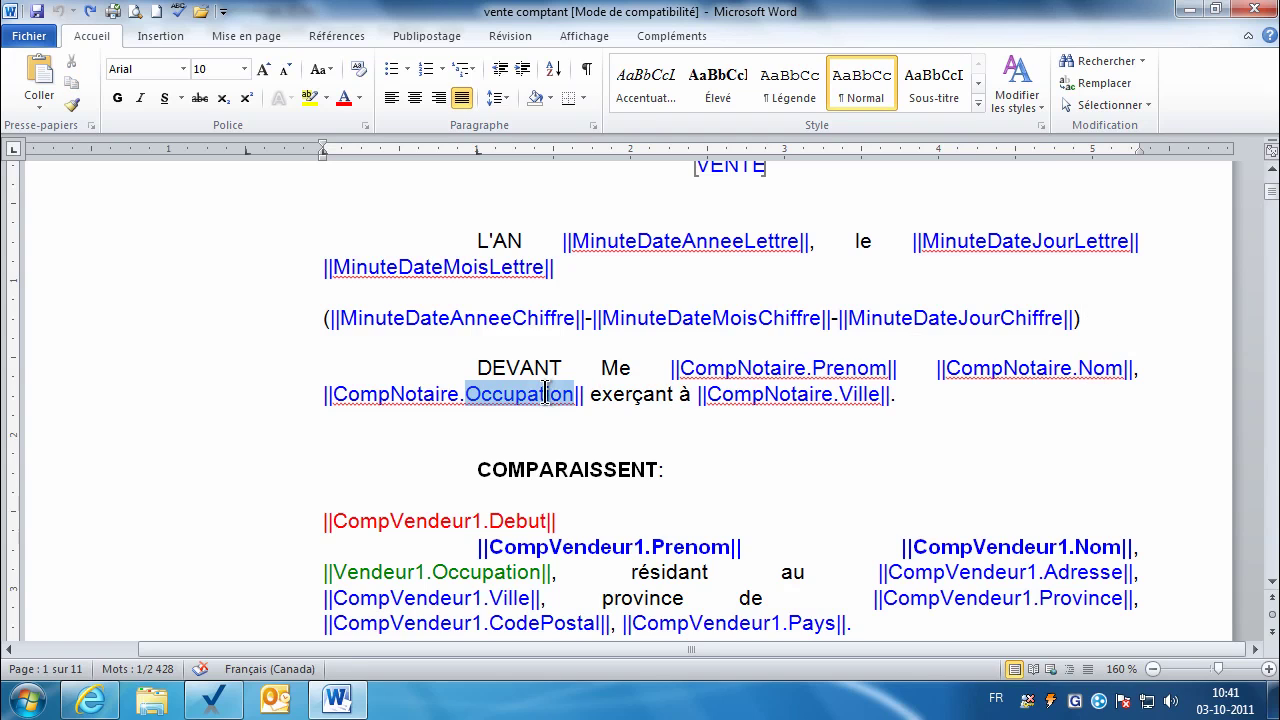
{"action": "double_click", "coordinate": [857, 396]}
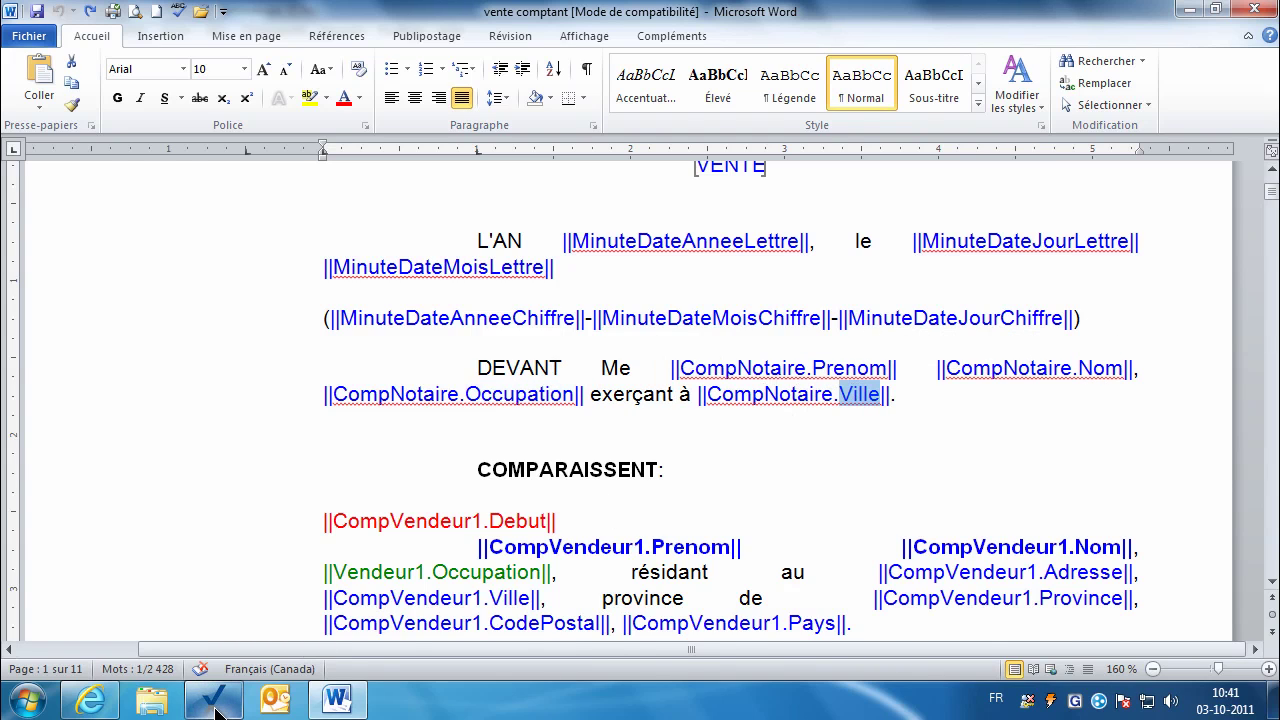
{"action": "left_click", "coordinate": [215, 704]}
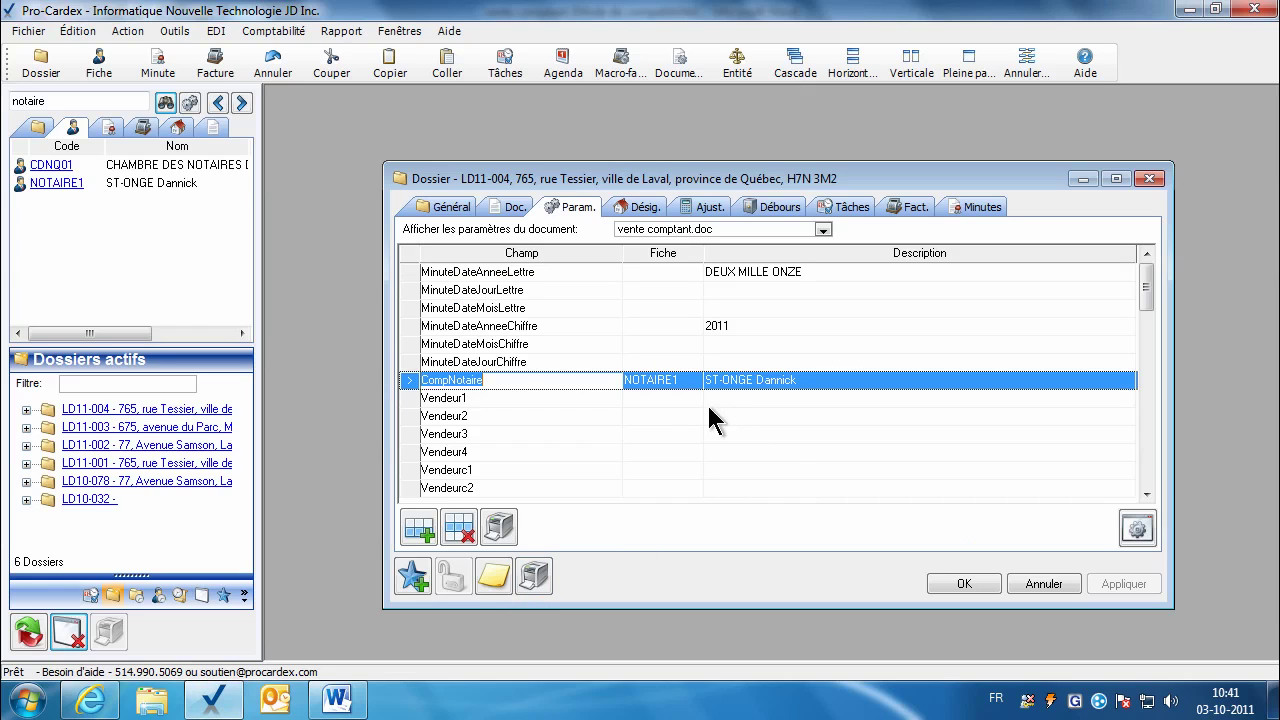
Step: Check the notary's record (first name, last name, city, occupation notaire), then close it with OK
{"action": "double_click", "coordinate": [673, 392]}
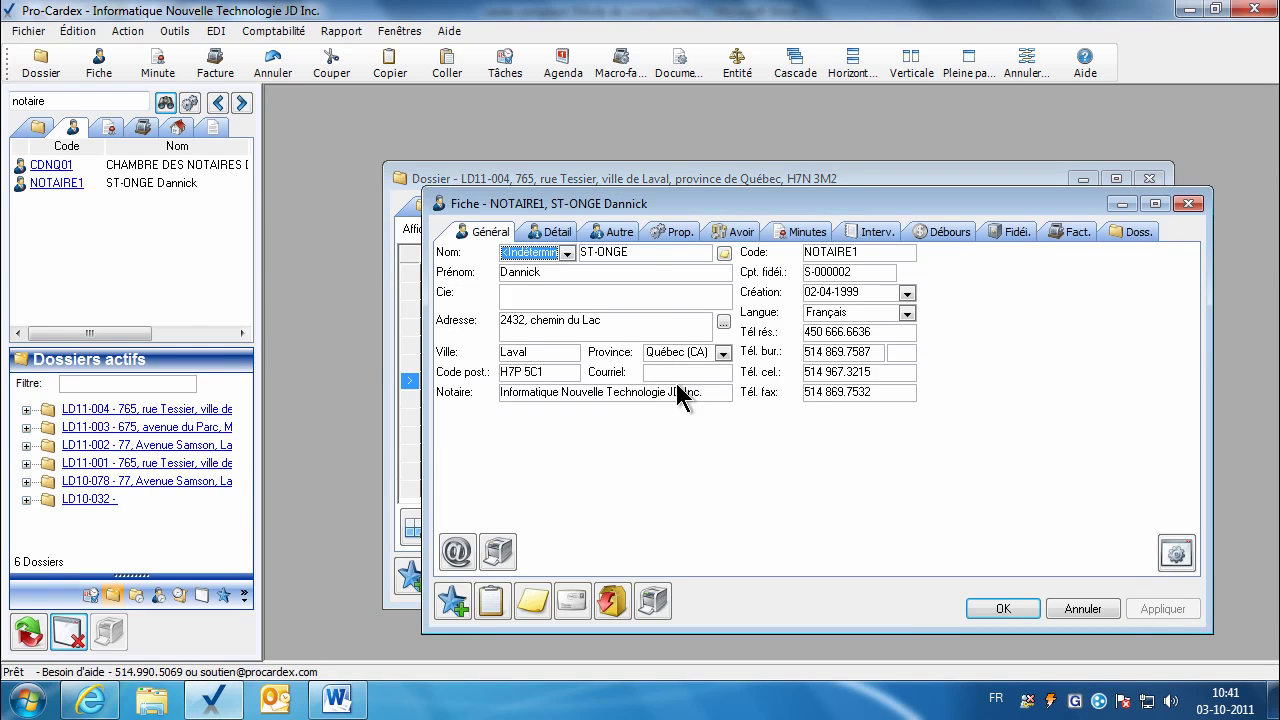
{"action": "left_click", "coordinate": [511, 273]}
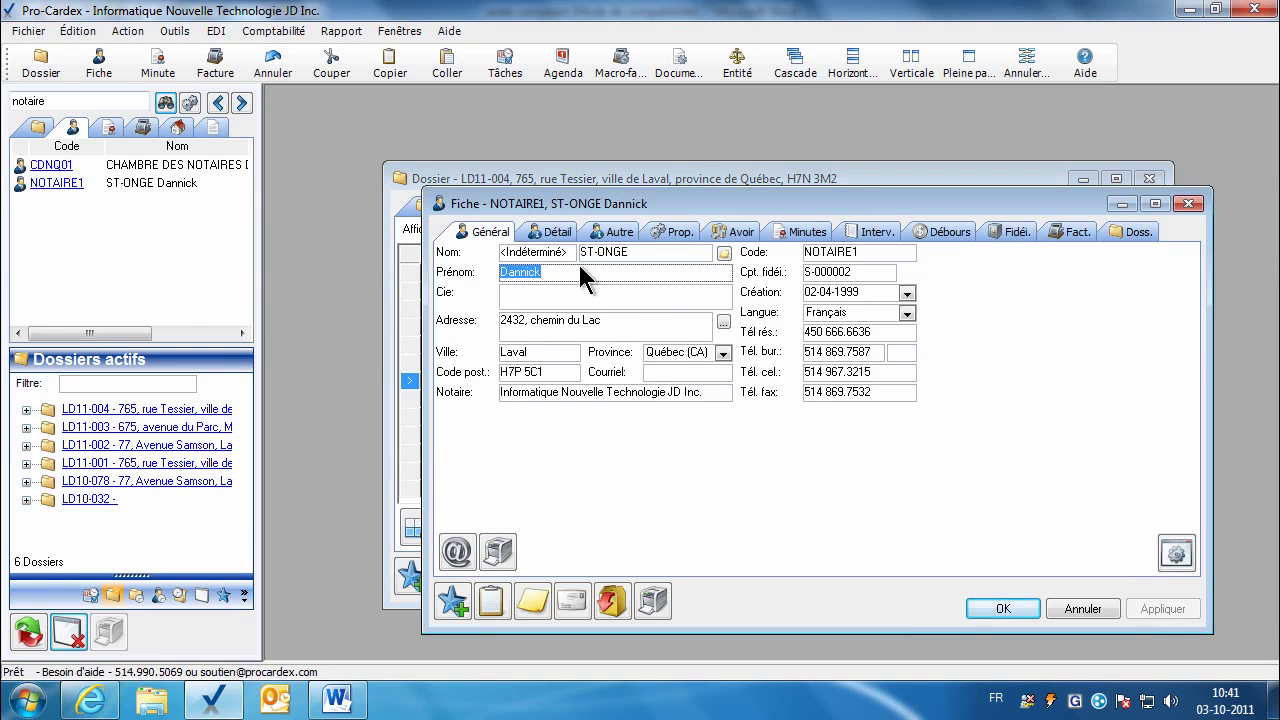
{"action": "left_click", "coordinate": [608, 258]}
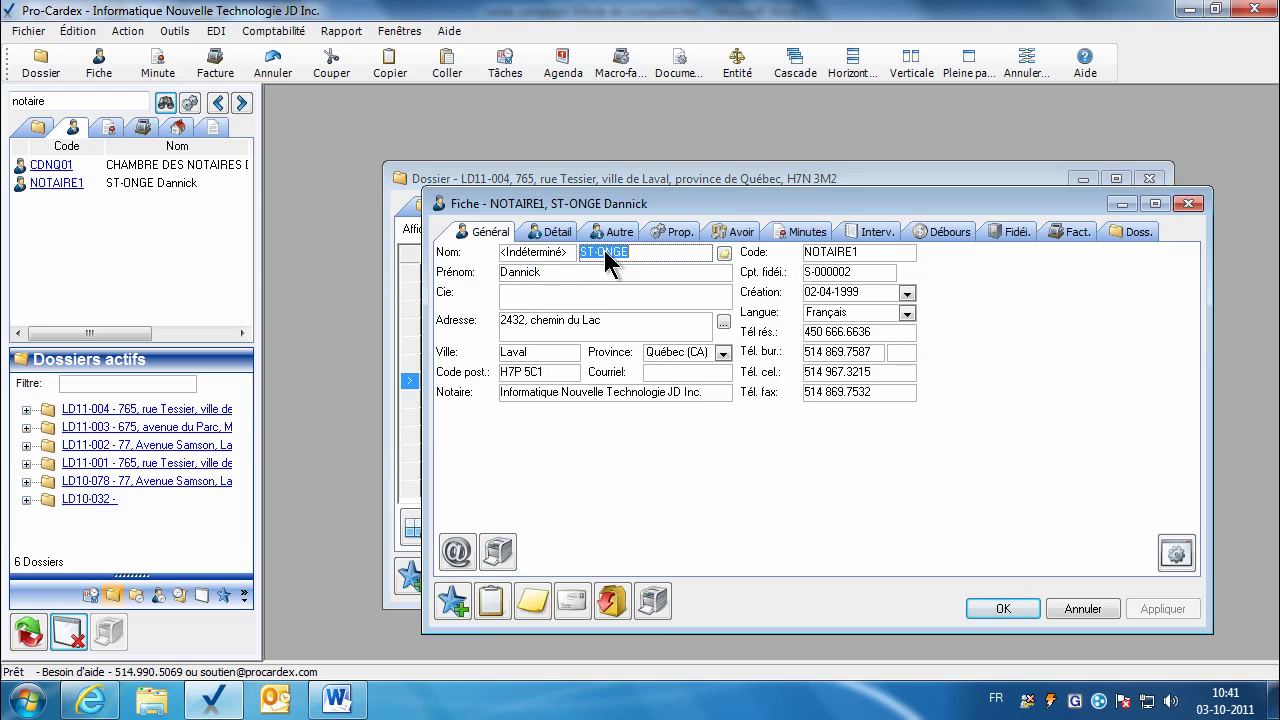
{"action": "left_click", "coordinate": [540, 352]}
{"action": "left_click", "coordinate": [550, 233]}
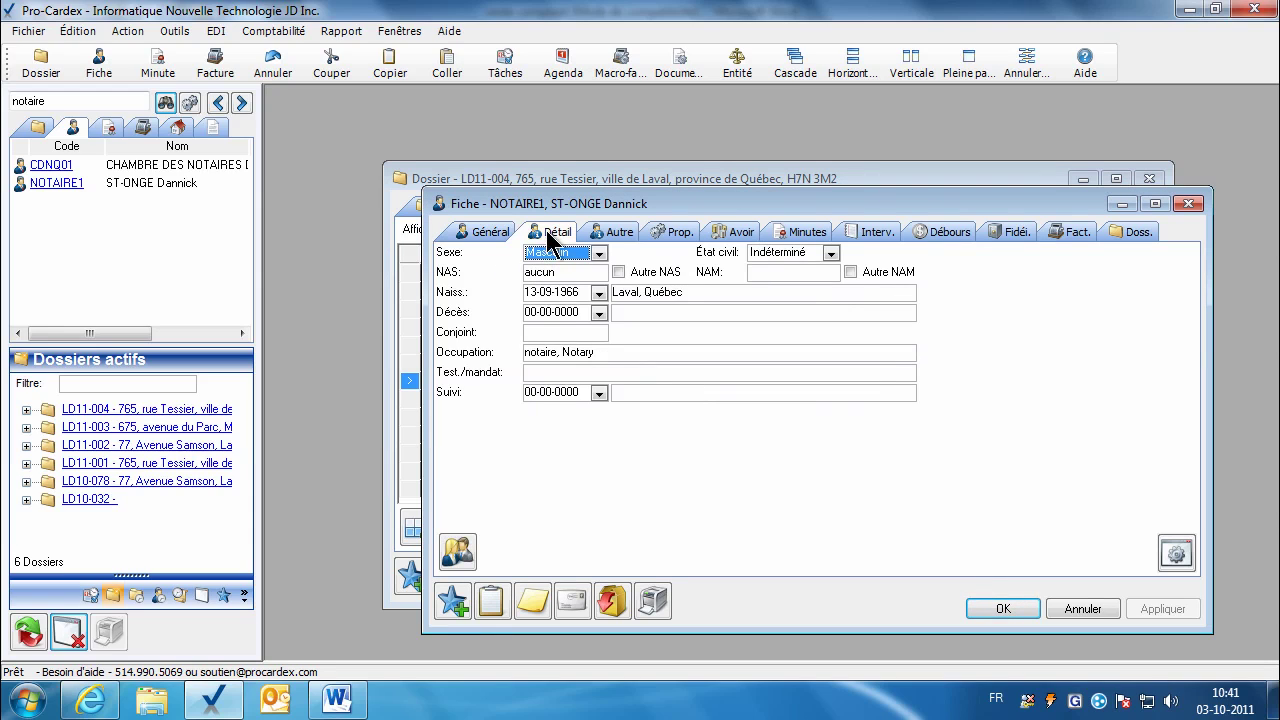
{"action": "left_click", "coordinate": [548, 356]}
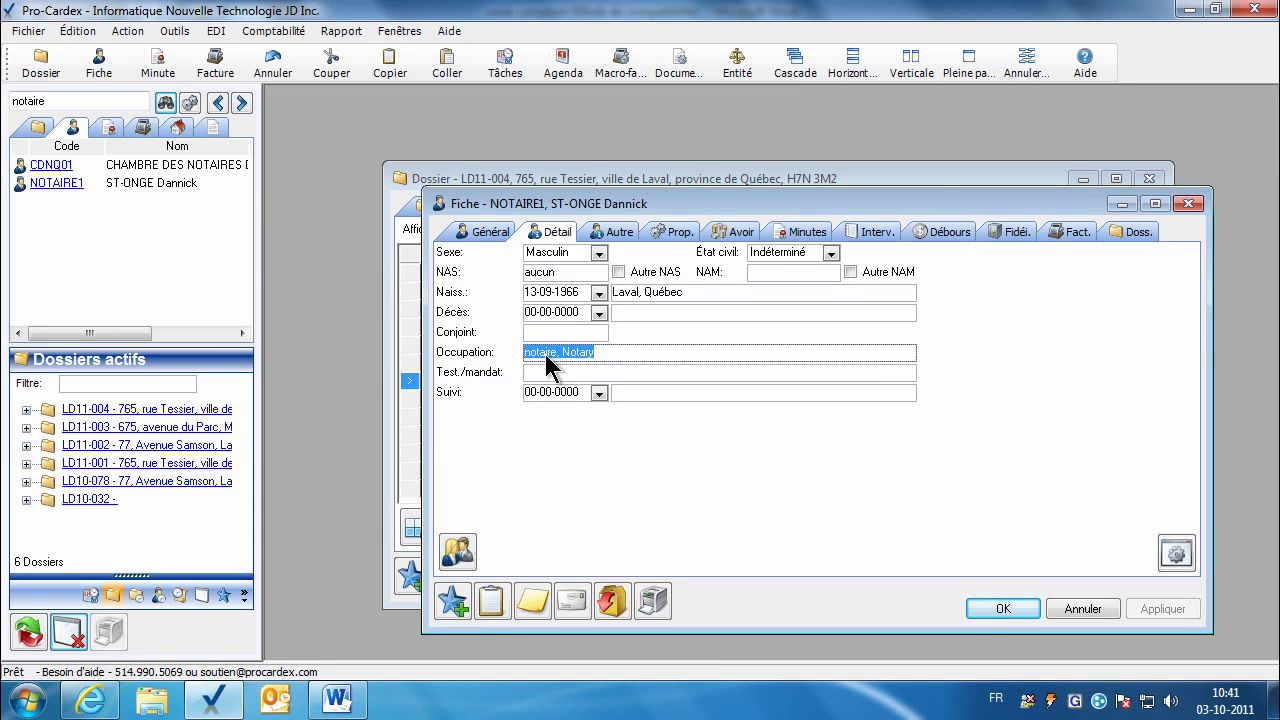
{"action": "left_click", "coordinate": [542, 354]}
{"action": "left_click", "coordinate": [1022, 612]}
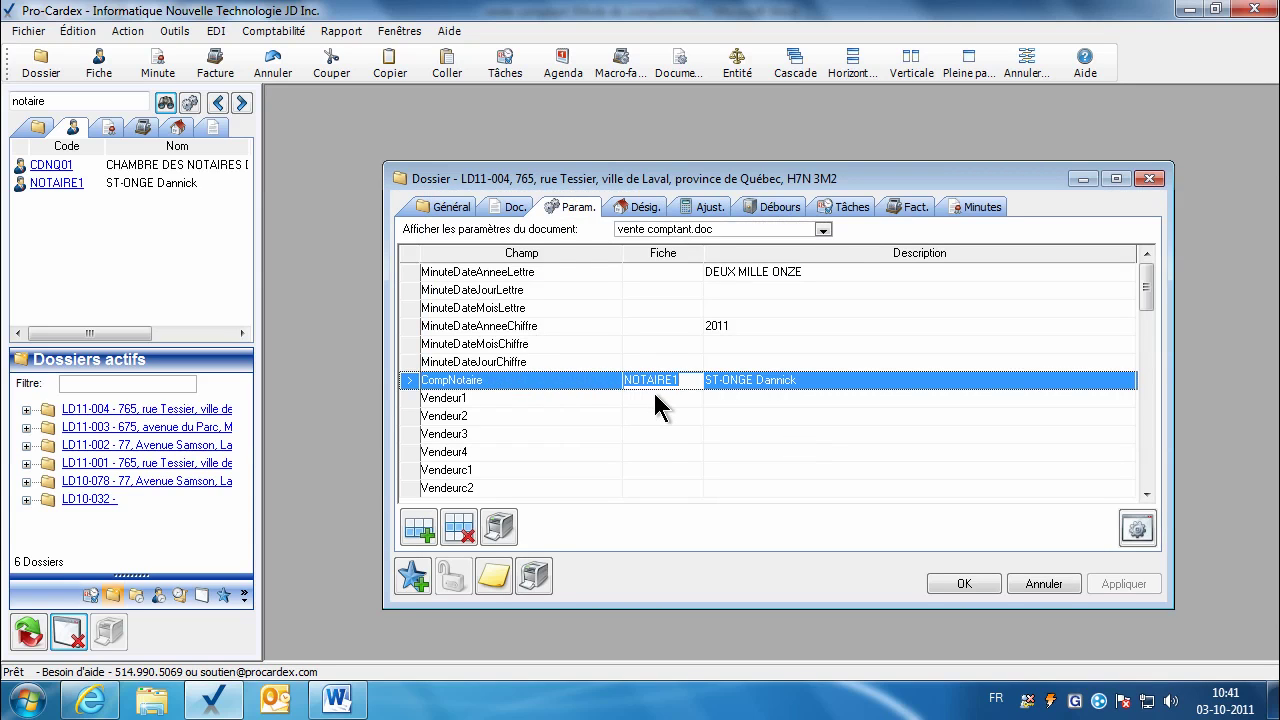
{"action": "left_click", "coordinate": [336, 700]}
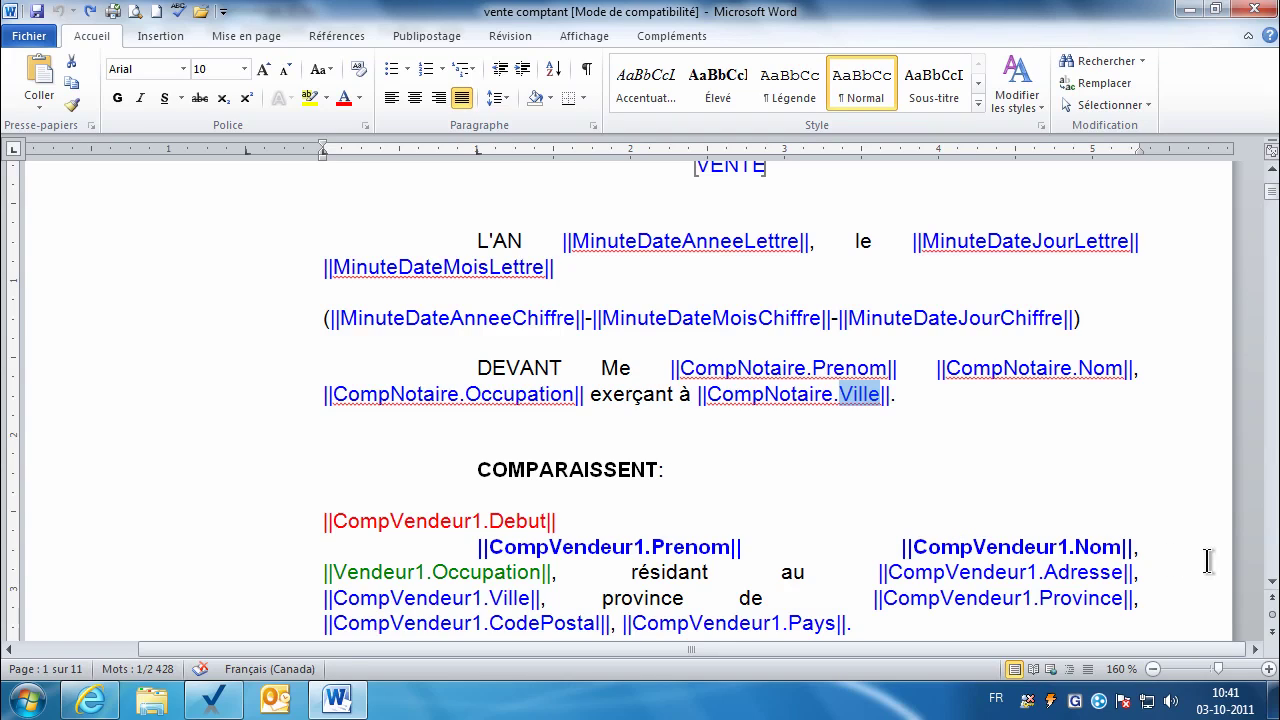
{"action": "left_click", "coordinate": [1273, 588]}
{"action": "scroll", "coordinate": [290, 310], "scroll_direction": "down", "scroll_amount": 3}
{"action": "left_click", "coordinate": [290, 300]}
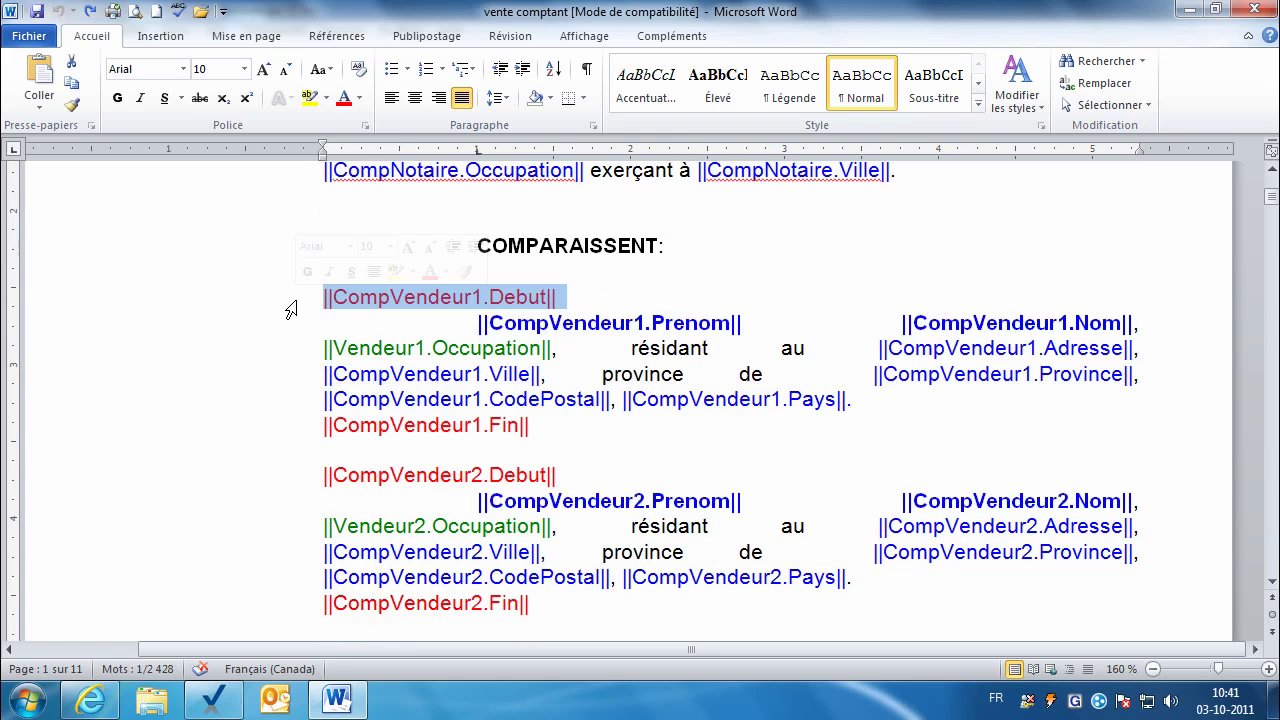
{"action": "left_click", "coordinate": [291, 432]}
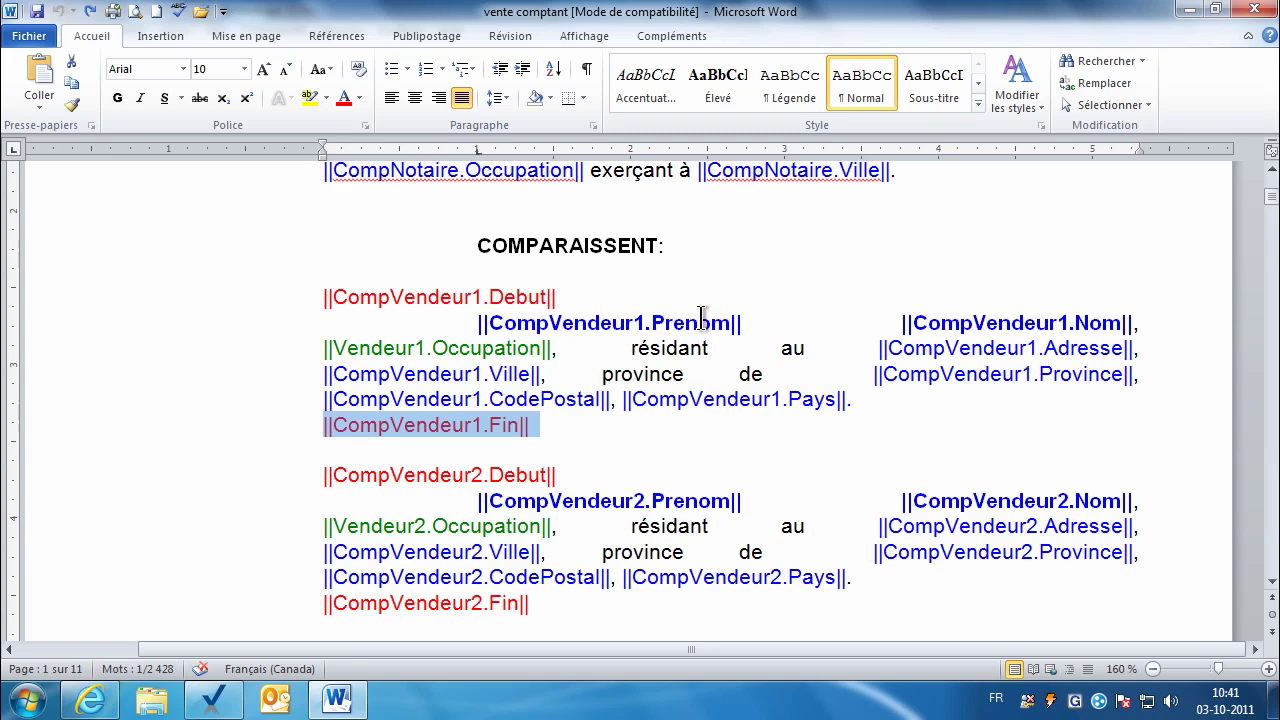
{"action": "left_click", "coordinate": [701, 318]}
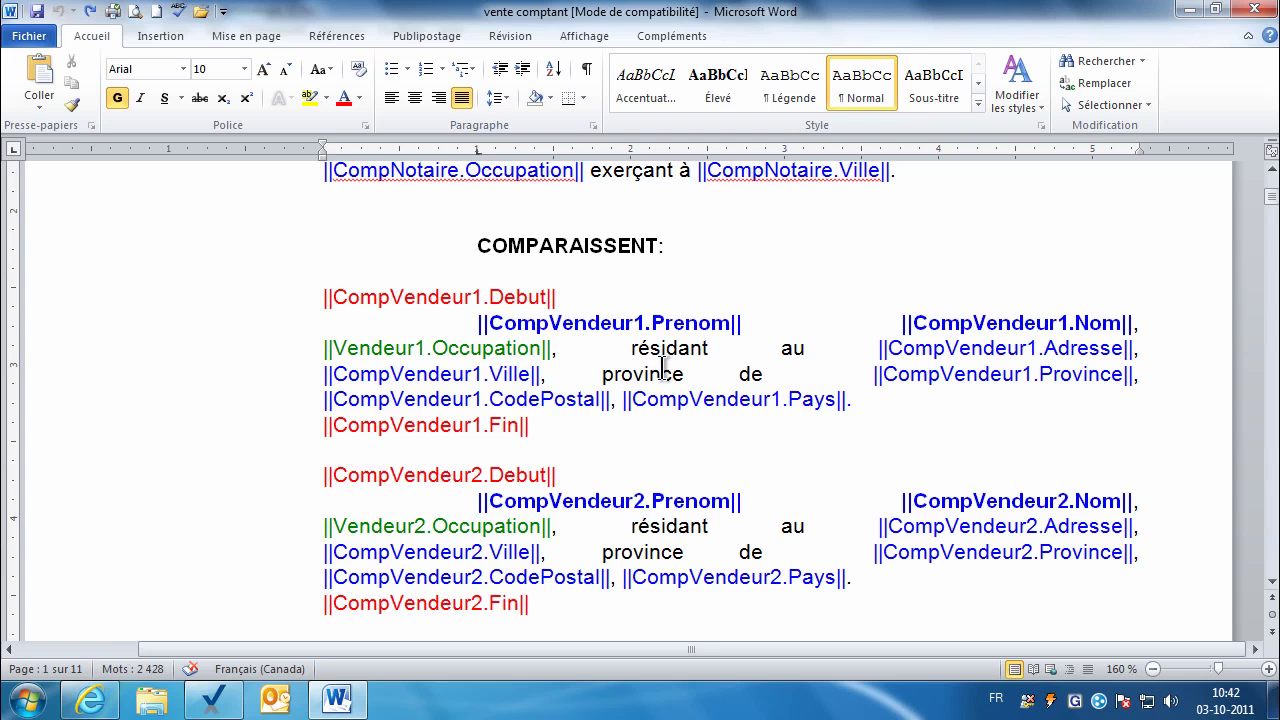
{"action": "left_click", "coordinate": [1273, 582]}
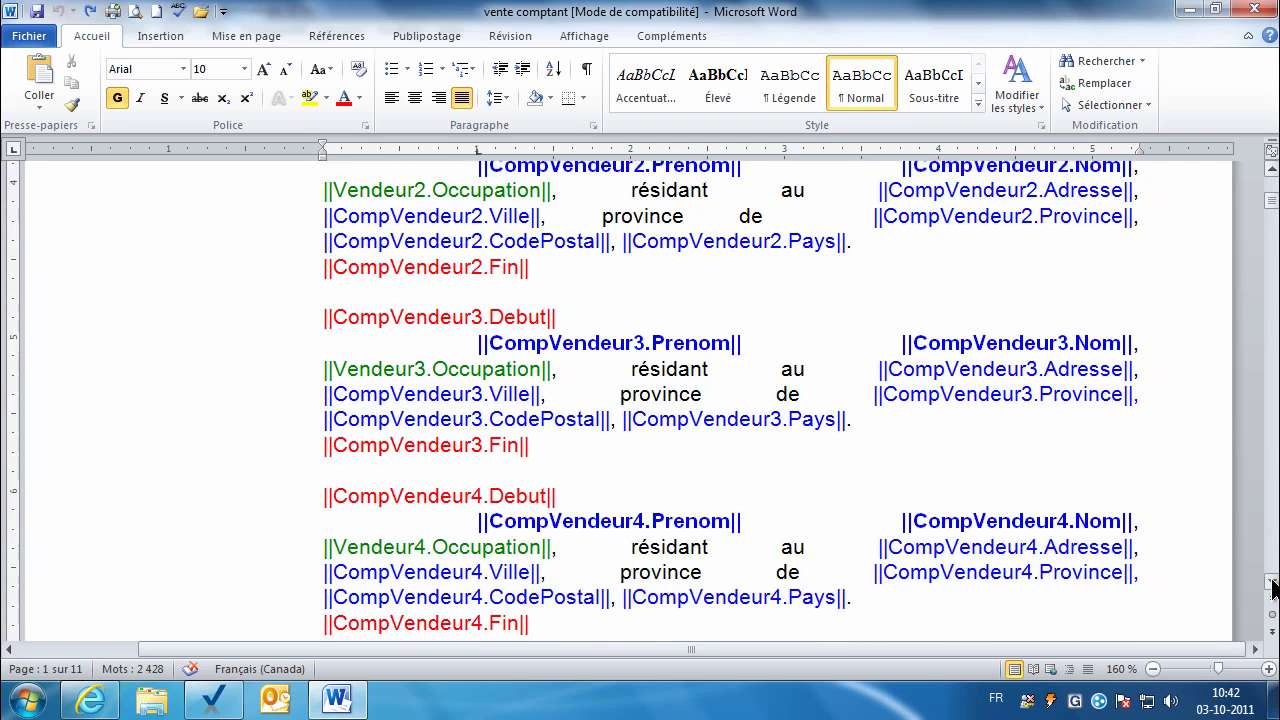
{"action": "left_click_drag", "start_coordinate": [1273, 582], "coordinate": [1273, 582]}
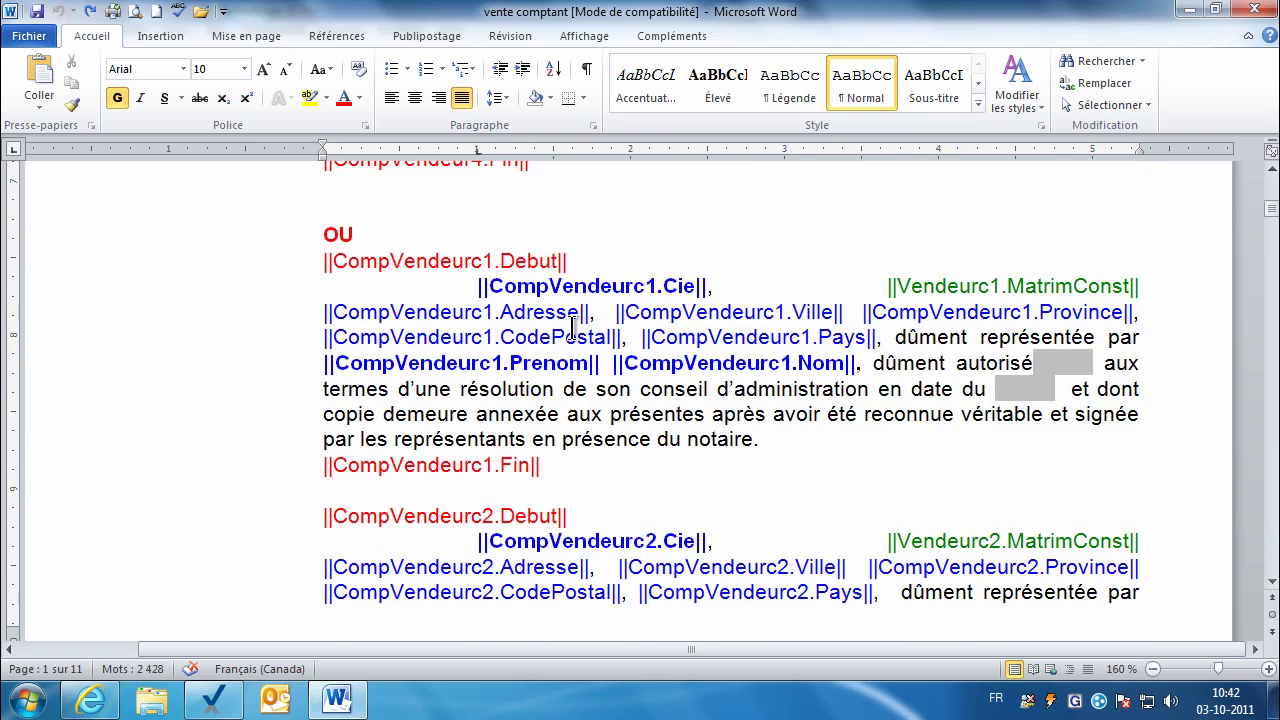
{"action": "double_click", "coordinate": [678, 286]}
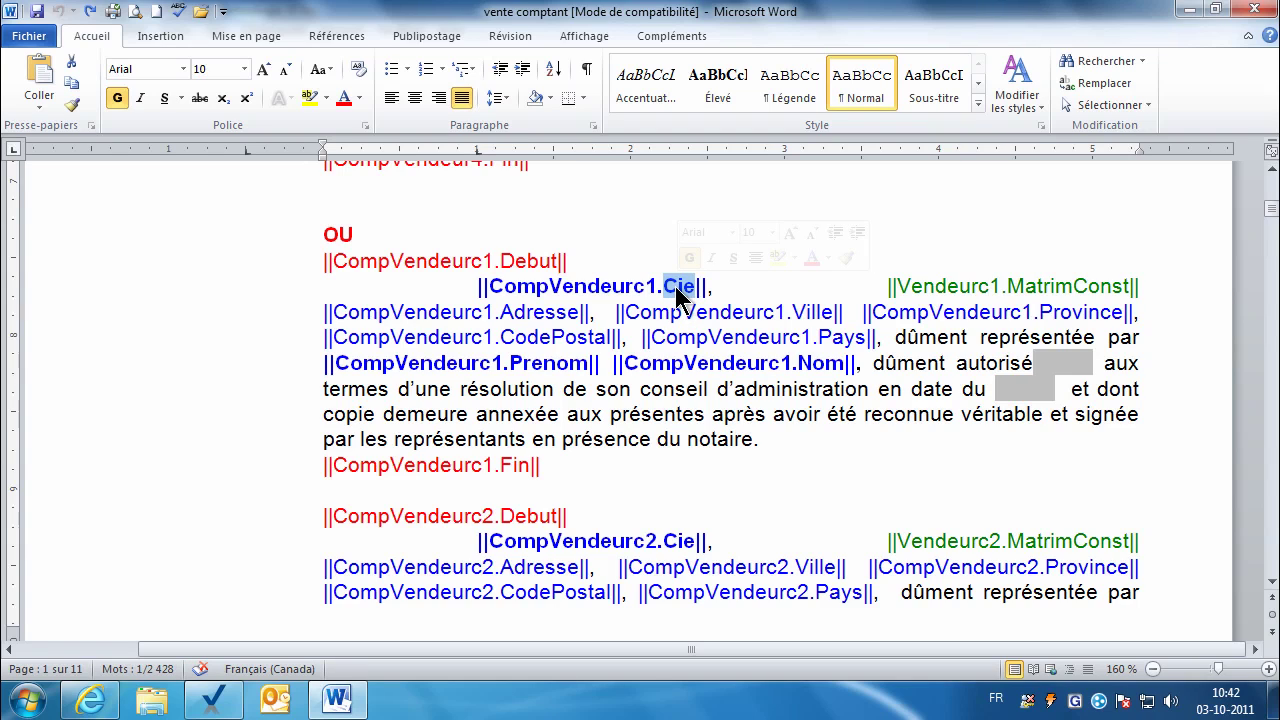
Step: Assign the company client found by searching '4545' to Vendeurc1, apply, and open its record
{"action": "left_click", "coordinate": [222, 706]}
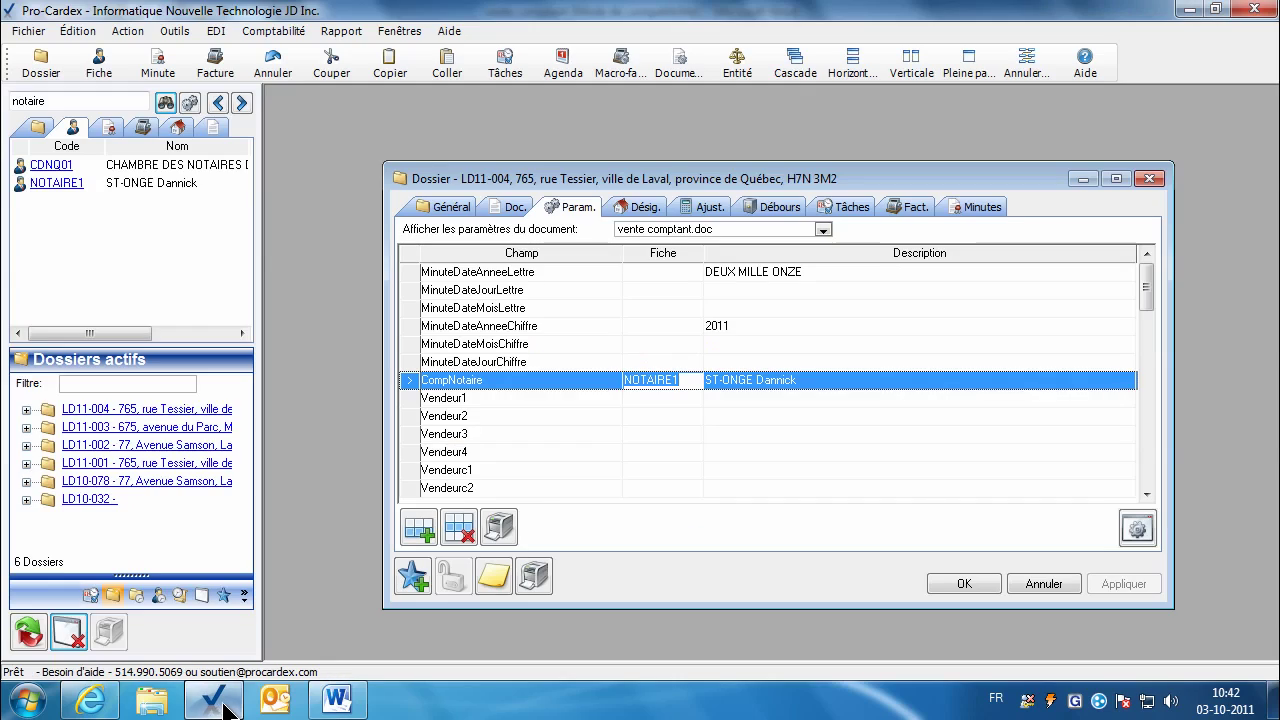
{"action": "left_click", "coordinate": [645, 469]}
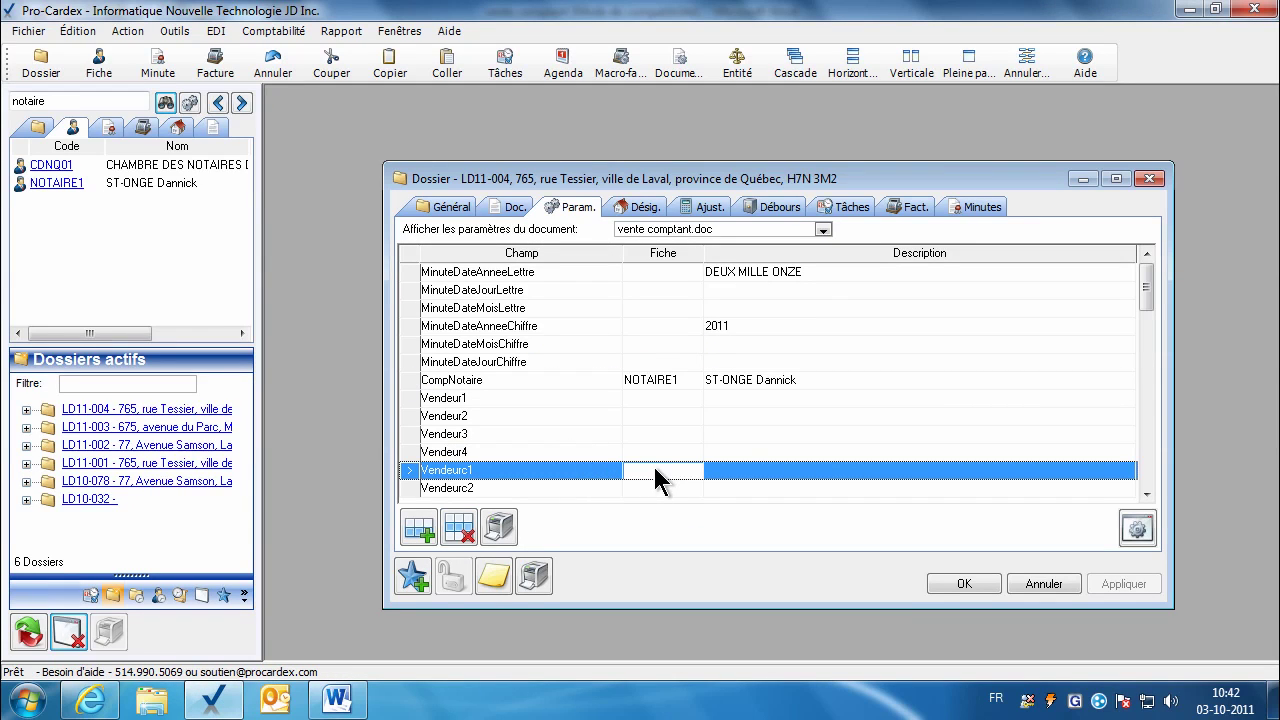
{"action": "left_click", "coordinate": [1146, 494]}
{"action": "left_click", "coordinate": [1146, 494]}
{"action": "type", "text": "4545"}
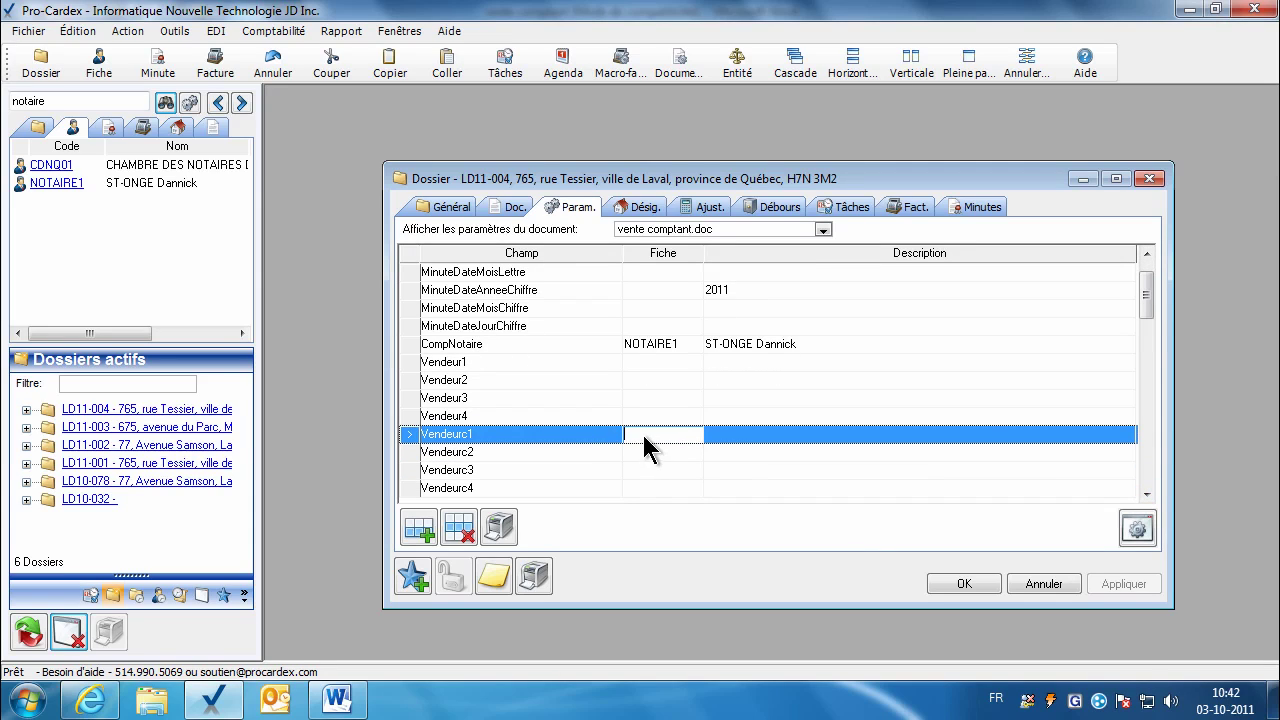
{"action": "key", "text": "Return"}
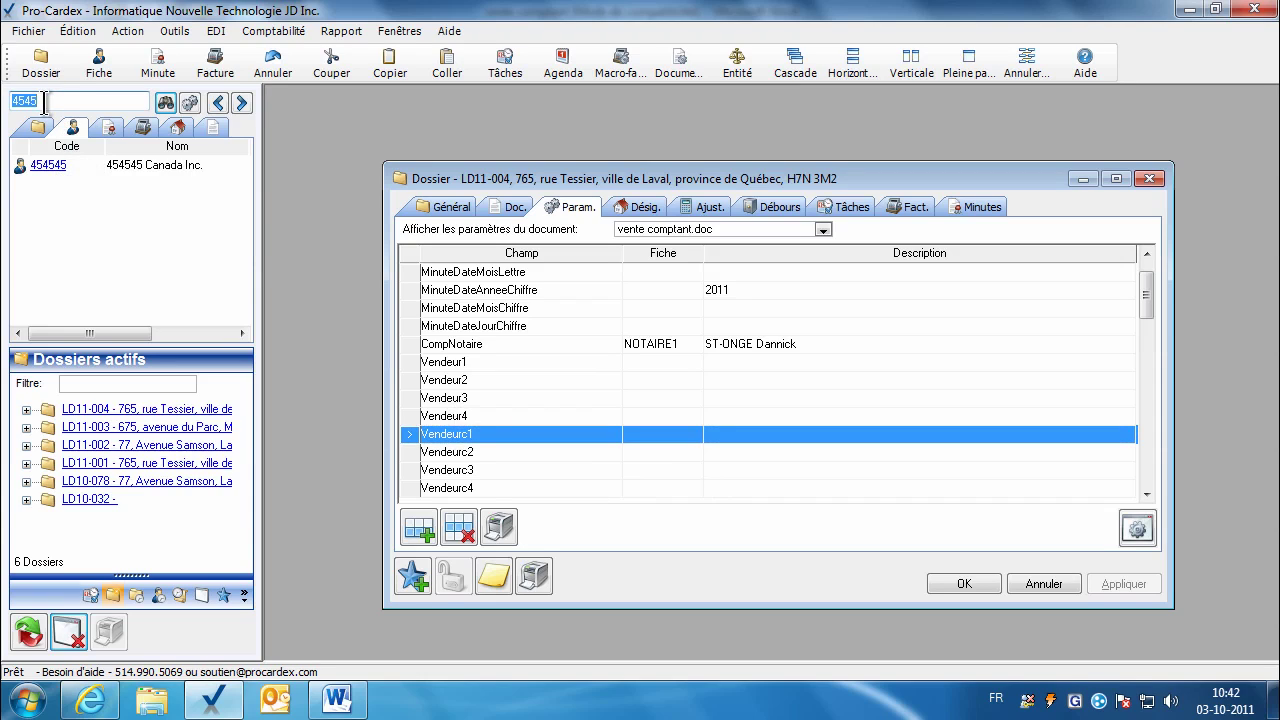
{"action": "left_click_drag", "start_coordinate": [48, 165], "coordinate": [641, 434]}
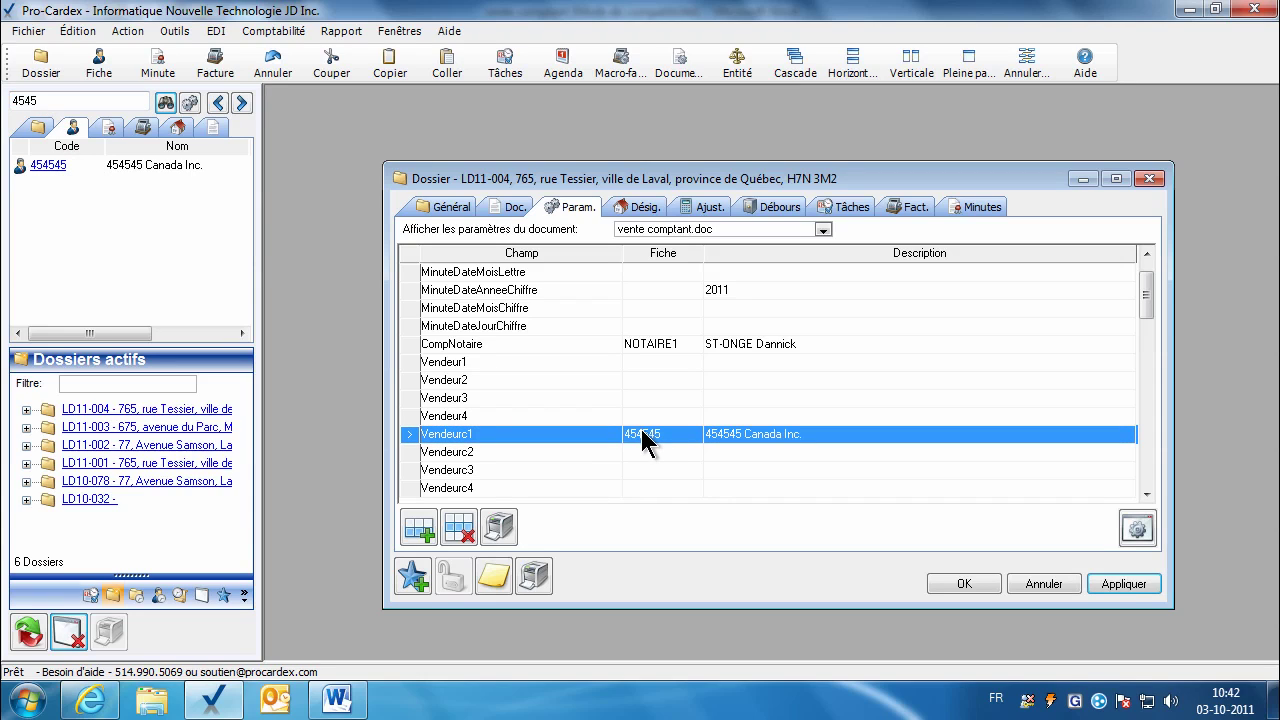
{"action": "left_click", "coordinate": [1088, 584]}
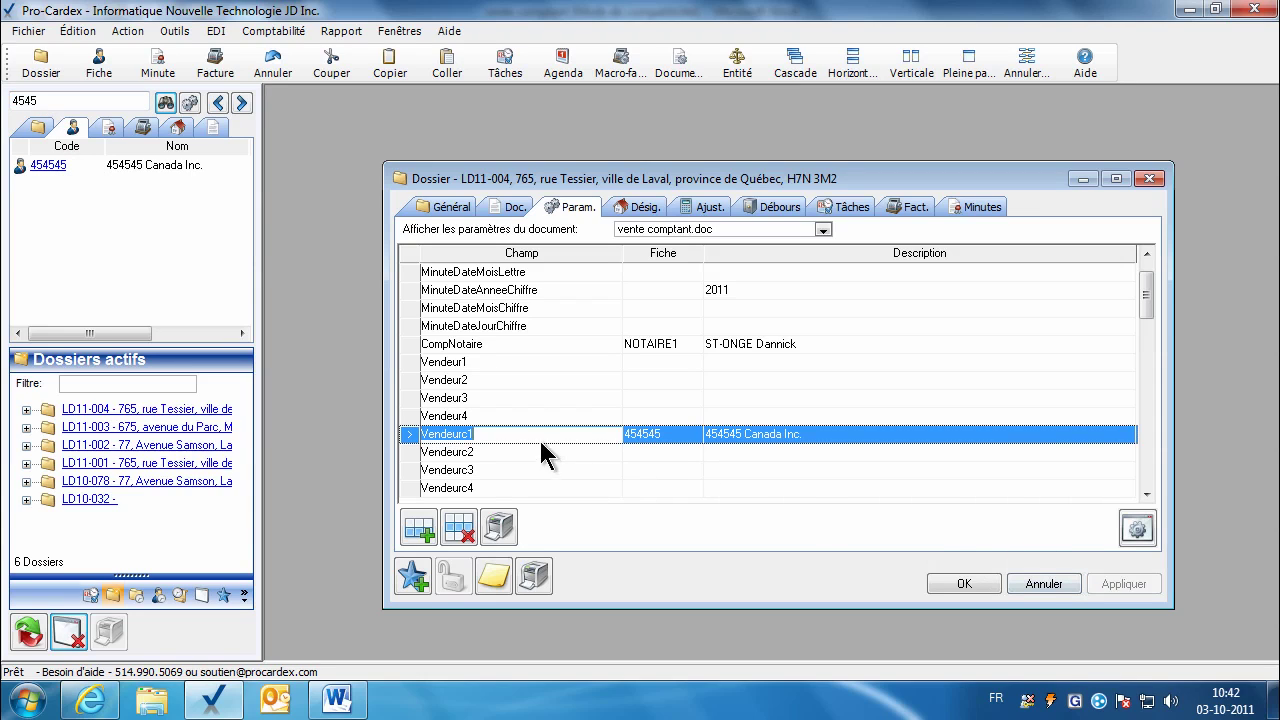
{"action": "double_click", "coordinate": [661, 438]}
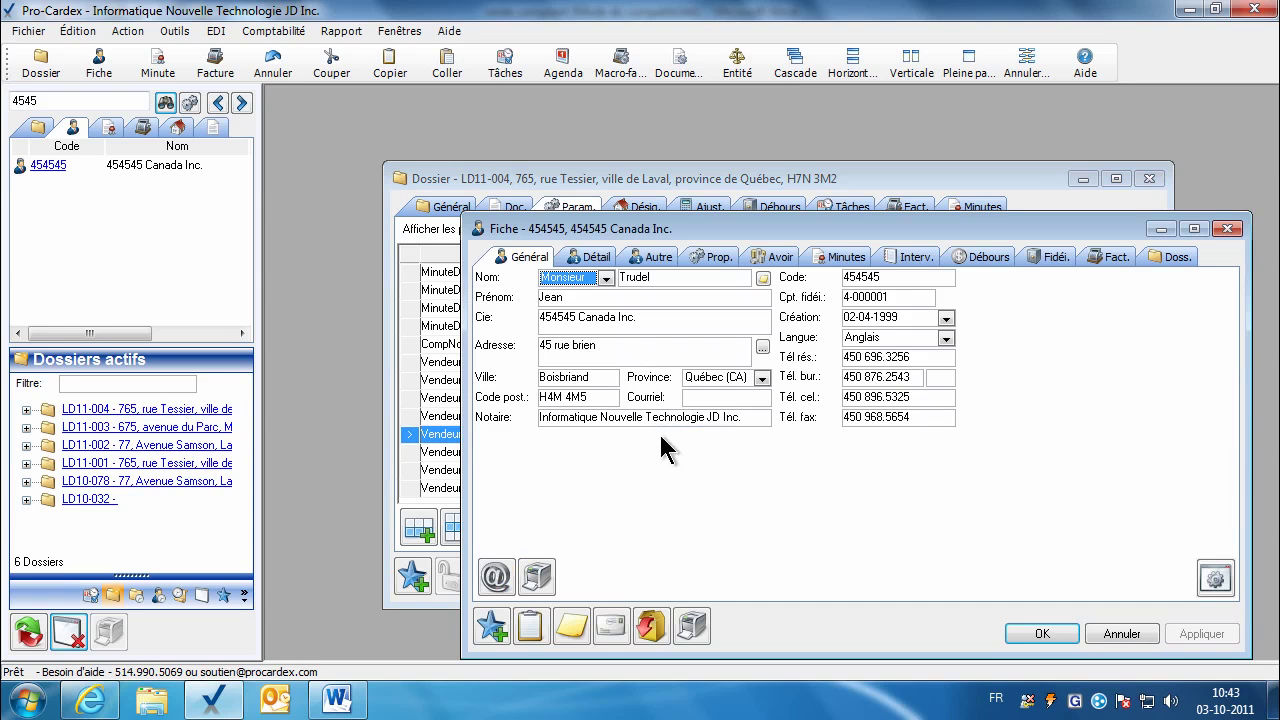
Step: Compare the company's name and incorporation details with the MatrimConst seller placeholder in Word
{"action": "left_click", "coordinate": [600, 321]}
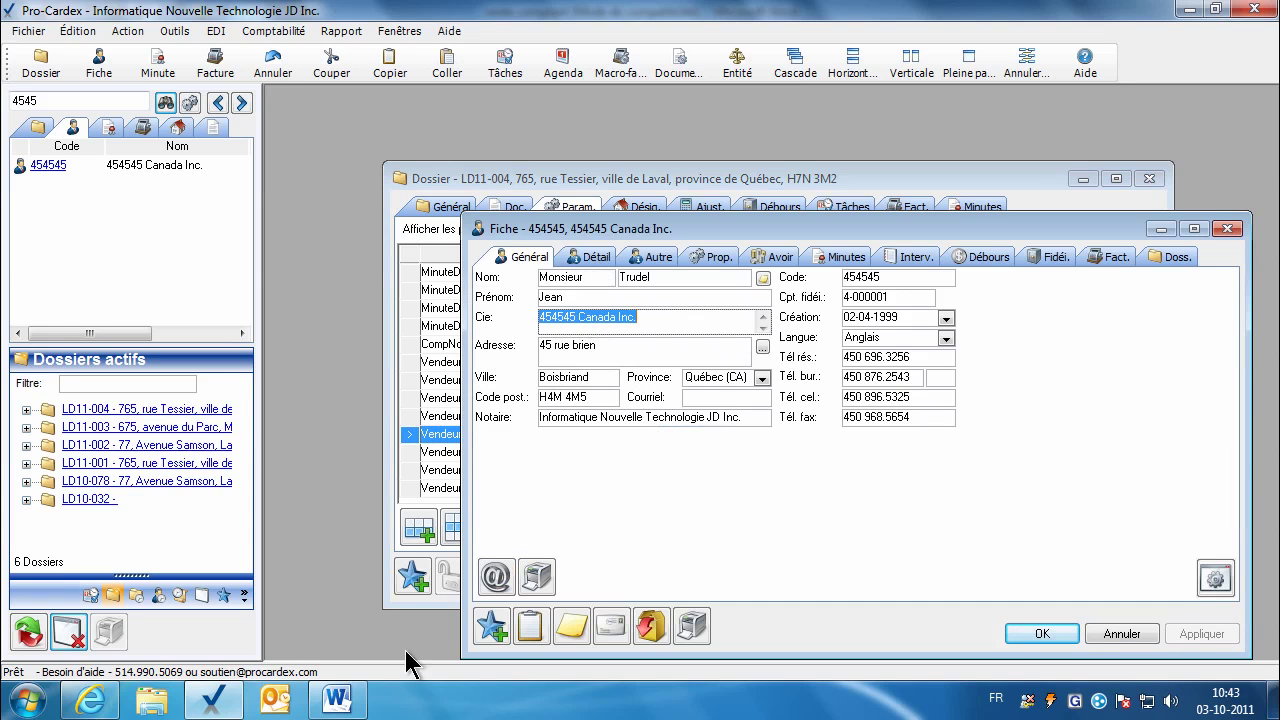
{"action": "left_click", "coordinate": [338, 705]}
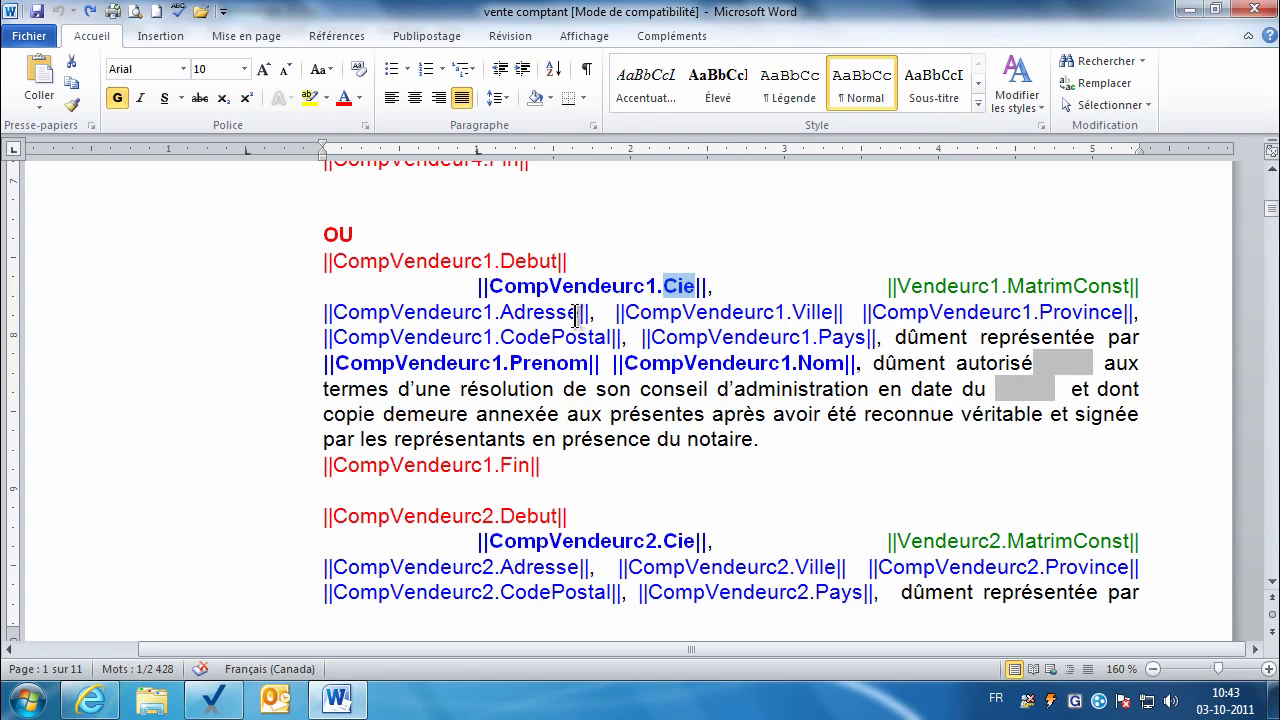
{"action": "left_click", "coordinate": [1012, 289]}
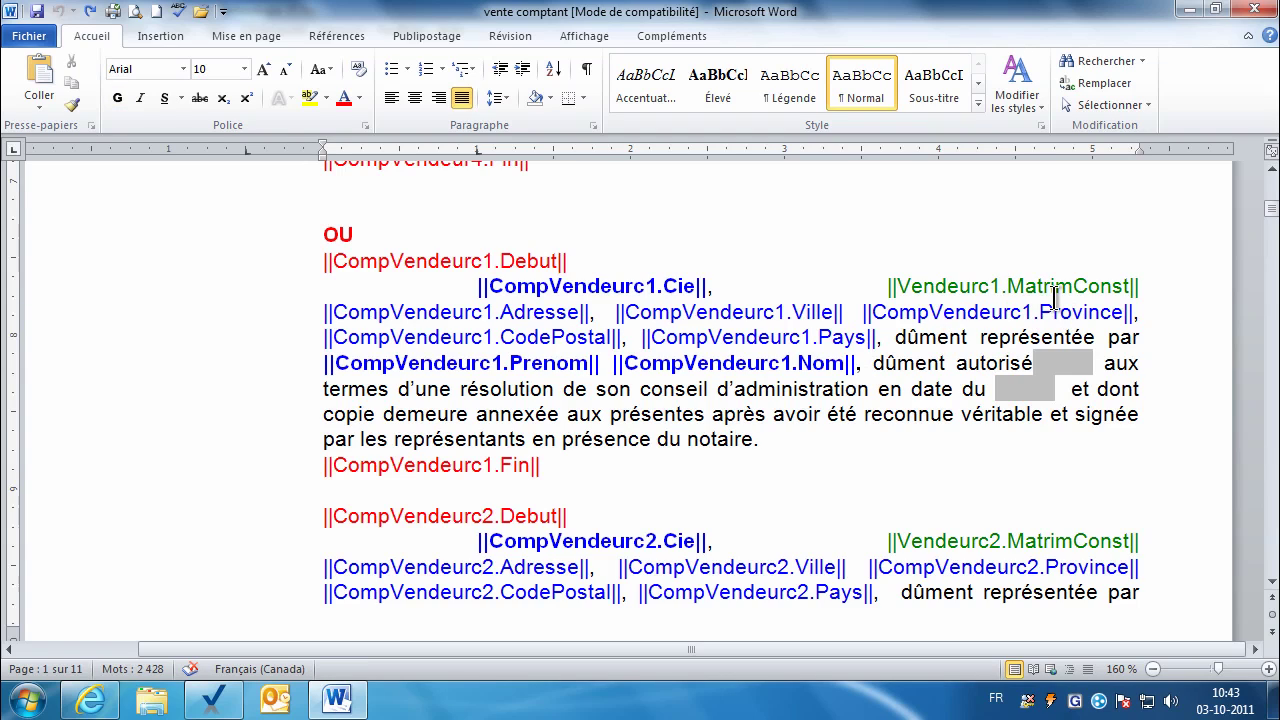
{"action": "key", "text": "shift+Right"}
{"action": "key", "text": "shift+Right"}
{"action": "key", "text": "shift+Right"}
{"action": "key", "text": "shift+Right"}
{"action": "key", "text": "shift+Right"}
{"action": "key", "text": "shift+Right"}
{"action": "key", "text": "shift+Right"}
{"action": "key", "text": "shift+Right"}
{"action": "key", "text": "shift+Right"}
{"action": "key", "text": "shift+Right"}
{"action": "key", "text": "shift+Right"}
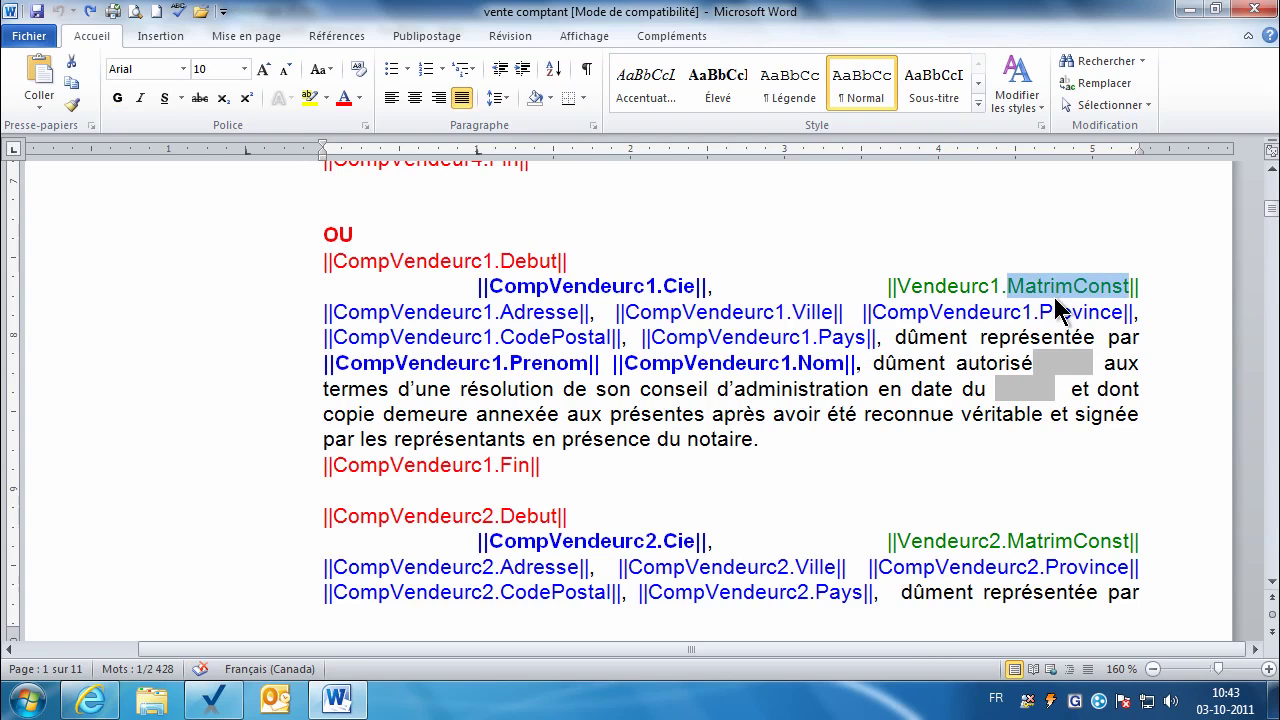
{"action": "left_click", "coordinate": [212, 698]}
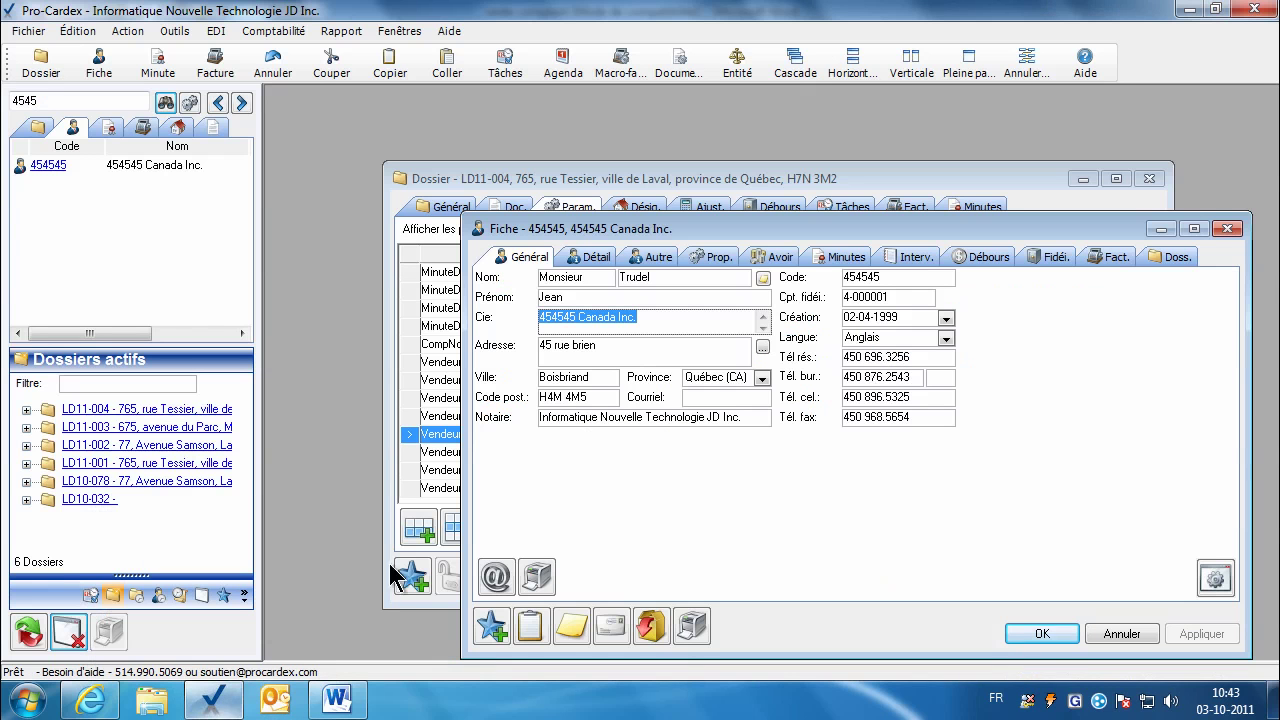
{"action": "left_click", "coordinate": [650, 257]}
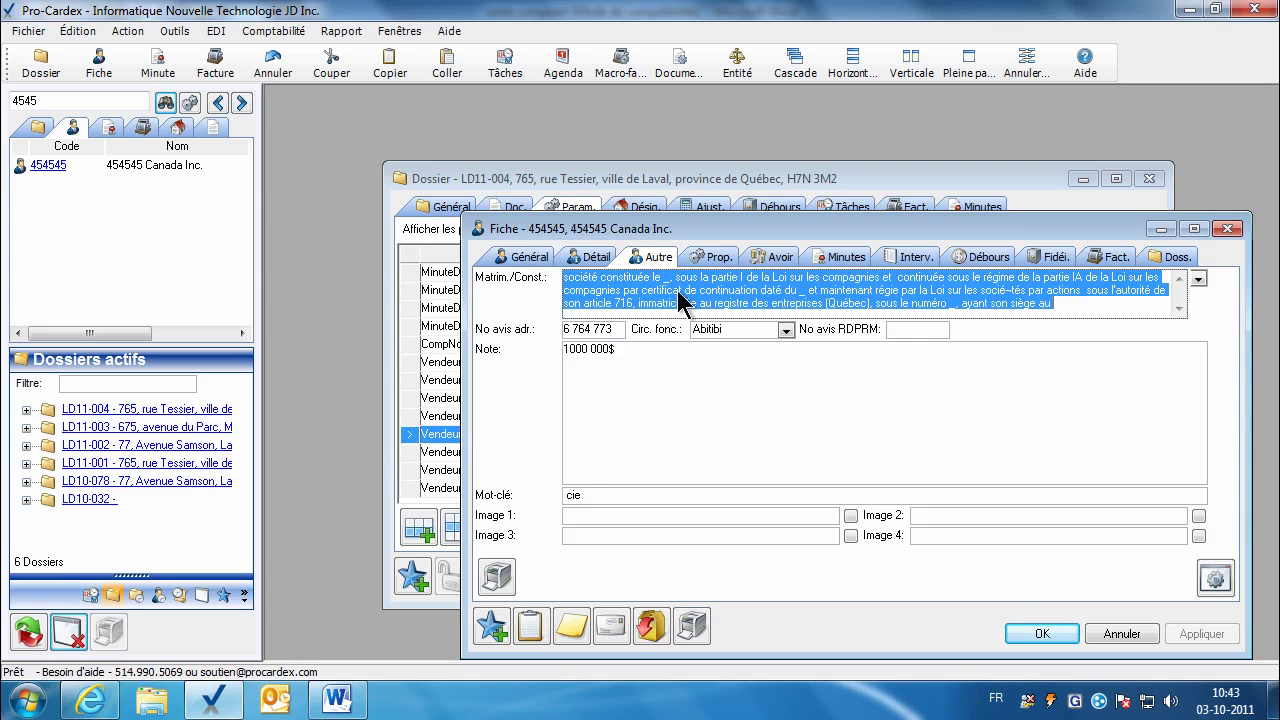
{"action": "left_click", "coordinate": [336, 698]}
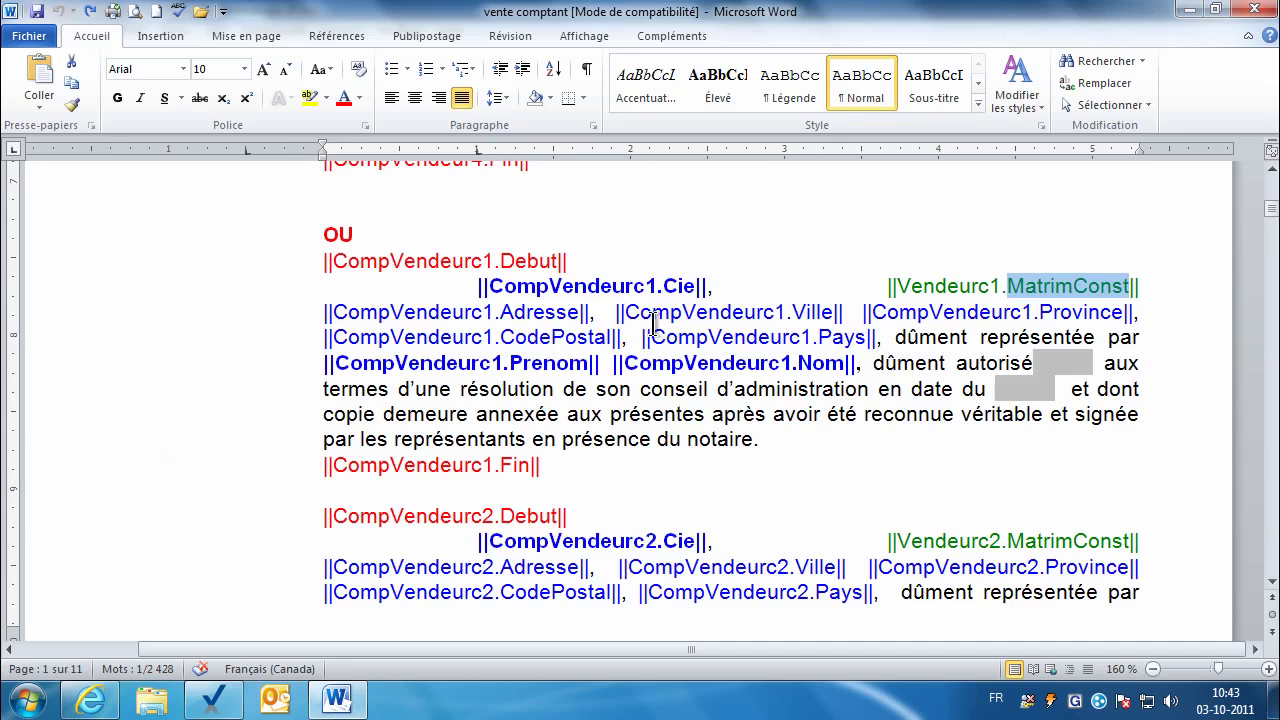
Step: Match the seller's Prenom and Nom placeholders to the representative's names, then close the card
{"action": "double_click", "coordinate": [550, 363]}
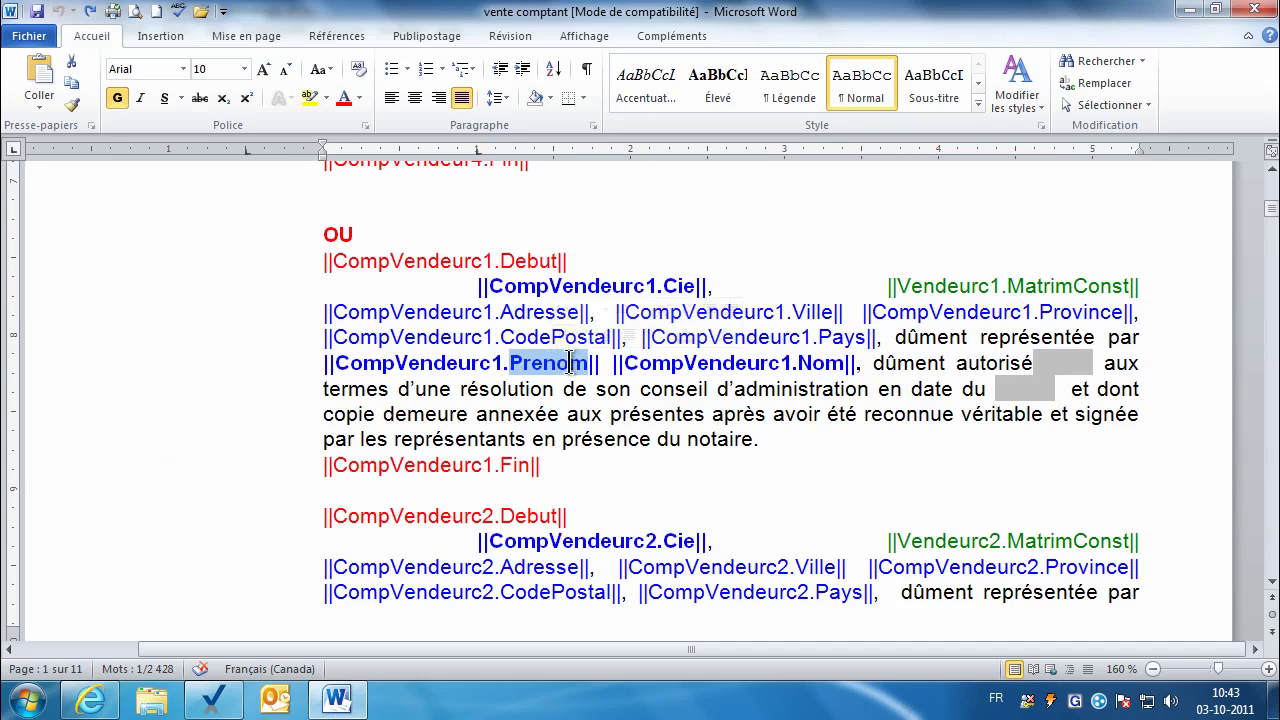
{"action": "double_click", "coordinate": [815, 363]}
{"action": "left_click", "coordinate": [213, 699]}
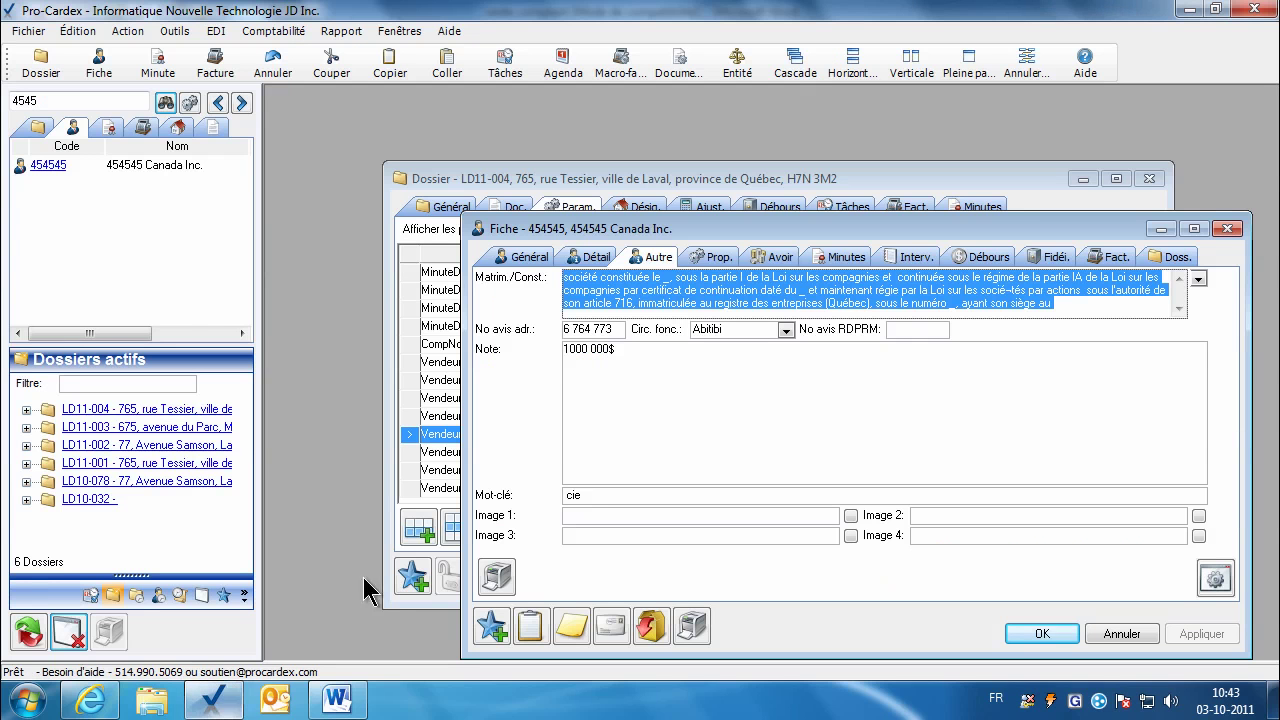
{"action": "left_click", "coordinate": [528, 257]}
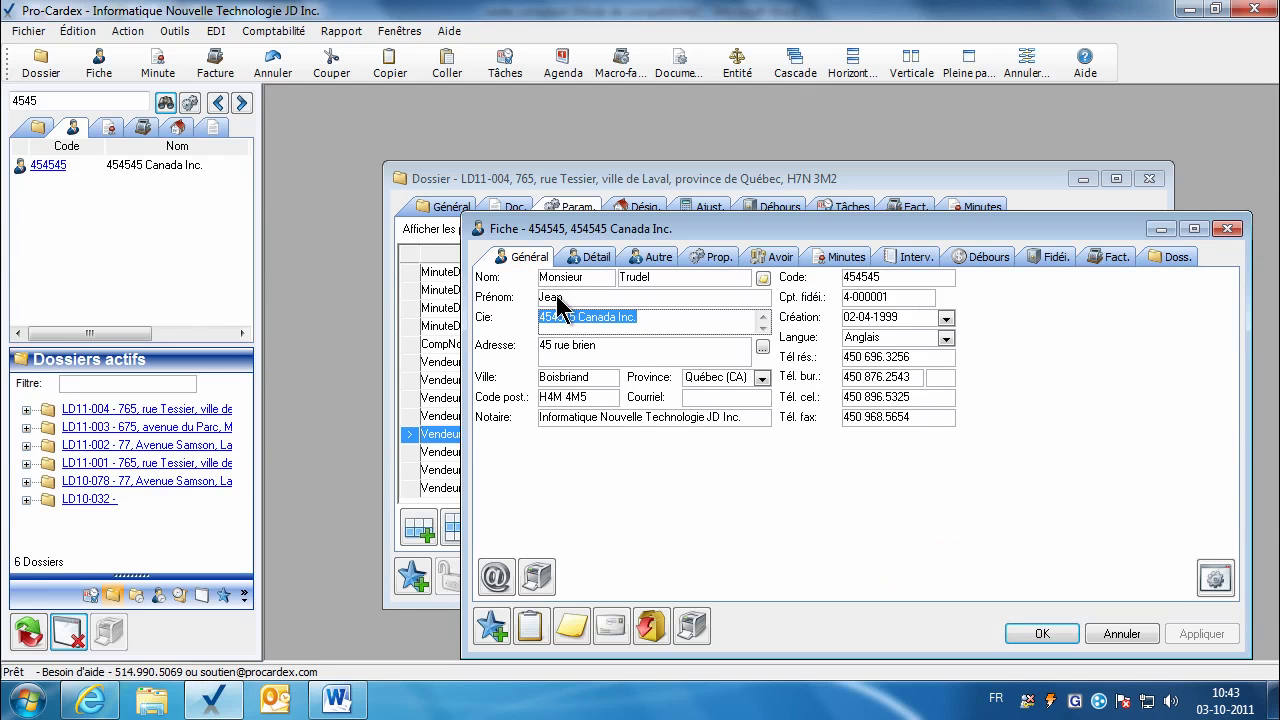
{"action": "double_click", "coordinate": [558, 297]}
{"action": "double_click", "coordinate": [633, 278]}
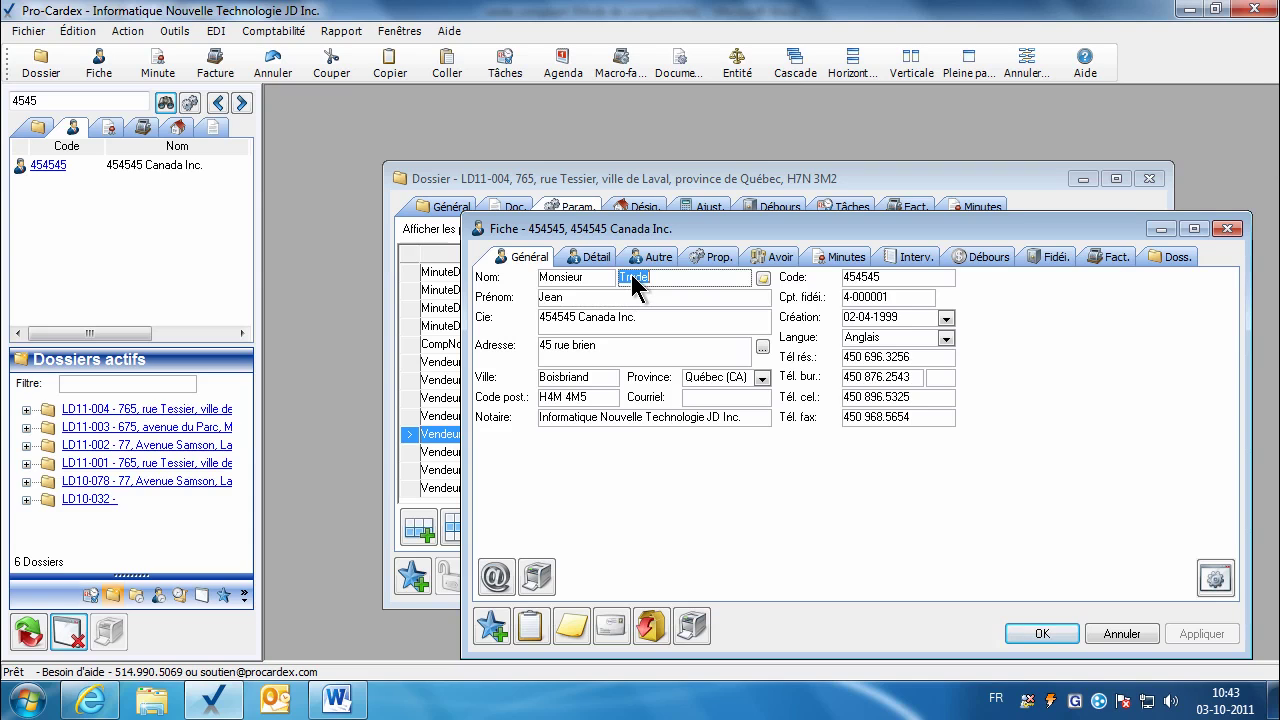
{"action": "key", "text": "Escape"}
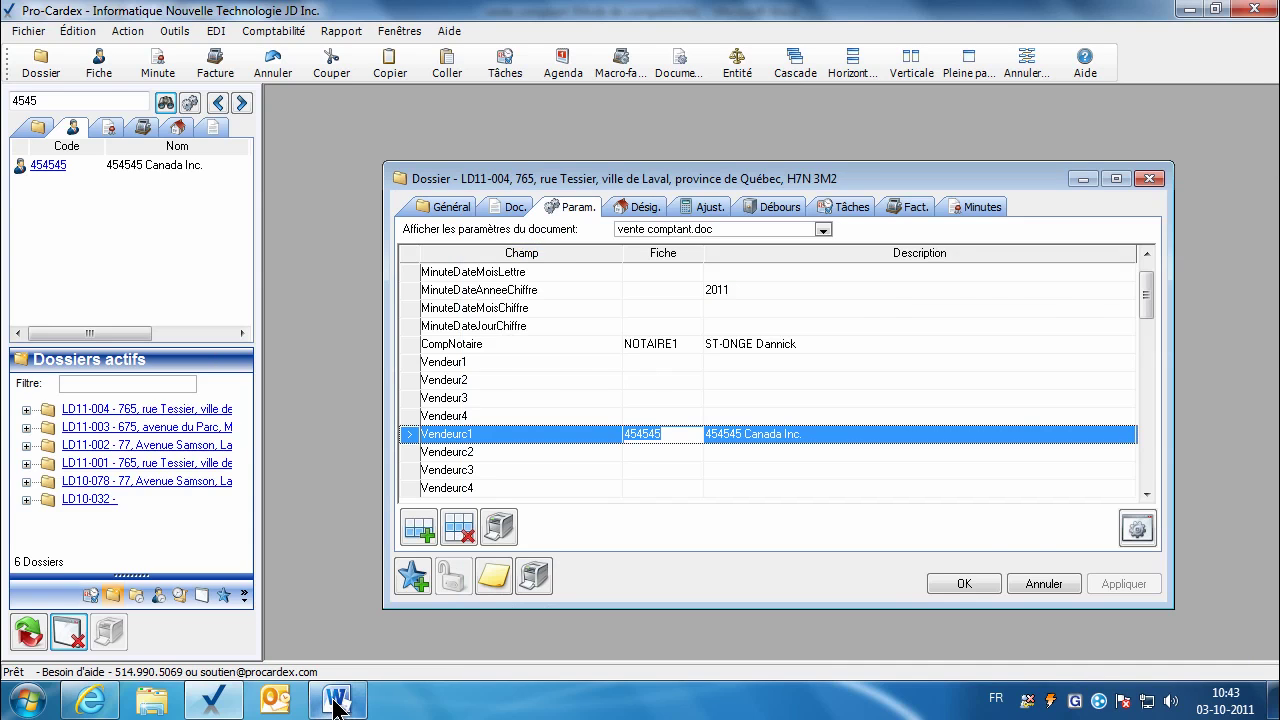
Step: Scroll the vente comptant template down to page 3's radiation clauses a) and b)
{"action": "left_click", "coordinate": [336, 699]}
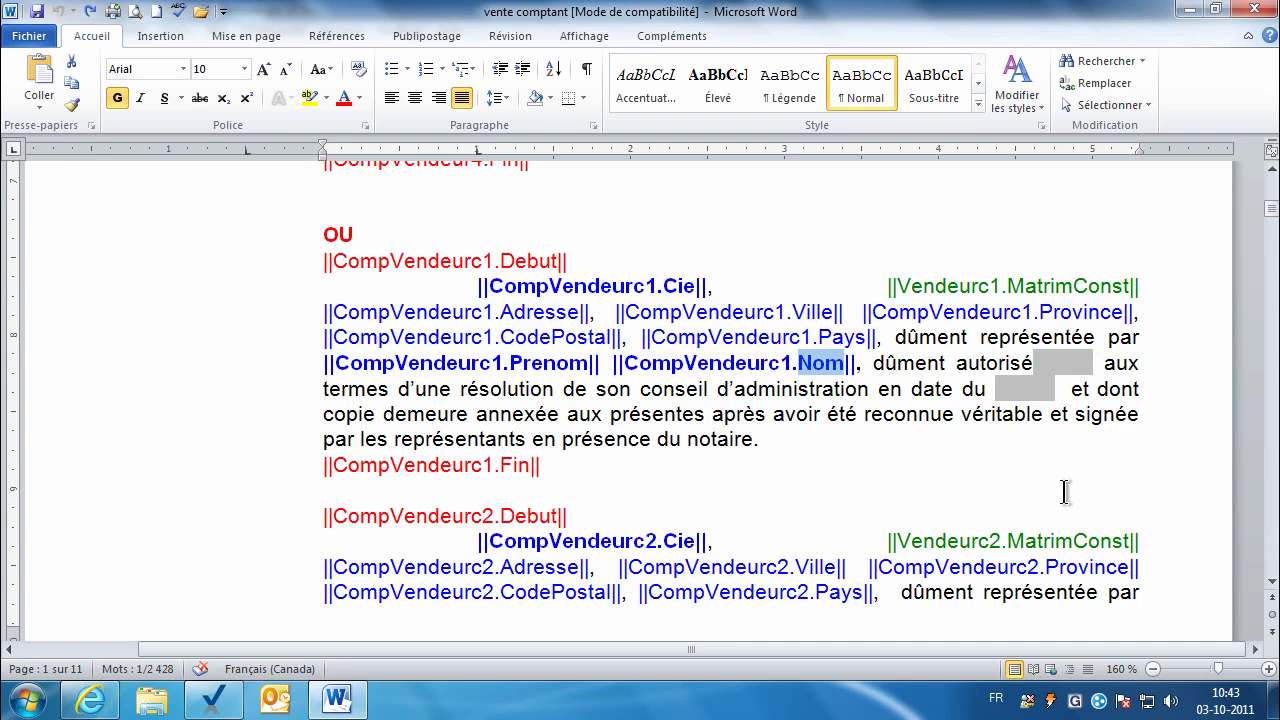
{"action": "left_click_drag", "start_coordinate": [1274, 582], "coordinate": [1274, 586]}
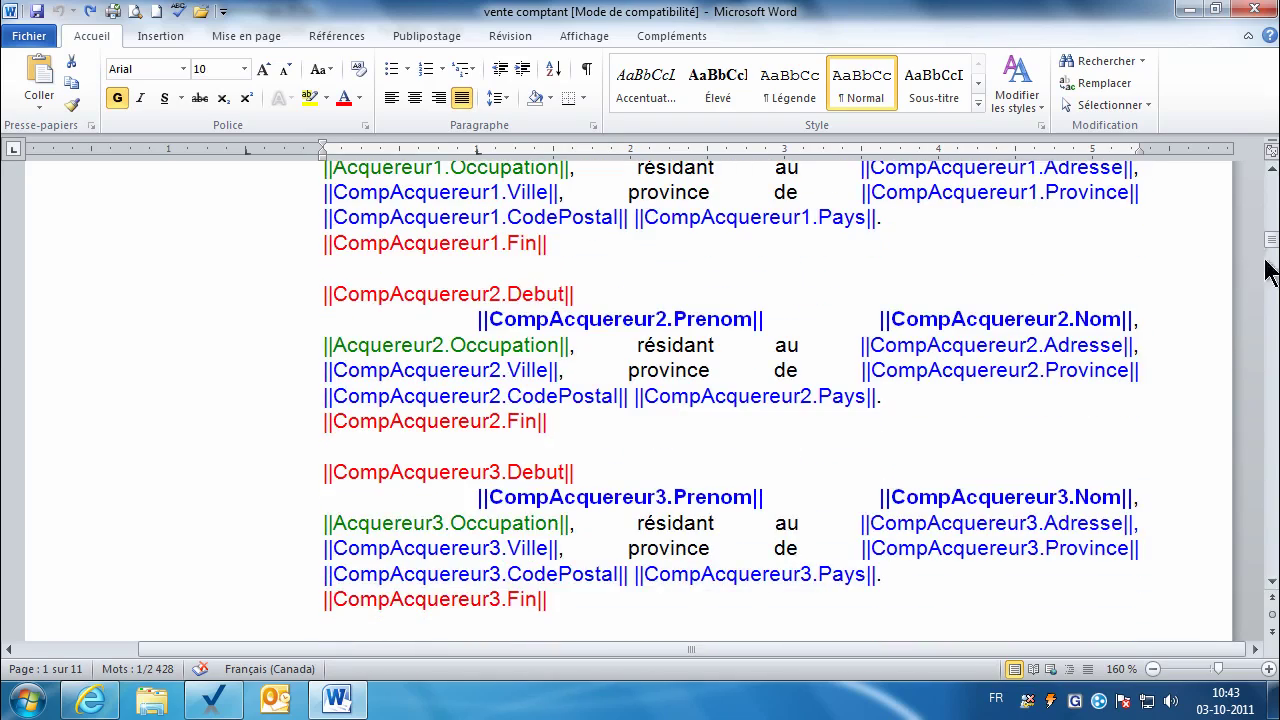
{"action": "left_click_drag", "start_coordinate": [1269, 264], "coordinate": [1271, 288]}
{"action": "left_click", "coordinate": [1273, 581]}
{"action": "left_click", "coordinate": [1273, 581]}
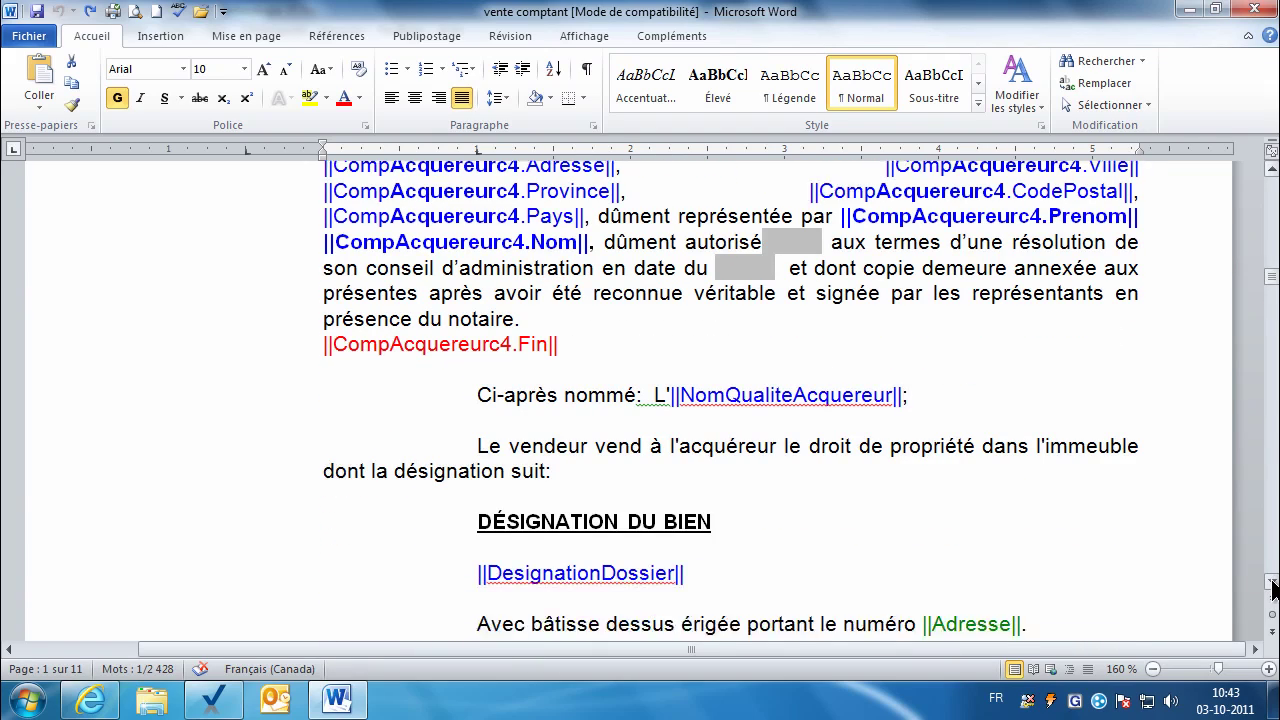
{"action": "left_click", "coordinate": [1272, 582]}
{"action": "left_click", "coordinate": [1272, 582]}
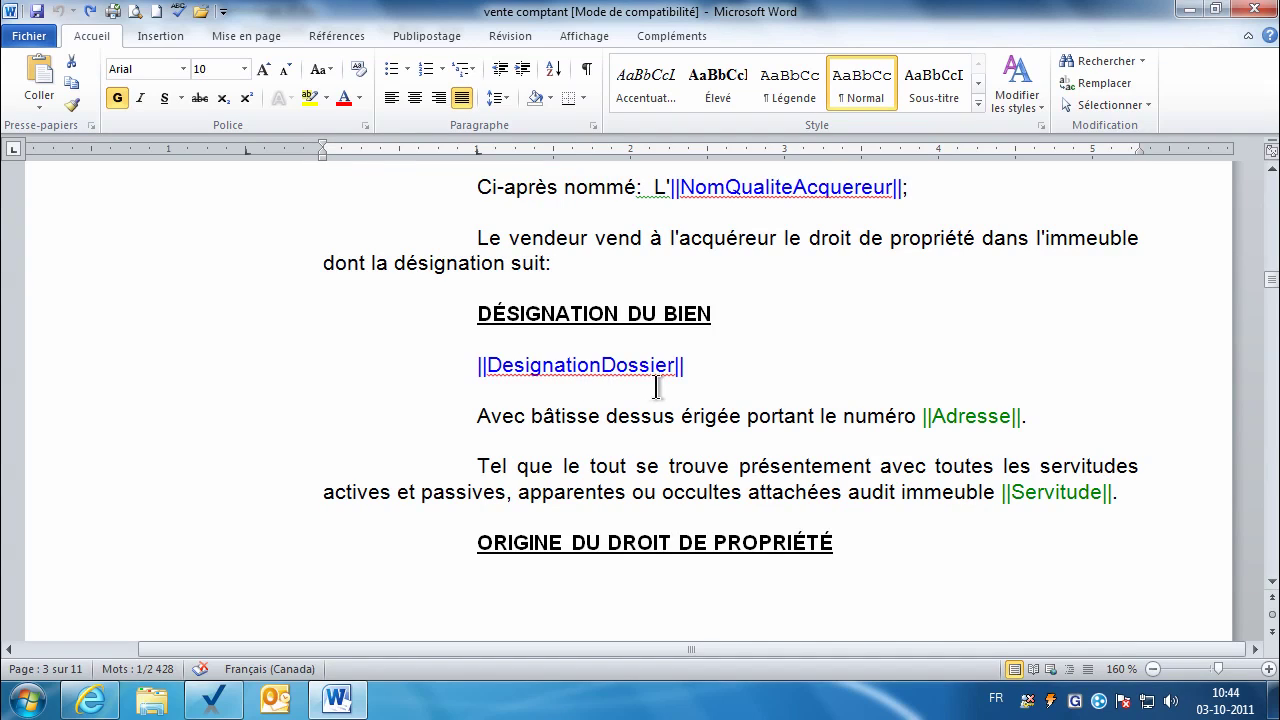
{"action": "left_click", "coordinate": [950, 420]}
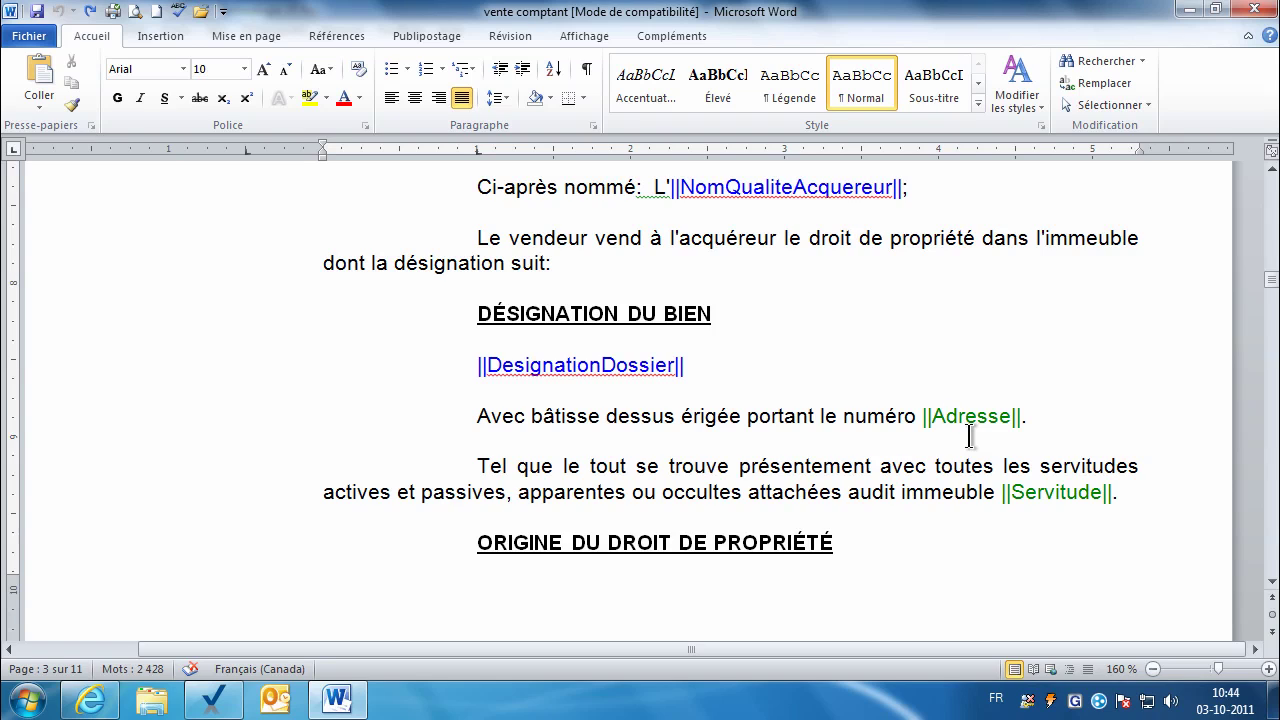
{"action": "left_click", "coordinate": [1271, 584]}
{"action": "left_click_drag", "start_coordinate": [1271, 588], "coordinate": [1271, 588]}
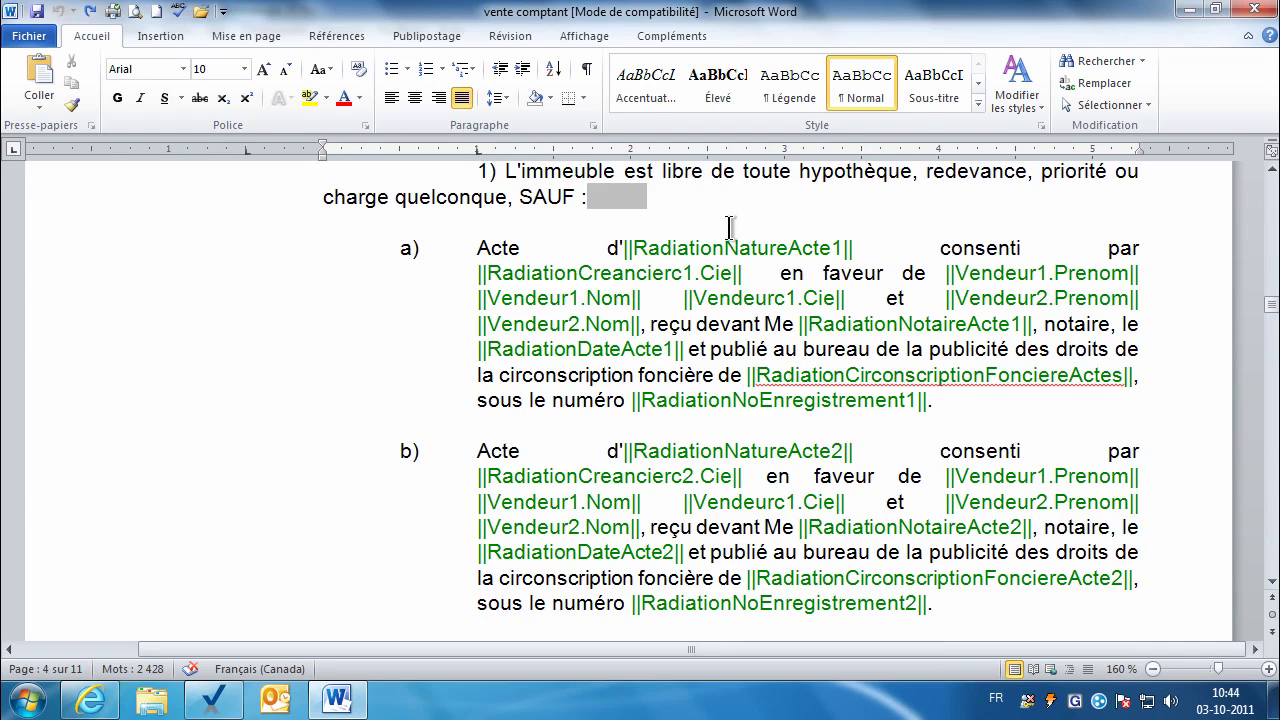
Step: Review the Word template's RadiationNatureActe1 and creditor Cie fields, then scroll through the arpenteur section
{"action": "left_click", "coordinate": [775, 247]}
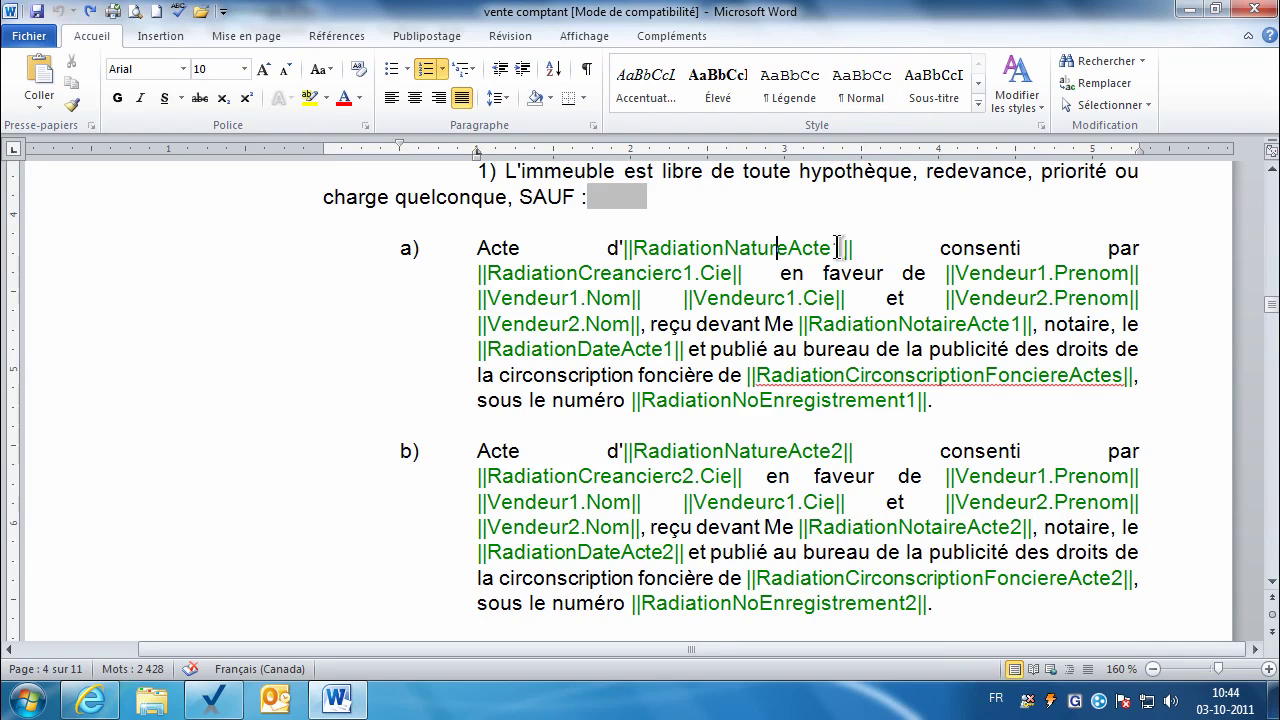
{"action": "double_click", "coordinate": [712, 275]}
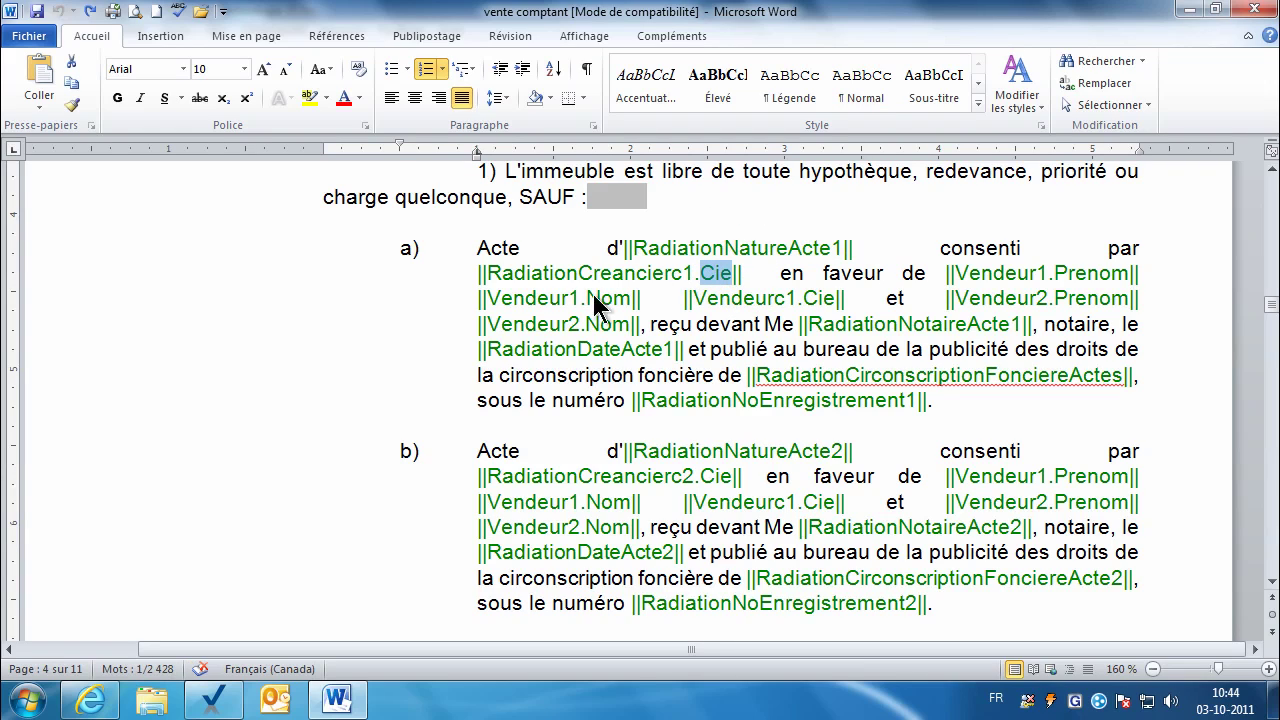
{"action": "left_click", "coordinate": [884, 325]}
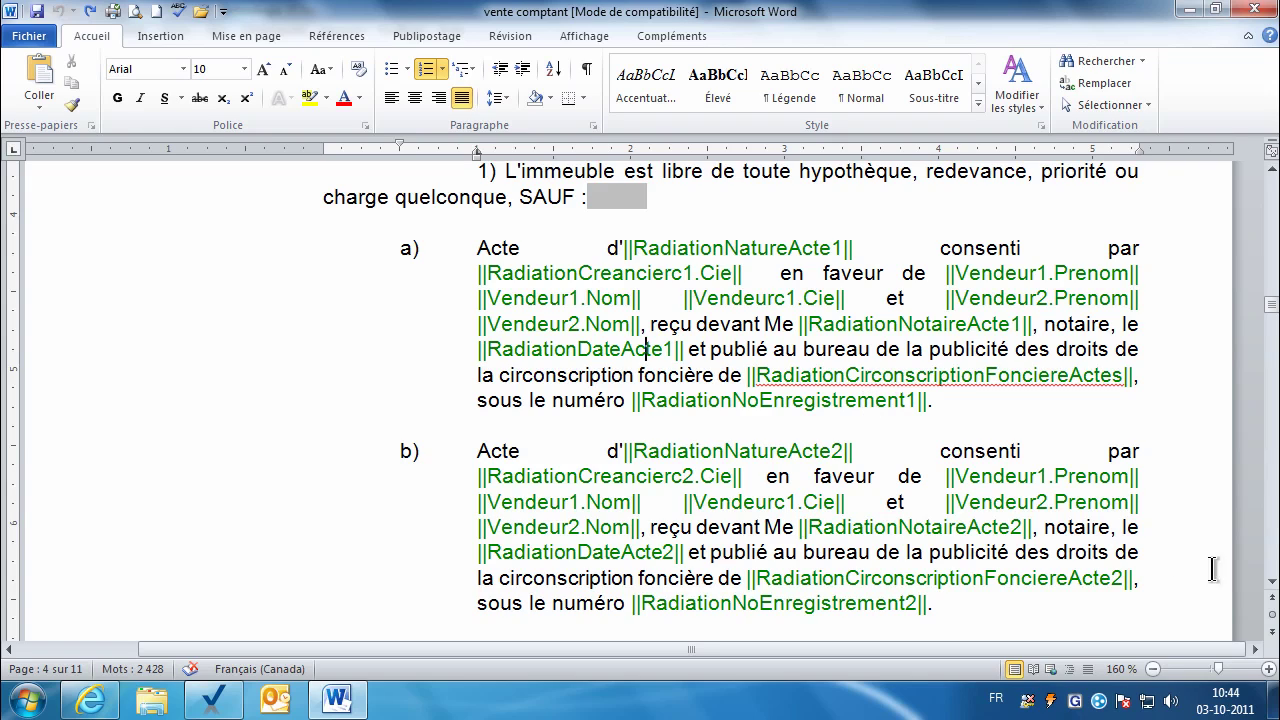
{"action": "left_click", "coordinate": [1271, 582]}
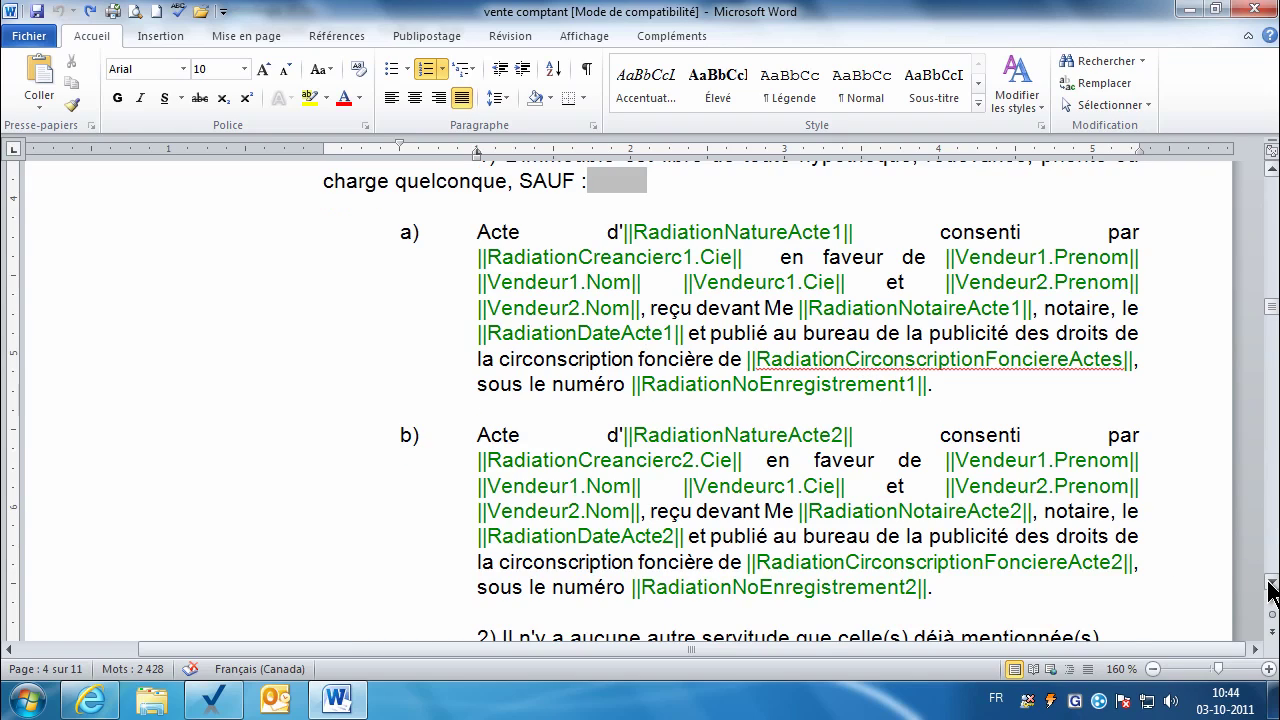
{"action": "scroll", "coordinate": [1271, 588], "scroll_direction": "down", "scroll_amount": 10}
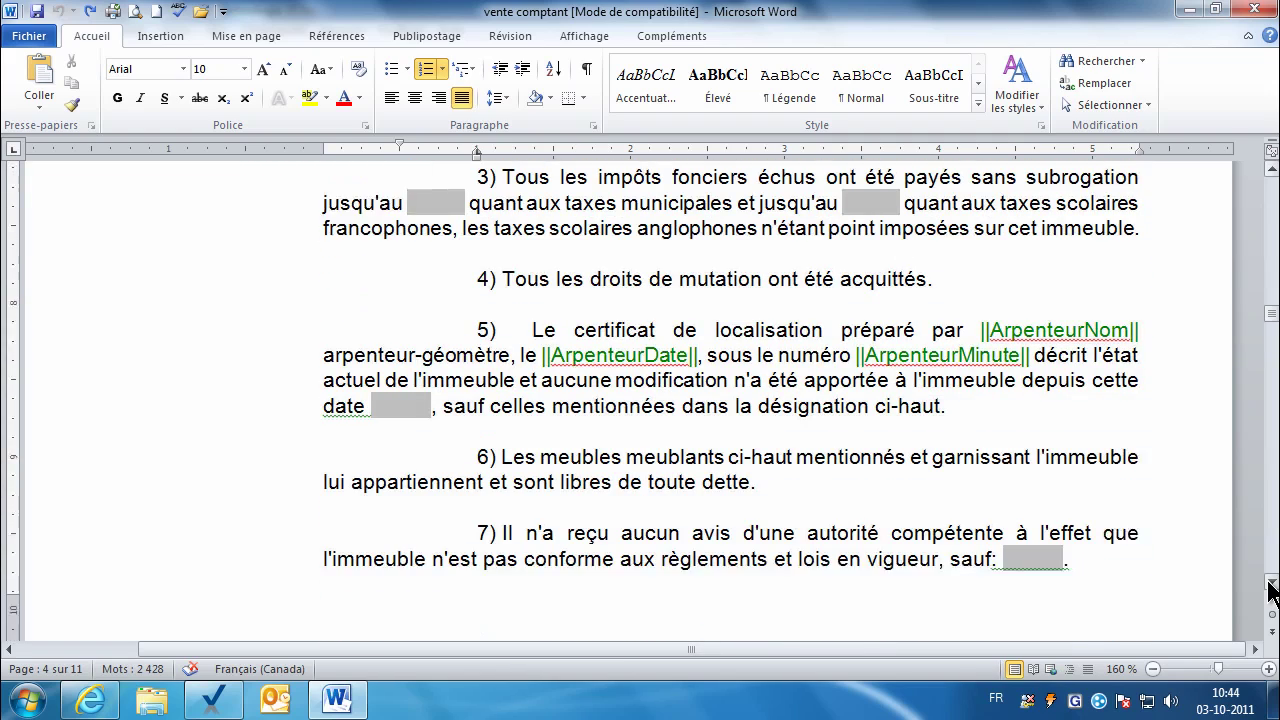
{"action": "scroll", "coordinate": [1271, 588], "scroll_direction": "down", "scroll_amount": 3}
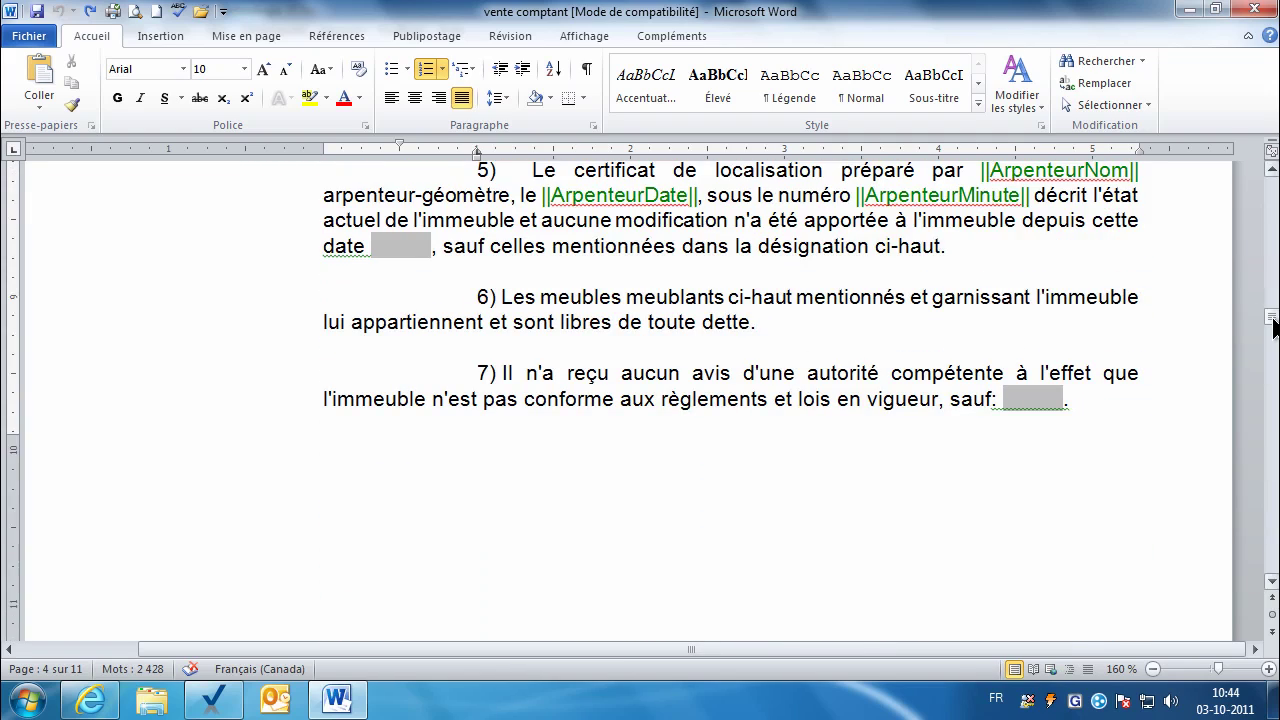
{"action": "left_click_drag", "start_coordinate": [1273, 320], "coordinate": [1273, 448]}
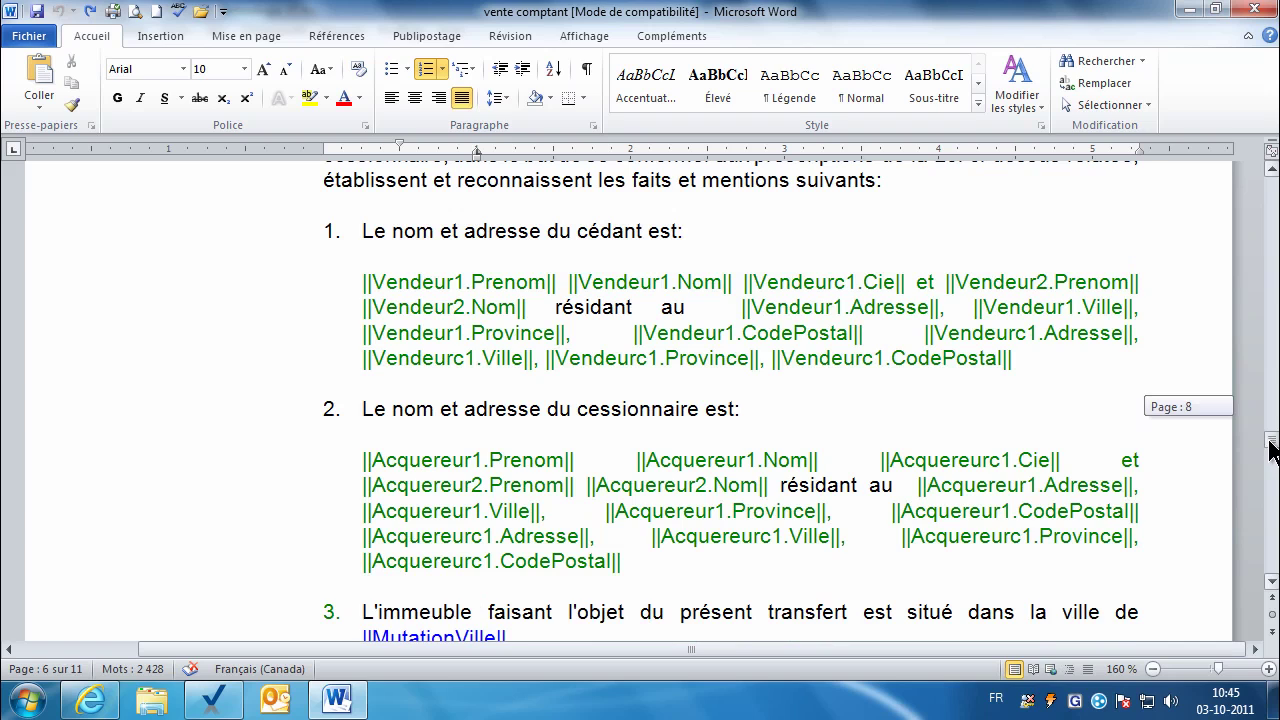
{"action": "scroll", "coordinate": [1273, 588], "scroll_direction": "down", "scroll_amount": 2}
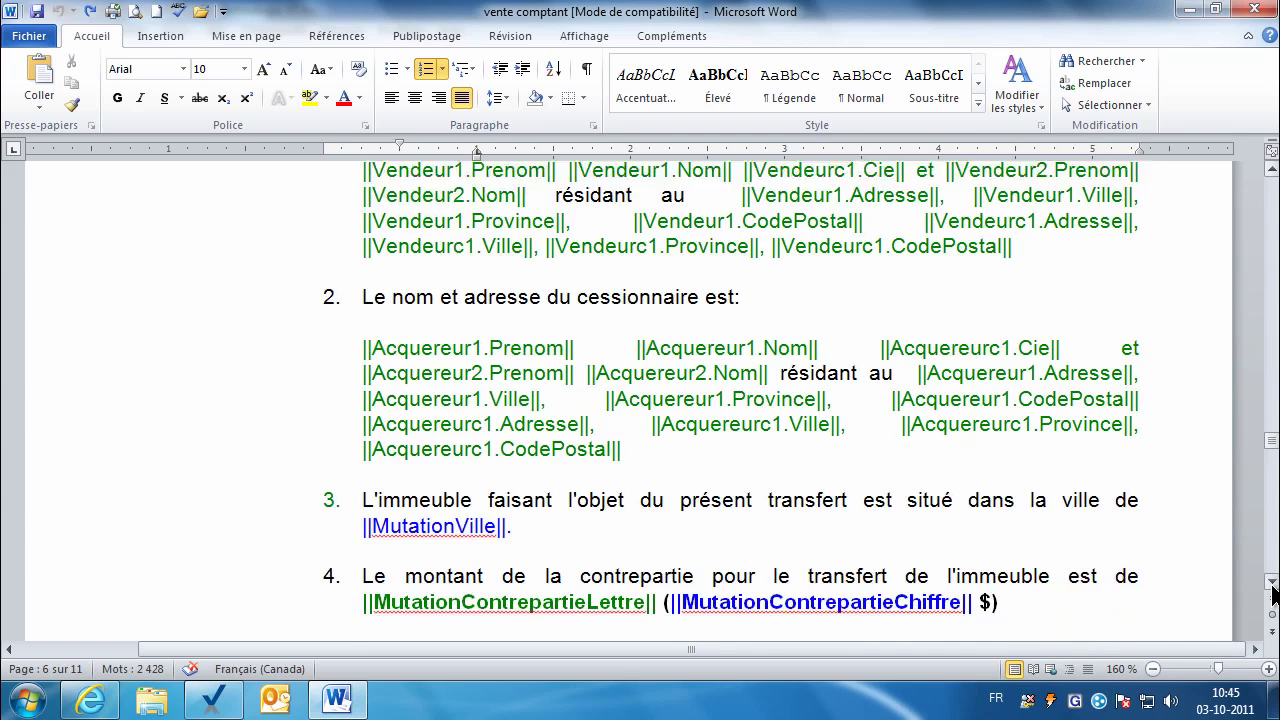
{"action": "scroll", "coordinate": [1273, 592], "scroll_direction": "down", "scroll_amount": 6}
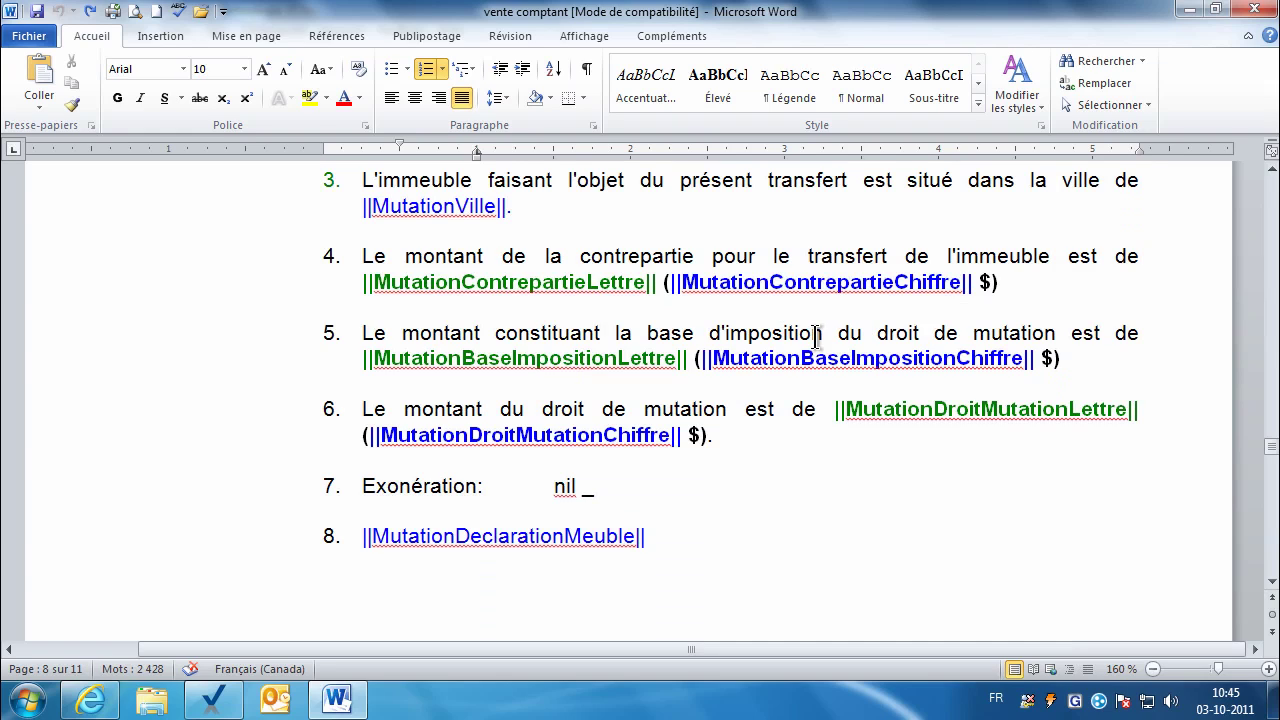
Step: Check the template's Mutation price field against Pro-Cardex's MutationDroitMutationLettre parameter, ending back in Pro-Cardex
{"action": "left_click_drag", "start_coordinate": [769, 285], "coordinate": [682, 282]}
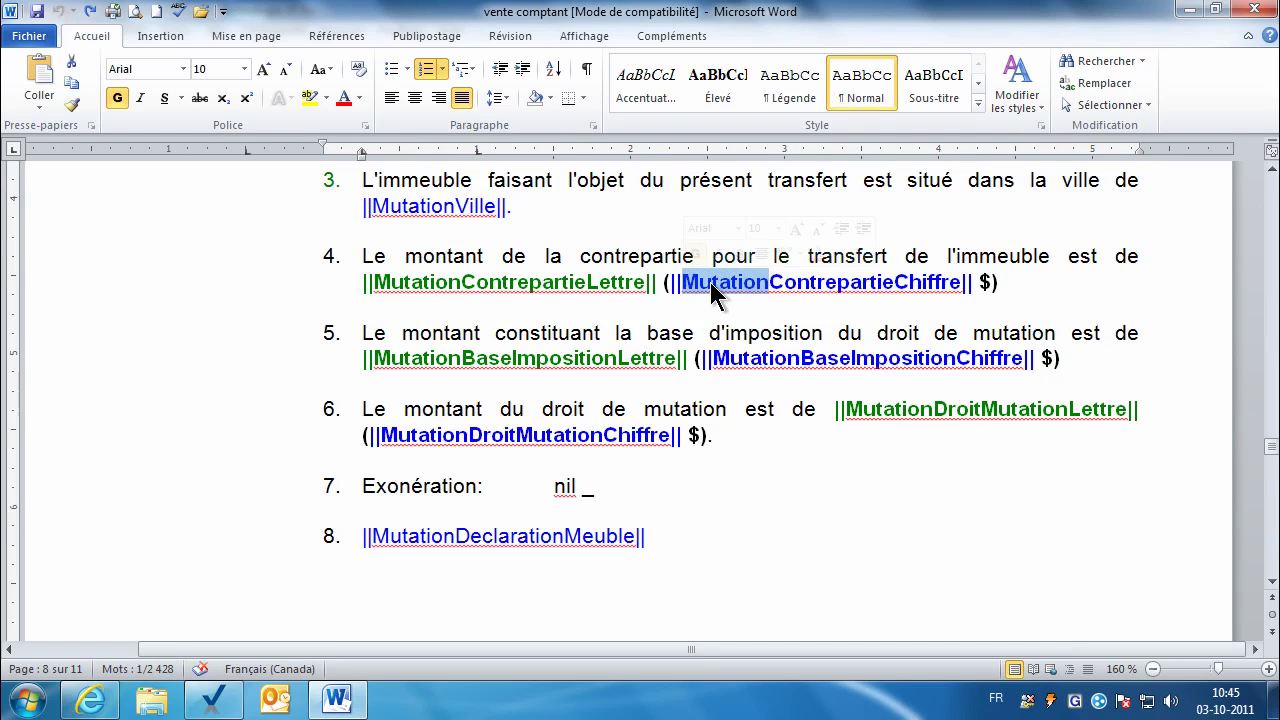
{"action": "left_click", "coordinate": [240, 700]}
{"action": "left_click_drag", "start_coordinate": [1150, 306], "coordinate": [1150, 478]}
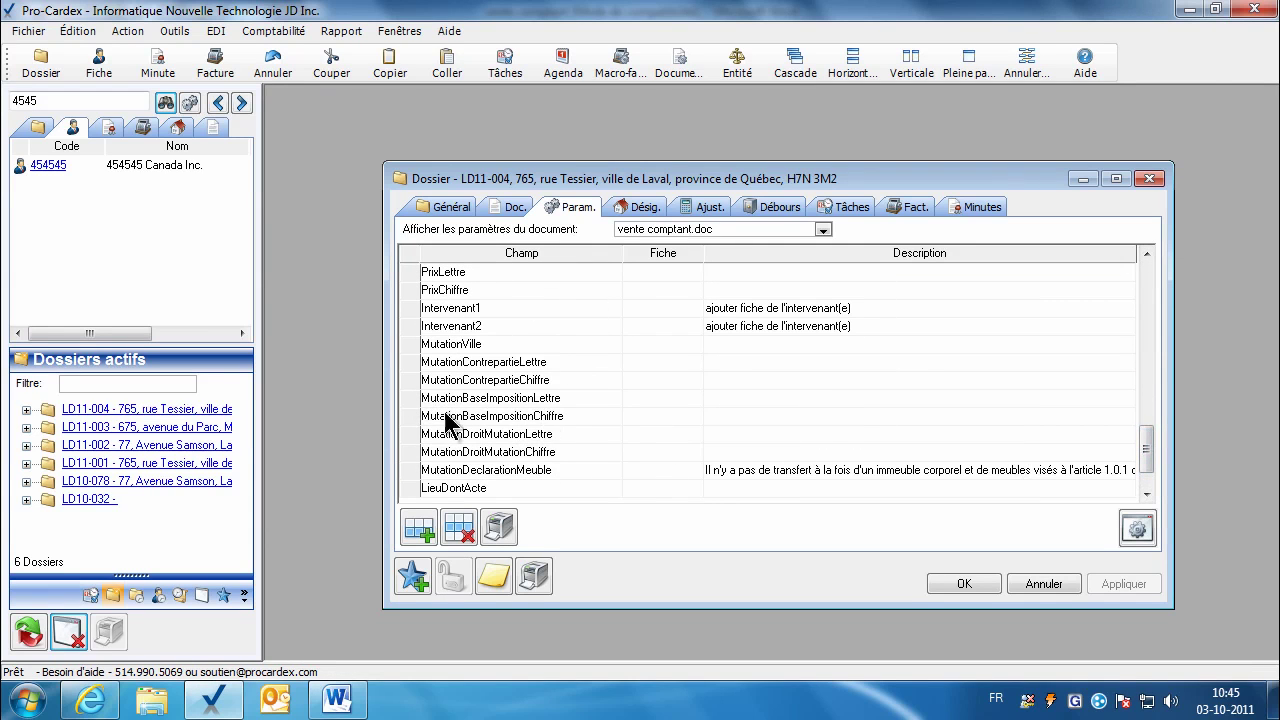
{"action": "left_click", "coordinate": [454, 436]}
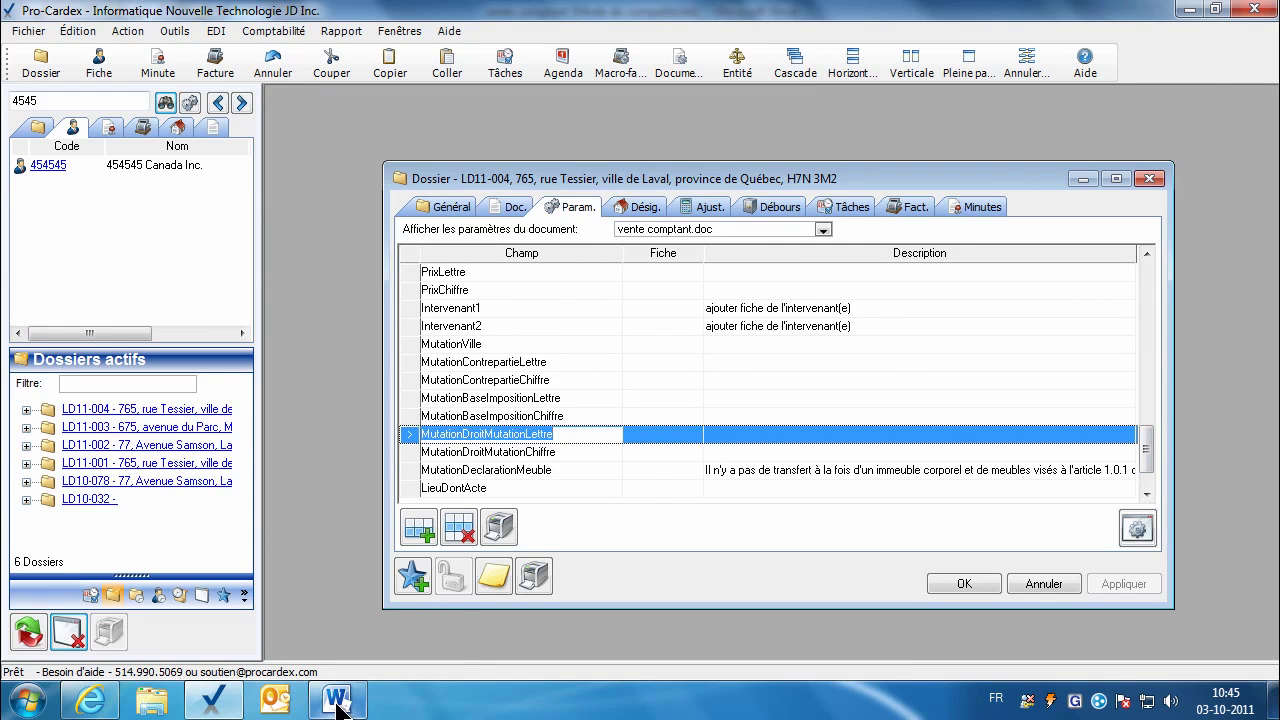
{"action": "left_click", "coordinate": [337, 698]}
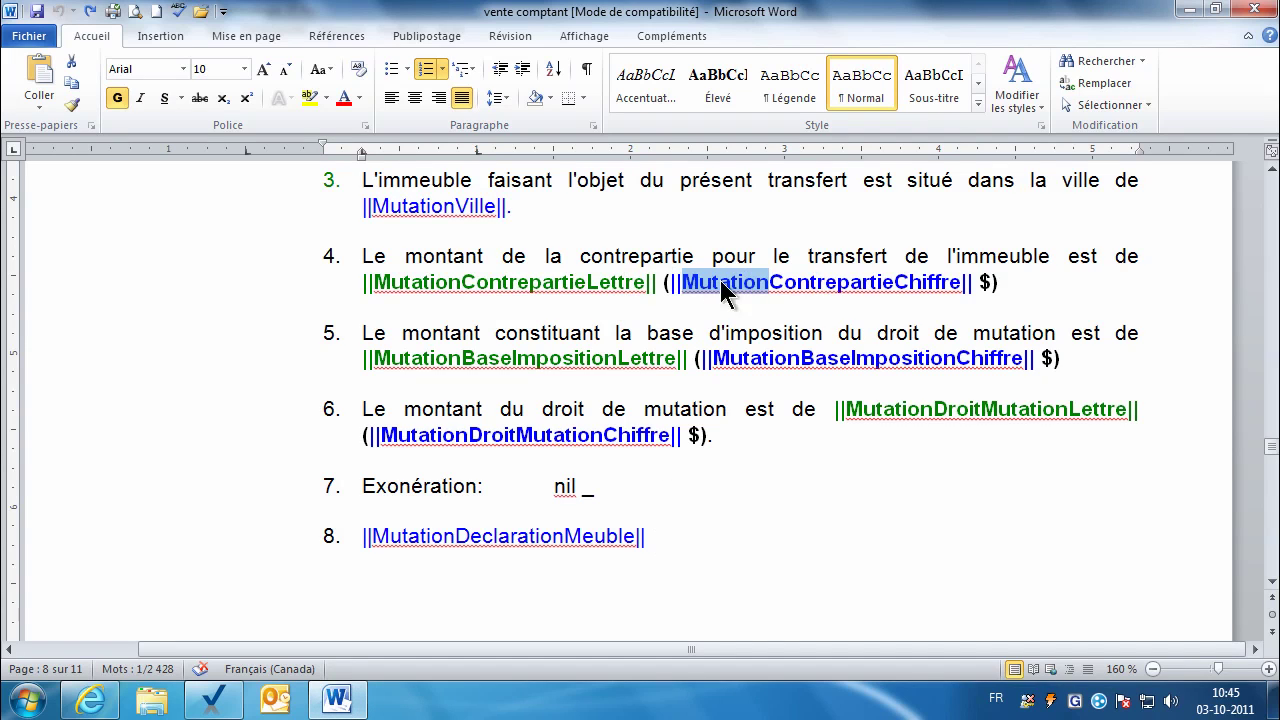
{"action": "left_click", "coordinate": [862, 282]}
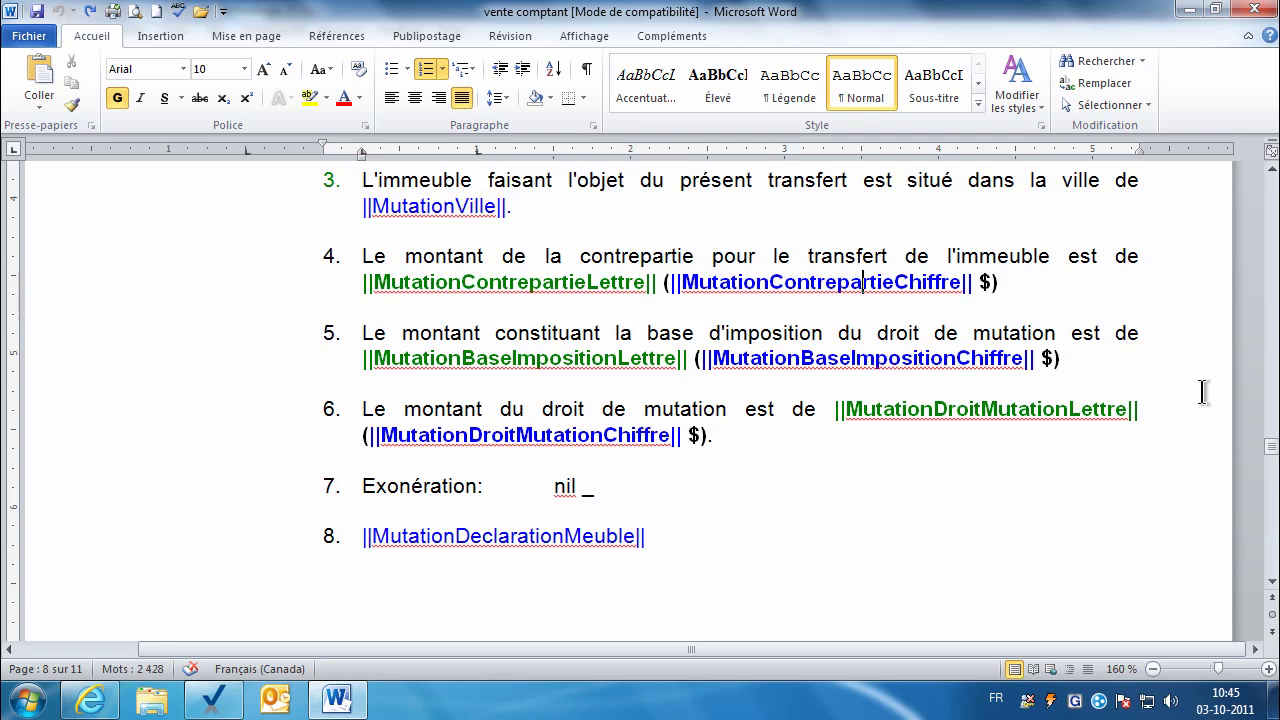
{"action": "left_click_drag", "start_coordinate": [1273, 455], "coordinate": [1273, 547]}
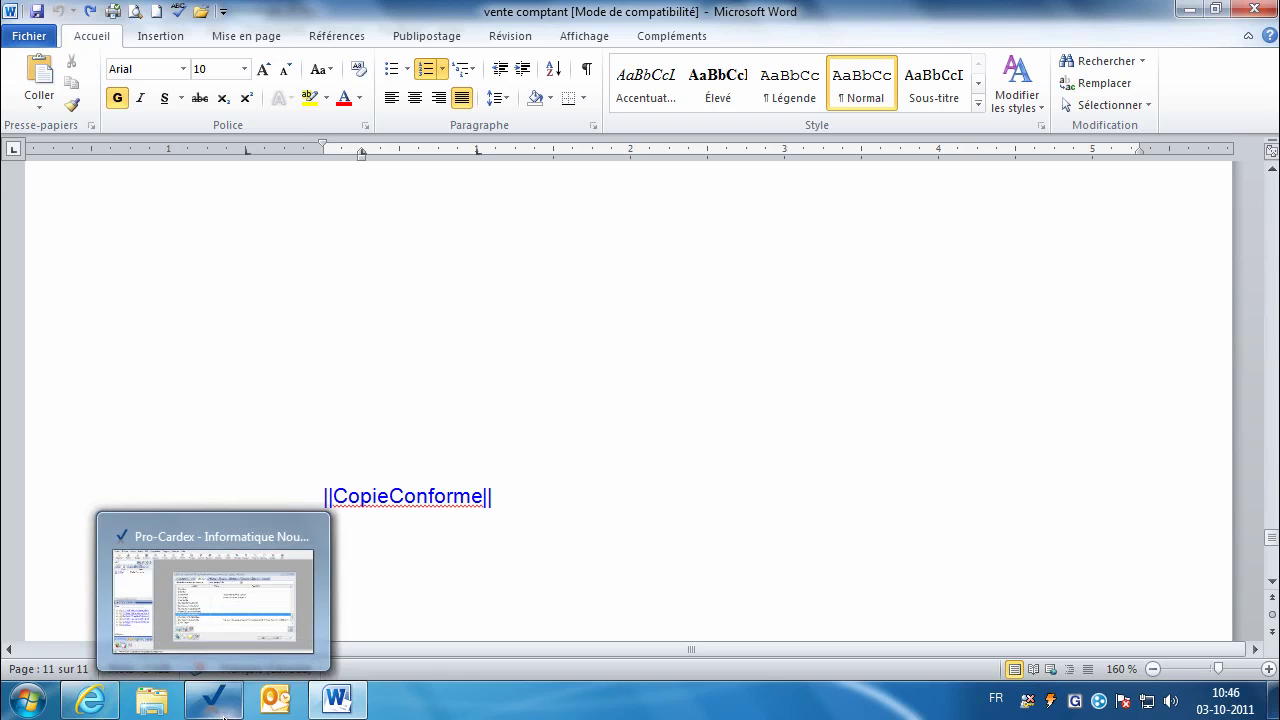
{"action": "left_click", "coordinate": [222, 704]}
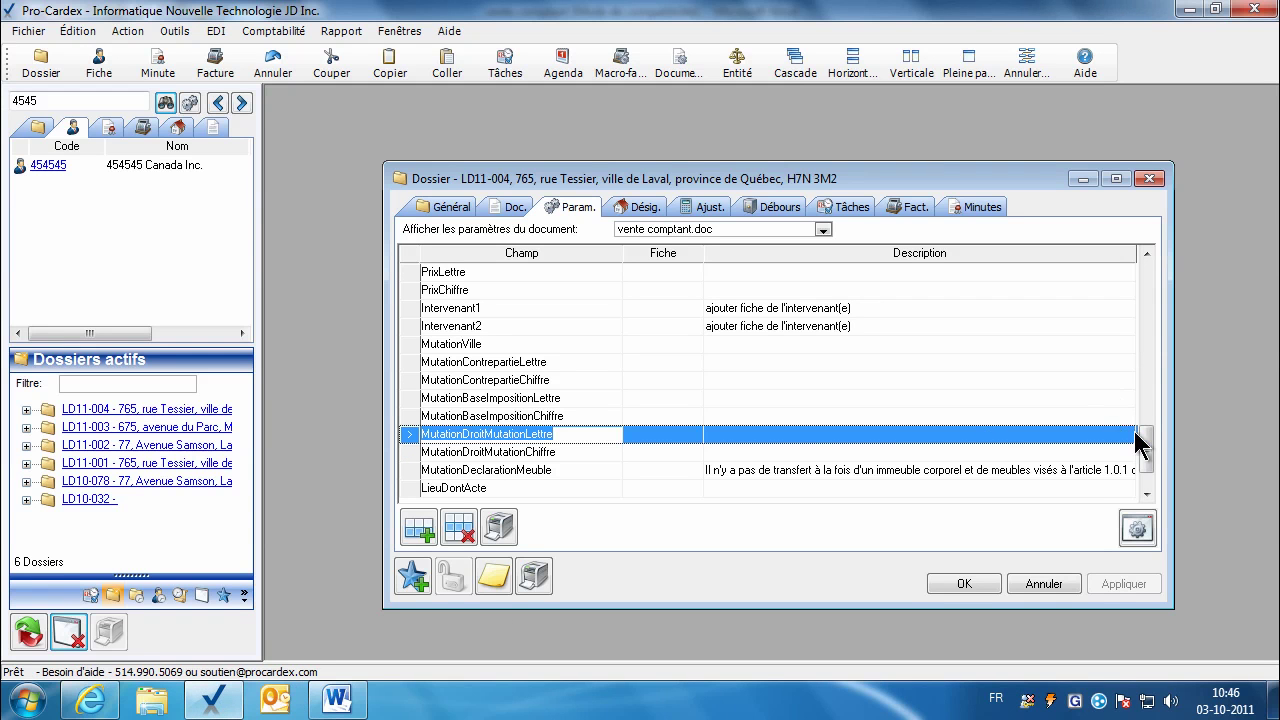
{"action": "left_click_drag", "start_coordinate": [1150, 437], "coordinate": [1148, 265]}
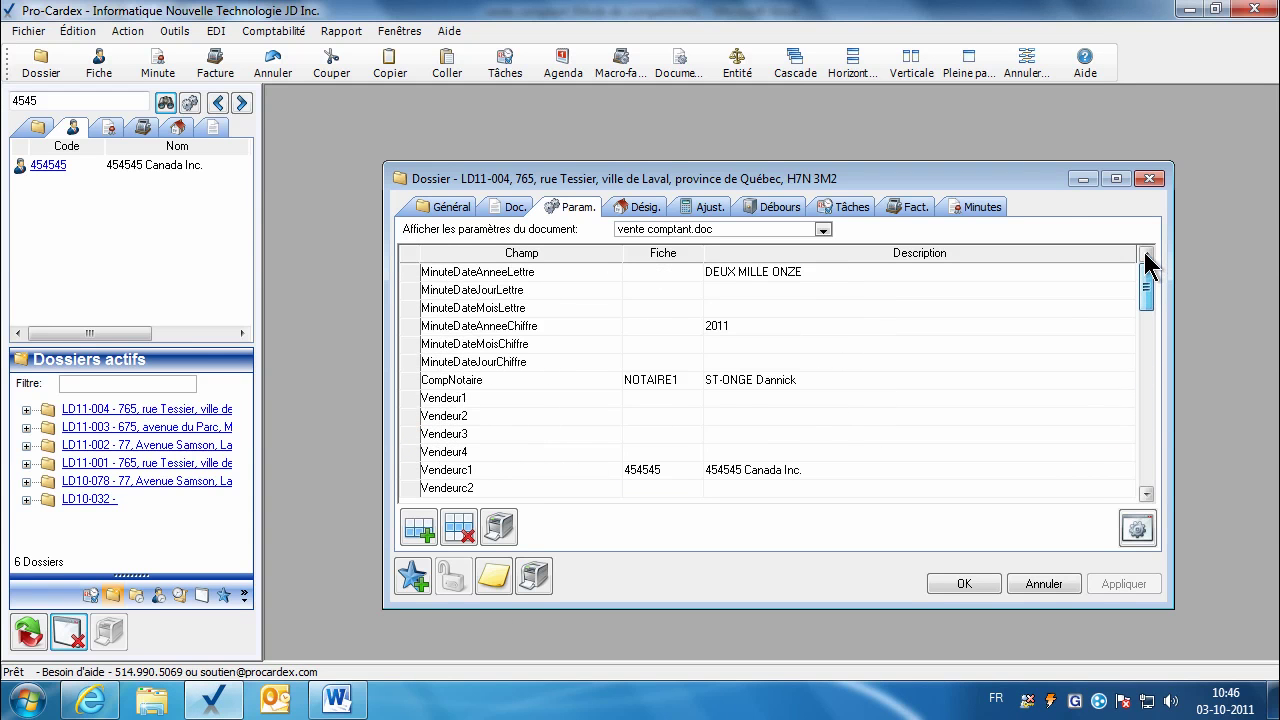
{"action": "left_click", "coordinate": [758, 271]}
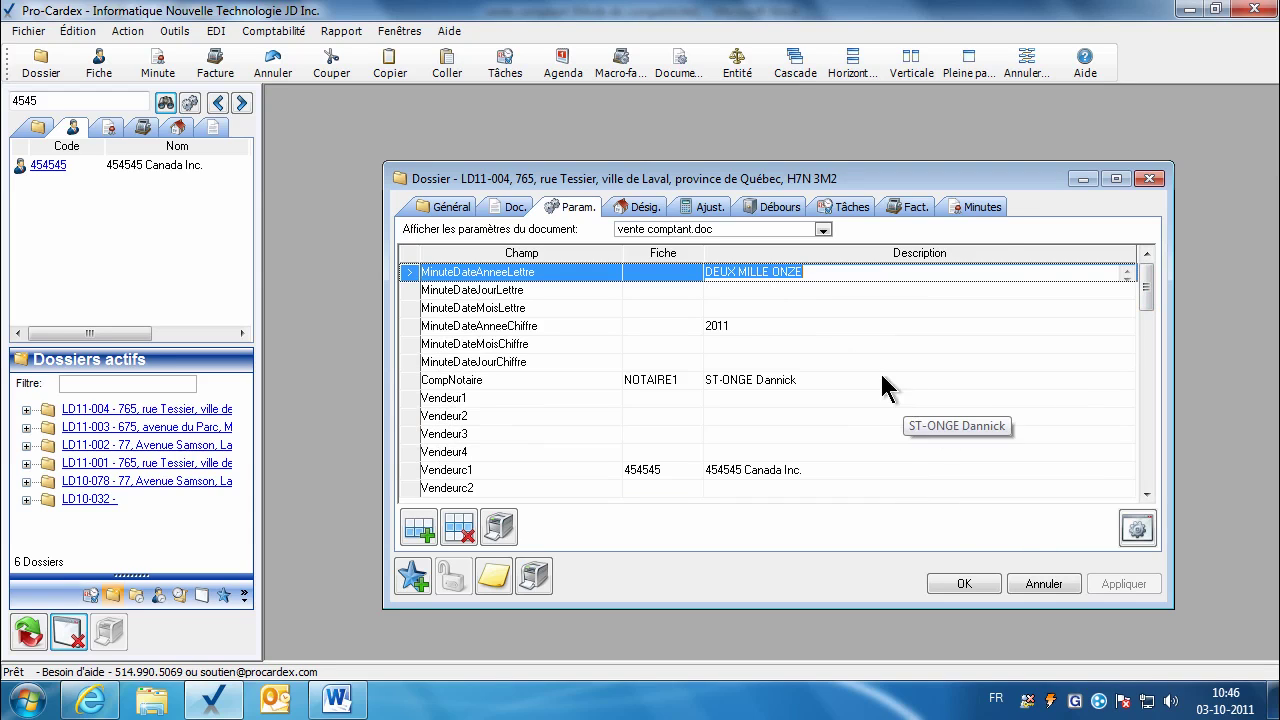
{"action": "scroll", "coordinate": [700, 320], "scroll_direction": "down", "scroll_amount": 2}
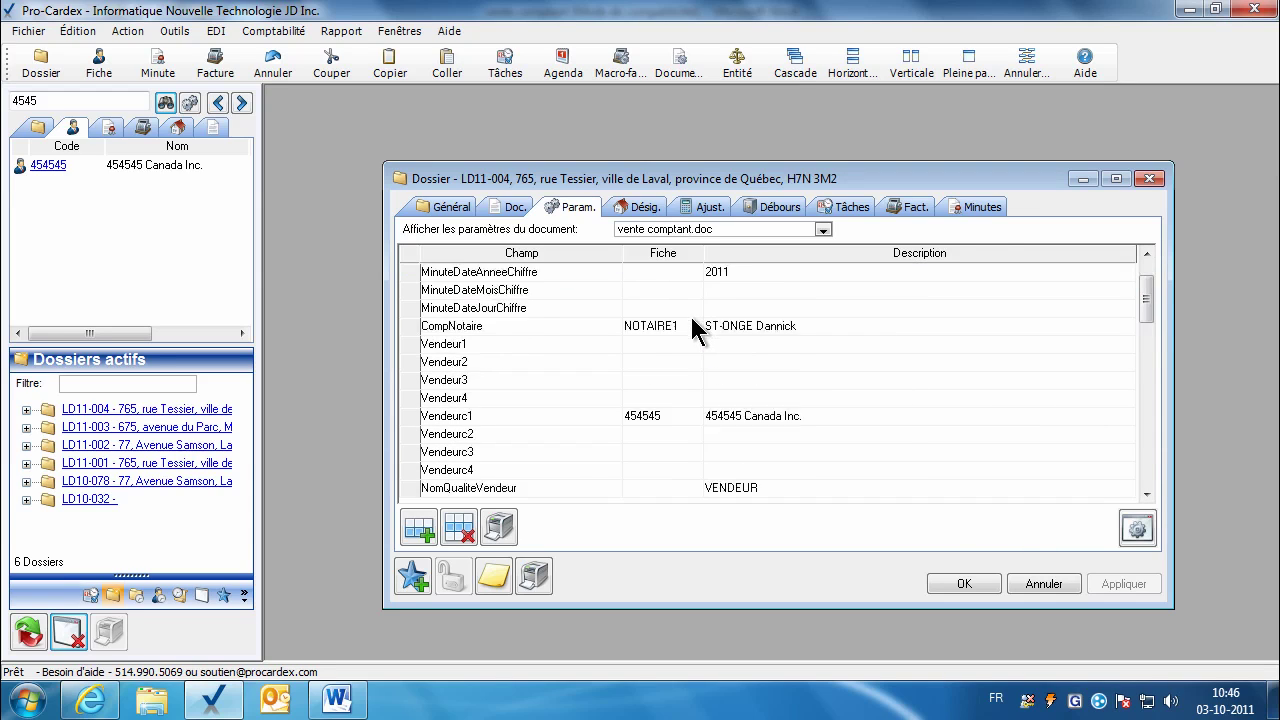
{"action": "scroll", "coordinate": [1140, 300], "scroll_direction": "up", "scroll_amount": 2}
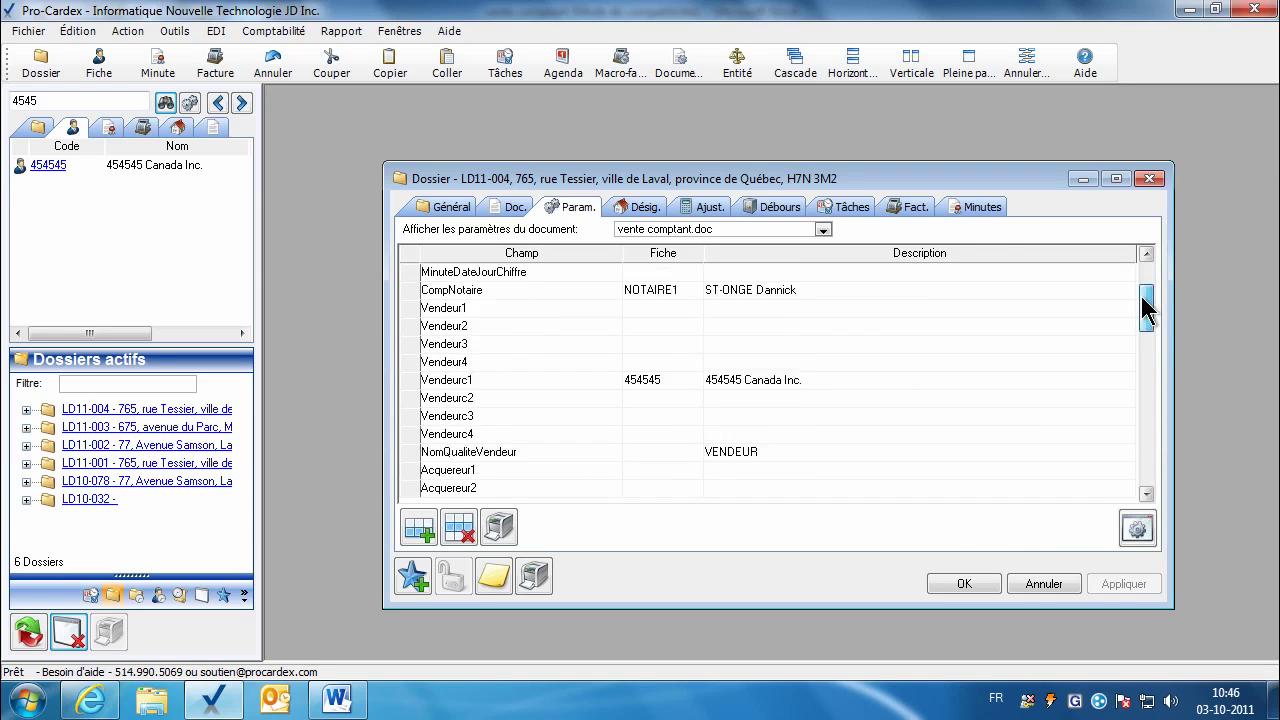
{"action": "left_click", "coordinate": [773, 285]}
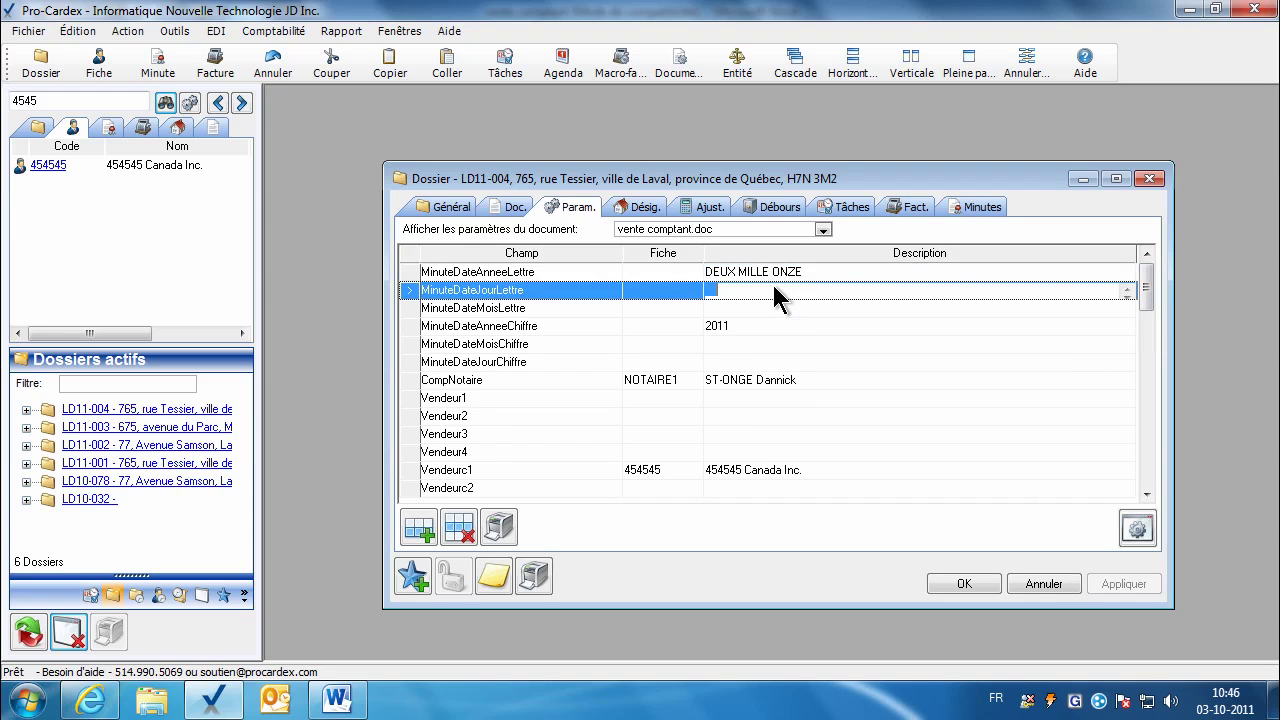
{"action": "left_click", "coordinate": [984, 310]}
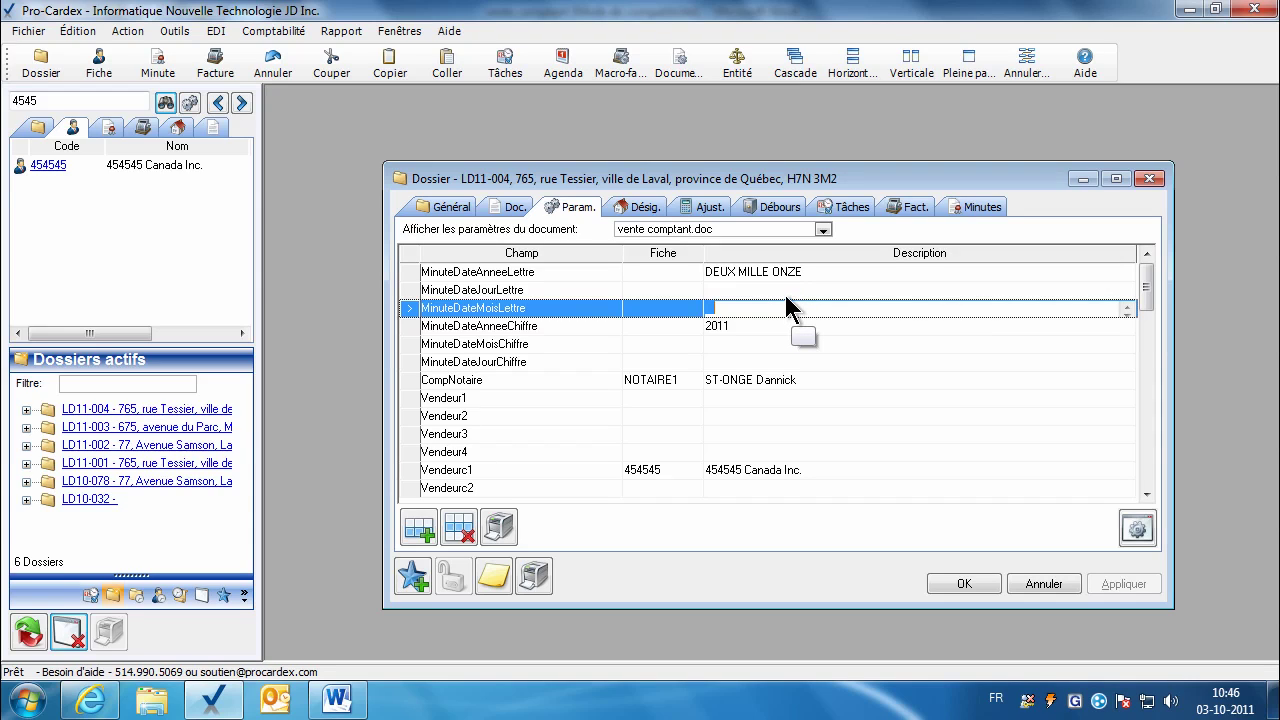
{"action": "key", "text": "Up"}
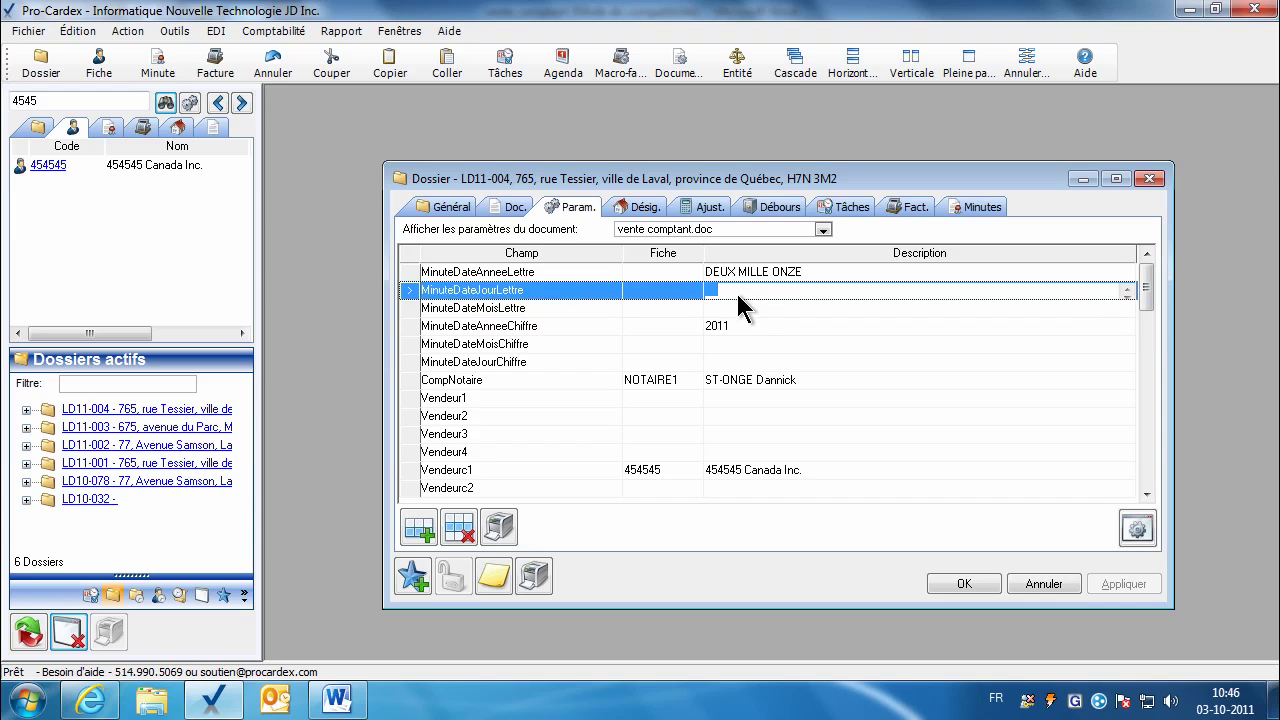
{"action": "left_click", "coordinate": [724, 310]}
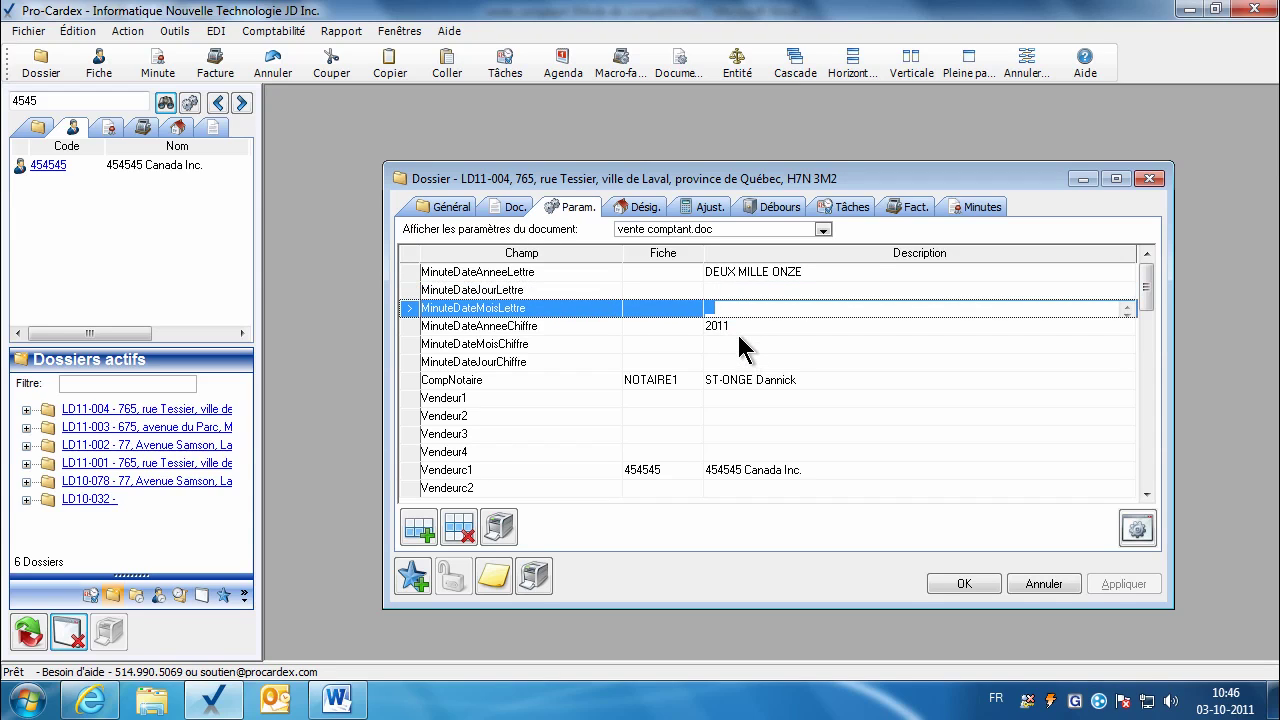
{"action": "left_click", "coordinate": [737, 329]}
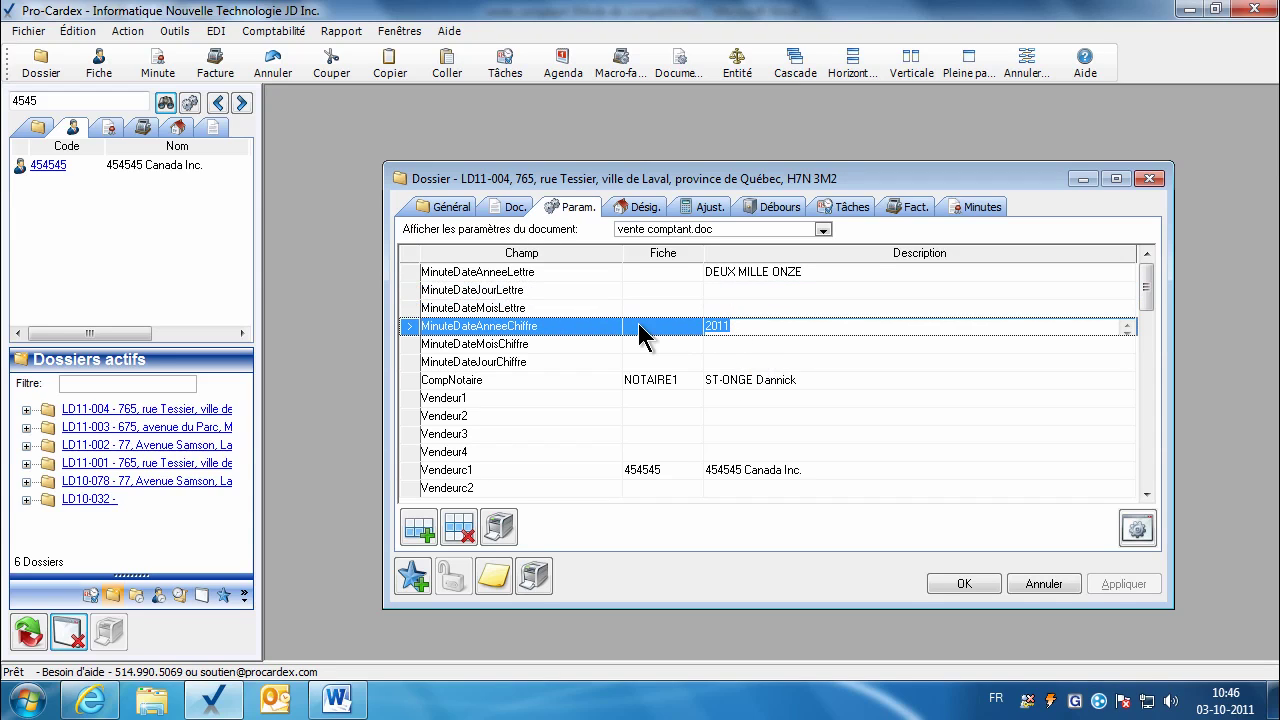
{"action": "left_click", "coordinate": [726, 349]}
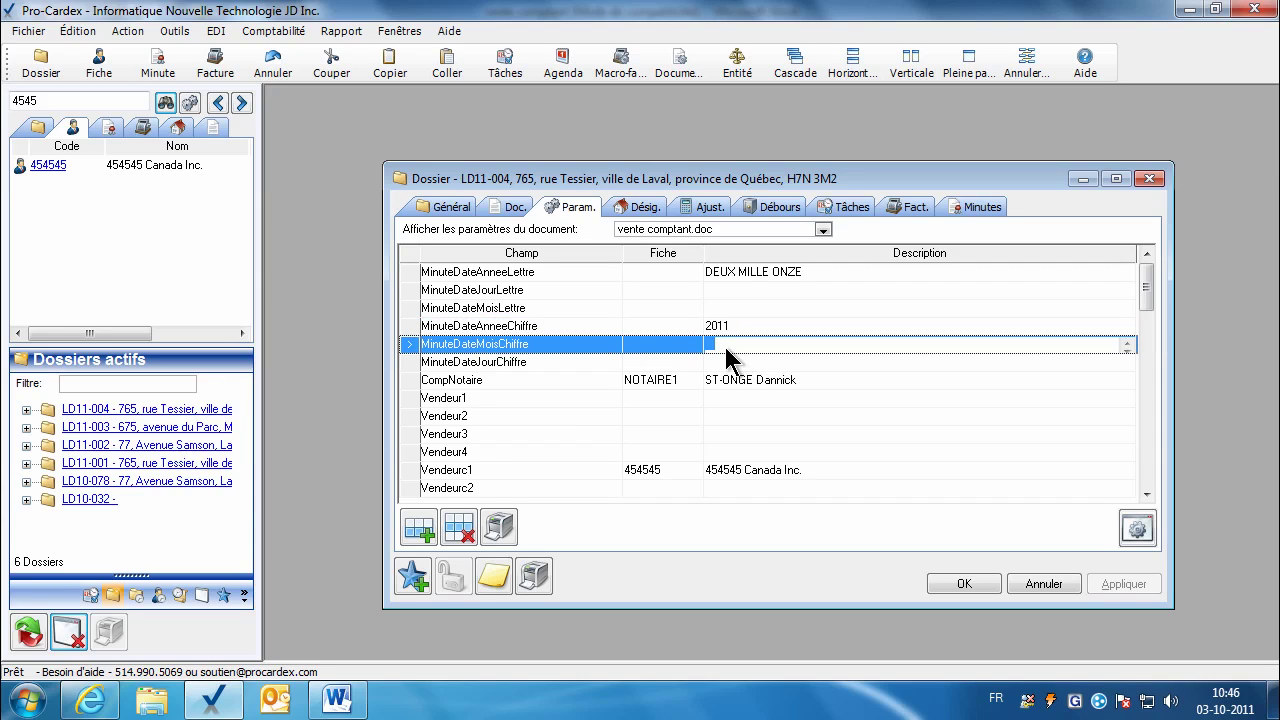
{"action": "left_click", "coordinate": [723, 364]}
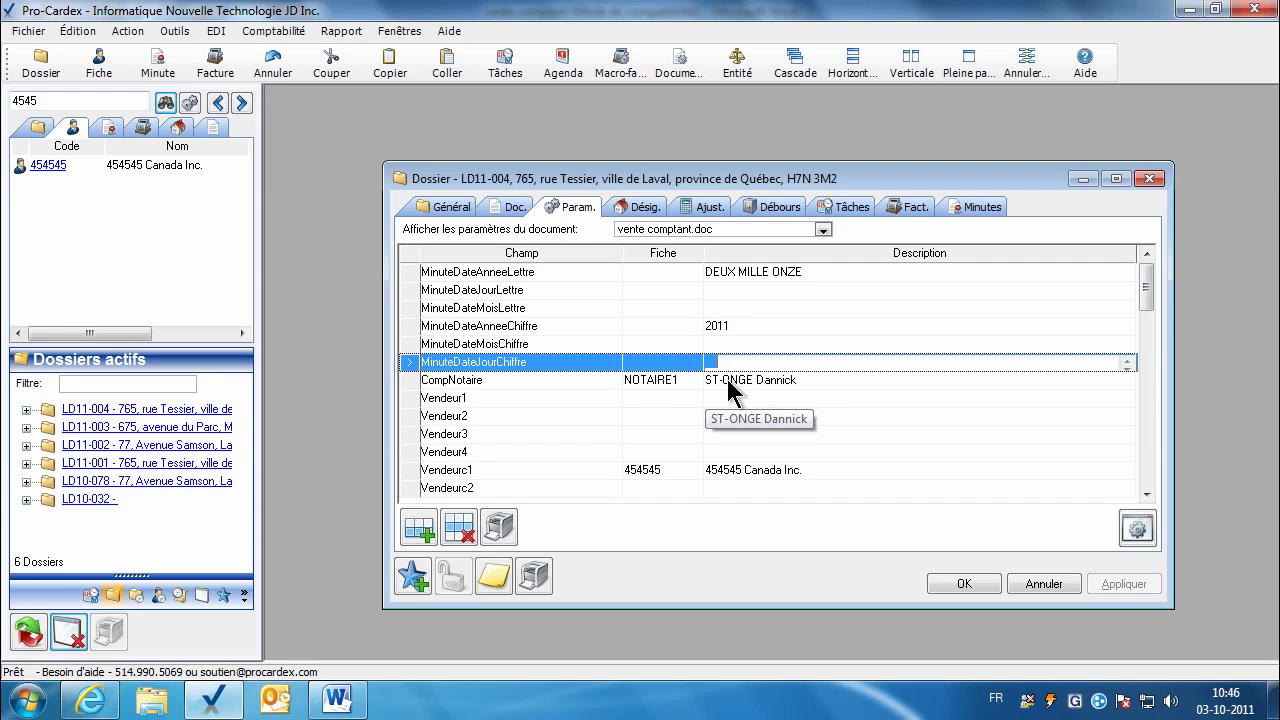
{"action": "left_click", "coordinate": [730, 385]}
{"action": "left_click", "coordinate": [660, 408]}
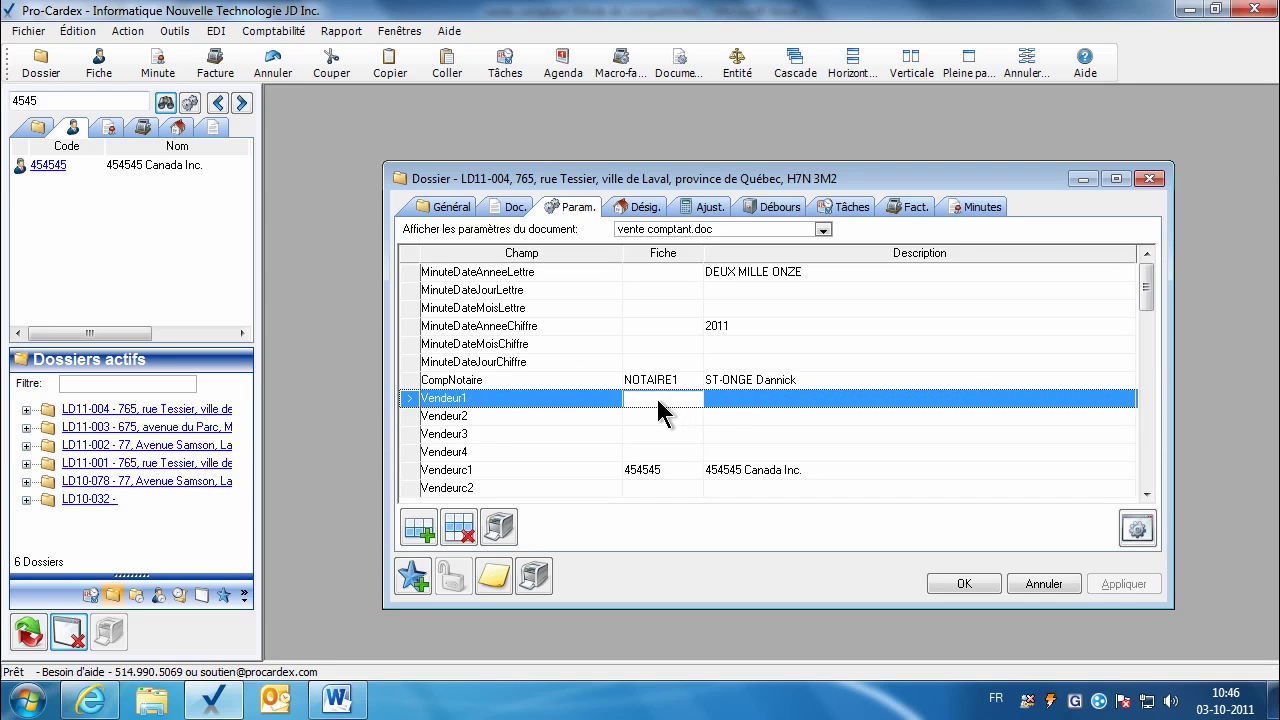
{"action": "left_click", "coordinate": [1146, 494]}
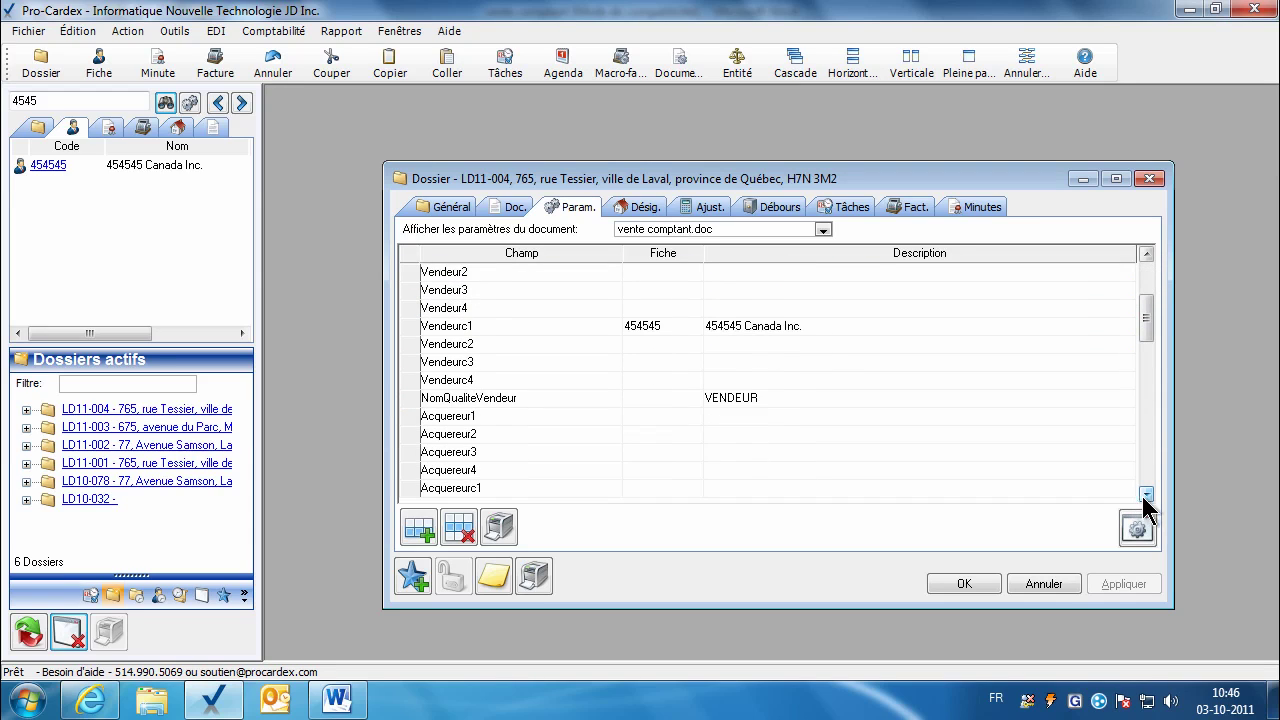
{"action": "left_click", "coordinate": [1147, 254]}
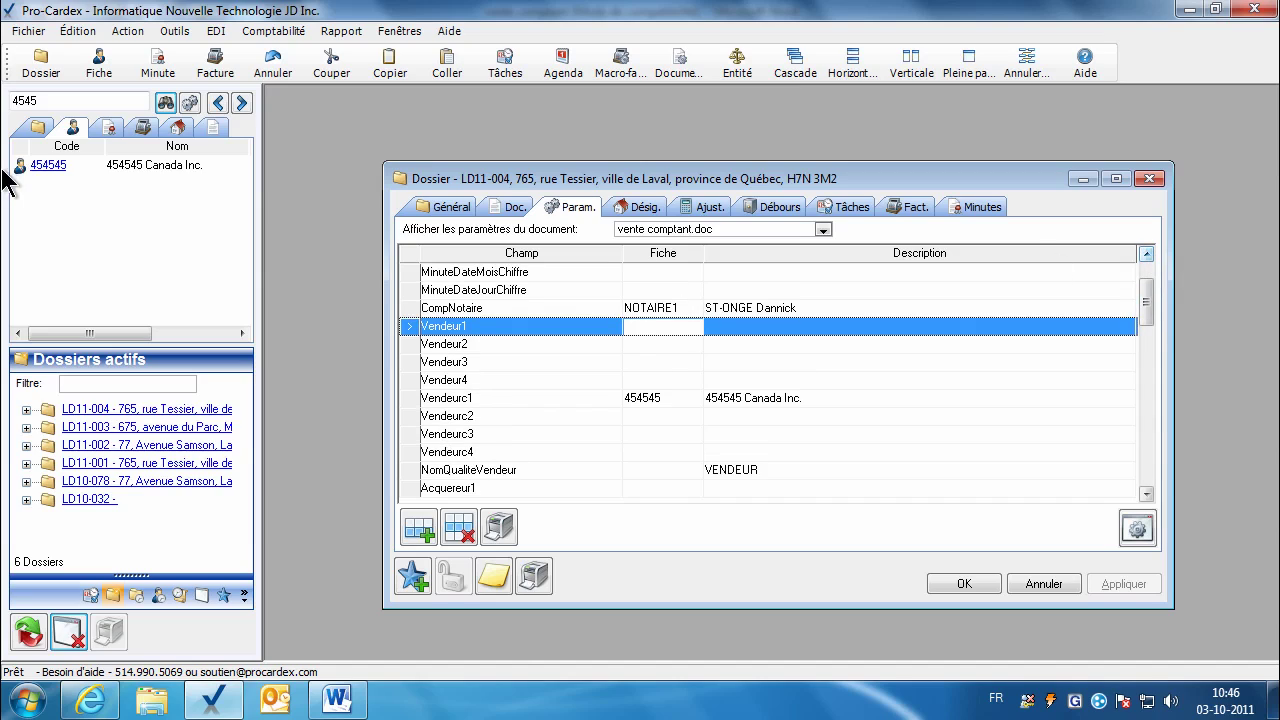
Step: Search the client list for the sellers and assign them to Vendeur1 and Vendeur2
{"action": "double_click", "coordinate": [56, 100]}
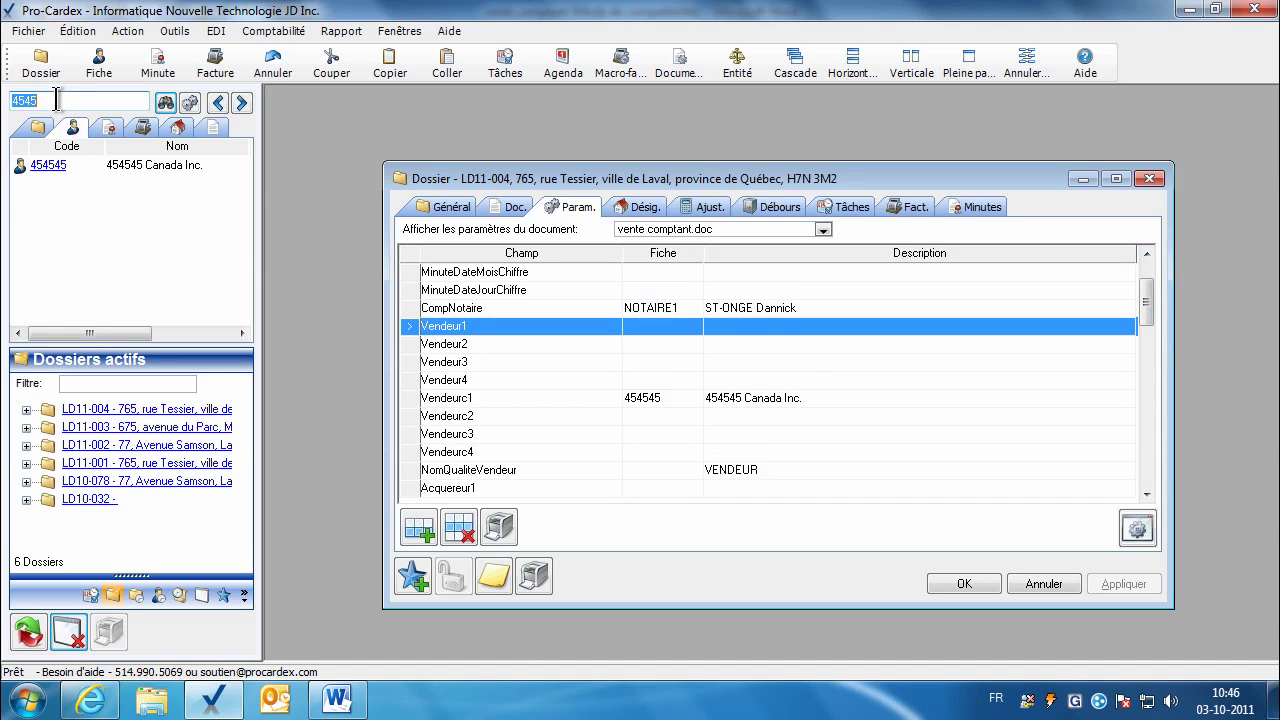
{"action": "type", "text": "brodeur;bernier"}
{"action": "key", "text": "Return"}
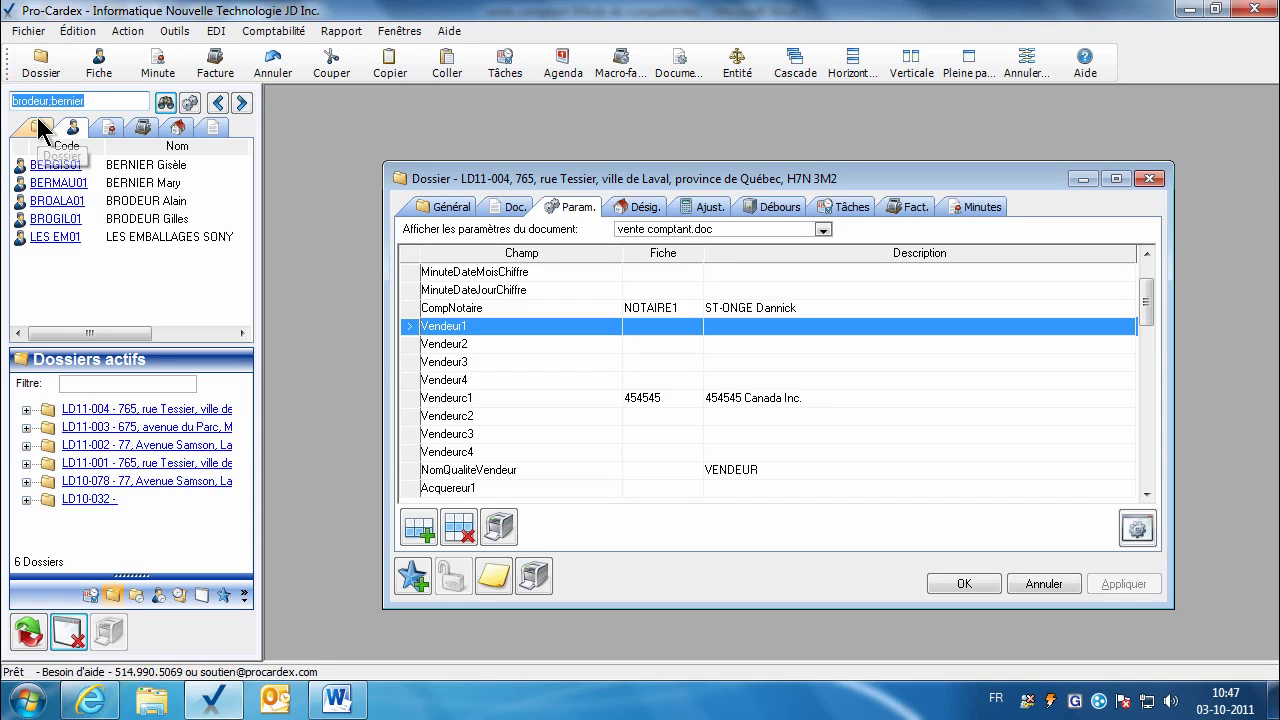
{"action": "left_click_drag", "start_coordinate": [69, 220], "coordinate": [646, 327]}
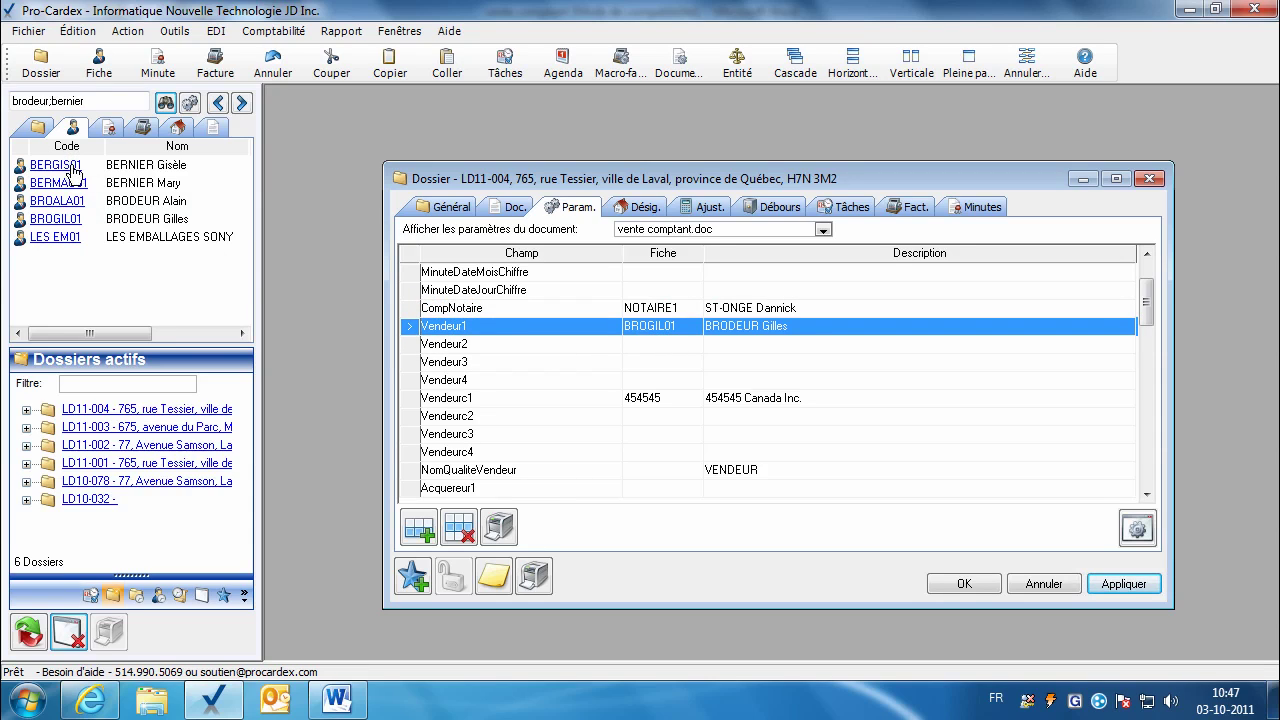
{"action": "left_click_drag", "start_coordinate": [75, 172], "coordinate": [640, 346]}
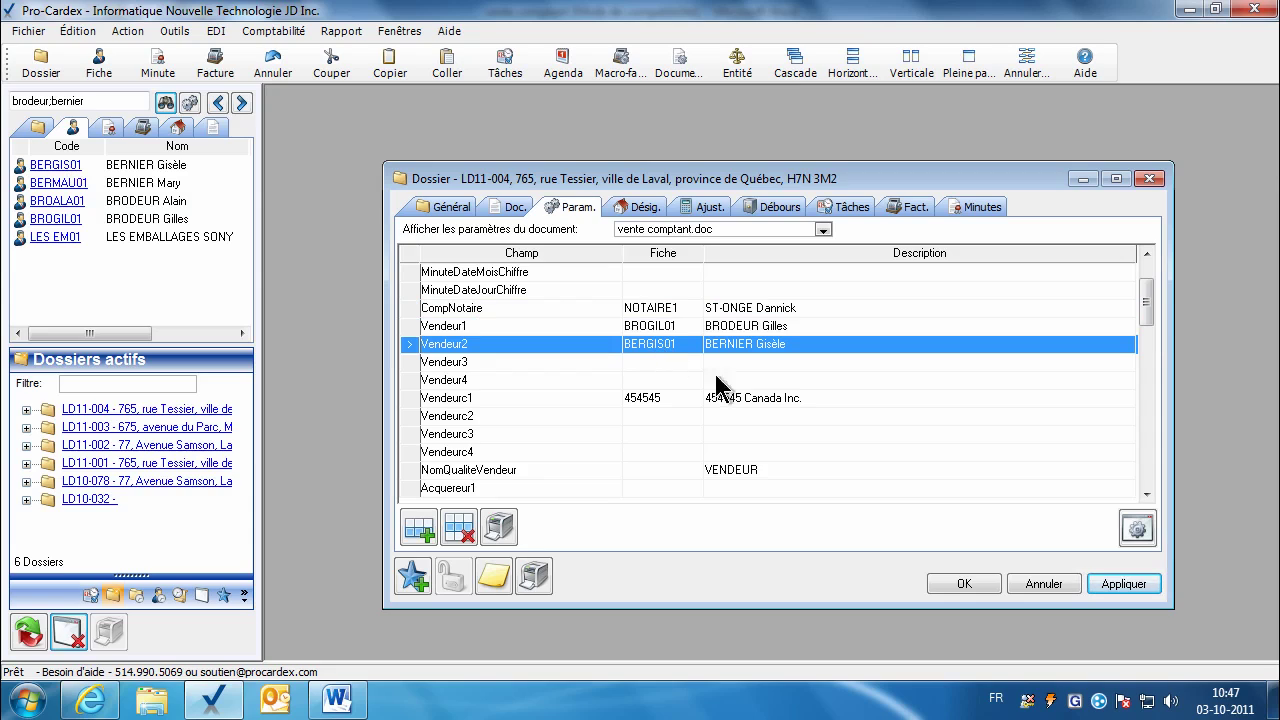
Step: Delete the empty Vendeur3–4 and Vendeurc2–4 rows from the dossier parameters
{"action": "left_click", "coordinate": [1146, 494]}
{"action": "left_click", "coordinate": [1146, 494]}
{"action": "left_click", "coordinate": [1146, 494]}
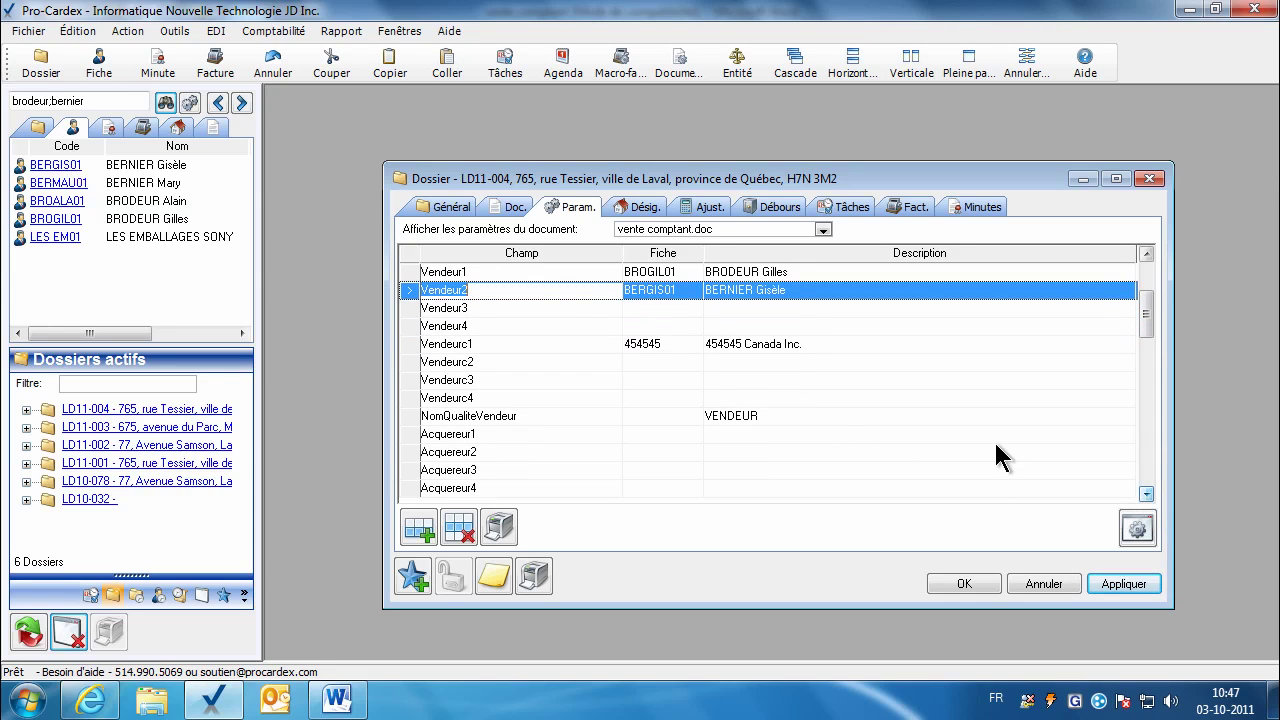
{"action": "left_click", "coordinate": [651, 311]}
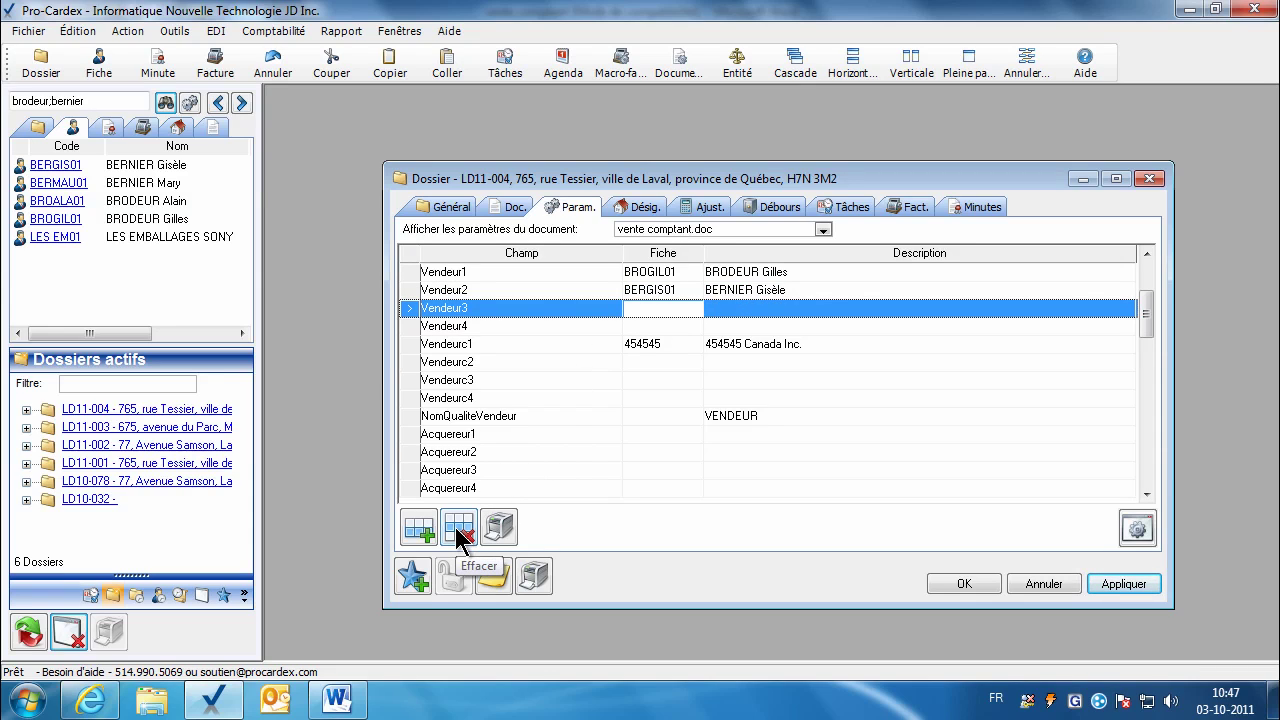
{"action": "left_click", "coordinate": [459, 528]}
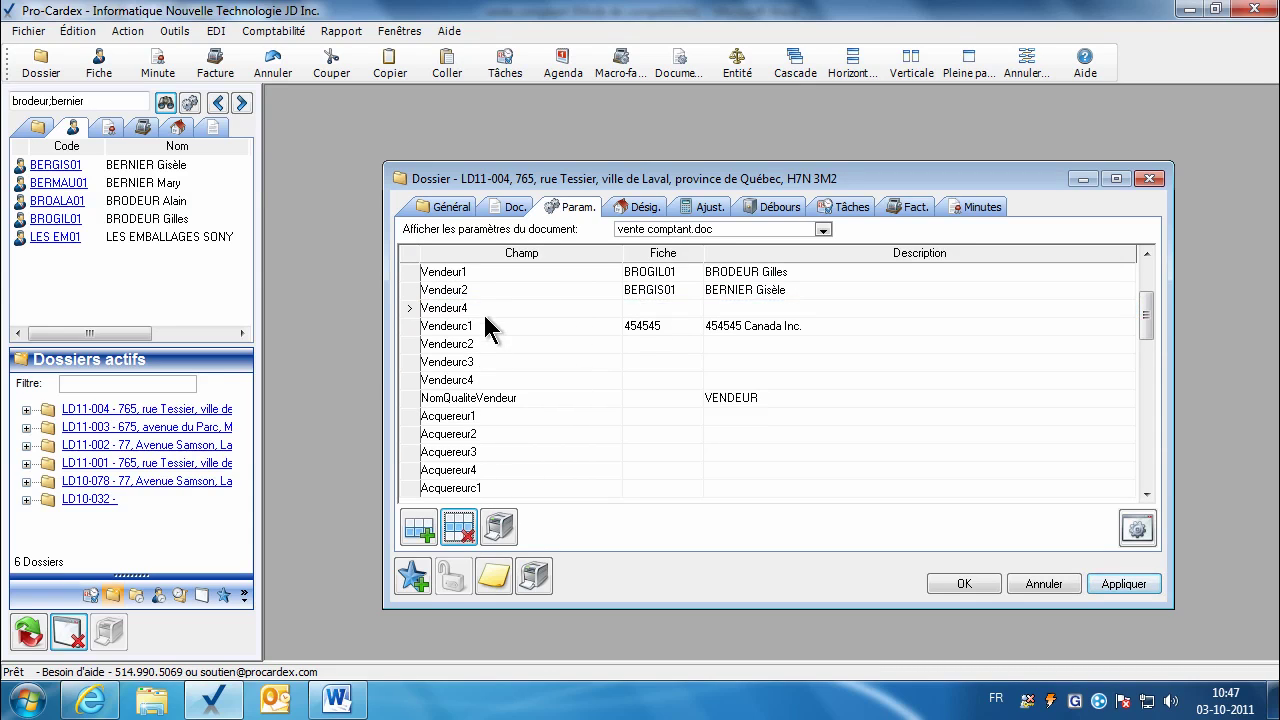
{"action": "left_click", "coordinate": [461, 516]}
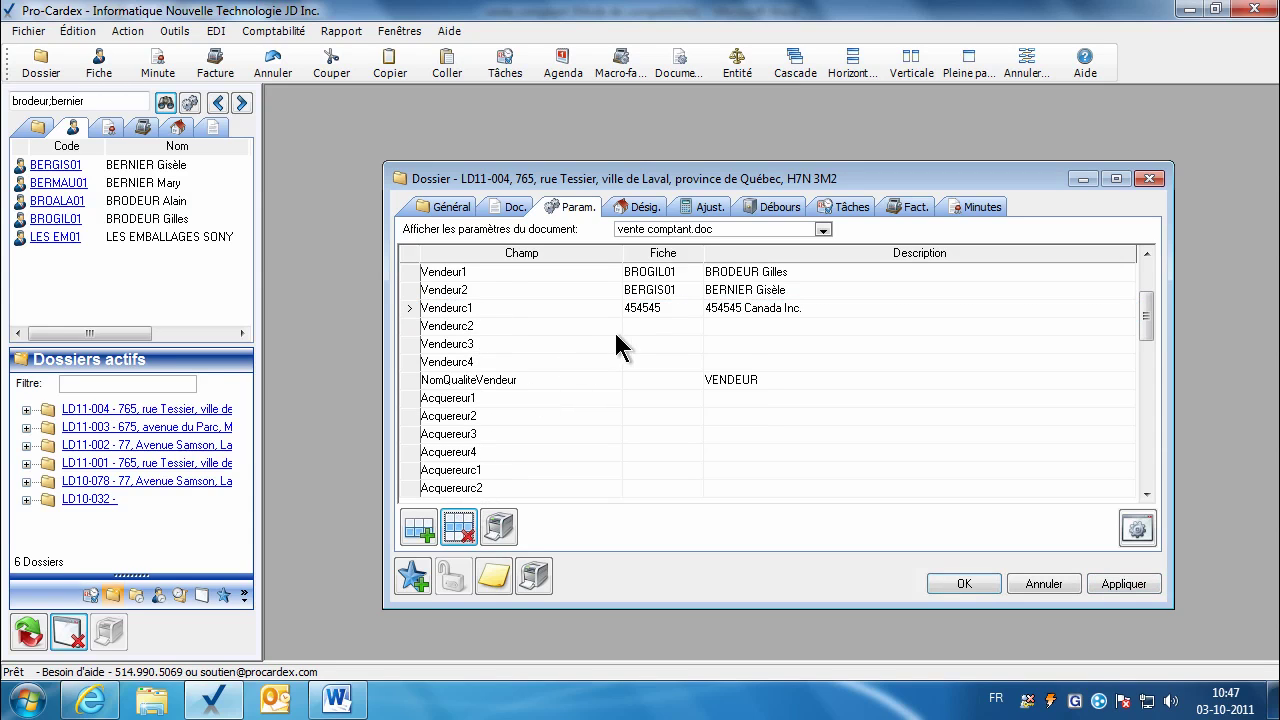
{"action": "left_click", "coordinate": [646, 324]}
{"action": "left_click", "coordinate": [460, 526]}
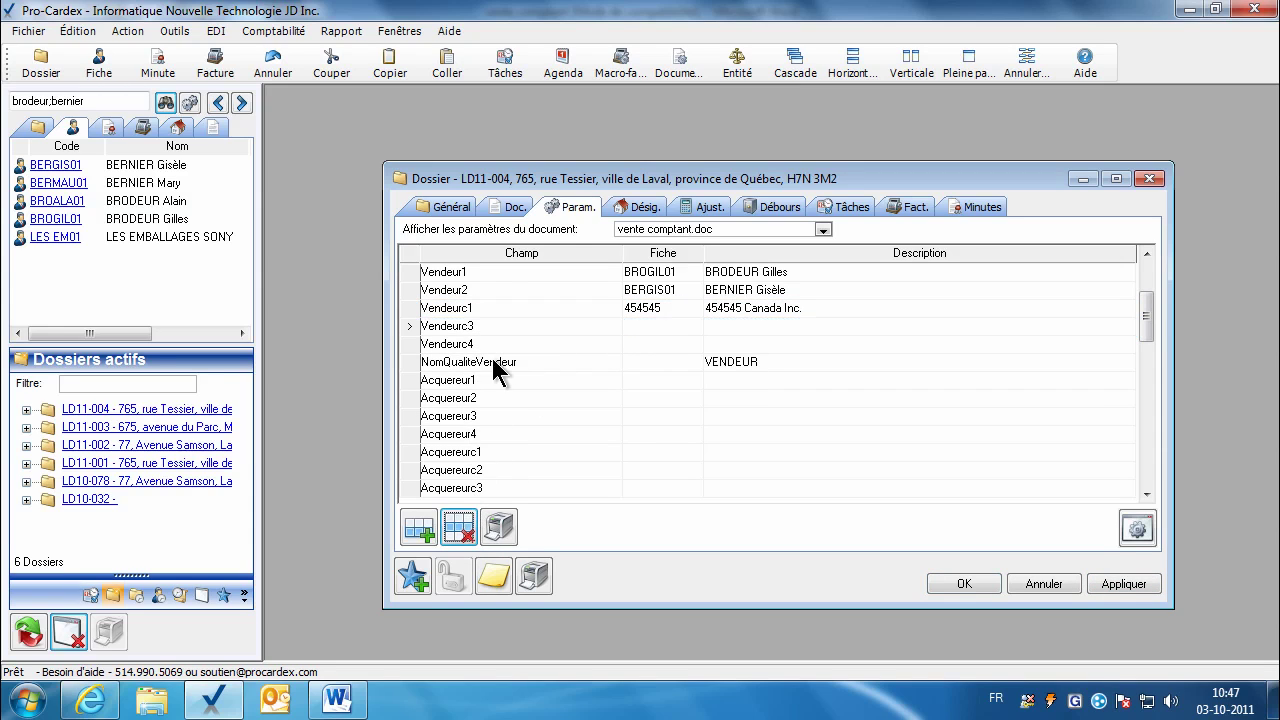
{"action": "left_click", "coordinate": [460, 528]}
{"action": "left_click", "coordinate": [486, 330]}
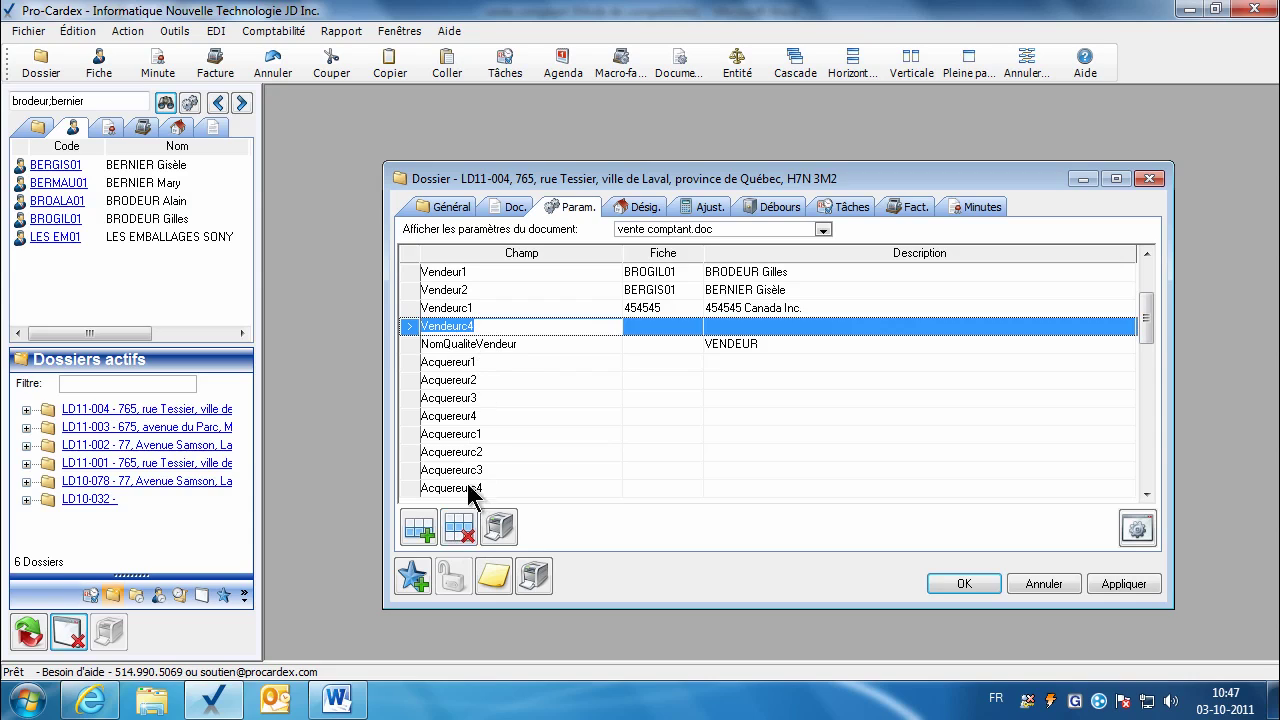
{"action": "left_click", "coordinate": [460, 526]}
{"action": "left_click", "coordinate": [635, 345]}
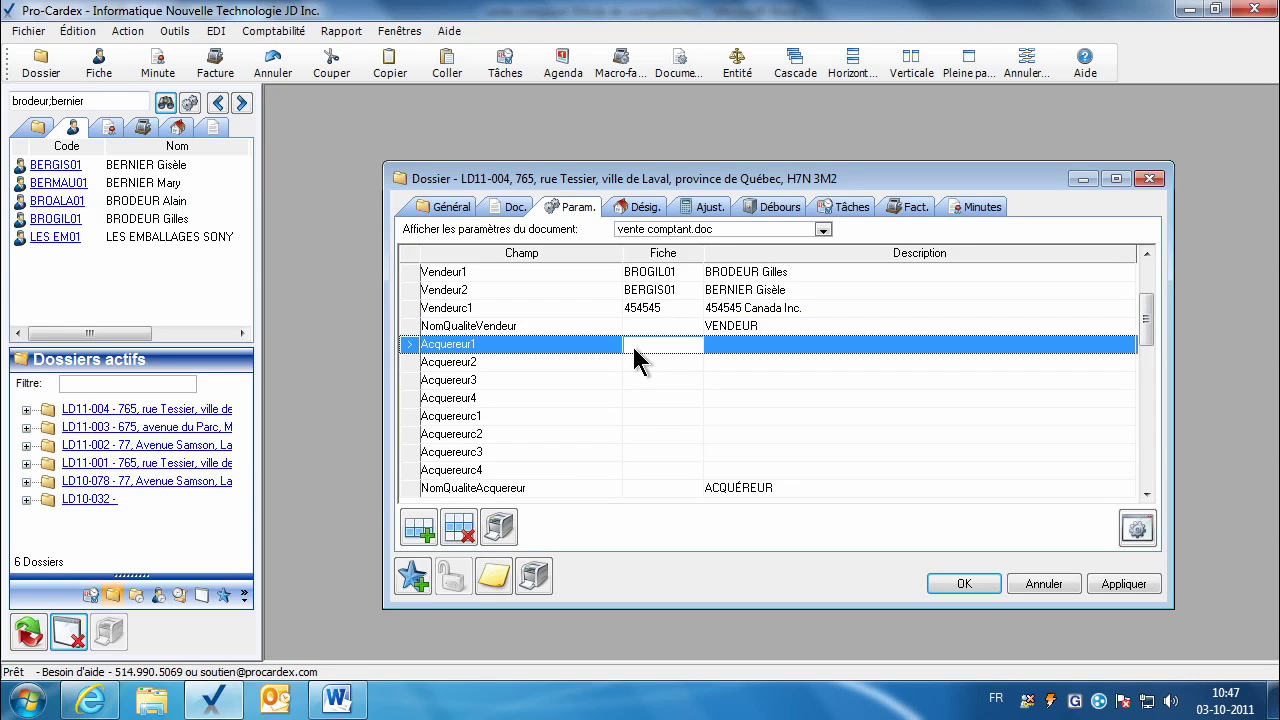
{"action": "left_click", "coordinate": [95, 101]}
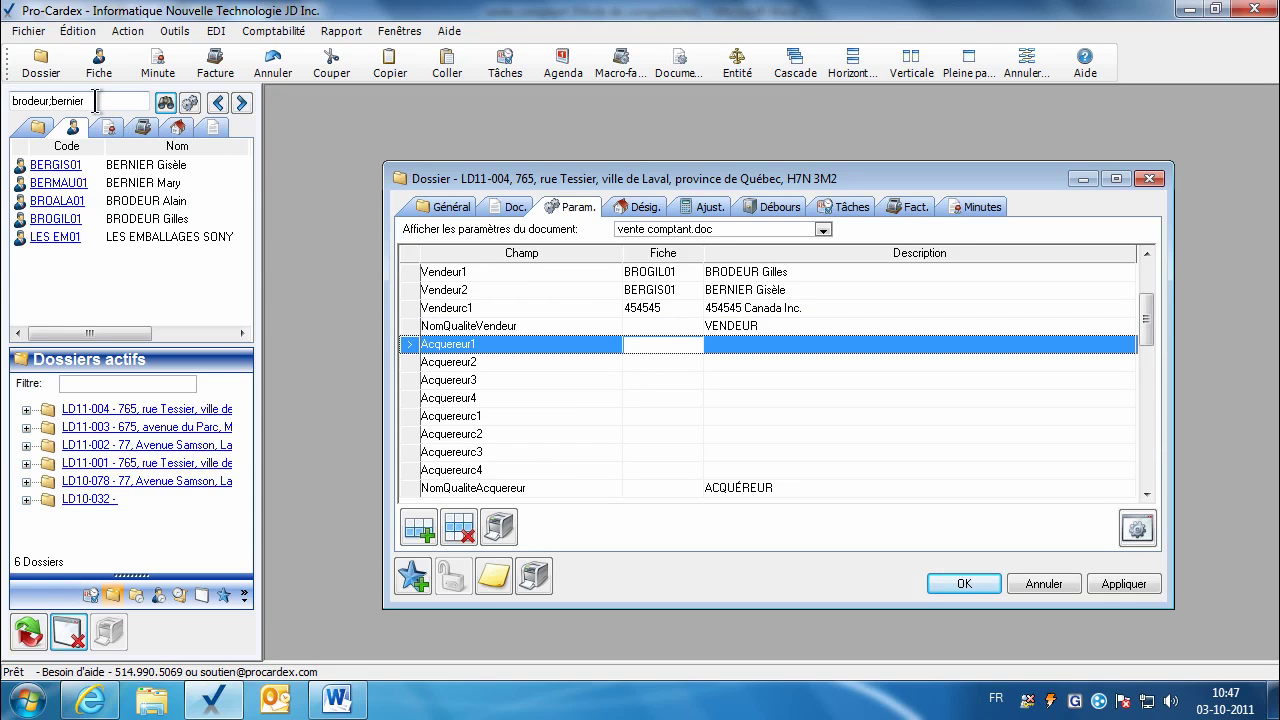
Step: Search the client list for both buyers by surname and assign them to Acquereur1 and Acquereur2
{"action": "type", "text": "gendron"}
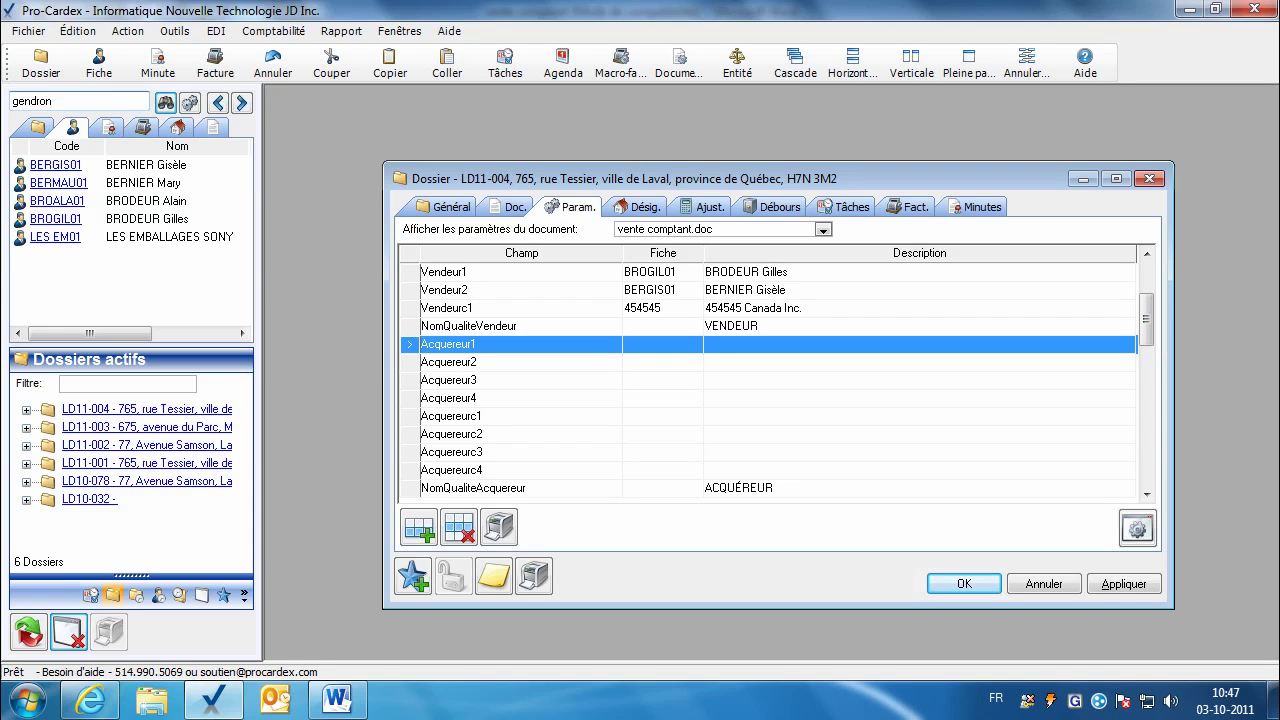
{"action": "type", "text": ";letendre"}
{"action": "key", "text": "Return"}
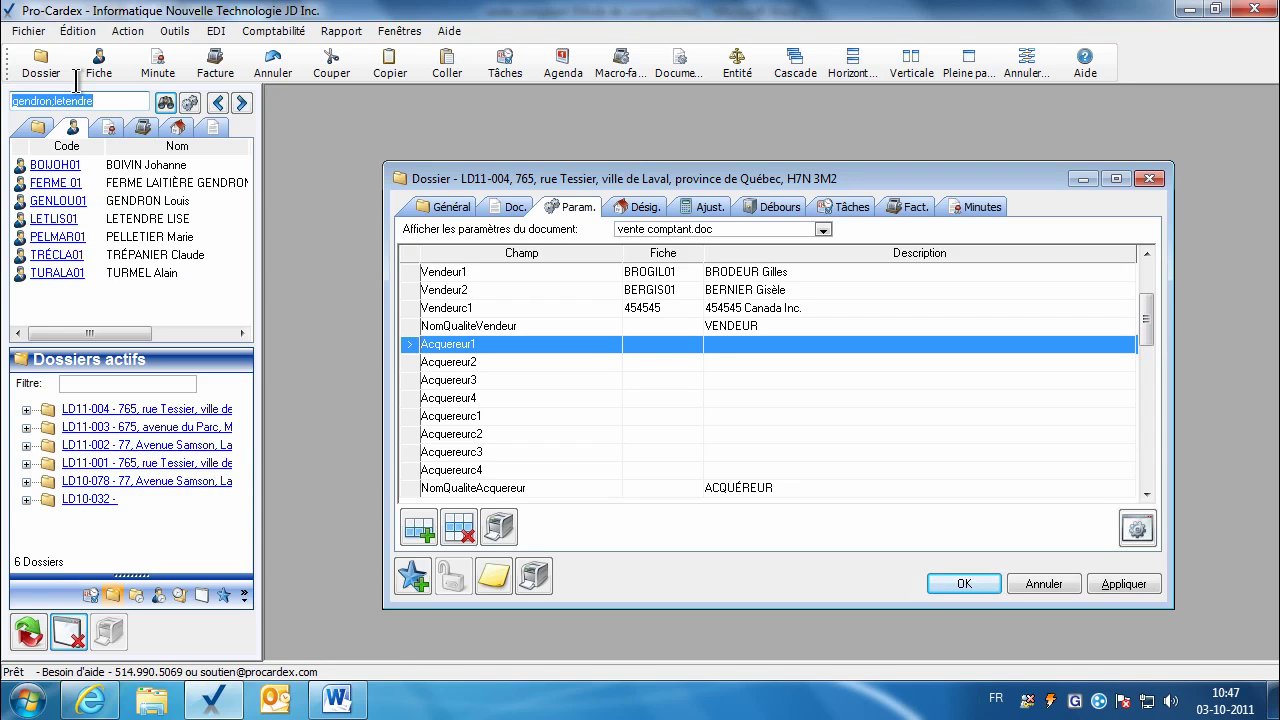
{"action": "left_click_drag", "start_coordinate": [80, 204], "coordinate": [638, 350]}
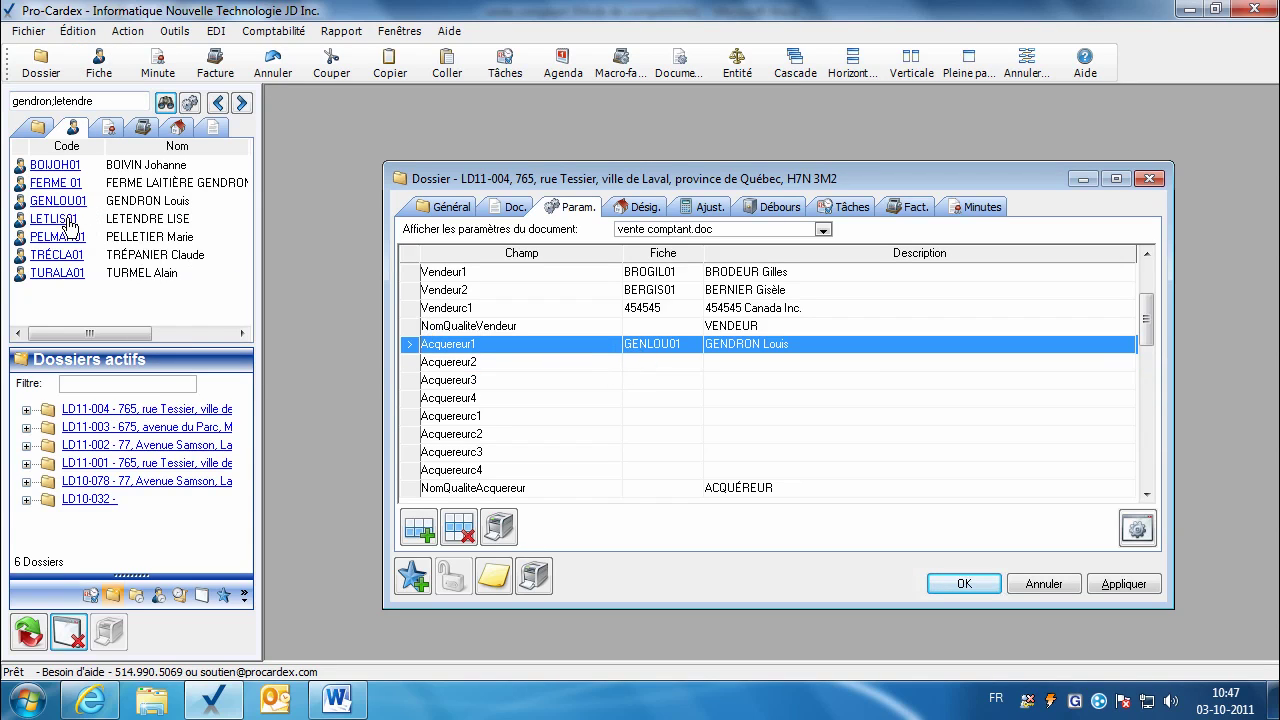
{"action": "left_click_drag", "start_coordinate": [68, 219], "coordinate": [651, 372]}
Step: Delete the empty Acquereur3–4 and Acquereurc1–4 rows and apply the parameter changes
{"action": "left_click", "coordinate": [495, 388]}
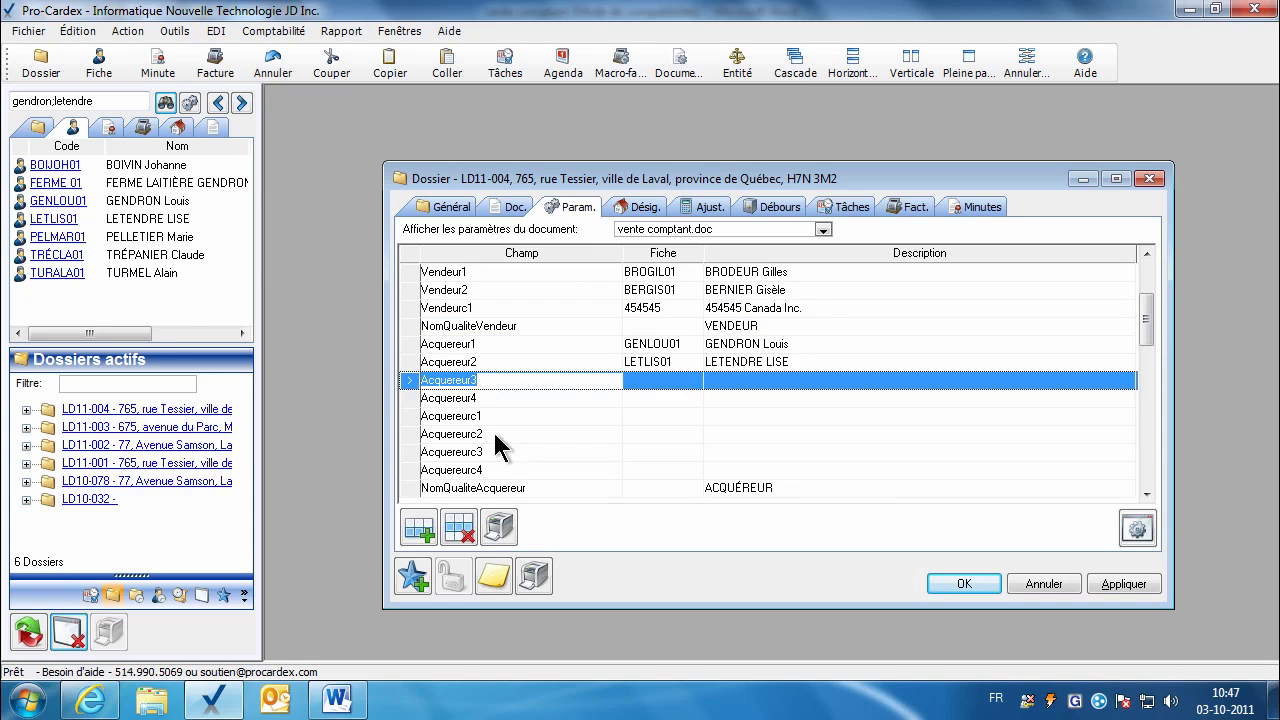
{"action": "left_click", "coordinate": [459, 527]}
{"action": "left_click", "coordinate": [459, 527]}
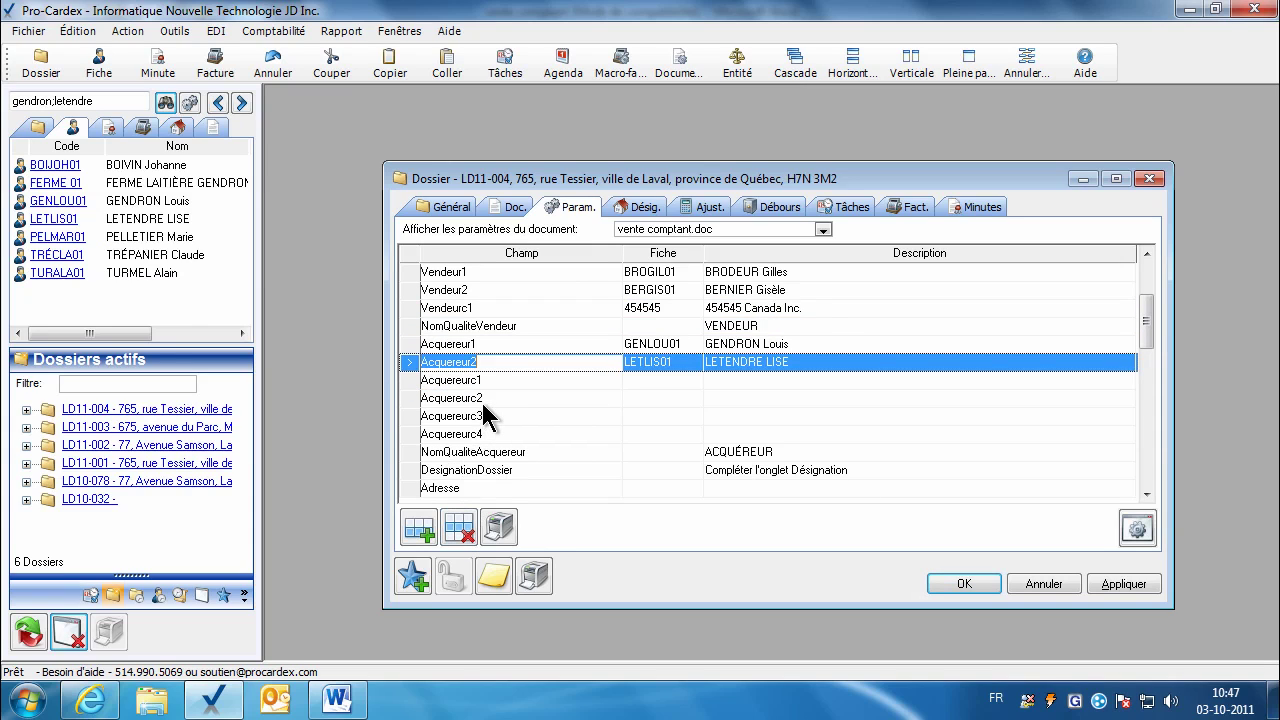
{"action": "left_click", "coordinate": [478, 399]}
{"action": "left_click", "coordinate": [457, 527]}
{"action": "left_click", "coordinate": [459, 527]}
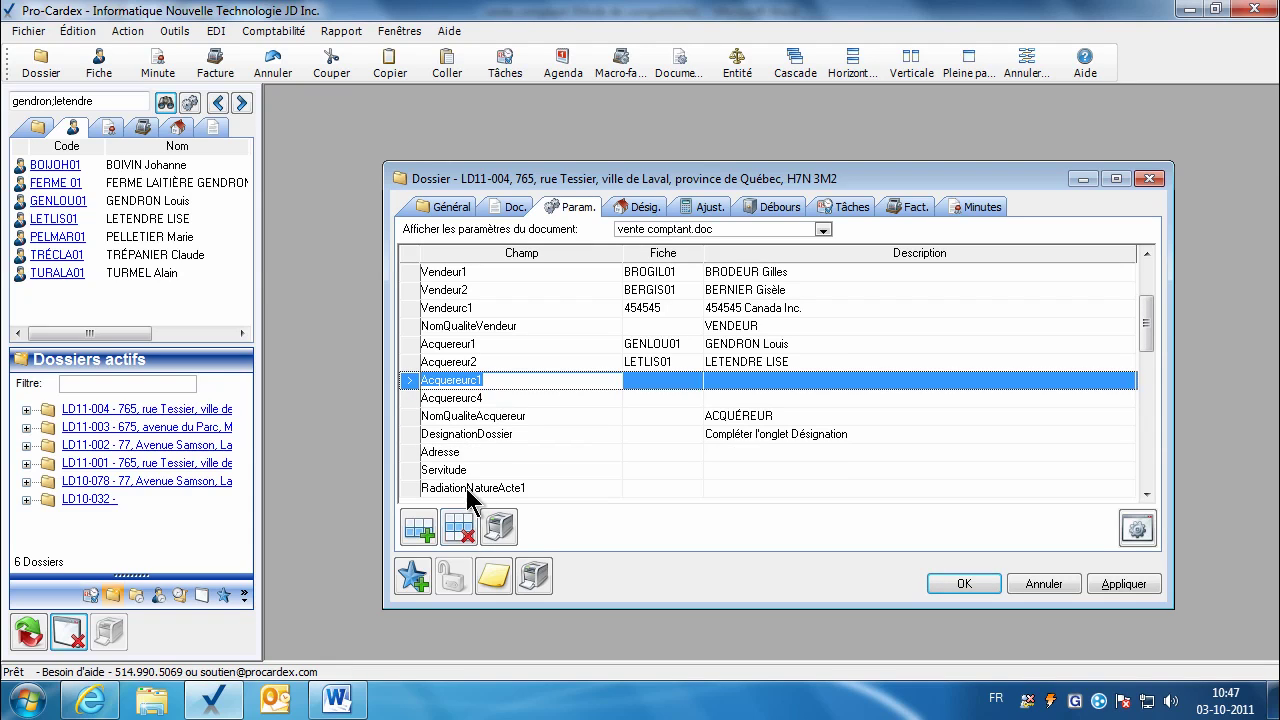
{"action": "left_click", "coordinate": [459, 527]}
{"action": "left_click", "coordinate": [487, 390]}
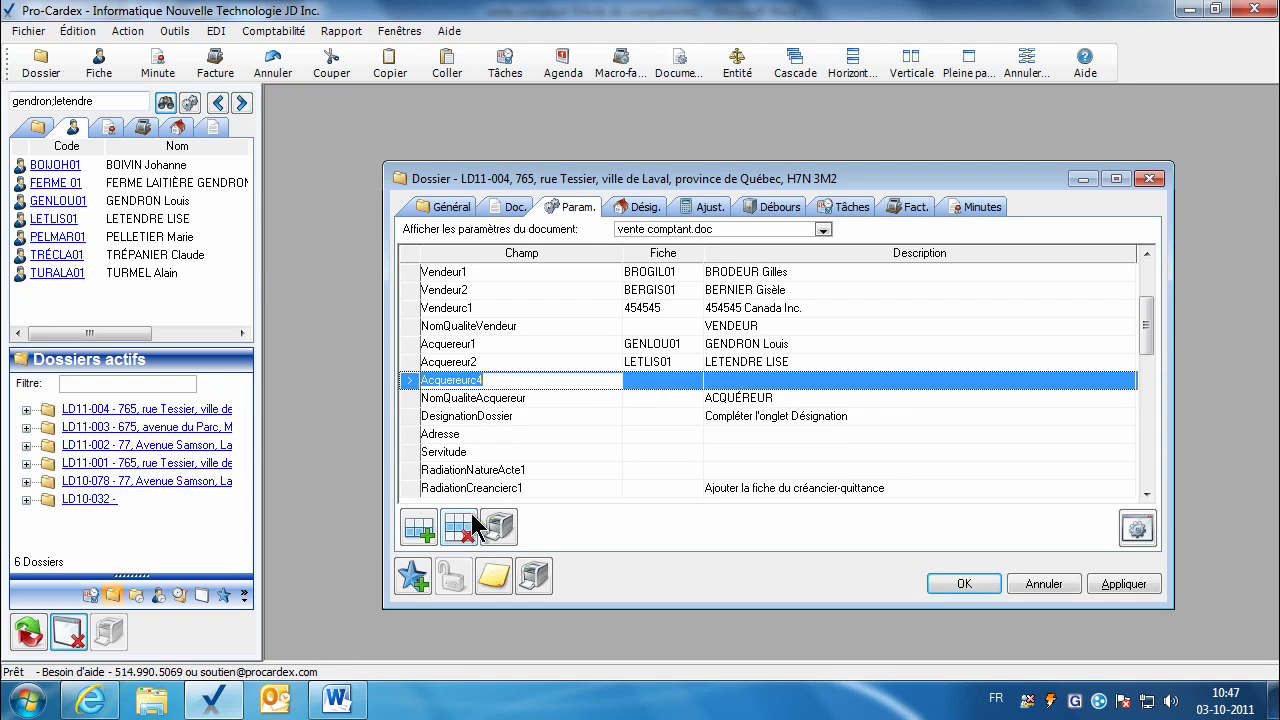
{"action": "left_click", "coordinate": [459, 527]}
{"action": "left_click", "coordinate": [1123, 583]}
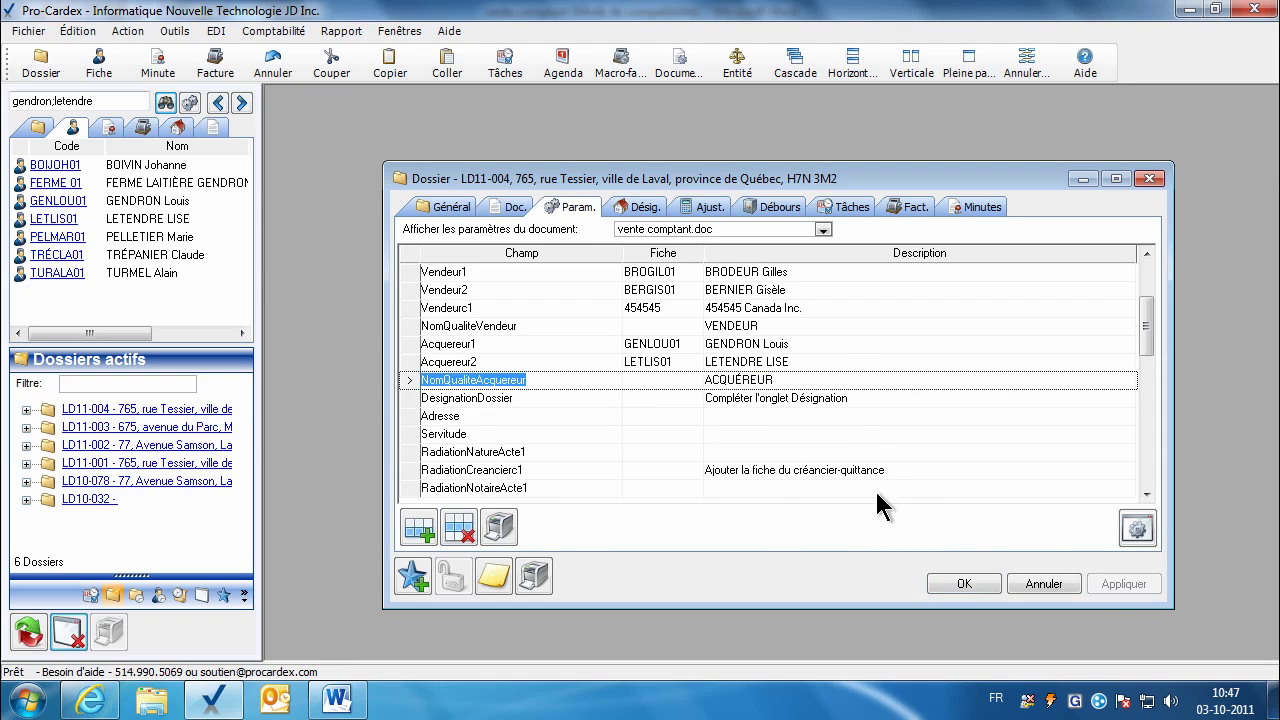
{"action": "left_click", "coordinate": [630, 400]}
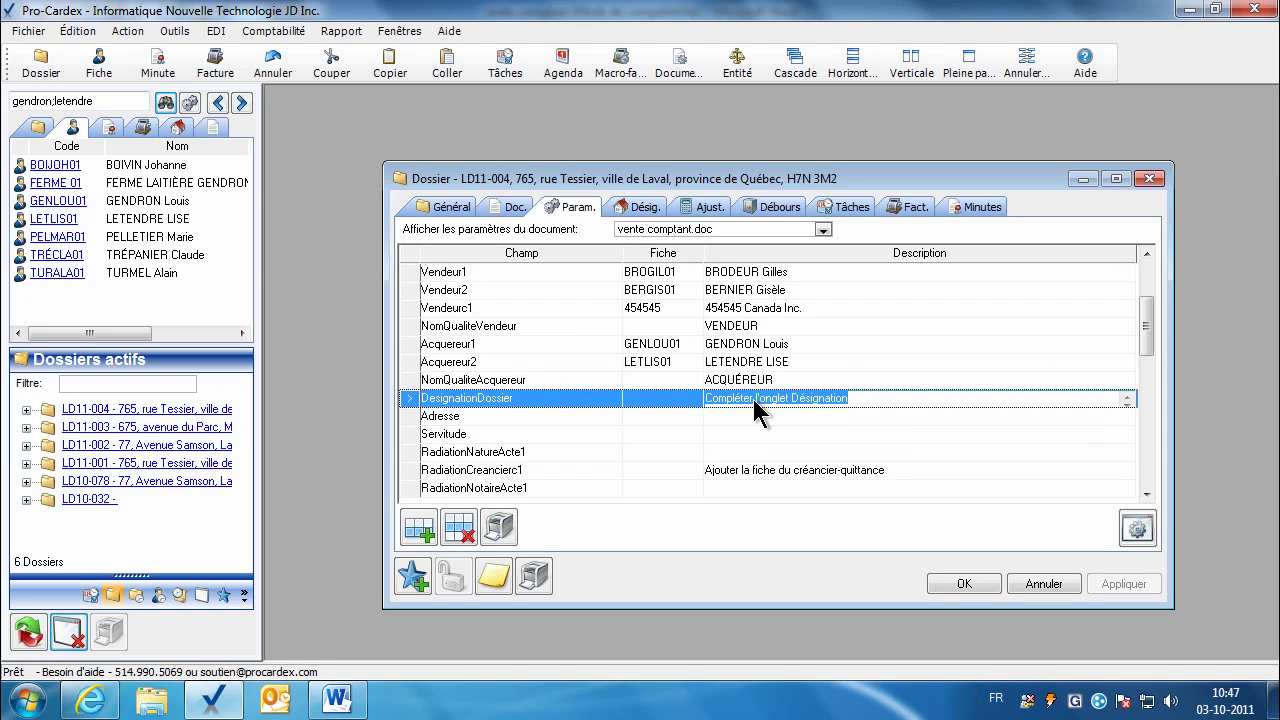
Step: Add a new lot to the dossier's designations with type Lot rénové
{"action": "left_click", "coordinate": [638, 207]}
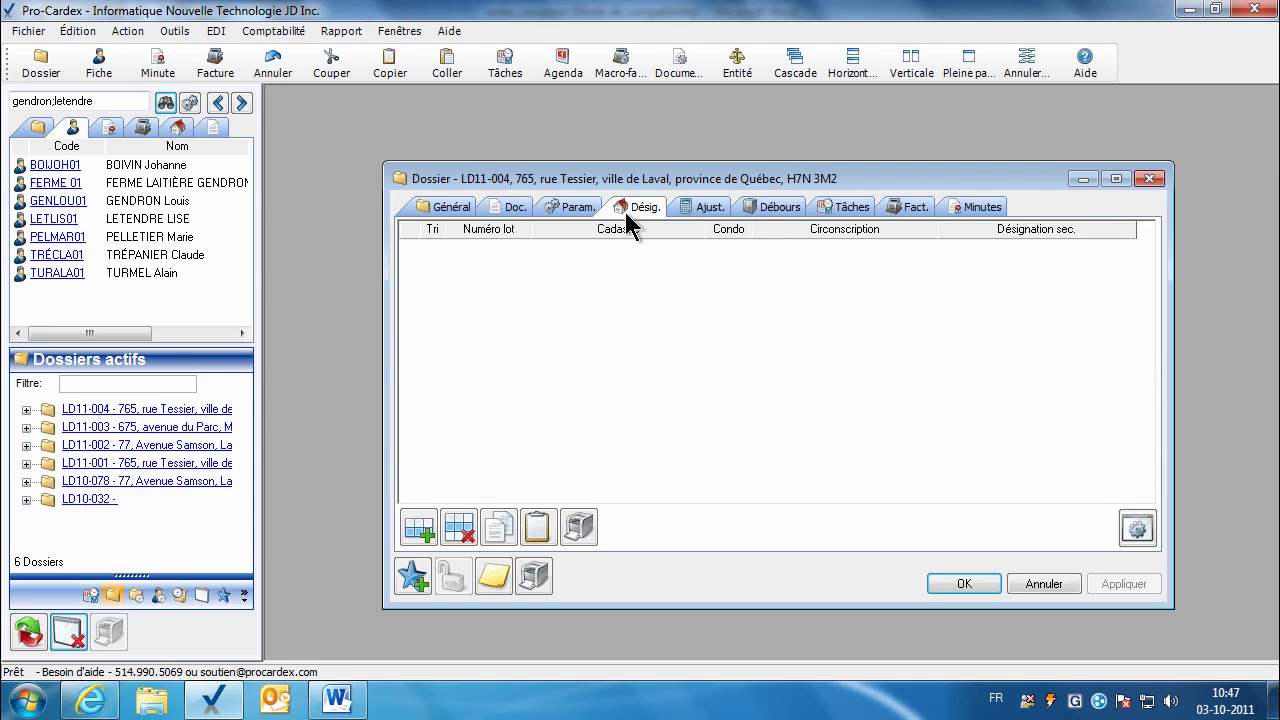
{"action": "left_click", "coordinate": [420, 528]}
{"action": "left_click_drag", "start_coordinate": [795, 250], "coordinate": [725, 235]}
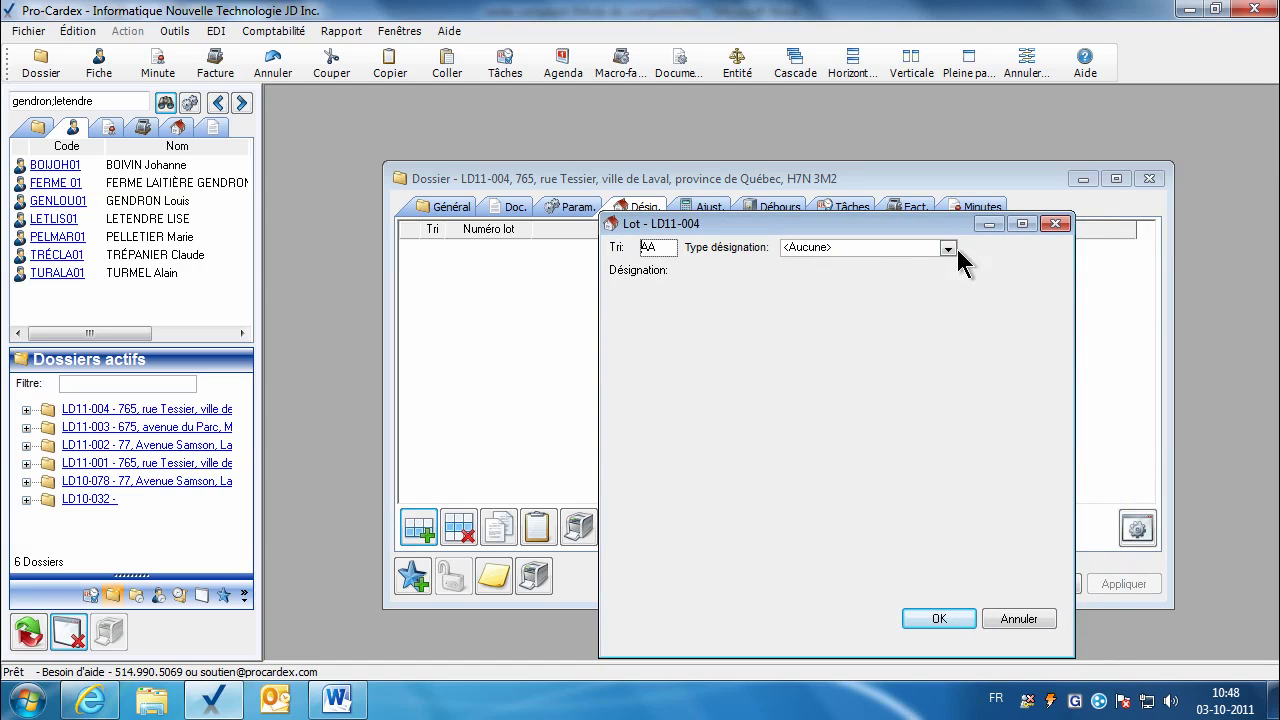
{"action": "left_click", "coordinate": [948, 248]}
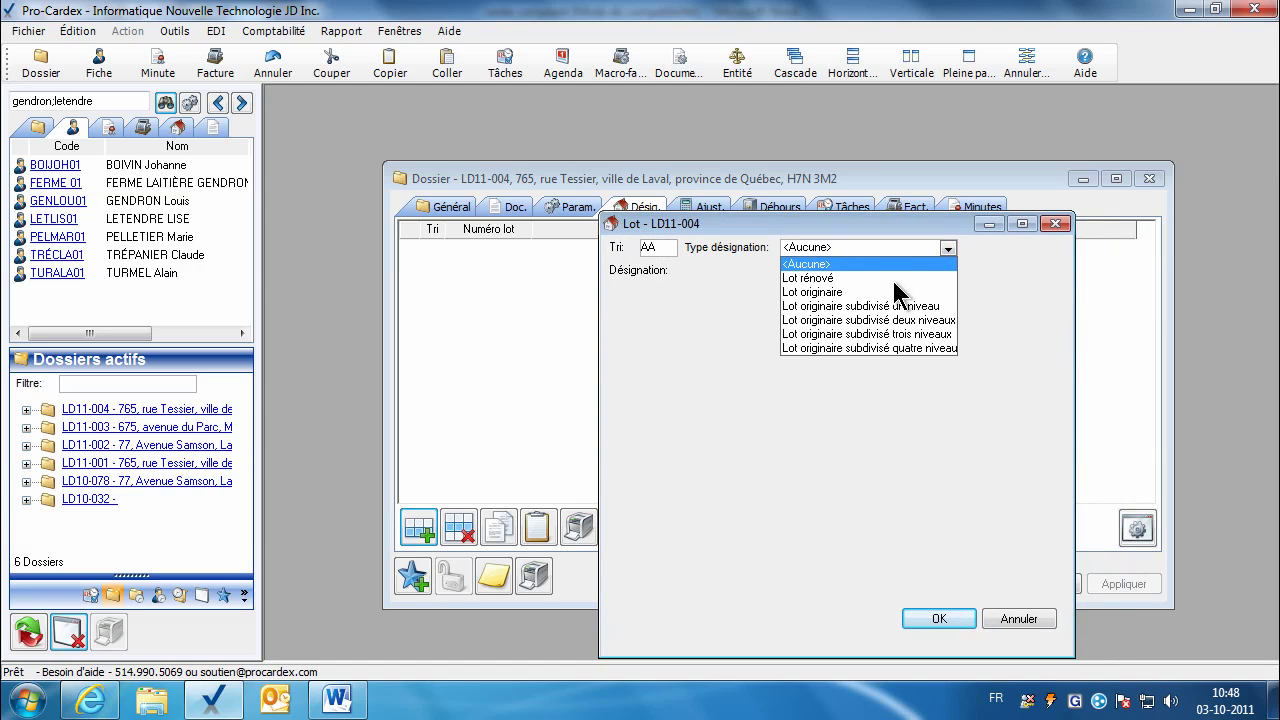
{"action": "left_click", "coordinate": [894, 280]}
{"action": "key", "text": "Down"}
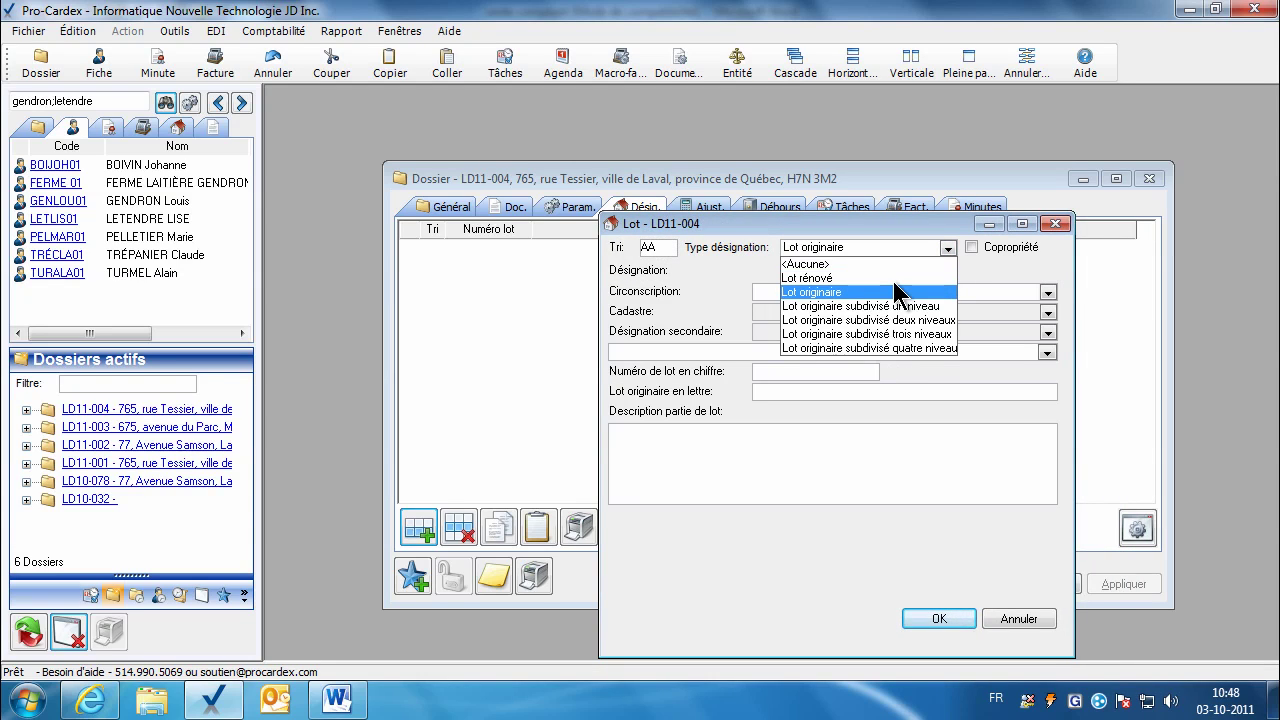
{"action": "key", "text": "Down"}
{"action": "key", "text": "Down"}
{"action": "key", "text": "Down"}
{"action": "key", "text": "Down"}
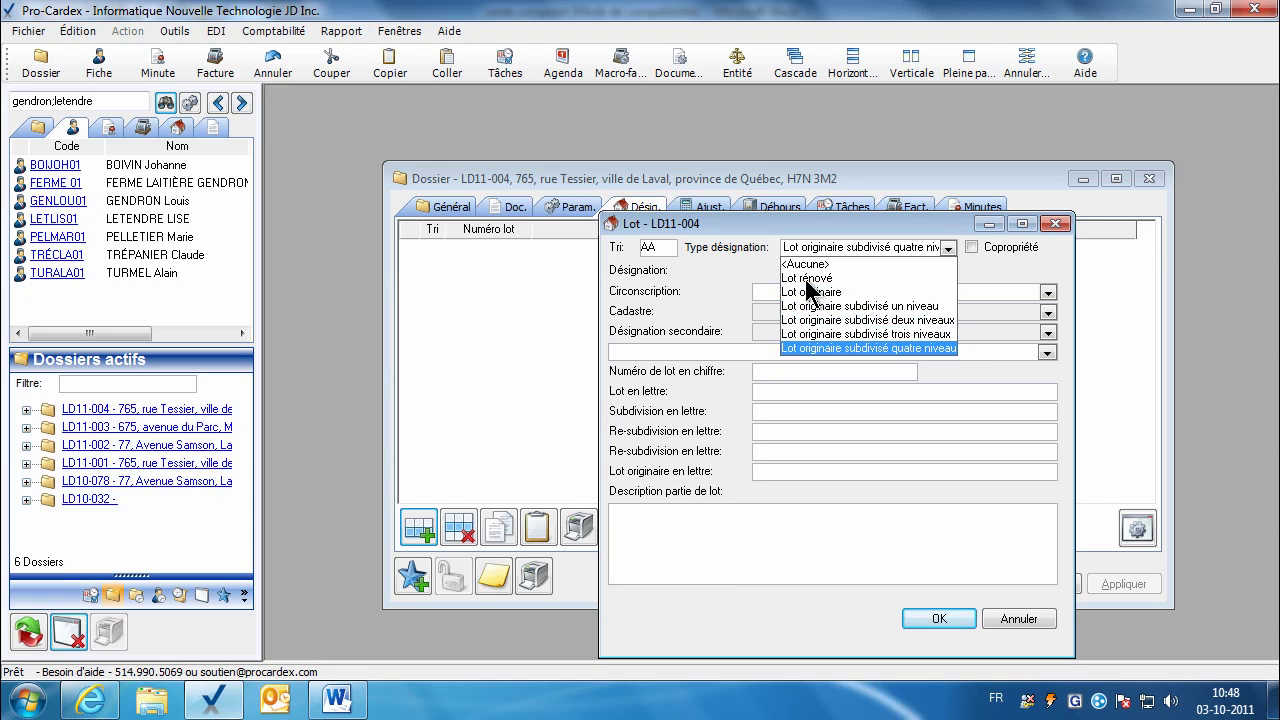
{"action": "left_click", "coordinate": [803, 279]}
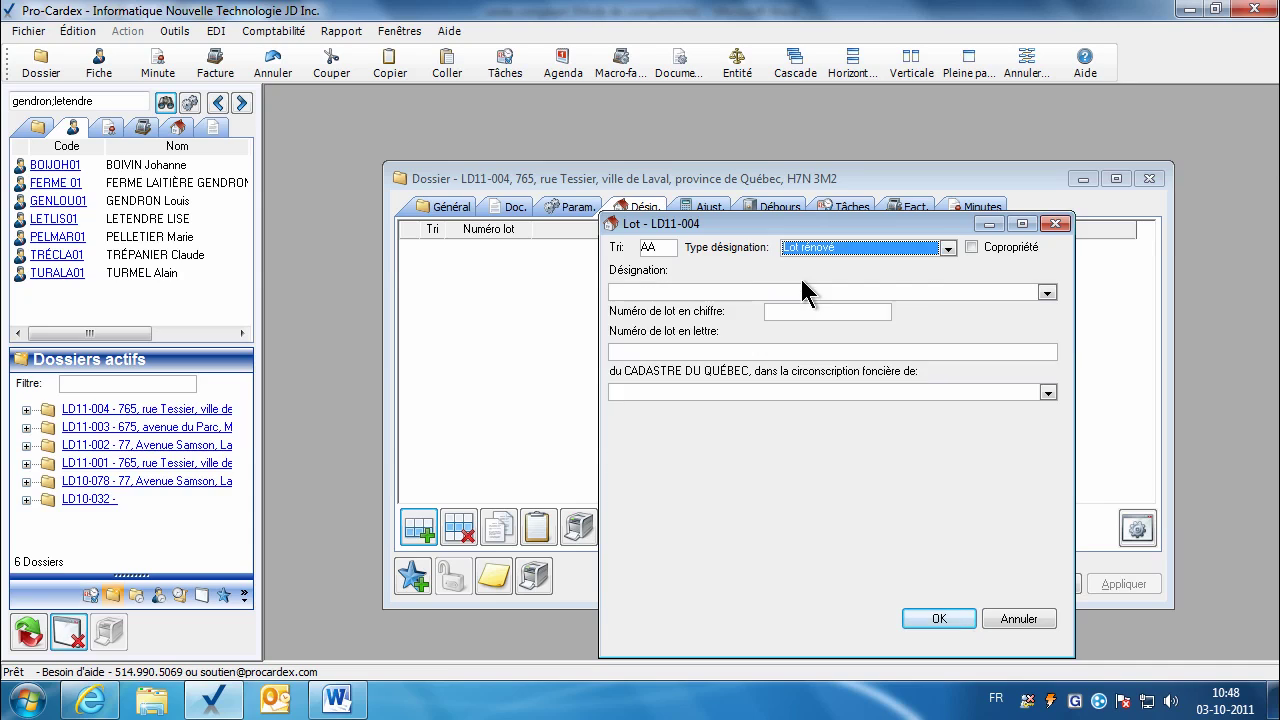
Step: Use the standard 'Un immeuble connu et désigné comme étant le lot numéro' designation phrase
{"action": "left_click", "coordinate": [1047, 294]}
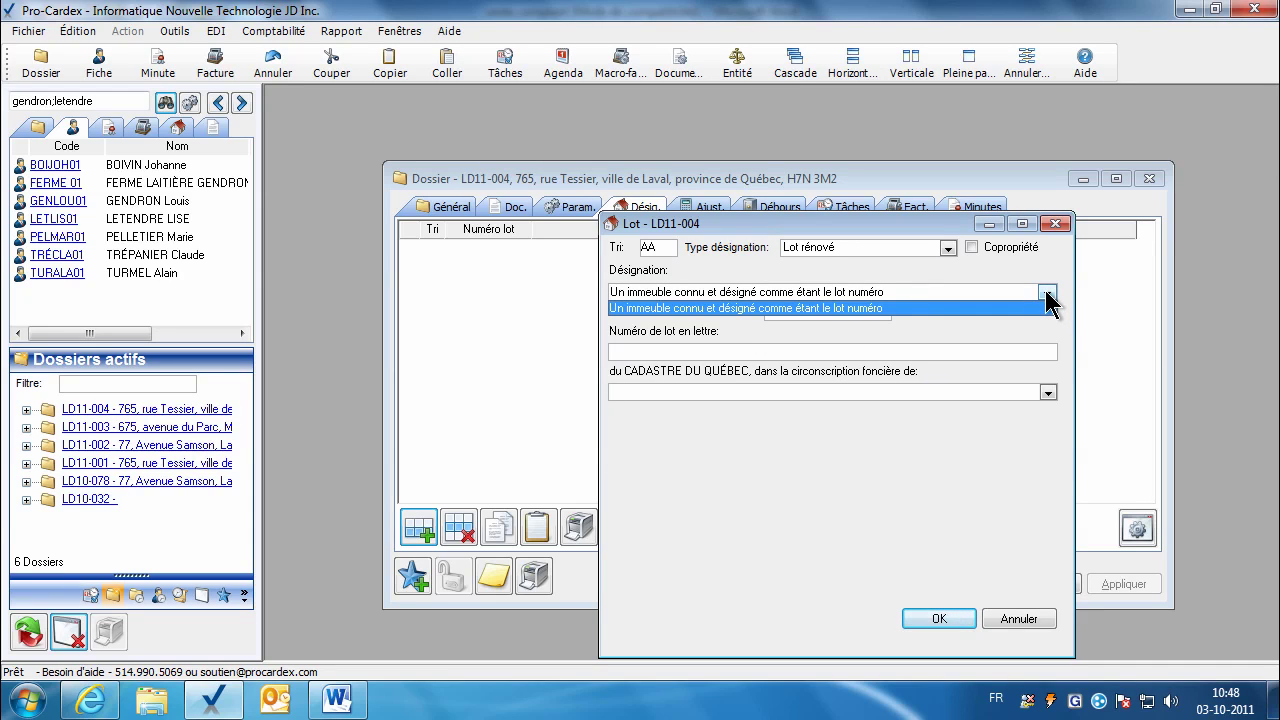
{"action": "left_click", "coordinate": [752, 310]}
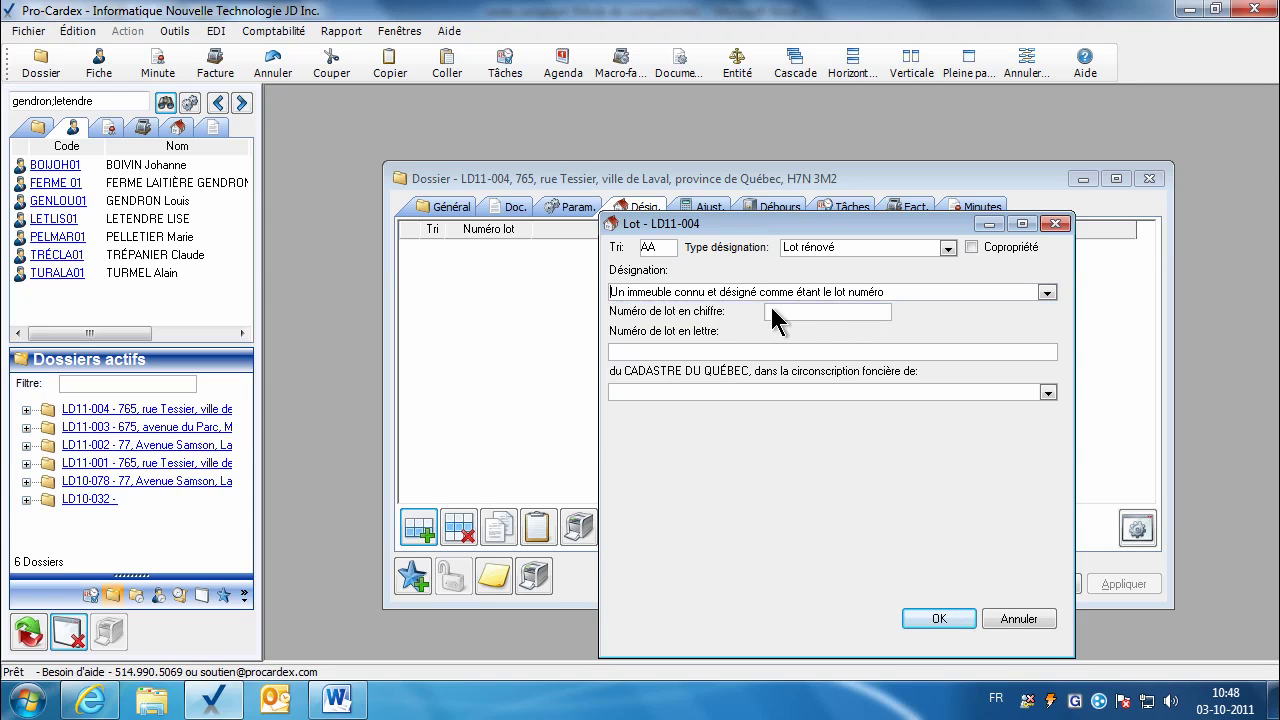
{"action": "left_click", "coordinate": [676, 294]}
{"action": "type", "text": "ayant "}
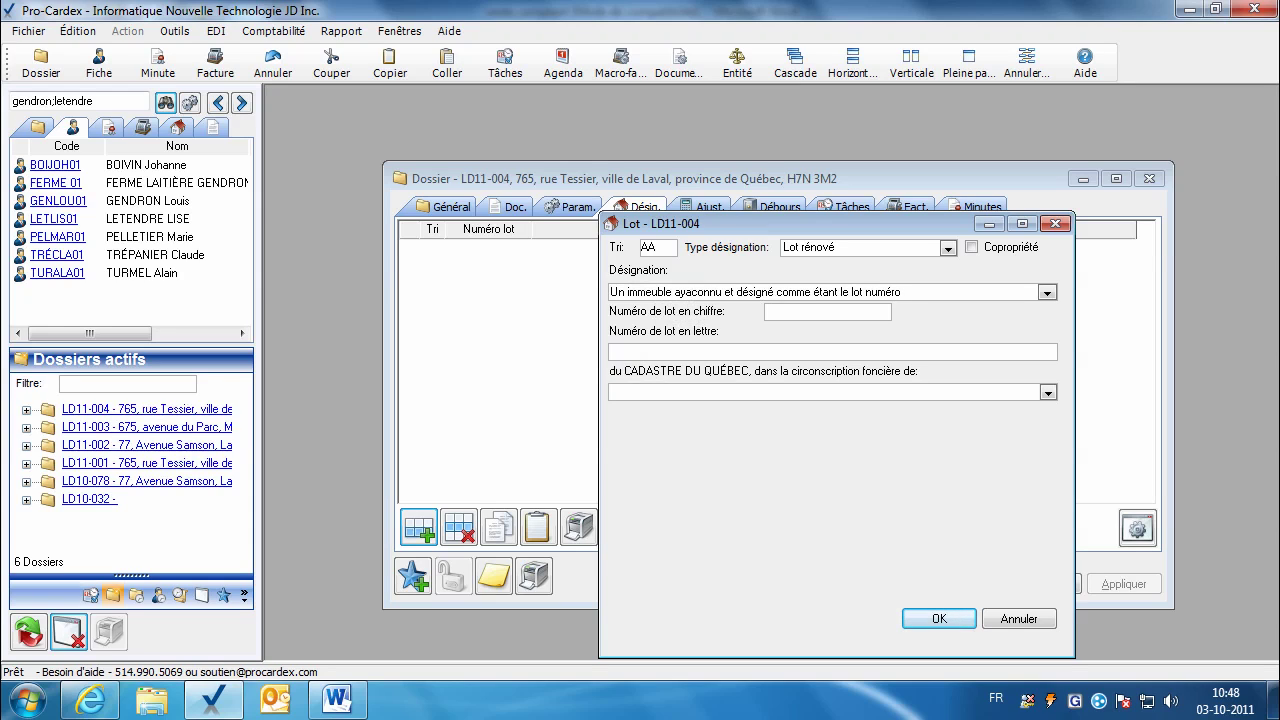
{"action": "type", "text": "front"}
{"action": "key", "text": "BackSpace"}
{"action": "key", "text": "BackSpace"}
{"action": "key", "text": "BackSpace"}
{"action": "key", "text": "BackSpace"}
{"action": "key", "text": "BackSpace"}
{"action": "key", "text": "BackSpace"}
{"action": "key", "text": "BackSpace"}
{"action": "key", "text": "BackSpace"}
{"action": "key", "text": "BackSpace"}
{"action": "key", "text": "BackSpace"}
{"action": "key", "text": "BackSpace"}
{"action": "key", "text": "BackSpace"}
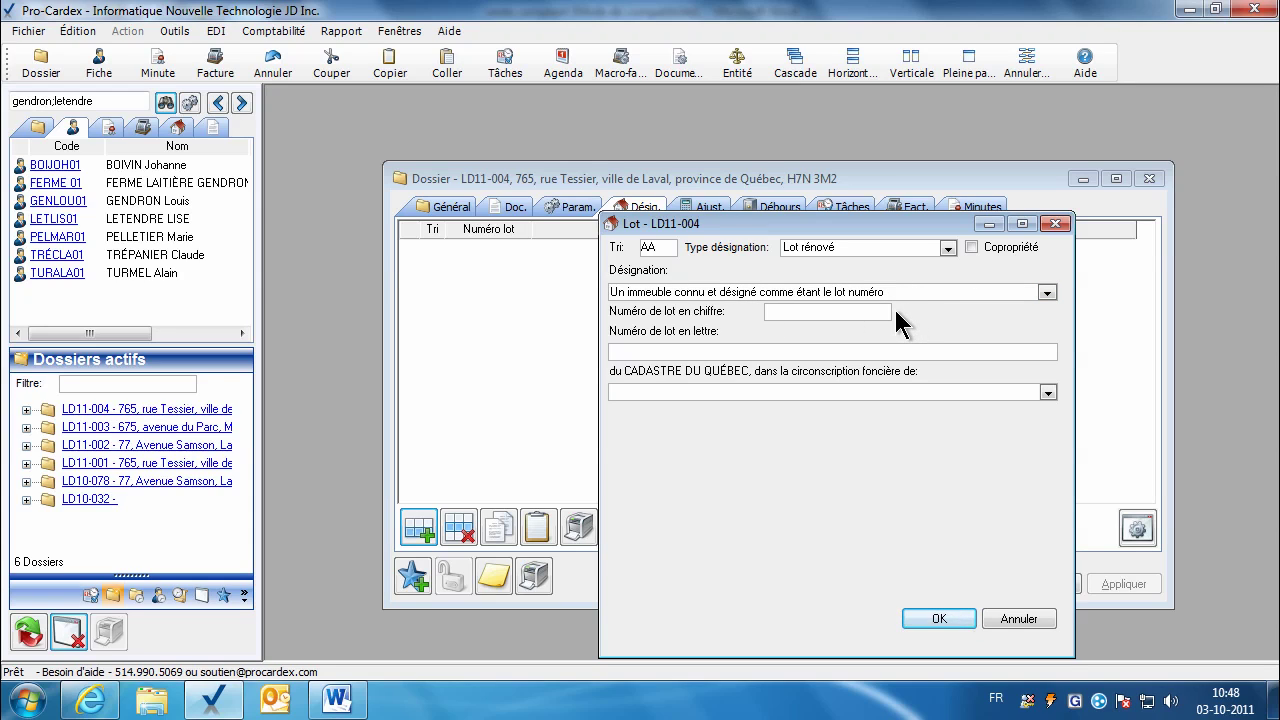
{"action": "left_click", "coordinate": [855, 322]}
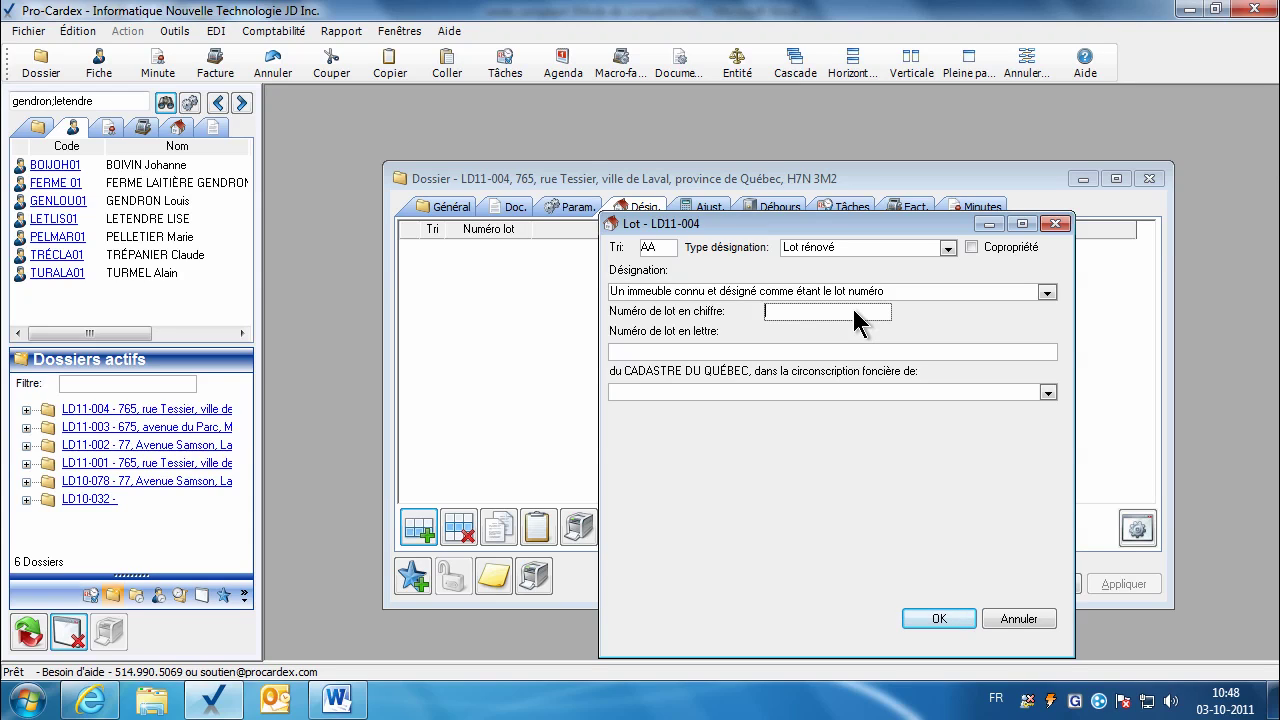
Step: Make lot AA a co-ownership lot numbered 3 764 873 in Montréal division, and save it
{"action": "left_click", "coordinate": [973, 249]}
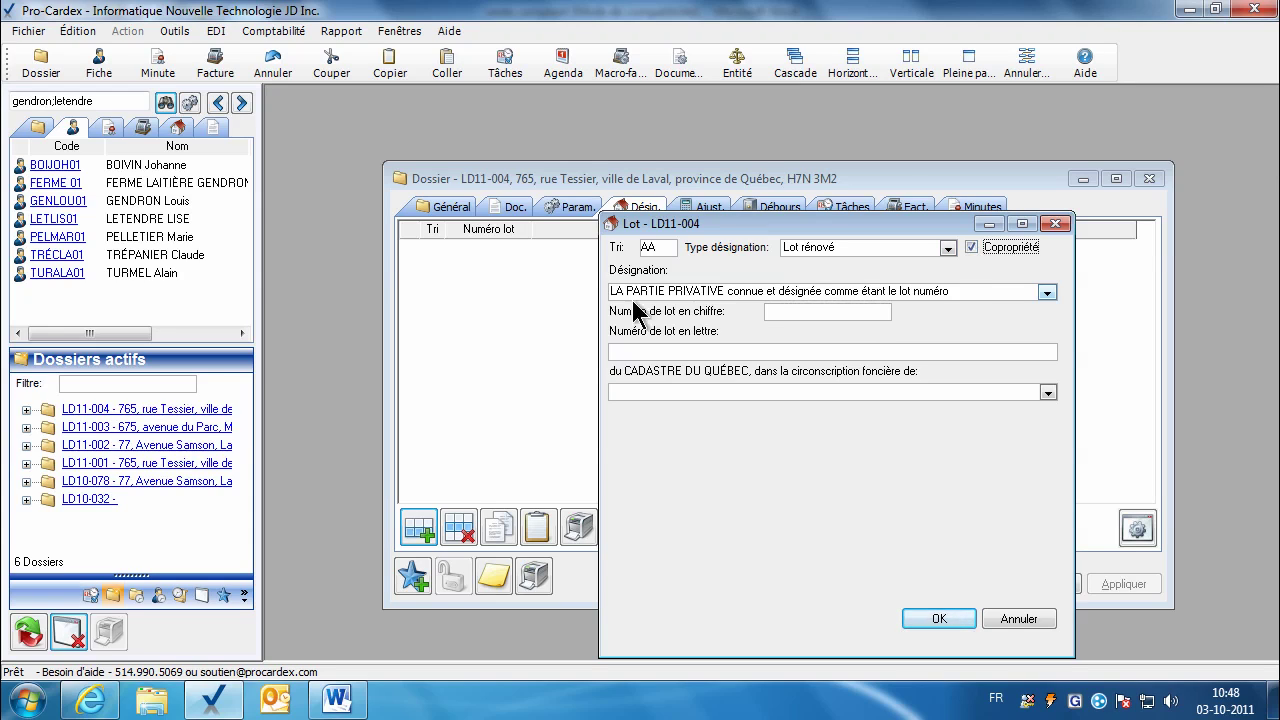
{"action": "left_click", "coordinate": [972, 250]}
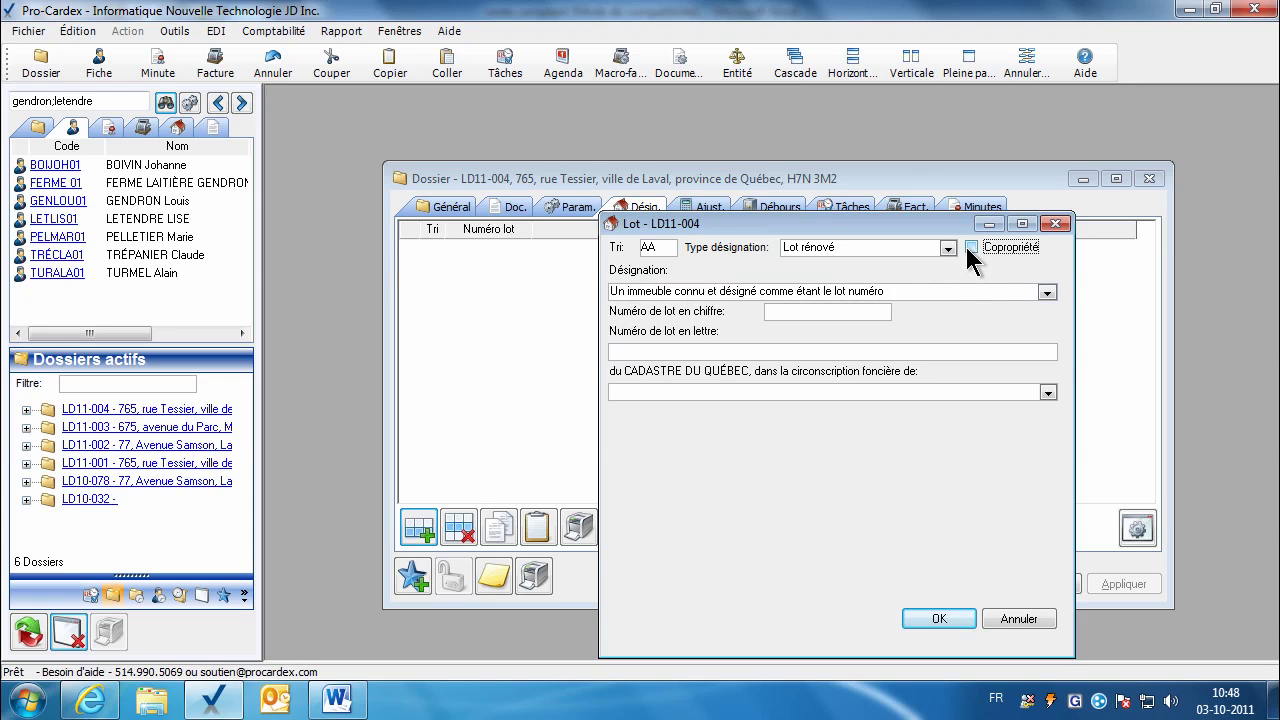
{"action": "left_click", "coordinate": [970, 250]}
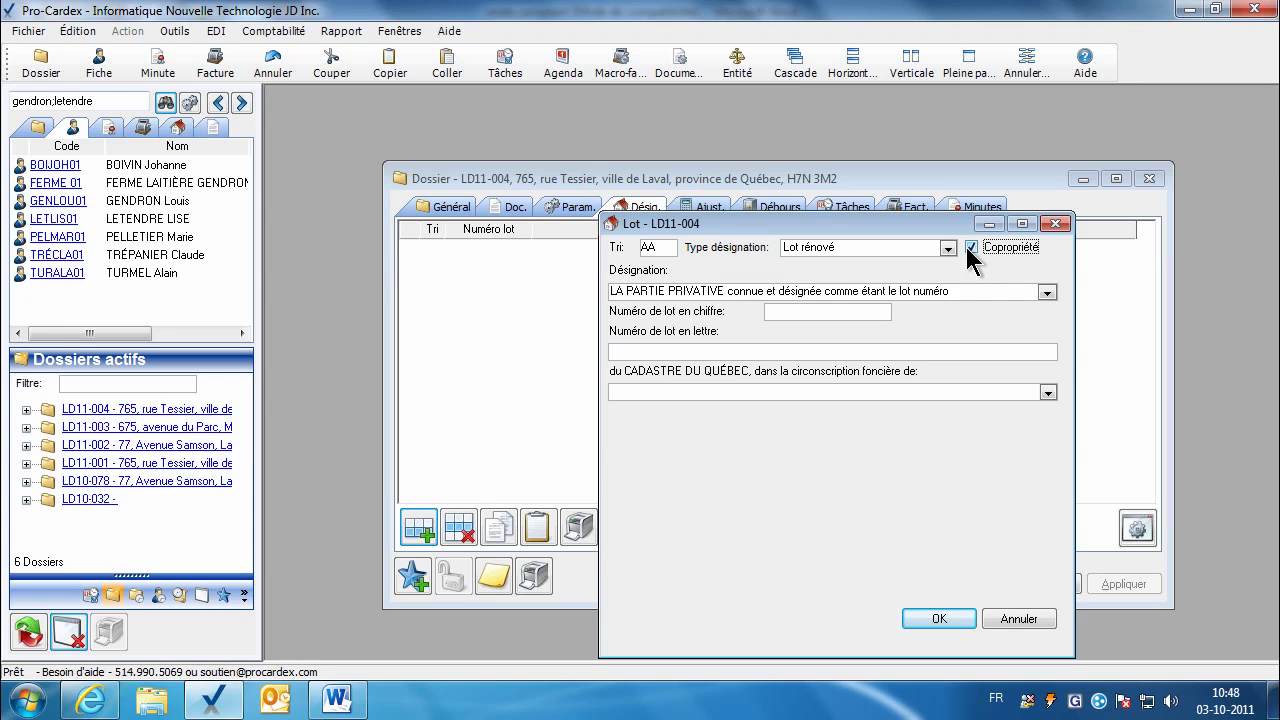
{"action": "left_click", "coordinate": [808, 310]}
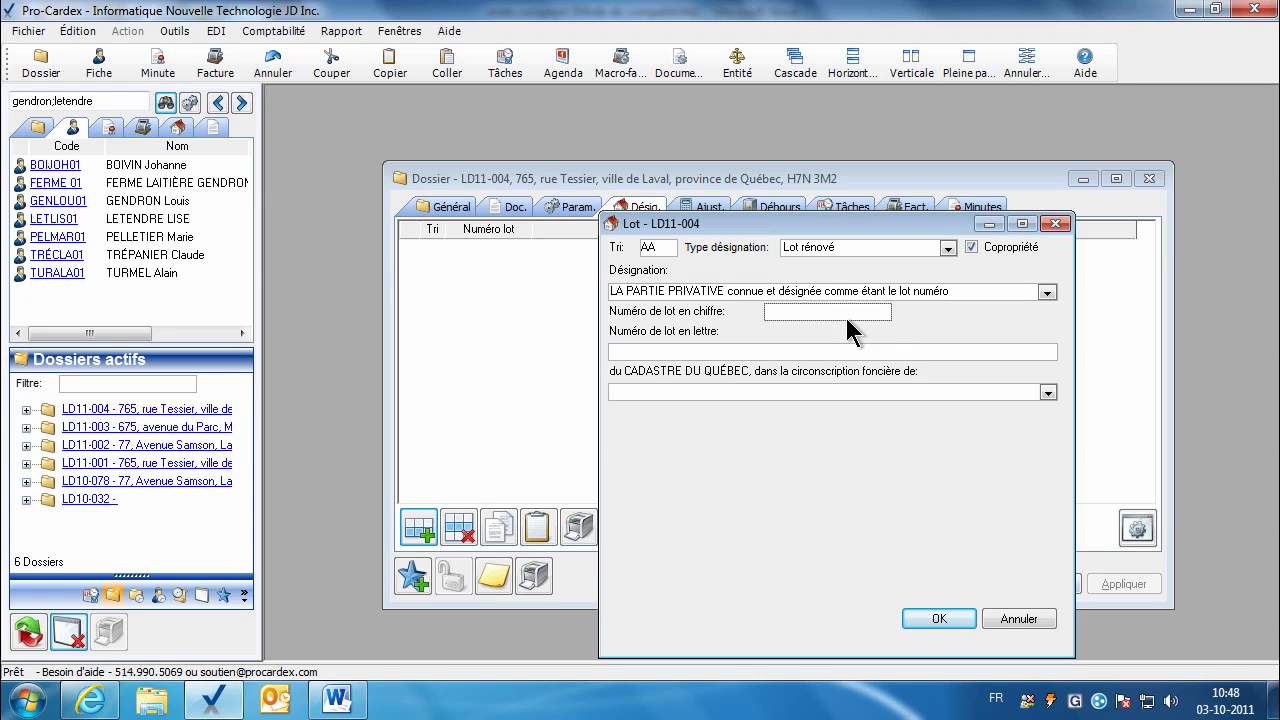
{"action": "type", "text": "3 764 873"}
{"action": "left_click", "coordinate": [656, 352]}
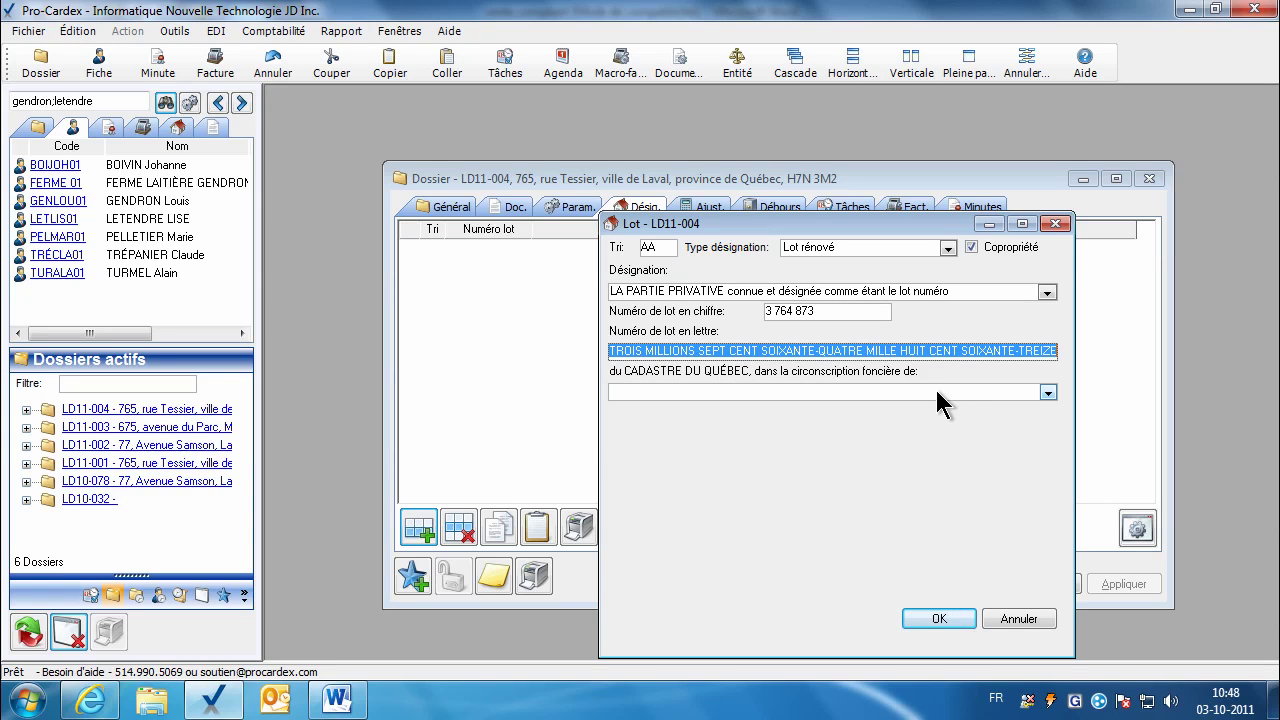
{"action": "left_click", "coordinate": [1048, 395]}
{"action": "key", "text": "m"}
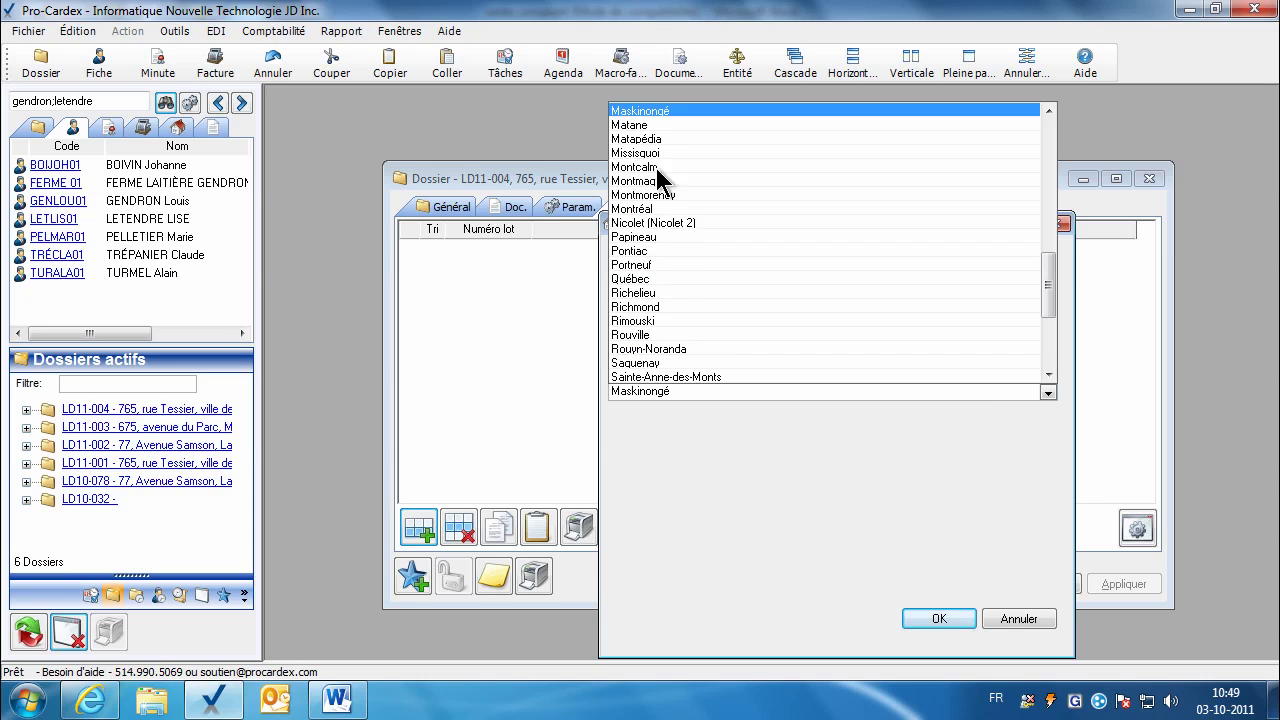
{"action": "left_click", "coordinate": [652, 208]}
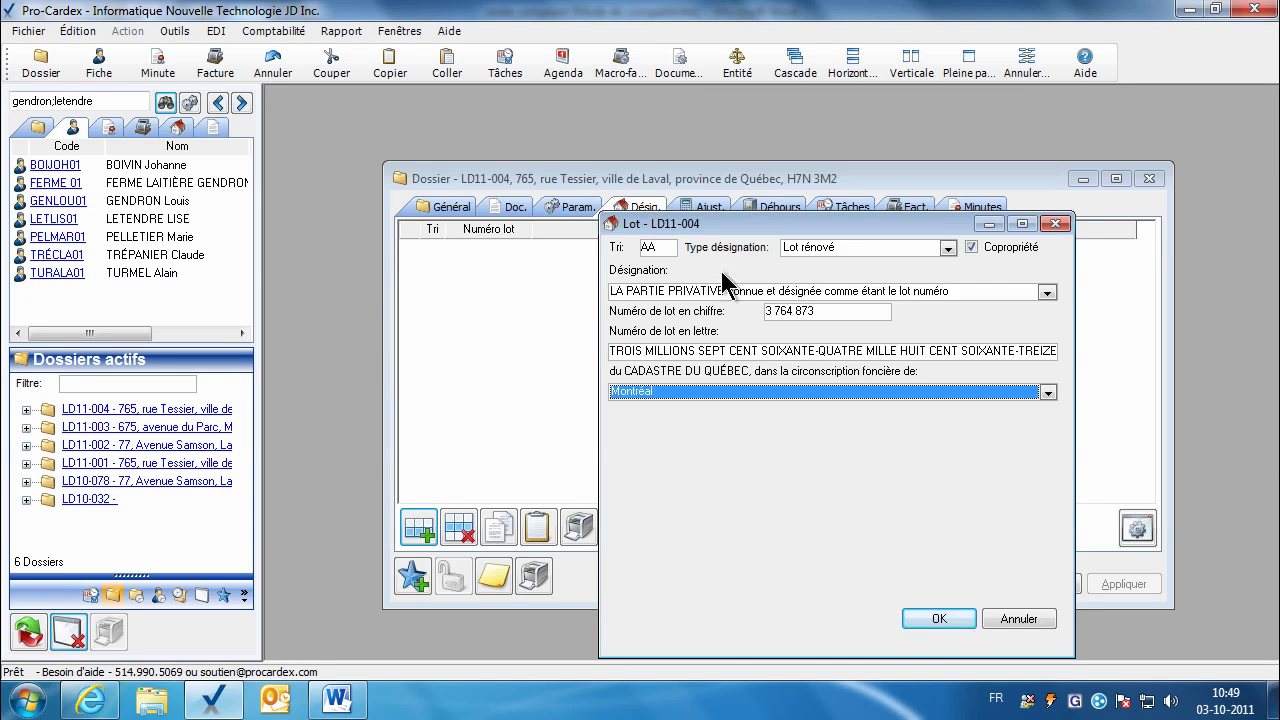
{"action": "left_click", "coordinate": [939, 618]}
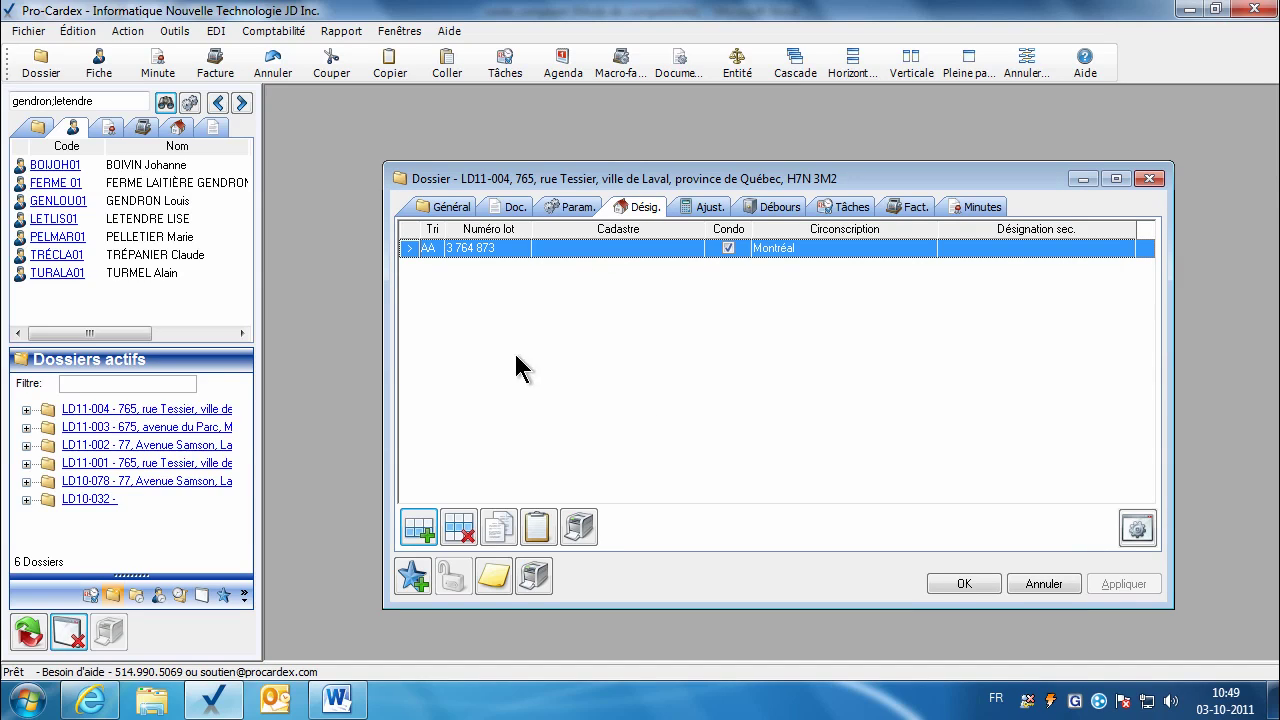
Step: Duplicate lot AA as lot AB, change its number to 3 764 879, and save it
{"action": "left_click", "coordinate": [416, 528]}
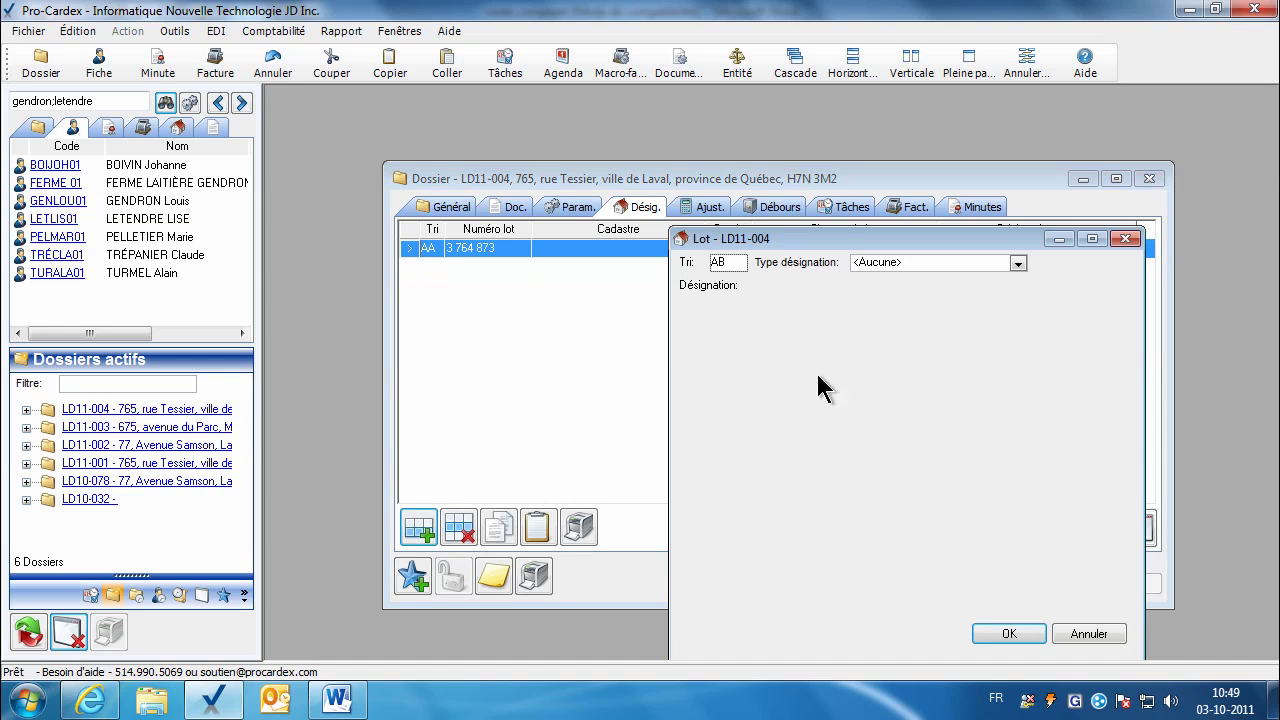
{"action": "left_click", "coordinate": [1075, 636]}
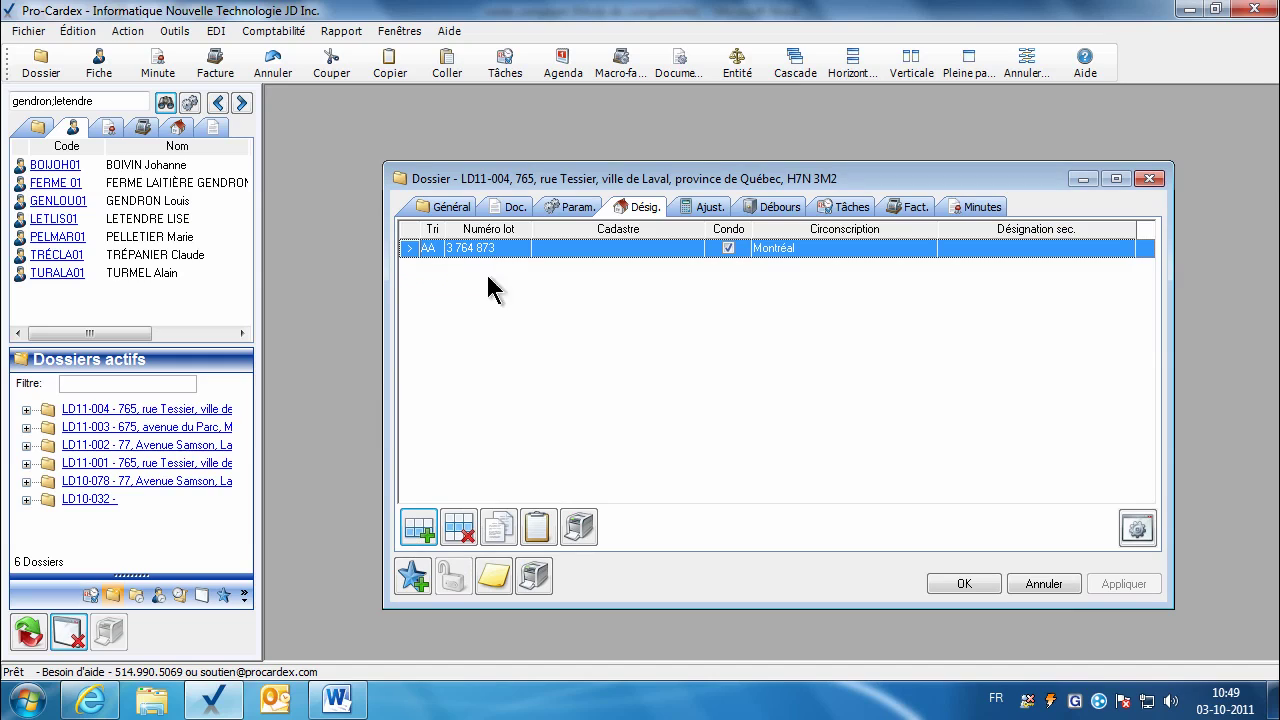
{"action": "left_click", "coordinate": [496, 533]}
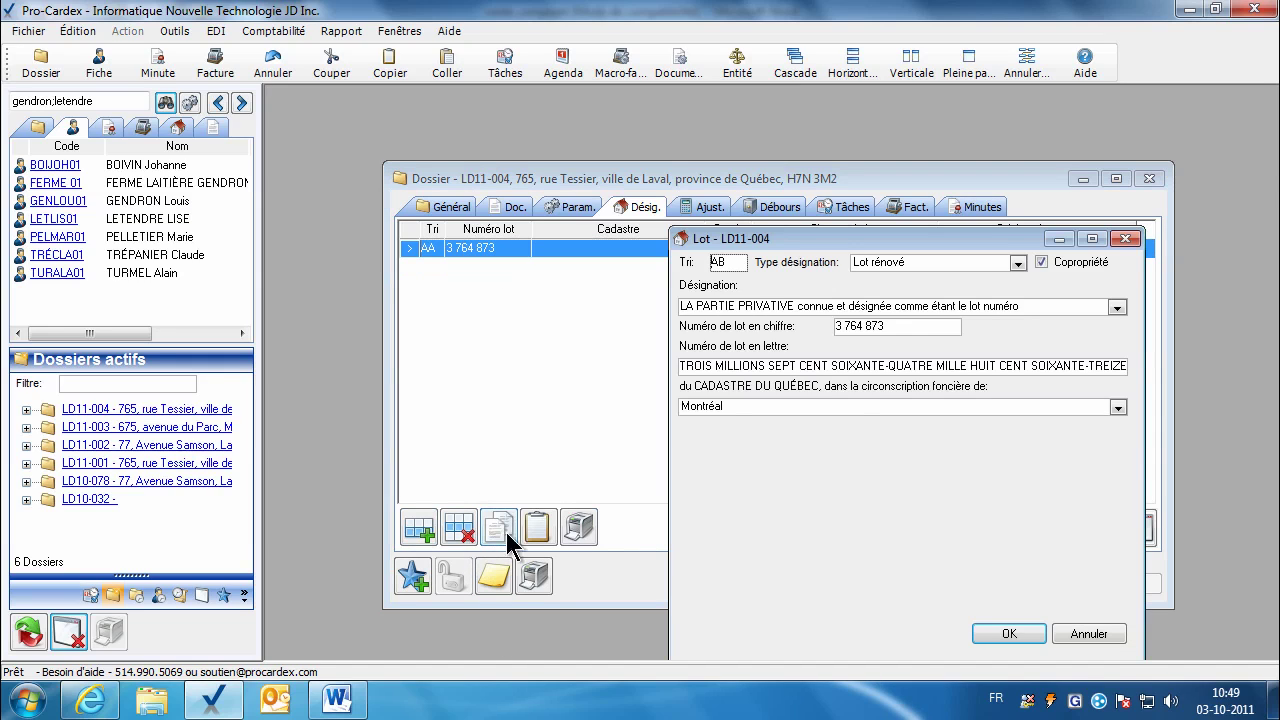
{"action": "left_click_drag", "start_coordinate": [820, 255], "coordinate": [796, 244]}
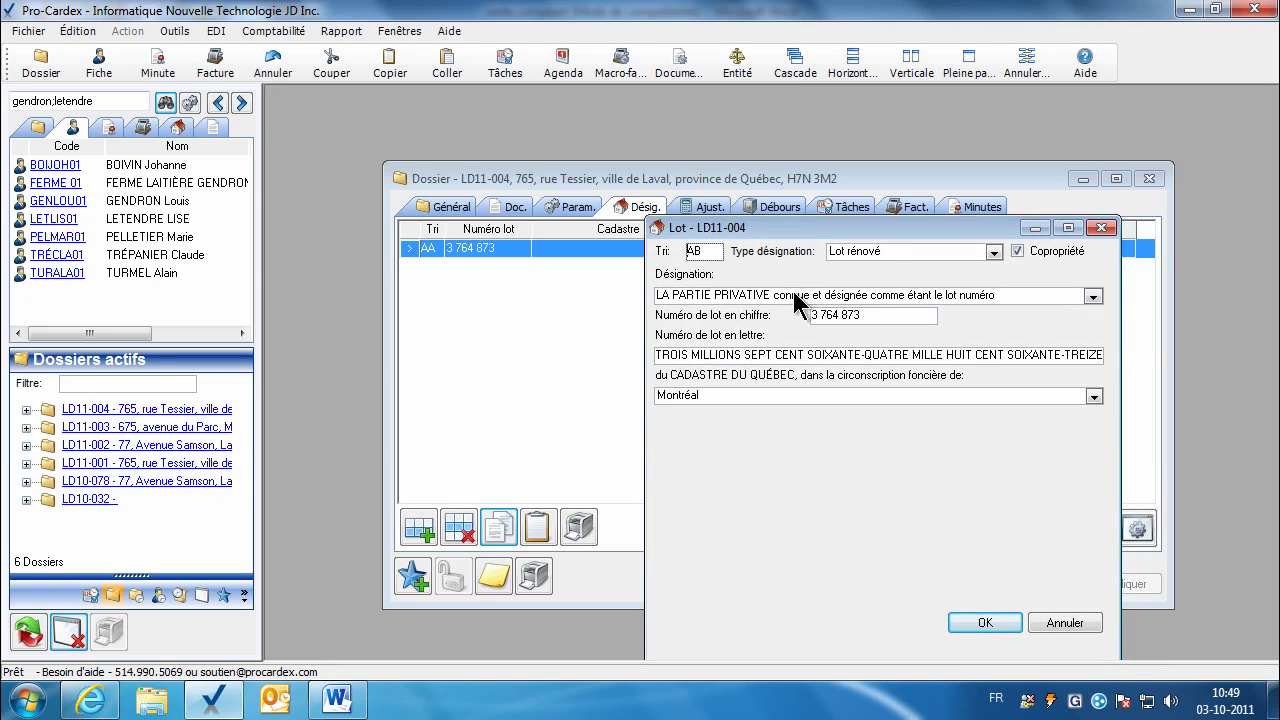
{"action": "left_click", "coordinate": [830, 318]}
{"action": "left_click", "coordinate": [872, 317]}
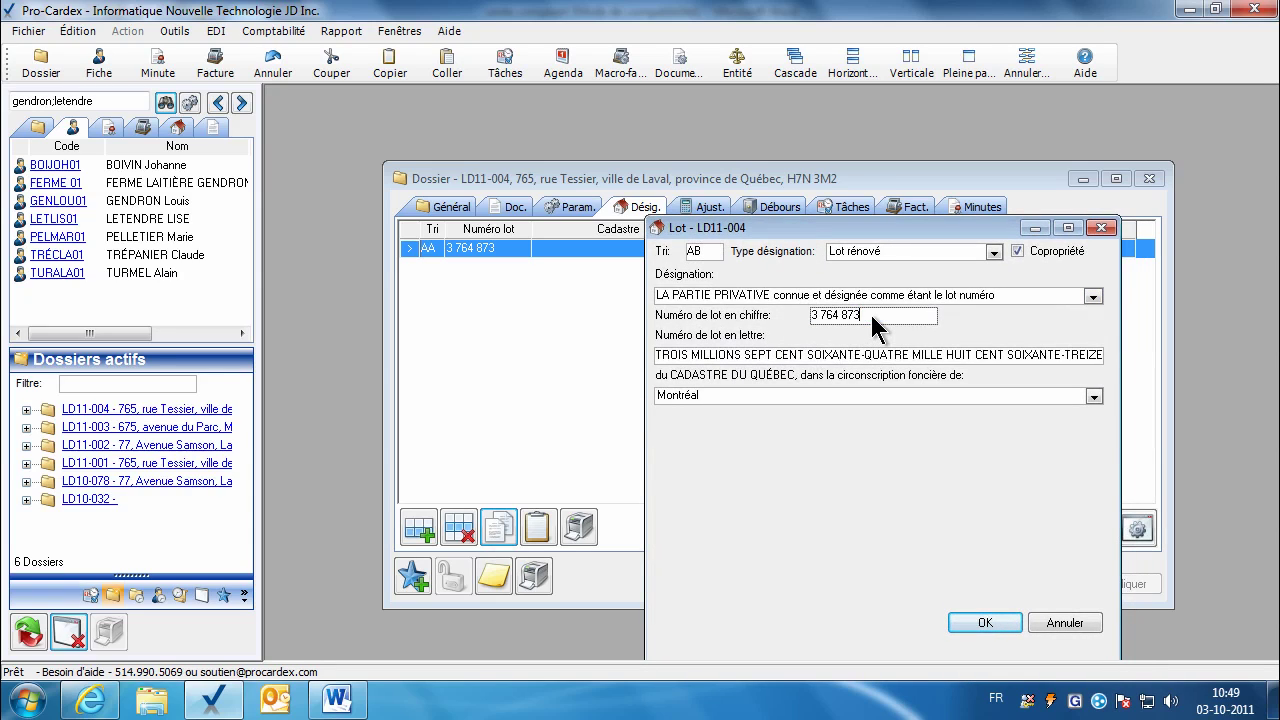
{"action": "key", "text": "BackSpace"}
{"action": "type", "text": "9"}
{"action": "left_click", "coordinate": [832, 357]}
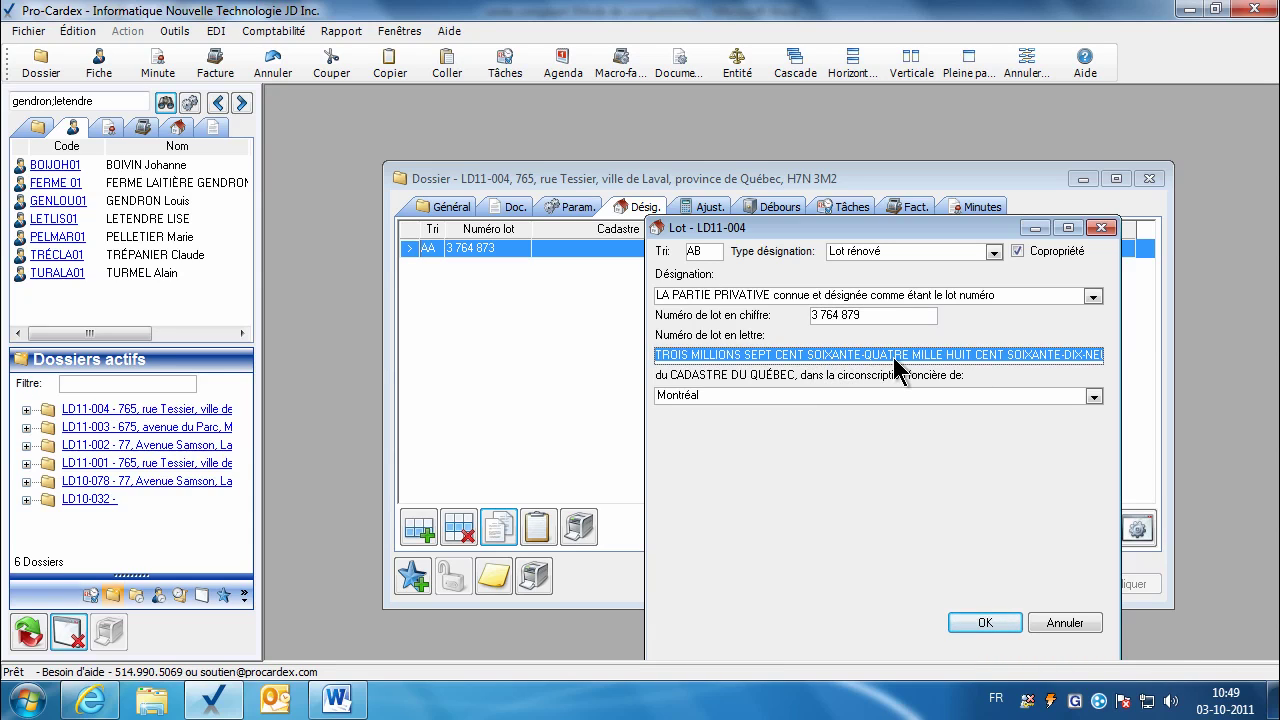
{"action": "left_click", "coordinate": [968, 624]}
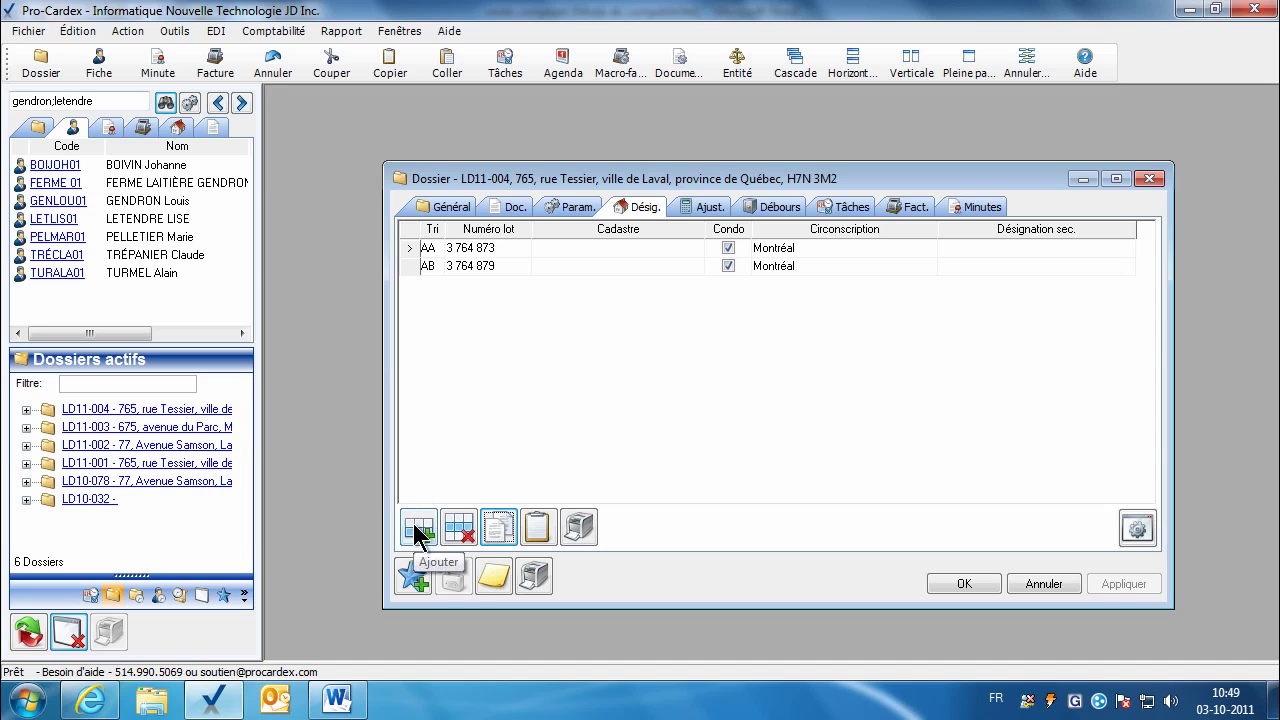
{"action": "left_click", "coordinate": [856, 220]}
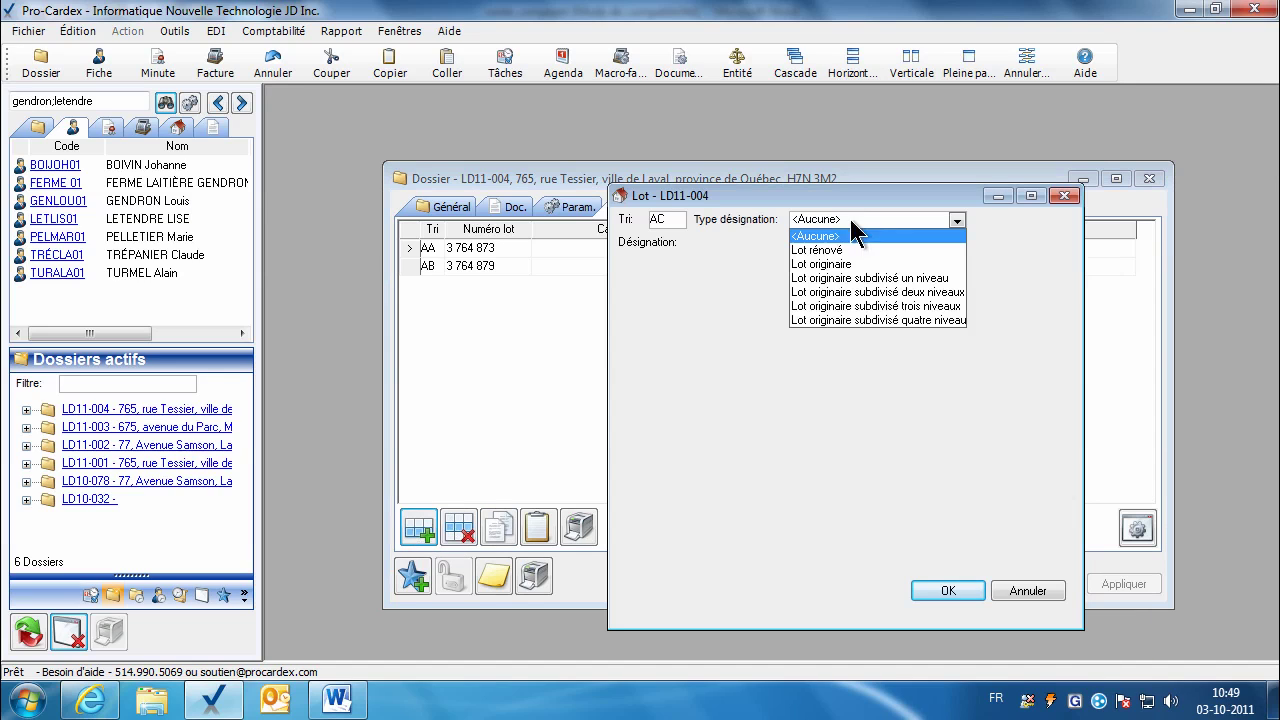
Step: Set lot AC as Lot originaire in Beauce, Canton de Broughton, Rang 10, with part-of-original-lot wording
{"action": "left_click", "coordinate": [823, 265]}
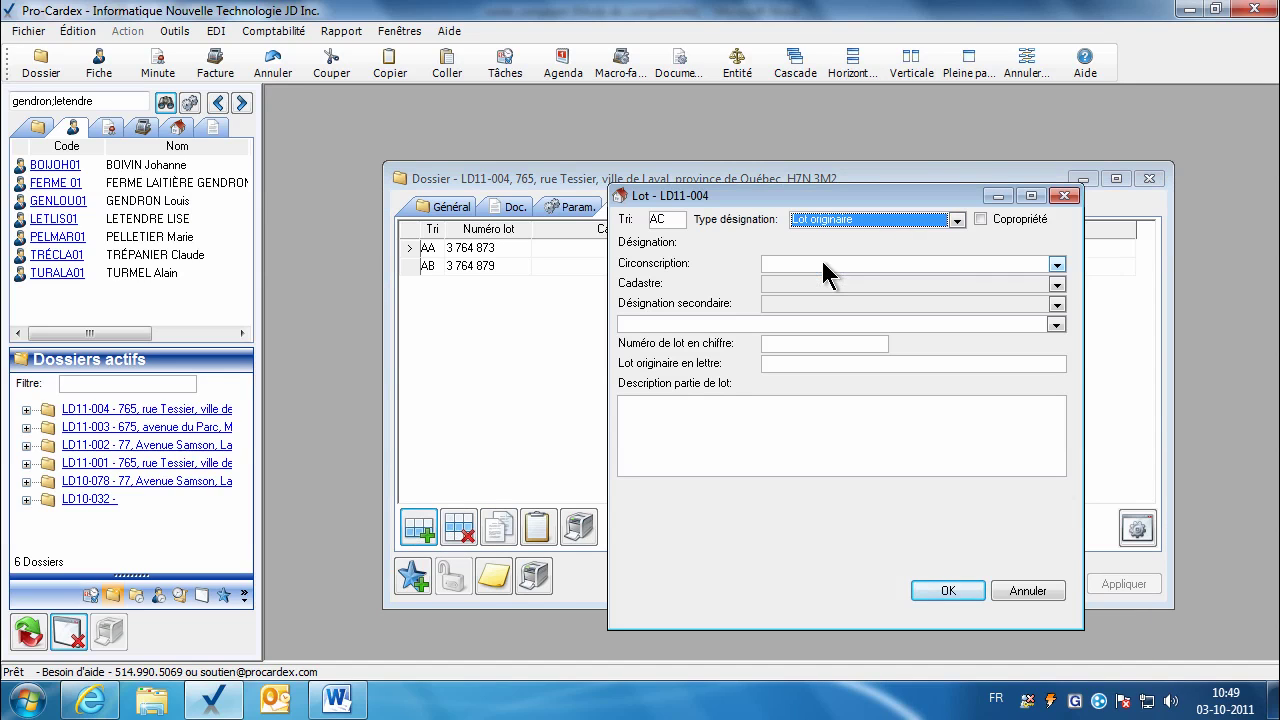
{"action": "left_click", "coordinate": [1056, 264]}
{"action": "left_click", "coordinate": [810, 324]}
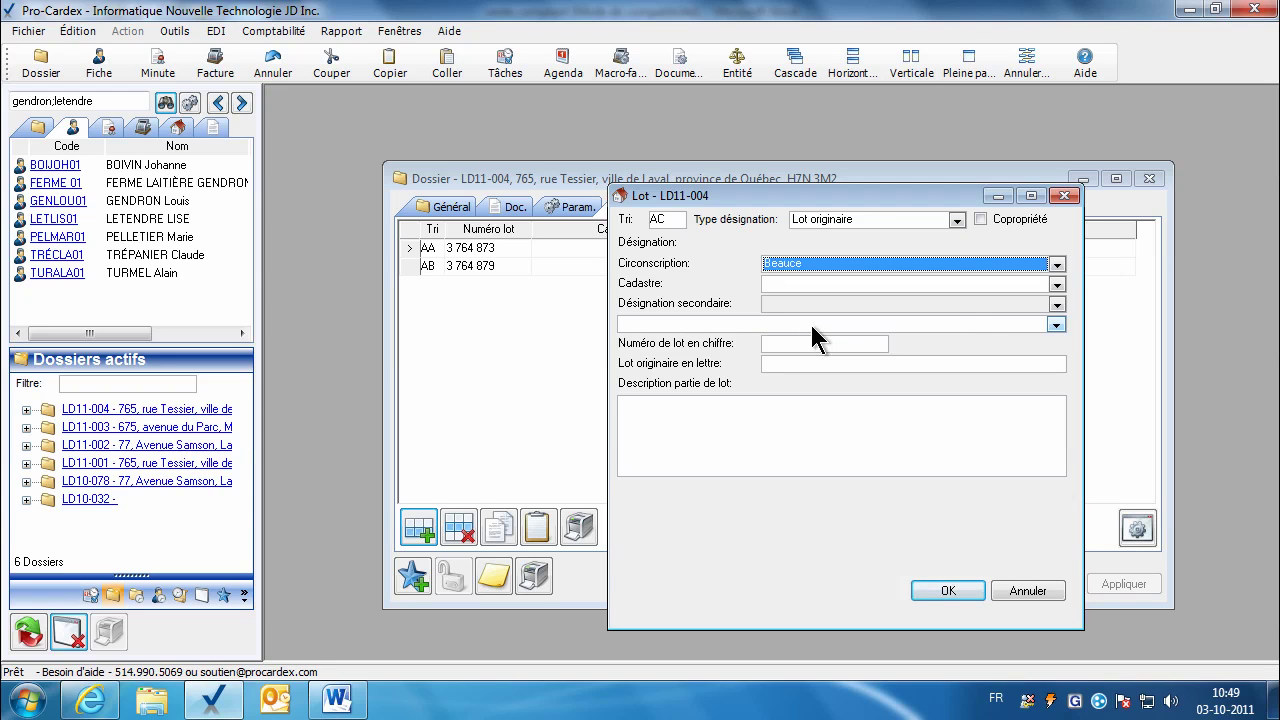
{"action": "left_click", "coordinate": [1056, 284]}
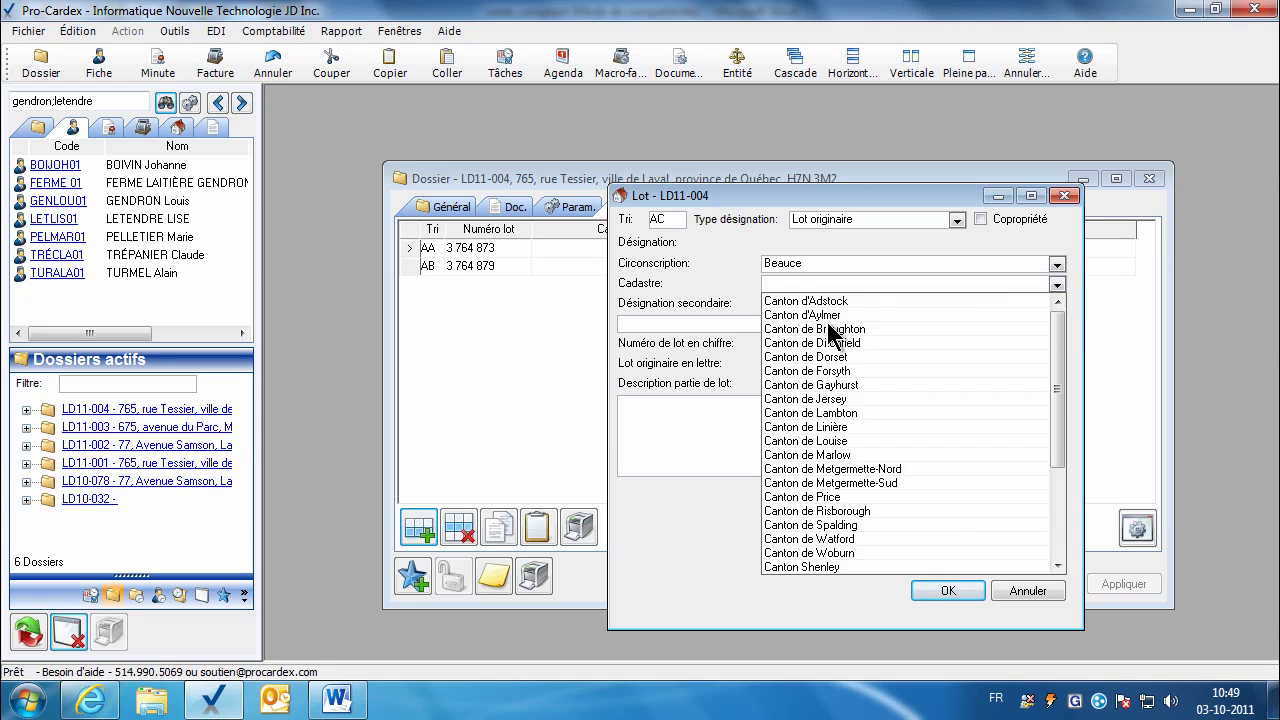
{"action": "left_click", "coordinate": [820, 331]}
{"action": "left_click", "coordinate": [1056, 306]}
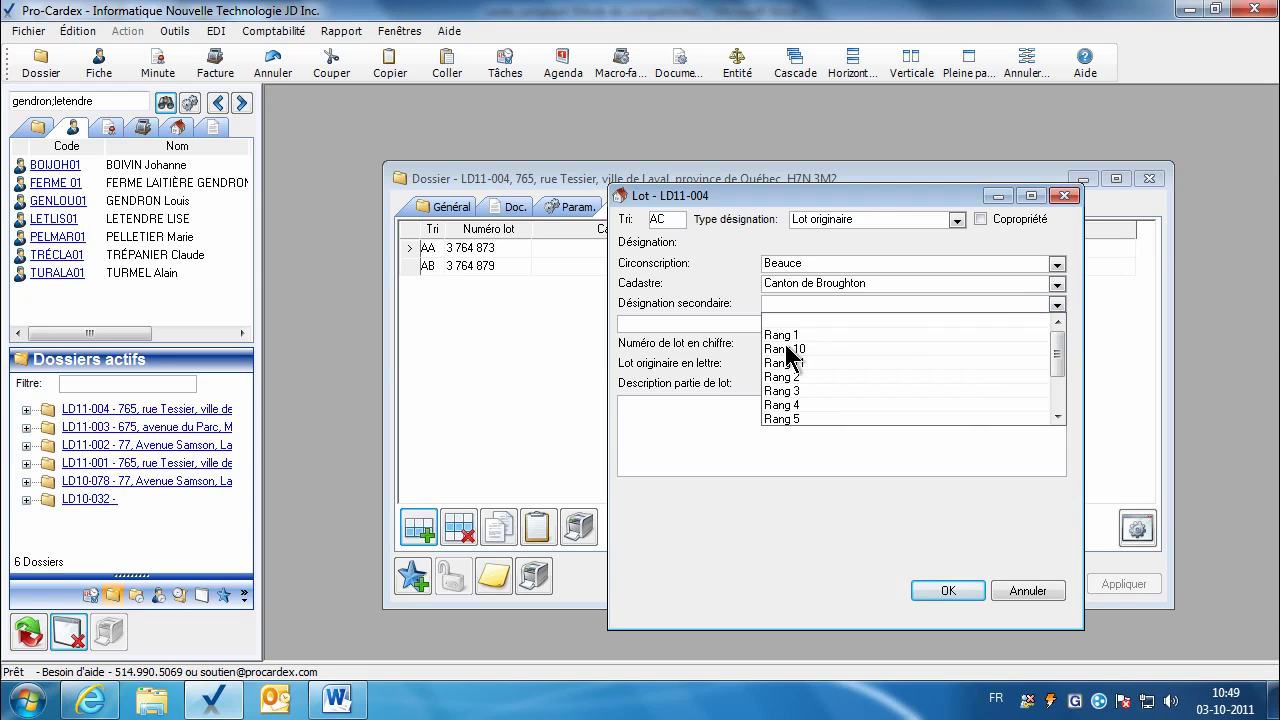
{"action": "left_click", "coordinate": [790, 350]}
{"action": "left_click", "coordinate": [1056, 325]}
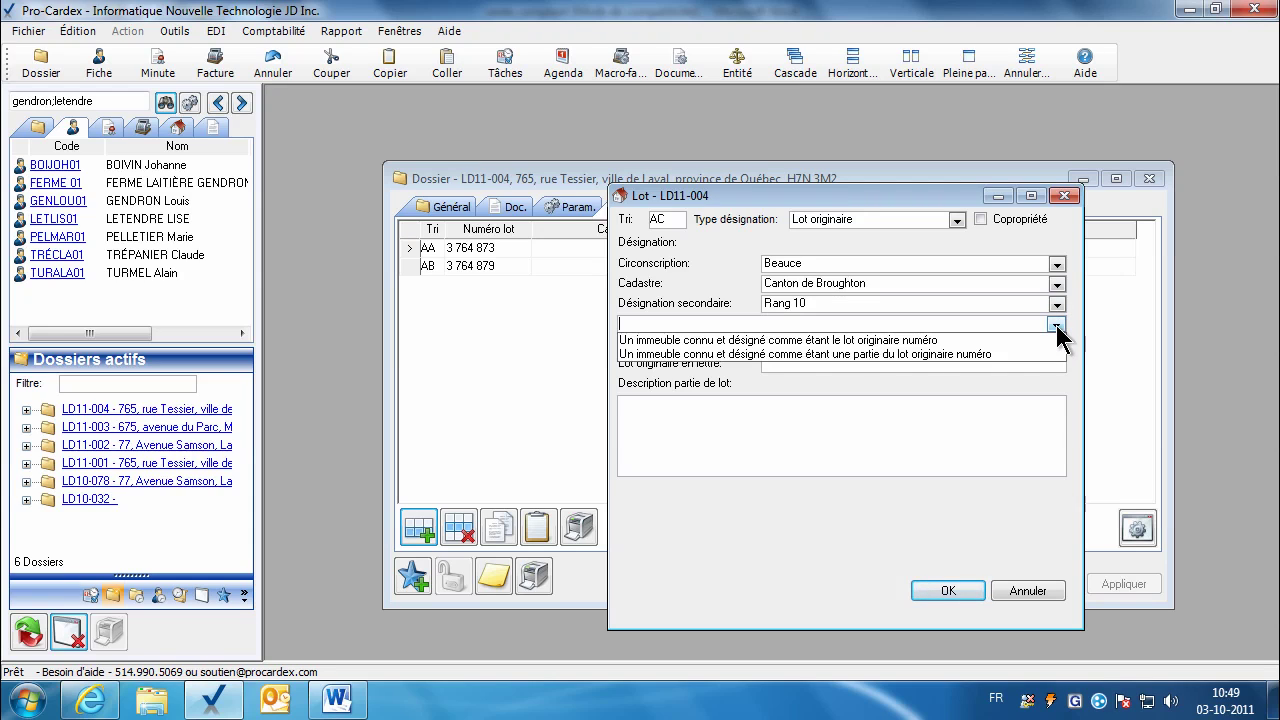
{"action": "key", "text": "Down"}
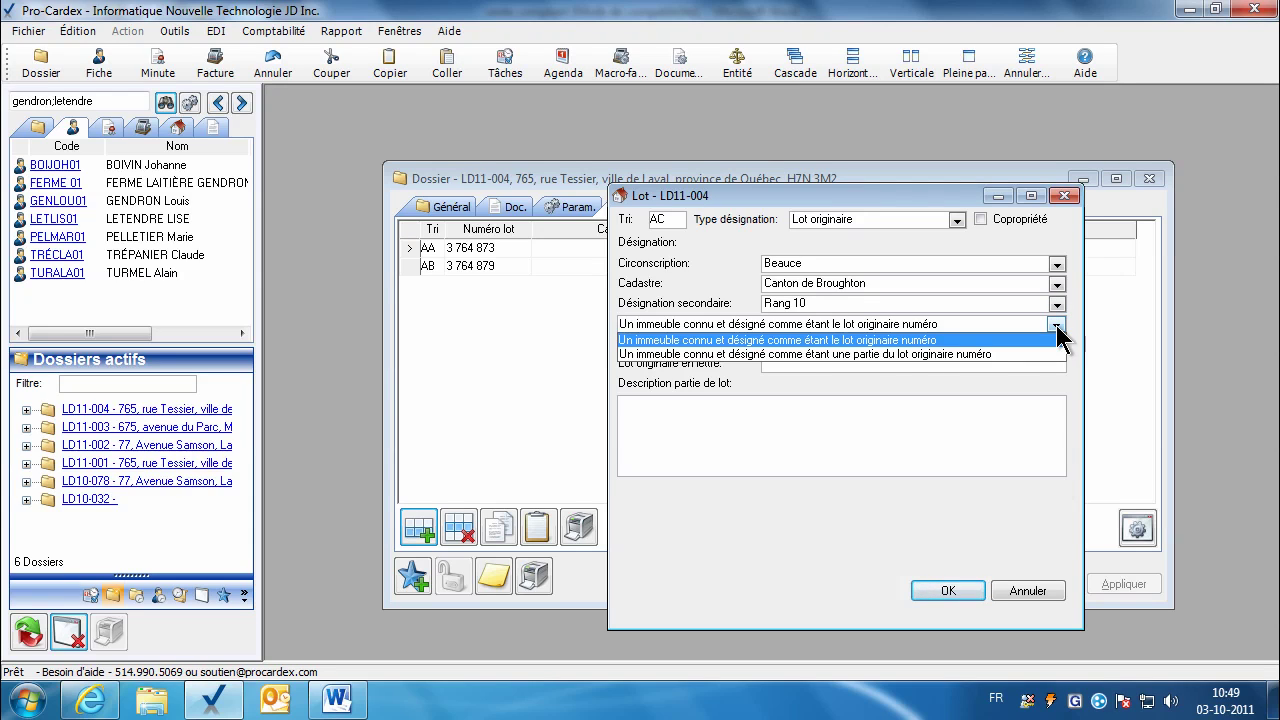
{"action": "key", "text": "Down"}
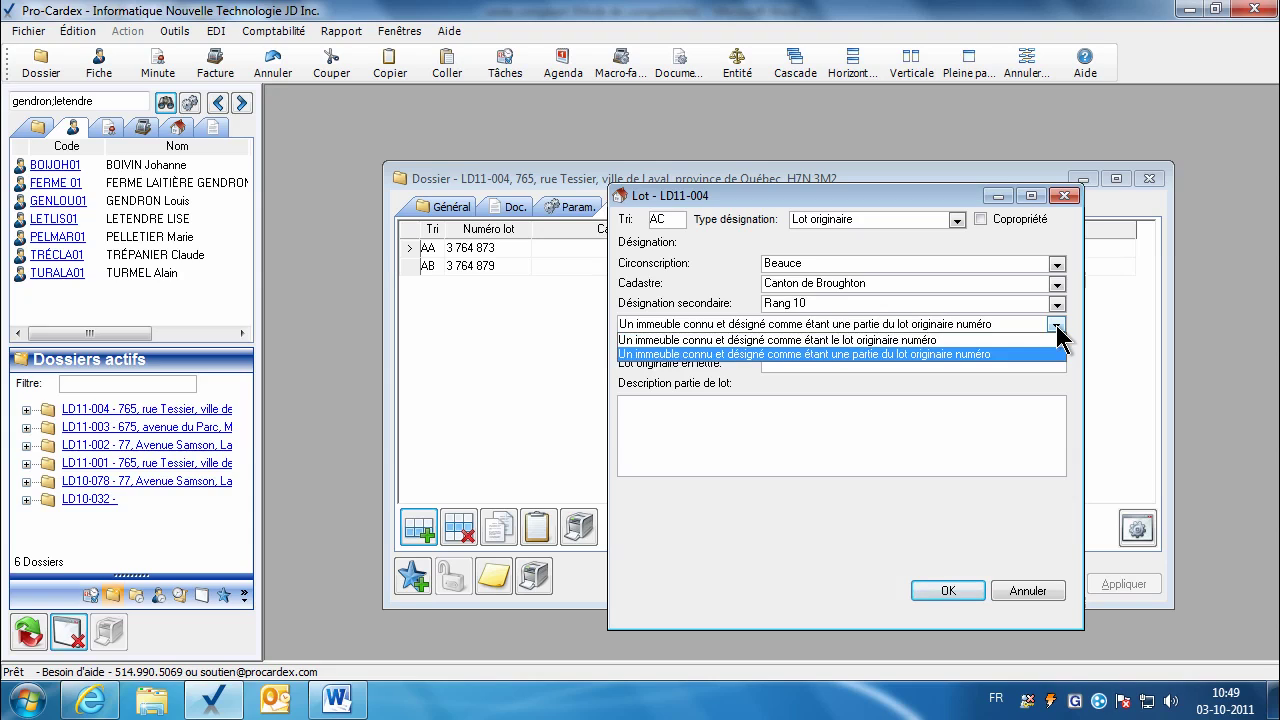
{"action": "left_click", "coordinate": [925, 355]}
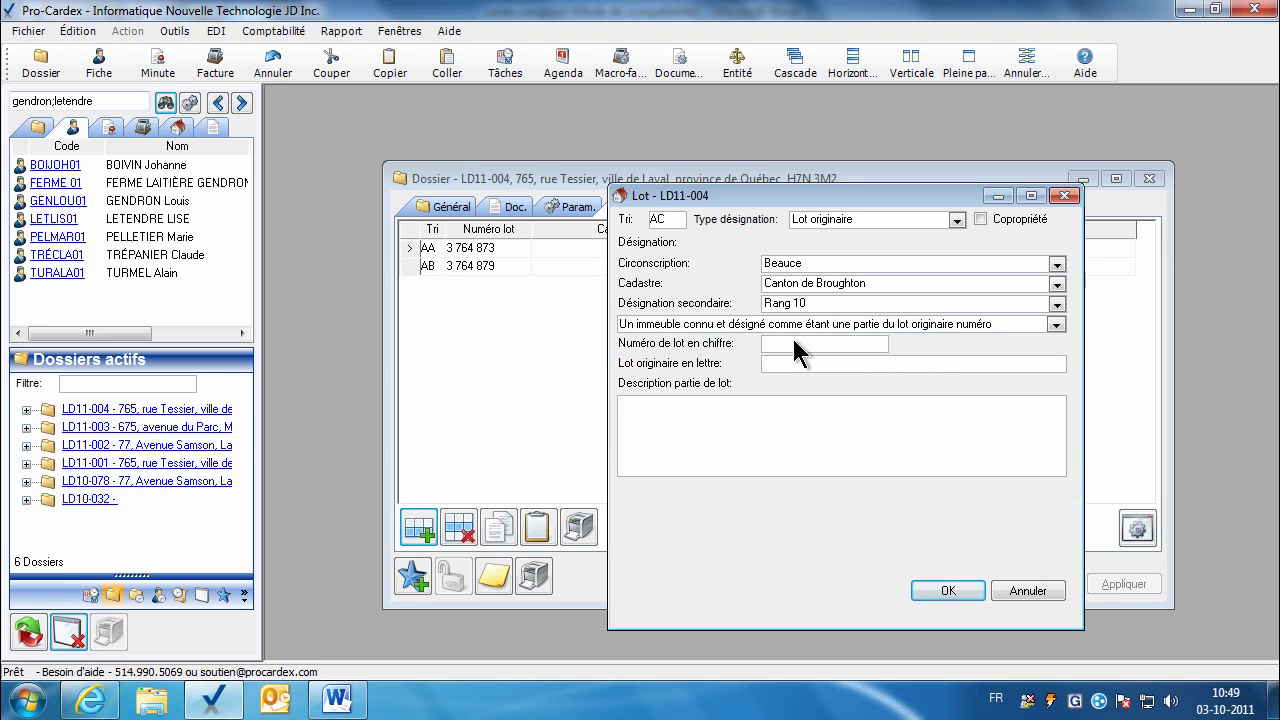
Step: Give lot AC number 654 with its words, describe it 'borné et mesurant', and save
{"action": "left_click", "coordinate": [794, 343]}
{"action": "type", "text": "654"}
{"action": "left_click", "coordinate": [782, 363]}
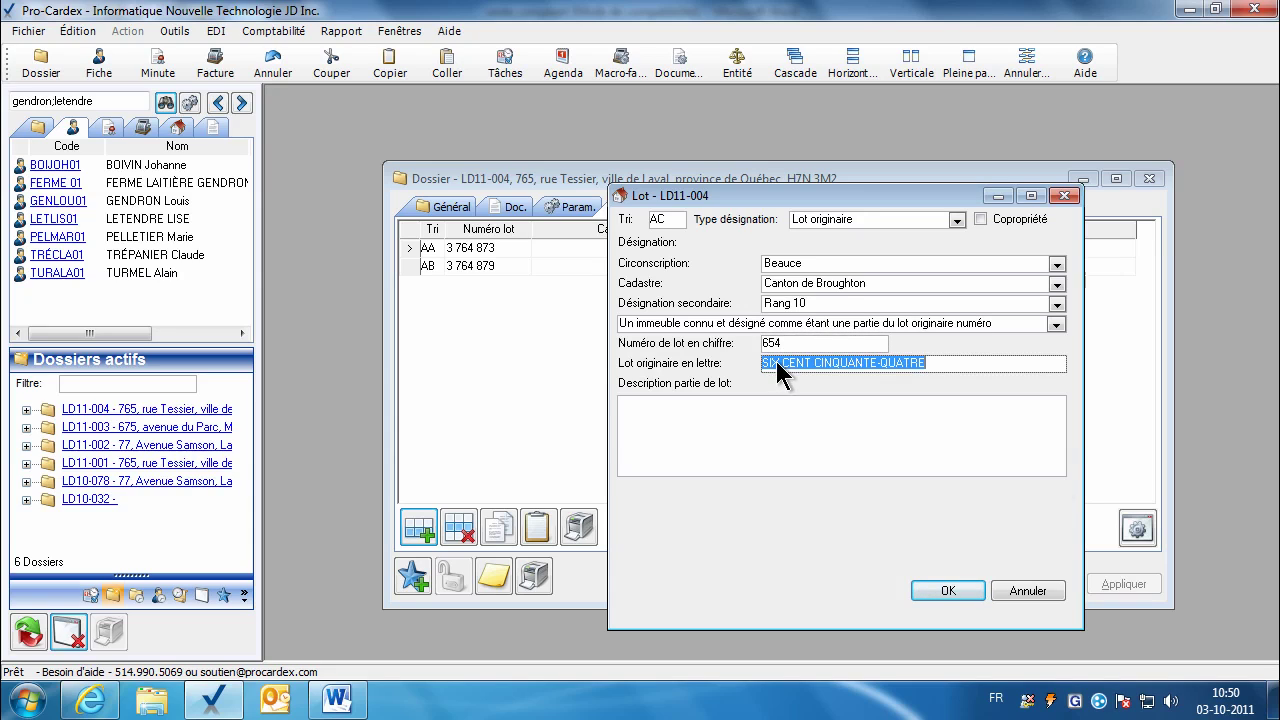
{"action": "left_click", "coordinate": [662, 440]}
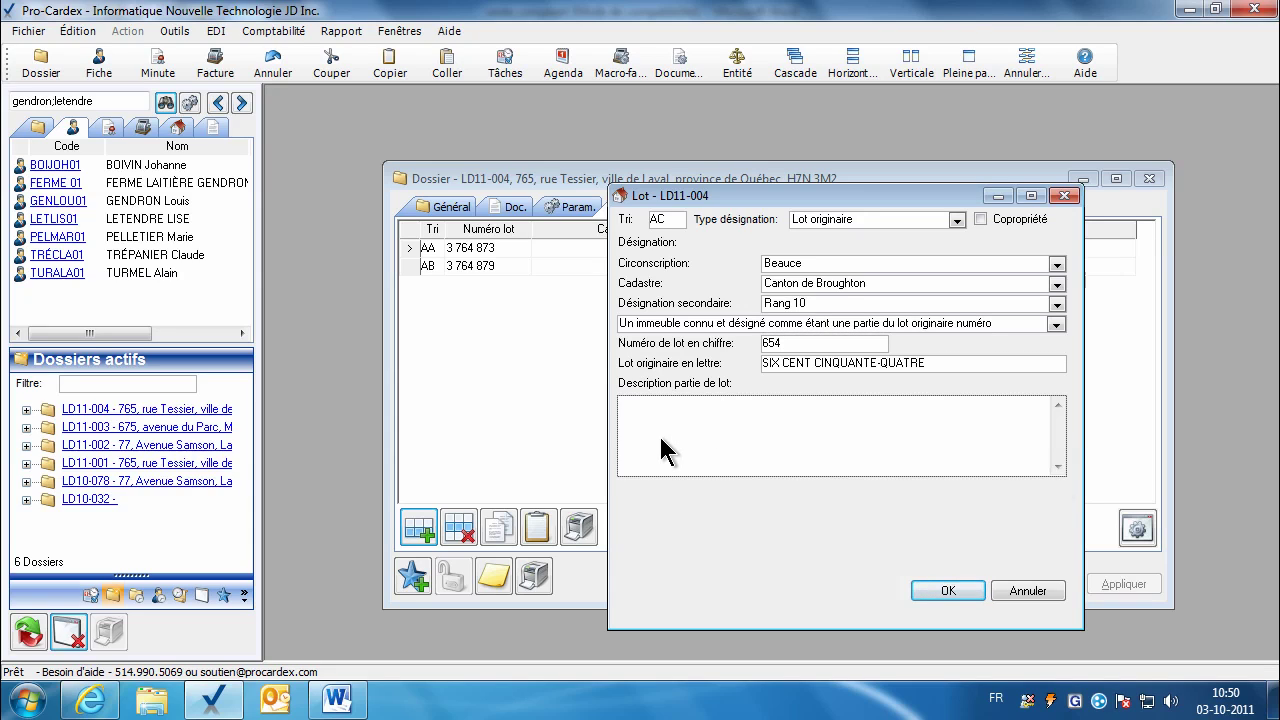
{"action": "type", "text": "borné etmes"}
{"action": "key", "text": "BackSpace"}
{"action": "key", "text": "BackSpace"}
{"action": "key", "text": "BackSpace"}
{"action": "type", "text": "mesurant"}
{"action": "right_click", "coordinate": [748, 424]}
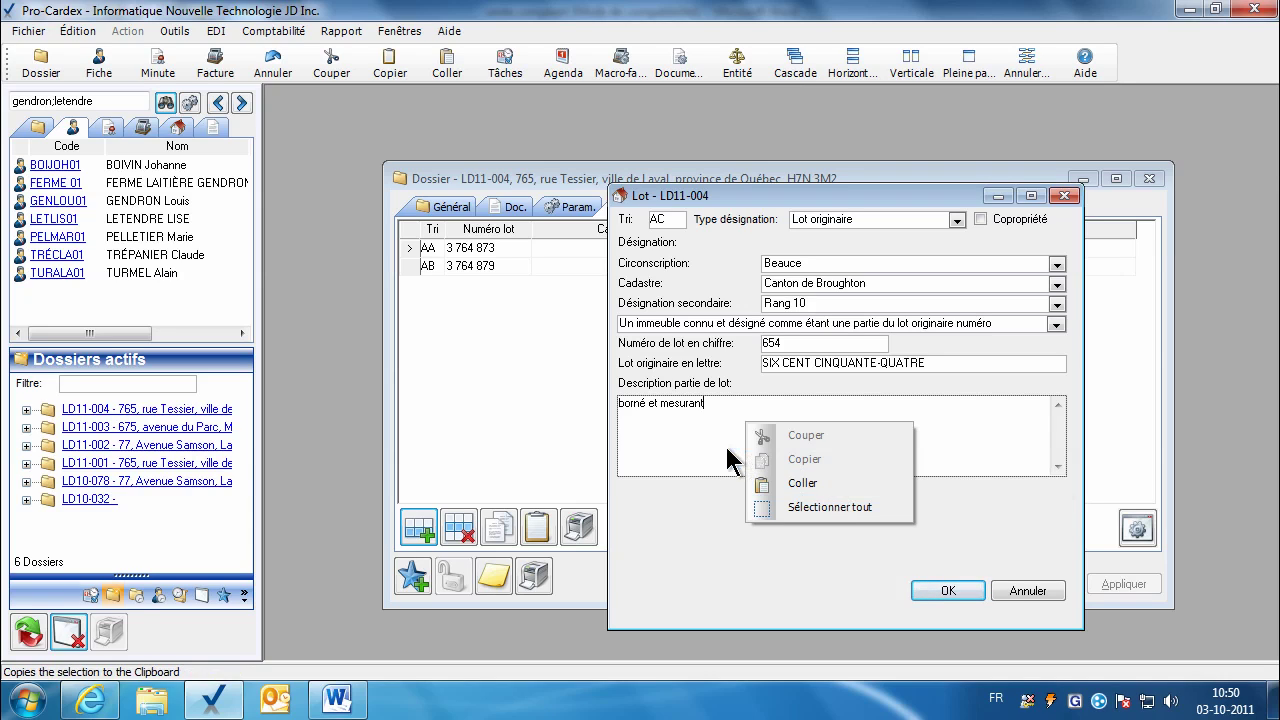
{"action": "left_click", "coordinate": [692, 434]}
{"action": "left_click", "coordinate": [924, 588]}
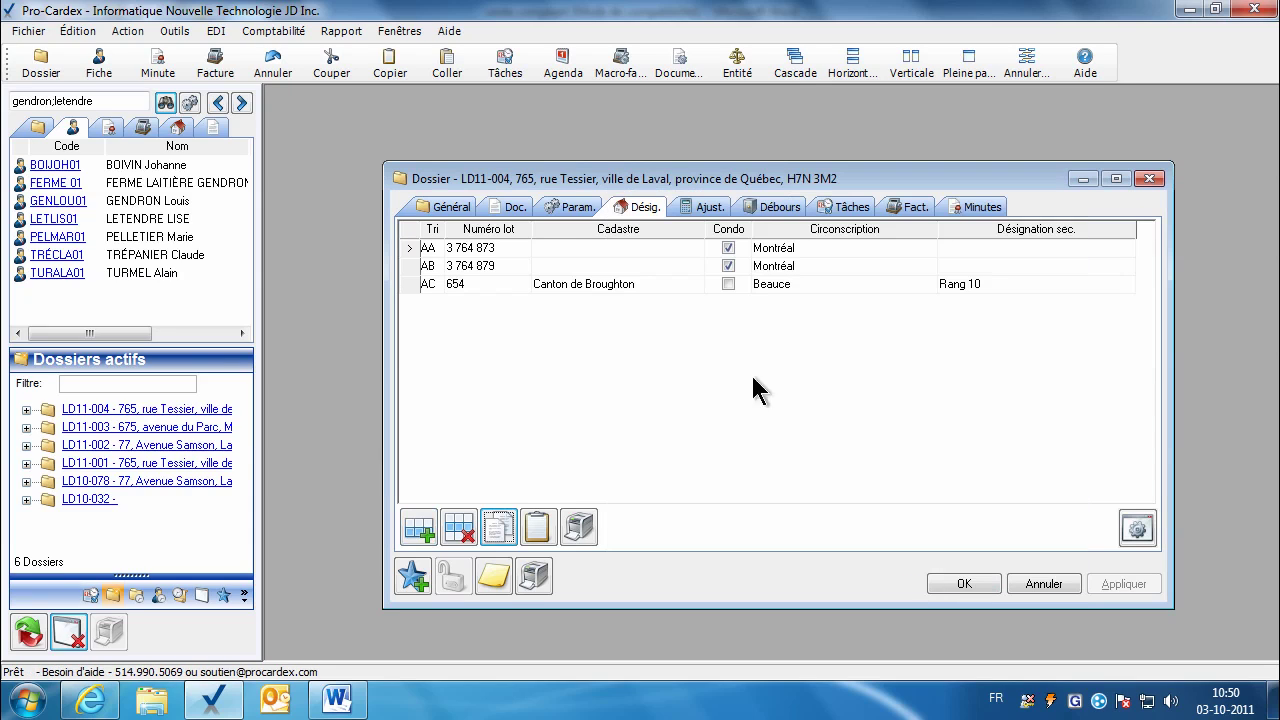
{"action": "left_click", "coordinate": [548, 288]}
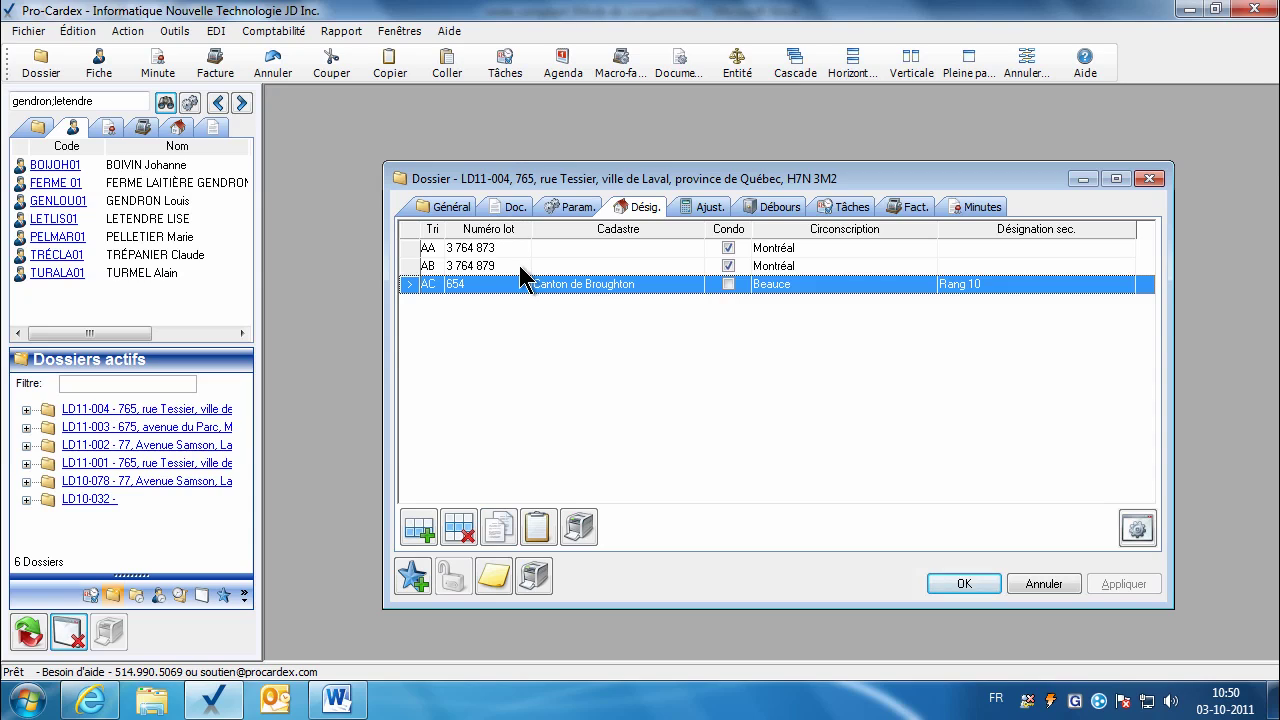
Step: Search the side panel's lot list for lot number 2568768
{"action": "left_click", "coordinate": [178, 133]}
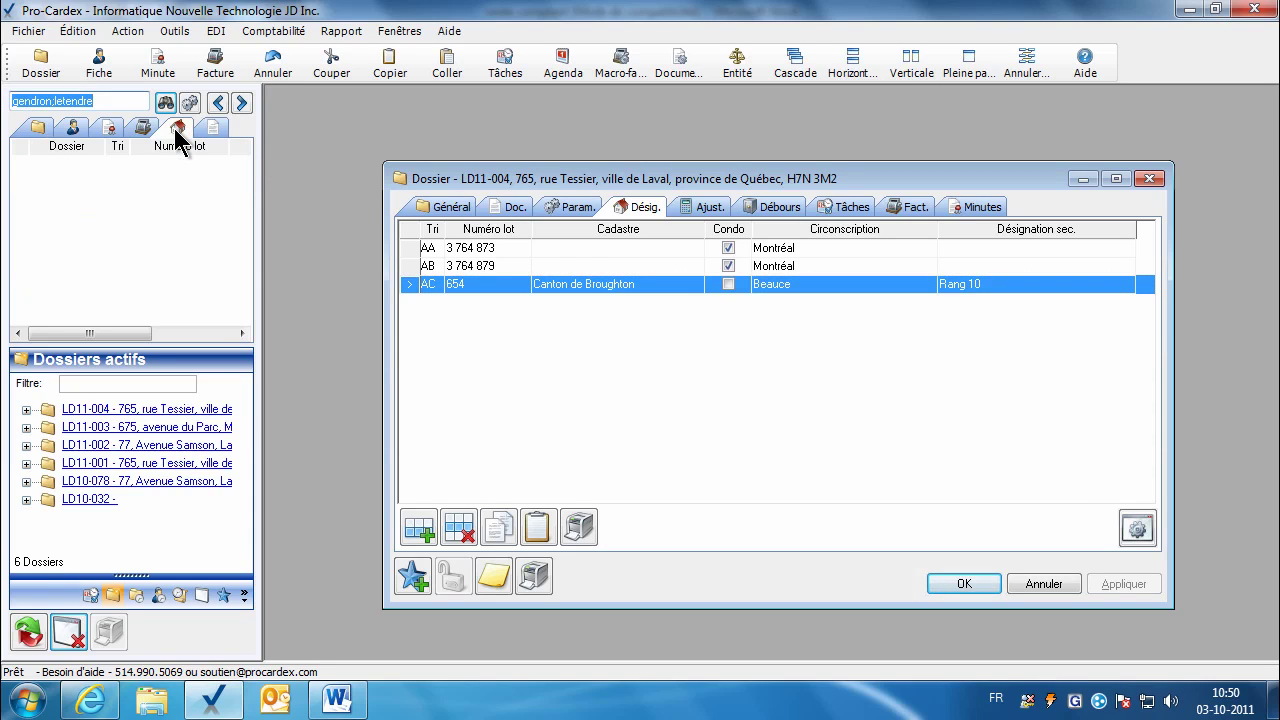
{"action": "key", "text": "BackSpace"}
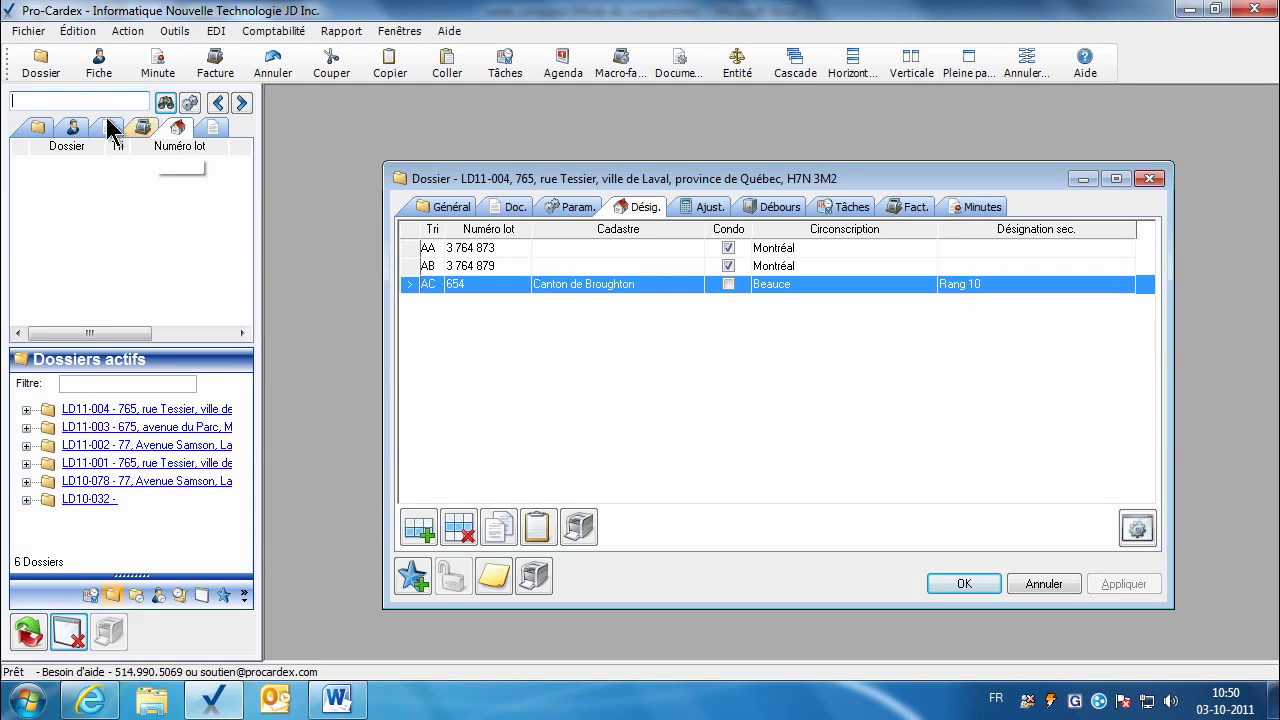
{"action": "left_click", "coordinate": [166, 104]}
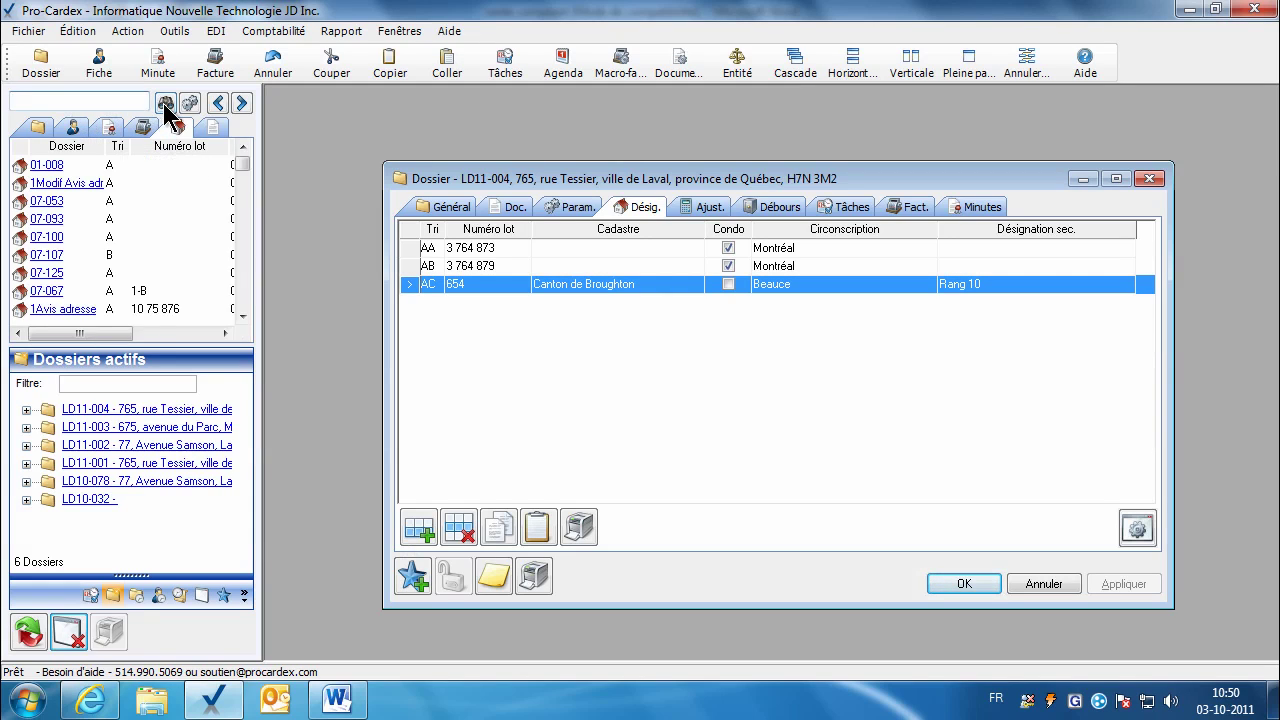
{"action": "left_click_drag", "start_coordinate": [243, 165], "coordinate": [243, 214]}
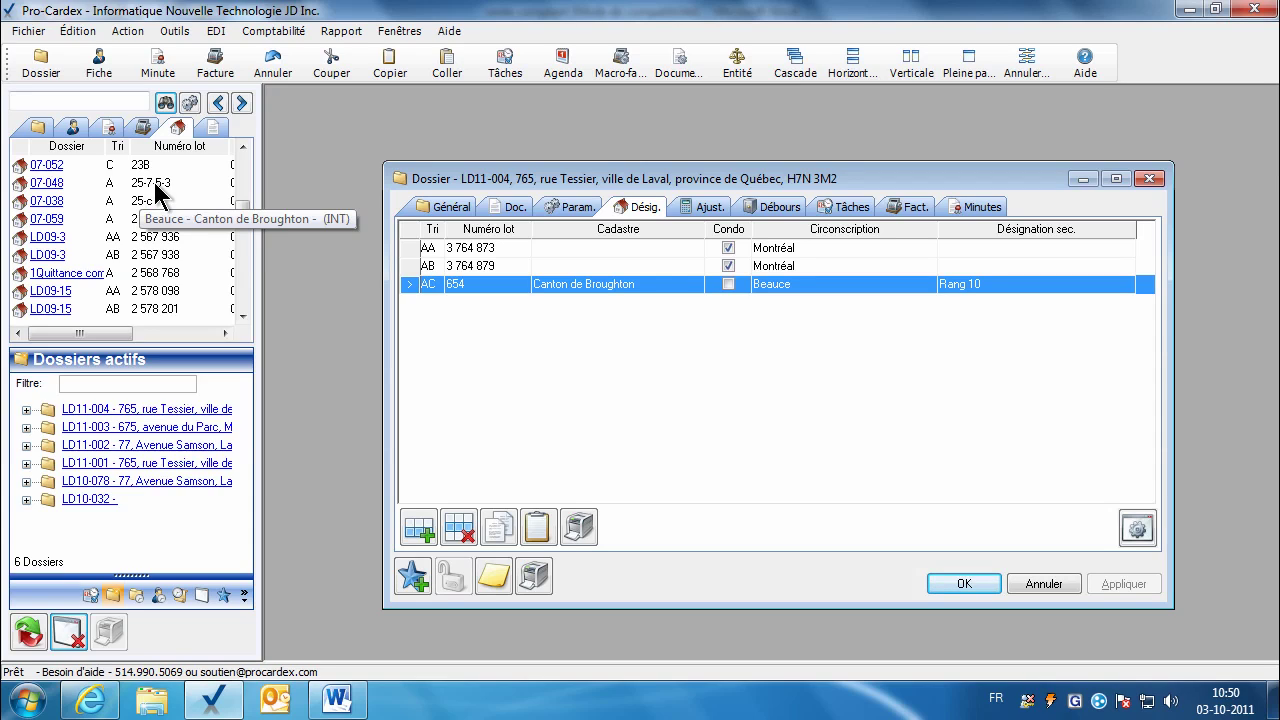
{"action": "left_click", "coordinate": [110, 100]}
{"action": "type", "text": "25"}
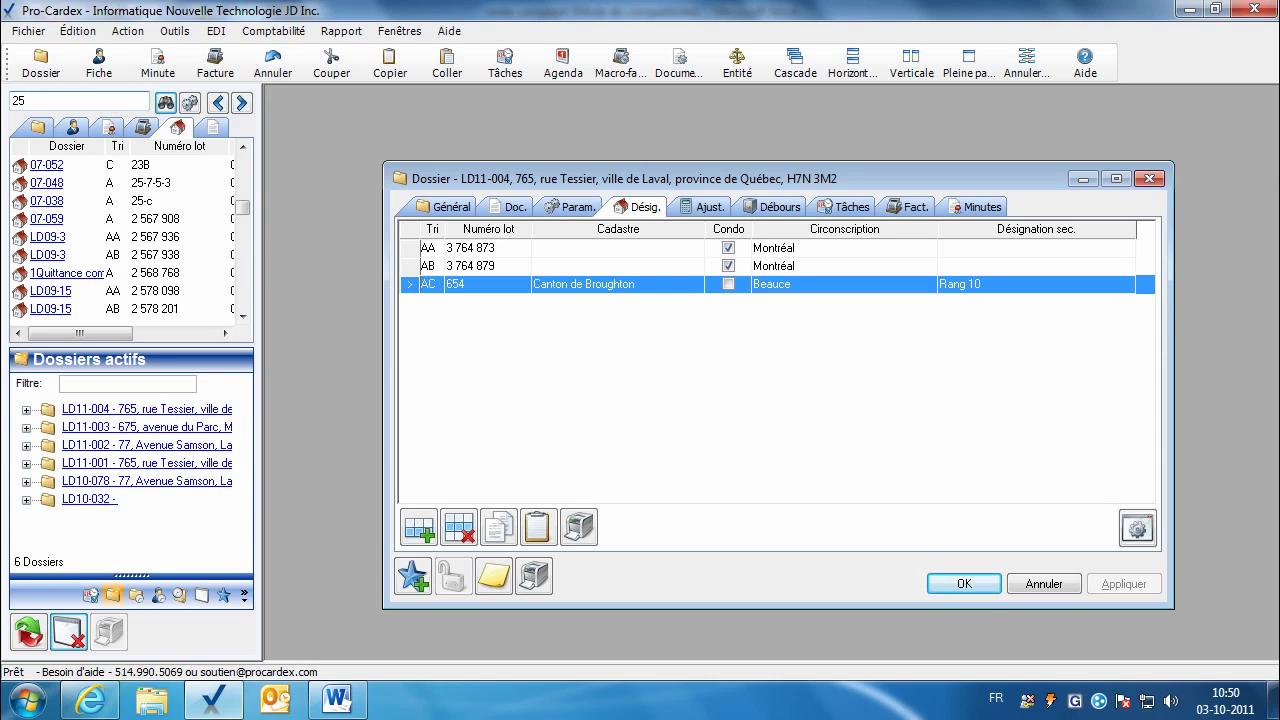
{"action": "type", "text": "68768"}
{"action": "left_click", "coordinate": [165, 102]}
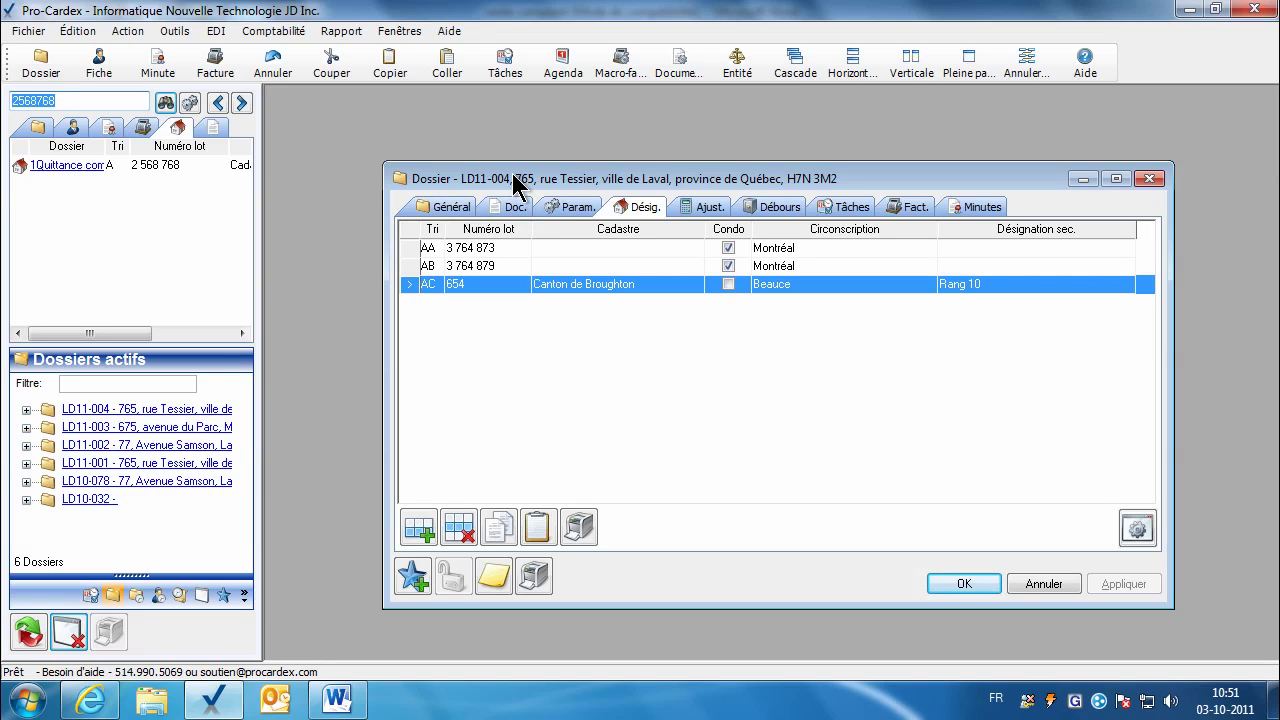
{"action": "left_click_drag", "start_coordinate": [512, 174], "coordinate": [513, 152]}
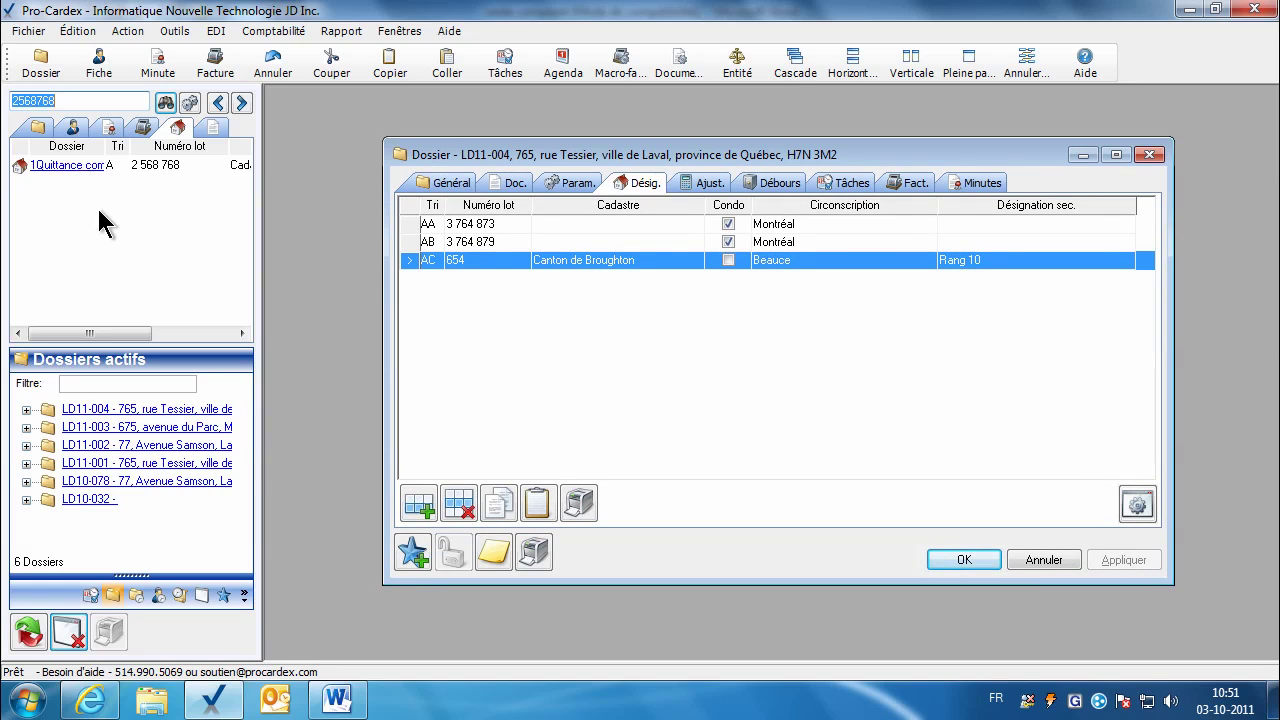
Step: Copy lot A 2 568 768 from the 1Quittance compagnie dossier into LD11-004, then close that dossier
{"action": "left_click", "coordinate": [61, 166]}
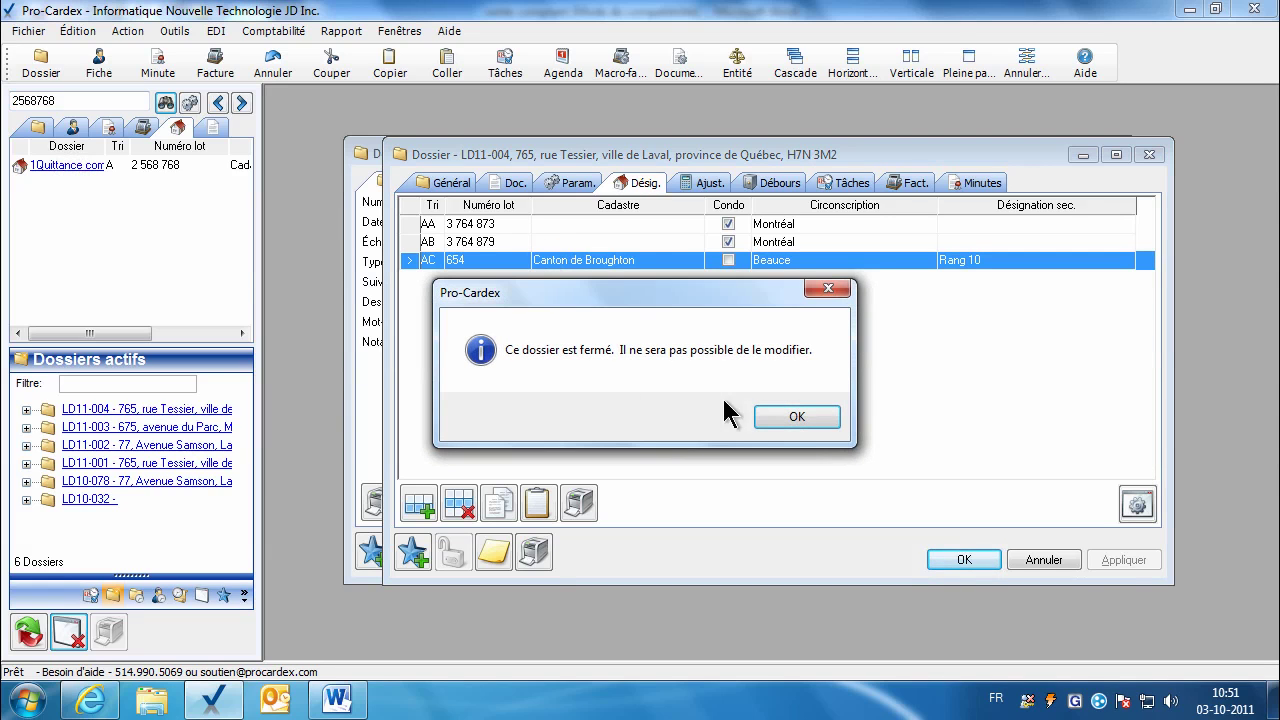
{"action": "left_click", "coordinate": [772, 412]}
{"action": "left_click", "coordinate": [585, 181]}
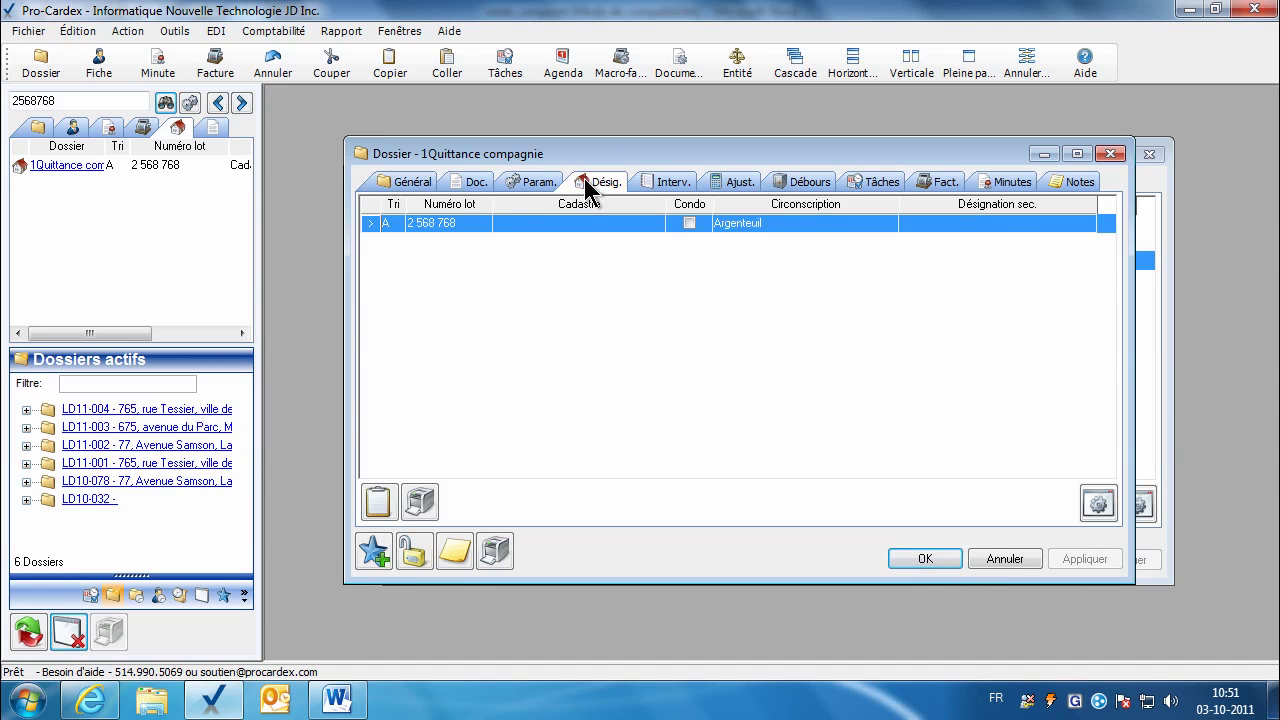
{"action": "left_click_drag", "start_coordinate": [584, 154], "coordinate": [722, 249]}
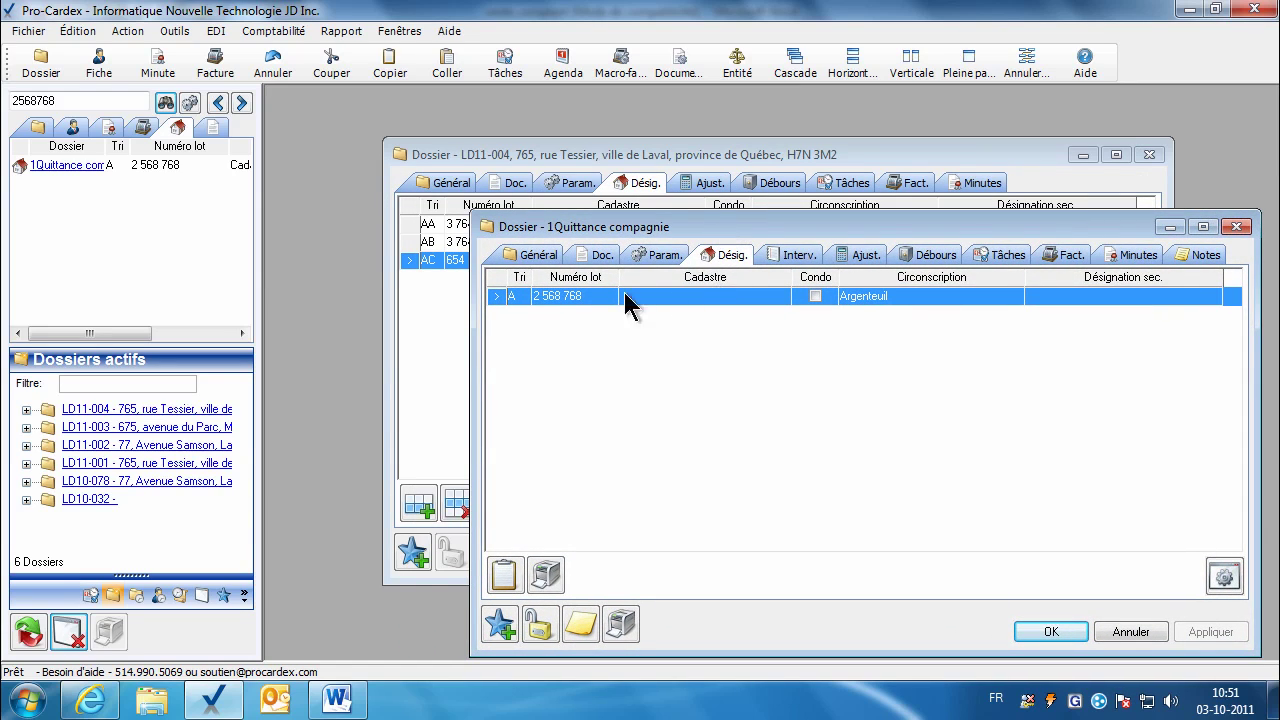
{"action": "left_click_drag", "start_coordinate": [563, 298], "coordinate": [422, 300]}
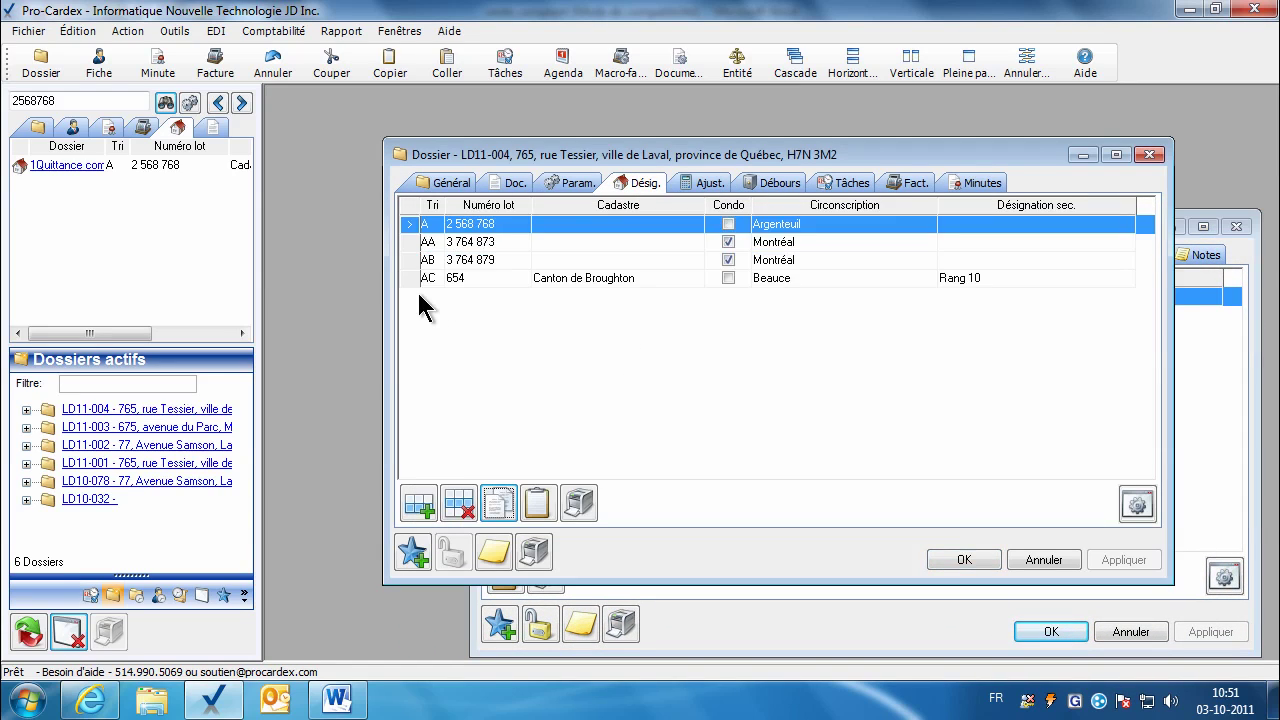
{"action": "left_click", "coordinate": [705, 628]}
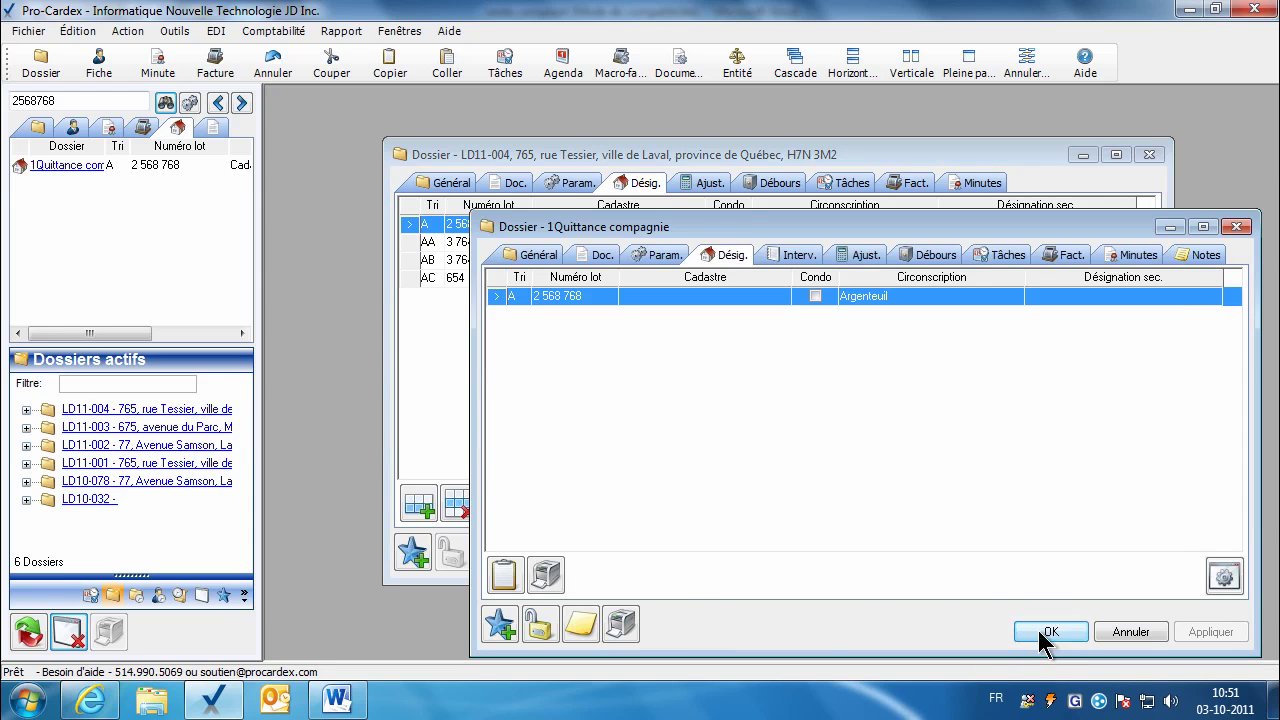
{"action": "left_click", "coordinate": [1048, 633]}
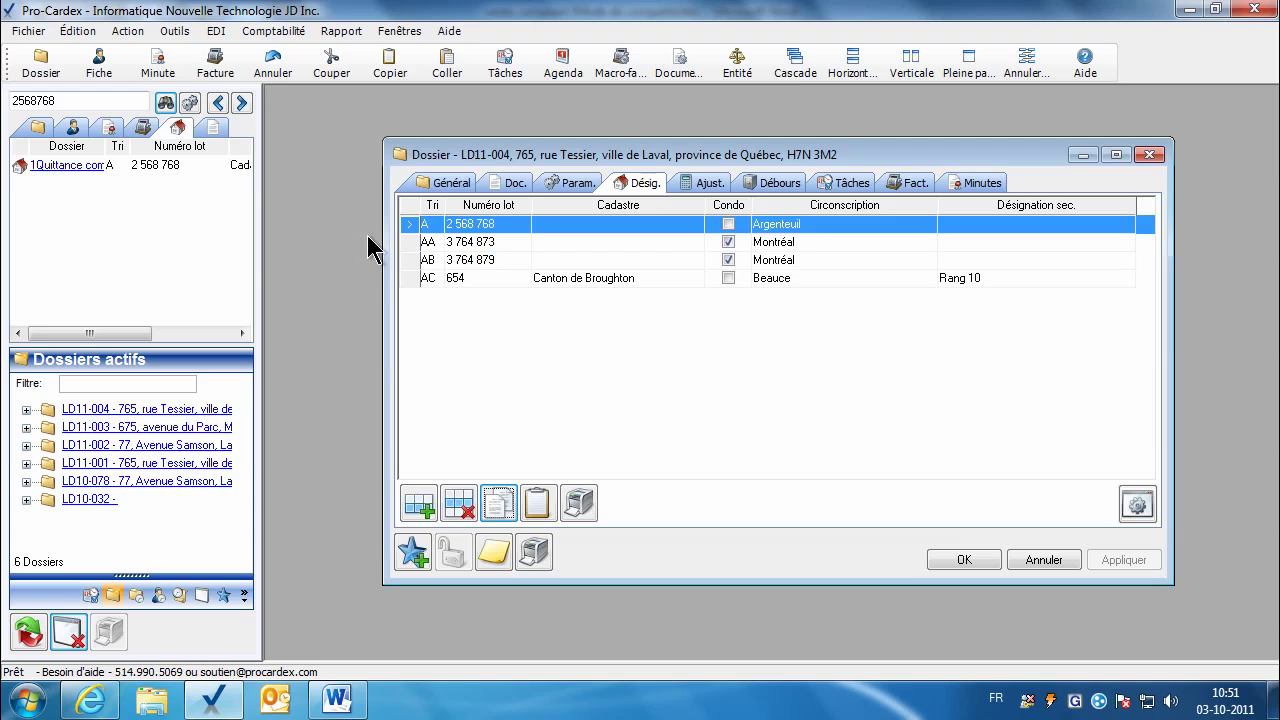
{"action": "left_click", "coordinate": [567, 278]}
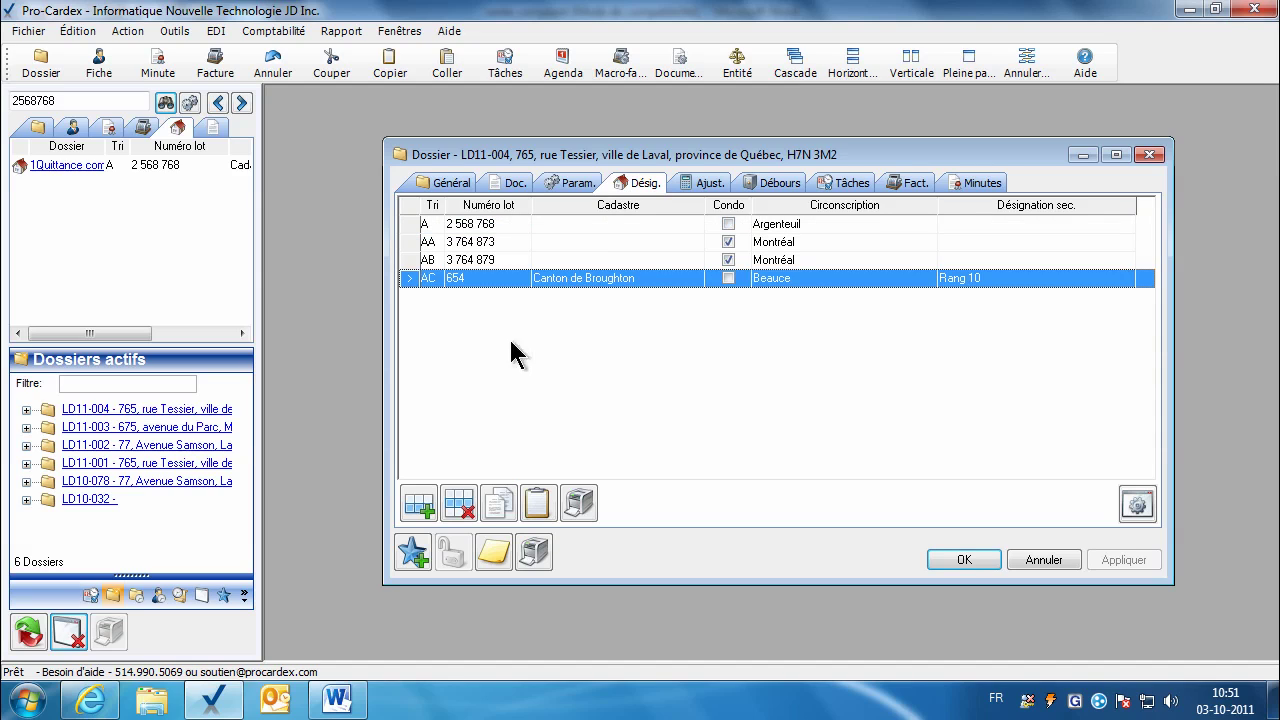
Step: Delete lot AC from LD11-004 and display the vente comptant.doc parameters
{"action": "left_click", "coordinate": [462, 512]}
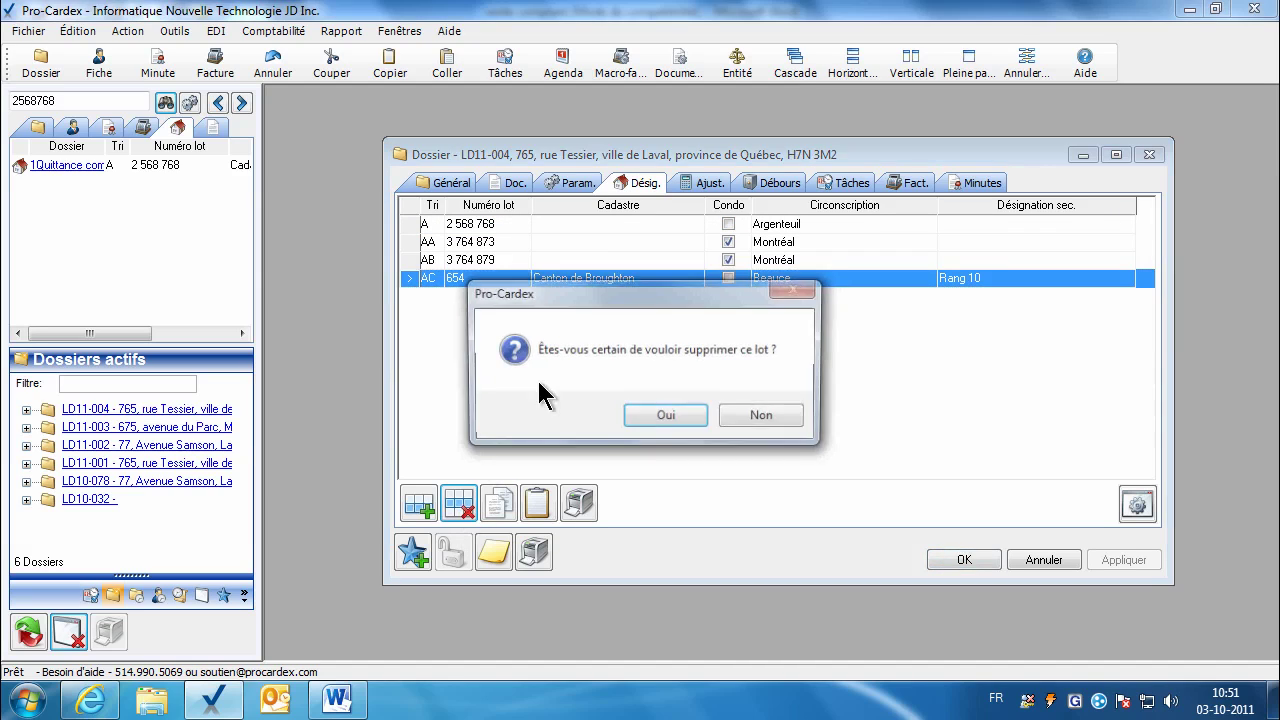
{"action": "left_click", "coordinate": [663, 417]}
{"action": "left_click", "coordinate": [498, 229]}
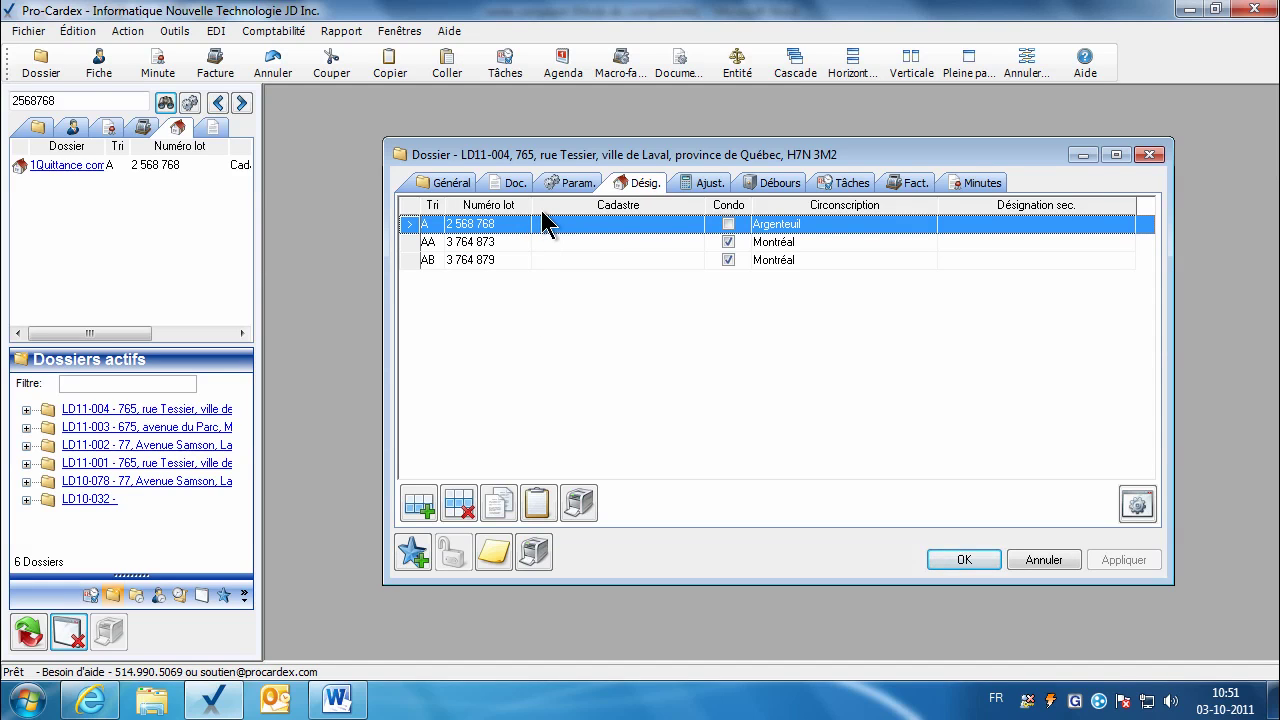
{"action": "left_click", "coordinate": [571, 184]}
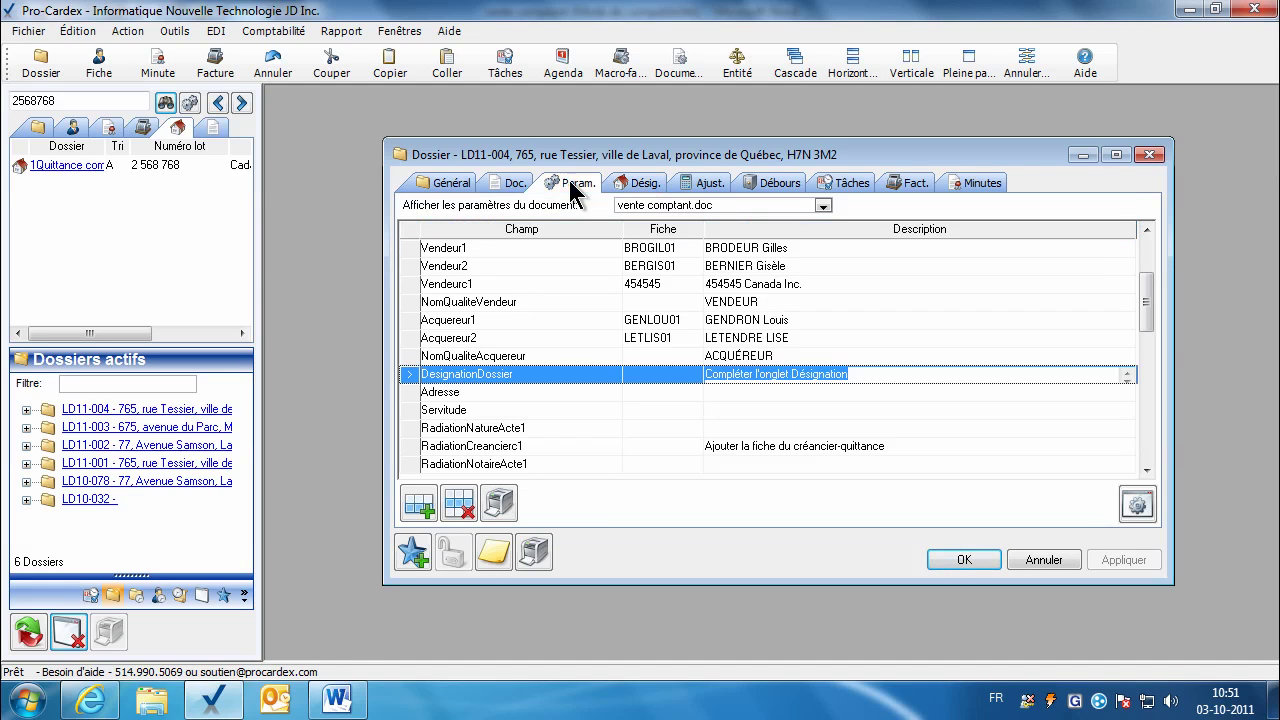
Step: Copy the dossier's address from the general information into the Adresse parameter
{"action": "left_click", "coordinate": [713, 394]}
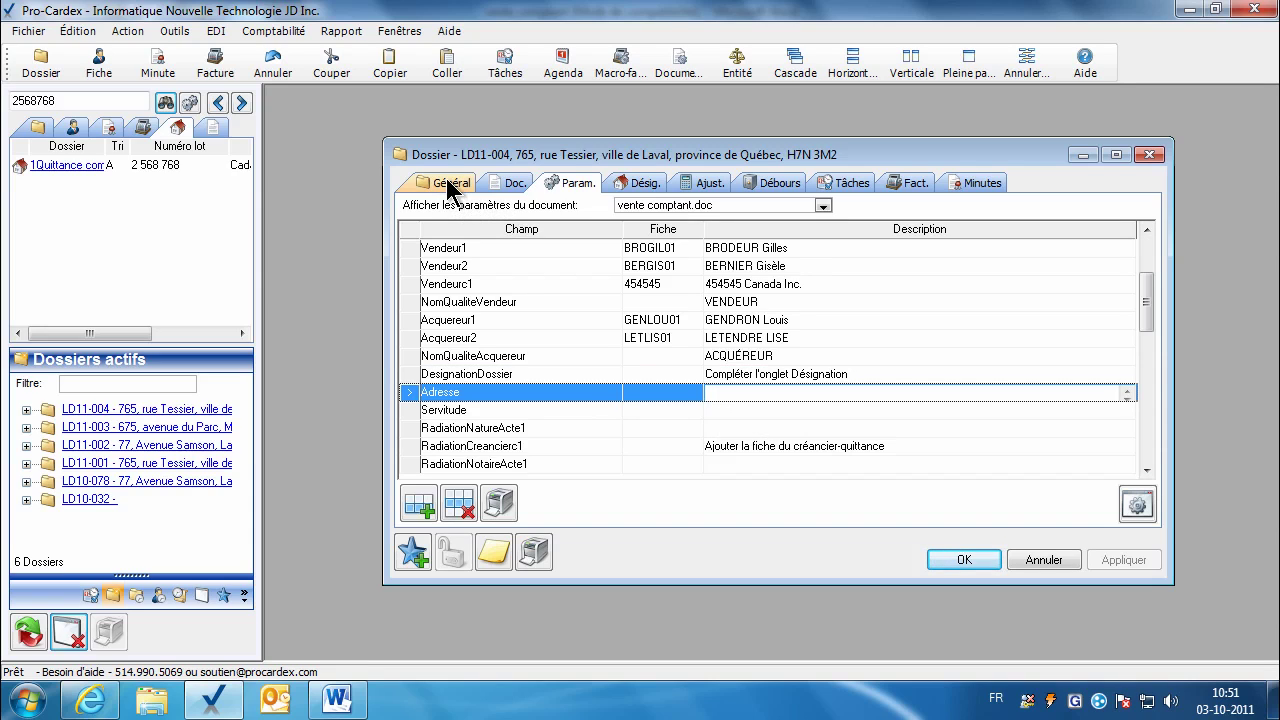
{"action": "left_click", "coordinate": [449, 186]}
{"action": "left_click", "coordinate": [526, 304]}
{"action": "key", "text": "ctrl+c"}
{"action": "right_click", "coordinate": [526, 304]}
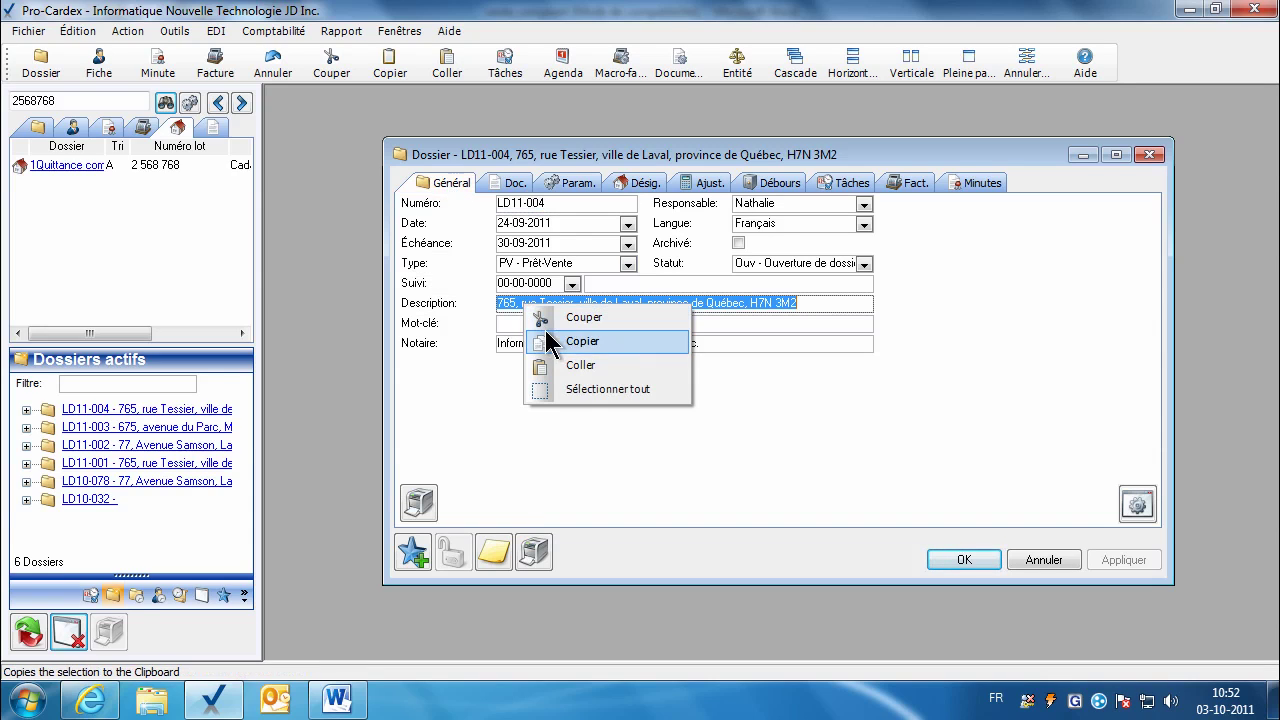
{"action": "left_click", "coordinate": [556, 339]}
{"action": "left_click", "coordinate": [579, 180]}
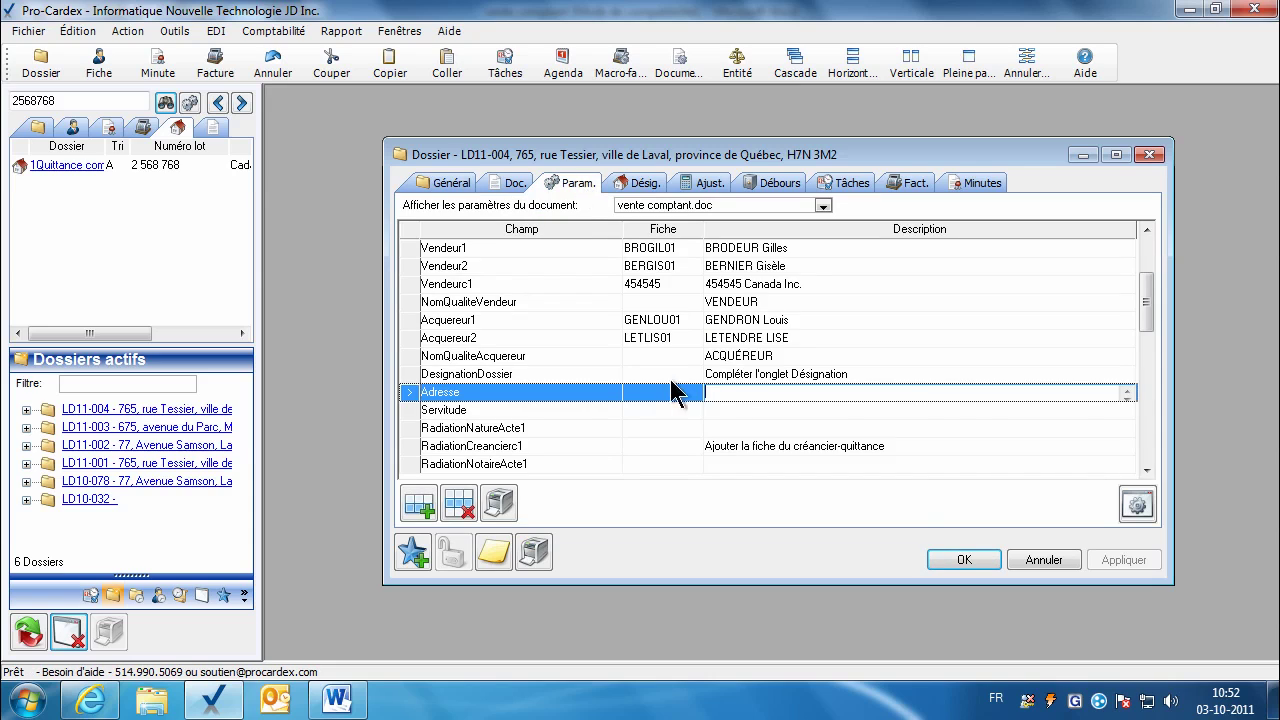
{"action": "right_click", "coordinate": [731, 392]}
{"action": "left_click", "coordinate": [742, 450]}
{"action": "key", "text": "Return"}
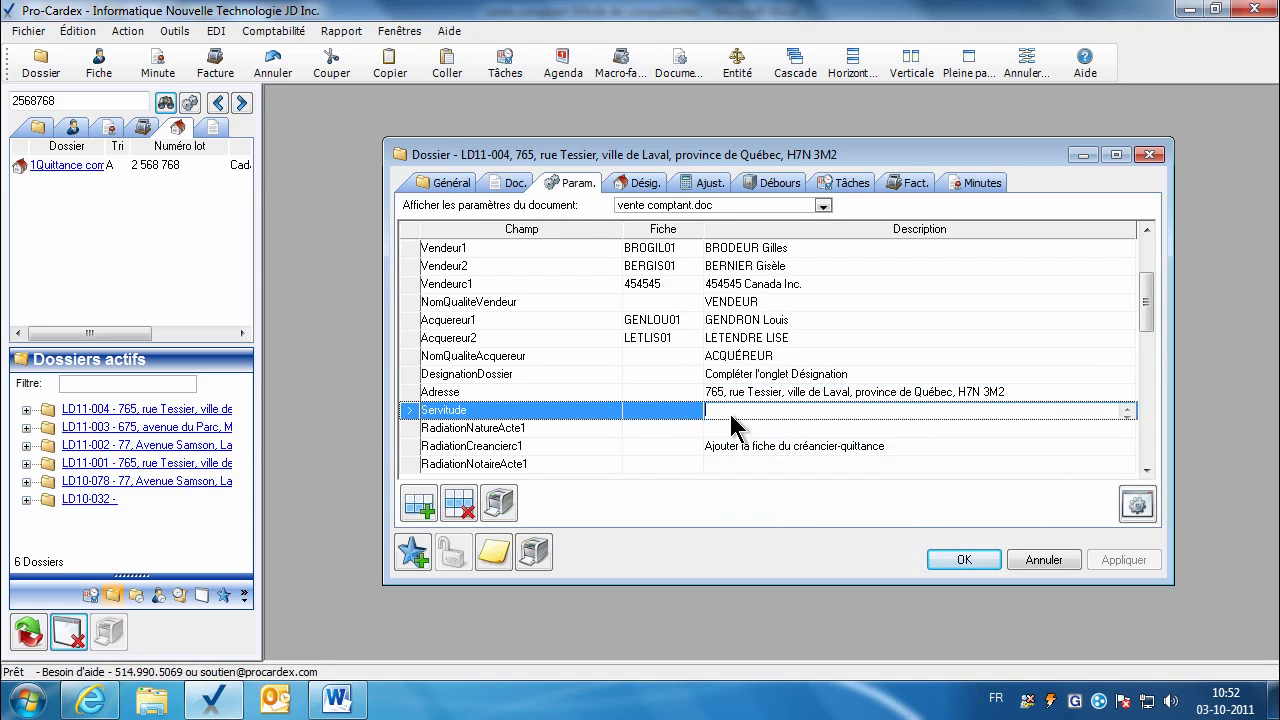
Step: Start a Servitude wording, check it in the larger editor, then delete the Servitude row
{"action": "left_click", "coordinate": [1112, 562]}
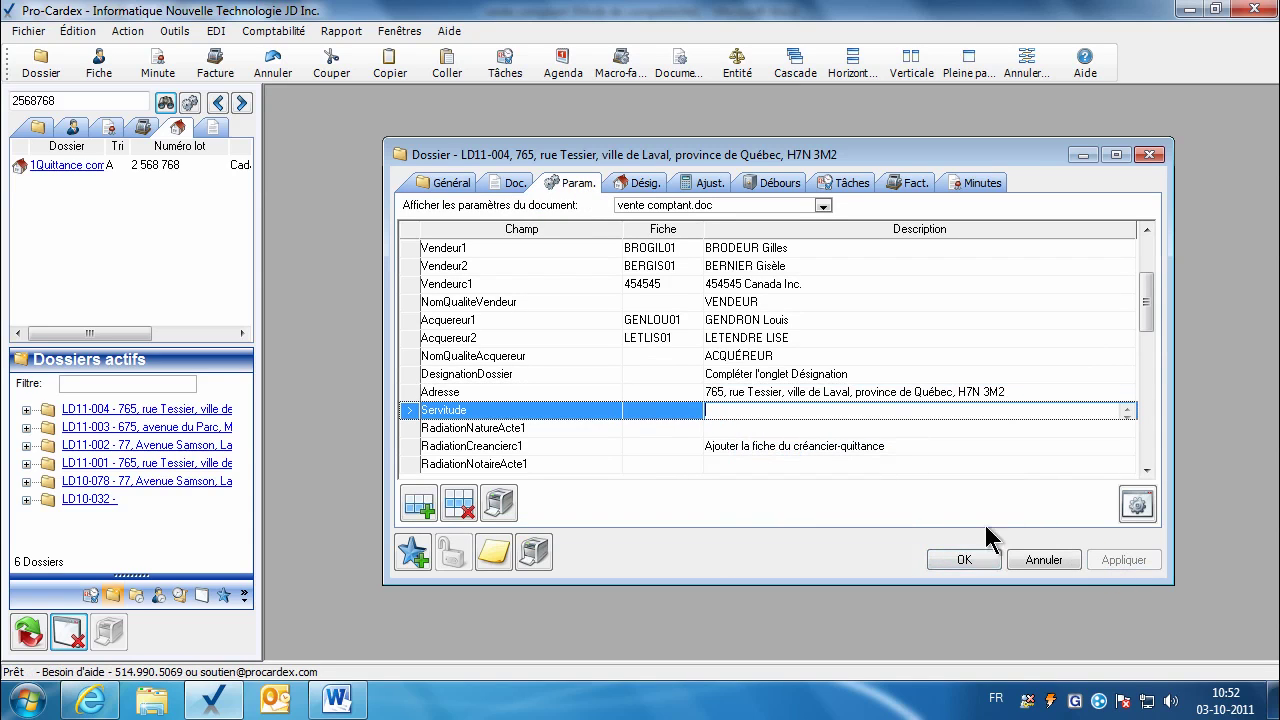
{"action": "left_click", "coordinate": [773, 413]}
{"action": "type", "text": "En faveur de...."}
{"action": "scroll", "coordinate": [773, 413], "scroll_direction": "up", "scroll_amount": 1}
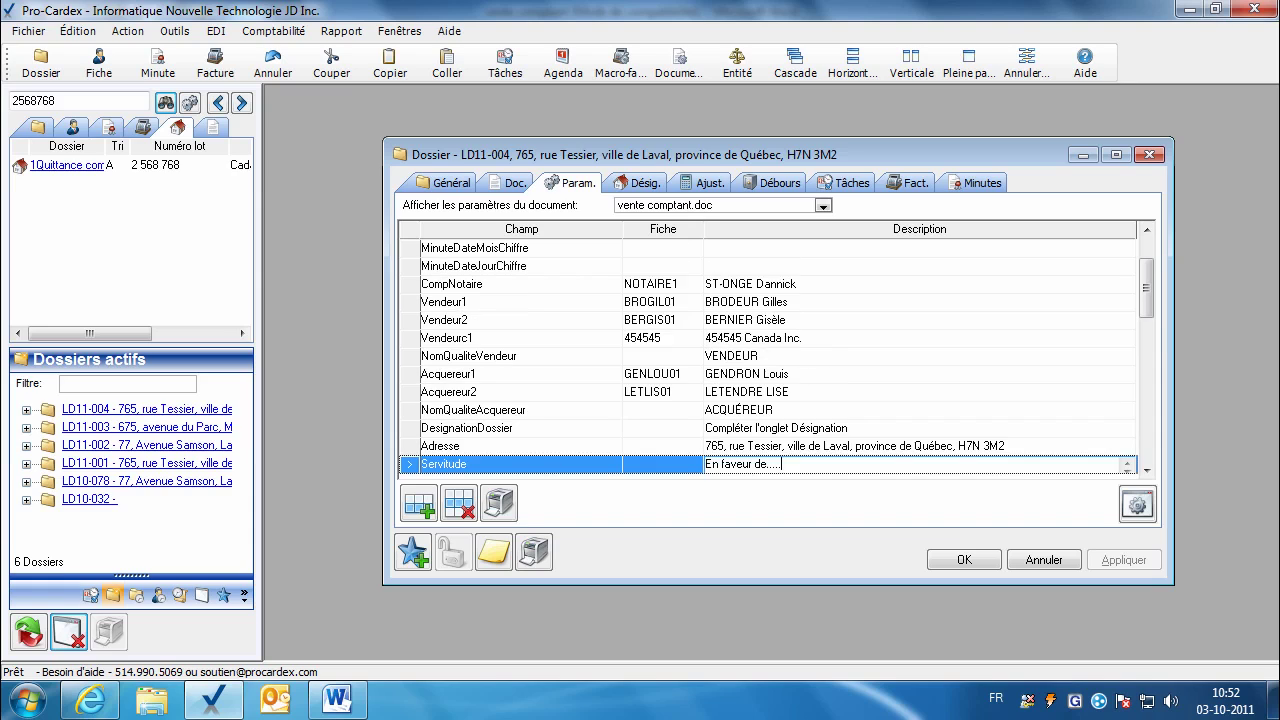
{"action": "double_click", "coordinate": [773, 470]}
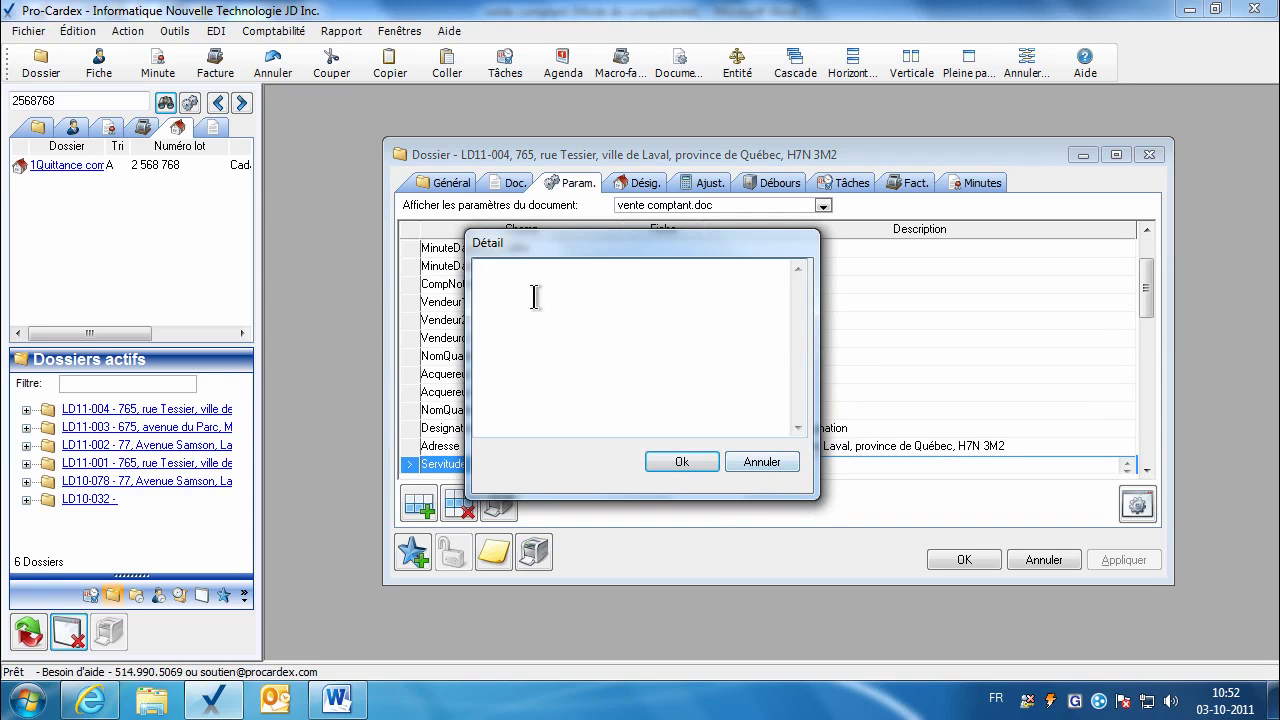
{"action": "left_click", "coordinate": [677, 463]}
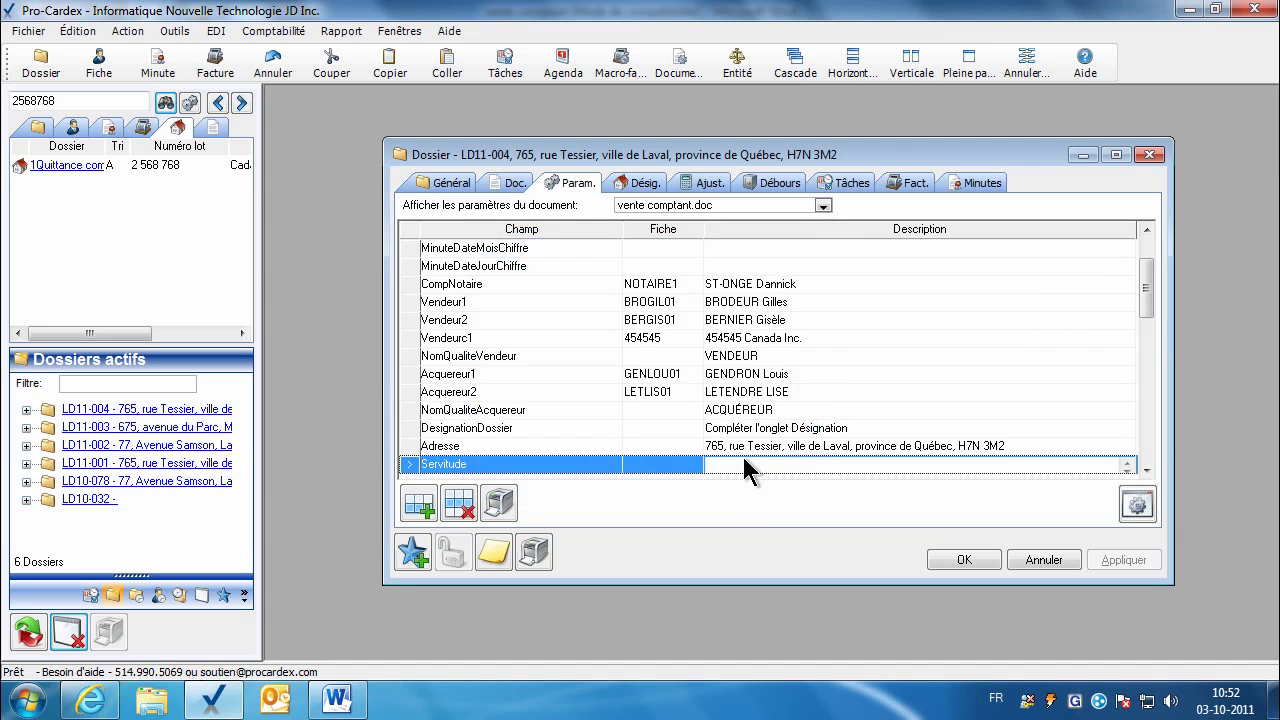
{"action": "left_click", "coordinate": [1136, 504]}
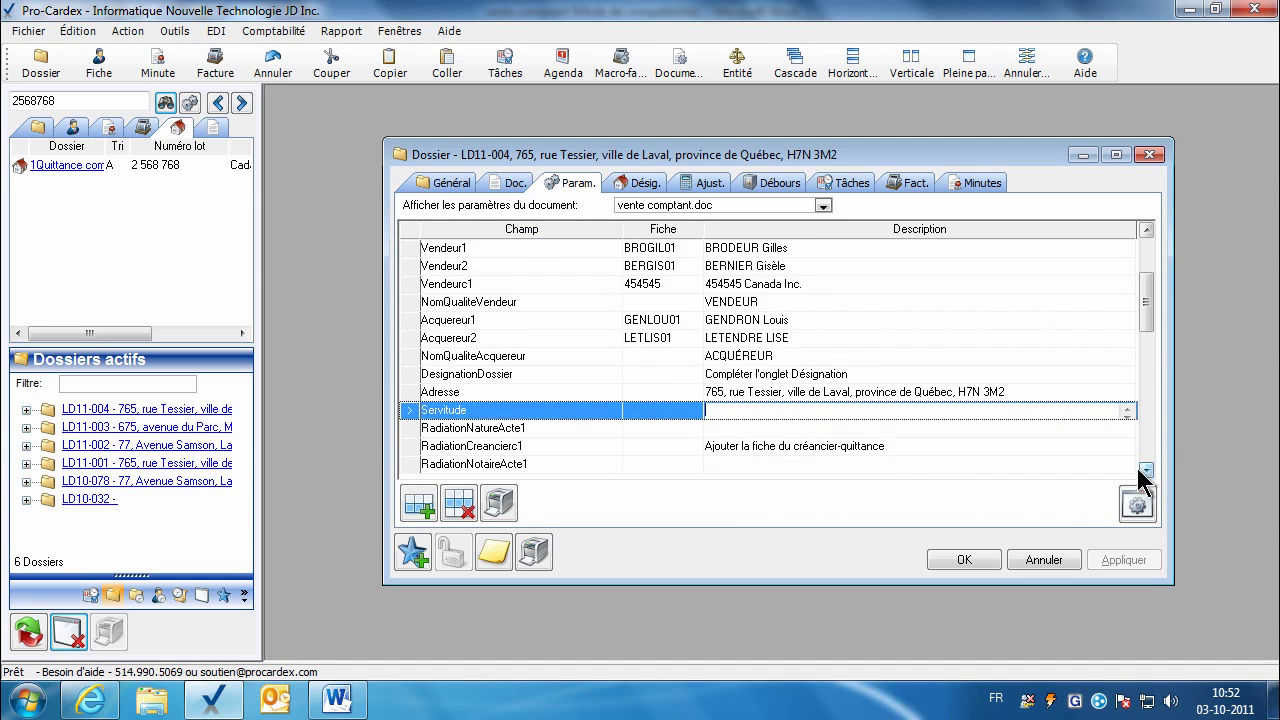
{"action": "left_click", "coordinate": [712, 428]}
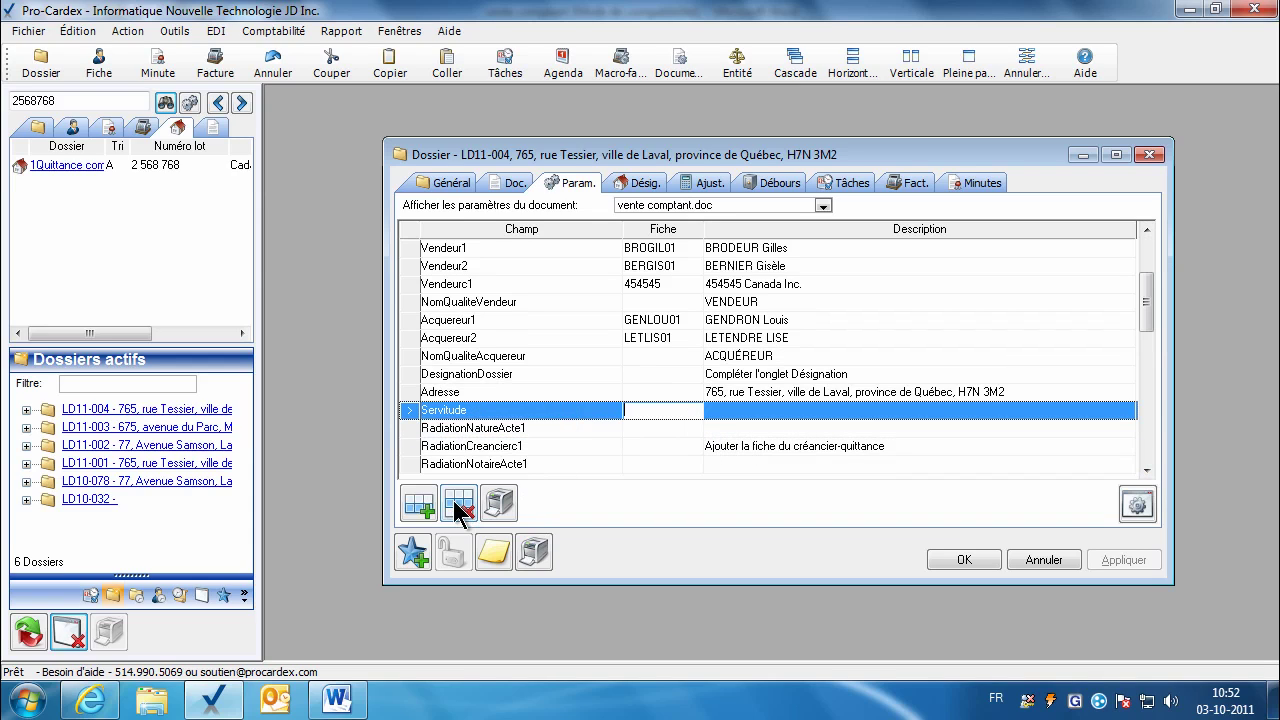
{"action": "left_click", "coordinate": [459, 503]}
Step: Enter hypothèque as the first radiation's nature and search the contacts for bmo
{"action": "left_click", "coordinate": [745, 416]}
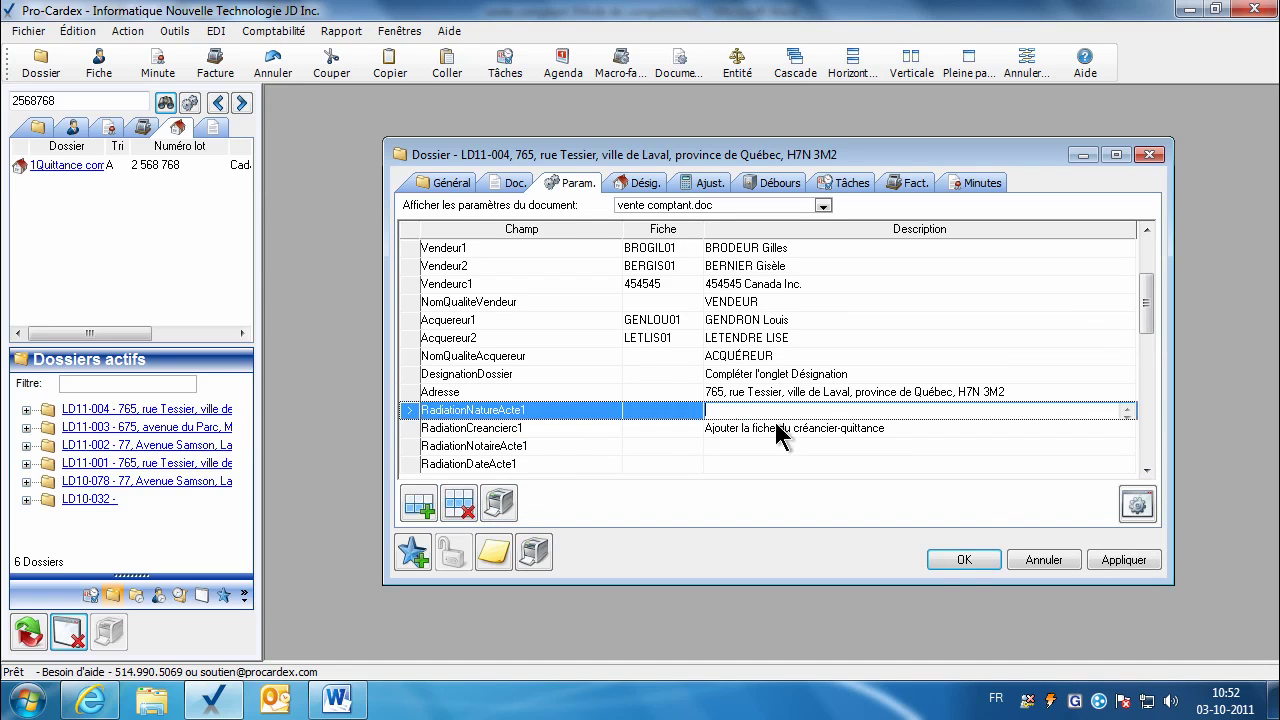
{"action": "scroll", "coordinate": [1148, 477], "scroll_direction": "down", "scroll_amount": 1}
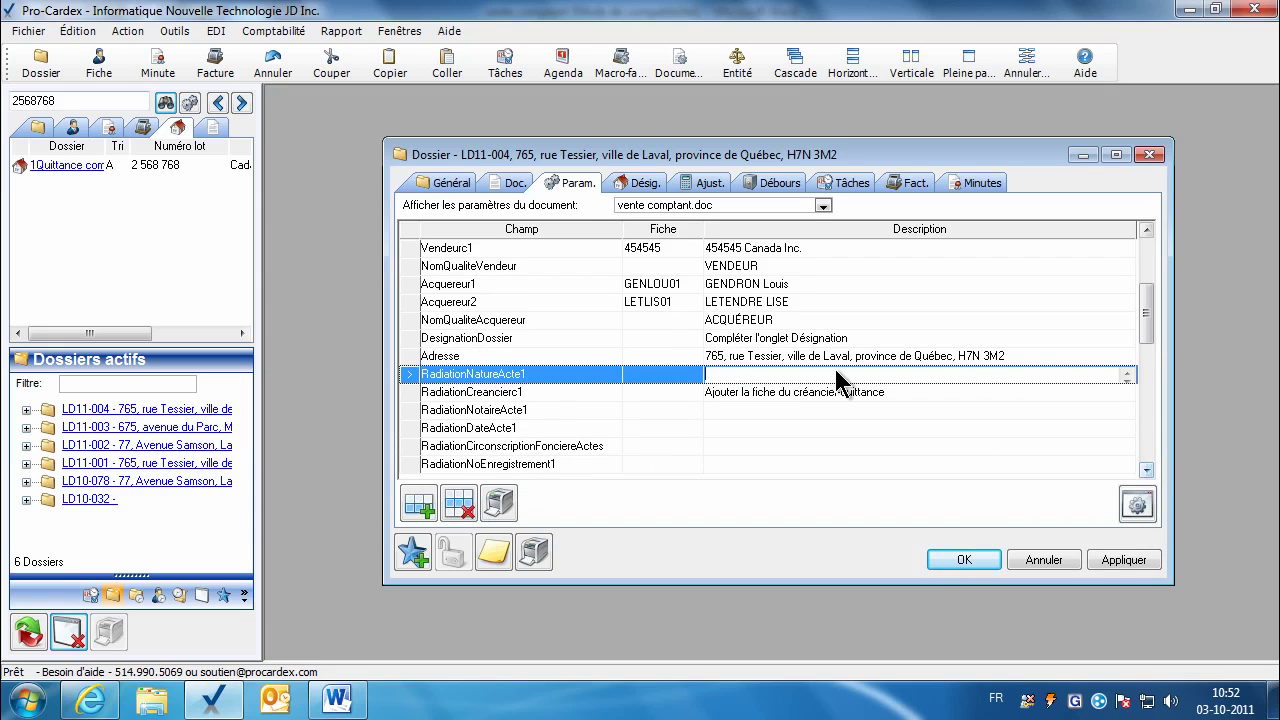
{"action": "type", "text": "hypothèque"}
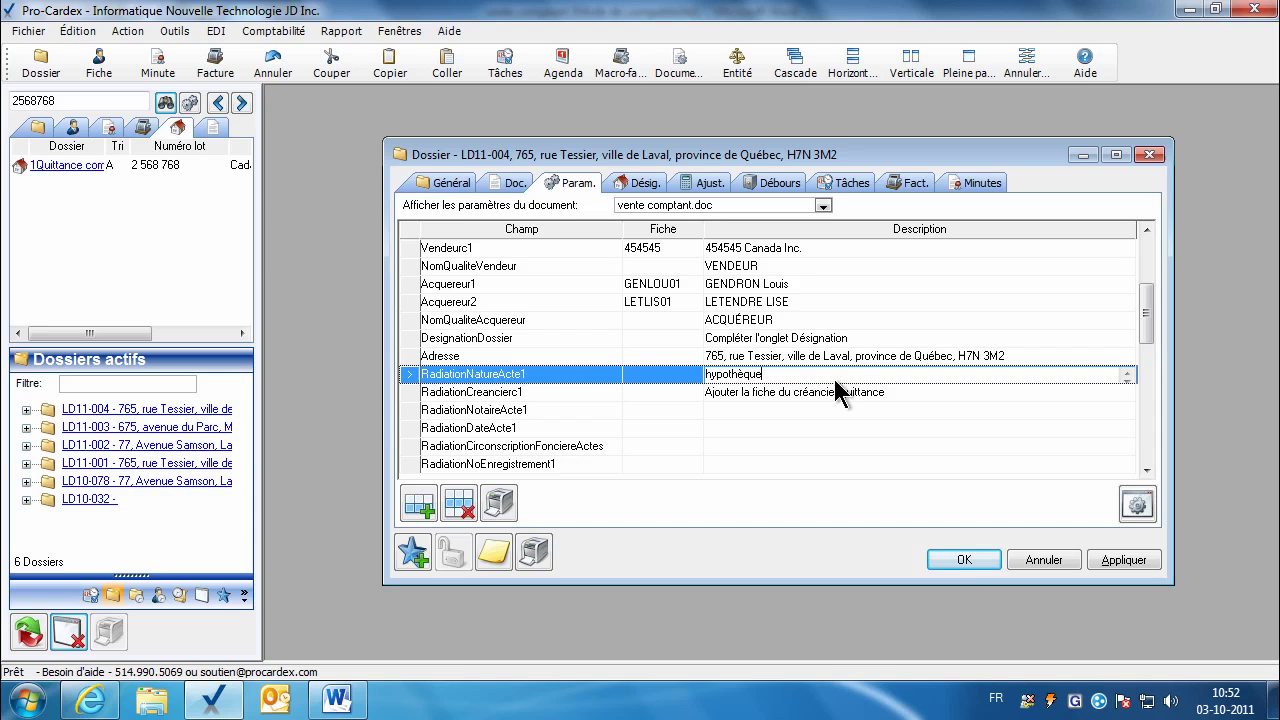
{"action": "left_click", "coordinate": [836, 392]}
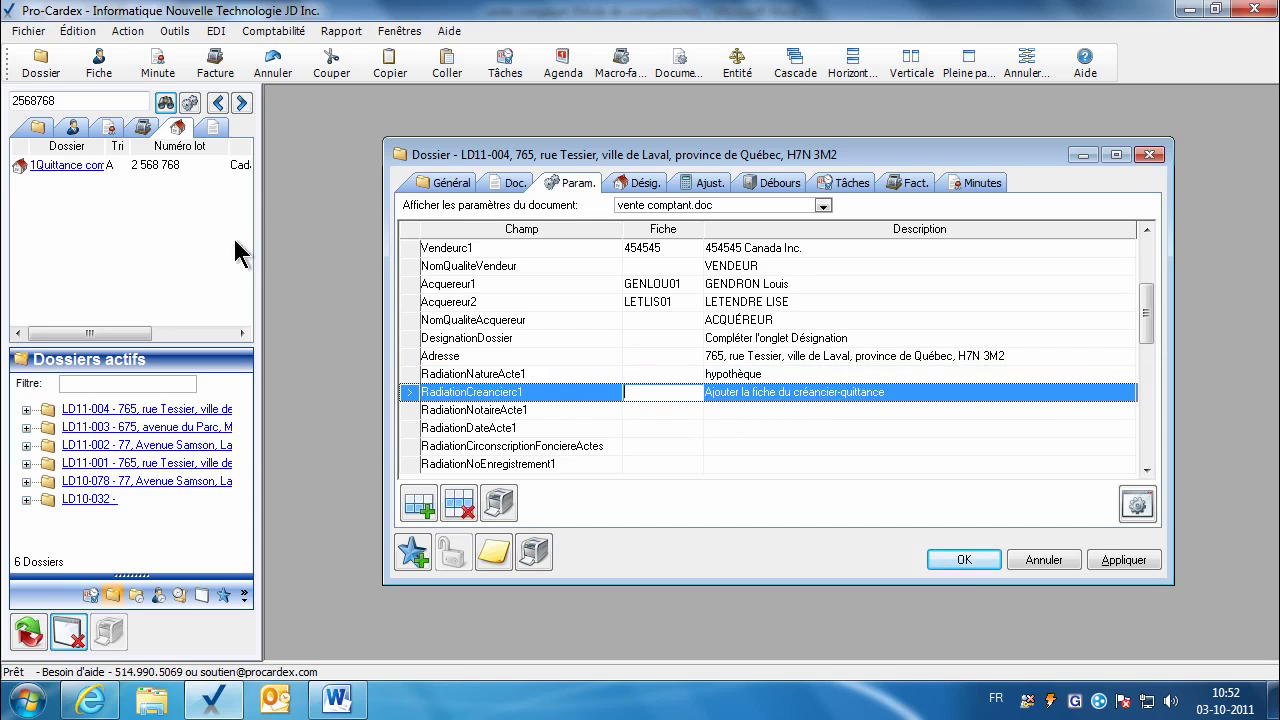
{"action": "left_click", "coordinate": [74, 130]}
{"action": "type", "text": "bmo"}
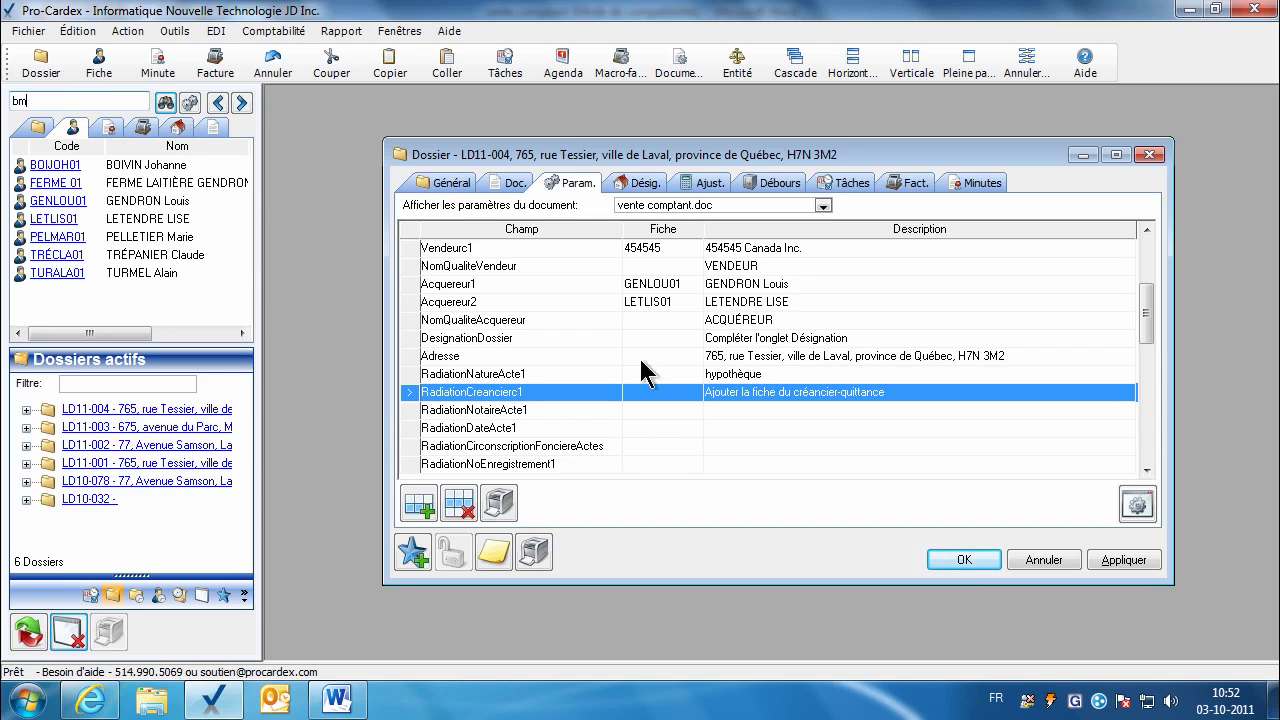
{"action": "key", "text": "Return"}
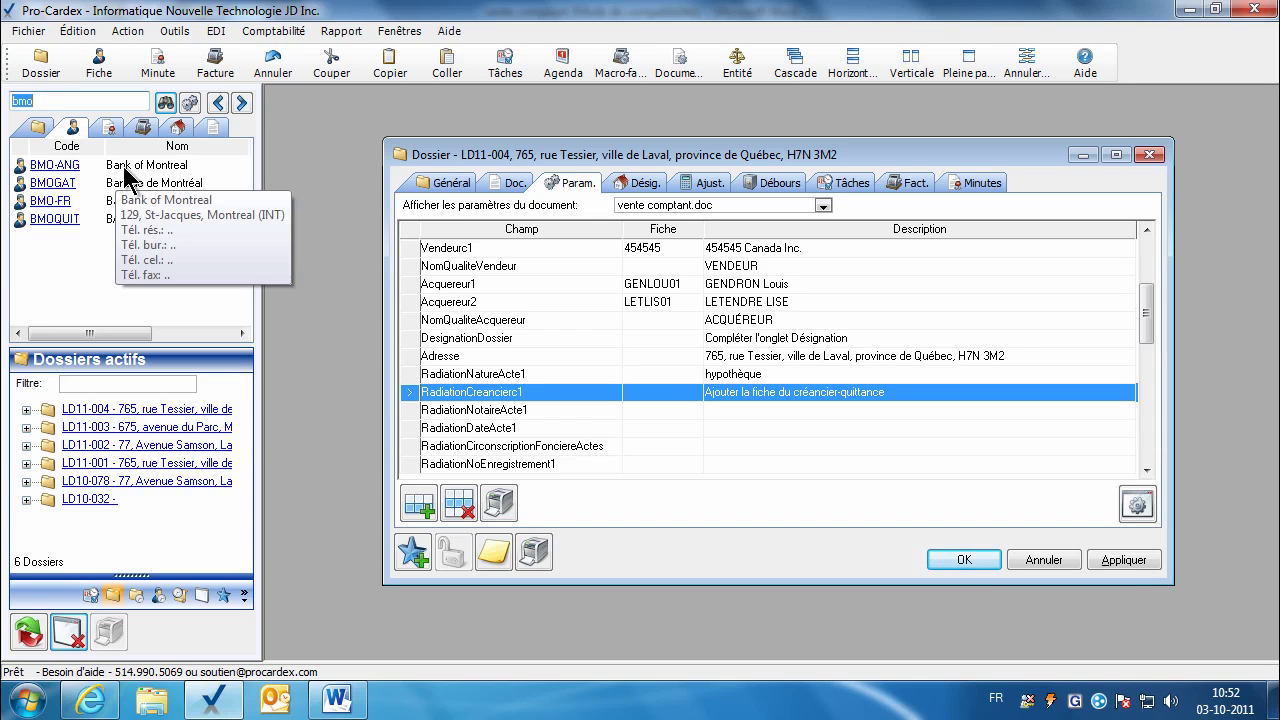
Step: Assign the French Banque de Montréal contact BMO-FR as the first radiation creditor
{"action": "left_click_drag", "start_coordinate": [70, 172], "coordinate": [626, 392]}
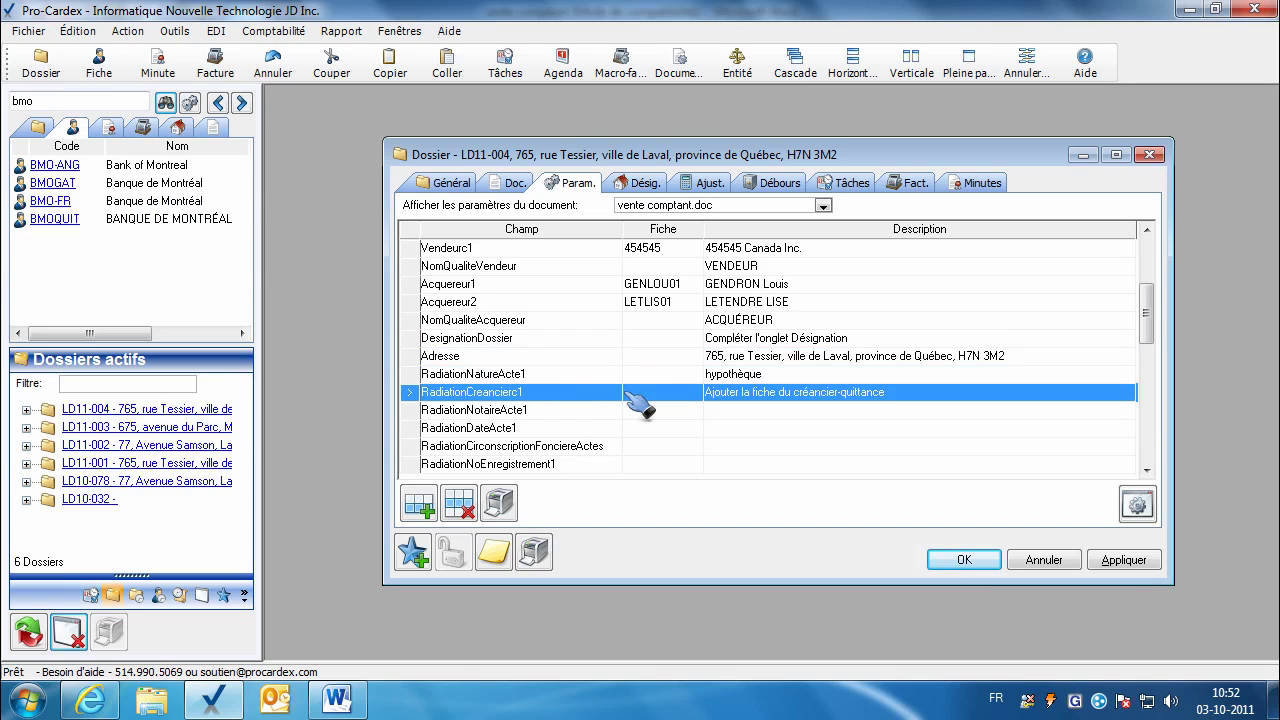
{"action": "left_click", "coordinate": [748, 404]}
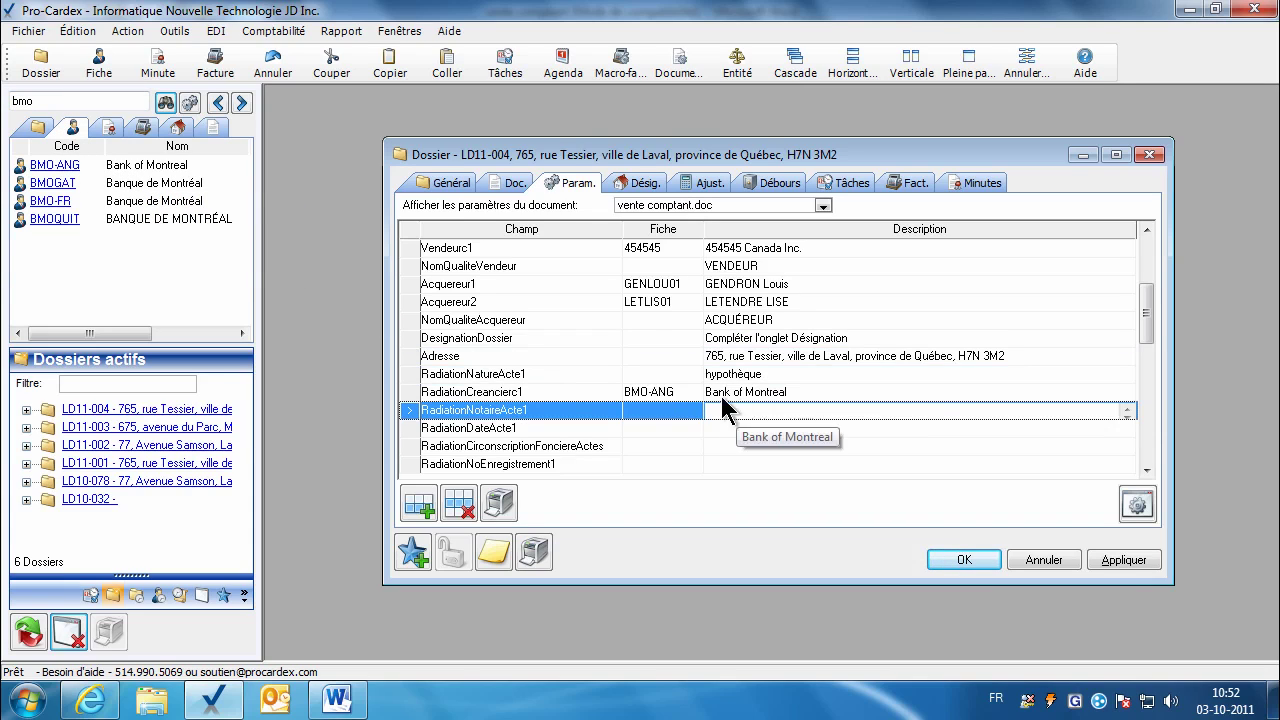
{"action": "left_click", "coordinate": [690, 394]}
{"action": "mouse_move", "coordinate": [130, 193]}
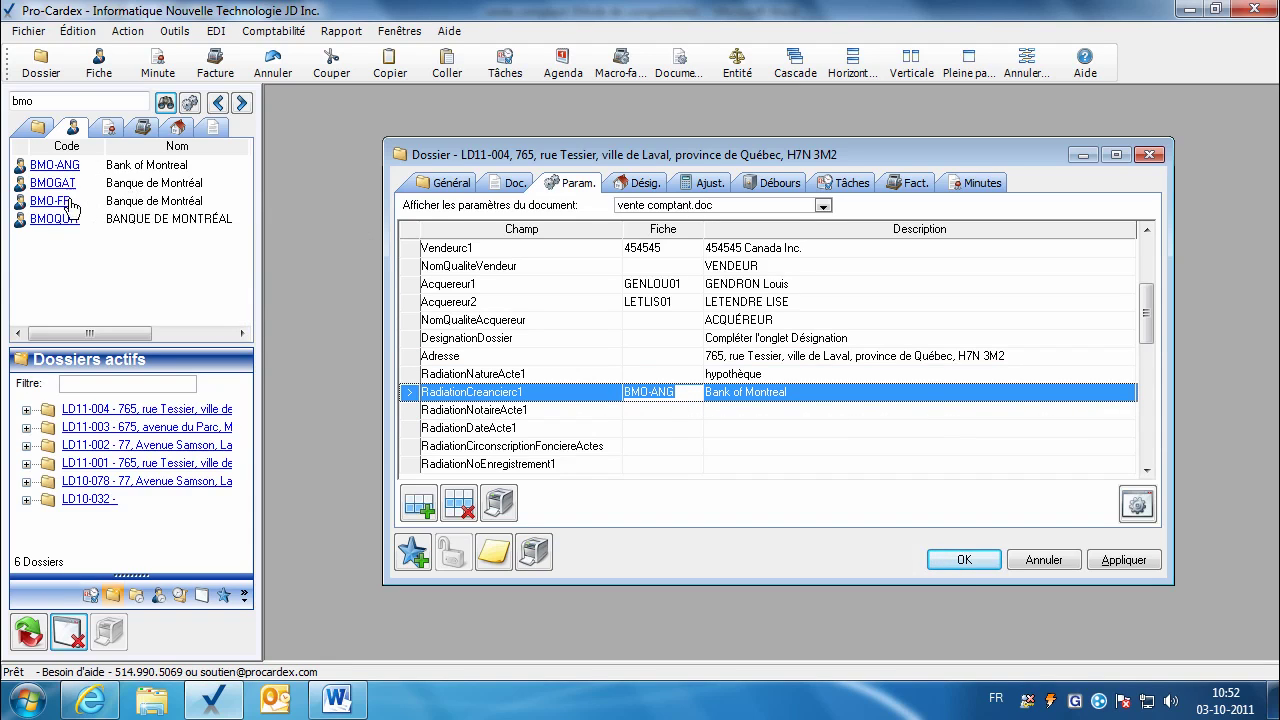
{"action": "left_click_drag", "start_coordinate": [61, 203], "coordinate": [643, 397]}
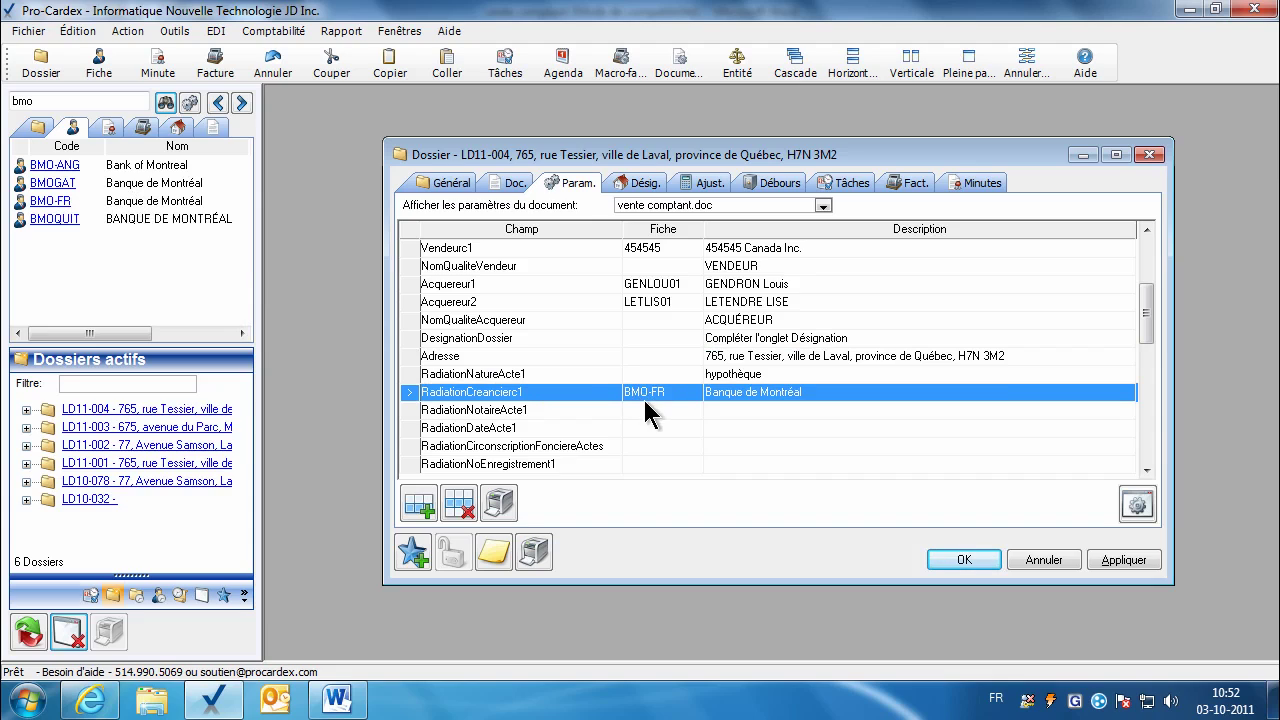
{"action": "left_click", "coordinate": [649, 406]}
Step: Enter the first radiation's notary name, date 02-07-2010, division Montréal and registration 10 763 763
{"action": "left_click", "coordinate": [730, 410]}
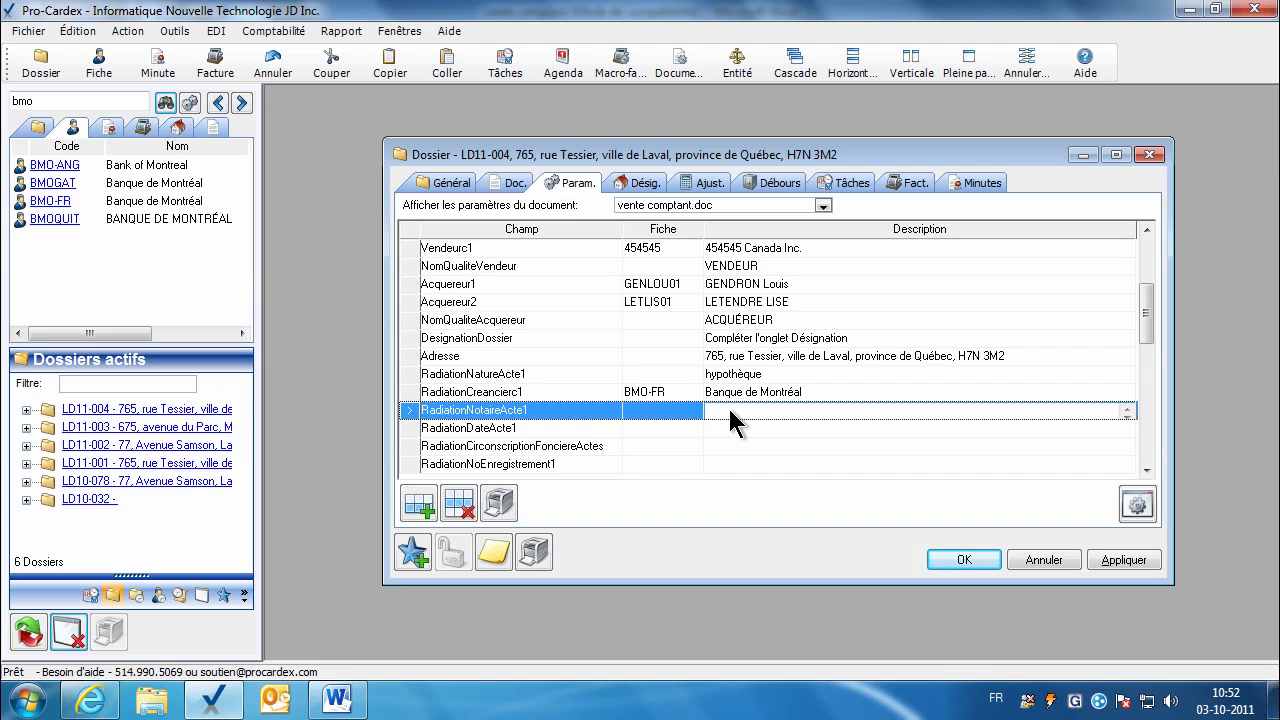
{"action": "key", "text": "Return"}
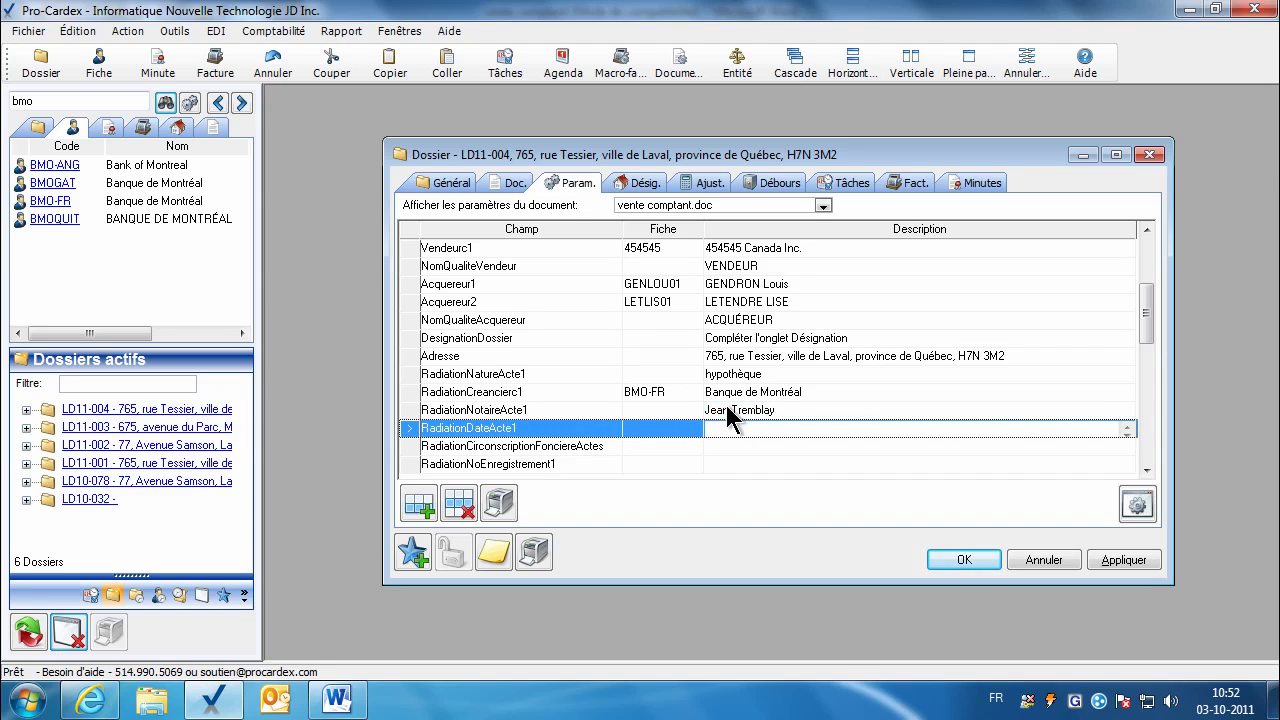
{"action": "type", "text": "2 juillet deux mille dix (02"}
{"action": "type", "text": "-07"}
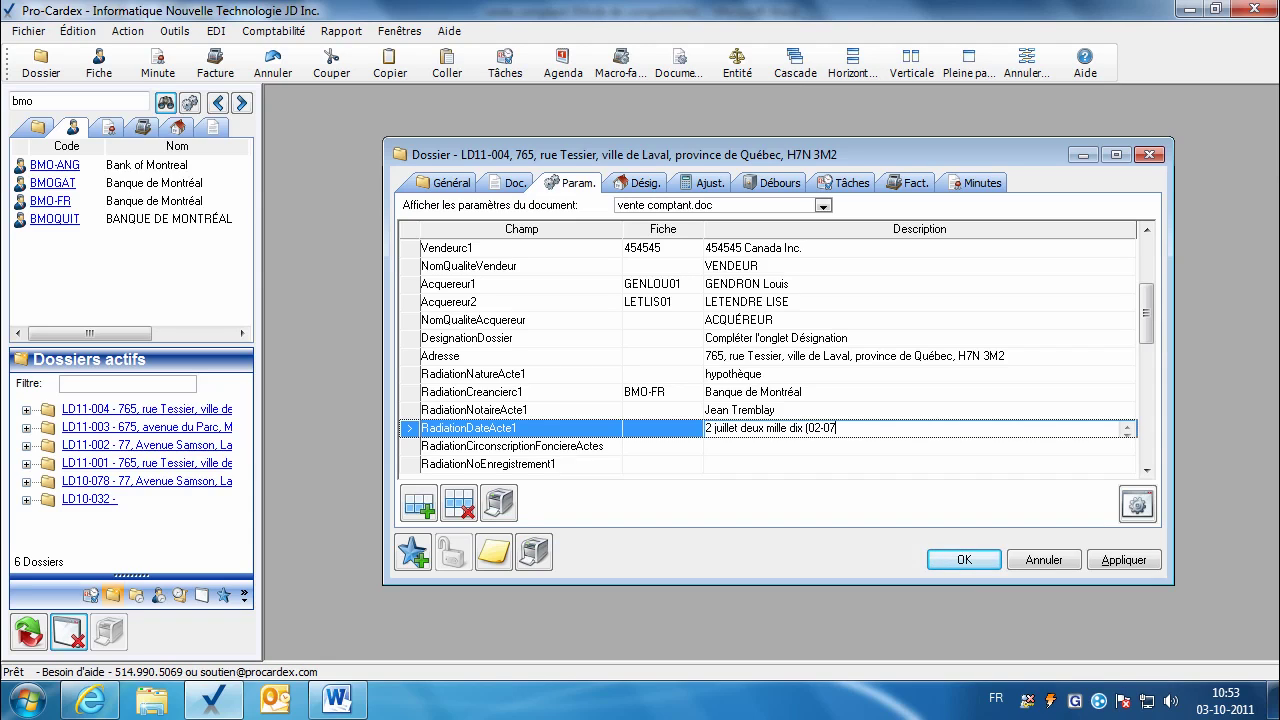
{"action": "type", "text": "-2010"}
{"action": "left_click", "coordinate": [758, 448]}
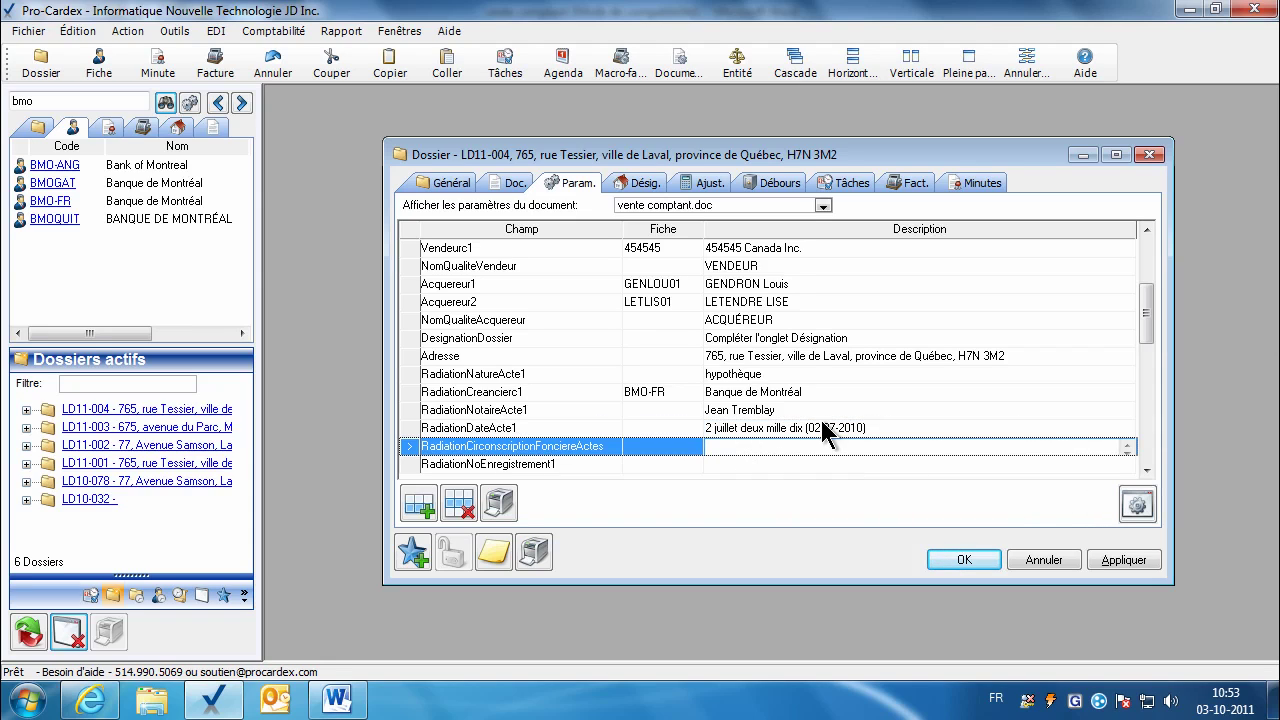
{"action": "type", "text": "Mongtréal"}
{"action": "left_click", "coordinate": [764, 462]}
{"action": "type", "text": "10 763"}
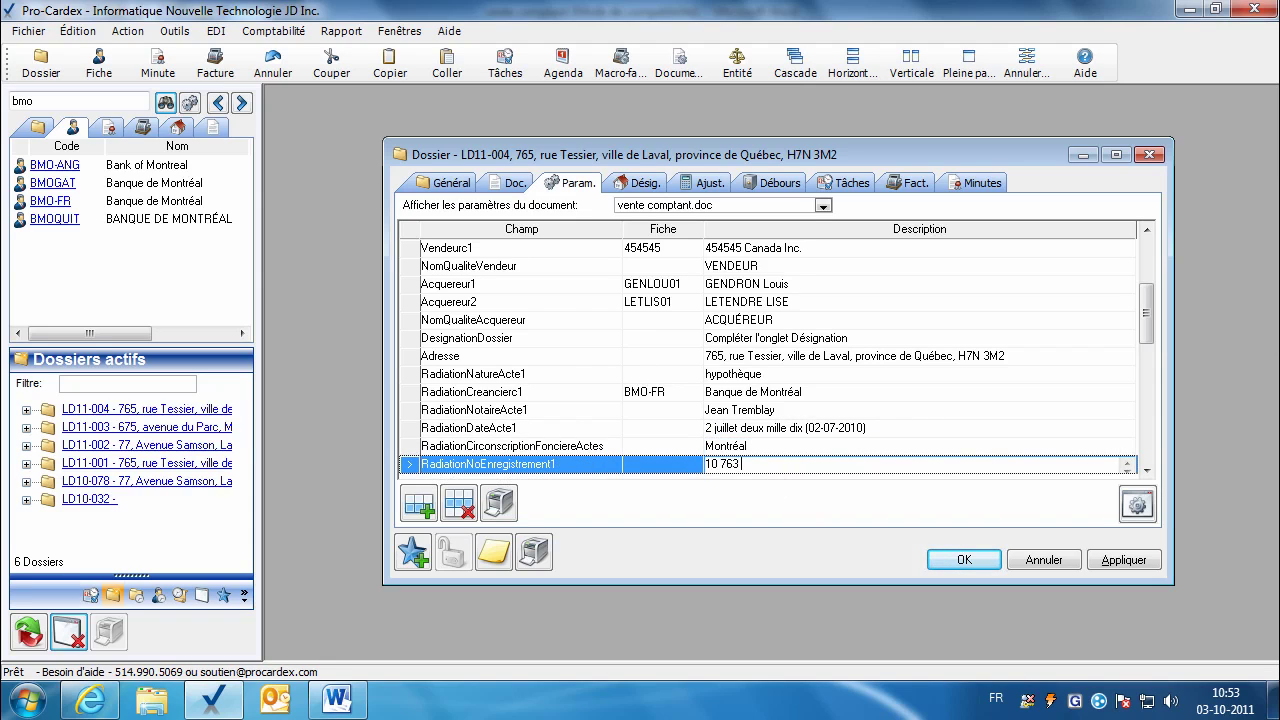
{"action": "type", "text": " 763"}
Step: Delete the RadiationNatureActe2 and RadiationCreancierc2 rows
{"action": "scroll", "coordinate": [799, 472], "scroll_direction": "down", "scroll_amount": 2}
{"action": "left_click", "coordinate": [590, 376]}
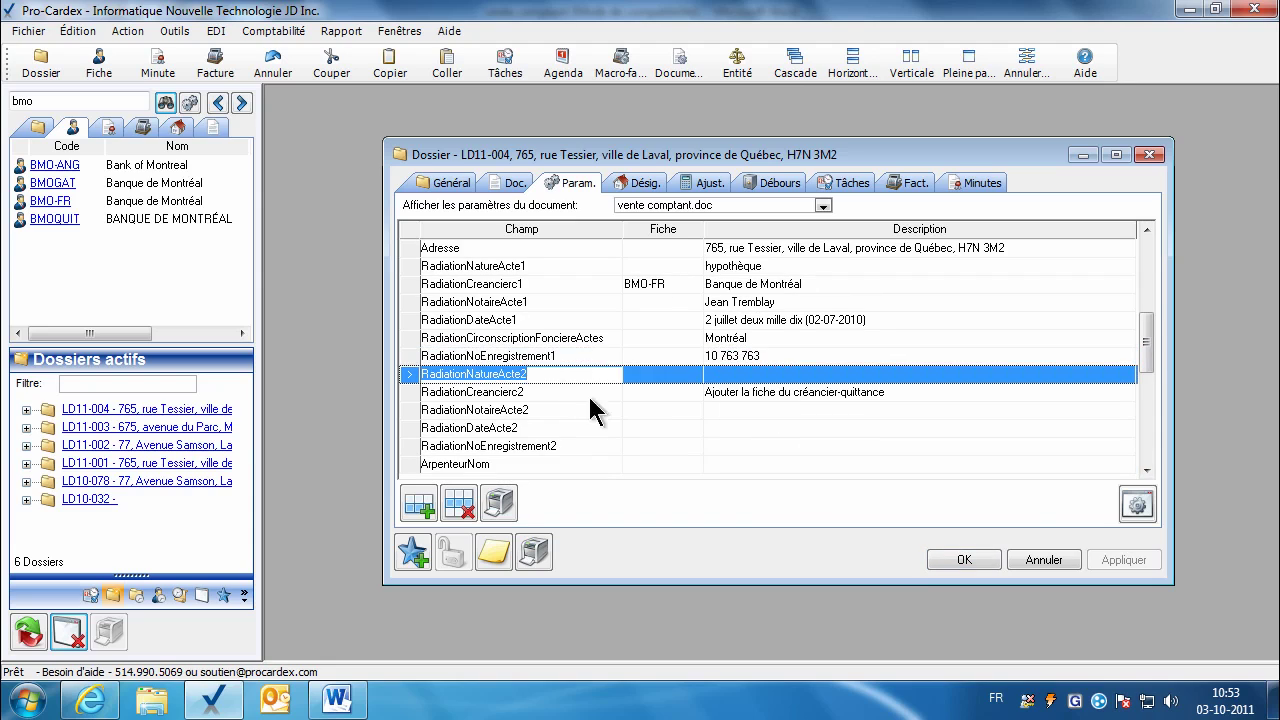
{"action": "left_click", "coordinate": [459, 504]}
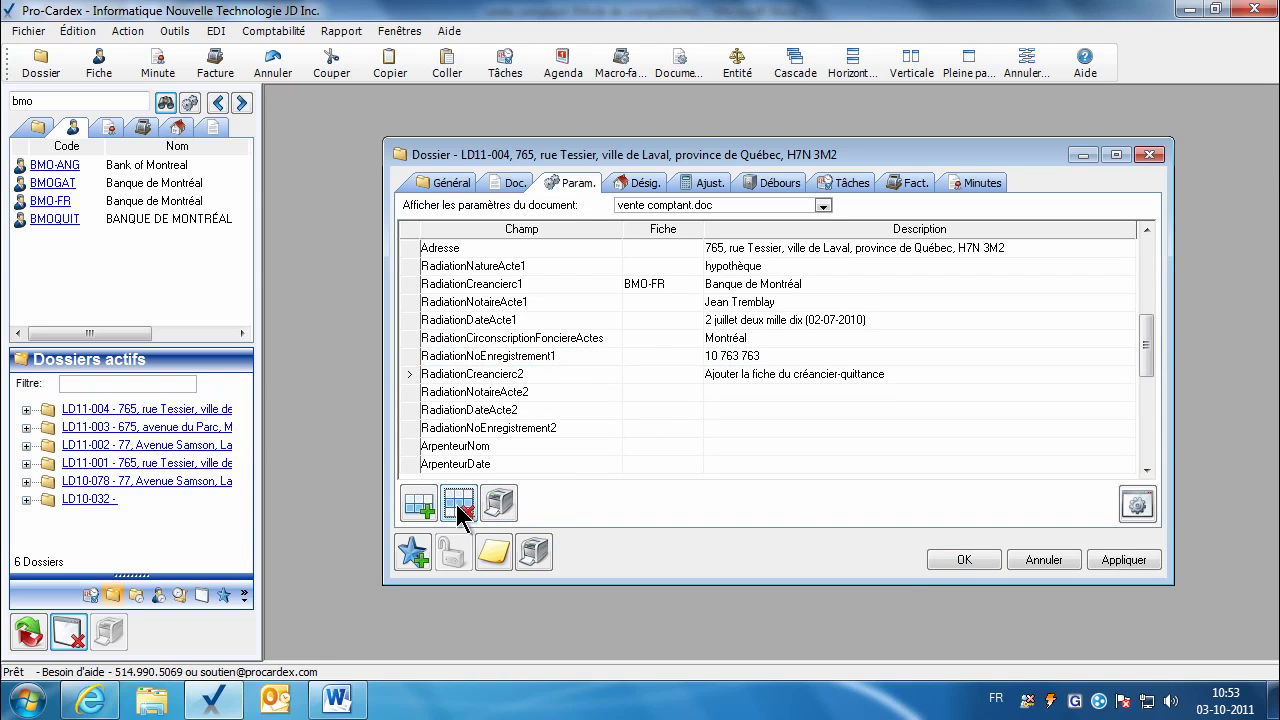
{"action": "left_click", "coordinate": [456, 504]}
{"action": "left_click", "coordinate": [494, 376]}
Step: Delete the RadiationNotaireActe2, RadiationDateActe2 and RadiationNoEnregistrement2 rows
{"action": "left_click", "coordinate": [459, 504]}
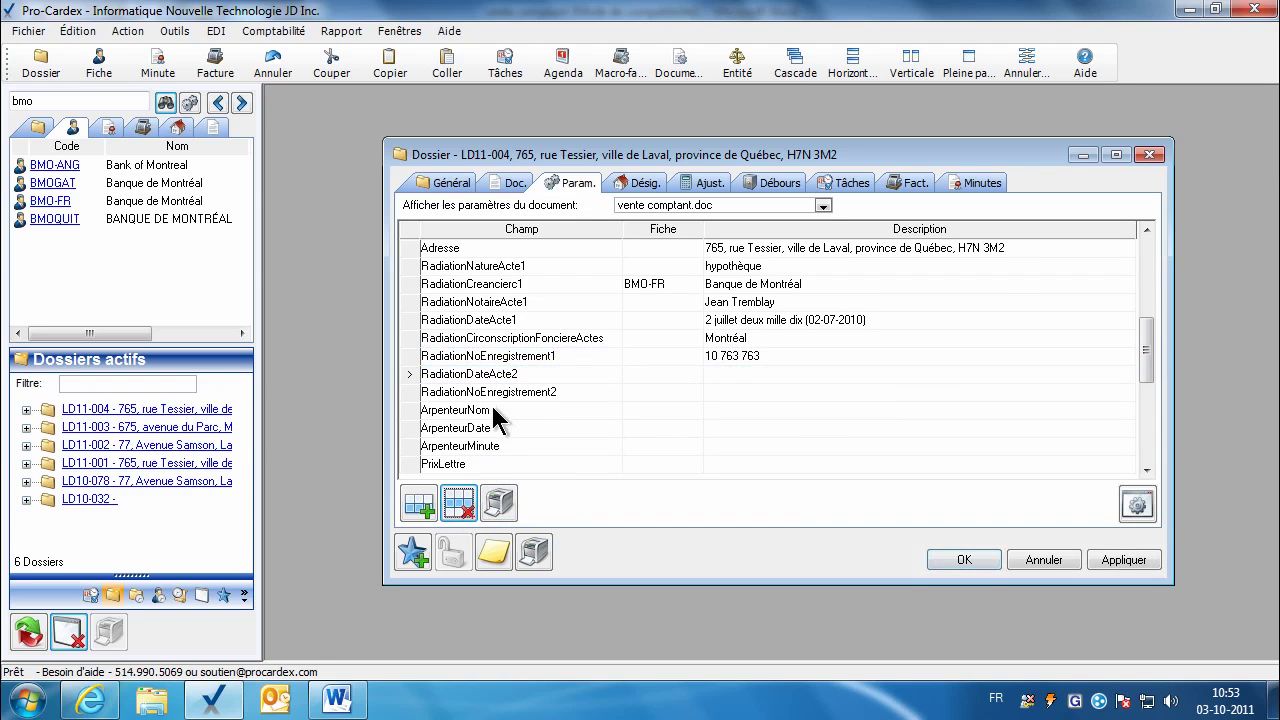
{"action": "left_click", "coordinate": [500, 376]}
{"action": "left_click", "coordinate": [459, 504]}
{"action": "left_click", "coordinate": [505, 375]}
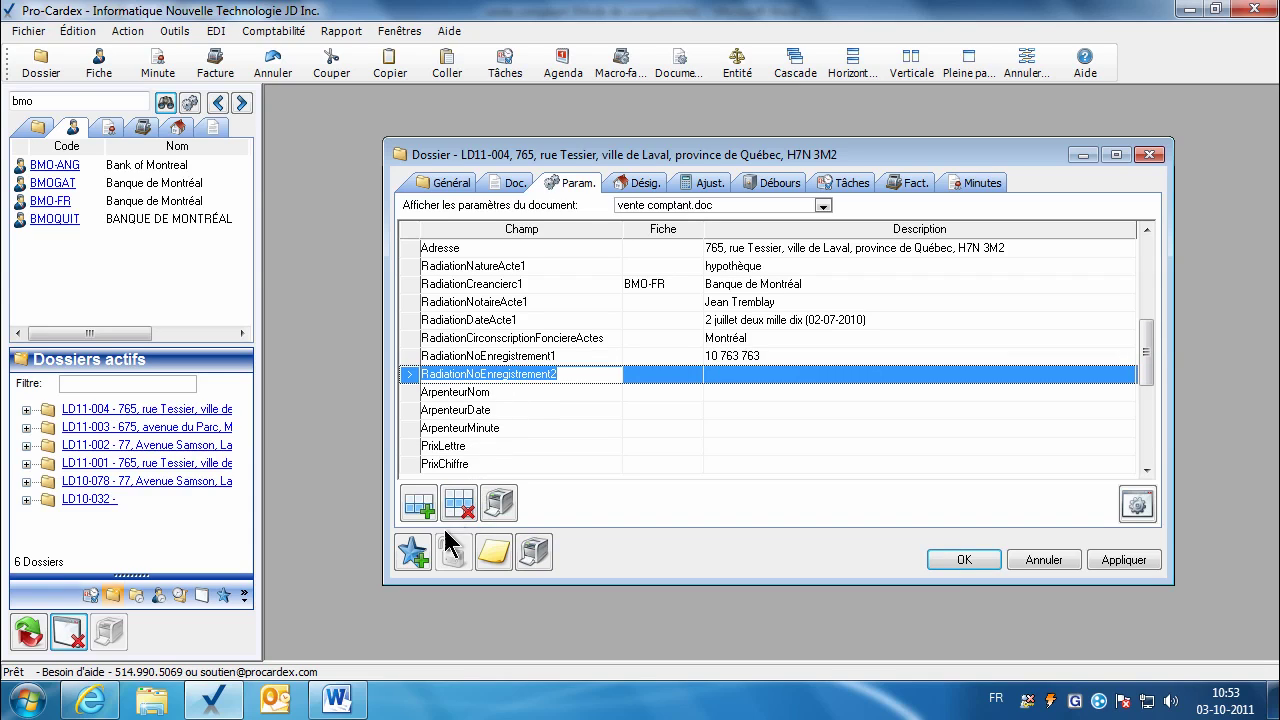
{"action": "left_click", "coordinate": [459, 504]}
Step: Enter the surveyor's name, date 1er septembre deux mille onze and minute 3654, then apply
{"action": "left_click", "coordinate": [729, 377]}
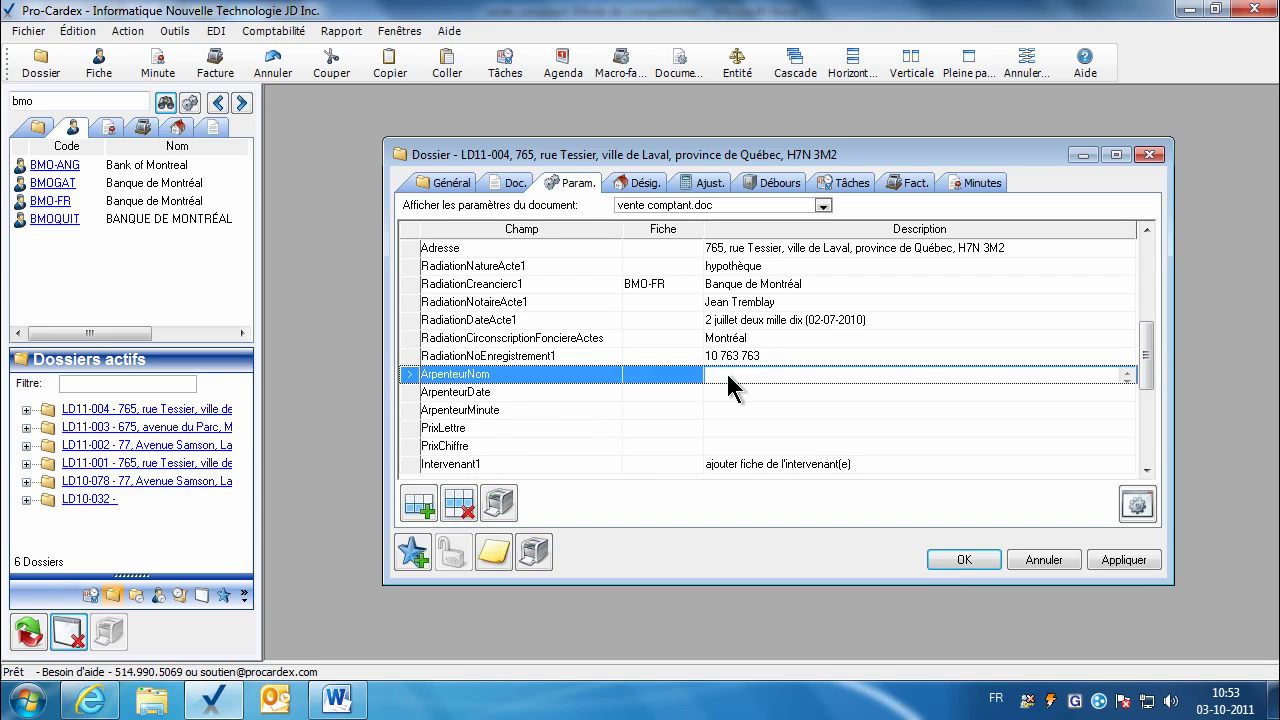
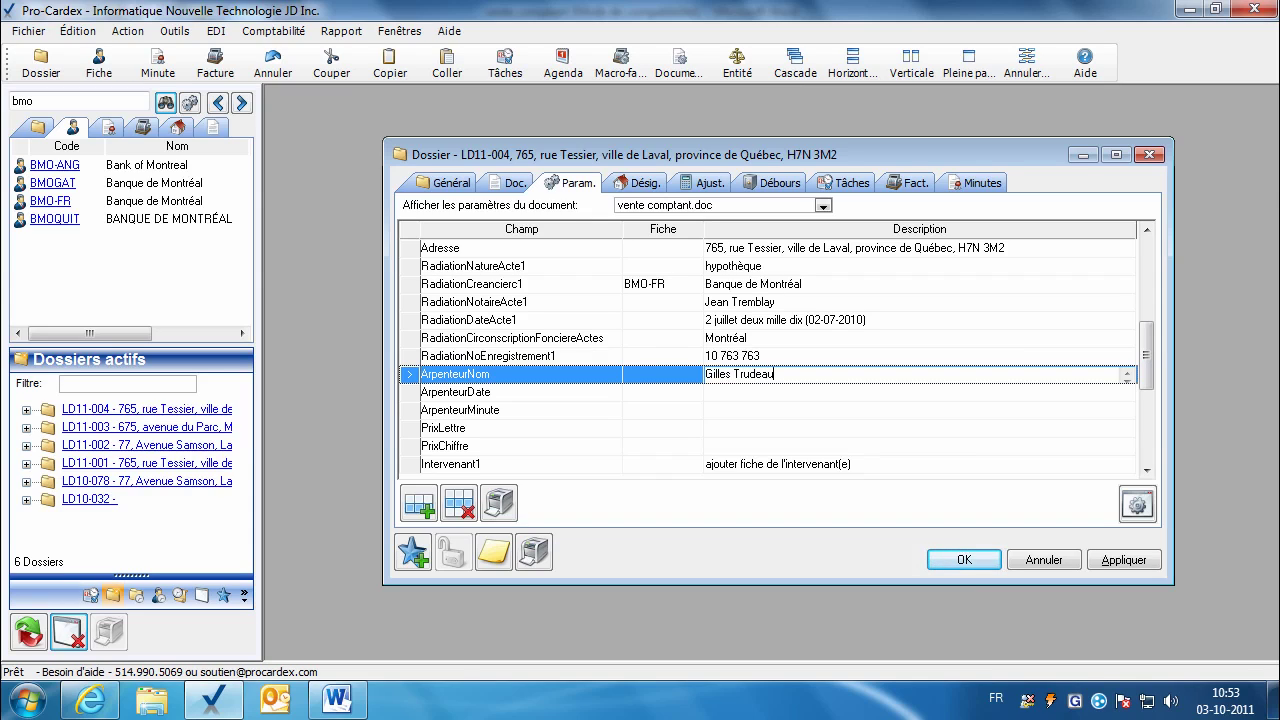
{"action": "key", "text": "Return"}
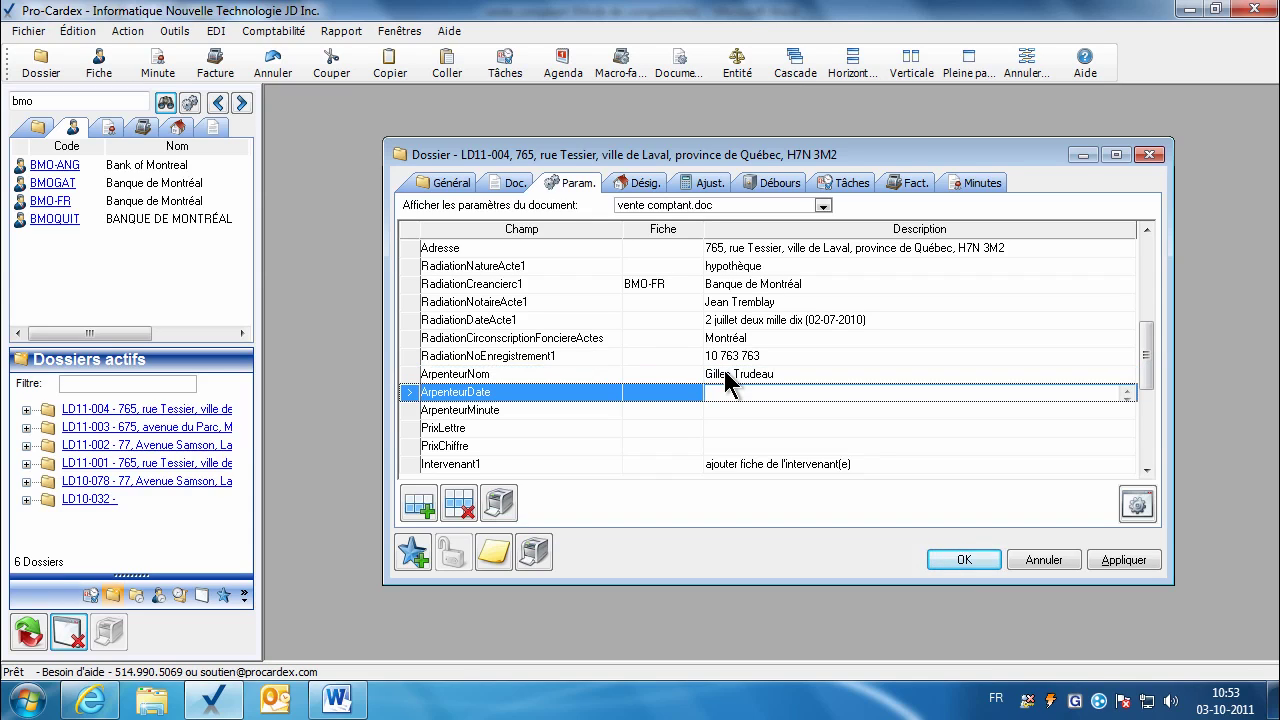
{"action": "type", "text": "1er septembre deux mille onze"}
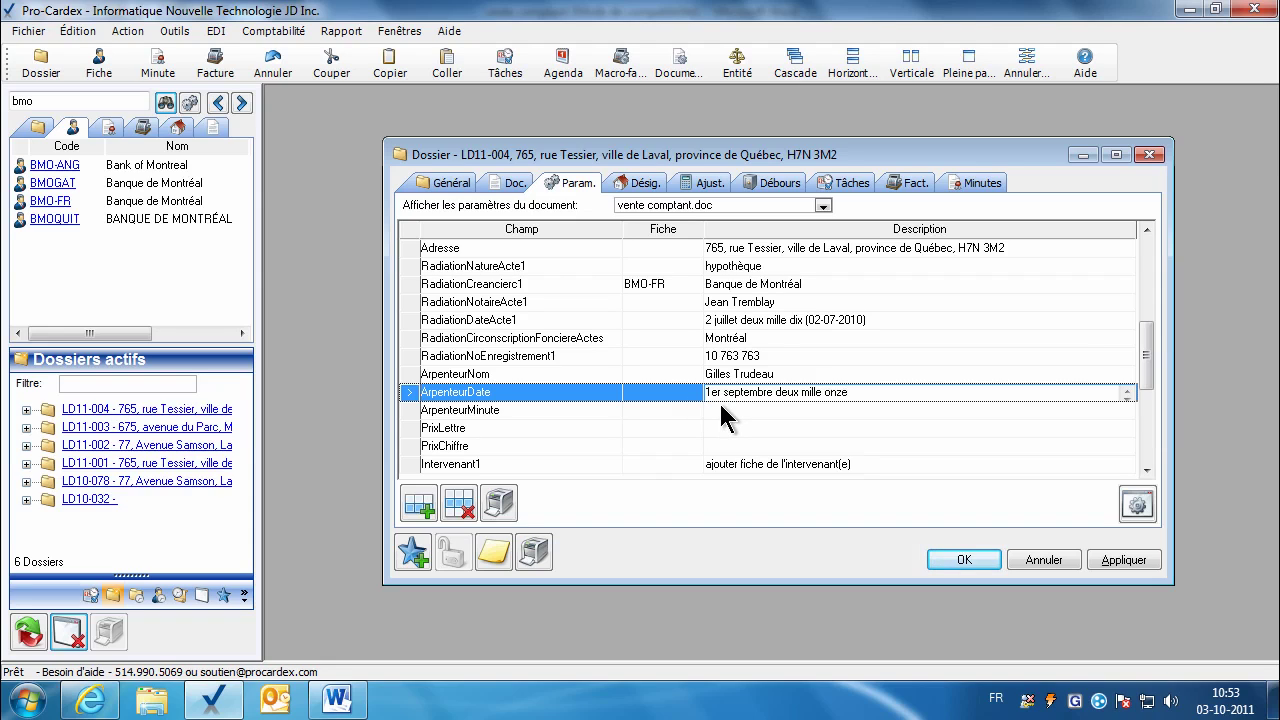
{"action": "left_click", "coordinate": [723, 409]}
{"action": "type", "text": "3654"}
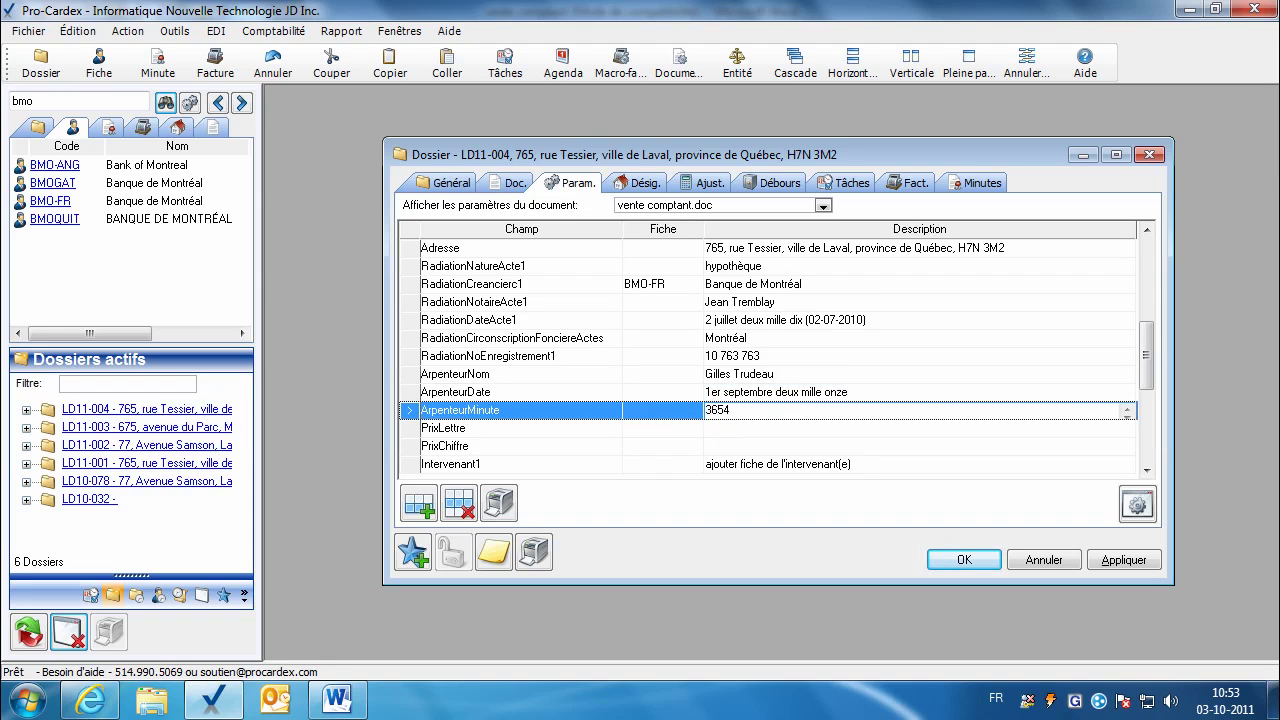
{"action": "left_click", "coordinate": [725, 428]}
{"action": "left_click", "coordinate": [1118, 566]}
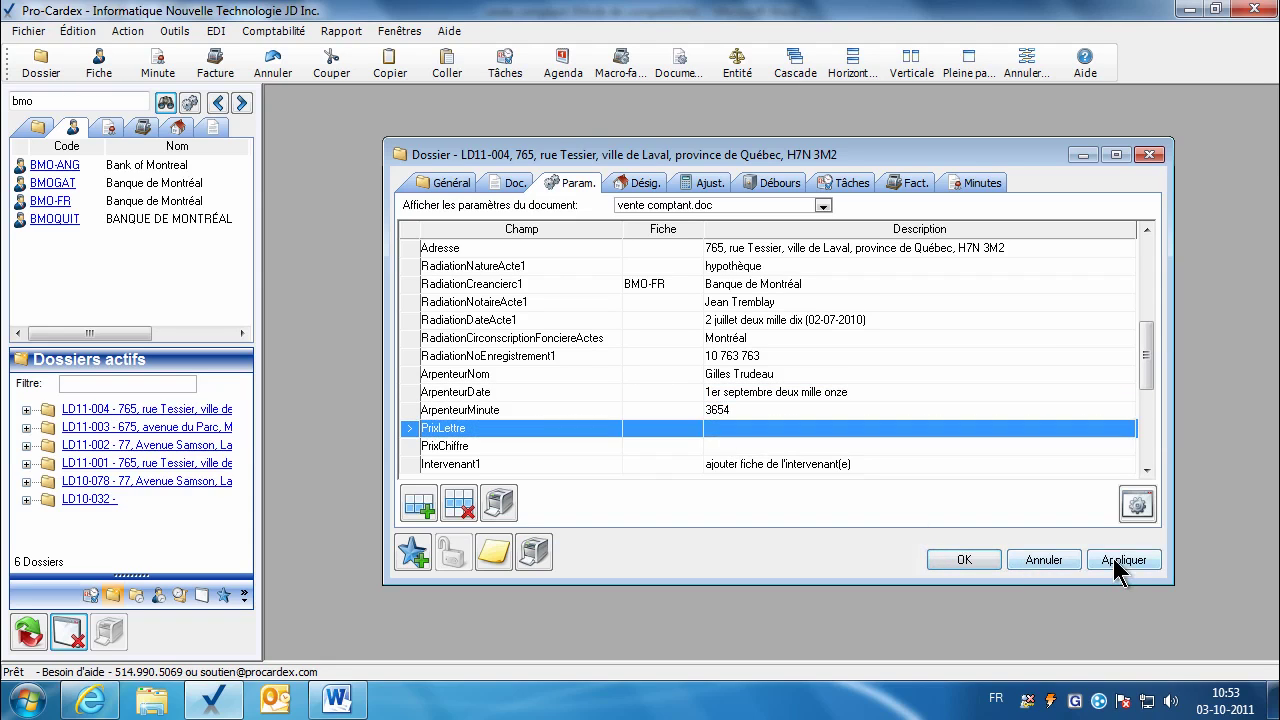
{"action": "left_click", "coordinate": [1146, 471]}
{"action": "left_click", "coordinate": [1146, 471]}
{"action": "left_click", "coordinate": [1146, 471]}
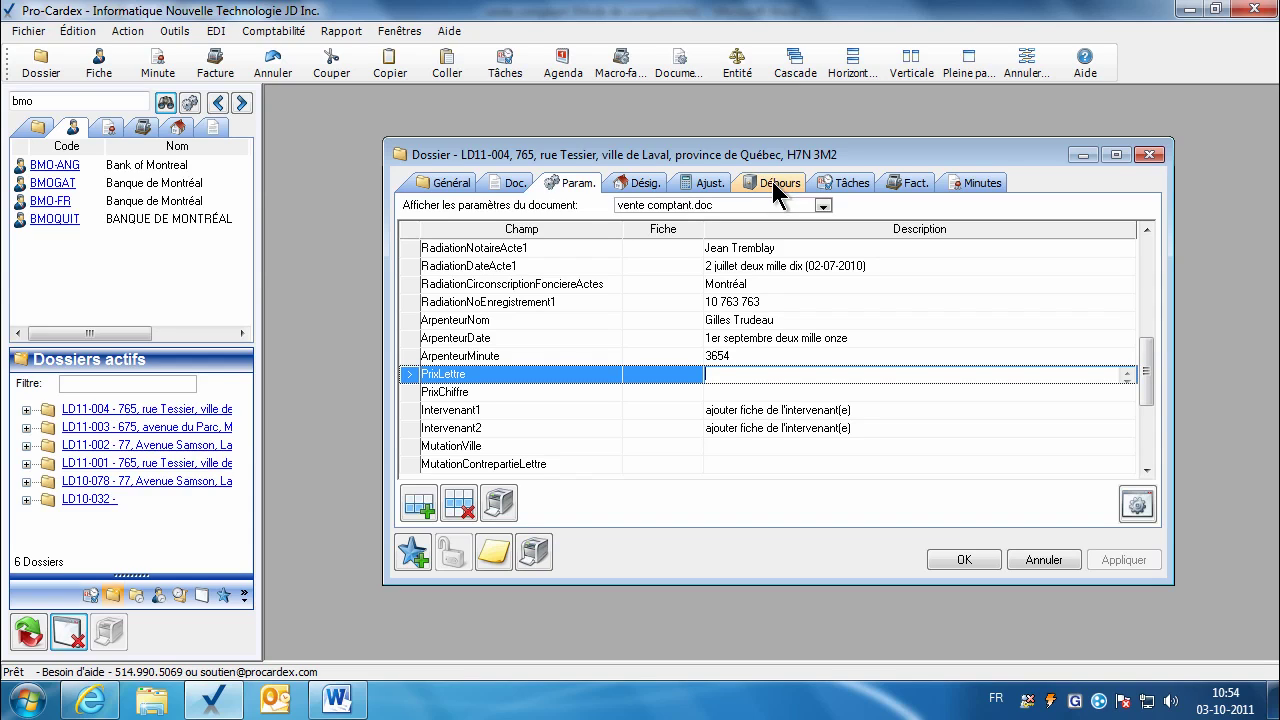
{"action": "left_click", "coordinate": [763, 183]}
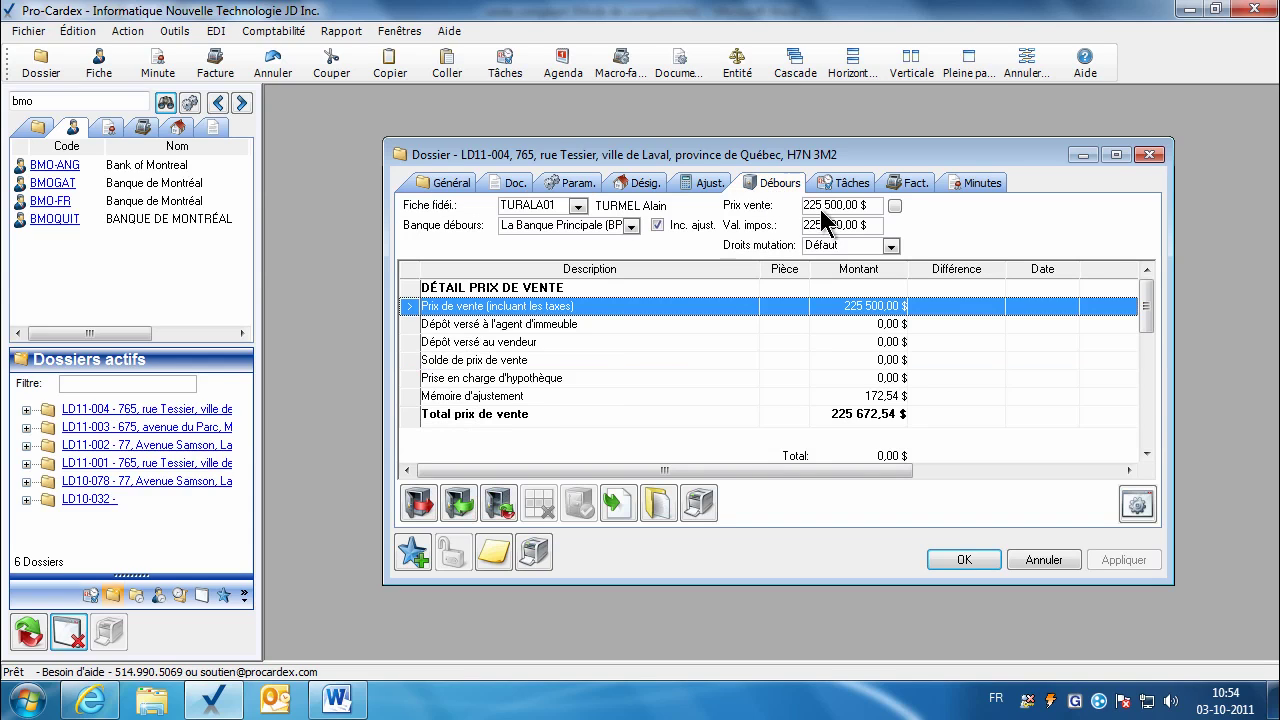
{"action": "left_click", "coordinate": [812, 206]}
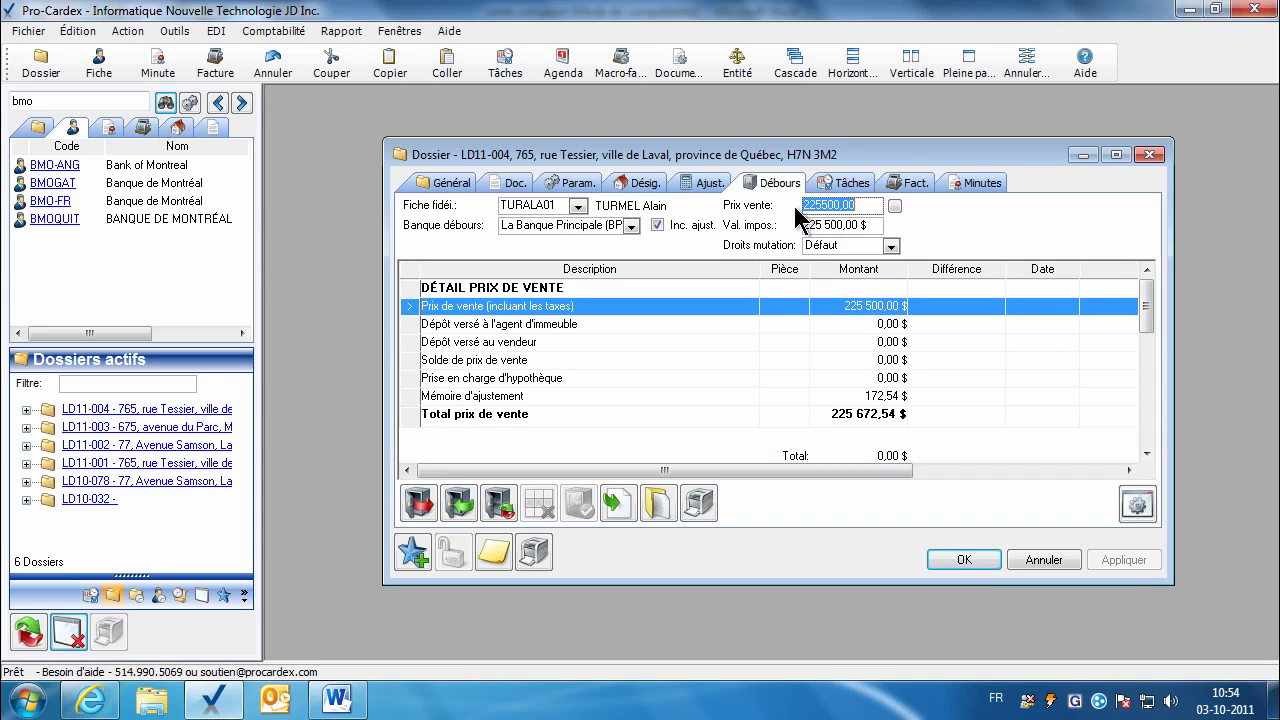
{"action": "left_click", "coordinate": [514, 184]}
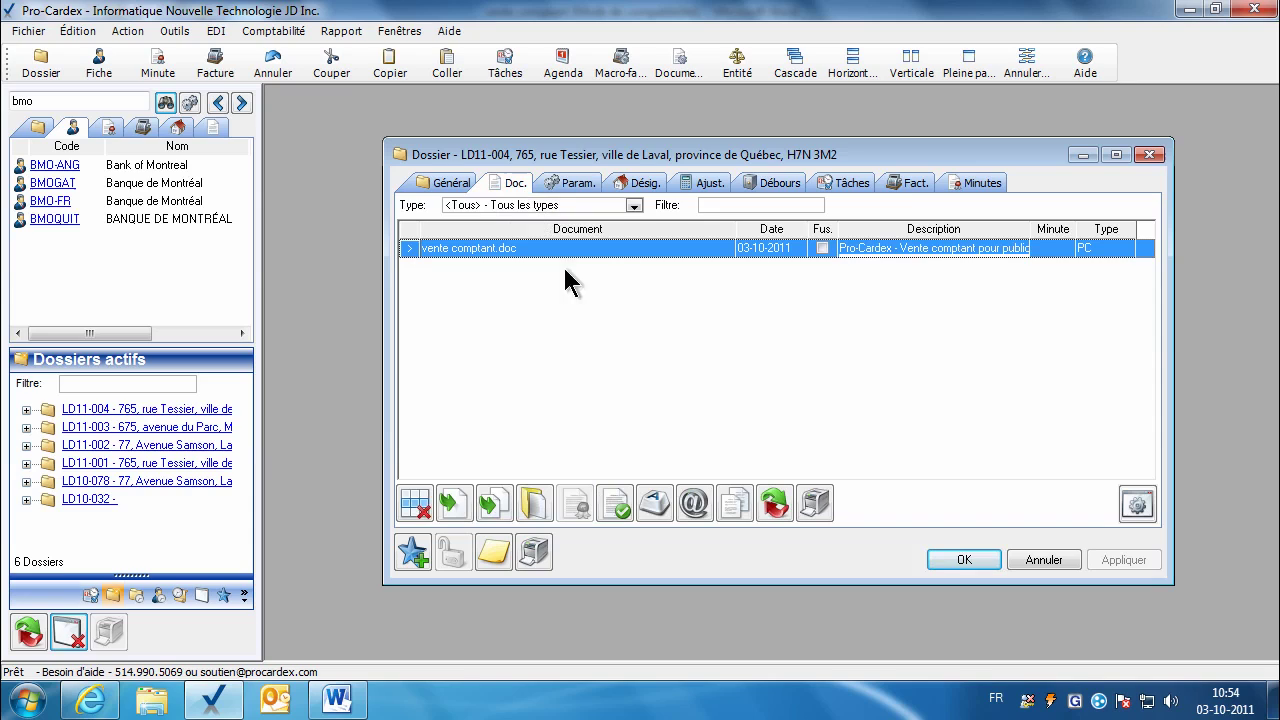
{"action": "left_click", "coordinate": [572, 183]}
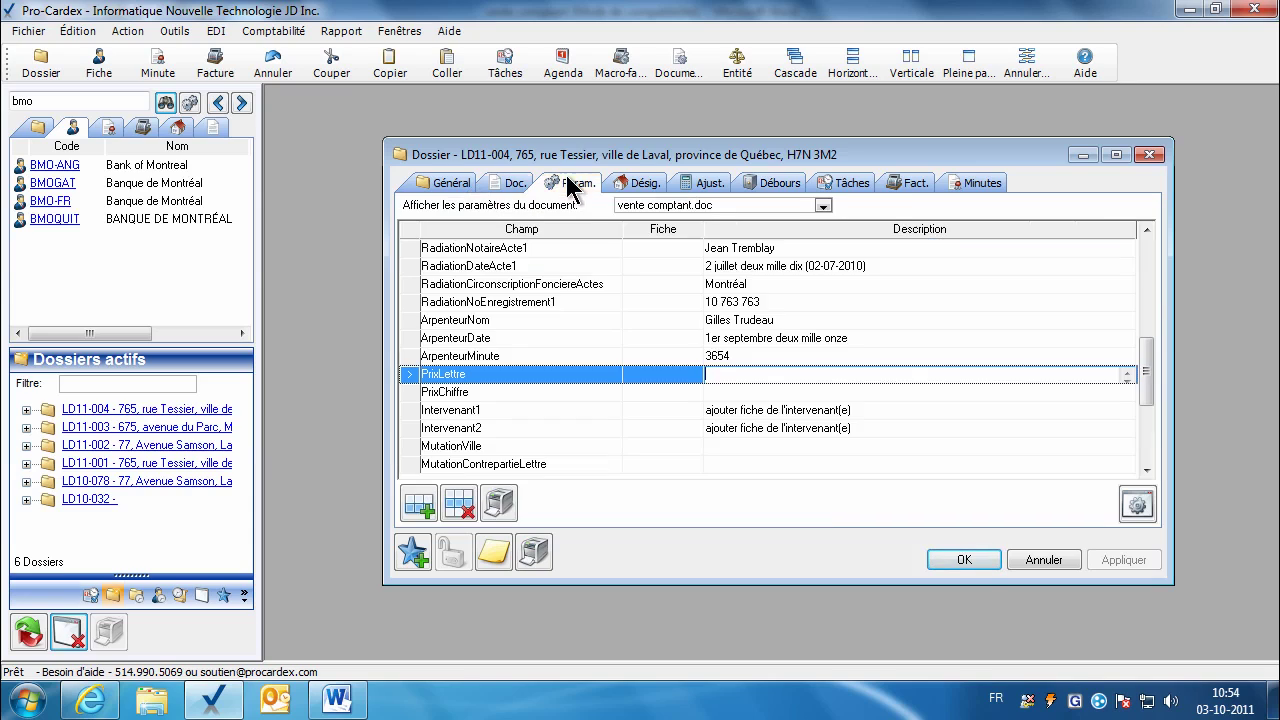
{"action": "left_click", "coordinate": [716, 392]}
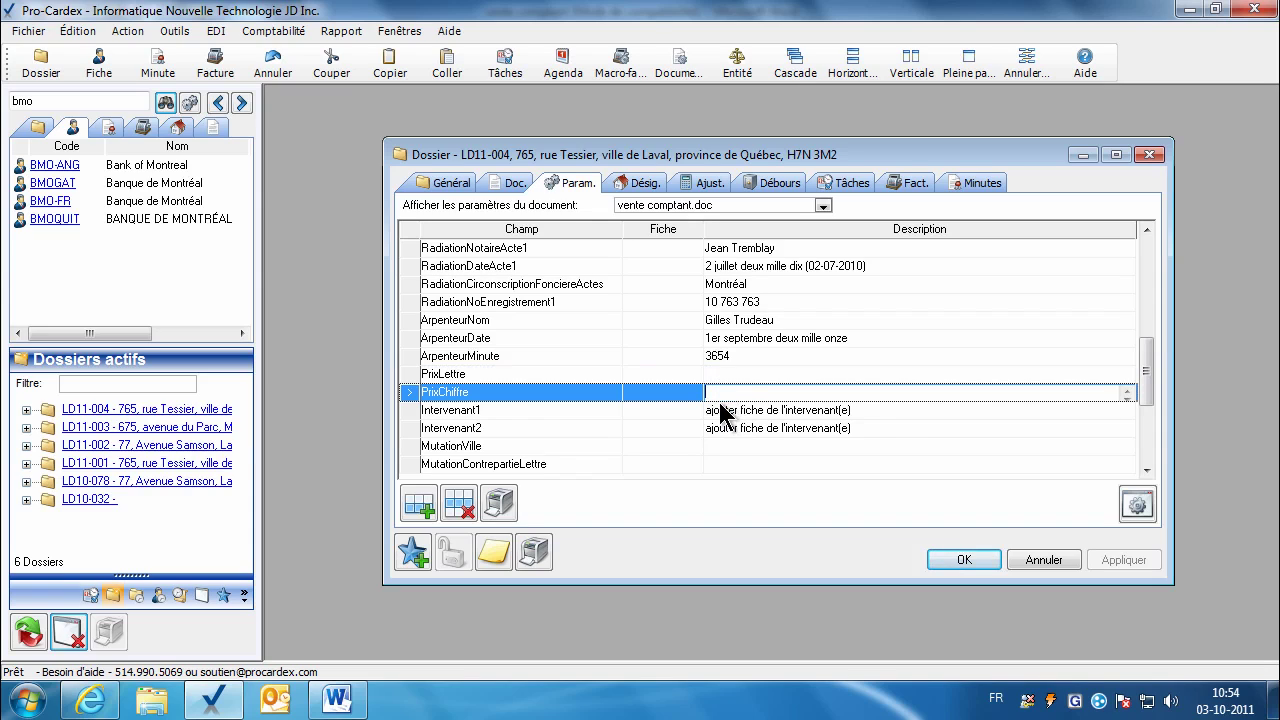
{"action": "left_click", "coordinate": [655, 412]}
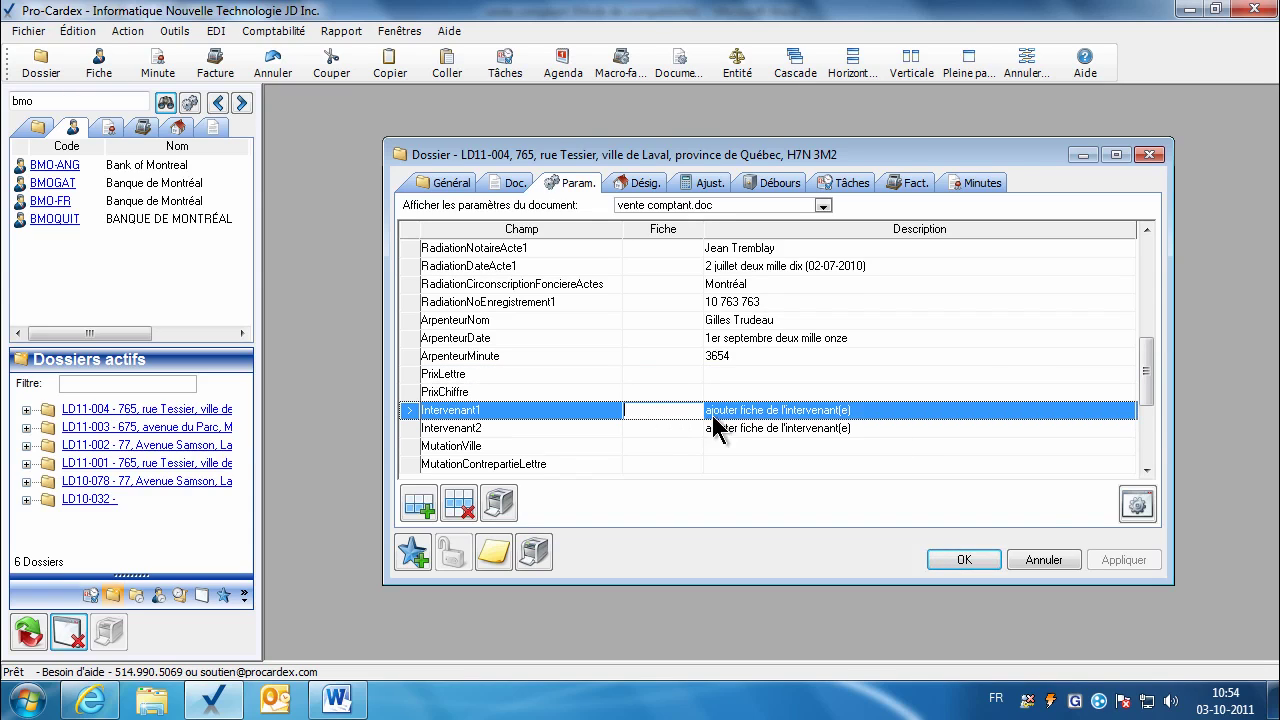
{"action": "left_click", "coordinate": [1147, 470]}
{"action": "left_click", "coordinate": [1147, 470]}
{"action": "left_click", "coordinate": [1147, 470]}
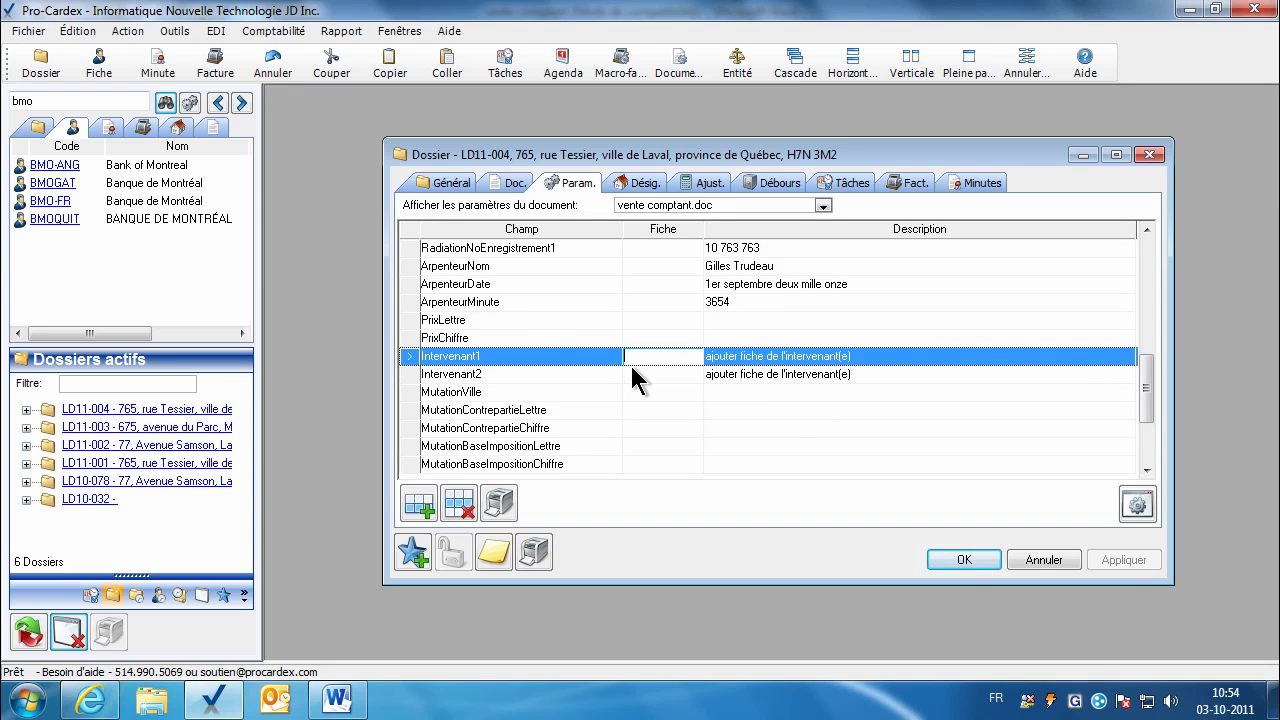
Step: Delete the Intervenant1 and Intervenant2 rows and set MutationVille to Montréal
{"action": "left_click", "coordinate": [460, 504]}
{"action": "left_click", "coordinate": [460, 504]}
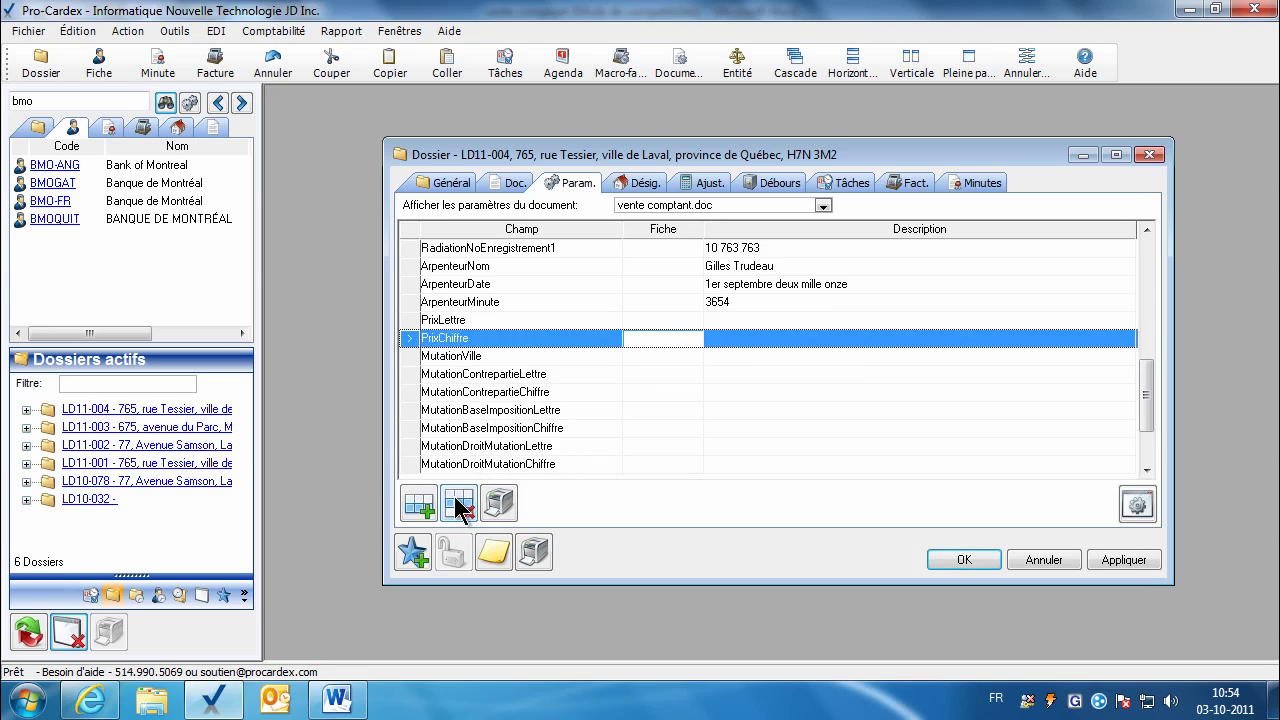
{"action": "left_click", "coordinate": [733, 357]}
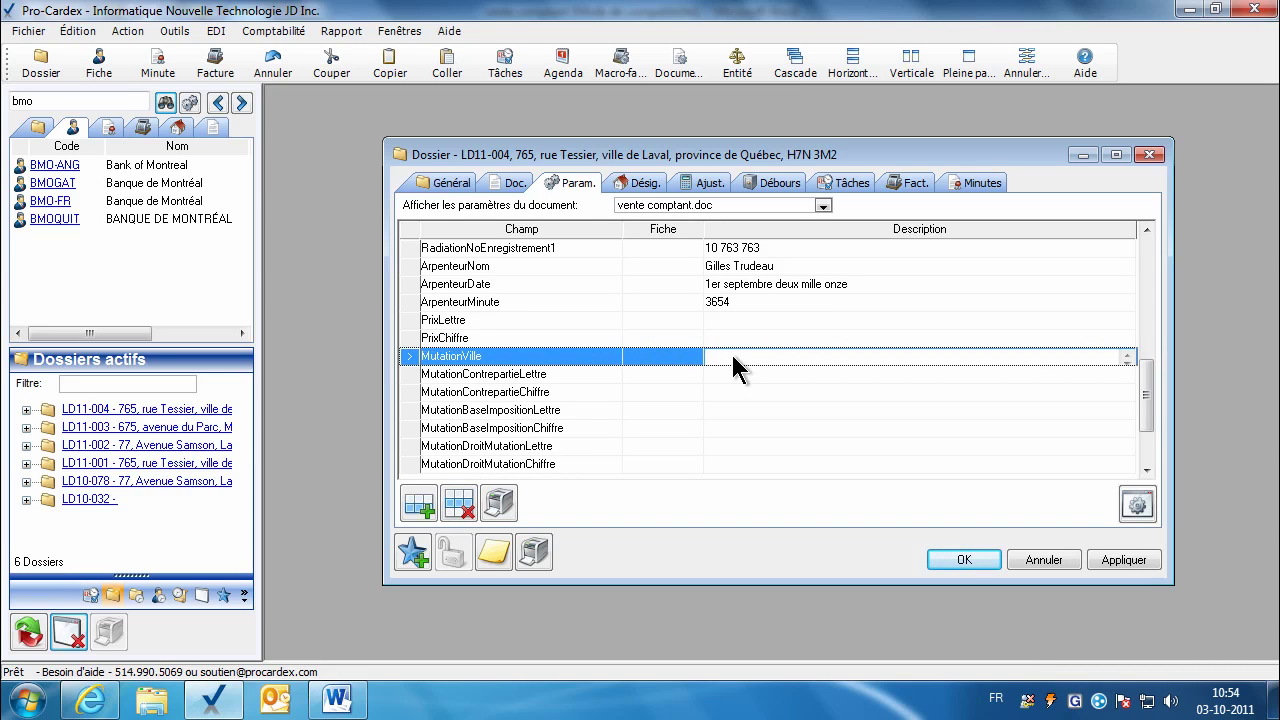
{"action": "type", "text": "Montréal"}
{"action": "left_click", "coordinate": [752, 374]}
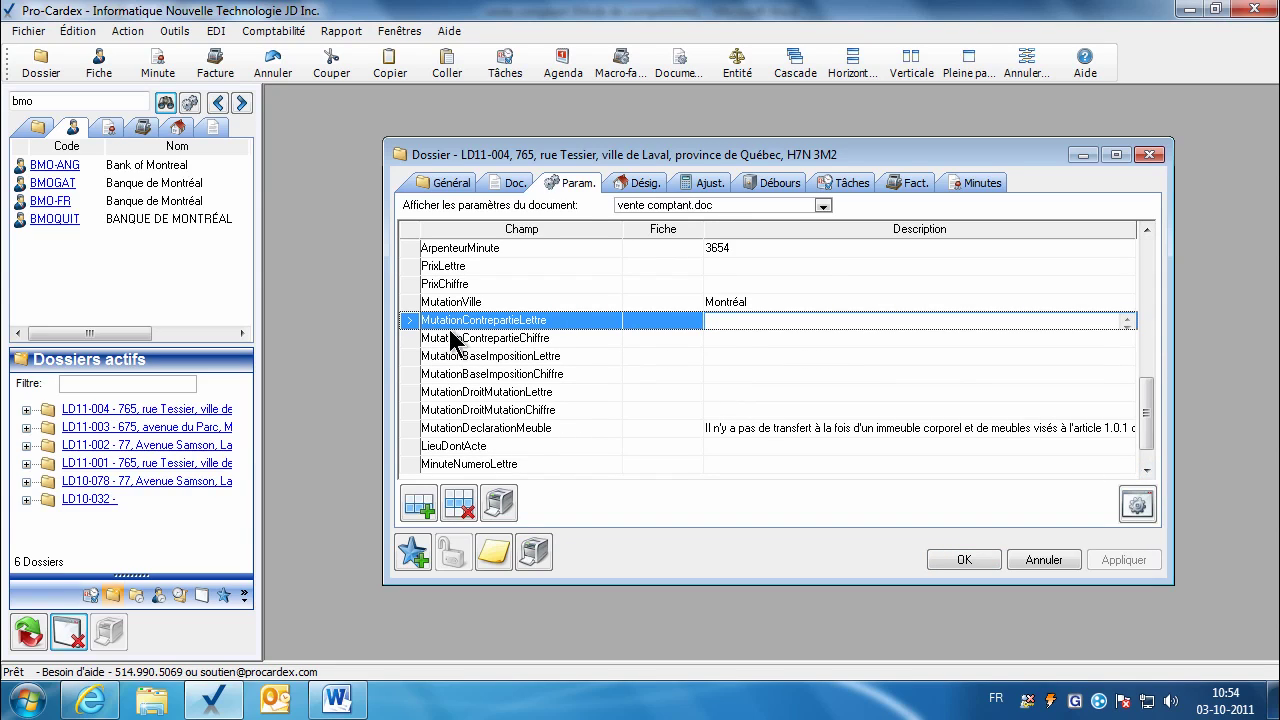
{"action": "left_click", "coordinate": [551, 339]}
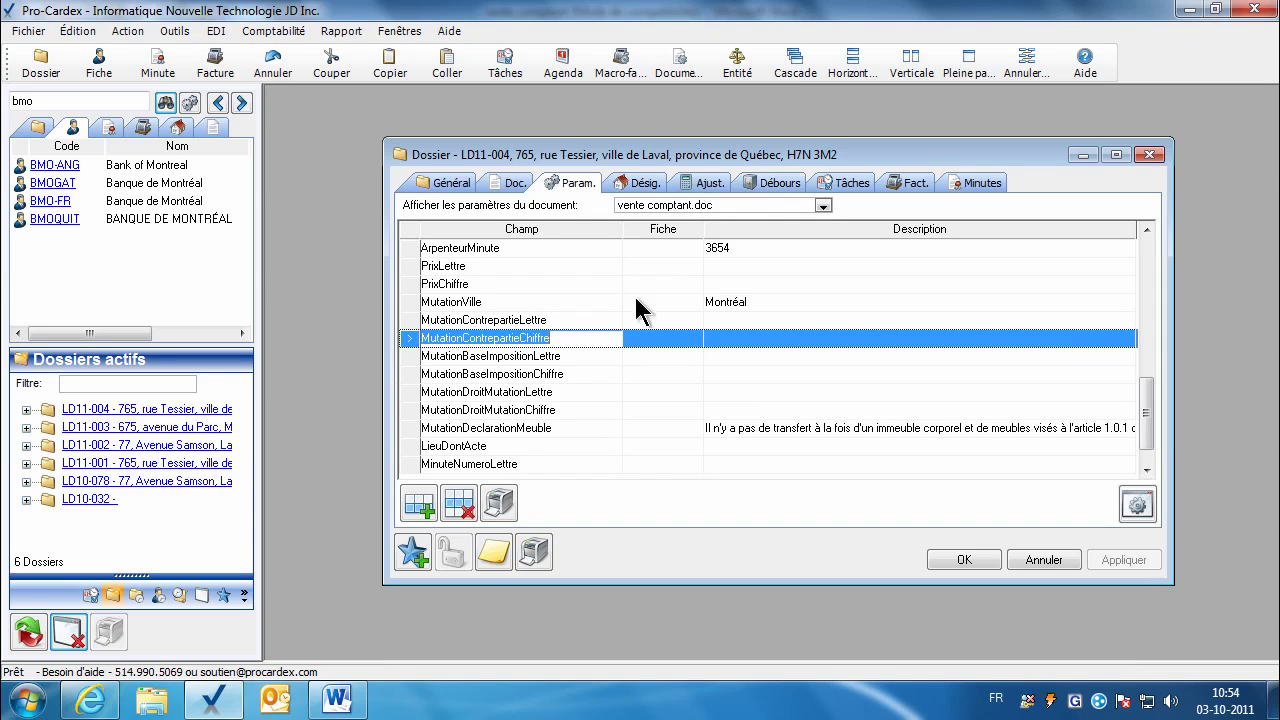
{"action": "left_click", "coordinate": [565, 326]}
{"action": "left_click", "coordinate": [567, 338]}
{"action": "left_click", "coordinate": [535, 362]}
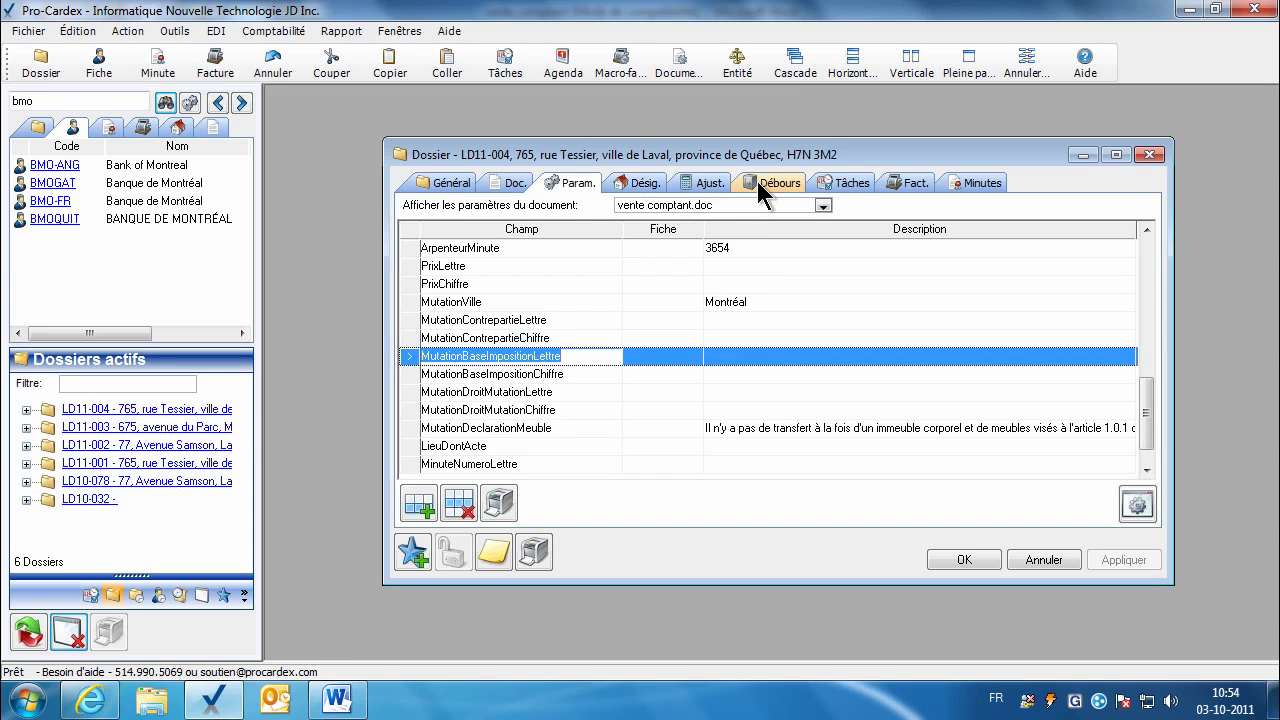
Step: In Débours, run the 225 500,00 $ sale-price tax calculation (2 005,00 $ duty) and return to Param
{"action": "left_click", "coordinate": [759, 183]}
{"action": "left_click", "coordinate": [820, 226]}
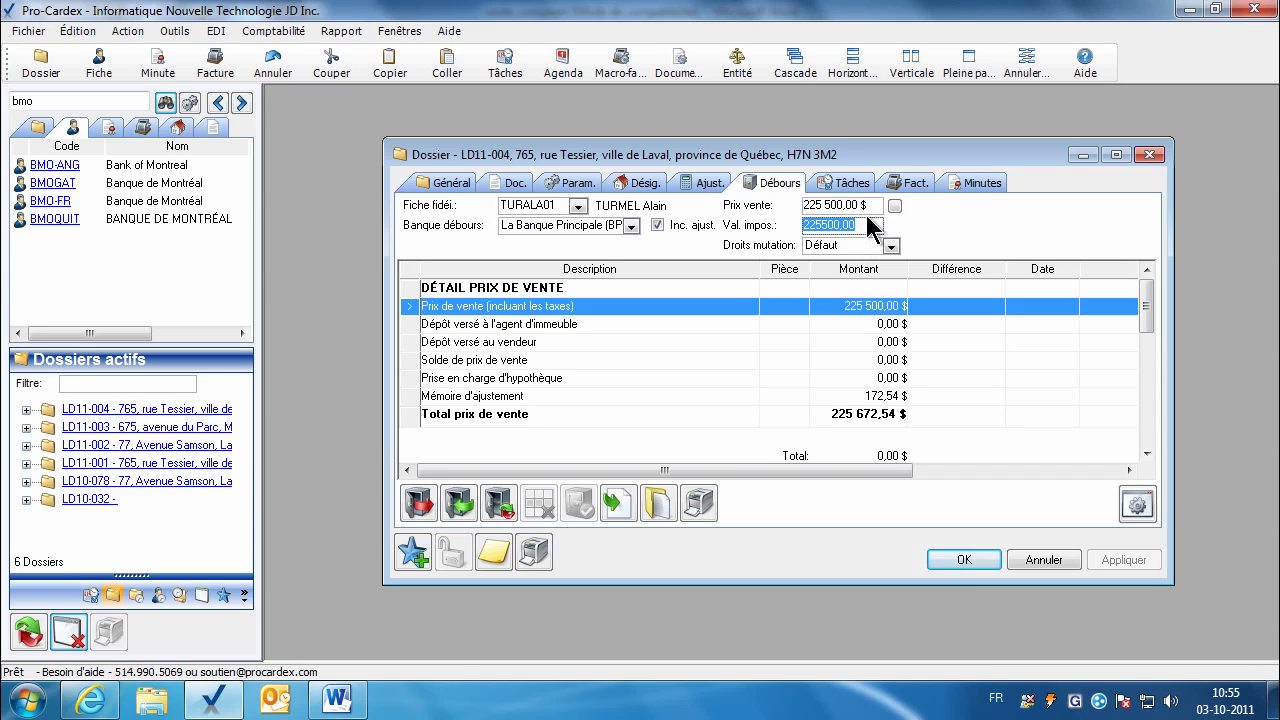
{"action": "left_click", "coordinate": [860, 205]}
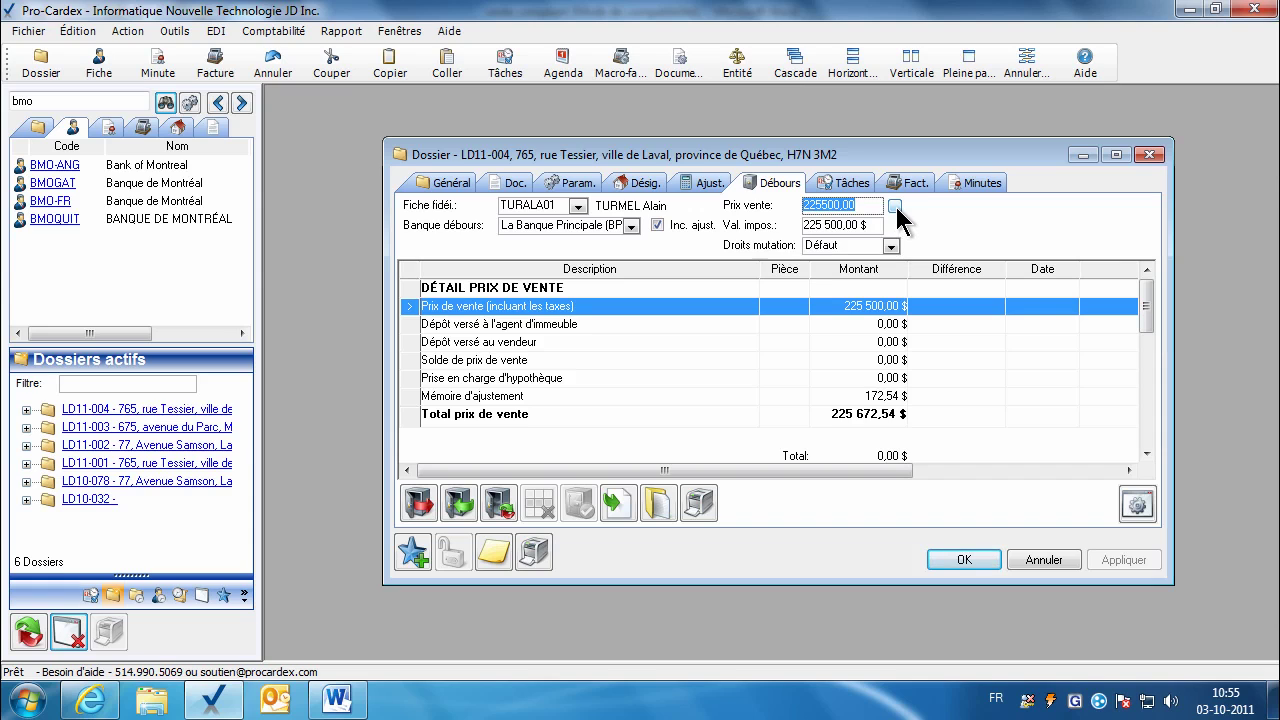
{"action": "left_click", "coordinate": [894, 206]}
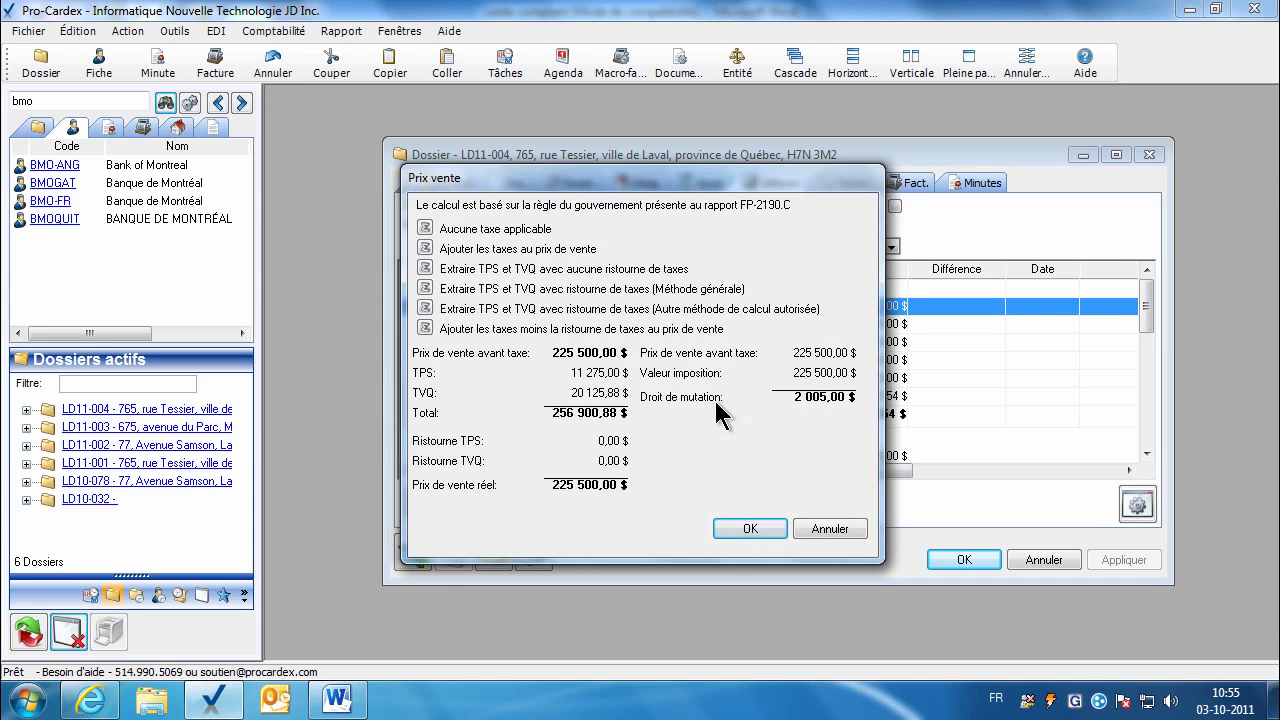
{"action": "left_click", "coordinate": [763, 529]}
{"action": "left_click", "coordinate": [578, 188]}
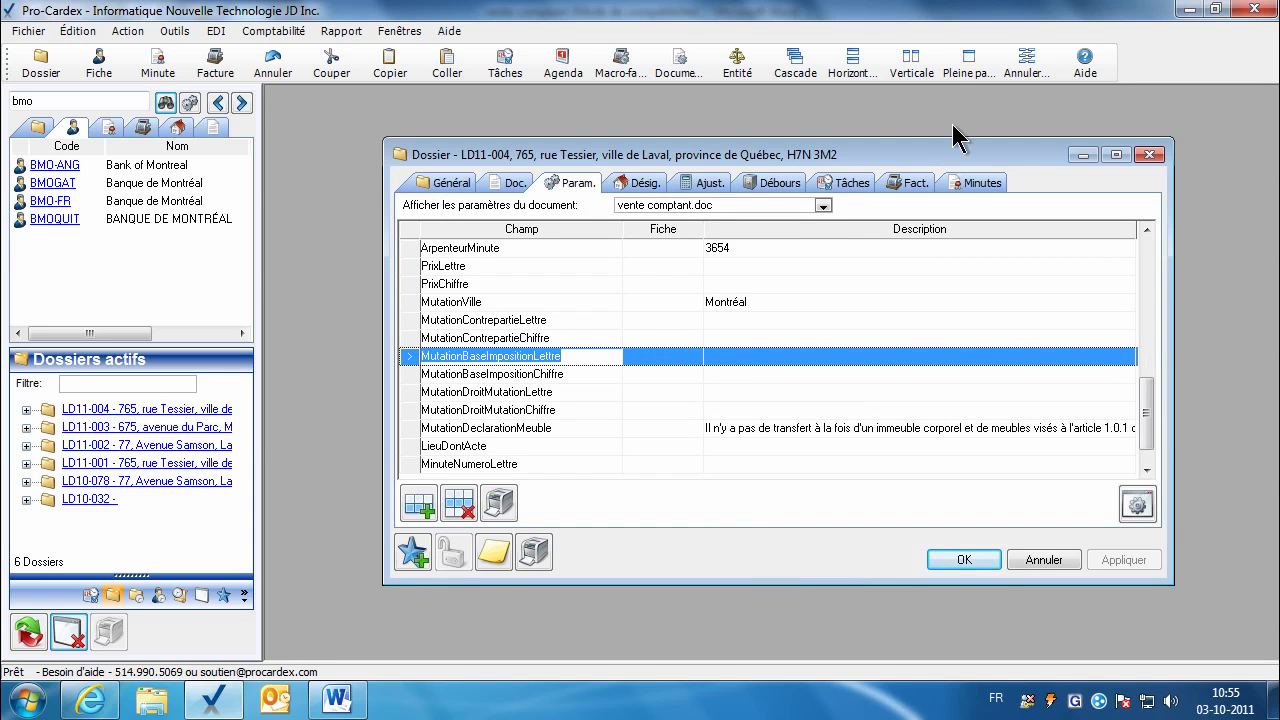
Step: Maximize the dossier window and review the full MutationDeclarationMeuble text
{"action": "left_click", "coordinate": [968, 68]}
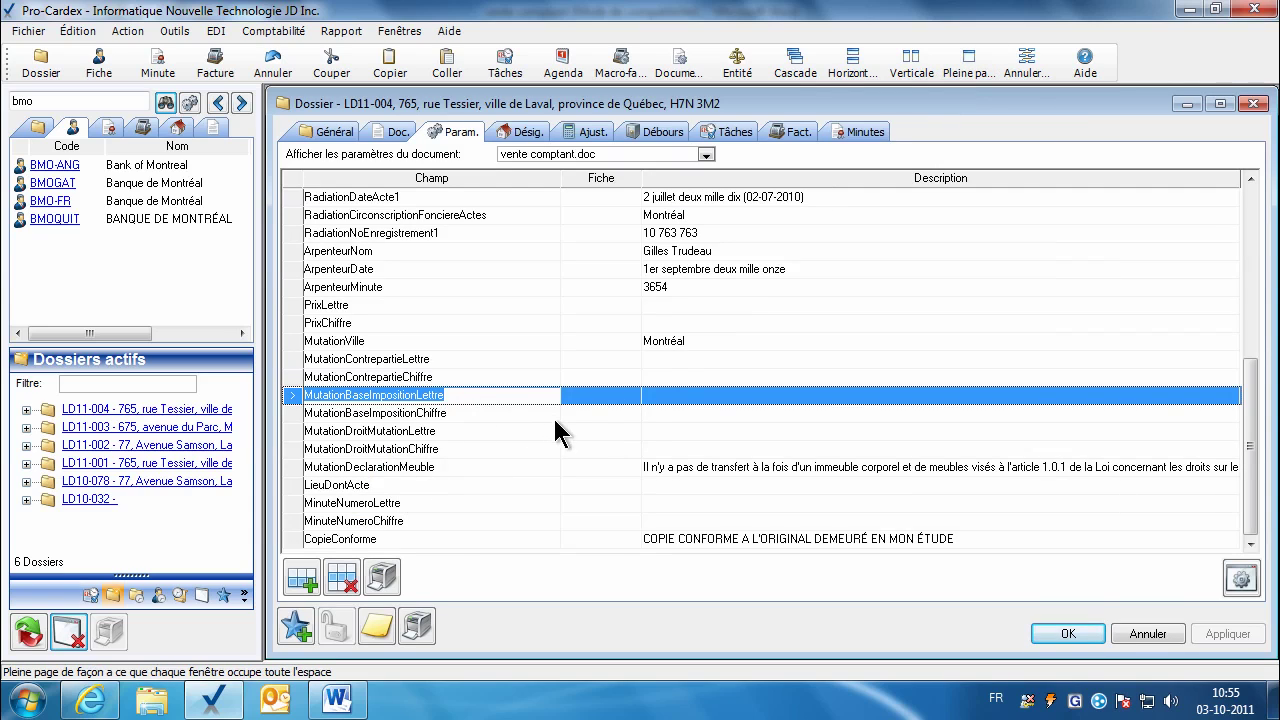
{"action": "left_click", "coordinate": [657, 434]}
{"action": "left_click", "coordinate": [661, 451]}
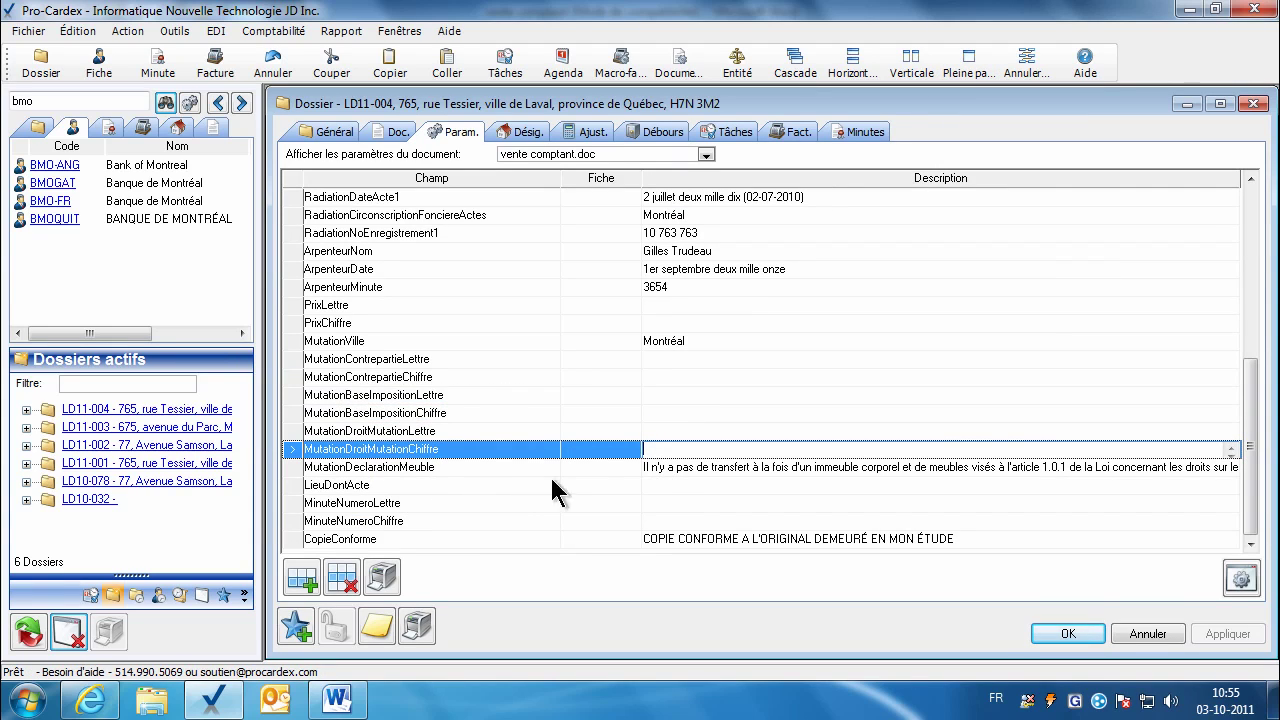
{"action": "left_click", "coordinate": [668, 469]}
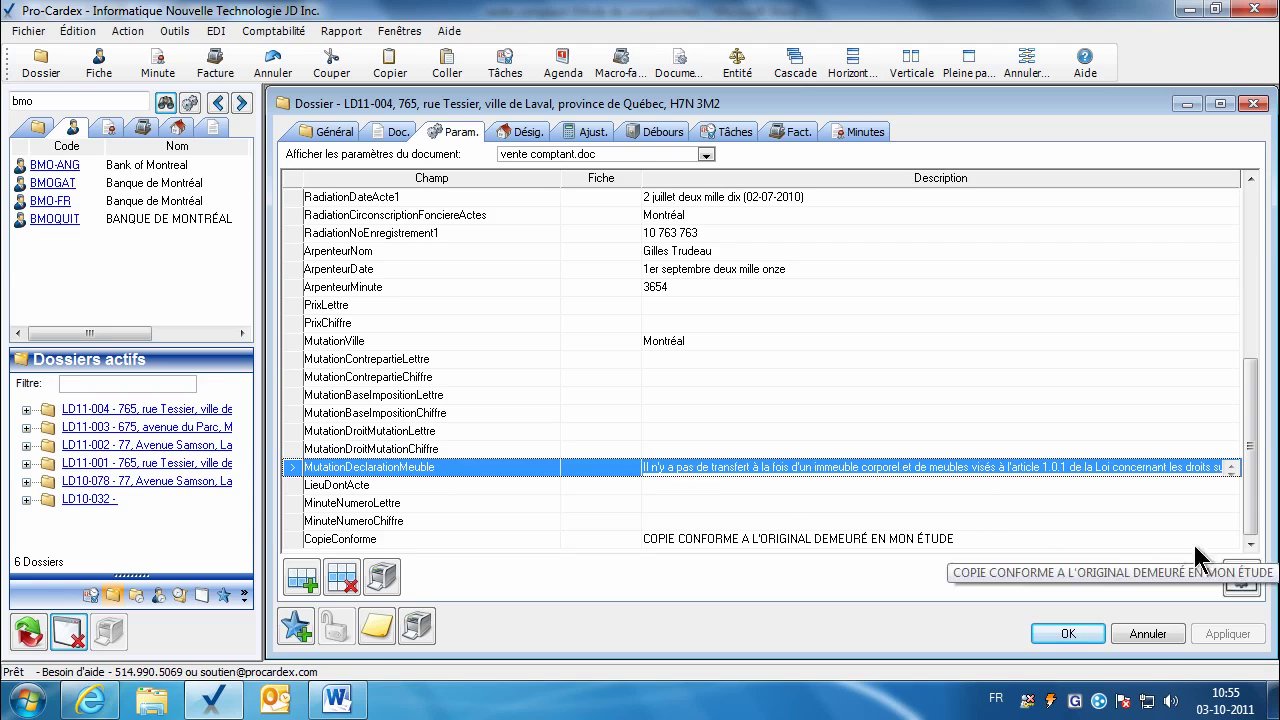
{"action": "double_click", "coordinate": [924, 471]}
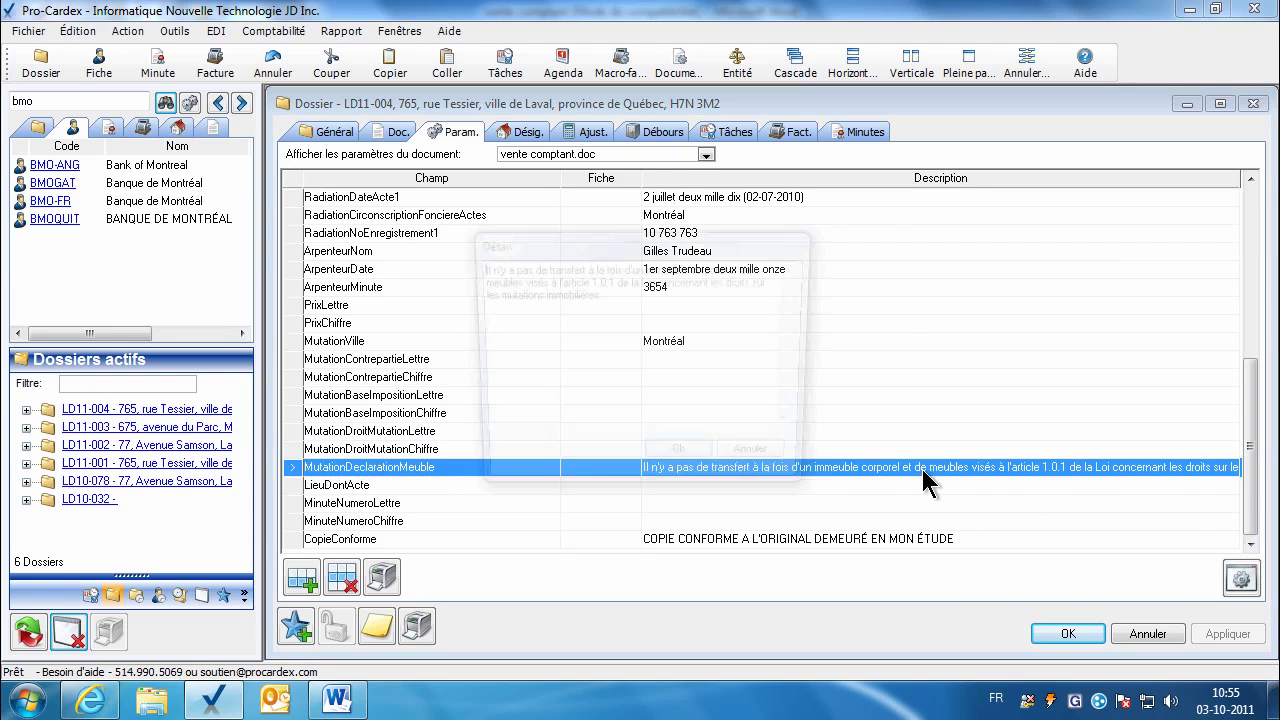
{"action": "left_click", "coordinate": [697, 463]}
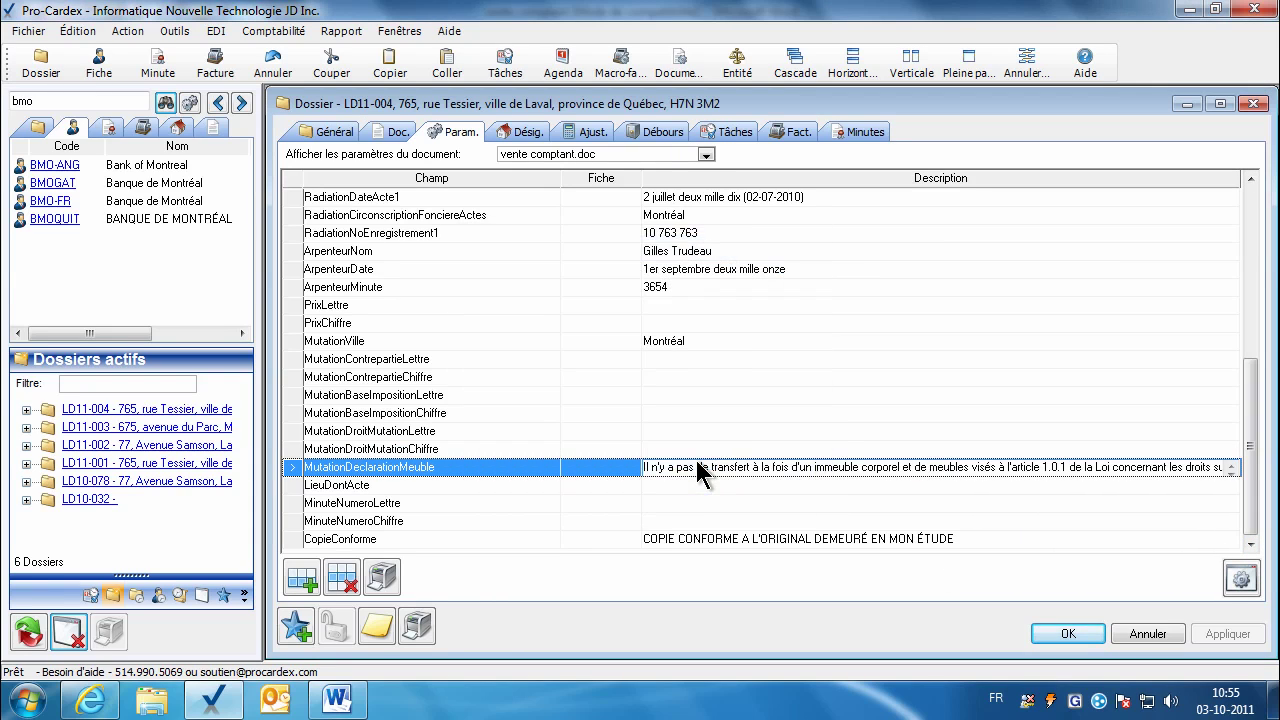
Step: Set LieuDontActe to Laval, apply the changes, and highlight the CopieConforme text
{"action": "left_click", "coordinate": [683, 487]}
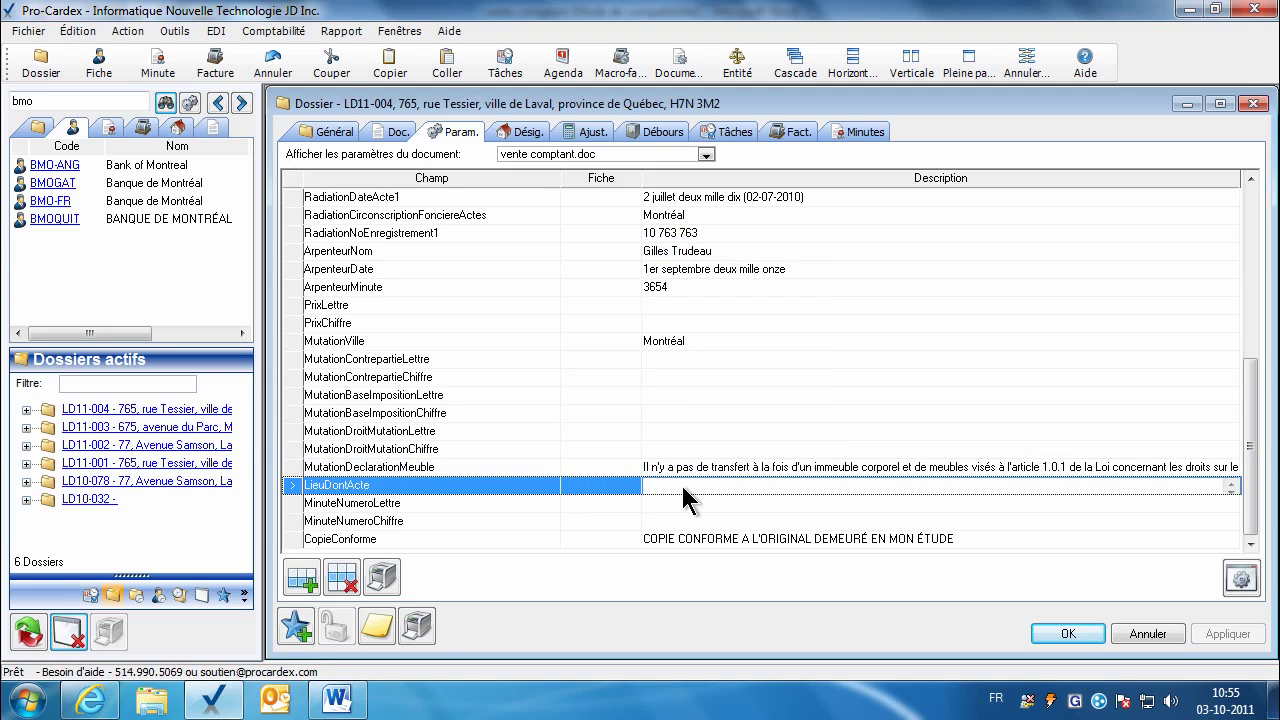
{"action": "type", "text": "Laval"}
{"action": "left_click", "coordinate": [672, 507]}
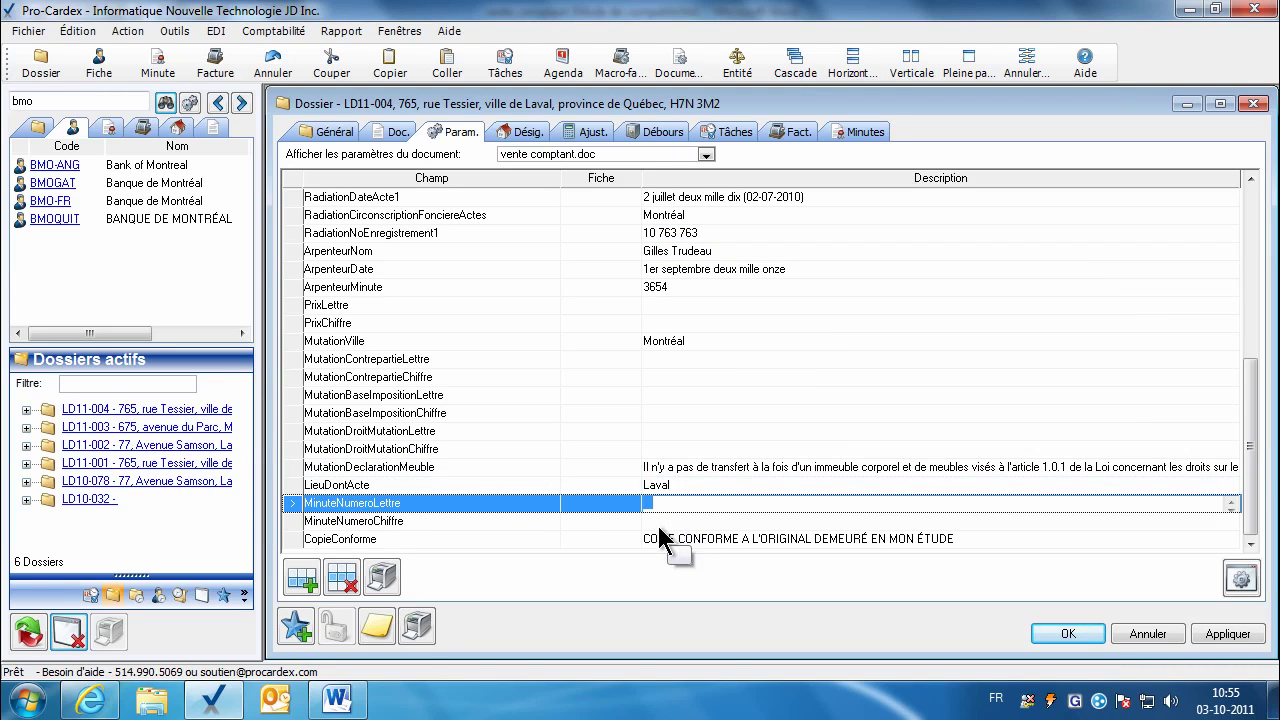
{"action": "left_click", "coordinate": [655, 524]}
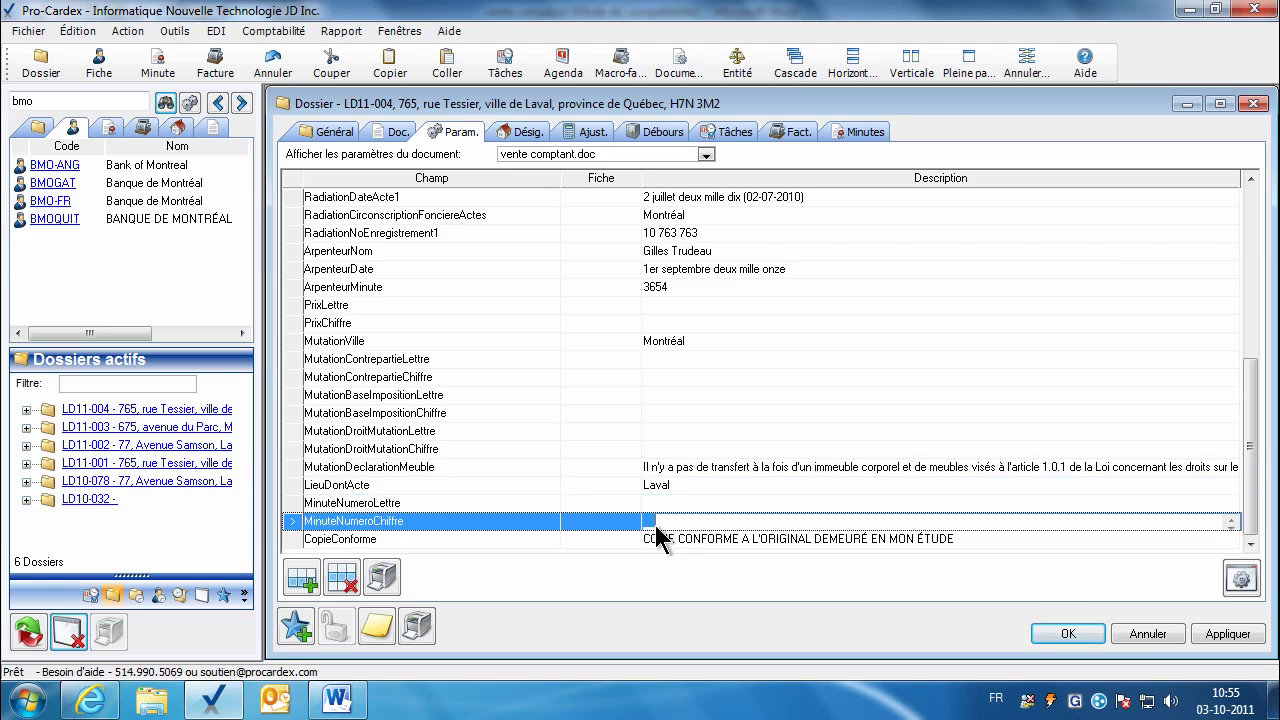
{"action": "left_click", "coordinate": [1228, 634]}
{"action": "left_click_drag", "start_coordinate": [812, 540], "coordinate": [690, 537]}
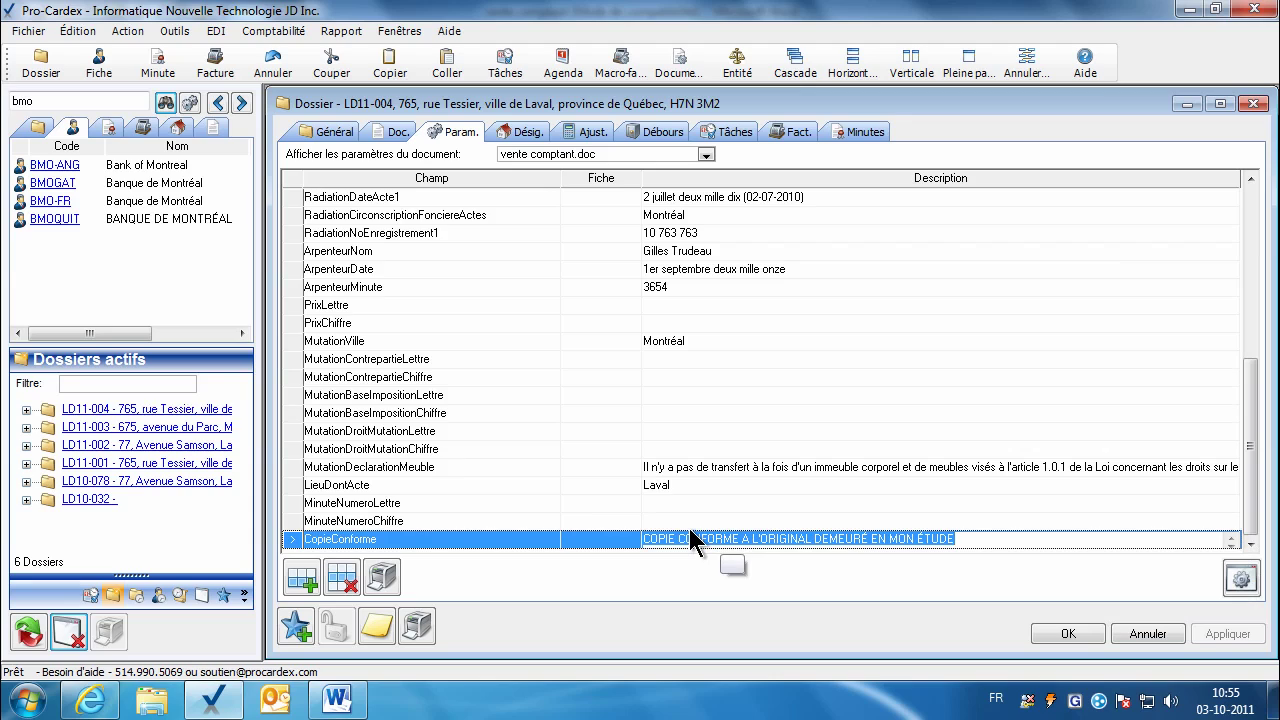
{"action": "left_click_drag", "start_coordinate": [683, 517], "coordinate": [699, 523]}
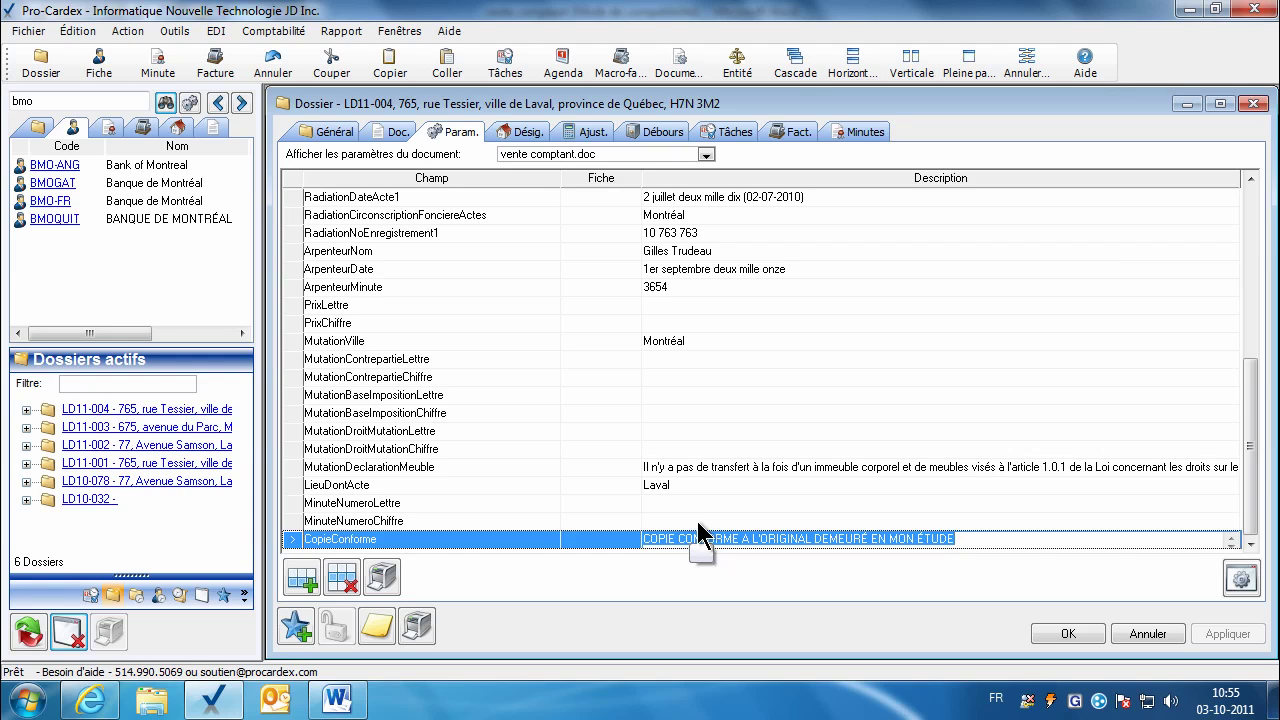
{"action": "left_click_drag", "start_coordinate": [698, 533], "coordinate": [523, 223]}
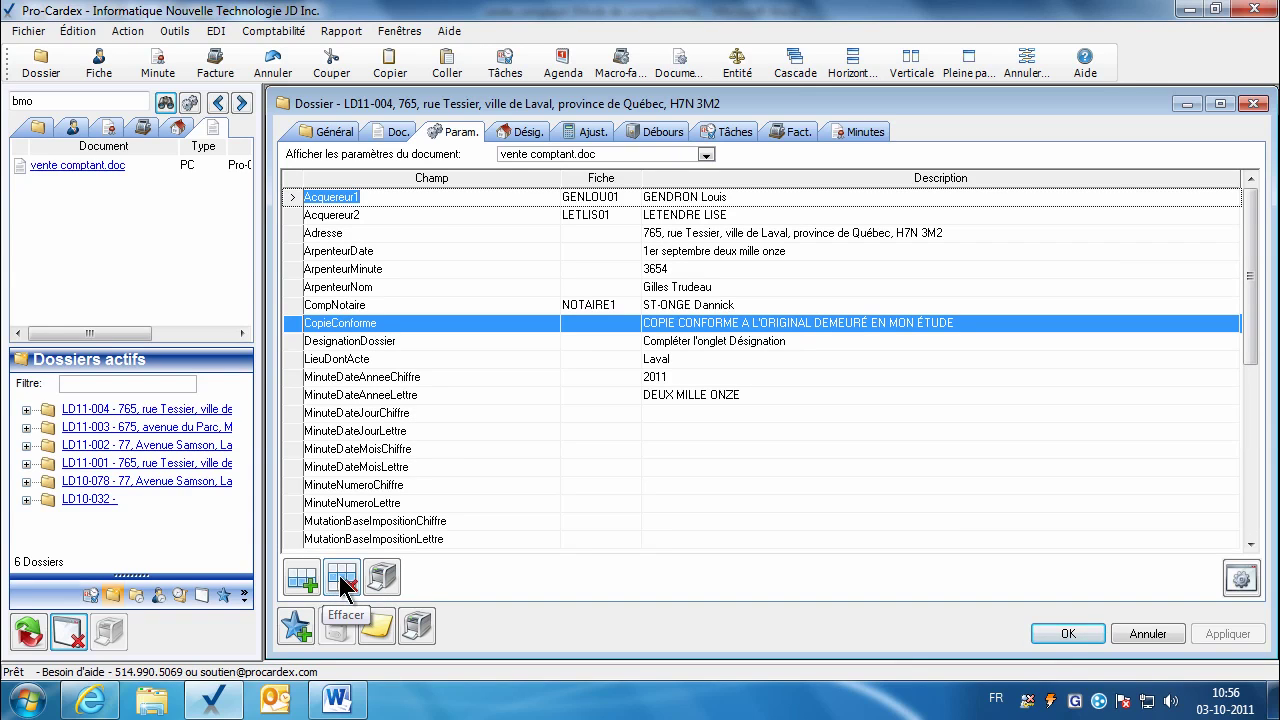
Step: Preview the dossier details report, then merge vente comptant.doc from the Doc. tab
{"action": "left_click", "coordinate": [380, 575]}
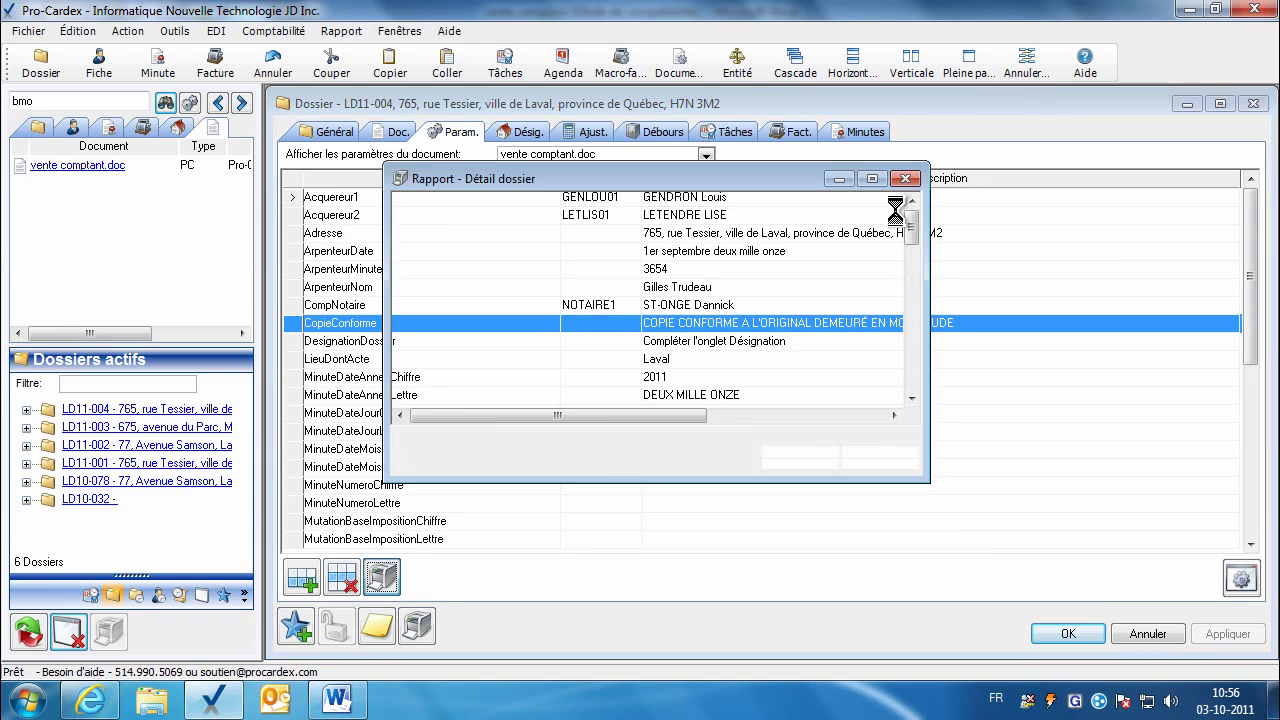
{"action": "left_click", "coordinate": [972, 68]}
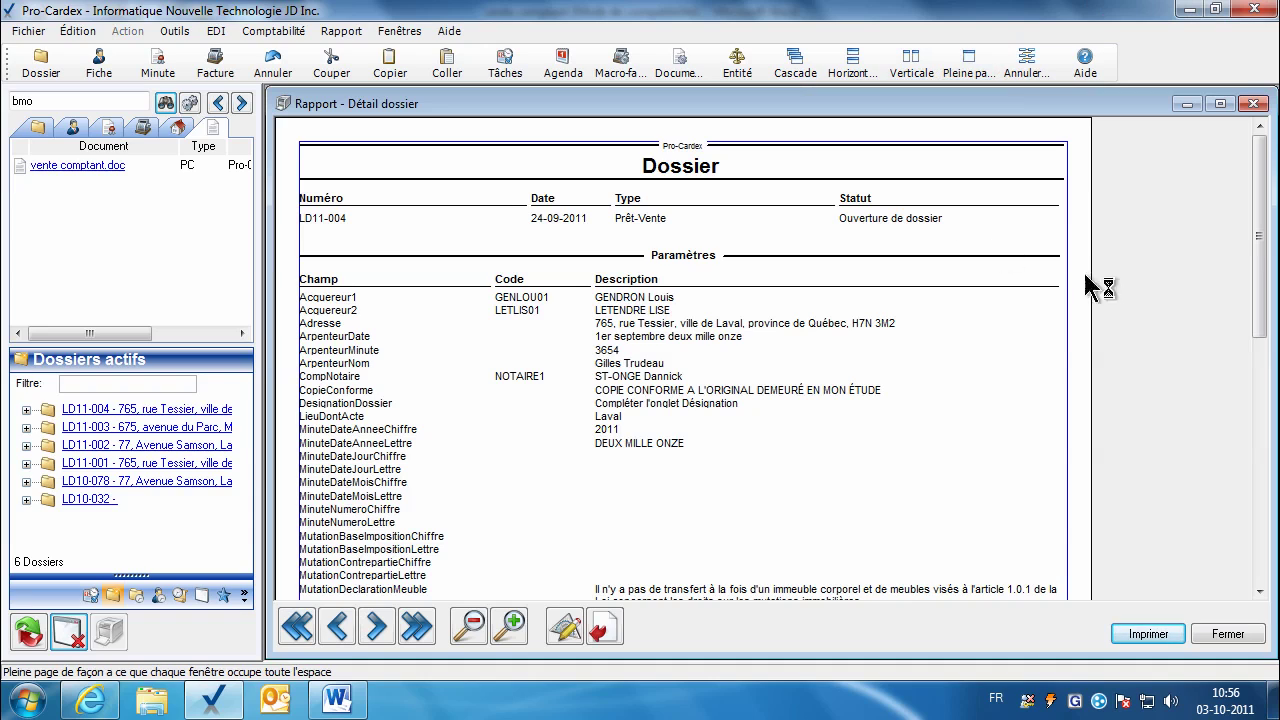
{"action": "left_click", "coordinate": [1240, 636]}
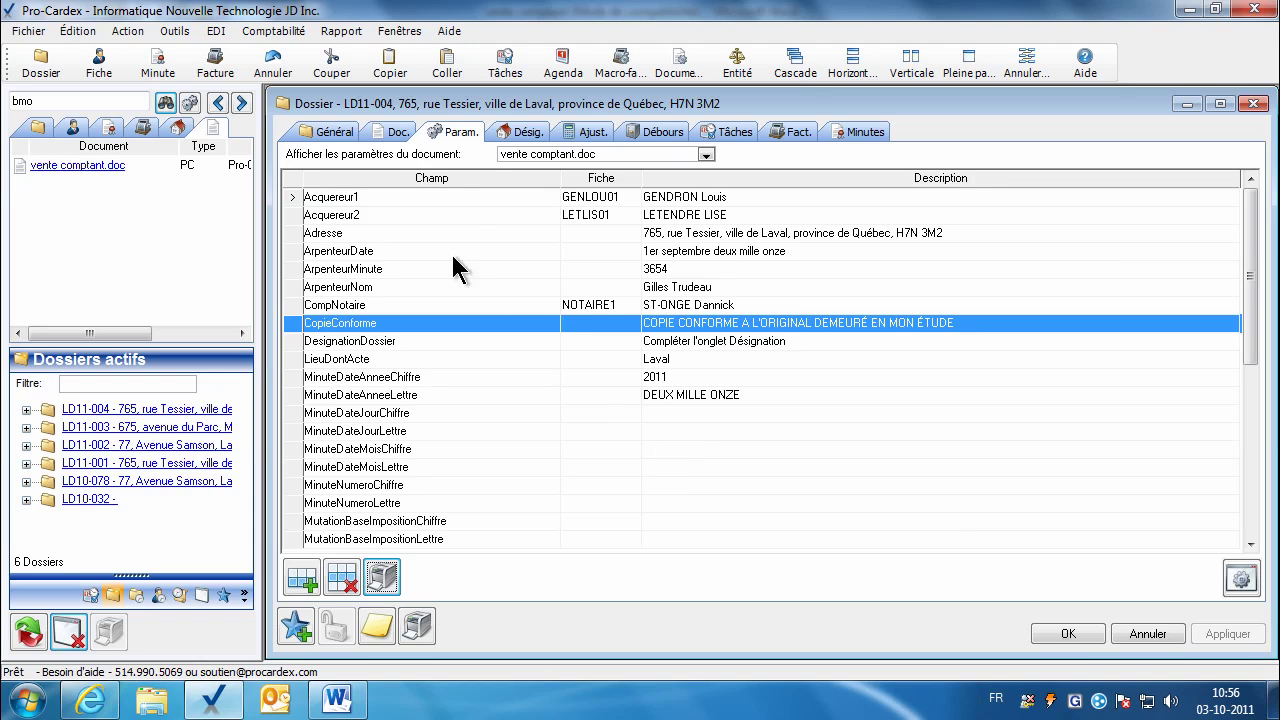
{"action": "left_click", "coordinate": [384, 131]}
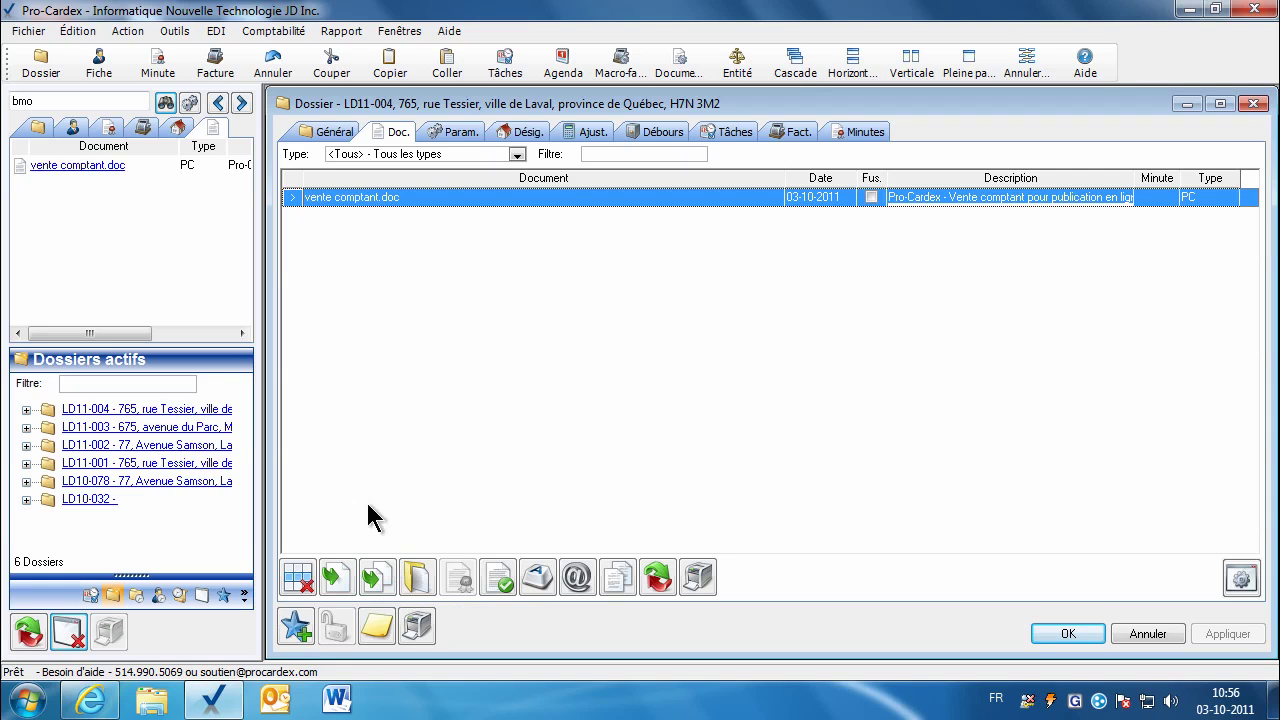
{"action": "left_click", "coordinate": [338, 580]}
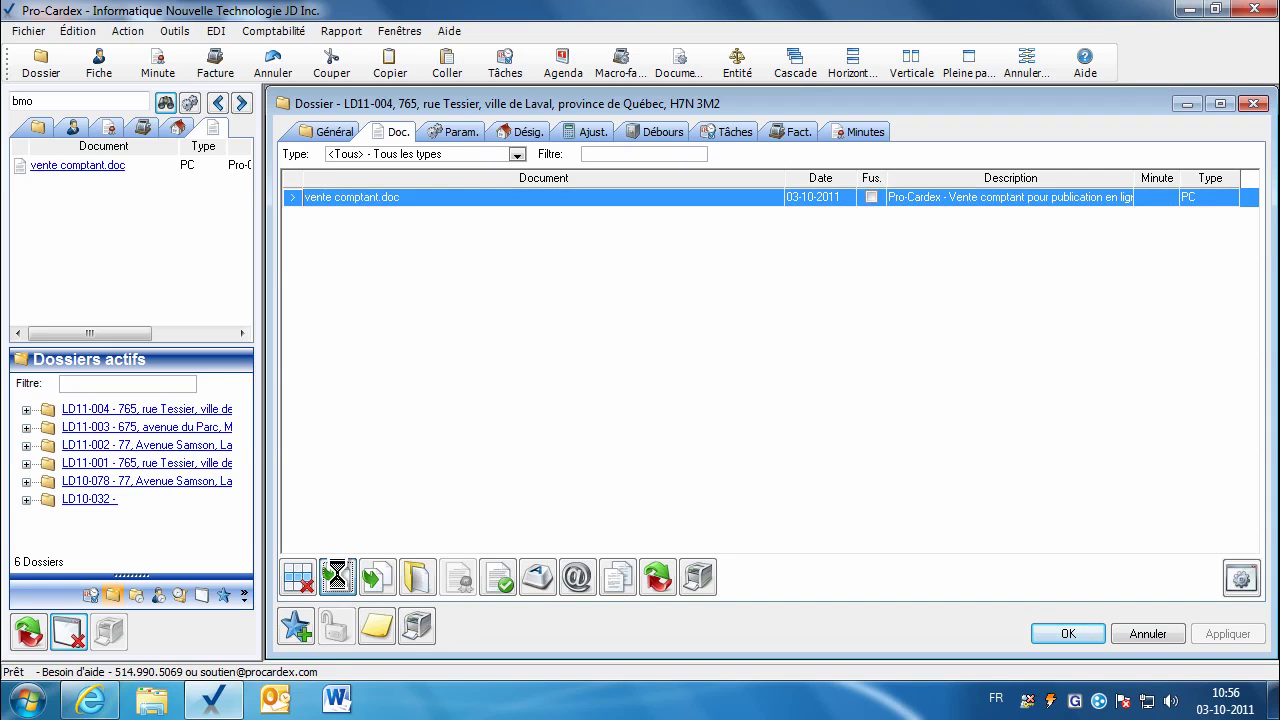
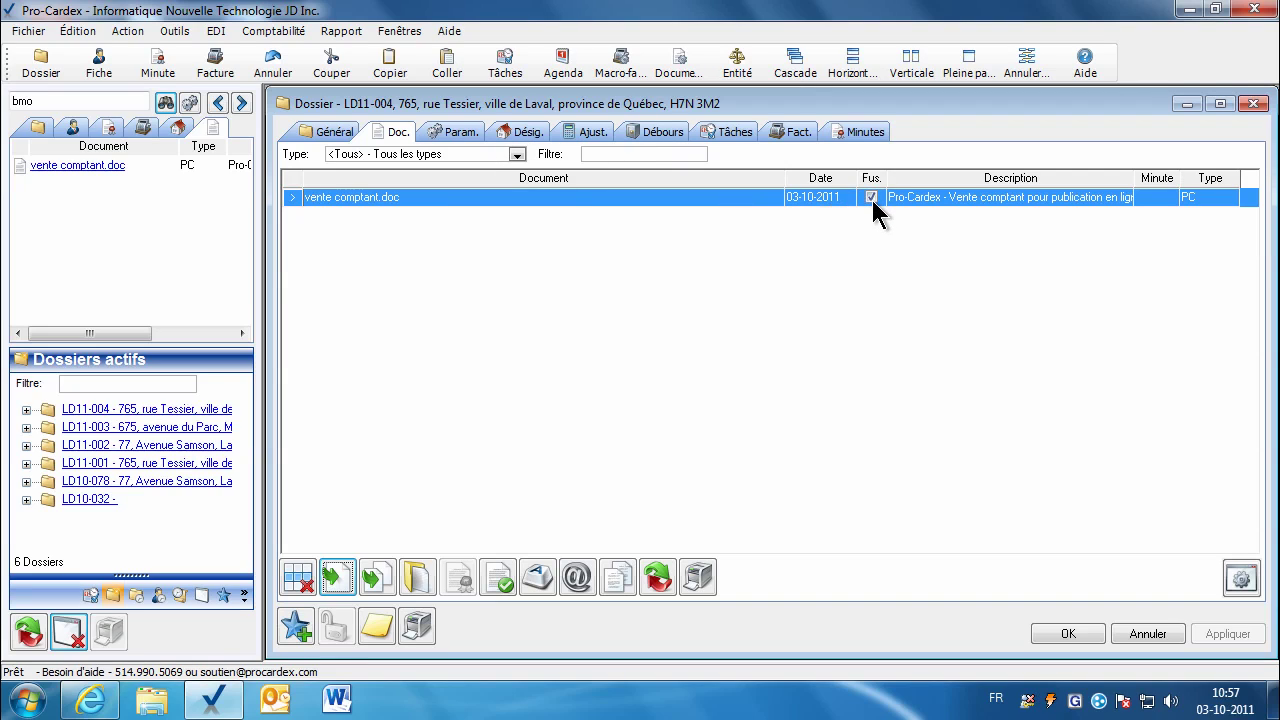
Step: Launch vente comptant.doc from dossier LD11-004 in Microsoft Word
{"action": "left_click", "coordinate": [416, 578]}
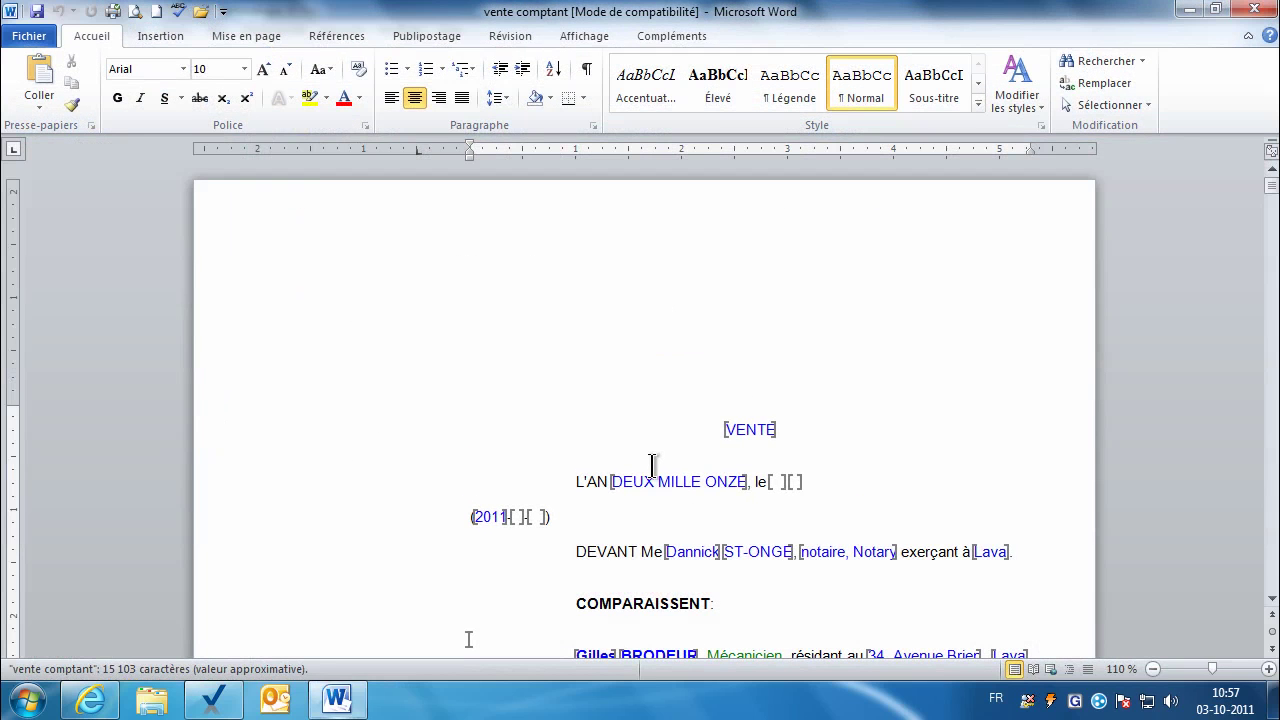
Step: Zoom the deed to 130% and scroll down to the DEVANT notary line
{"action": "scroll", "coordinate": [1272, 606], "scroll_direction": "down", "scroll_amount": 1}
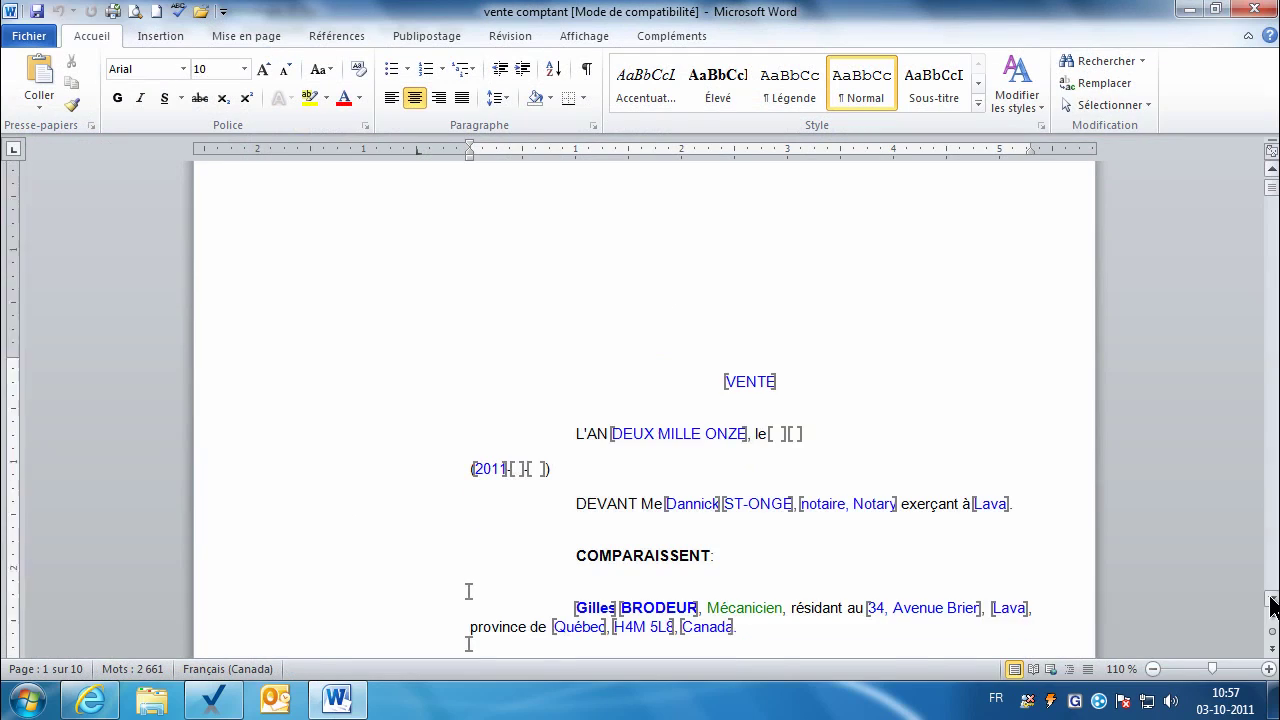
{"action": "scroll", "coordinate": [1272, 606], "scroll_direction": "down", "scroll_amount": 3}
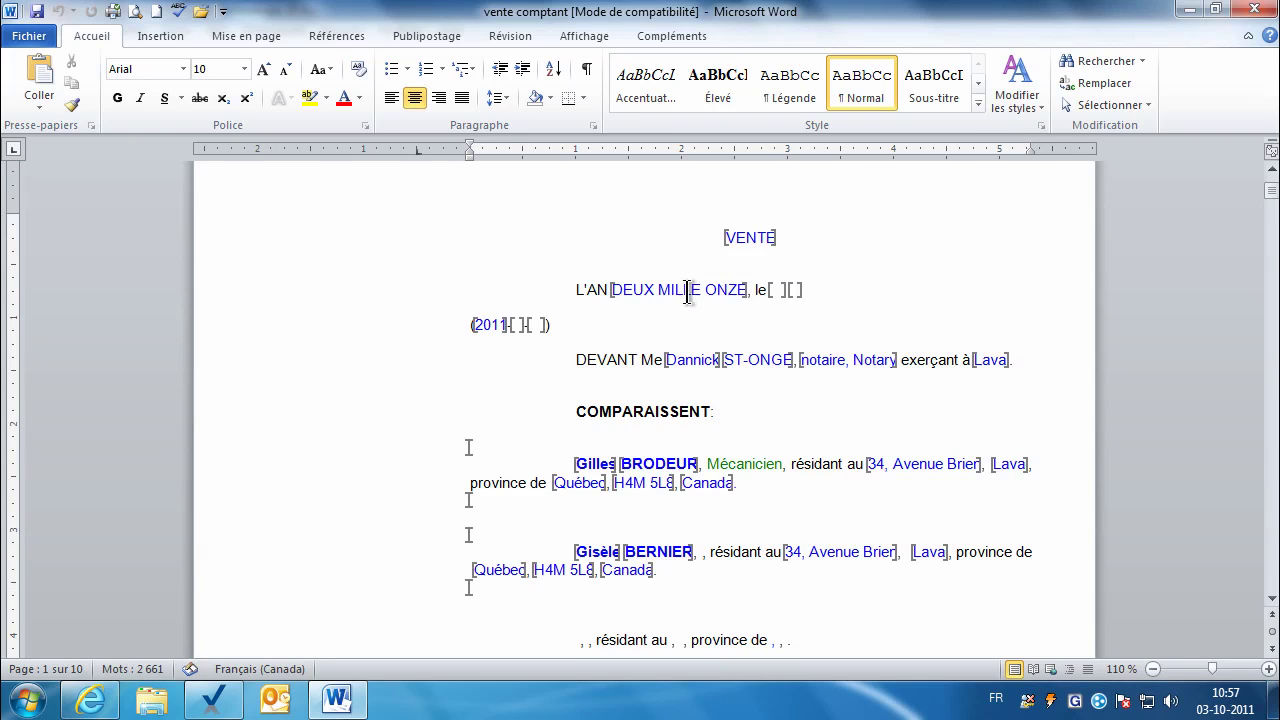
{"action": "left_click", "coordinate": [659, 290]}
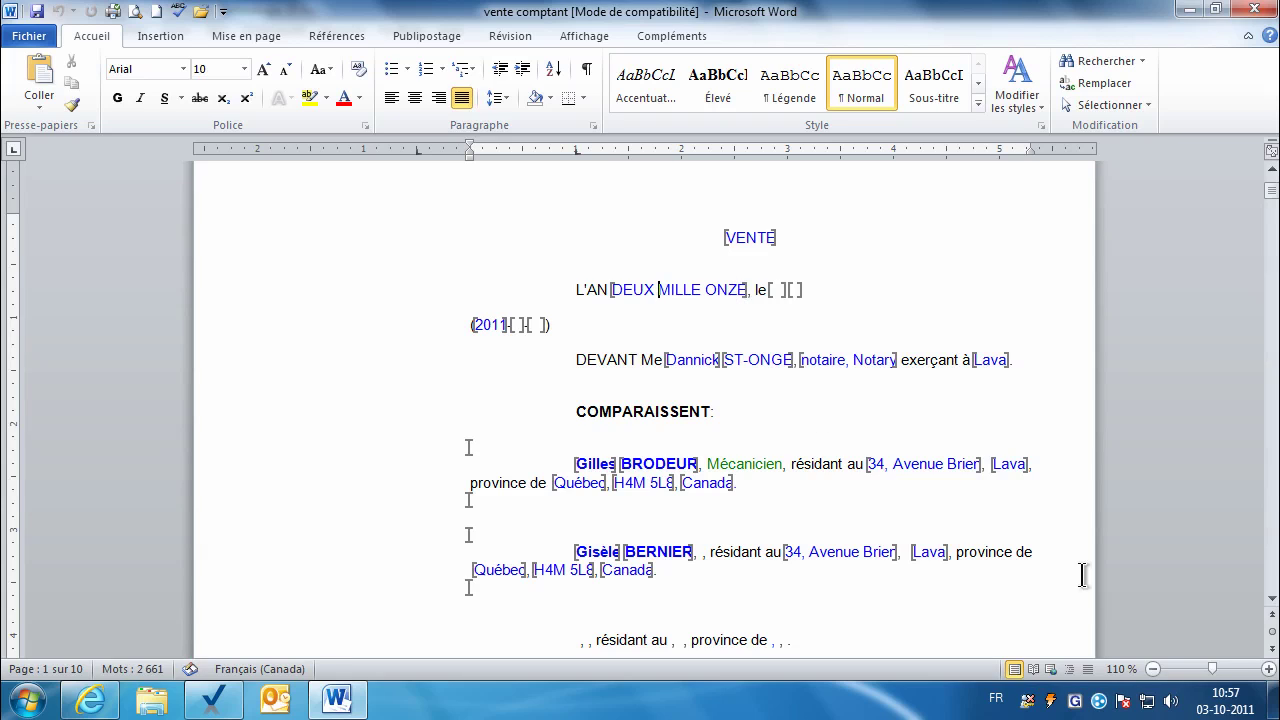
{"action": "left_click", "coordinate": [1268, 669]}
{"action": "left_click", "coordinate": [1268, 669]}
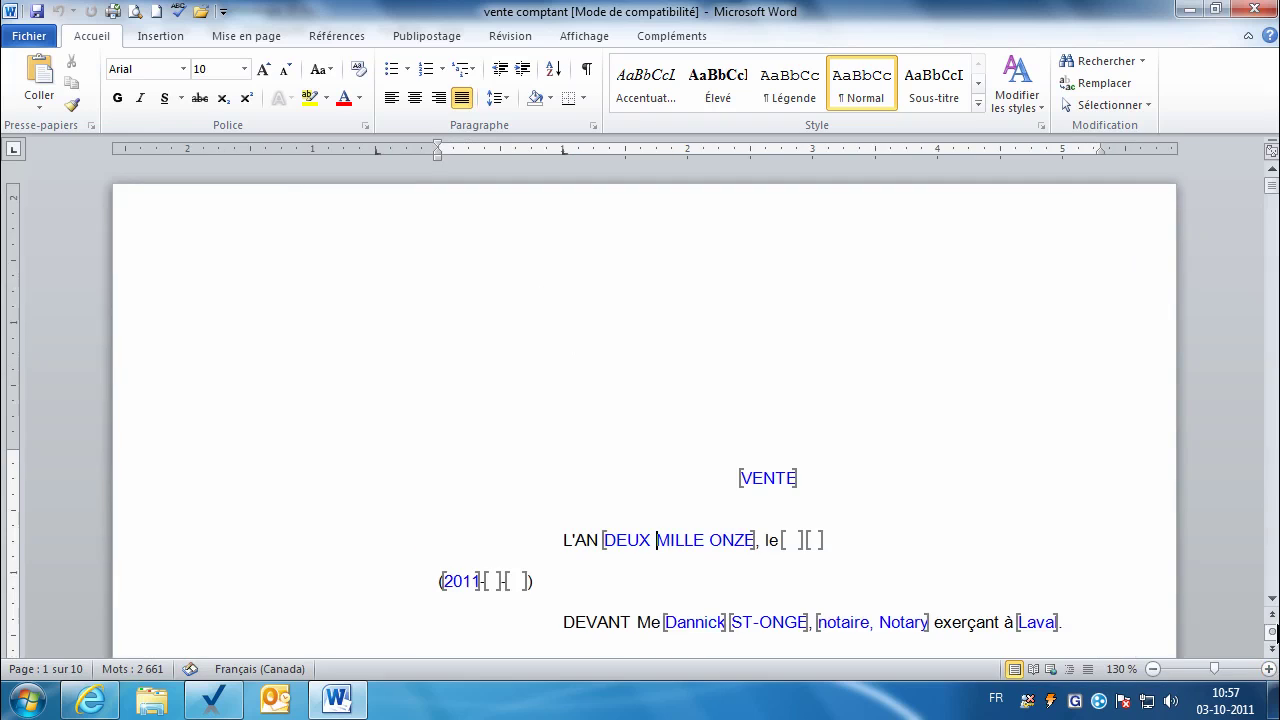
{"action": "left_click", "coordinate": [1272, 600]}
{"action": "left_click", "coordinate": [1272, 600]}
{"action": "left_click", "coordinate": [1272, 602]}
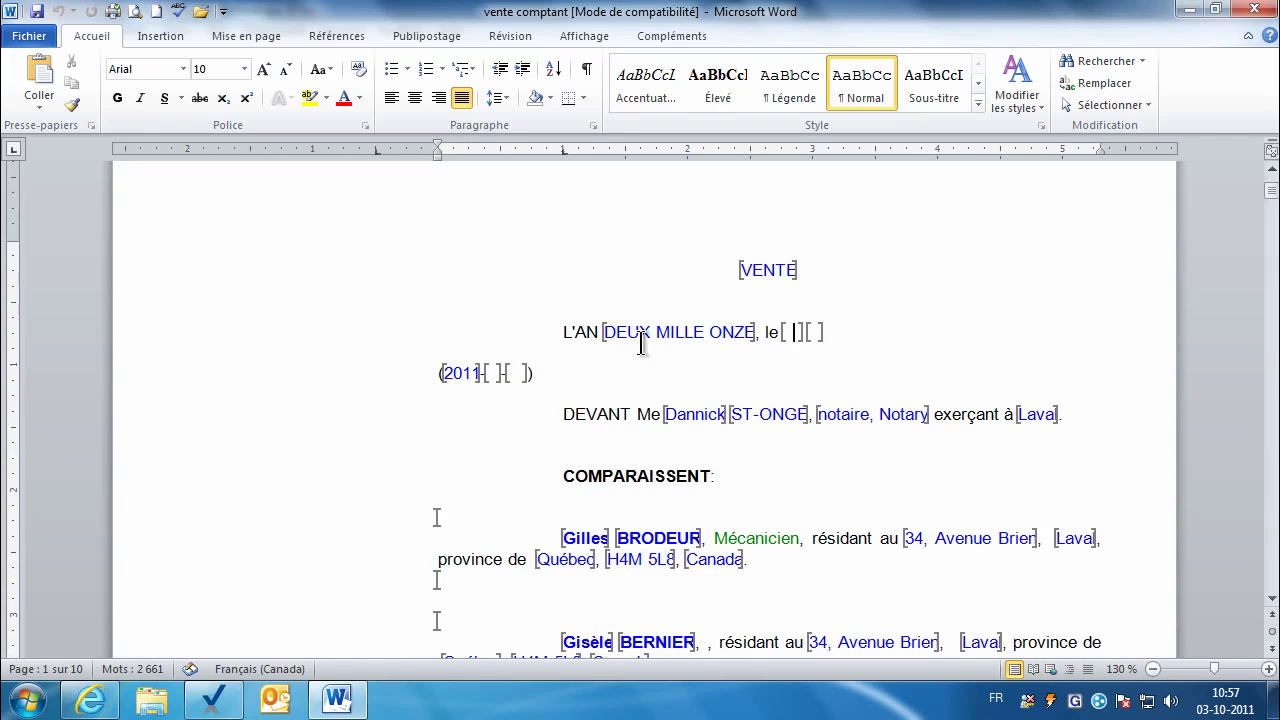
Step: Delete the word 'Notary' after 'notaire' in the DEVANT Me line
{"action": "left_click", "coordinate": [514, 373]}
{"action": "left_click", "coordinate": [1270, 600]}
{"action": "left_click", "coordinate": [1270, 600]}
{"action": "left_click", "coordinate": [1270, 600]}
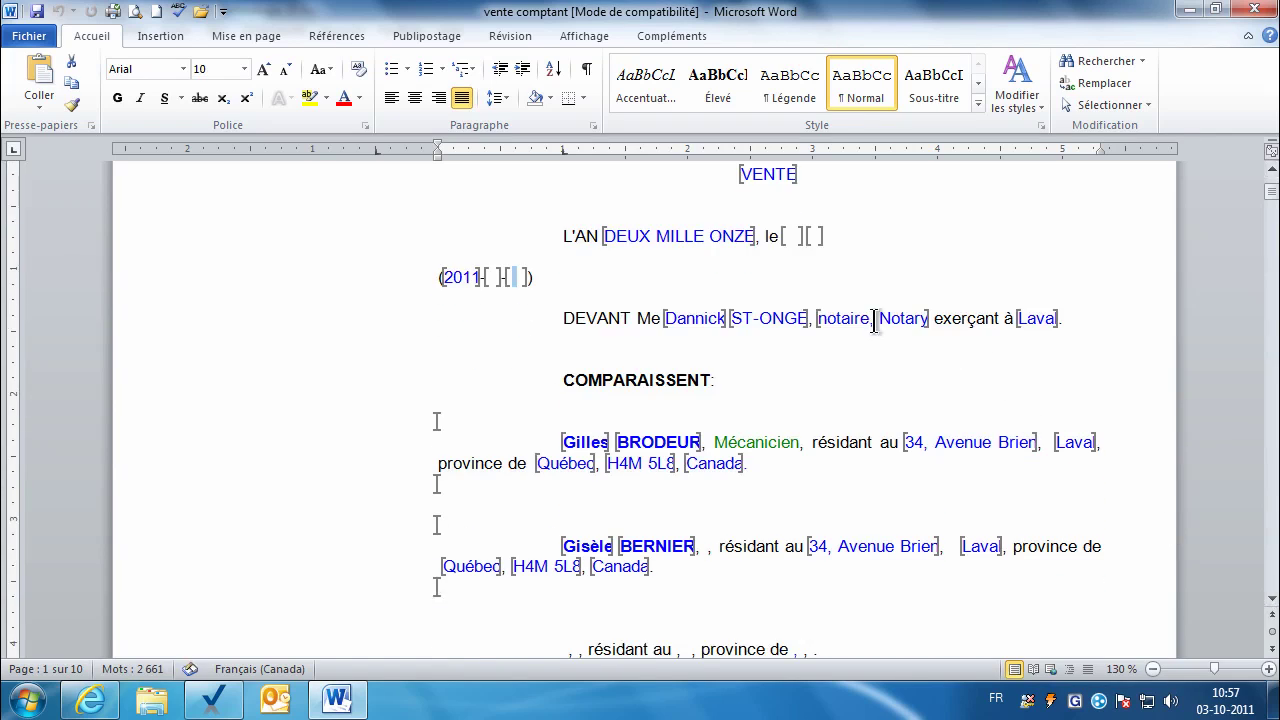
{"action": "key", "text": "Delete"}
{"action": "key", "text": "Delete"}
{"action": "key", "text": "Delete"}
{"action": "key", "text": "Delete"}
{"action": "key", "text": "Delete"}
{"action": "key", "text": "Delete"}
{"action": "key", "text": "Delete"}
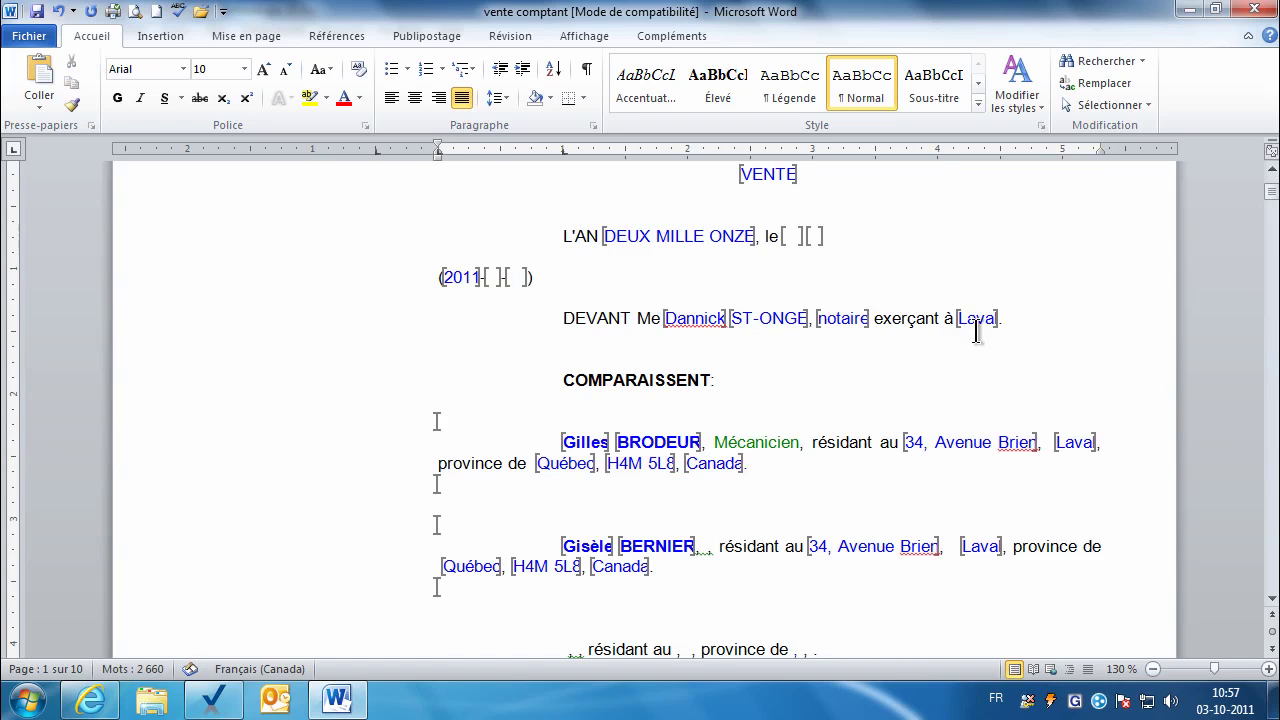
{"action": "left_click", "coordinate": [1270, 600]}
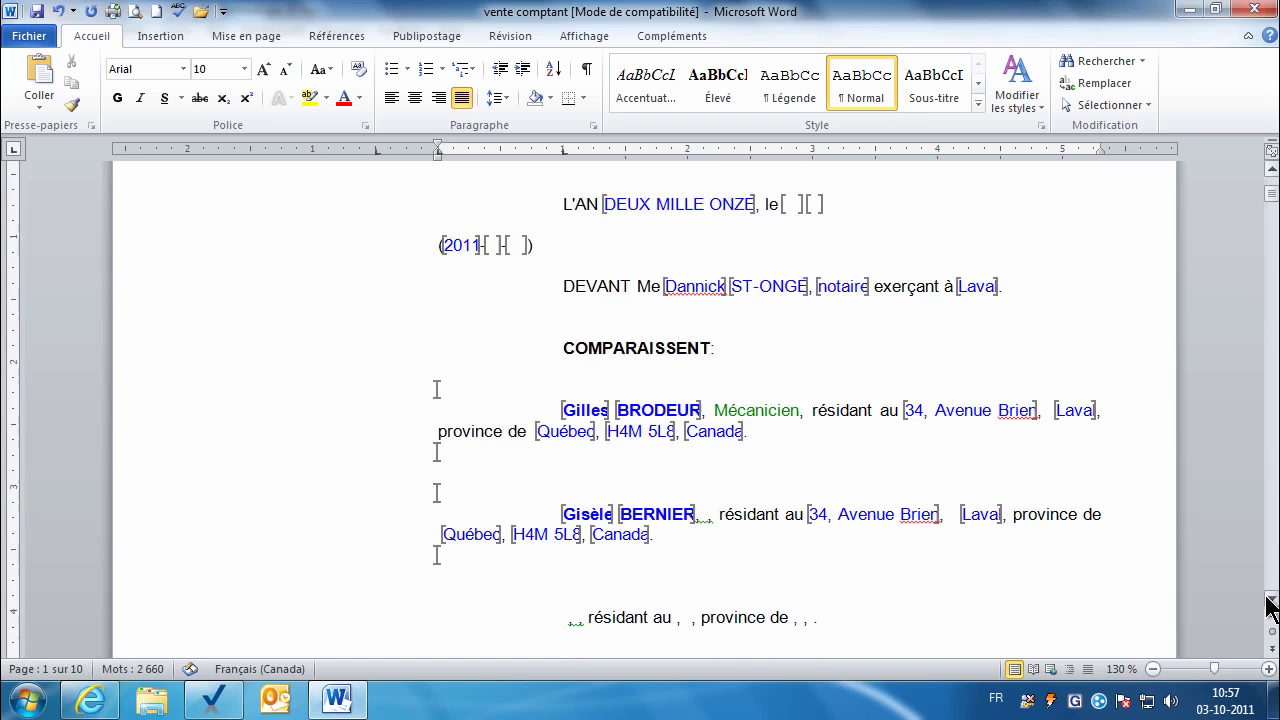
{"action": "left_click", "coordinate": [1270, 600]}
{"action": "left_click", "coordinate": [1270, 600]}
{"action": "left_click", "coordinate": [1270, 600]}
{"action": "left_click", "coordinate": [1270, 600]}
{"action": "left_click", "coordinate": [1270, 600]}
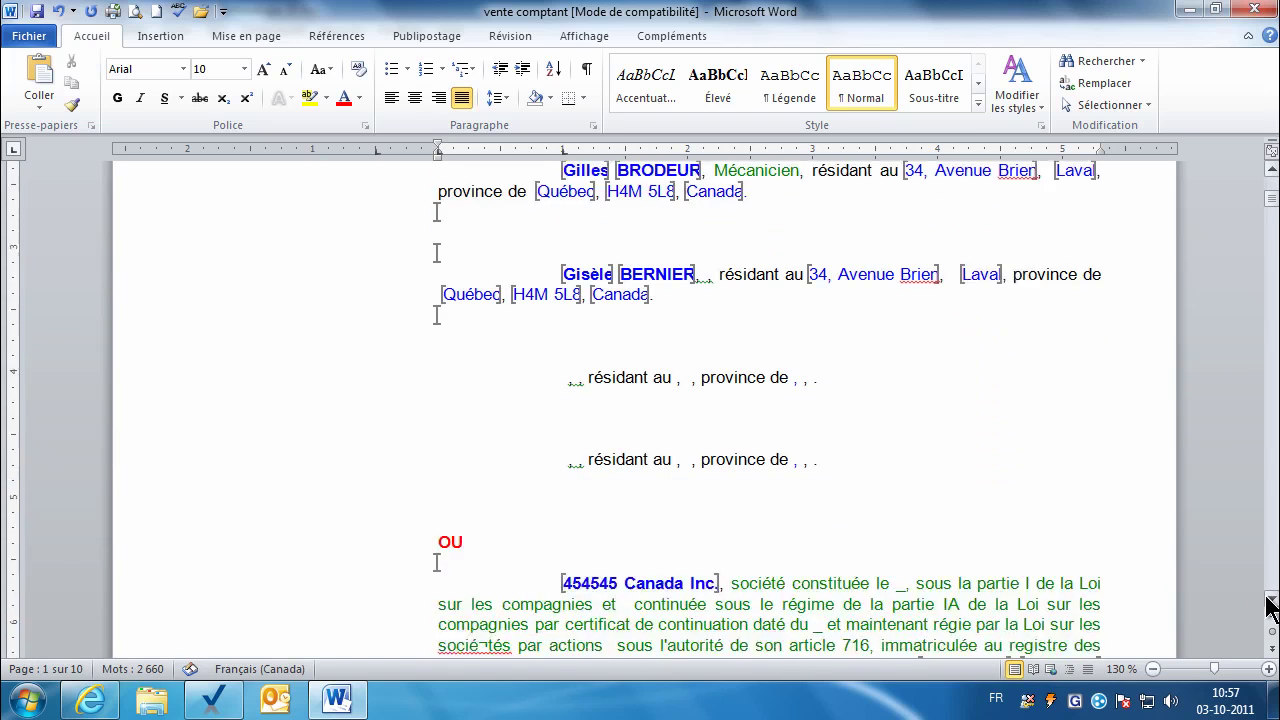
{"action": "left_click", "coordinate": [1270, 600]}
{"action": "left_click", "coordinate": [1270, 600]}
Step: Delete the two blank party paragraphs, the OU line and the unused company paragraphs
{"action": "left_click_drag", "start_coordinate": [256, 254], "coordinate": [272, 424]}
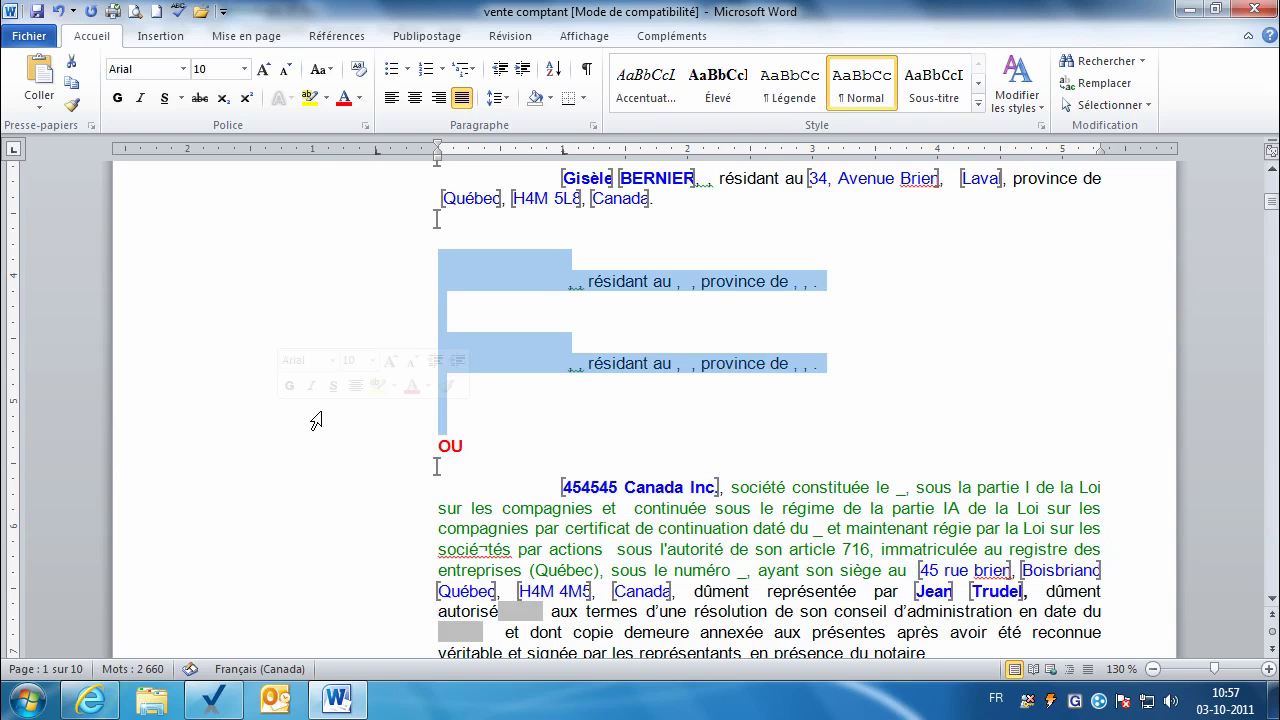
{"action": "key", "text": "Delete"}
{"action": "left_click", "coordinate": [354, 266]}
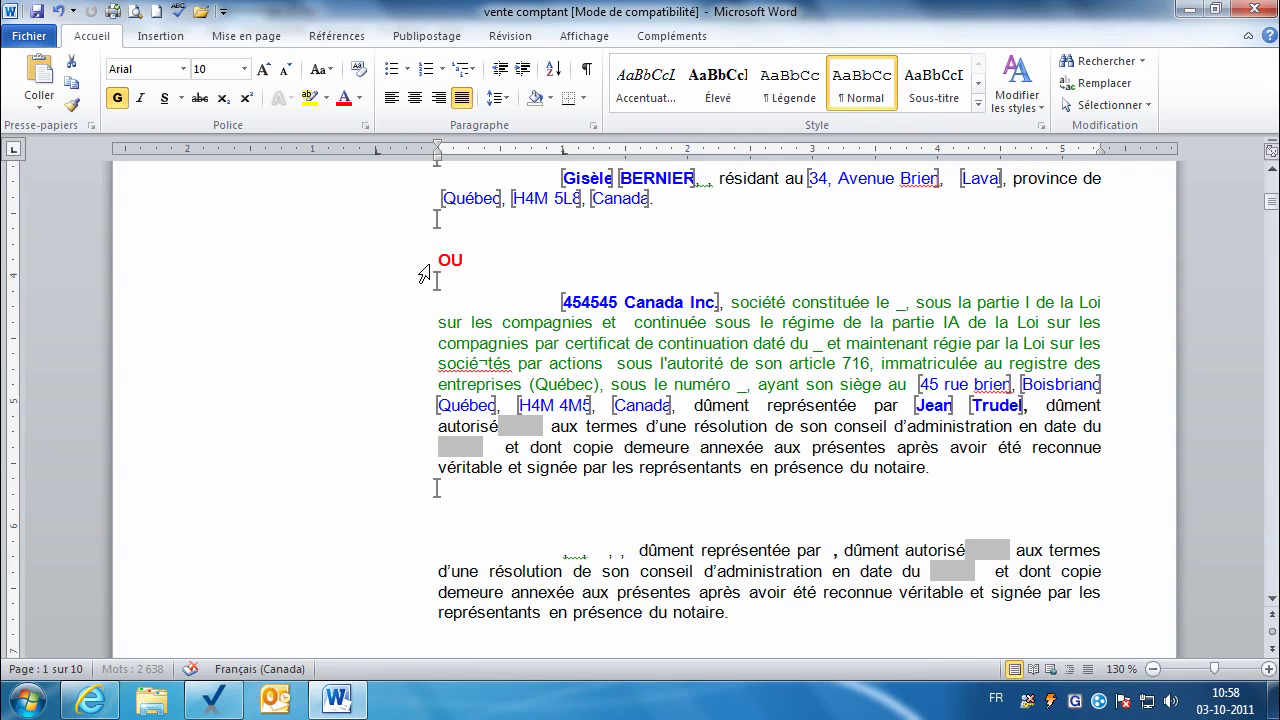
{"action": "key", "text": "Delete"}
{"action": "left_click", "coordinate": [386, 506]}
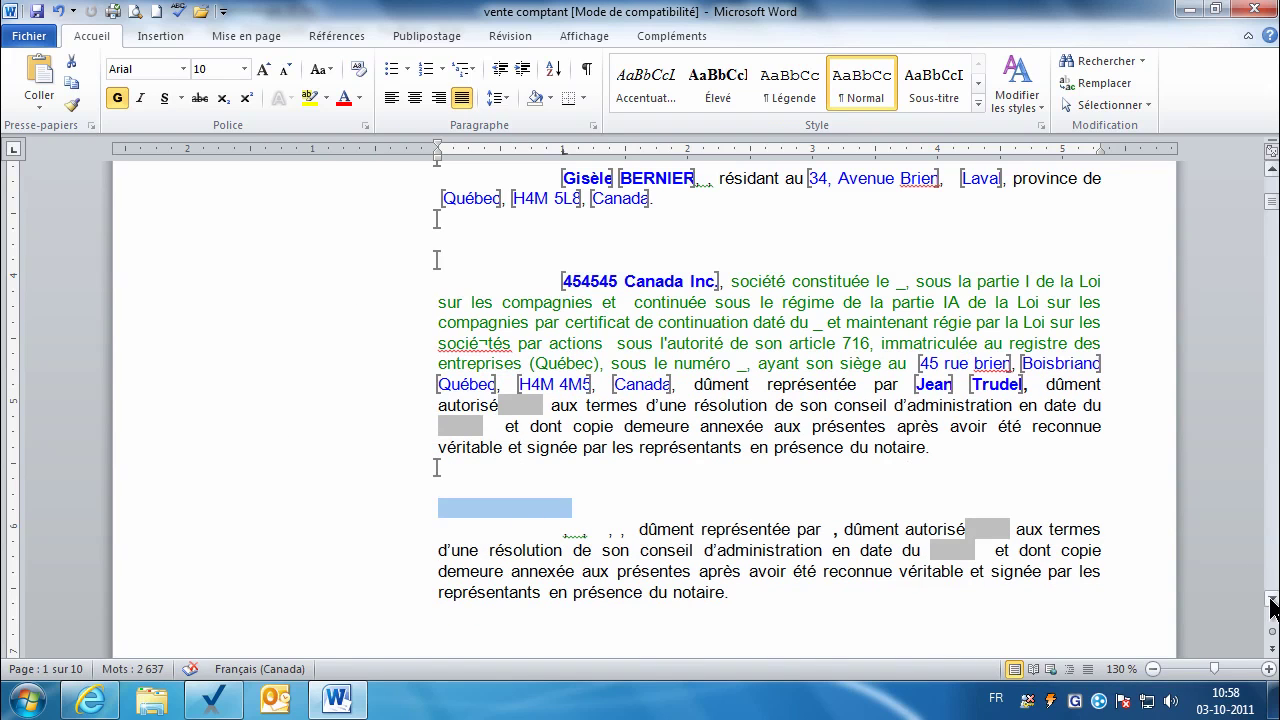
{"action": "left_click", "coordinate": [1272, 600]}
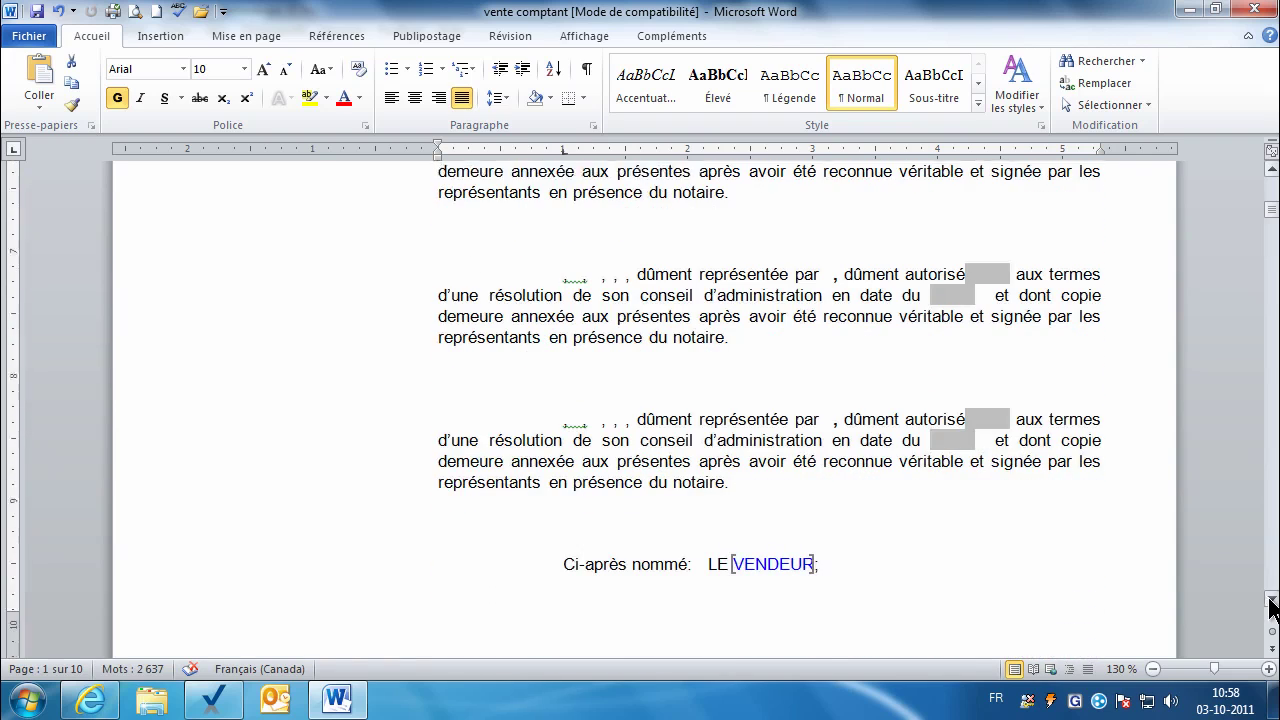
{"action": "left_click", "coordinate": [838, 505], "text": "shift"}
{"action": "key", "text": "Delete"}
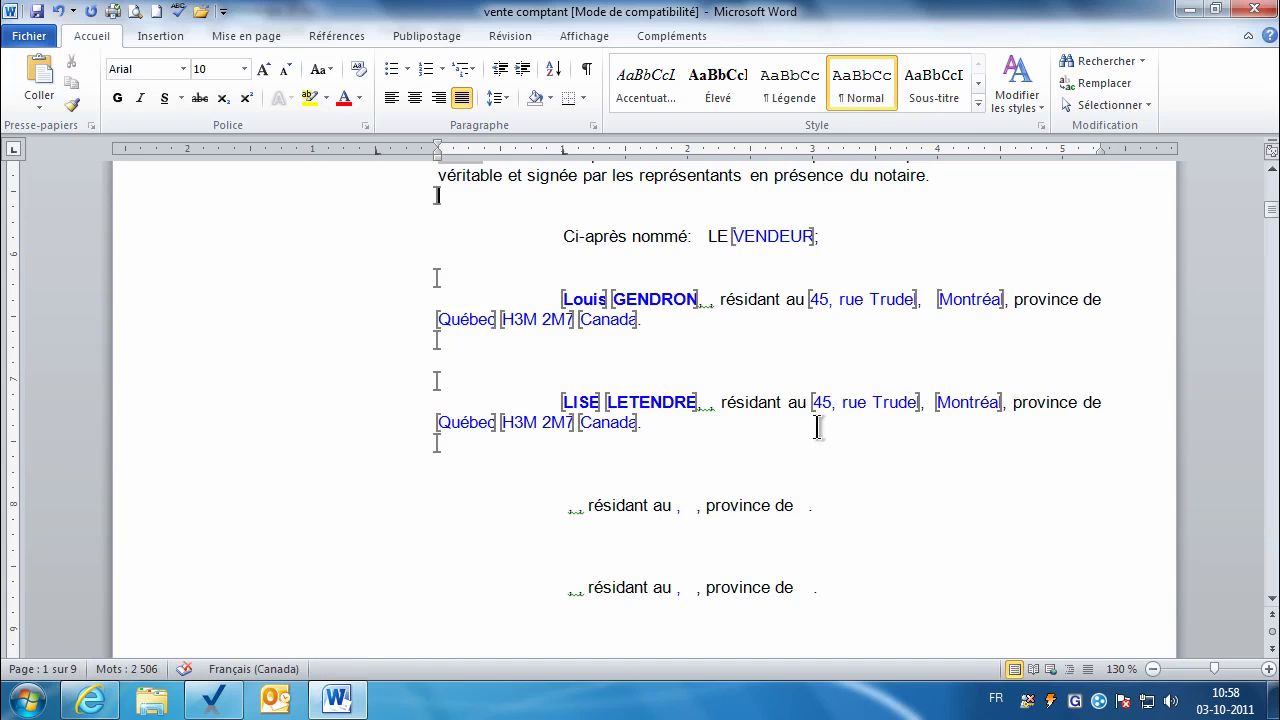
Step: Delete the unused buyer paragraphs and start DÉSIGNATION DU BIEN on a new page
{"action": "left_click", "coordinate": [365, 513]}
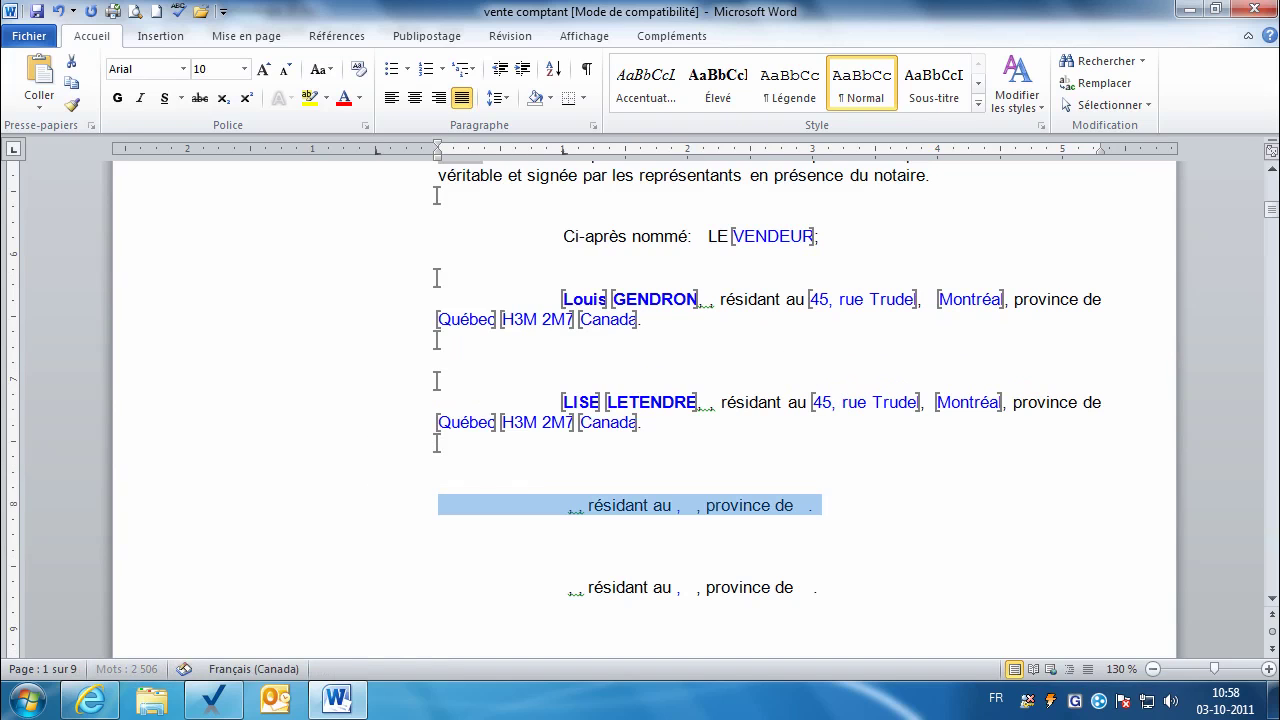
{"action": "left_click", "coordinate": [1271, 599]}
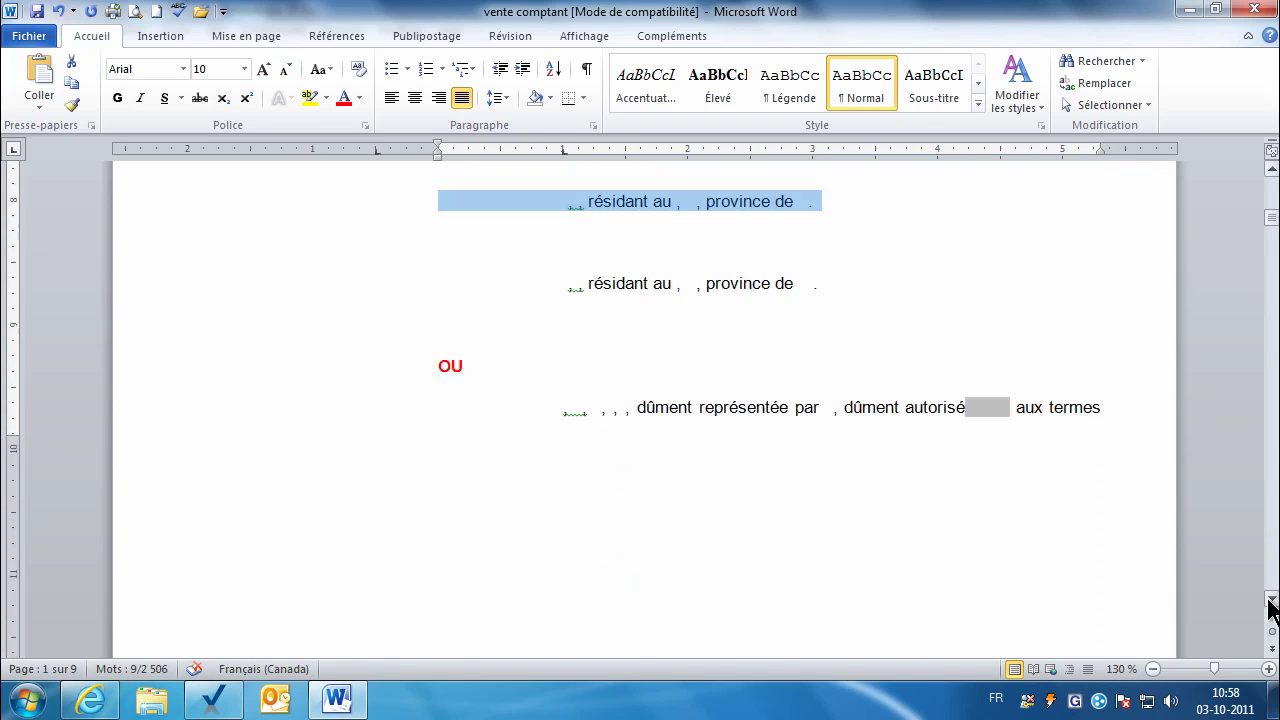
{"action": "left_click_drag", "start_coordinate": [1271, 604], "coordinate": [1271, 604]}
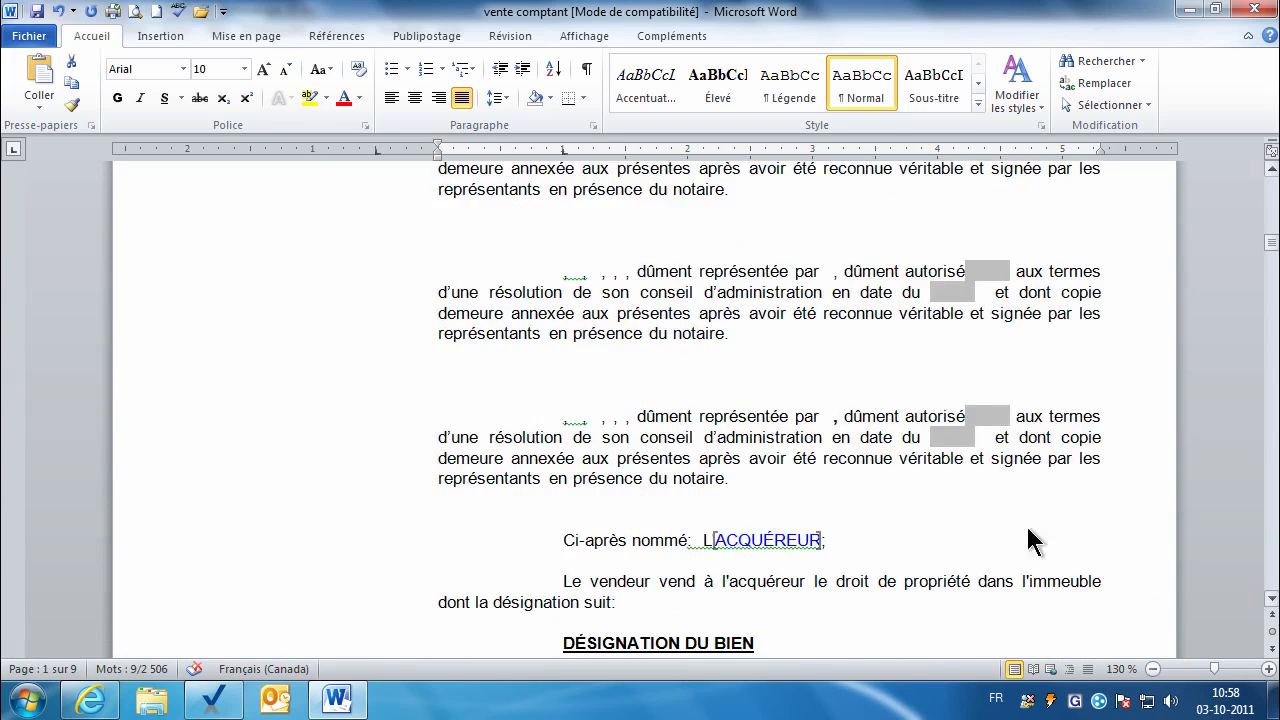
{"action": "left_click", "coordinate": [829, 495], "text": "shift"}
{"action": "key", "text": "Delete"}
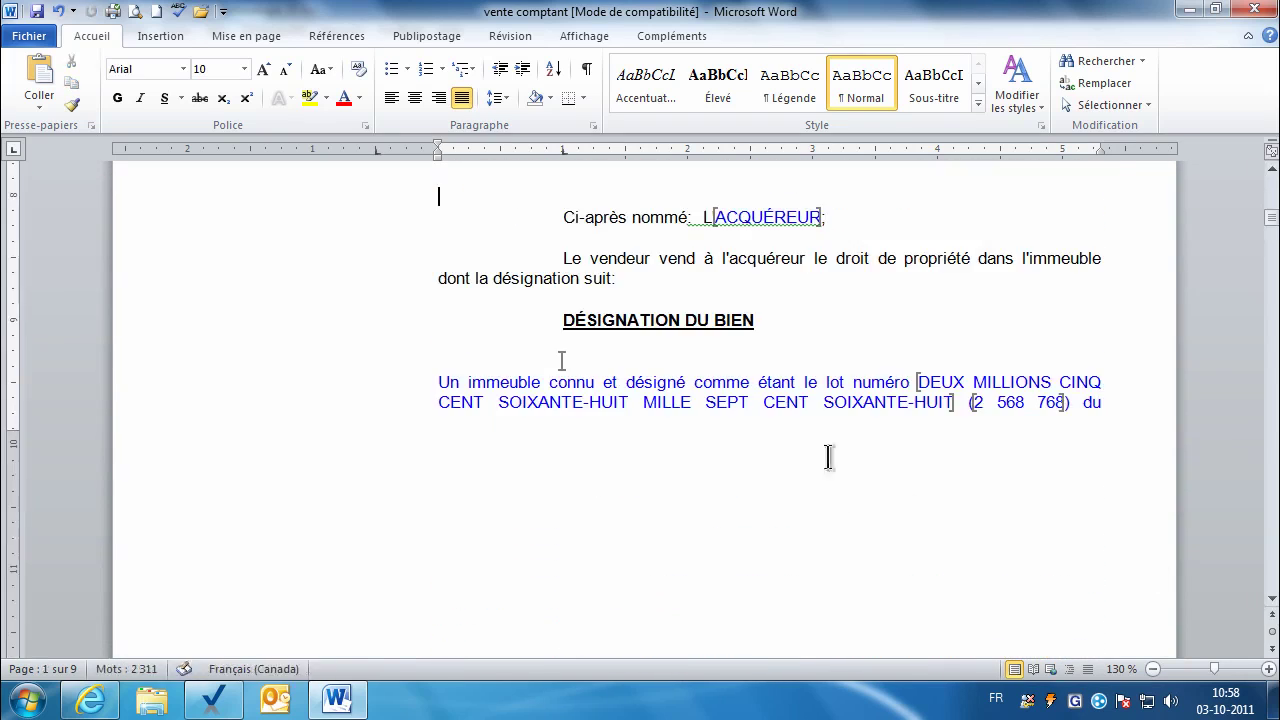
{"action": "left_click", "coordinate": [565, 325]}
{"action": "key", "text": "ctrl+Return"}
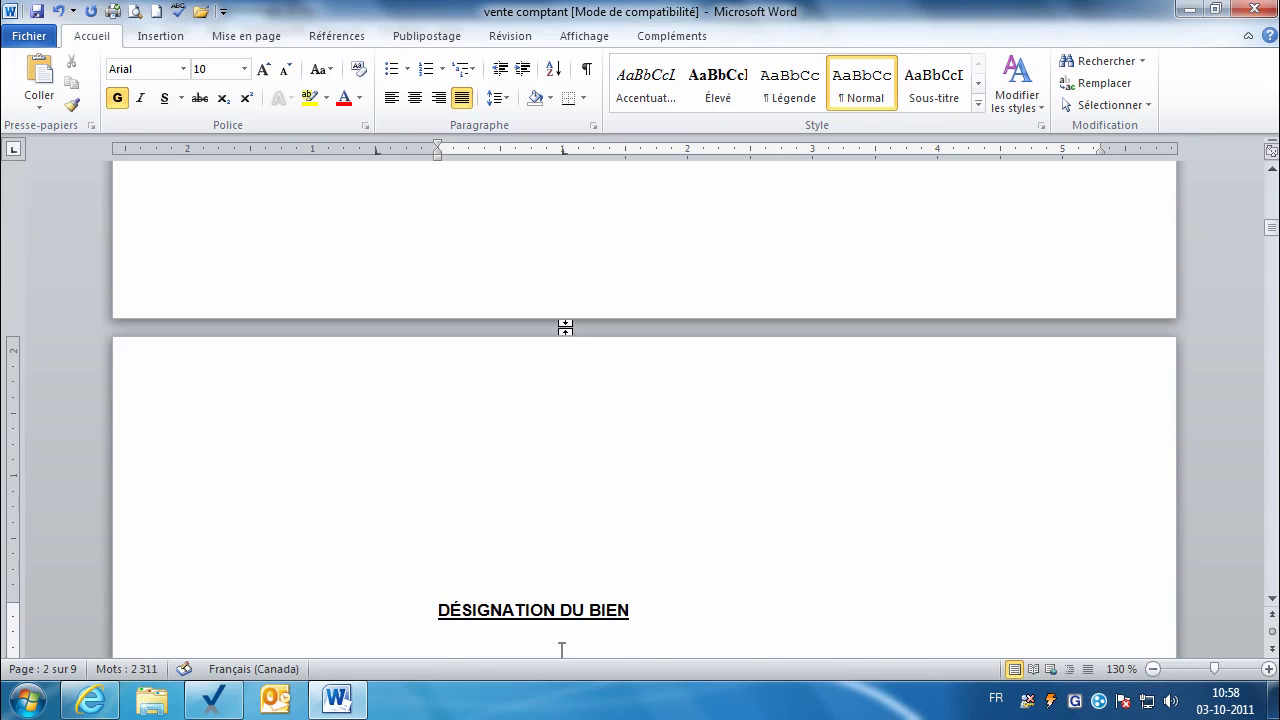
Step: Delete the empty mortgage paragraph b) under DÉCLARATIONS DU VENDEUR
{"action": "scroll", "coordinate": [562, 336], "scroll_direction": "down", "scroll_amount": 5}
{"action": "left_click", "coordinate": [1271, 598]}
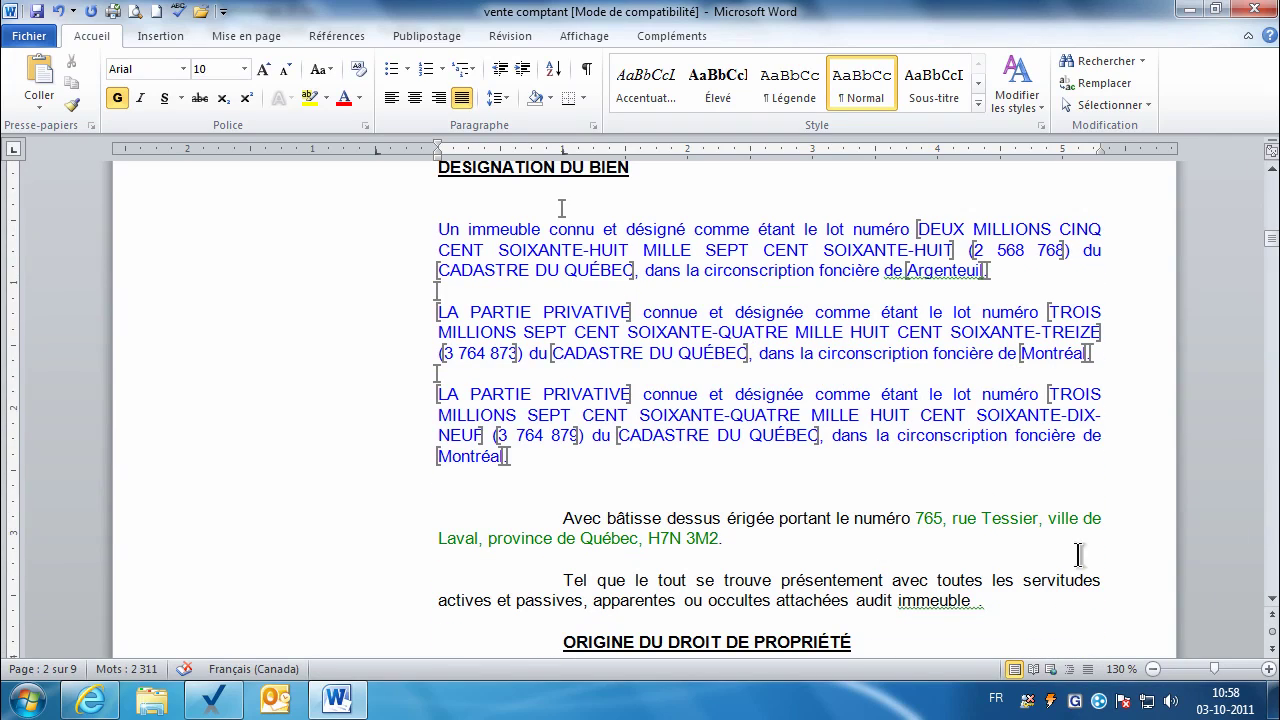
{"action": "left_click_drag", "start_coordinate": [1271, 605], "coordinate": [1271, 605]}
{"action": "left_click_drag", "start_coordinate": [465, 430], "coordinate": [463, 490]}
{"action": "left_click", "coordinate": [960, 520], "text": "shift"}
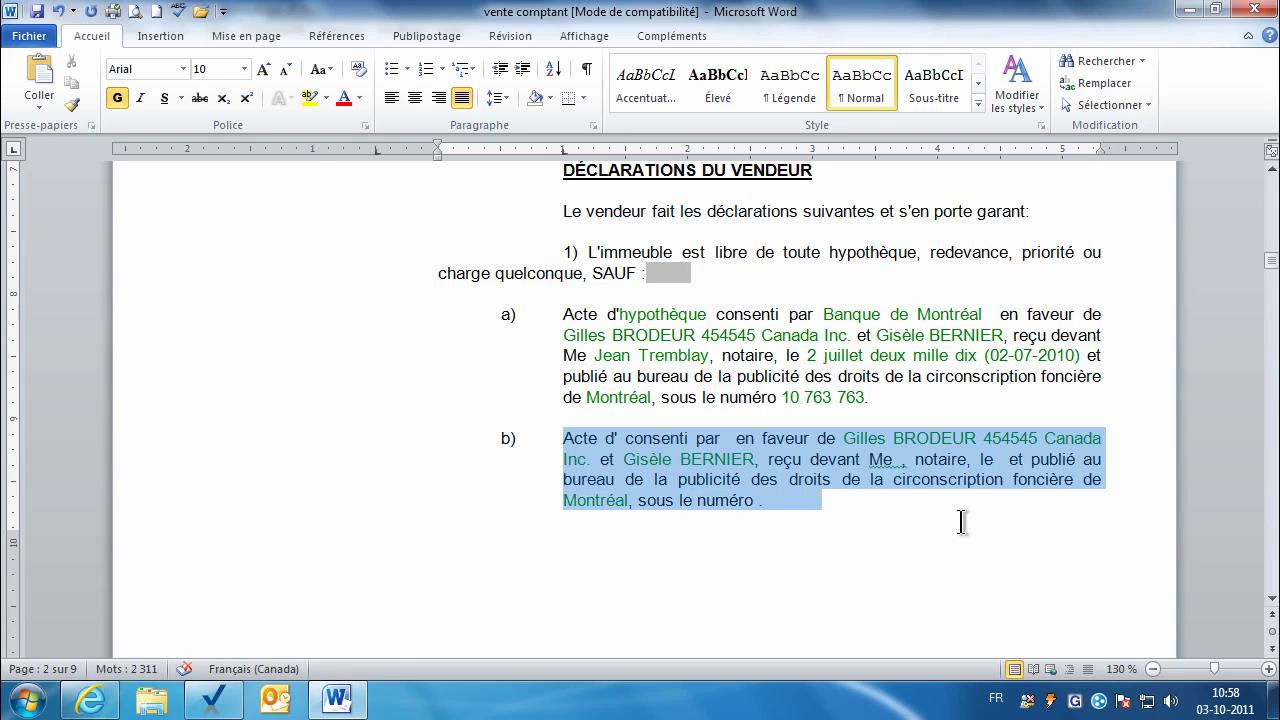
{"action": "key", "text": "Delete"}
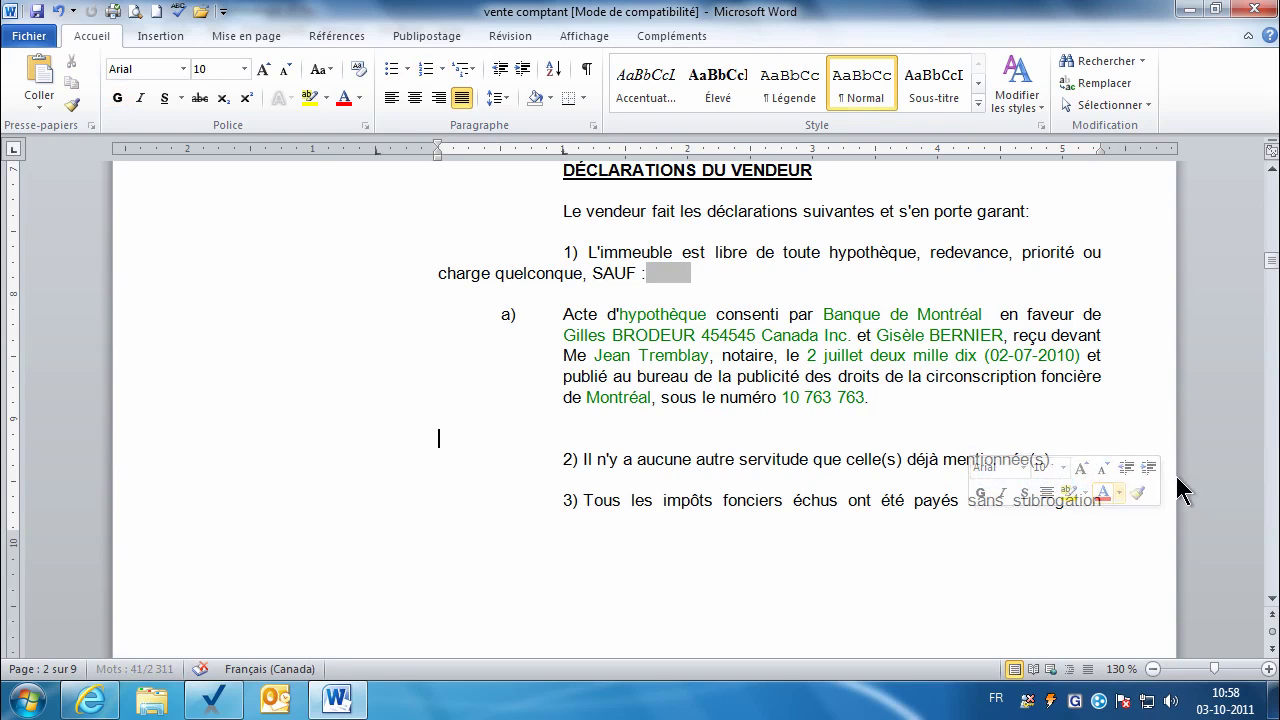
Step: Scroll through the remaining pages past the 225 500,00 amount
{"action": "left_click_drag", "start_coordinate": [1271, 265], "coordinate": [1262, 346]}
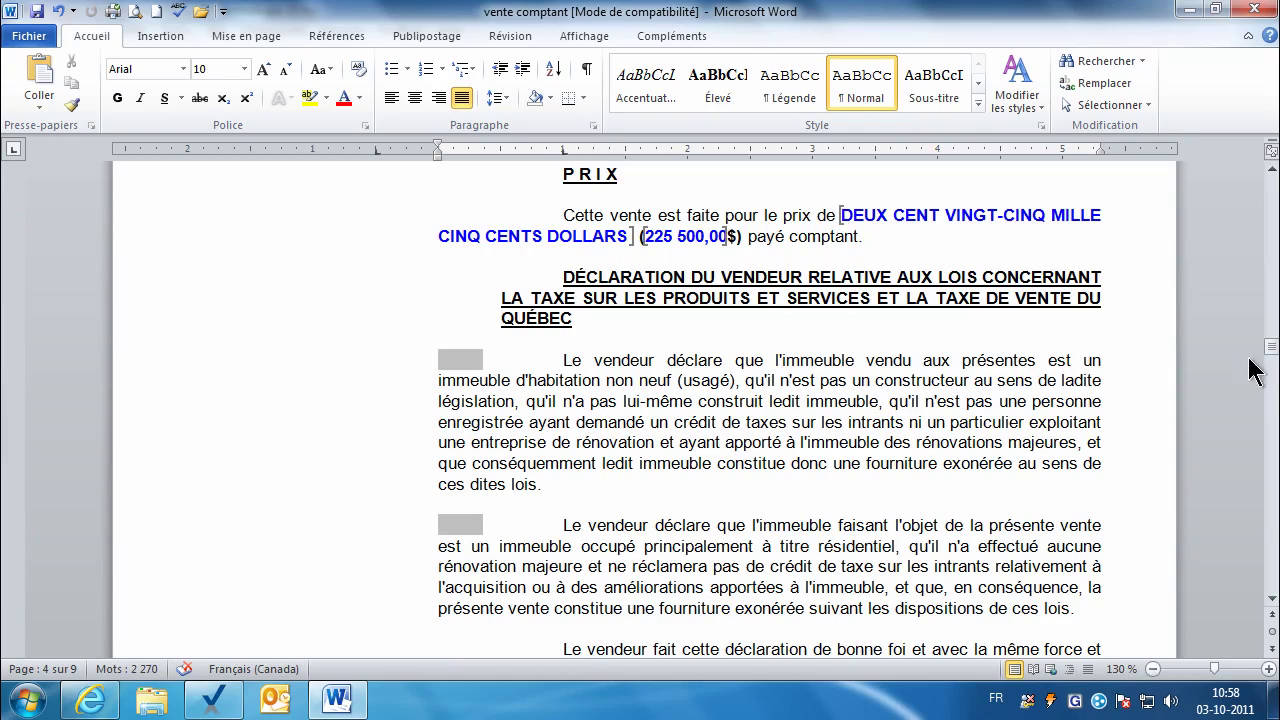
{"action": "left_click_drag", "start_coordinate": [1272, 355], "coordinate": [1273, 449]}
{"action": "left_click", "coordinate": [887, 284]}
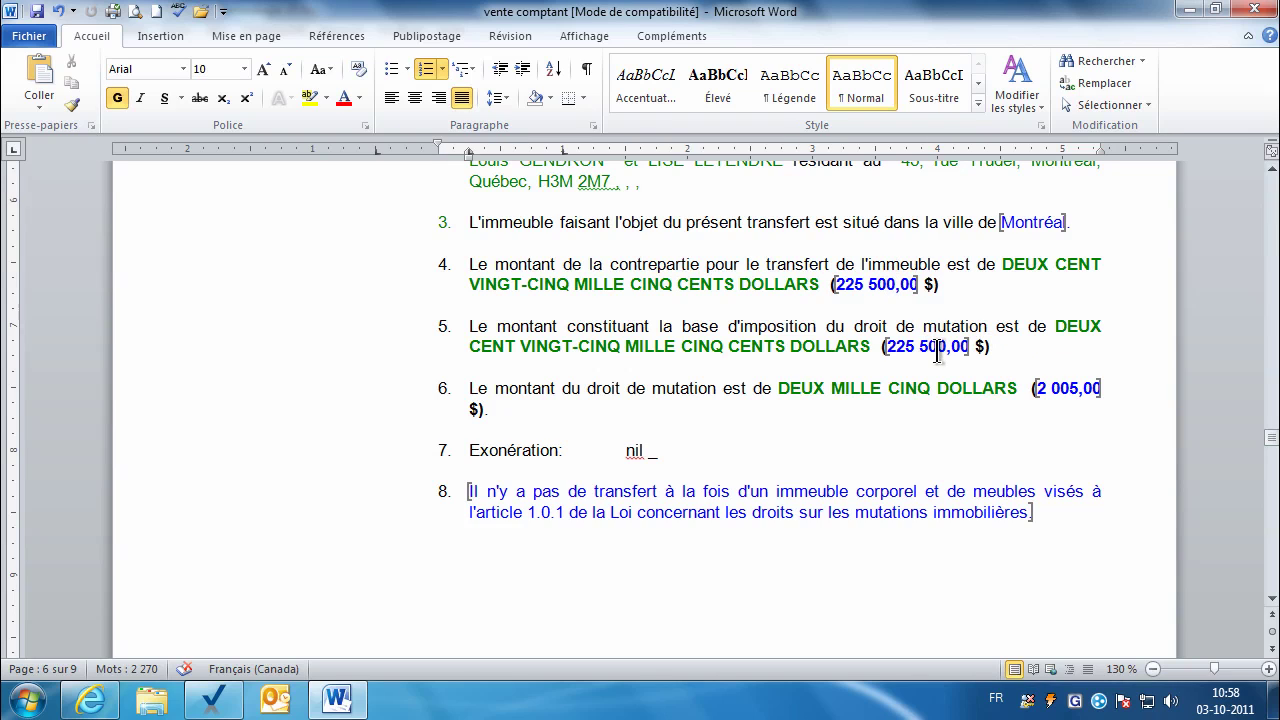
{"action": "left_click_drag", "start_coordinate": [1274, 445], "coordinate": [1274, 472]}
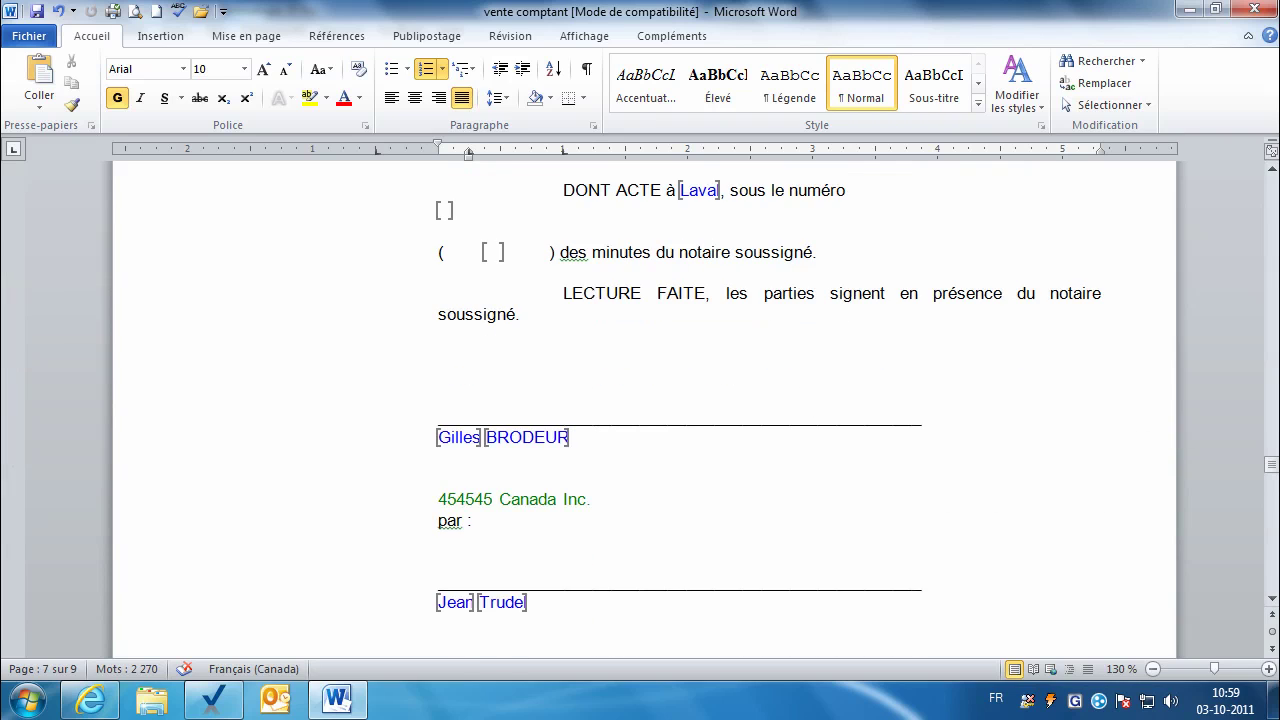
Step: Delete the extra 'par :' signature blocks and leftover blank lines
{"action": "left_click", "coordinate": [1271, 465]}
{"action": "left_click", "coordinate": [1270, 465]}
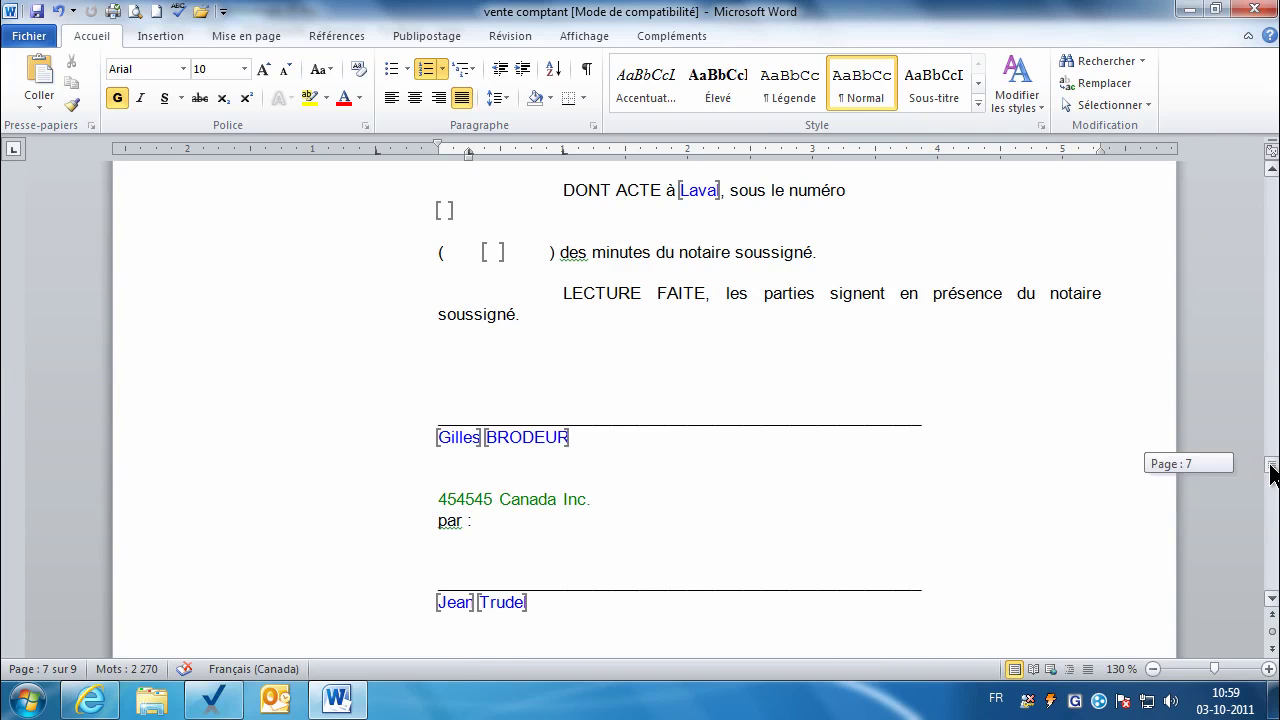
{"action": "left_click_drag", "start_coordinate": [1270, 475], "coordinate": [1273, 491]}
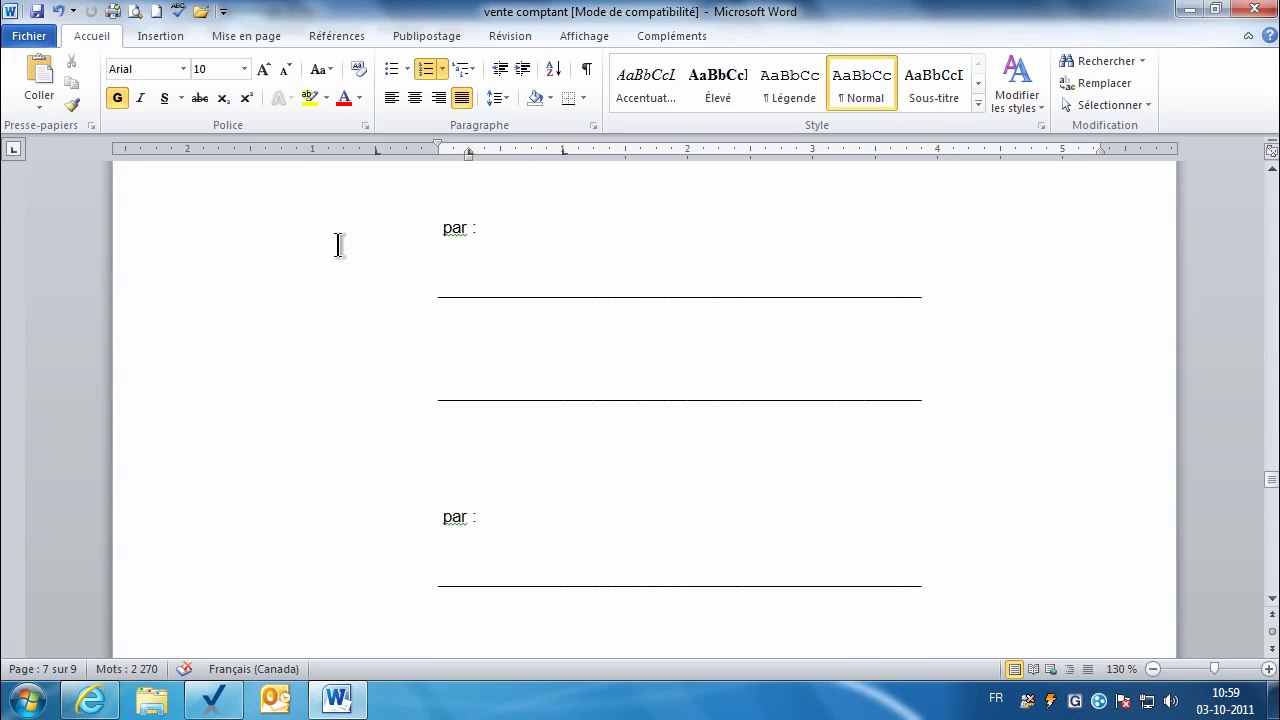
{"action": "left_click_drag", "start_coordinate": [337, 250], "coordinate": [323, 600]}
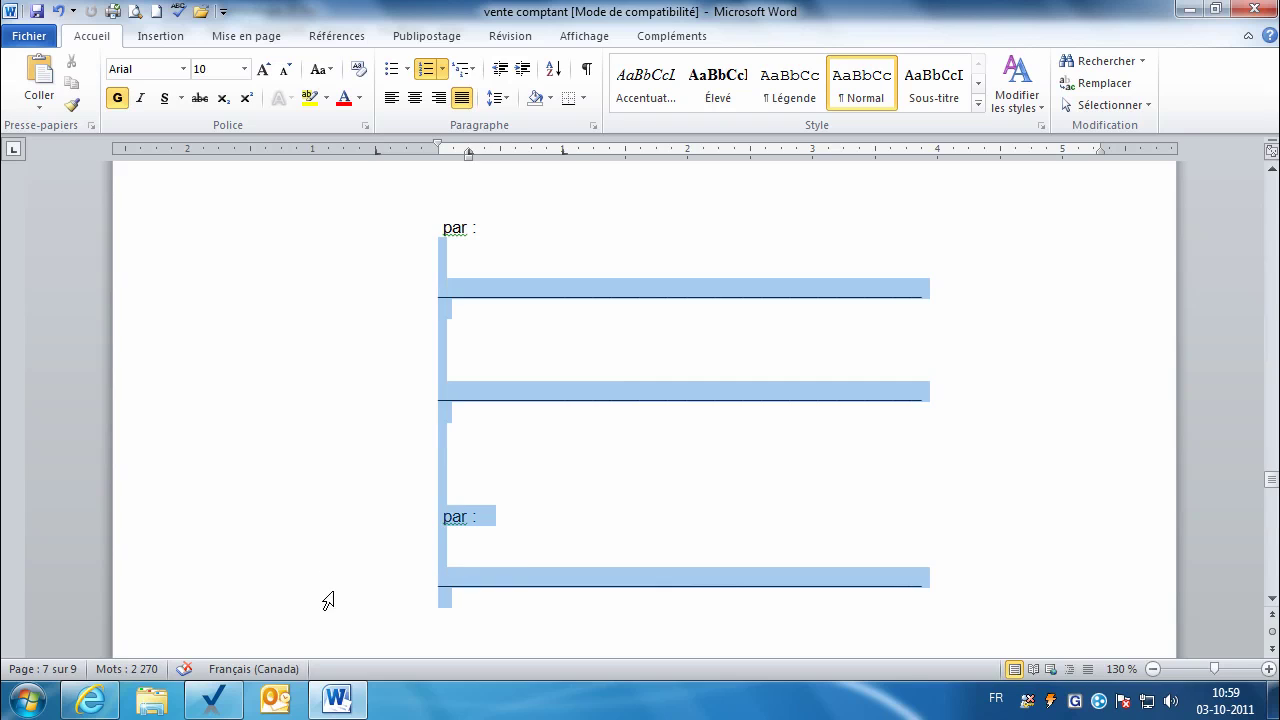
{"action": "key", "text": "Delete"}
{"action": "left_click_drag", "start_coordinate": [387, 209], "coordinate": [398, 520]}
{"action": "key", "text": "Delete"}
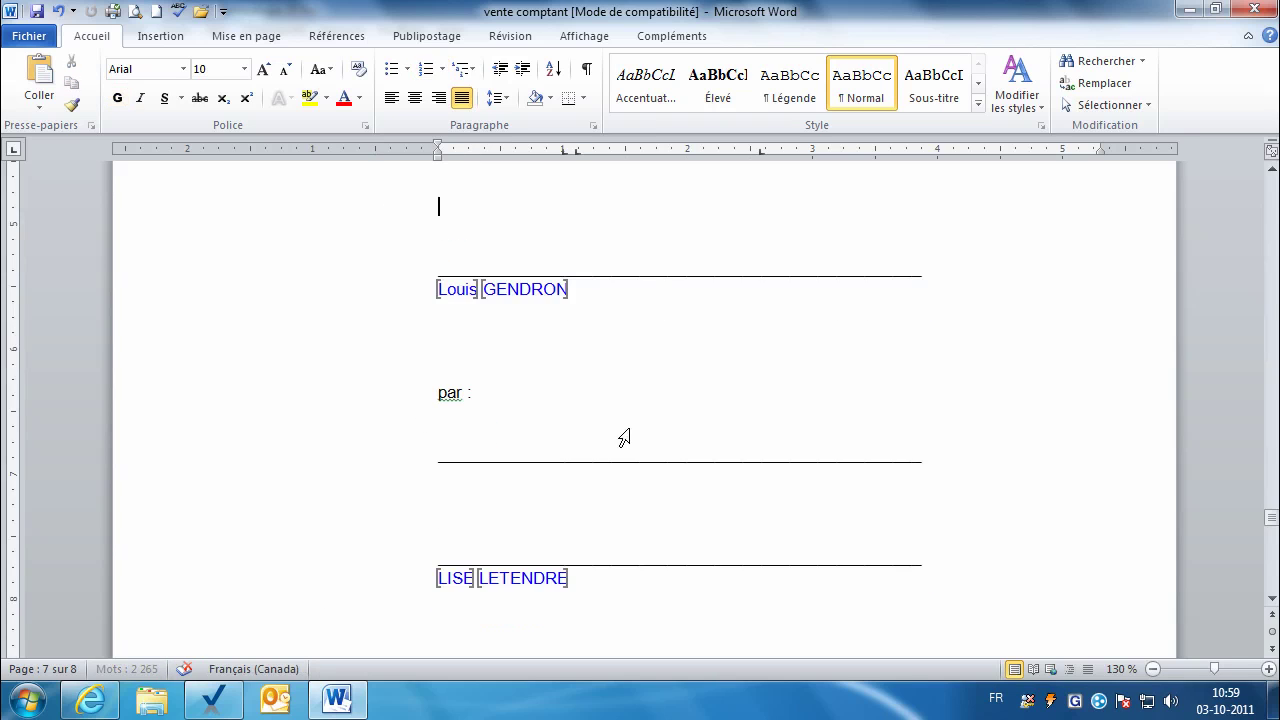
{"action": "key", "text": "BackSpace"}
{"action": "left_click_drag", "start_coordinate": [377, 349], "coordinate": [388, 448]}
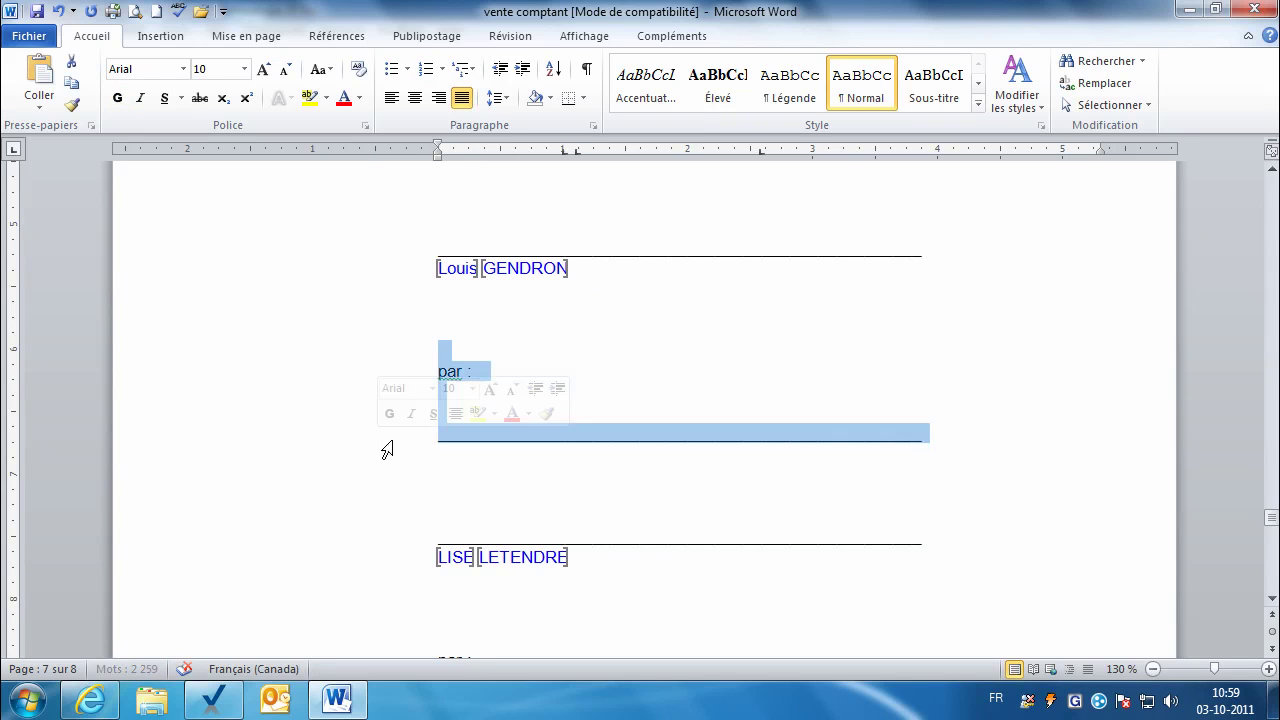
{"action": "key", "text": "Delete"}
{"action": "key", "text": "Delete"}
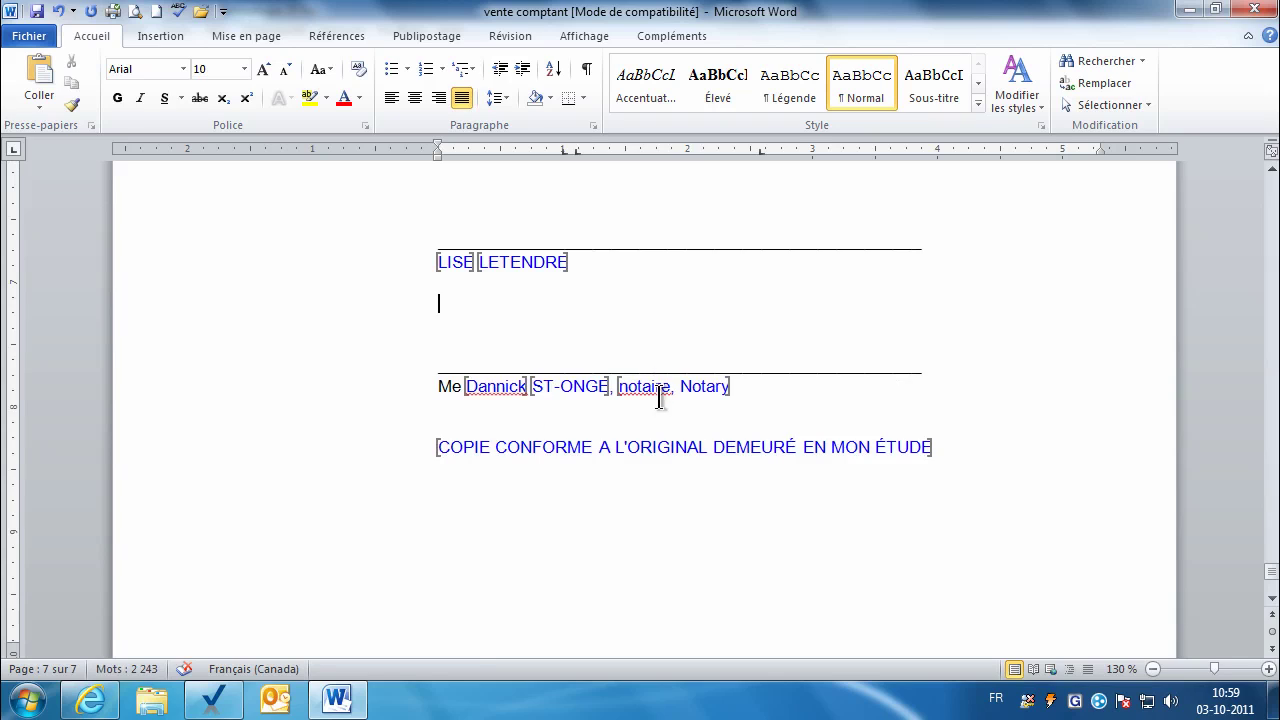
Step: Remove ', Notary' after 'notaire' in the signature line and save the deed
{"action": "left_click", "coordinate": [671, 388]}
{"action": "key", "text": "Delete"}
{"action": "key", "text": "Delete"}
{"action": "key", "text": "Delete"}
{"action": "key", "text": "Delete"}
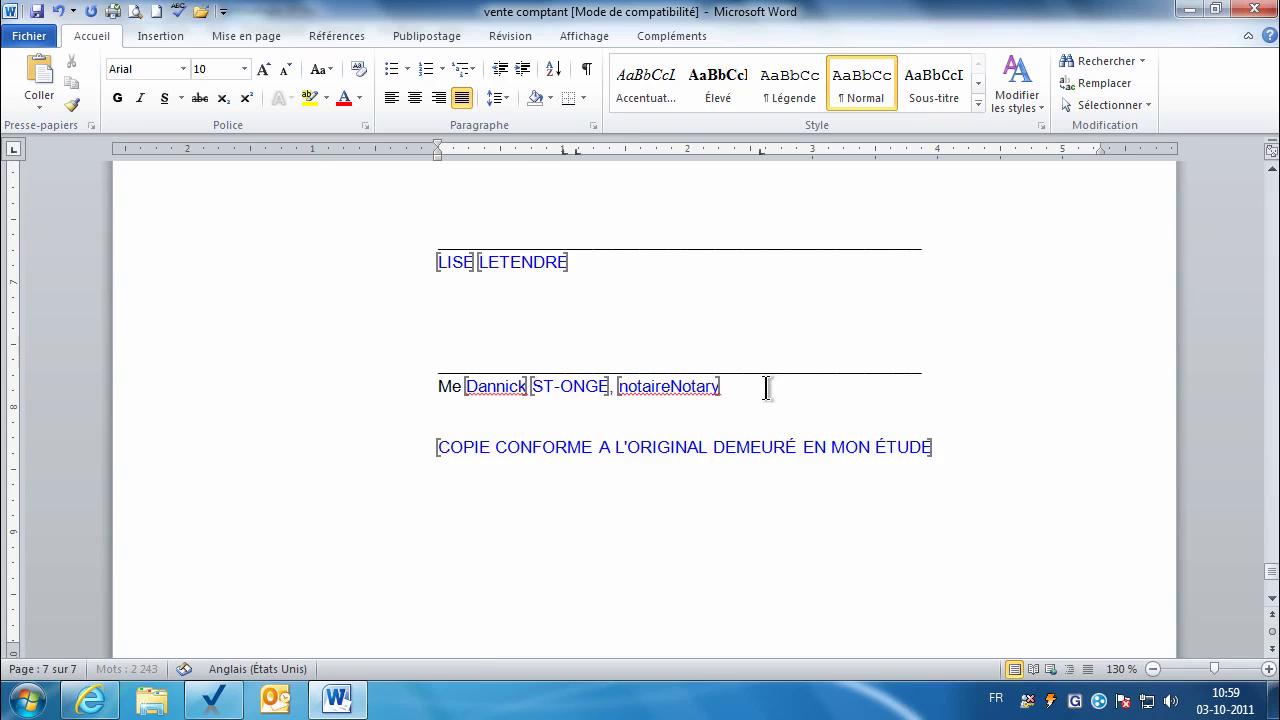
{"action": "key", "text": "Delete"}
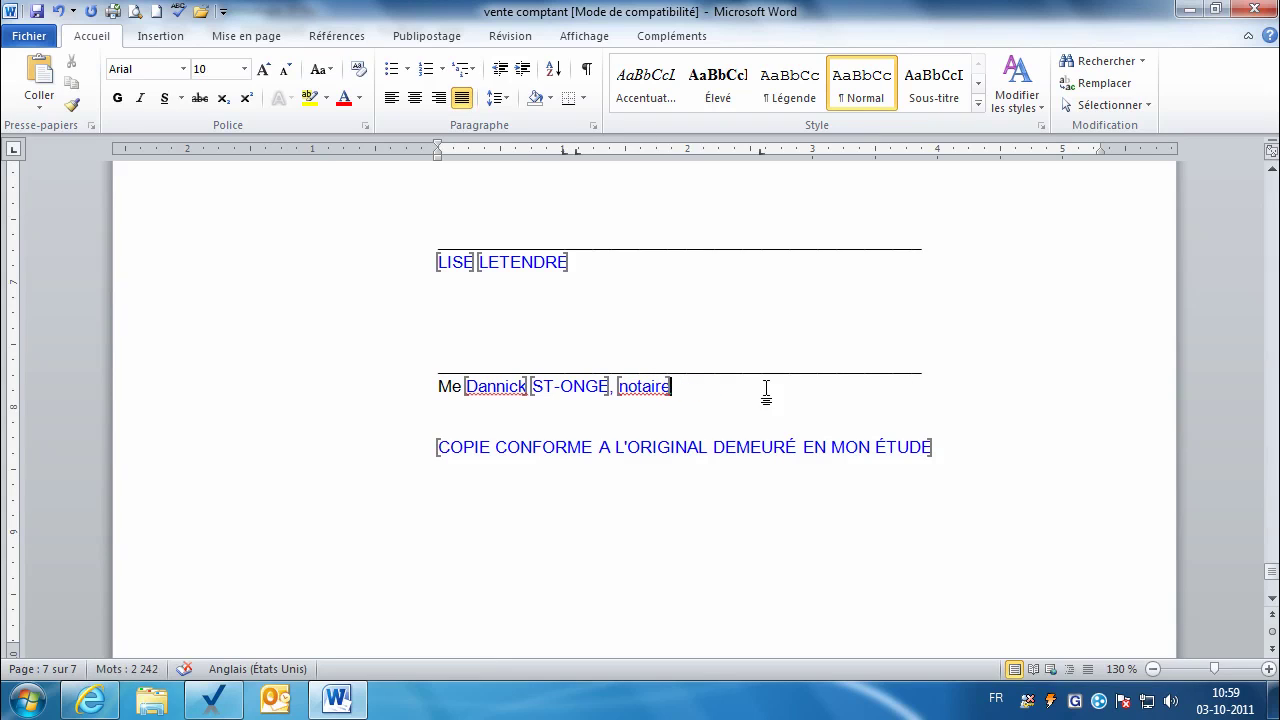
{"action": "key", "text": "ctrl+s"}
{"action": "scroll", "coordinate": [806, 409], "scroll_direction": "up", "scroll_amount": 10}
{"action": "left_click_drag", "start_coordinate": [1271, 545], "coordinate": [1265, 195]}
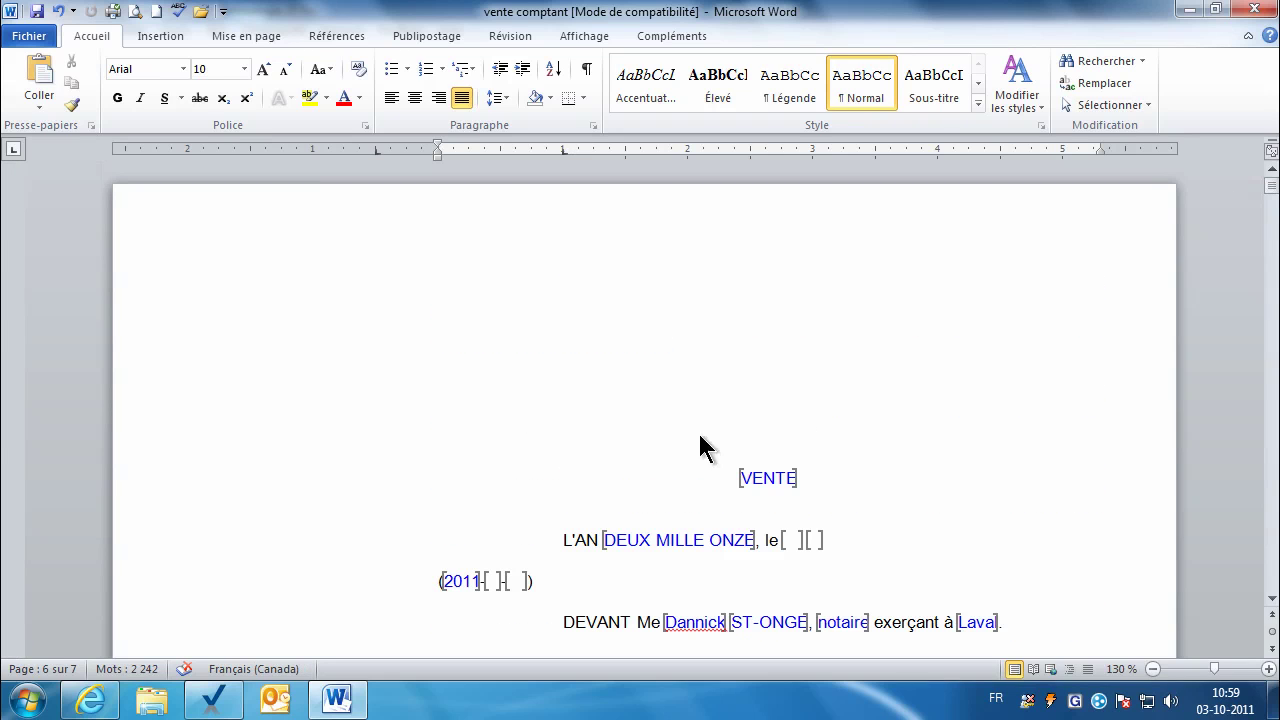
{"action": "left_click", "coordinate": [679, 524]}
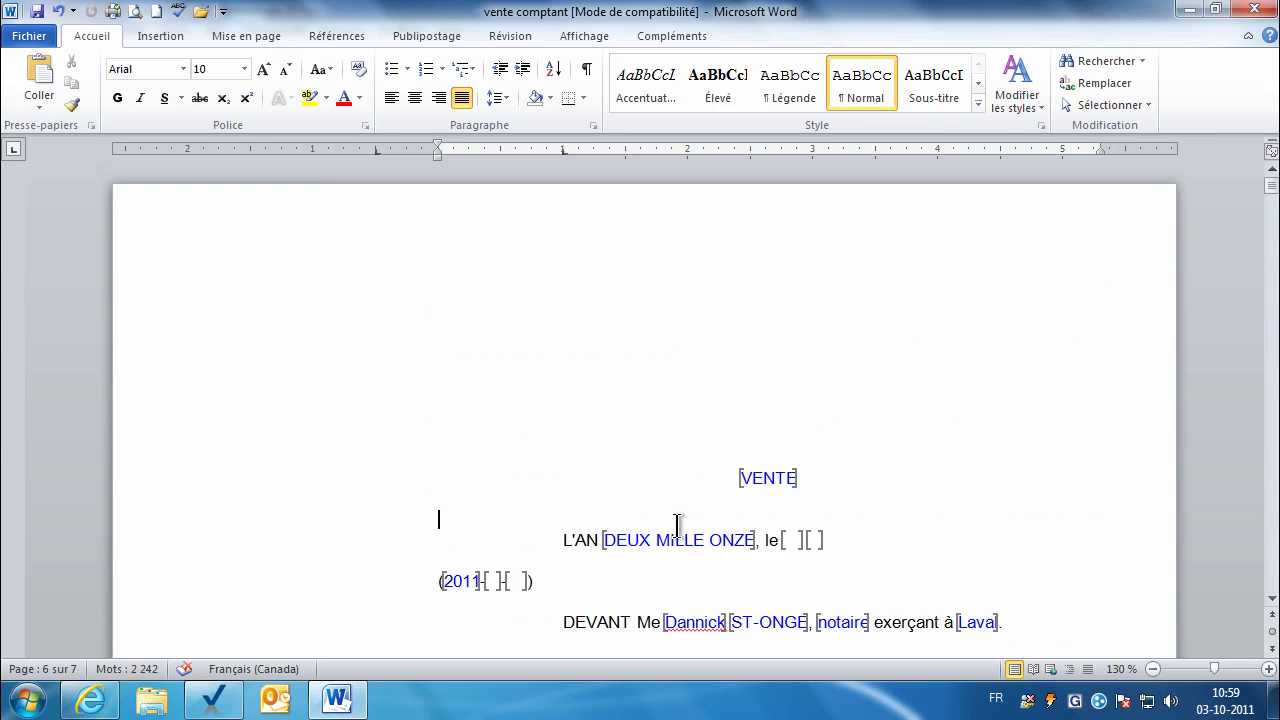
{"action": "left_click", "coordinate": [134, 14]}
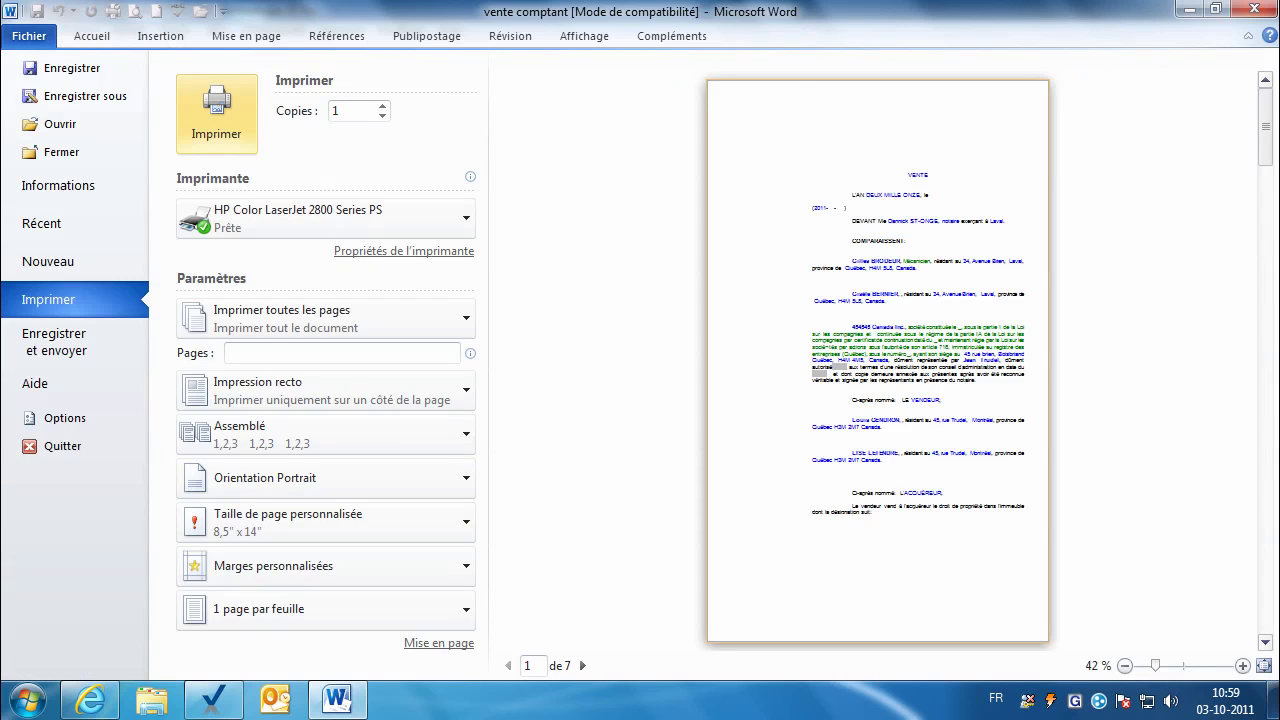
{"action": "left_click", "coordinate": [1242, 665]}
{"action": "left_click", "coordinate": [1242, 665]}
{"action": "left_click", "coordinate": [1242, 665]}
{"action": "left_click", "coordinate": [1242, 665]}
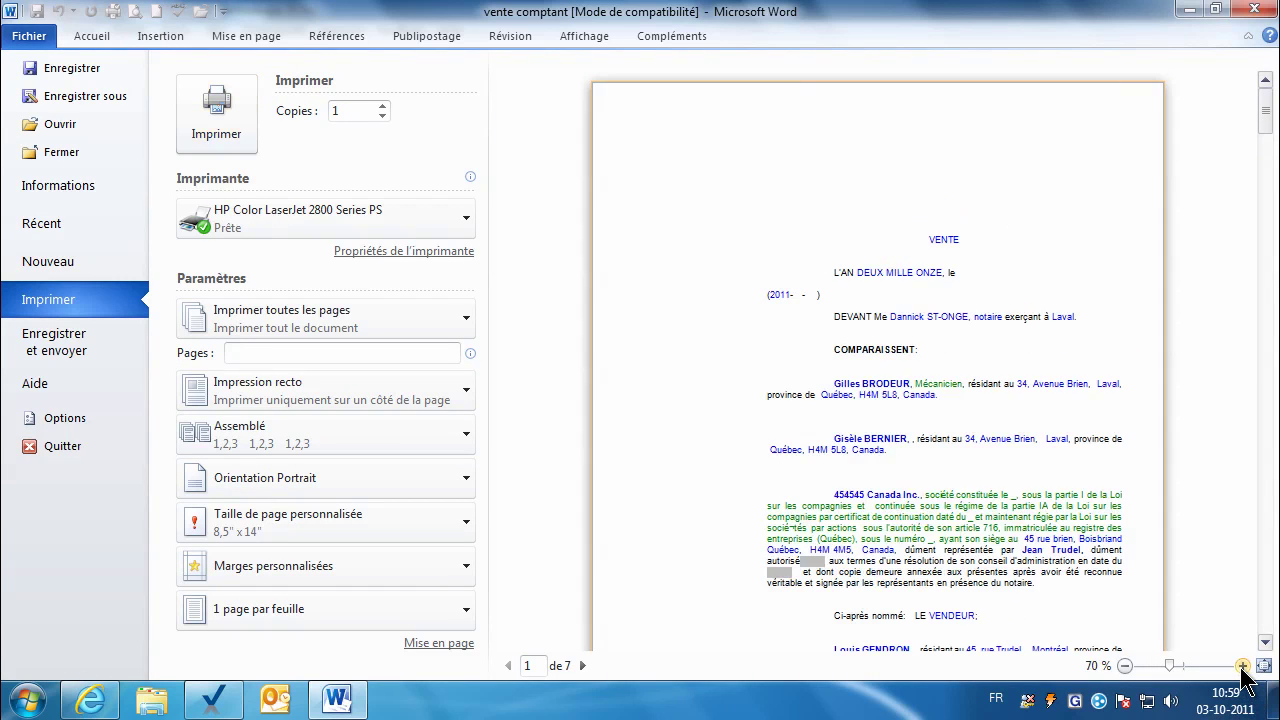
{"action": "left_click", "coordinate": [1242, 665]}
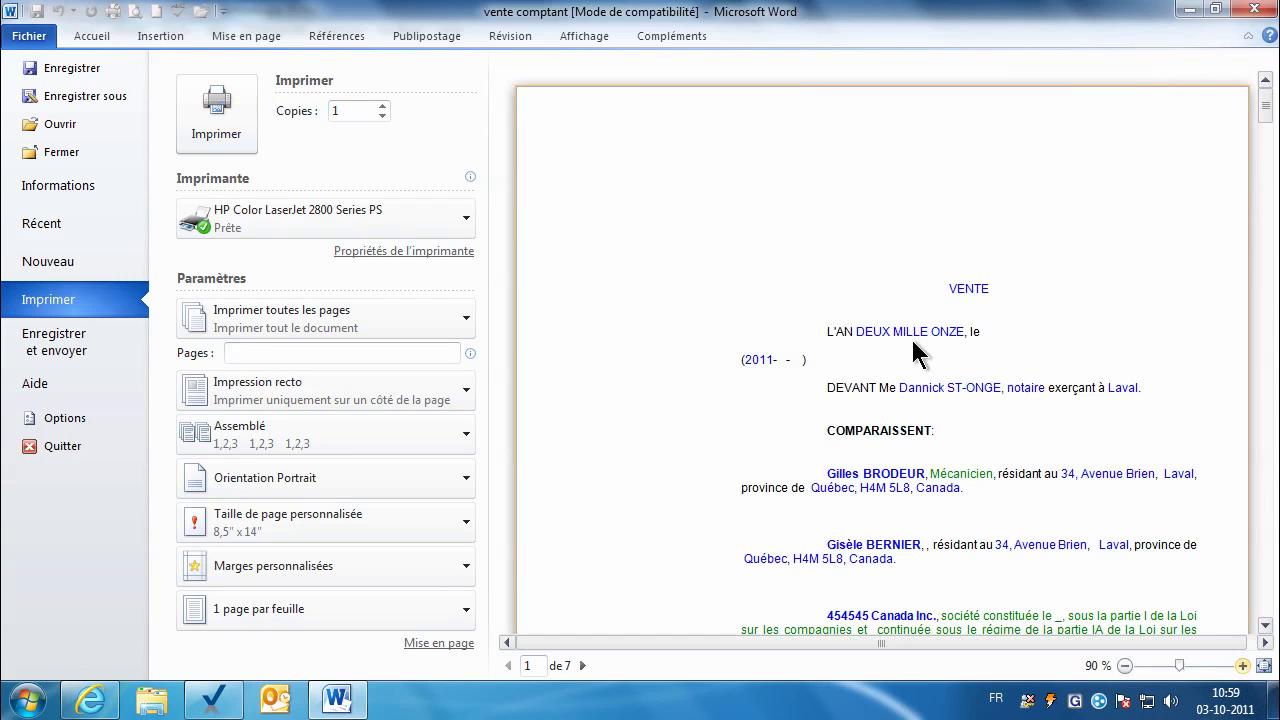
{"action": "key", "text": "Escape"}
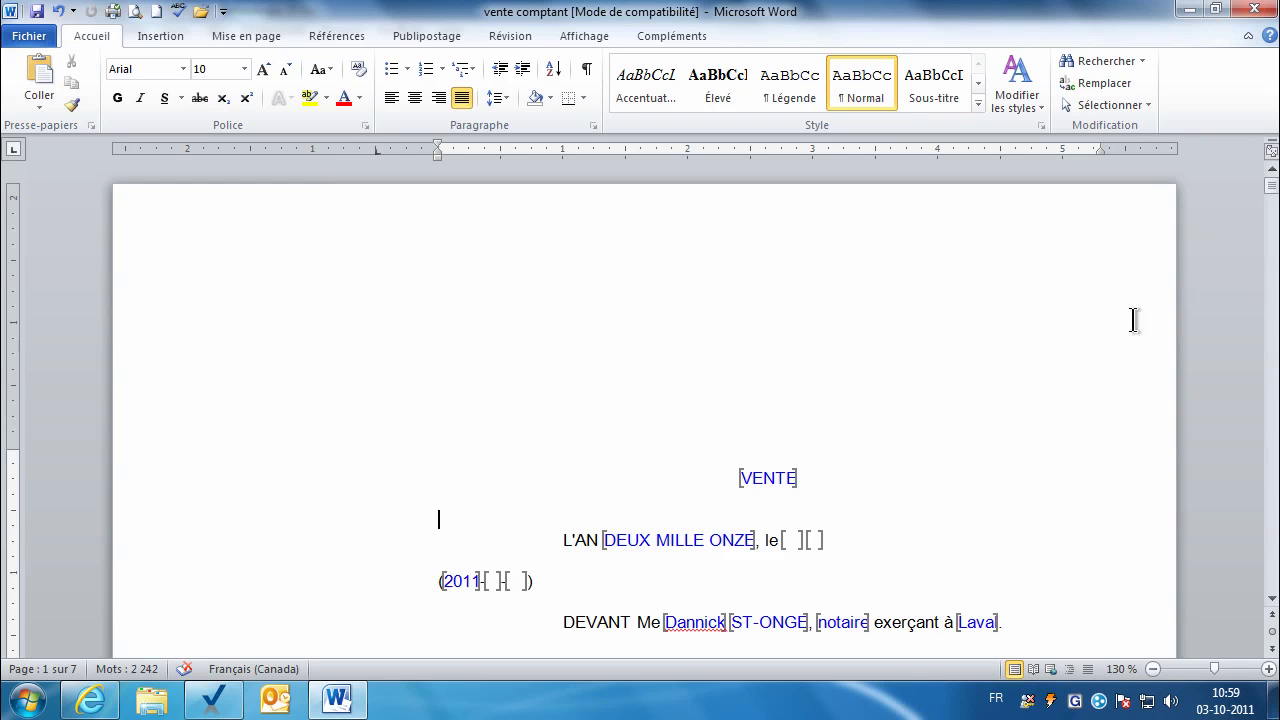
{"action": "left_click_drag", "start_coordinate": [1272, 195], "coordinate": [1272, 207]}
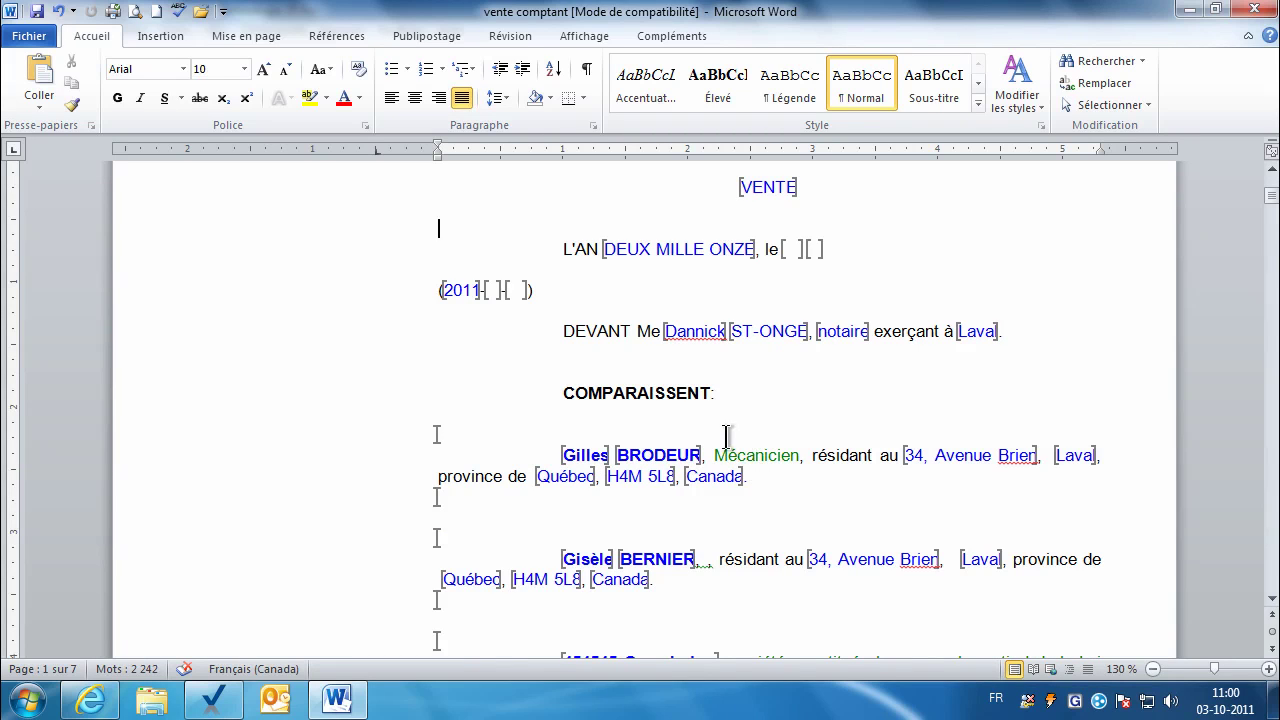
{"action": "key", "text": "ctrl+a"}
{"action": "left_click", "coordinate": [361, 98]}
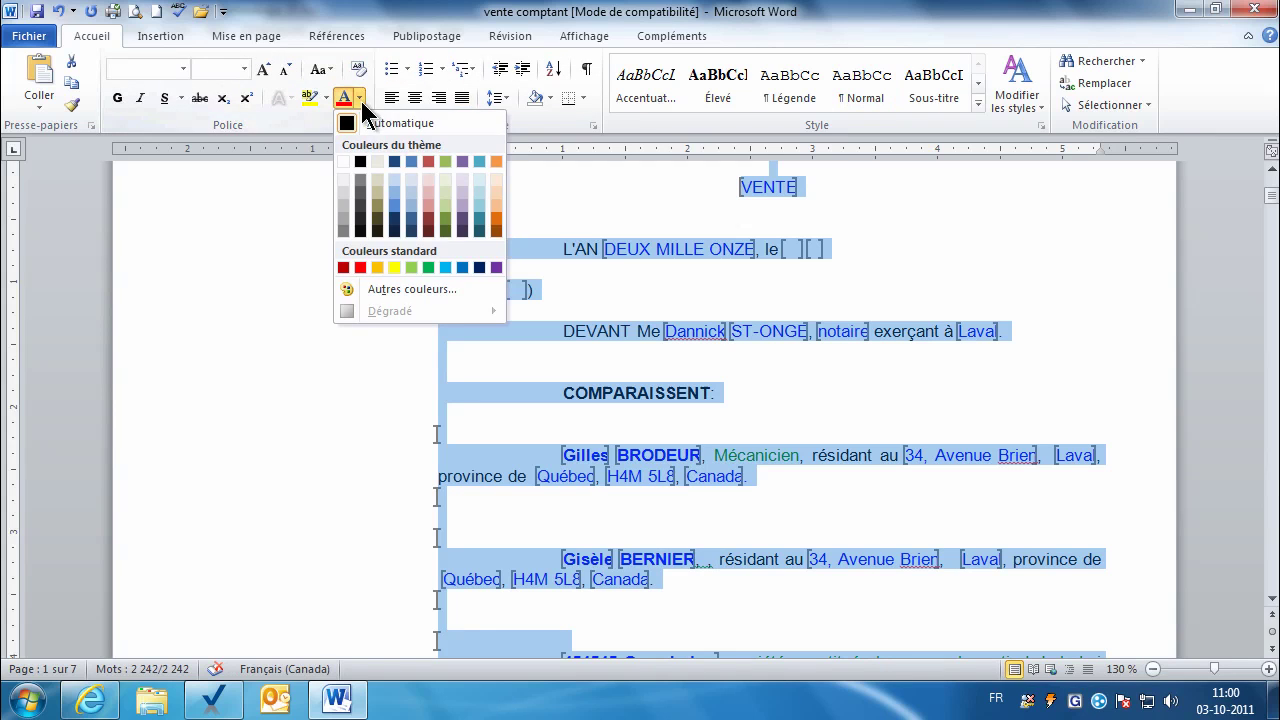
{"action": "left_click", "coordinate": [365, 126]}
{"action": "left_click", "coordinate": [543, 258]}
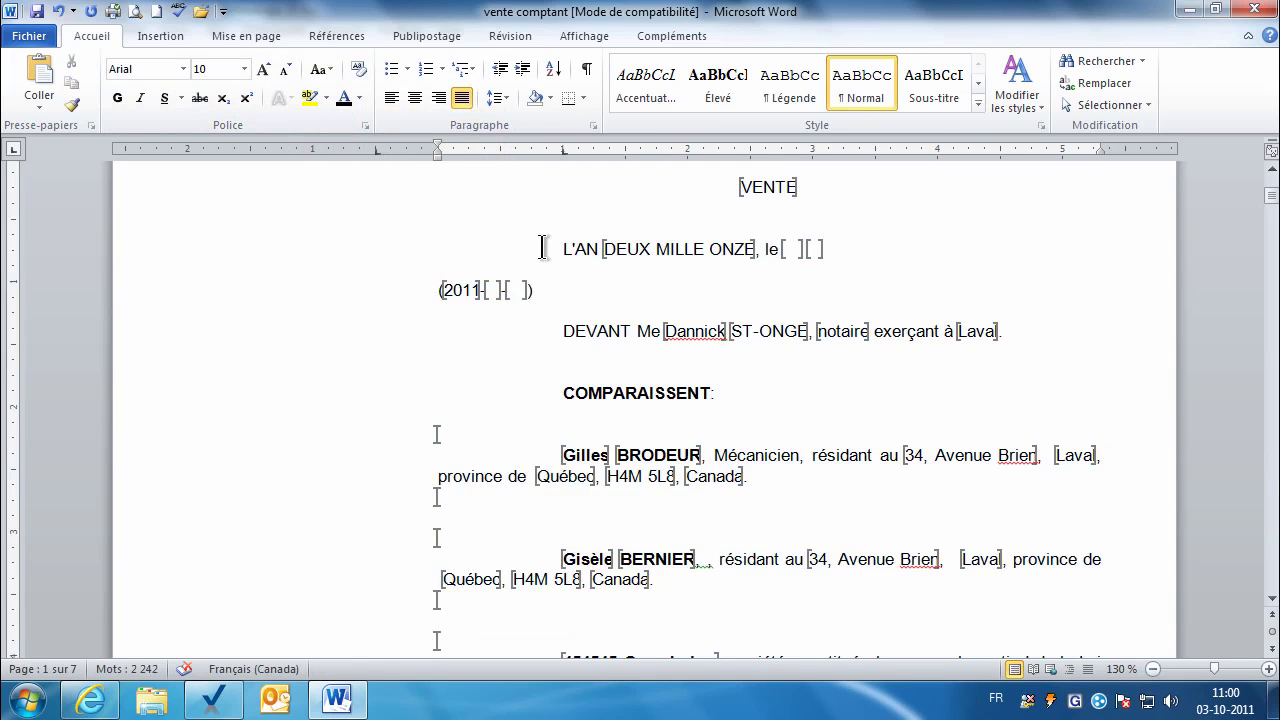
{"action": "key", "text": "ctrl+z"}
{"action": "left_click", "coordinate": [560, 278]}
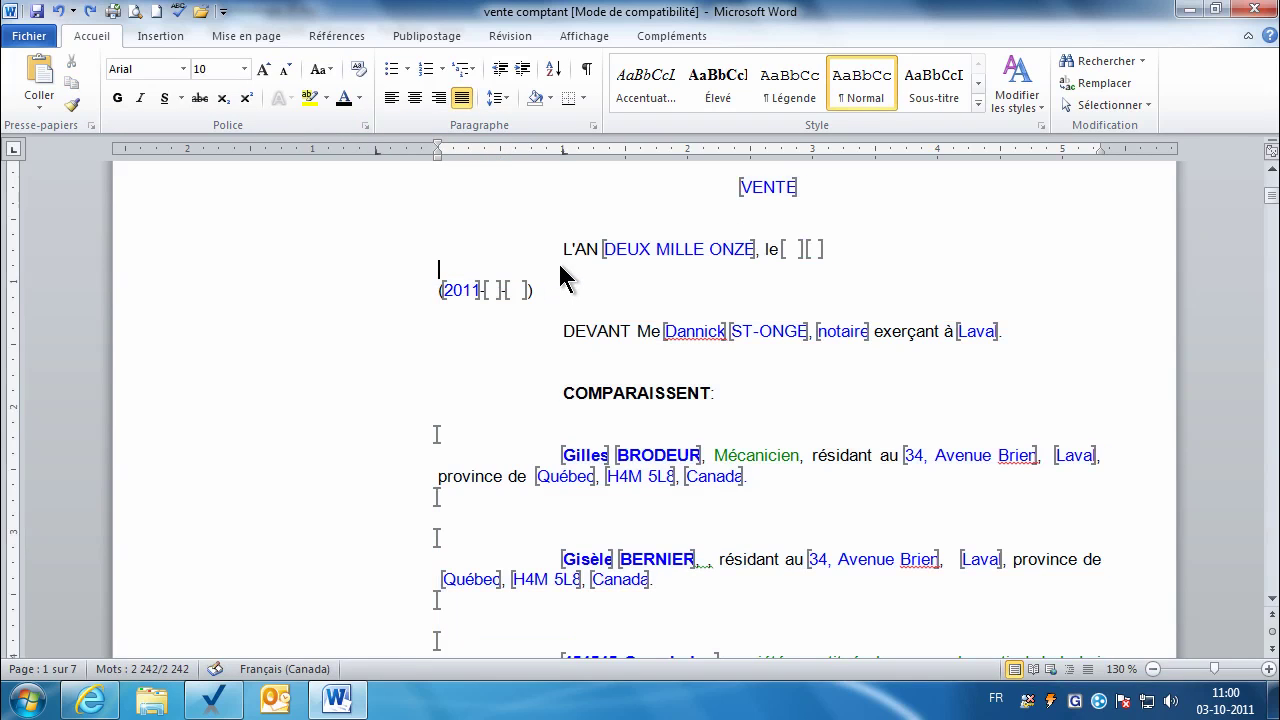
{"action": "key", "text": "ctrl+s"}
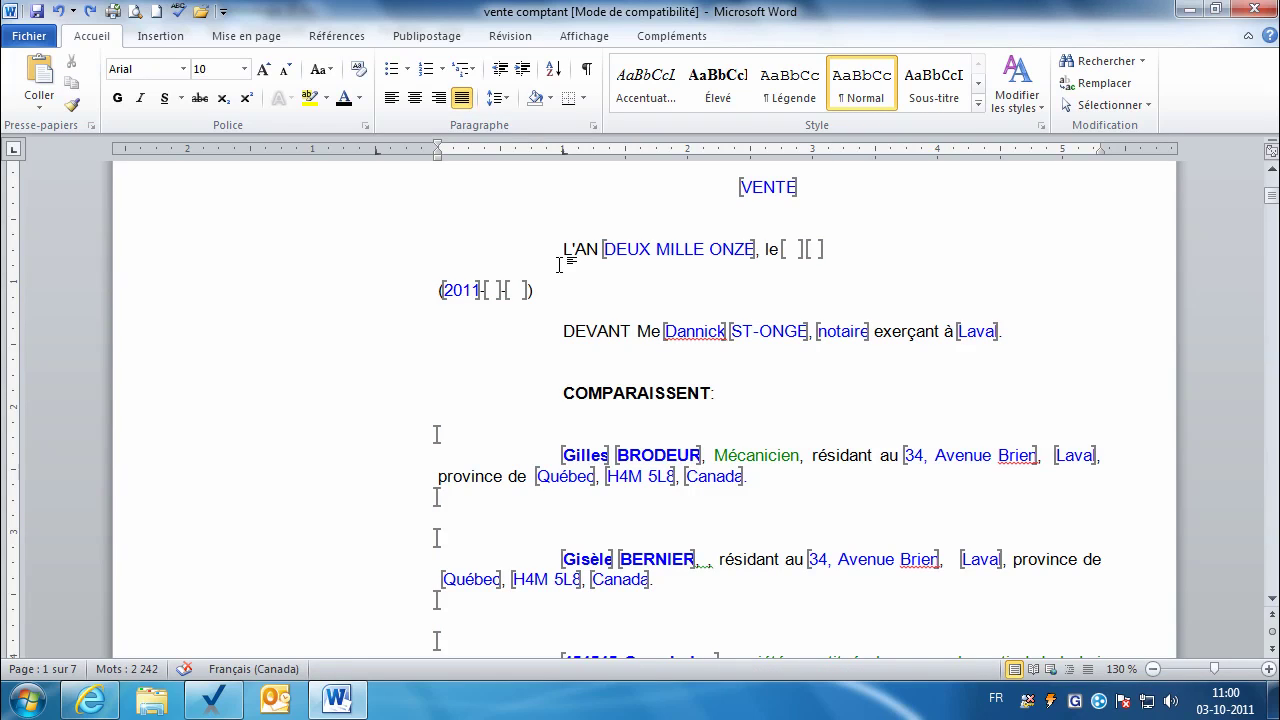
Step: Review the parties' paragraphs on page one, return to the VENTE title, and show the Insertion ribbon
{"action": "scroll", "coordinate": [923, 222], "scroll_direction": "up", "scroll_amount": 5}
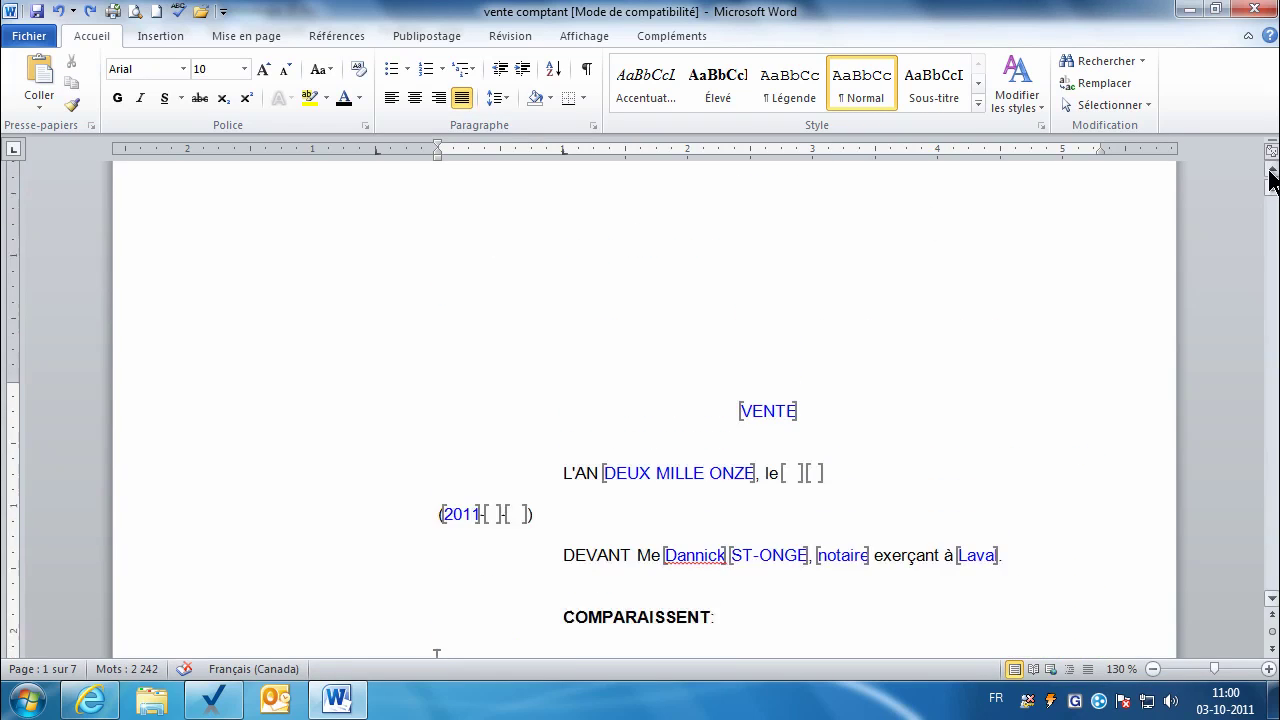
{"action": "left_click", "coordinate": [1272, 598]}
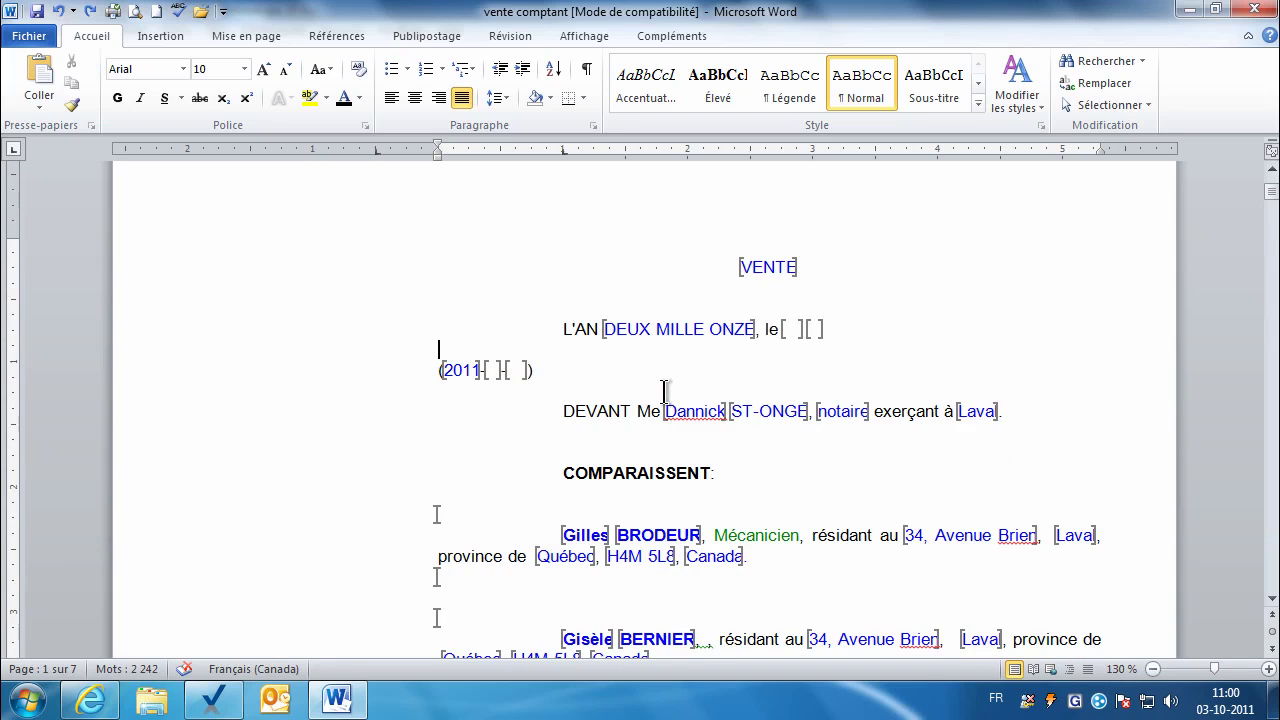
{"action": "scroll", "coordinate": [688, 342], "scroll_direction": "up", "scroll_amount": 1}
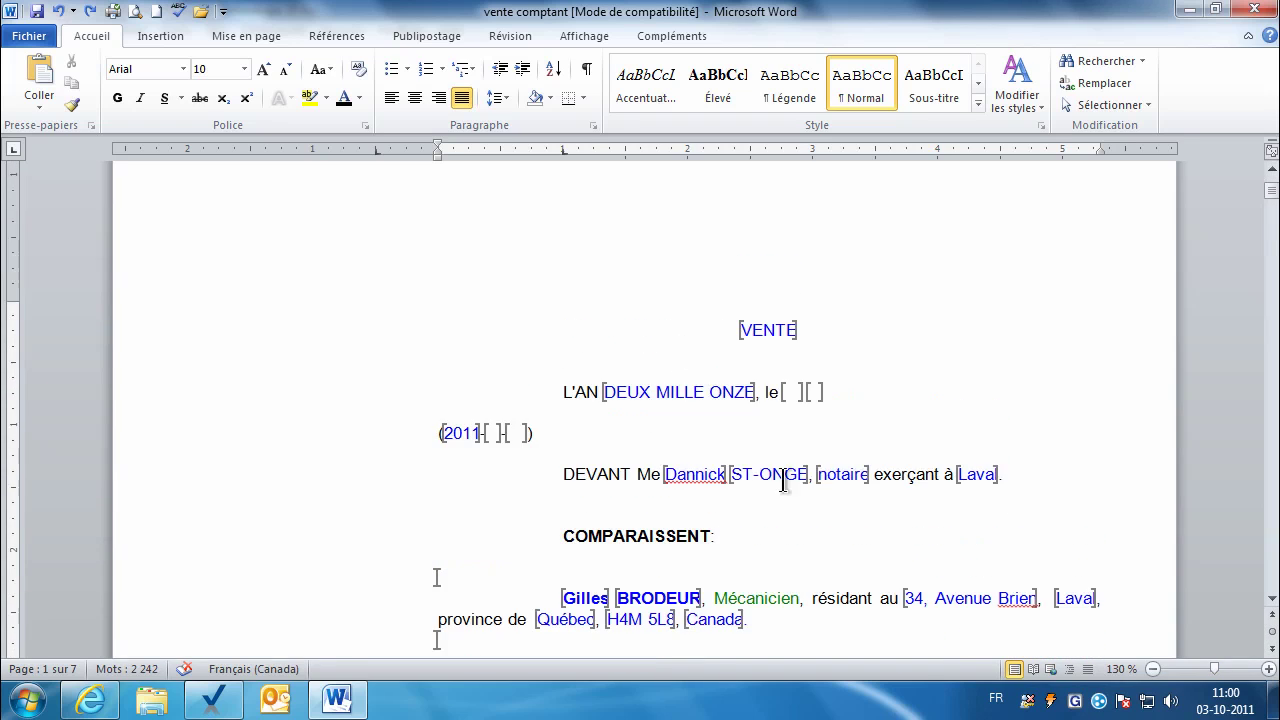
{"action": "scroll", "coordinate": [1273, 607], "scroll_direction": "down", "scroll_amount": 2}
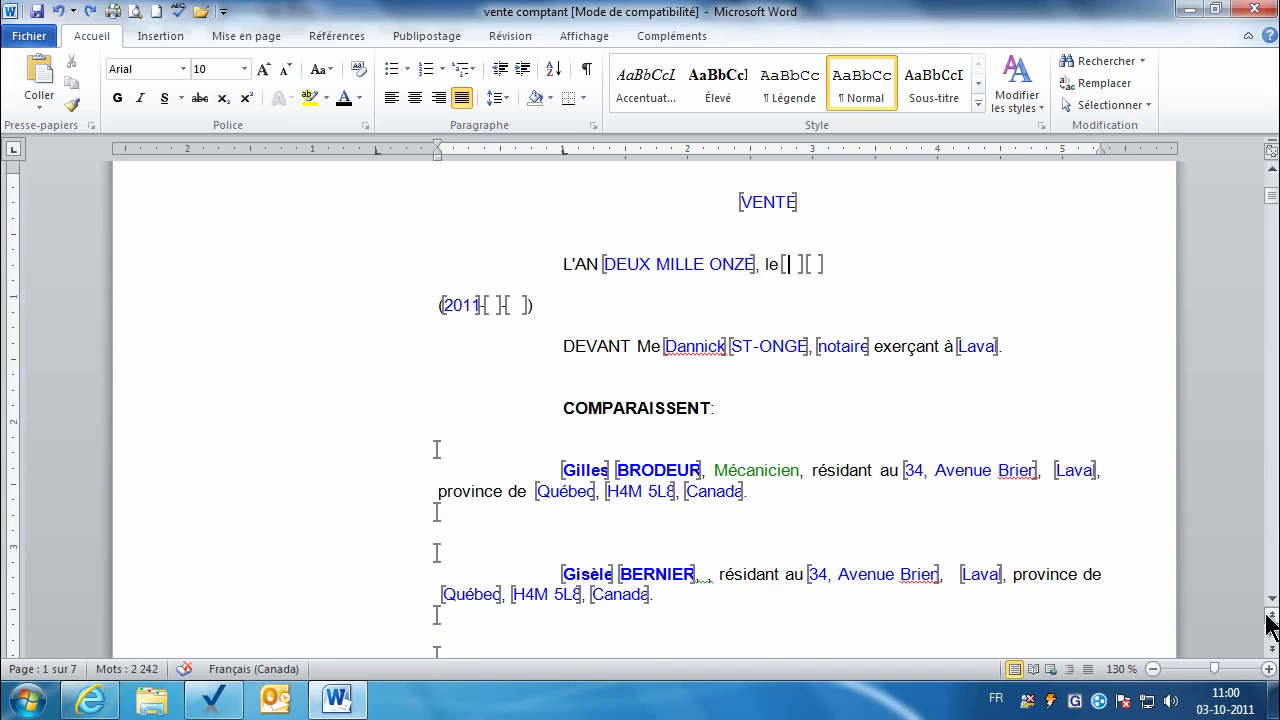
{"action": "left_click", "coordinate": [1271, 600]}
{"action": "left_click", "coordinate": [1271, 600]}
{"action": "left_click", "coordinate": [1271, 600]}
{"action": "left_click", "coordinate": [1271, 600]}
{"action": "left_click", "coordinate": [1271, 600]}
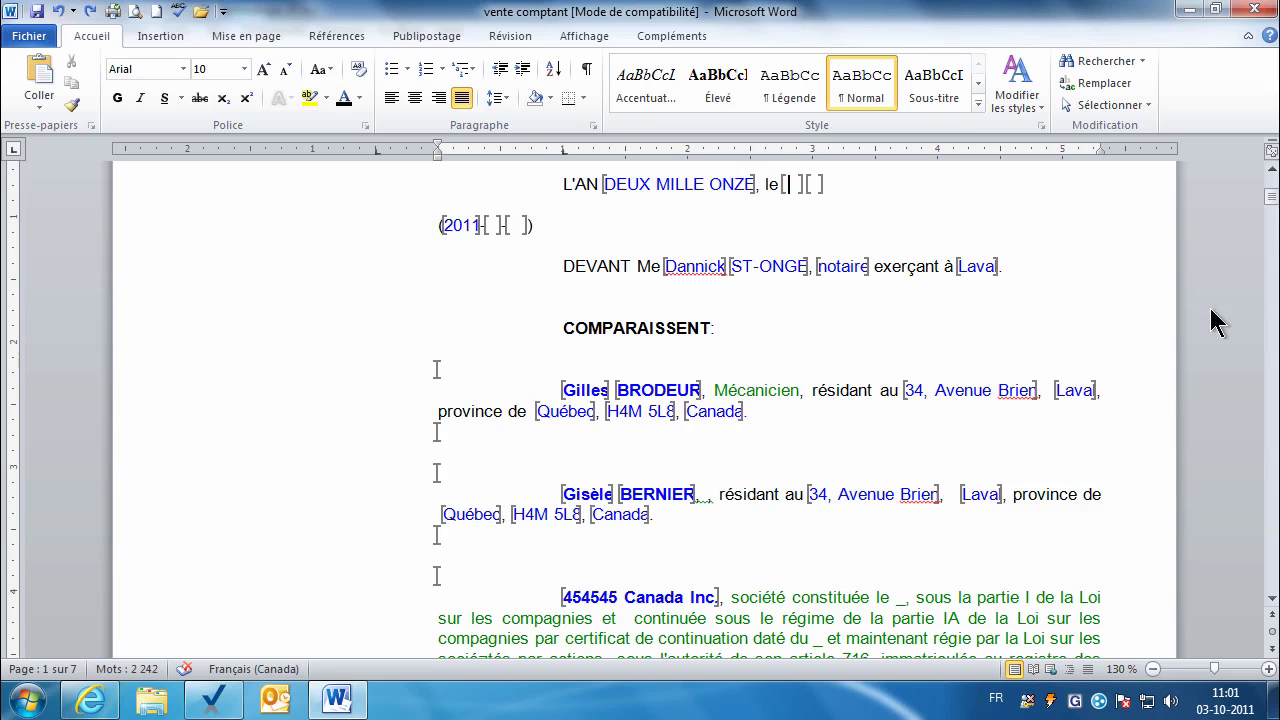
{"action": "left_click_drag", "start_coordinate": [1270, 206], "coordinate": [1270, 195]}
{"action": "left_click", "coordinate": [152, 38]}
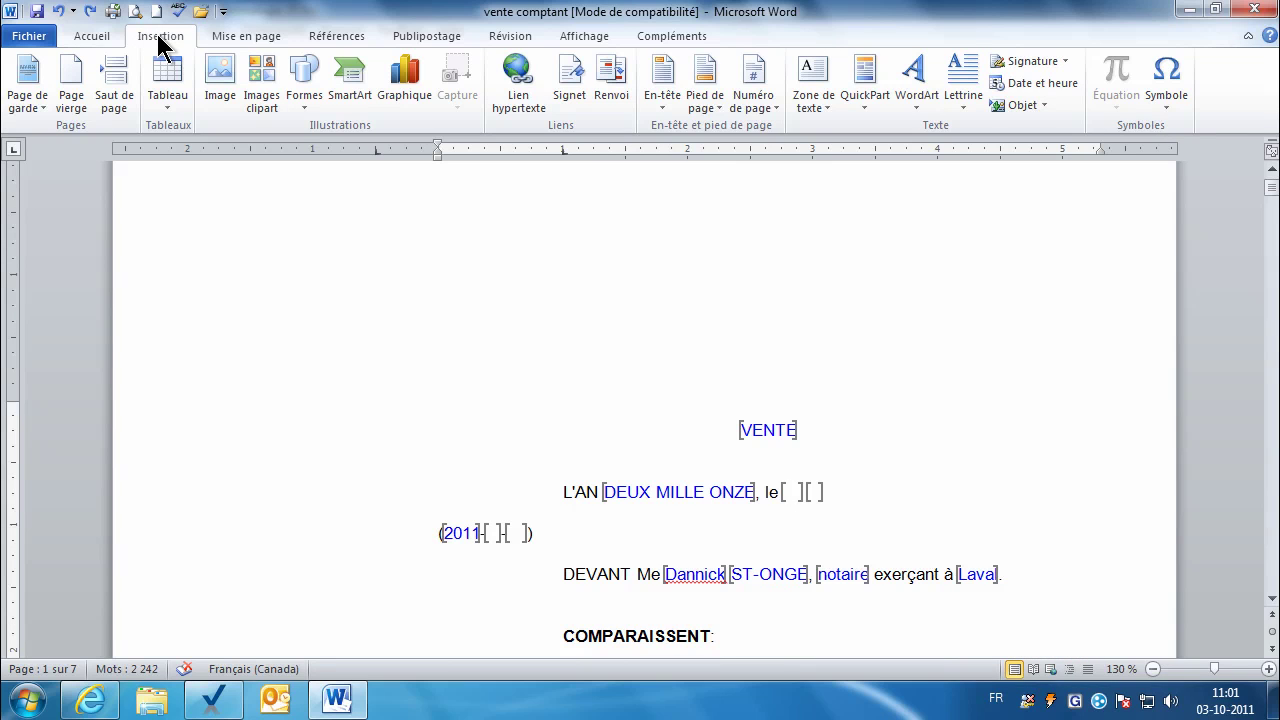
Step: Sort the bookmark list by position and go to JOURCHIFFRE, then VENDEURCIE1_NOM
{"action": "left_click", "coordinate": [569, 92]}
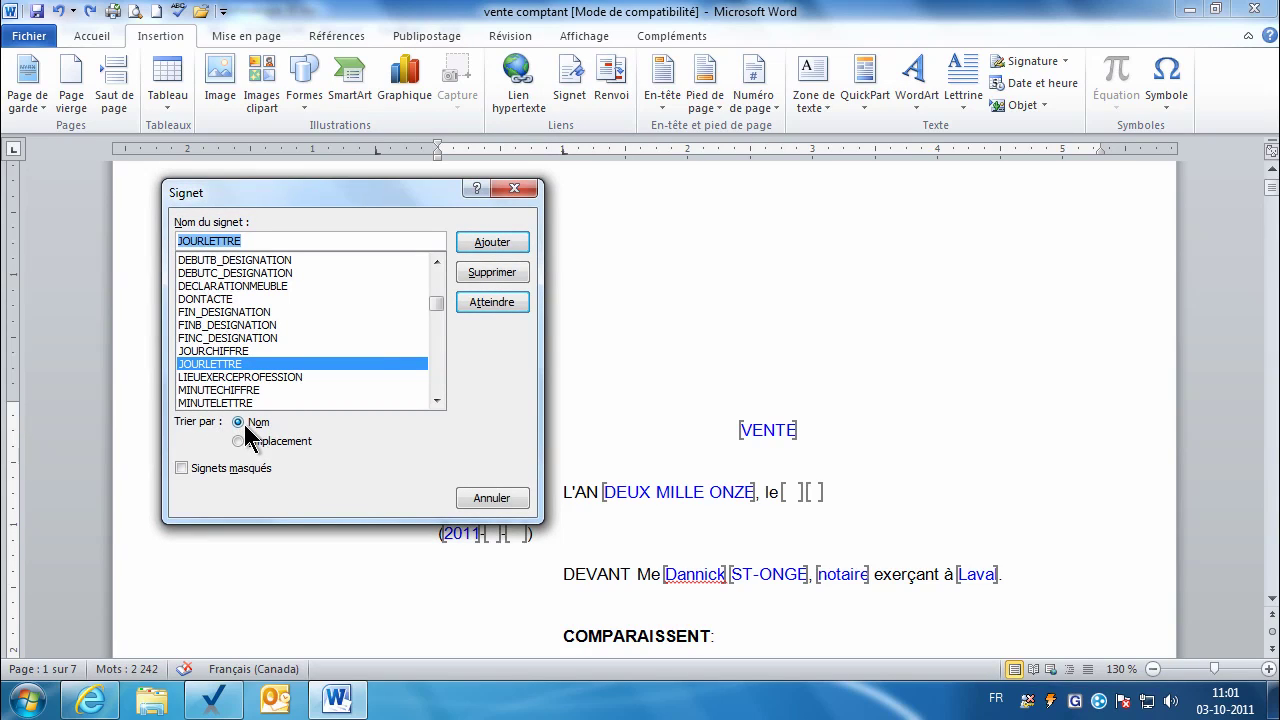
{"action": "left_click_drag", "start_coordinate": [436, 303], "coordinate": [433, 282]}
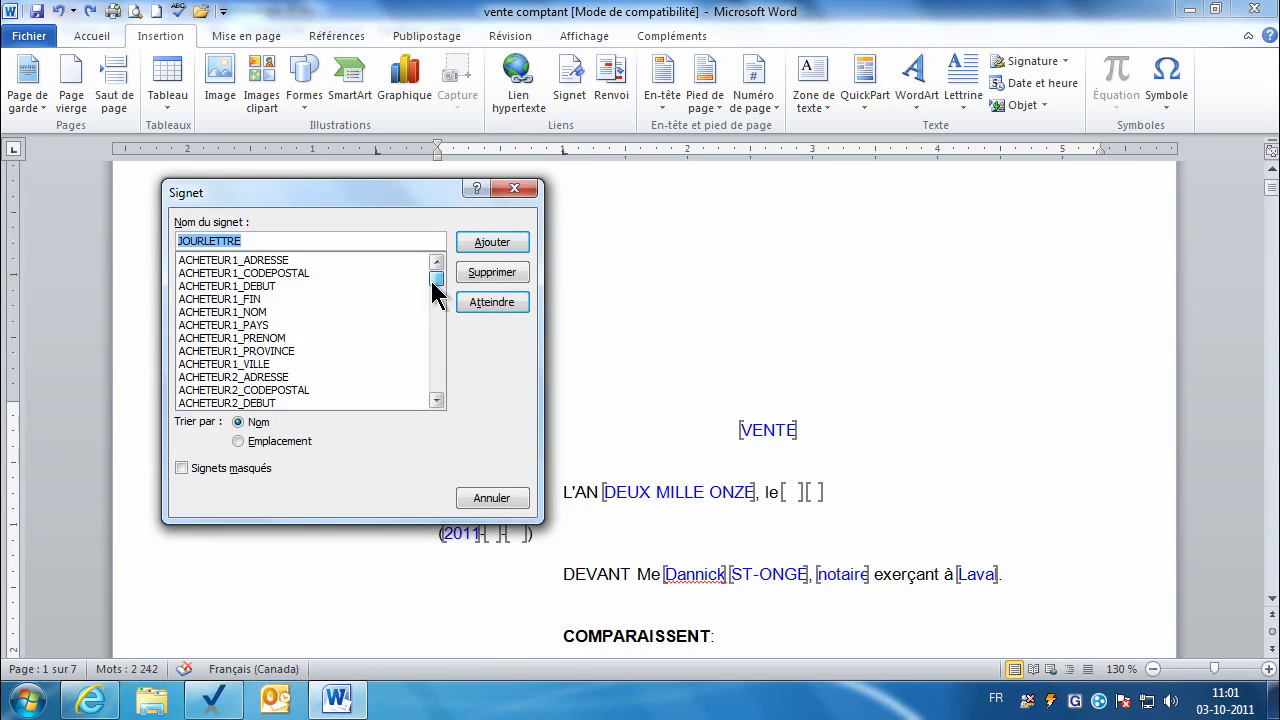
{"action": "left_click", "coordinate": [252, 442]}
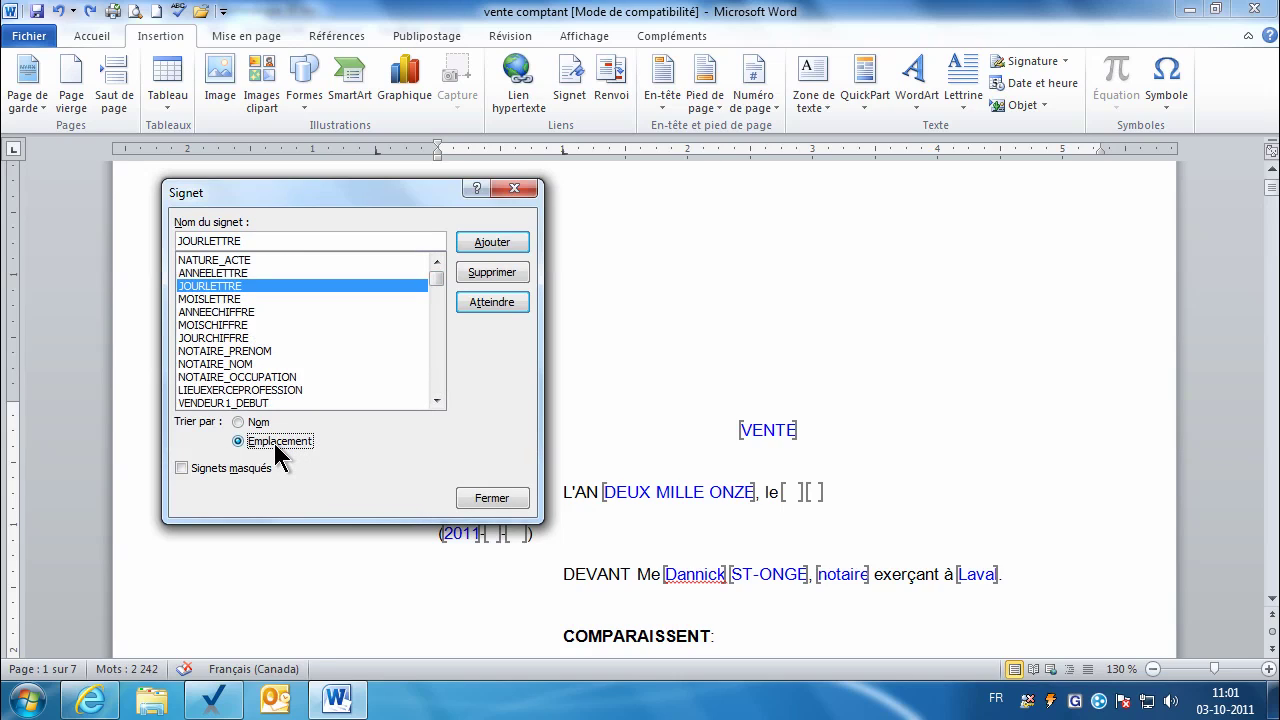
{"action": "left_click", "coordinate": [270, 339]}
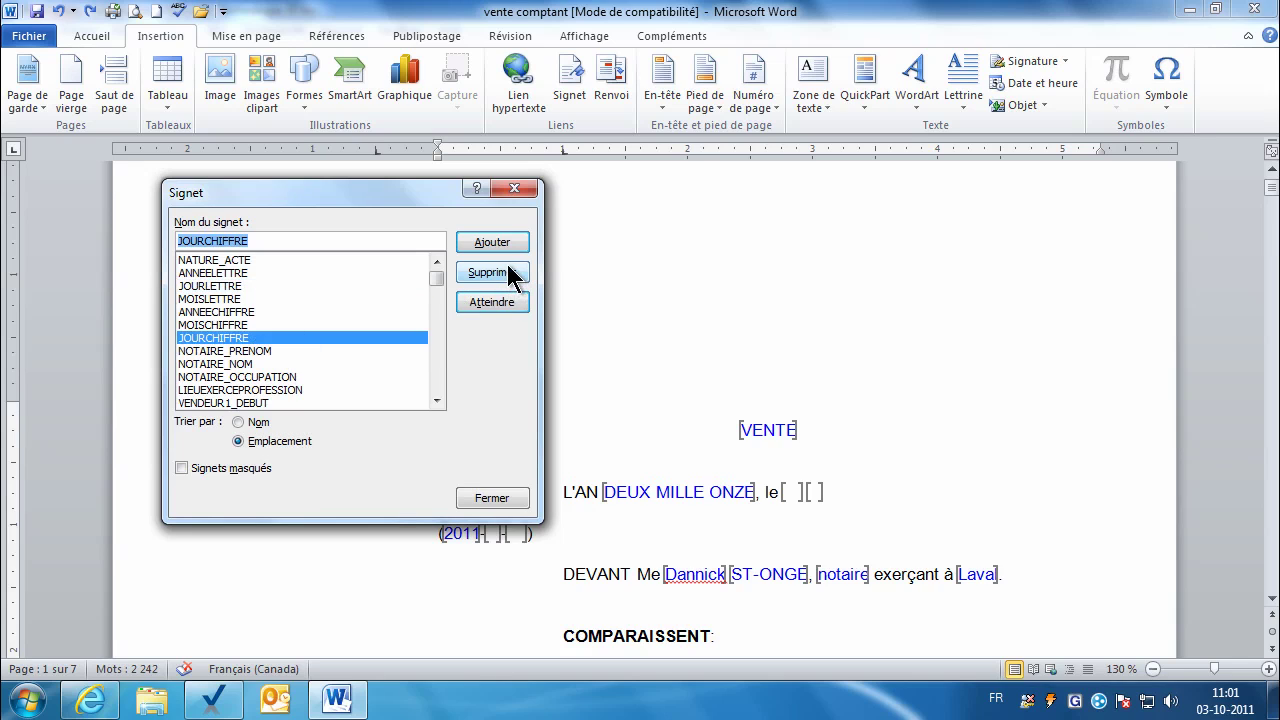
{"action": "left_click", "coordinate": [492, 303]}
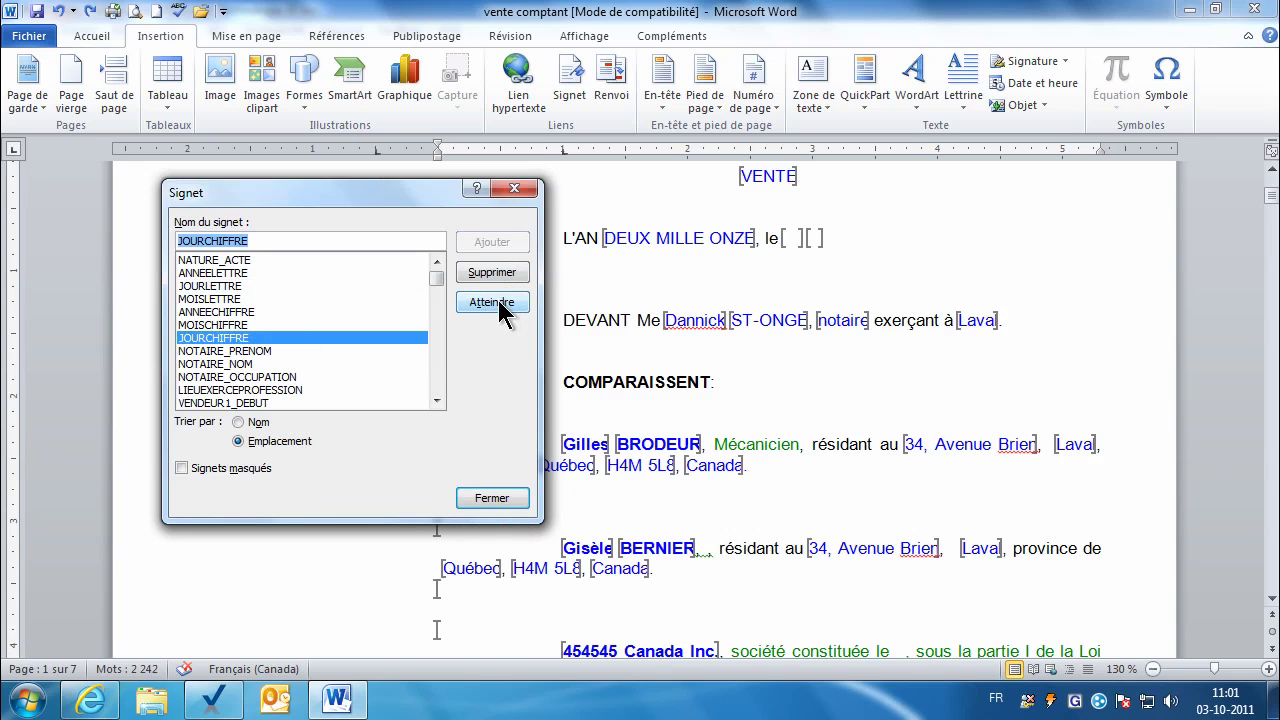
{"action": "left_click_drag", "start_coordinate": [436, 278], "coordinate": [436, 325]}
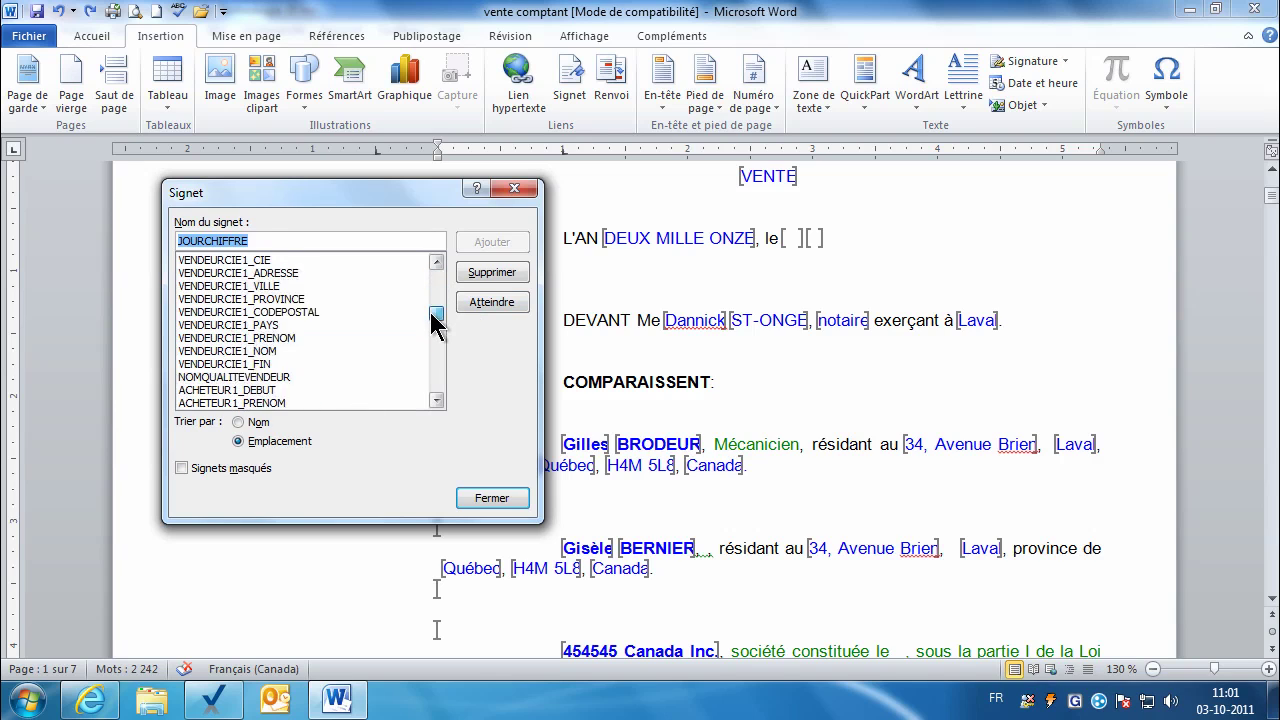
{"action": "left_click", "coordinate": [285, 311]}
{"action": "left_click", "coordinate": [476, 310]}
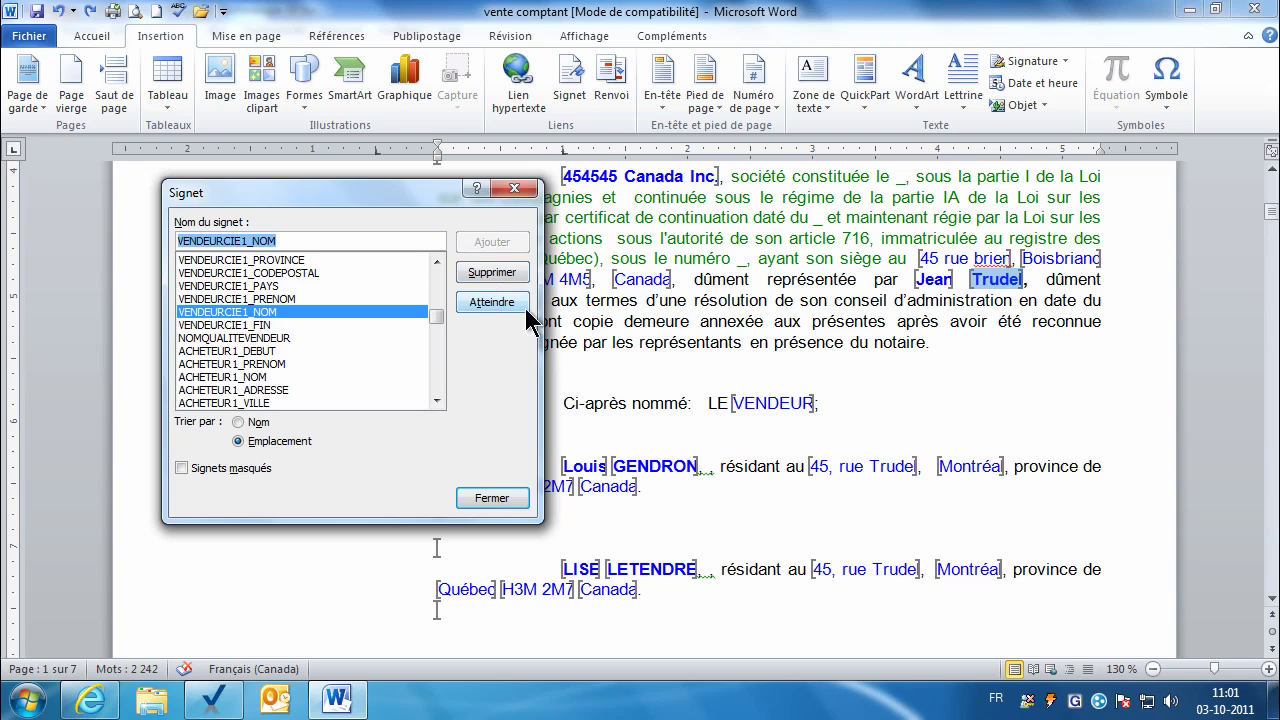
Step: Go to the NOTAIRE_OCCUPATION bookmark, delete it, and close the bookmark list
{"action": "scroll", "coordinate": [436, 303], "scroll_direction": "up", "scroll_amount": 4}
{"action": "left_click_drag", "start_coordinate": [436, 310], "coordinate": [436, 285]}
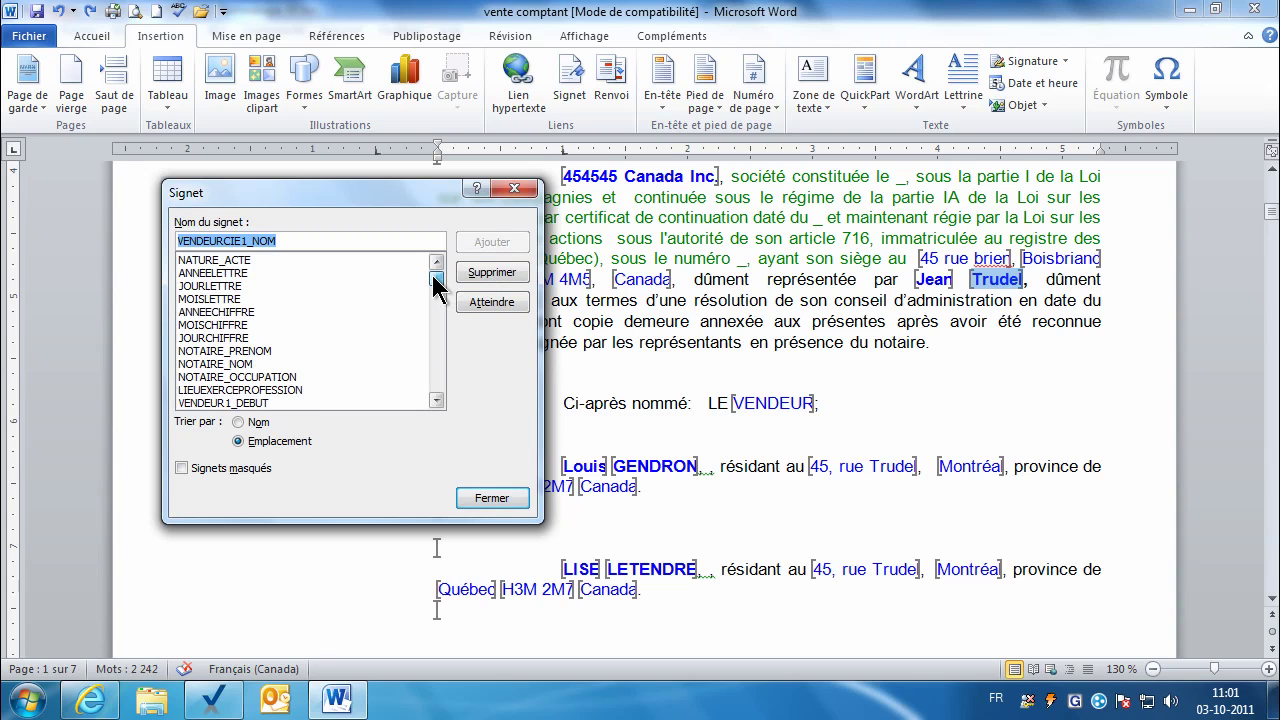
{"action": "left_click", "coordinate": [320, 377]}
{"action": "left_click", "coordinate": [492, 302]}
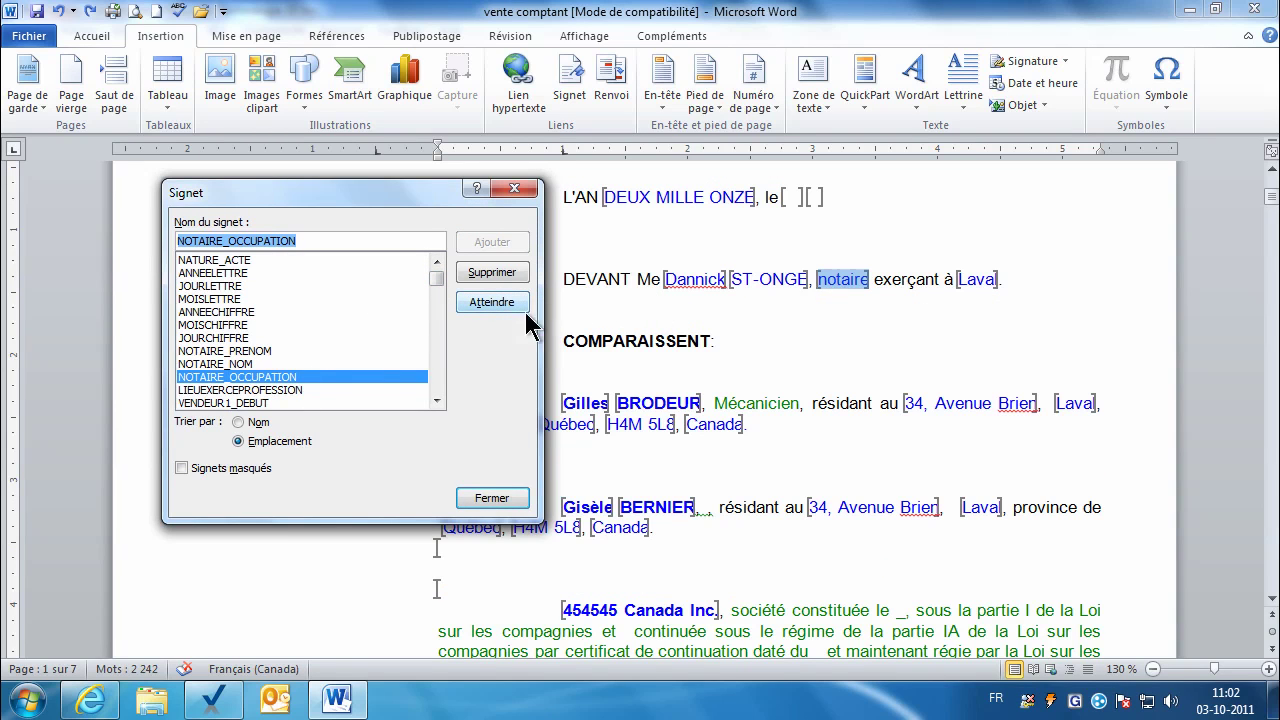
{"action": "left_click", "coordinate": [501, 274]}
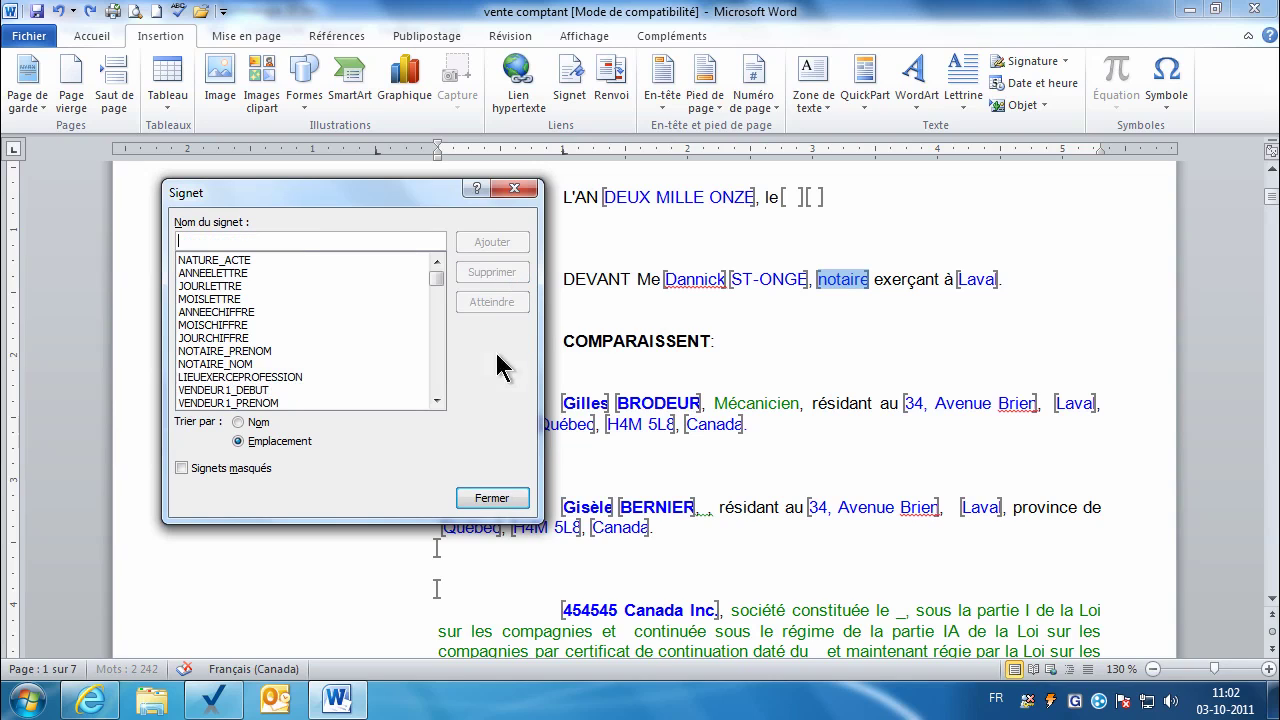
{"action": "left_click", "coordinate": [505, 500]}
Step: Run bookmark validation on vente comptant.doc, read the widened report, and reopen the deed
{"action": "left_click", "coordinate": [840, 279]}
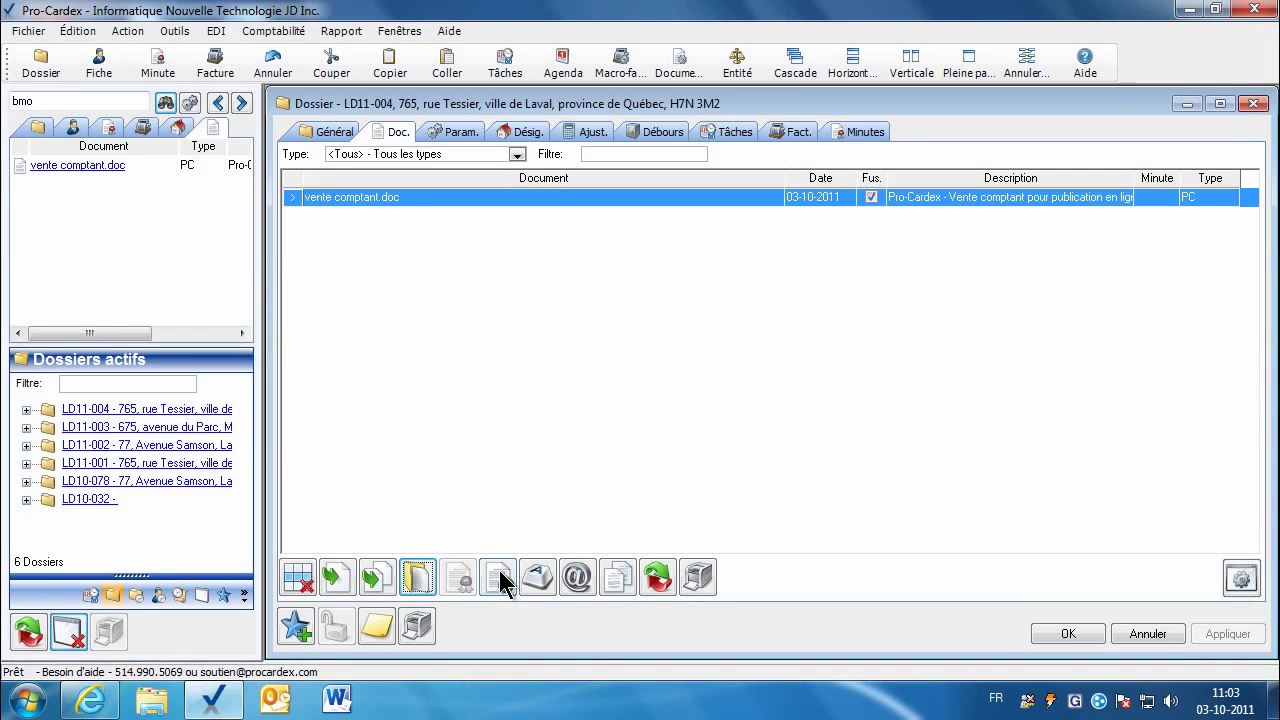
{"action": "left_click", "coordinate": [498, 577]}
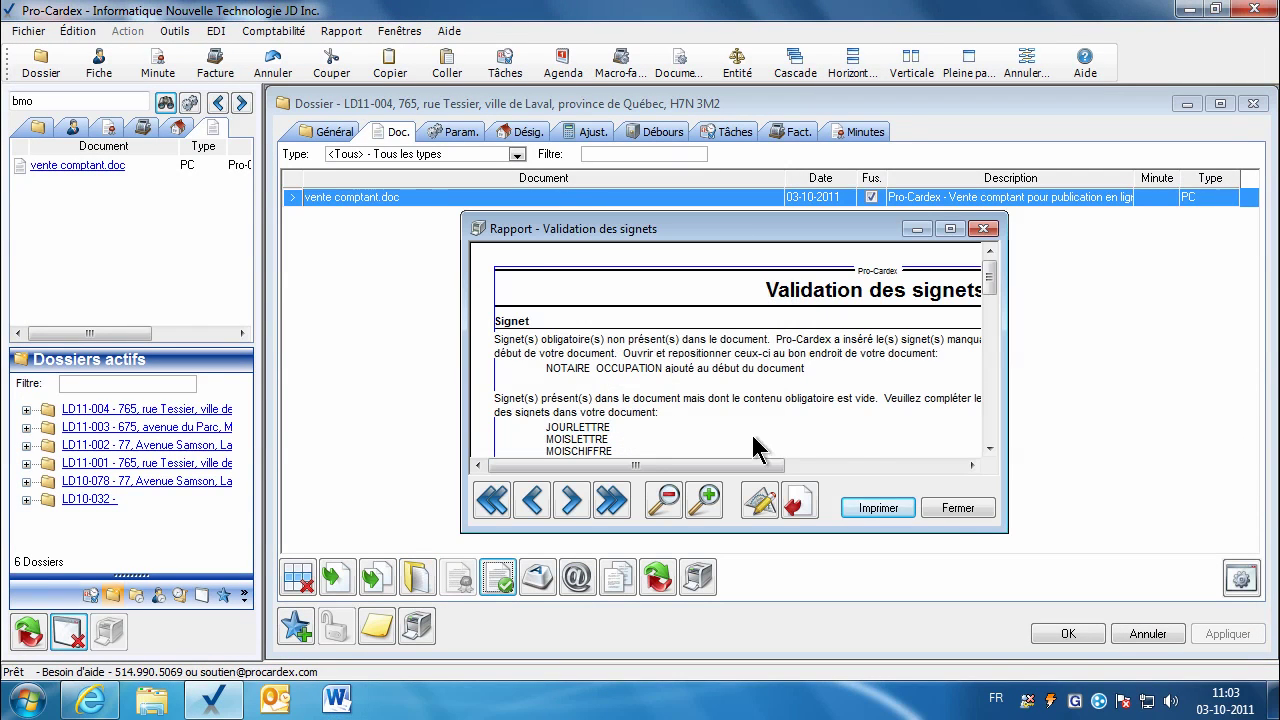
{"action": "left_click", "coordinate": [971, 465]}
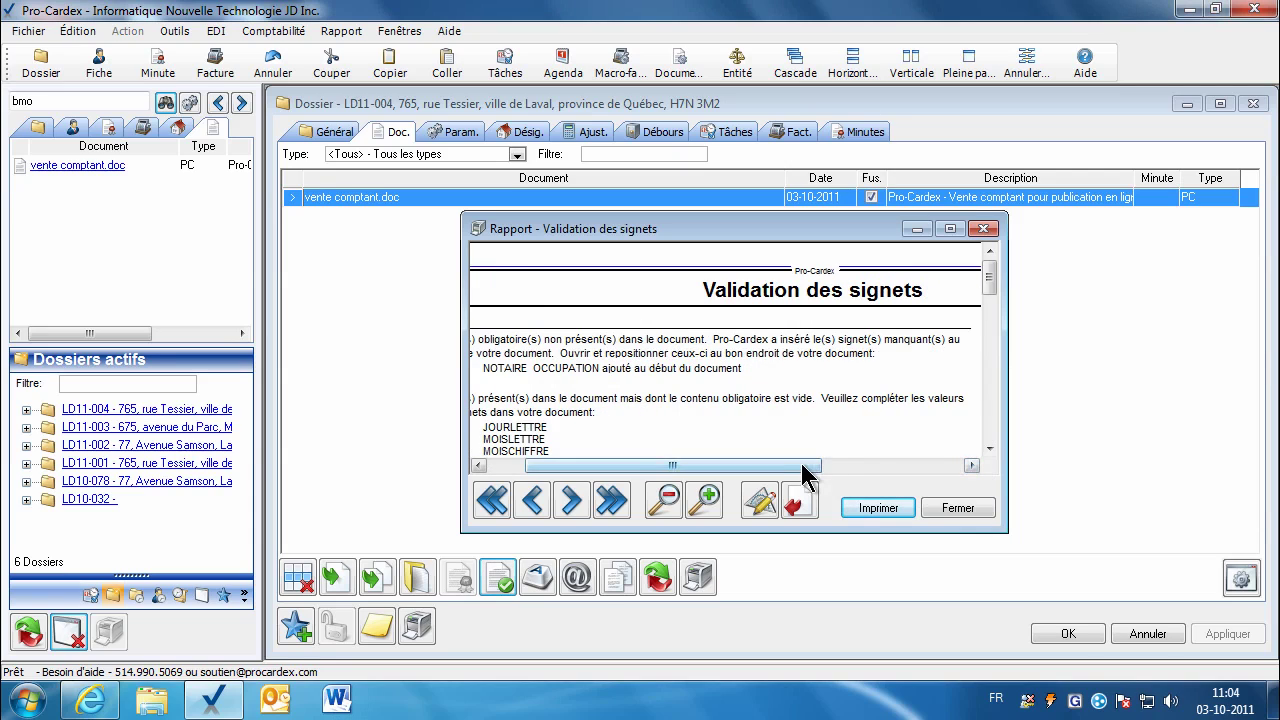
{"action": "left_click_drag", "start_coordinate": [800, 466], "coordinate": [710, 466]}
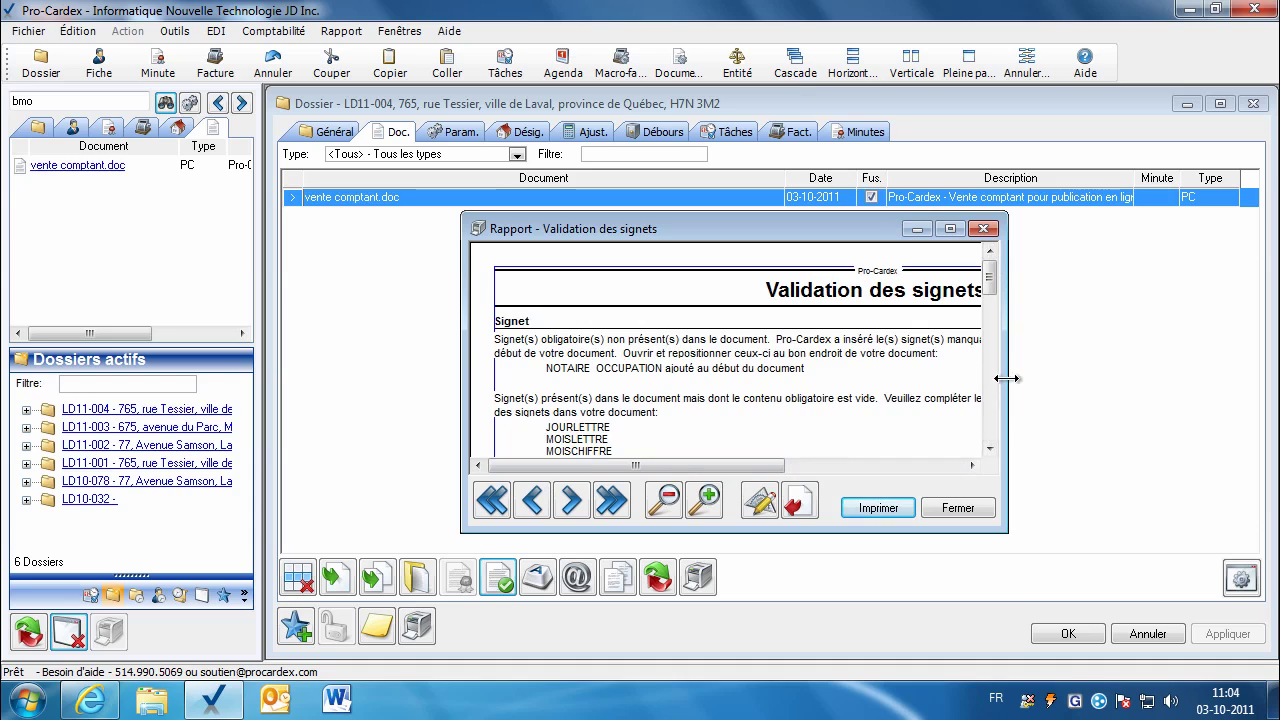
{"action": "left_click_drag", "start_coordinate": [1007, 380], "coordinate": [1125, 380]}
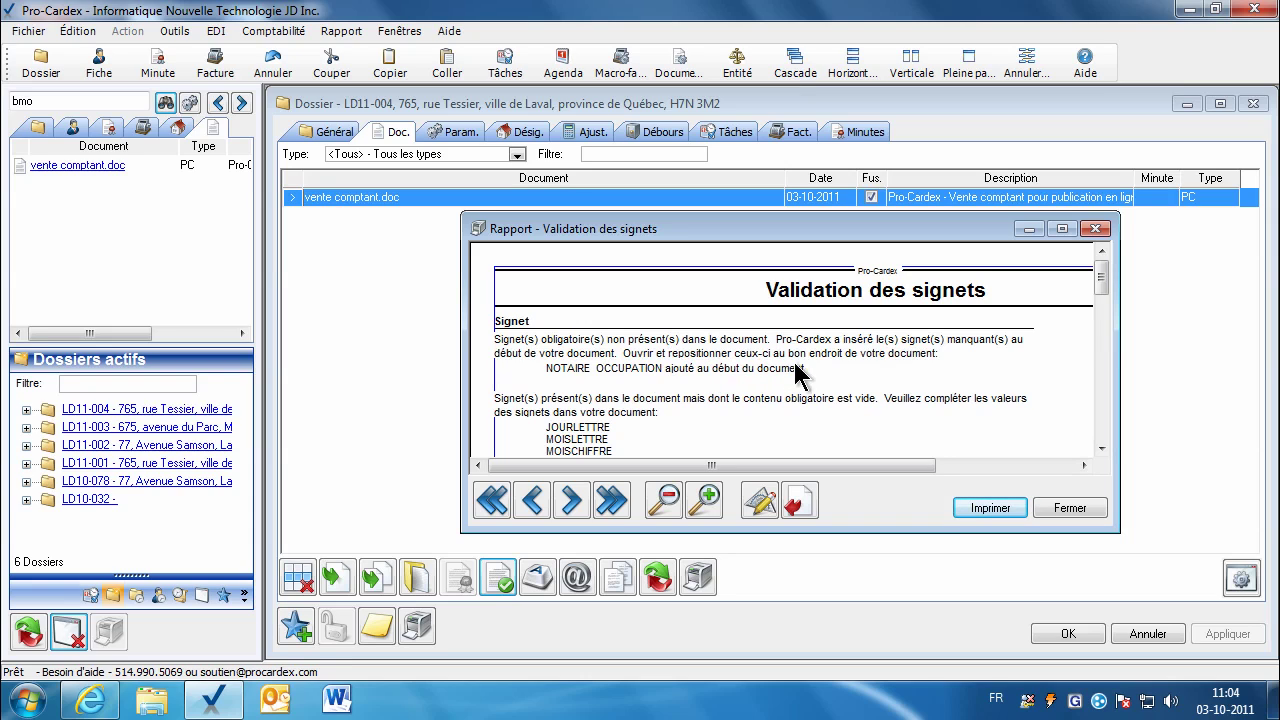
{"action": "left_click", "coordinate": [1038, 510]}
{"action": "left_click", "coordinate": [417, 577]}
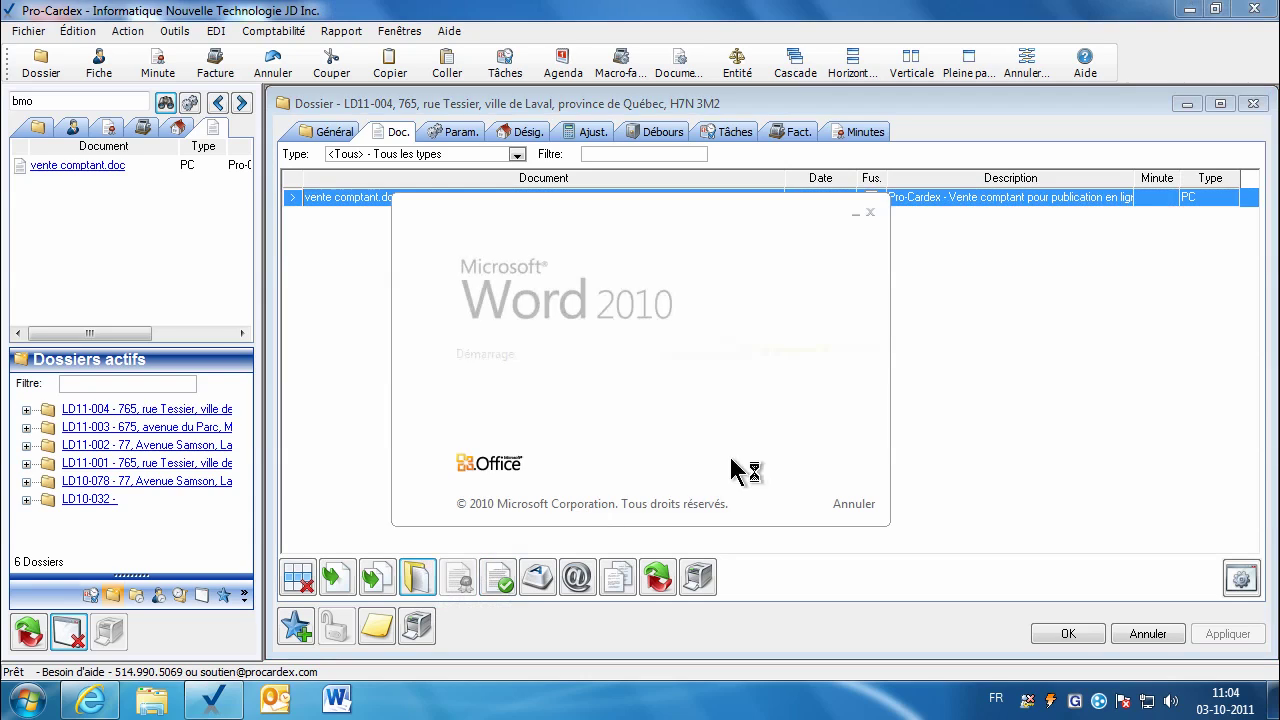
Step: Scroll down and select the word 'notaire' after DEVANT Me
{"action": "left_click", "coordinate": [1272, 598]}
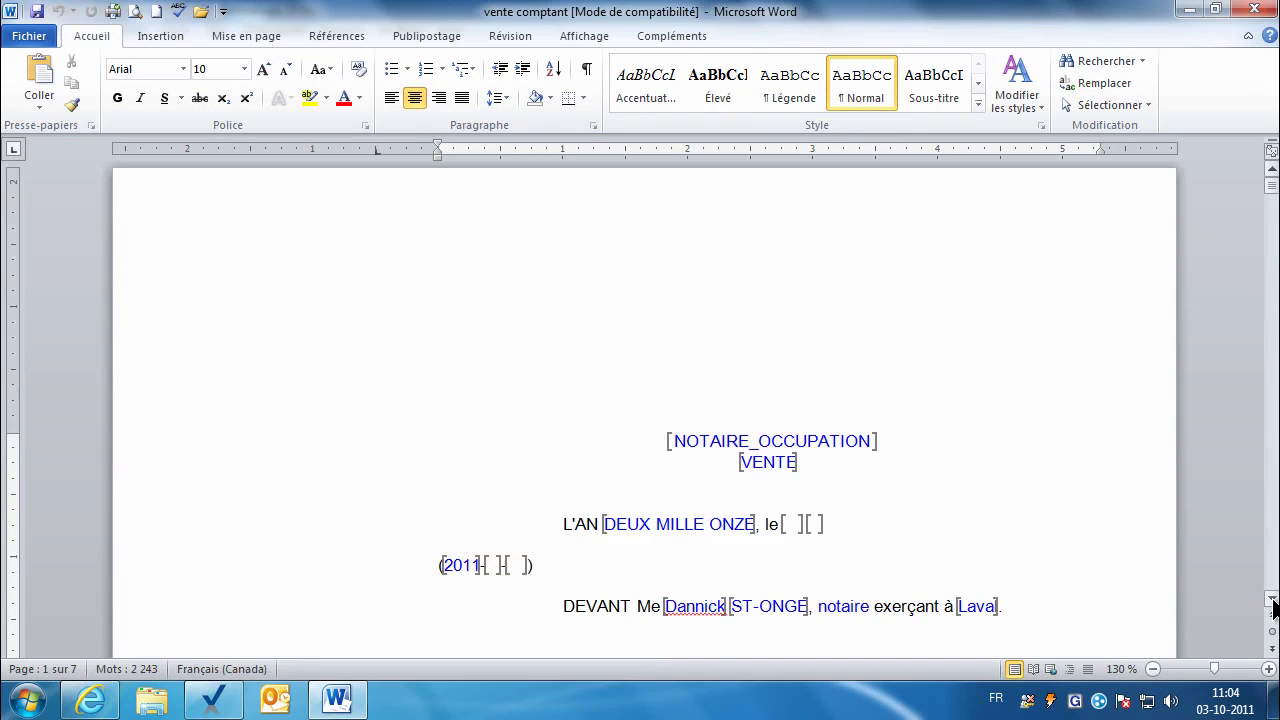
{"action": "left_click", "coordinate": [1272, 598]}
{"action": "left_click", "coordinate": [1272, 598]}
{"action": "left_click", "coordinate": [1272, 598]}
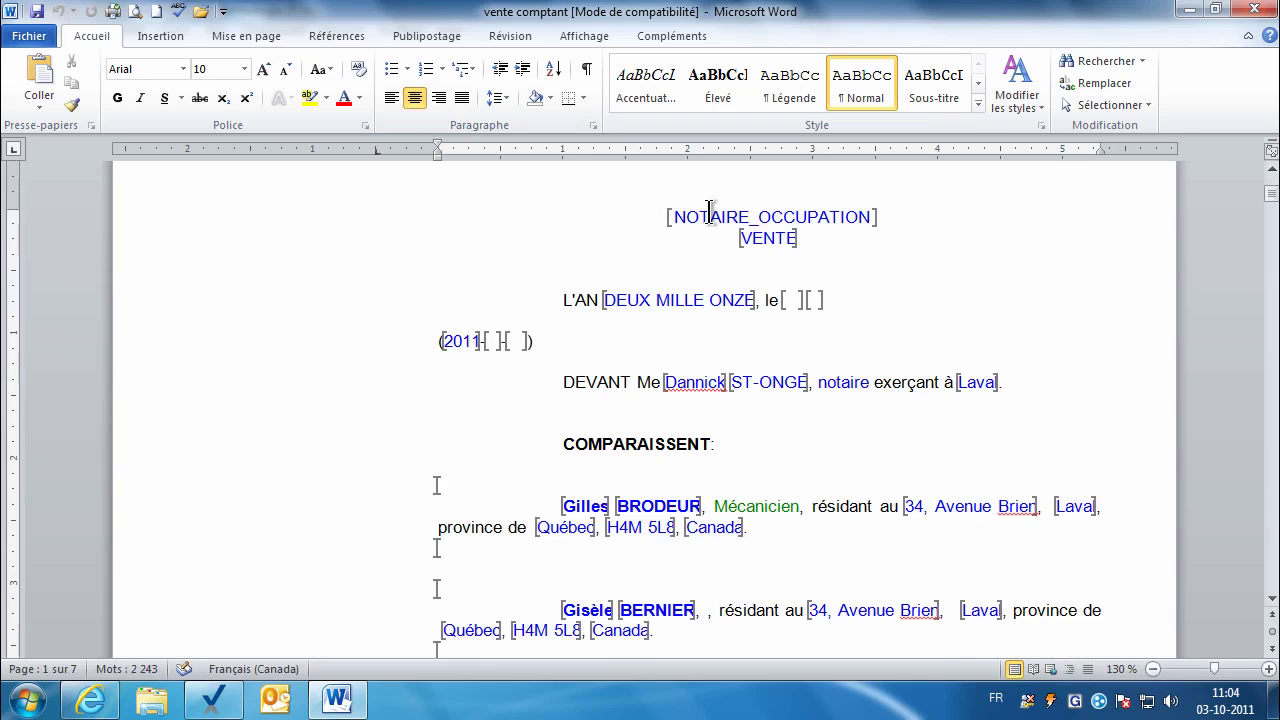
{"action": "double_click", "coordinate": [835, 385]}
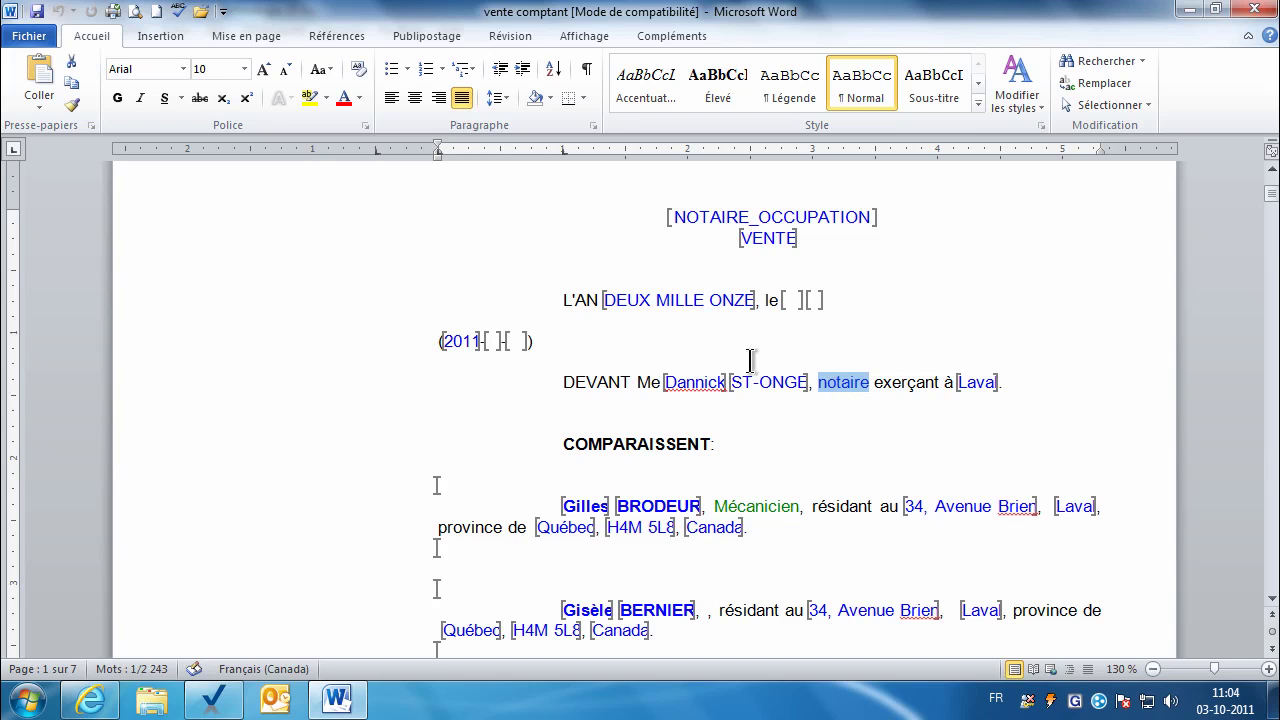
{"action": "left_click", "coordinate": [163, 40]}
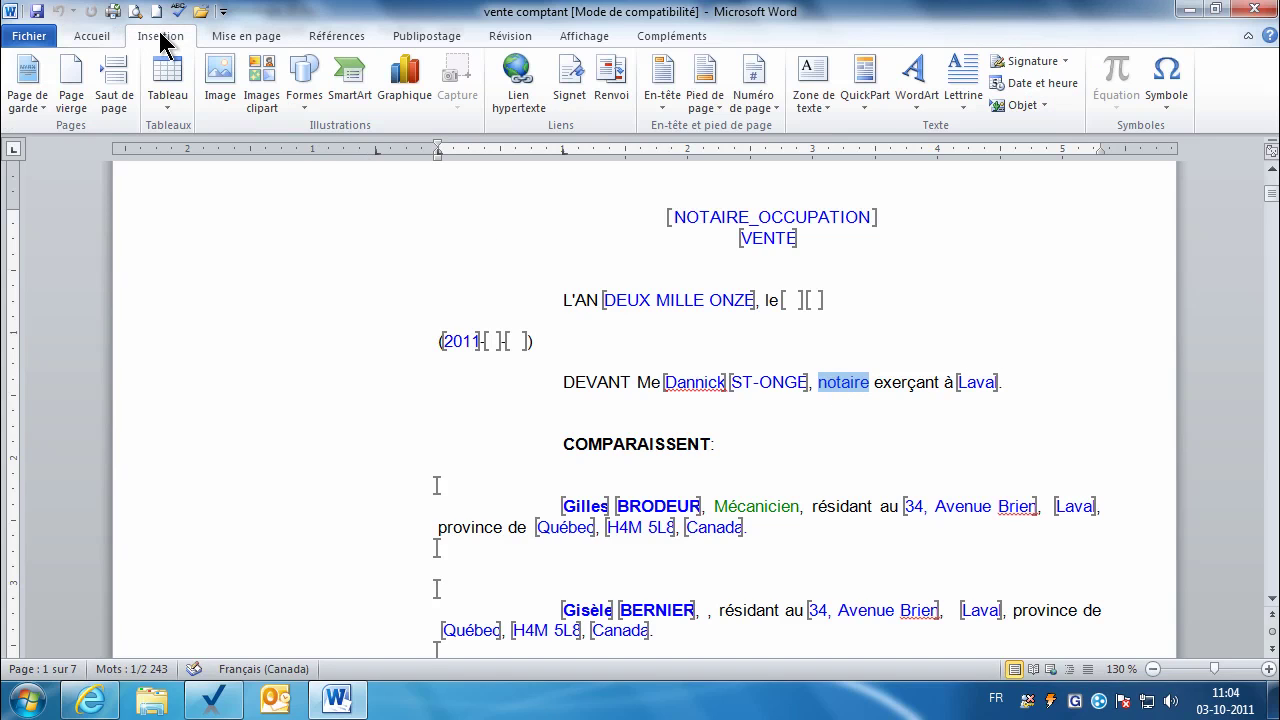
Step: Re-add the NOTAIRE_OCCUPATION bookmark on 'notaire' and delete the stray NOTAIRE_OCCUPATION title line
{"action": "left_click", "coordinate": [557, 79]}
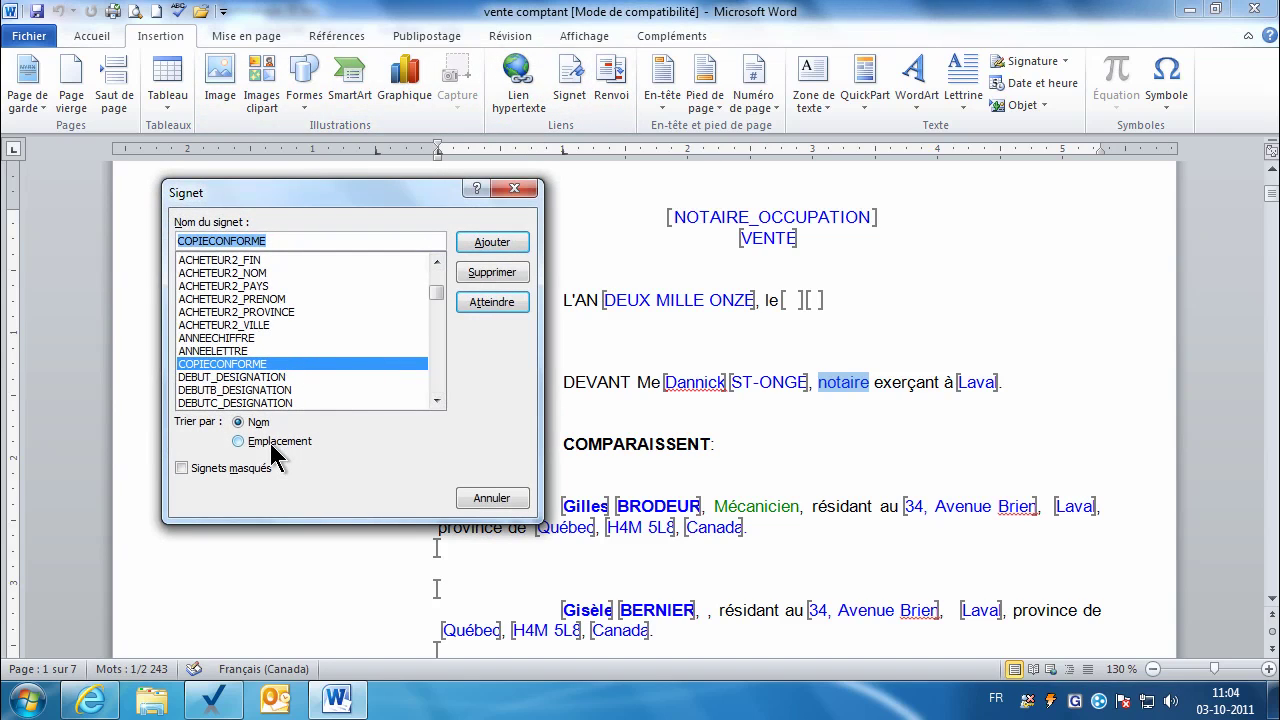
{"action": "left_click", "coordinate": [238, 442]}
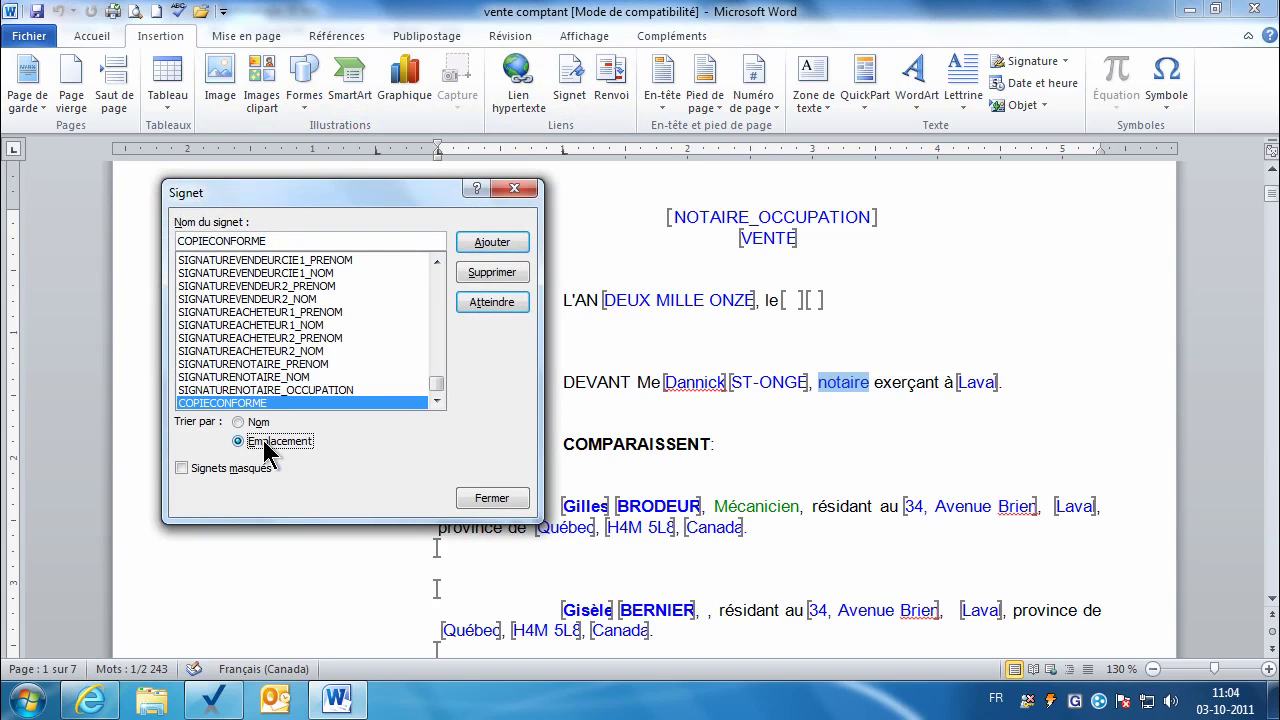
{"action": "left_click_drag", "start_coordinate": [436, 382], "coordinate": [436, 273]}
{"action": "left_click", "coordinate": [300, 261]}
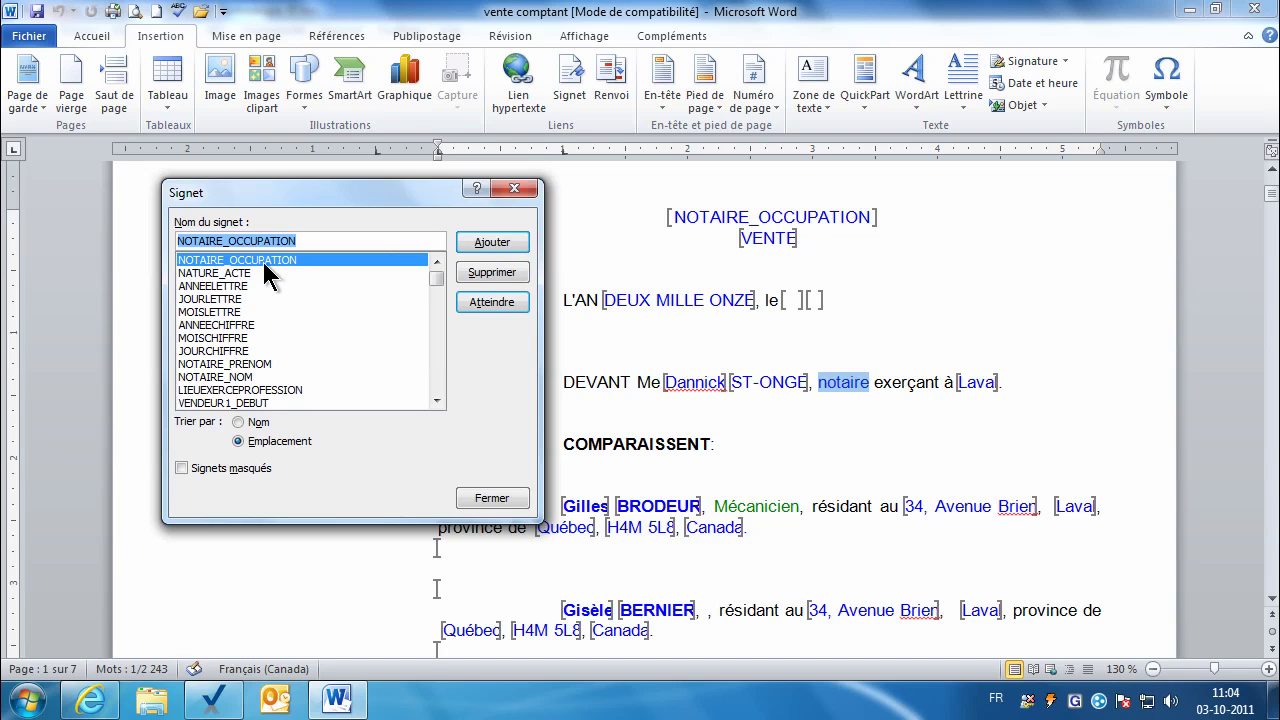
{"action": "left_click", "coordinate": [487, 247]}
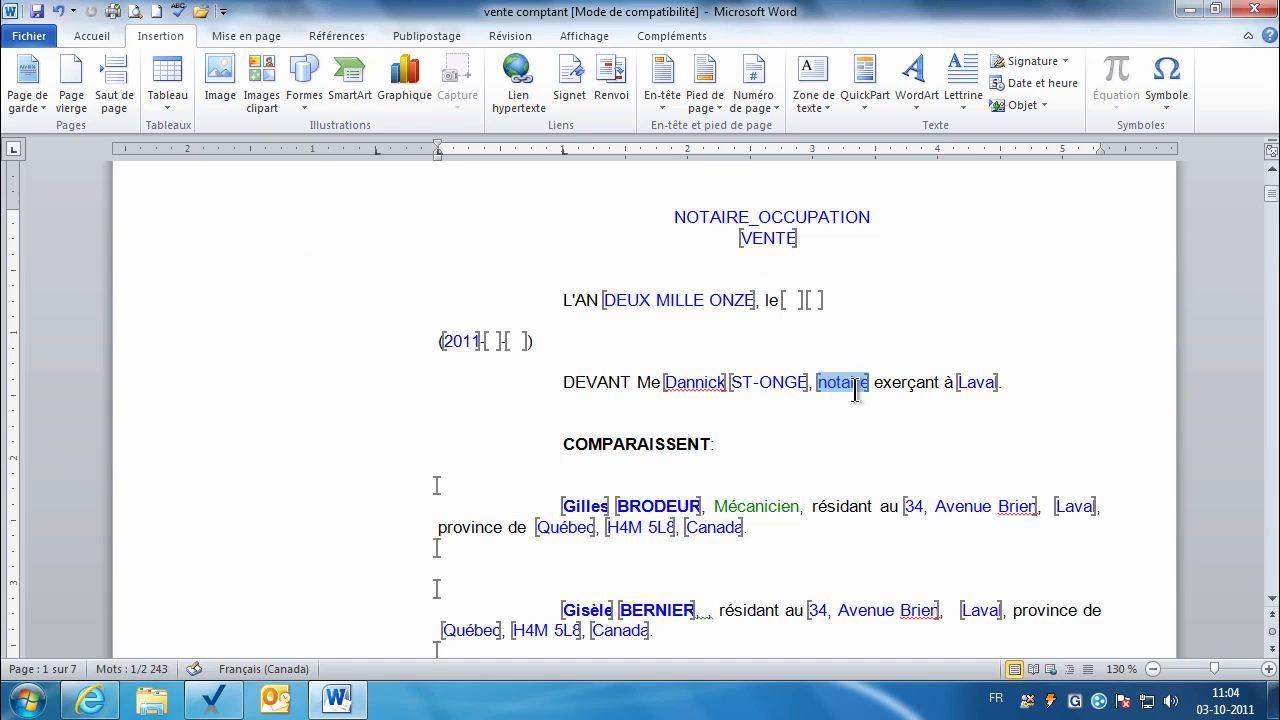
{"action": "left_click", "coordinate": [827, 377]}
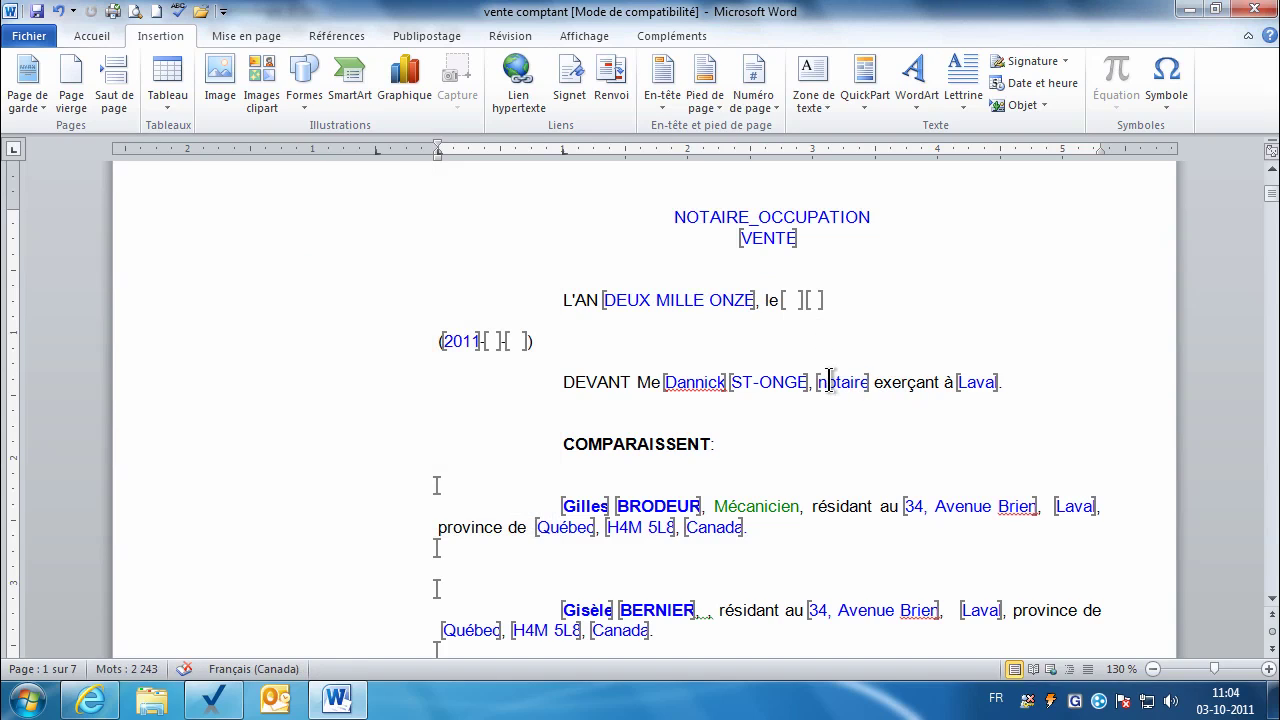
{"action": "left_click_drag", "start_coordinate": [672, 217], "coordinate": [812, 222]}
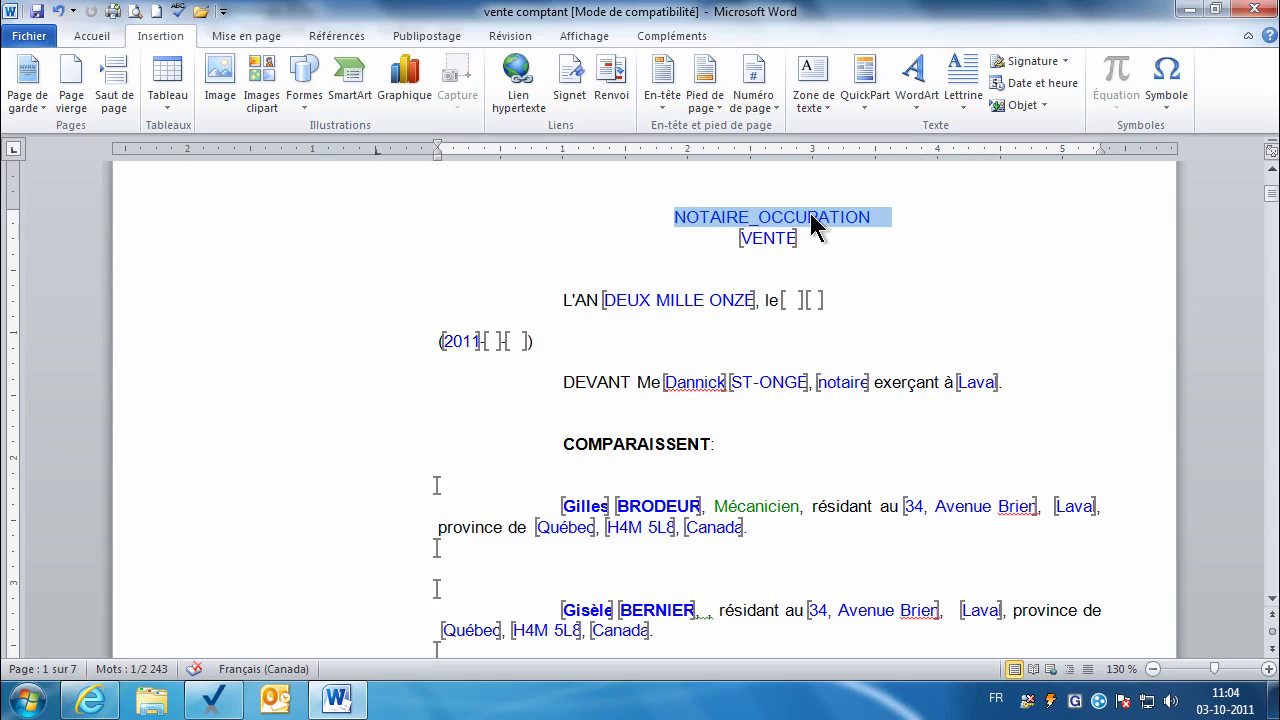
{"action": "key", "text": "Delete"}
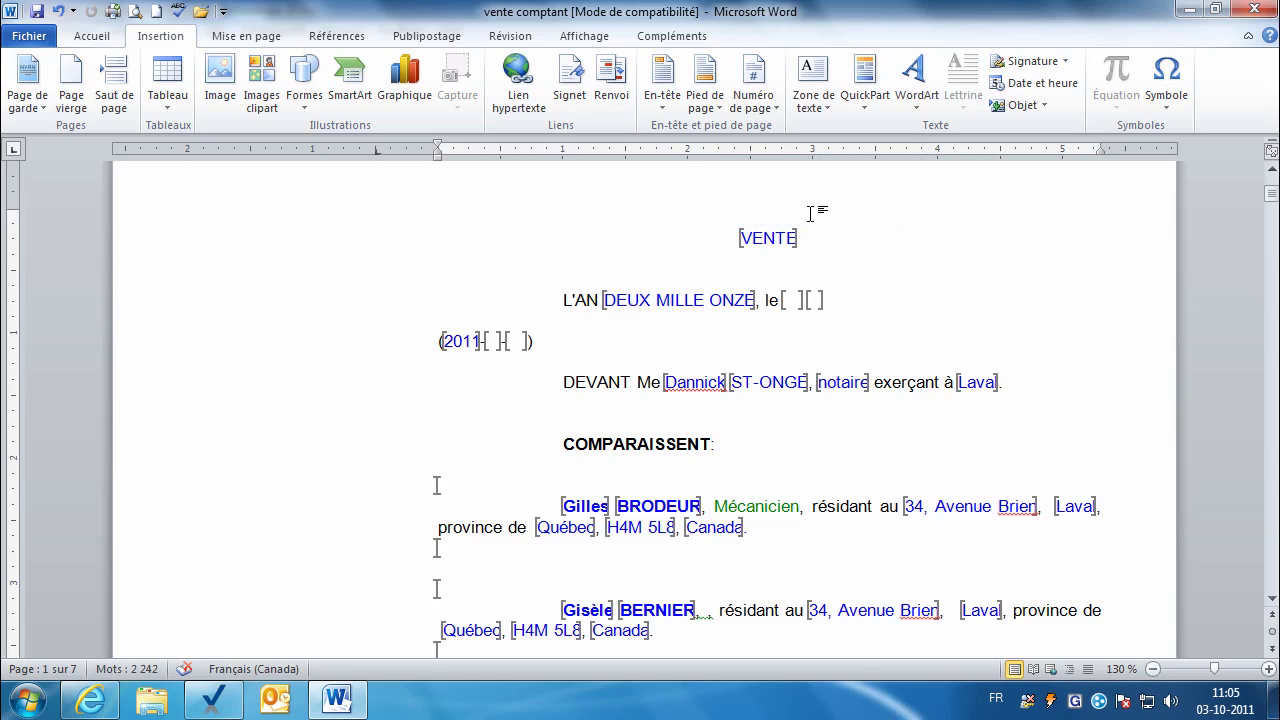
Step: Close Word and rerun Validation des signets for the deed
{"action": "left_click", "coordinate": [1262, 10]}
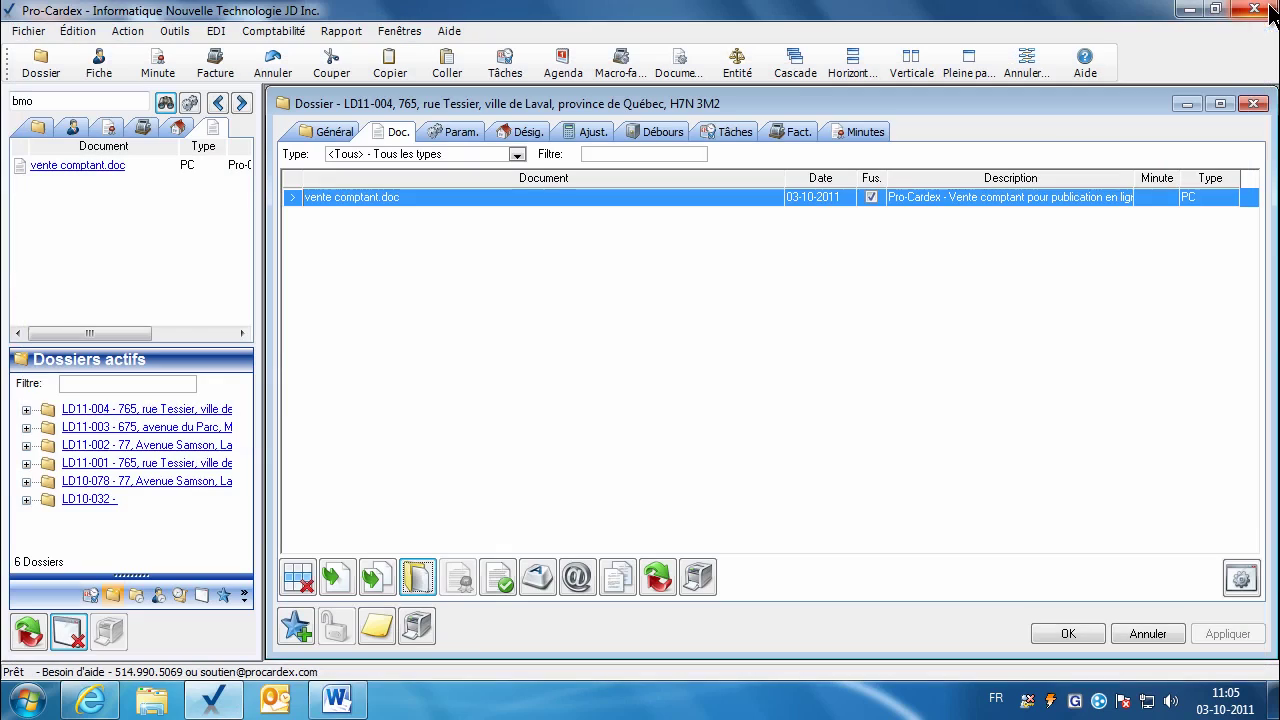
{"action": "left_click", "coordinate": [499, 580]}
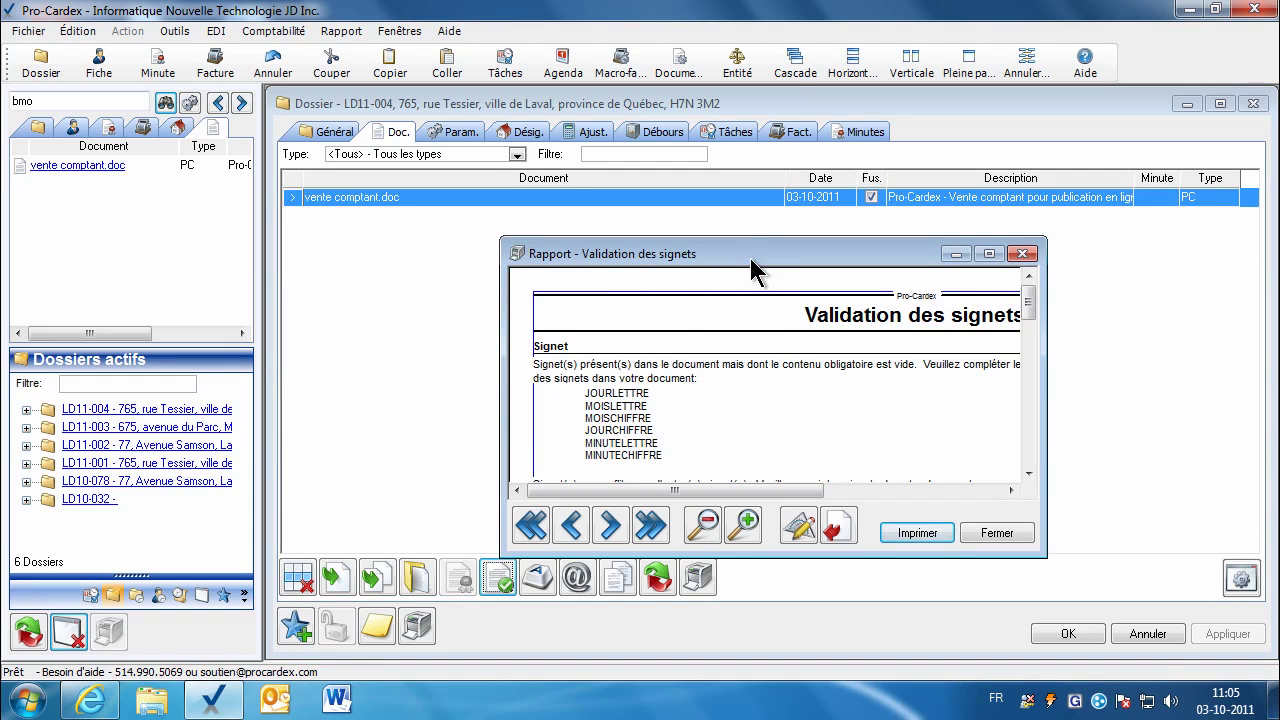
{"action": "left_click_drag", "start_coordinate": [749, 257], "coordinate": [718, 234]}
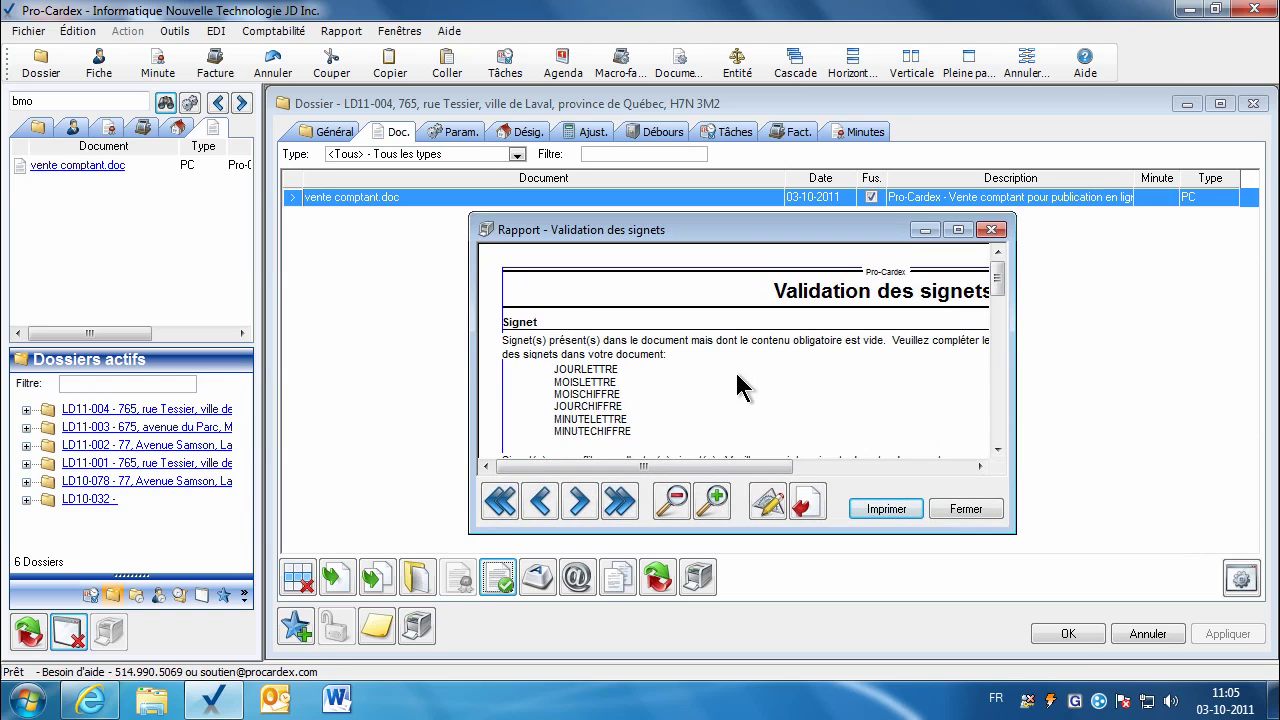
Step: Review the report's empty date bookmarks and VENDEUR1_DEBUT/VENDEURCIE1_DEBUT conflict, then close it
{"action": "left_click", "coordinate": [981, 466]}
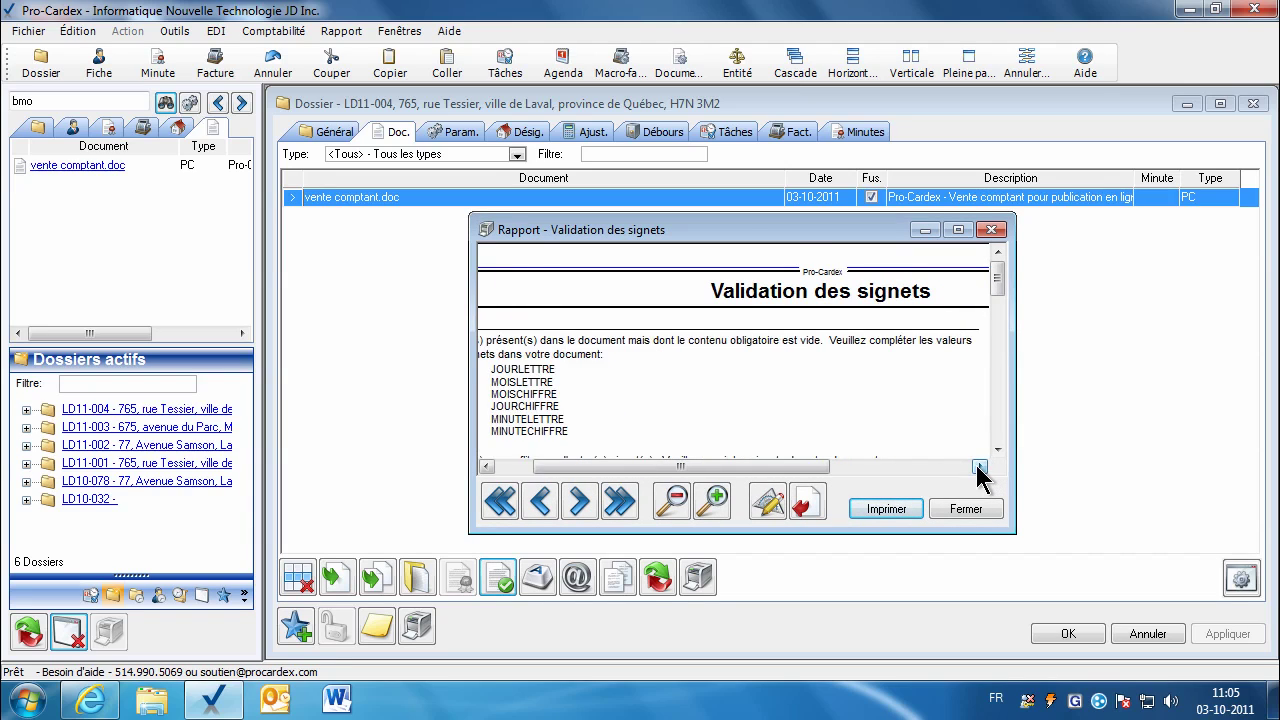
{"action": "left_click", "coordinate": [978, 467]}
{"action": "left_click_drag", "start_coordinate": [858, 467], "coordinate": [646, 437]}
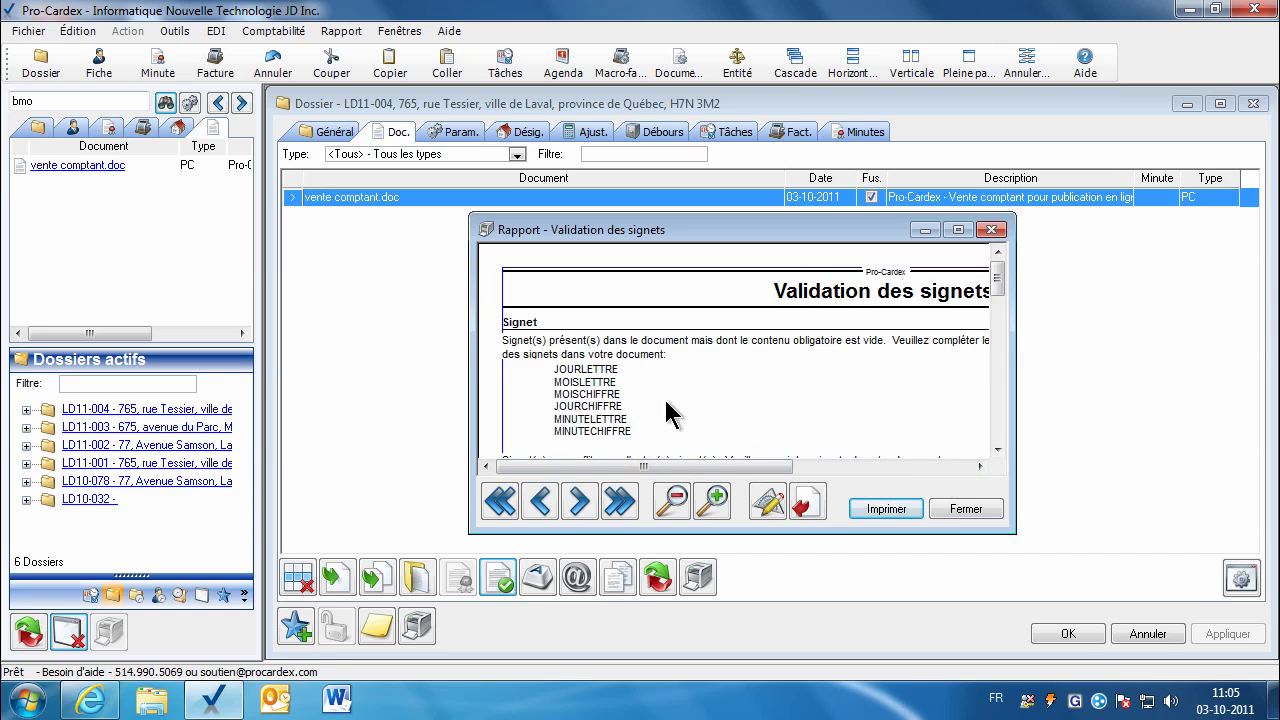
{"action": "left_click", "coordinate": [998, 452]}
{"action": "left_click", "coordinate": [998, 452]}
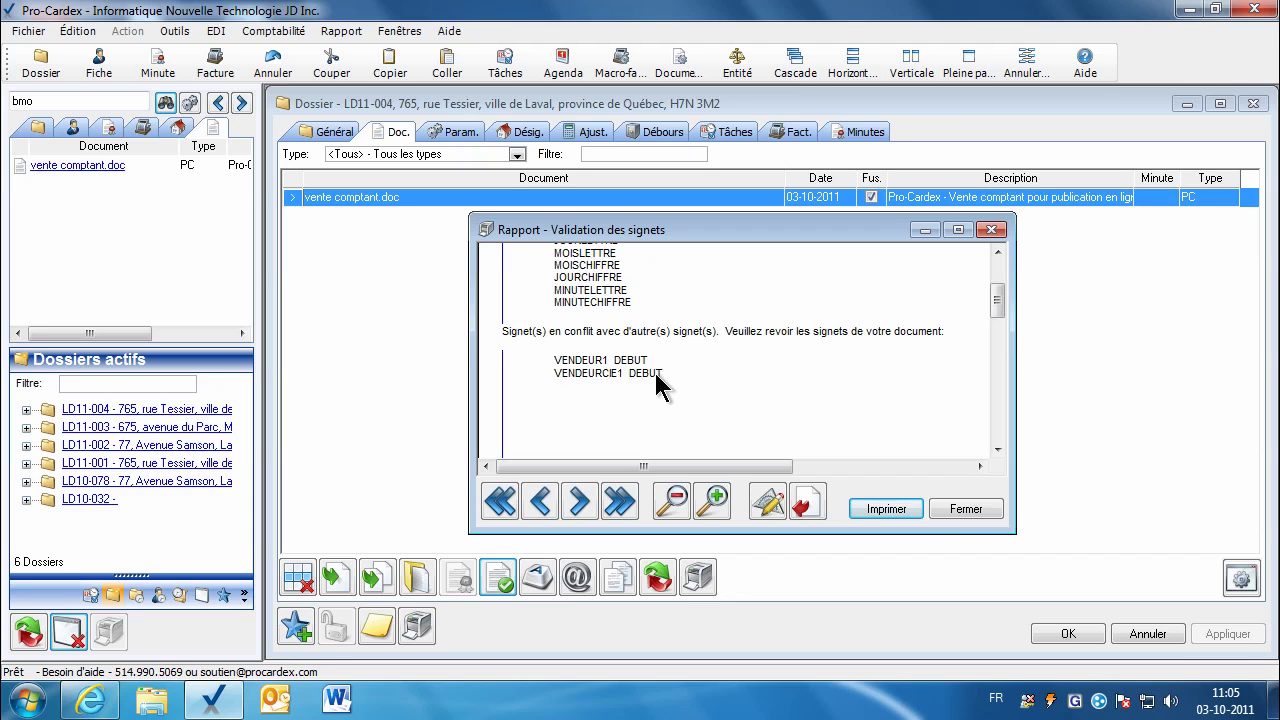
{"action": "left_click", "coordinate": [952, 508]}
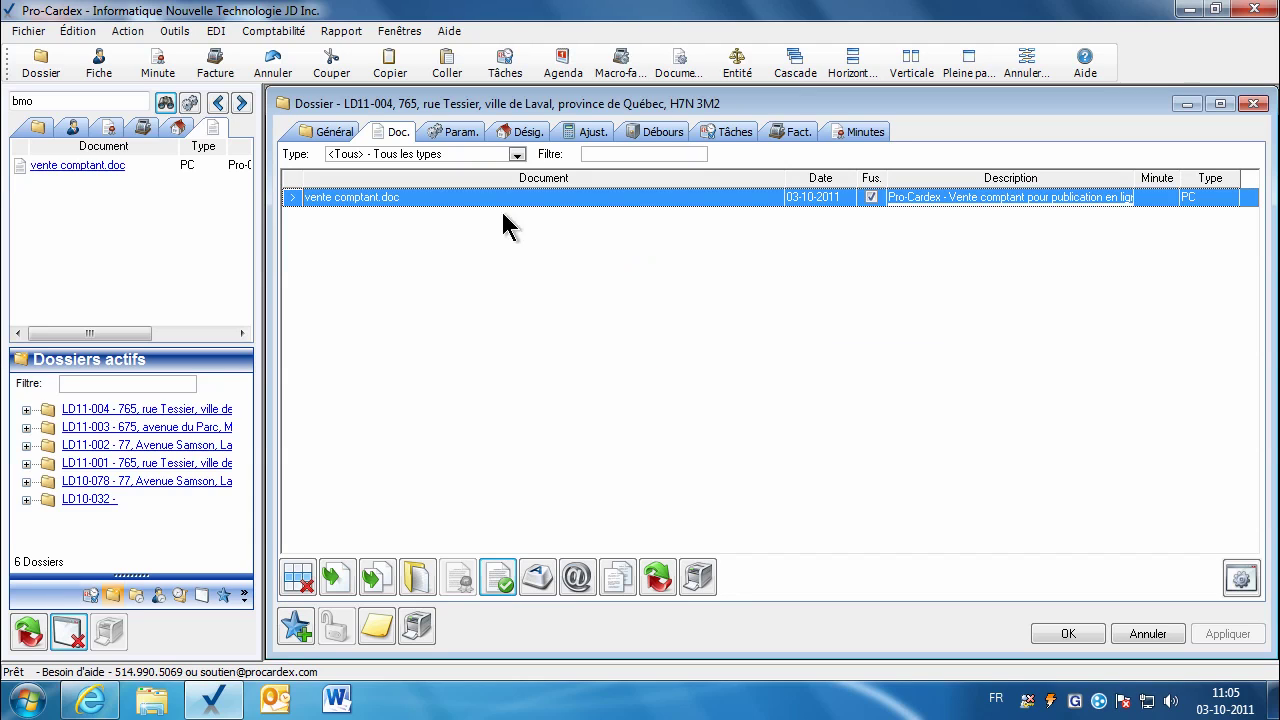
Step: Review the Vendeur1, Vendeur2 and Vendeurc1 rows in the document's parameters table
{"action": "left_click", "coordinate": [460, 134]}
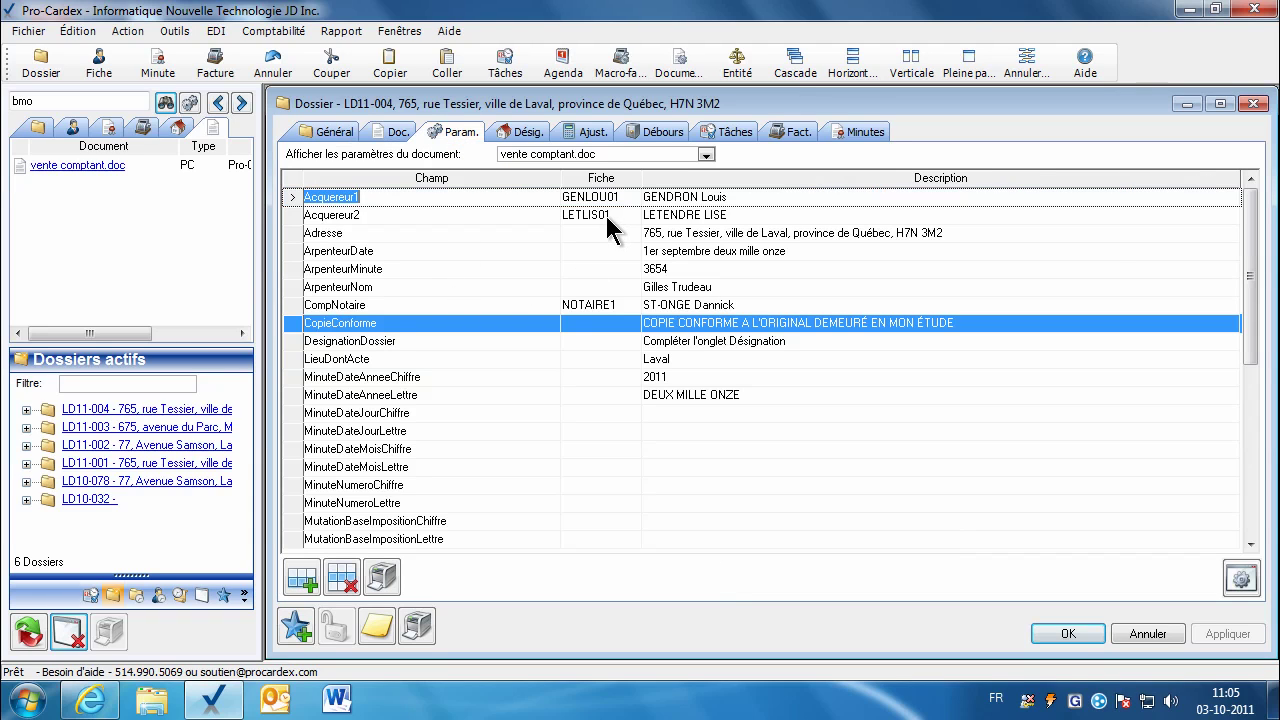
{"action": "scroll", "coordinate": [588, 450], "scroll_direction": "down", "scroll_amount": 7}
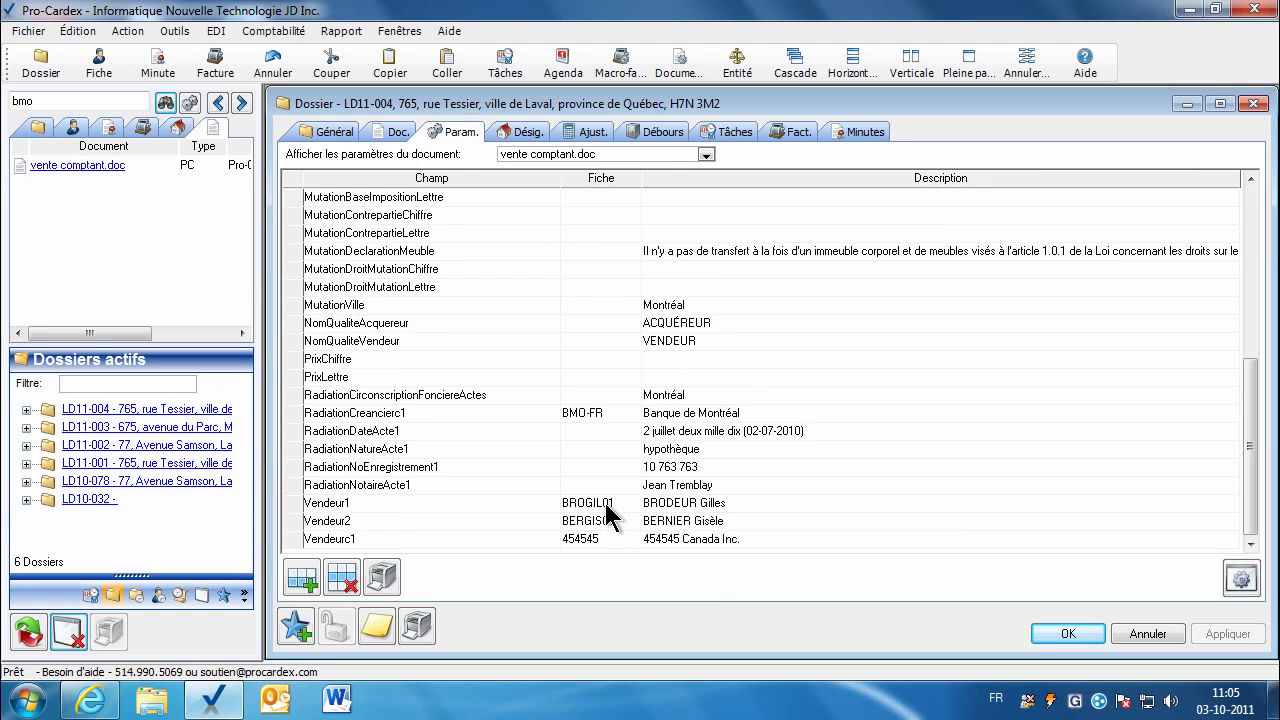
{"action": "left_click", "coordinate": [605, 503]}
{"action": "left_click", "coordinate": [602, 521]}
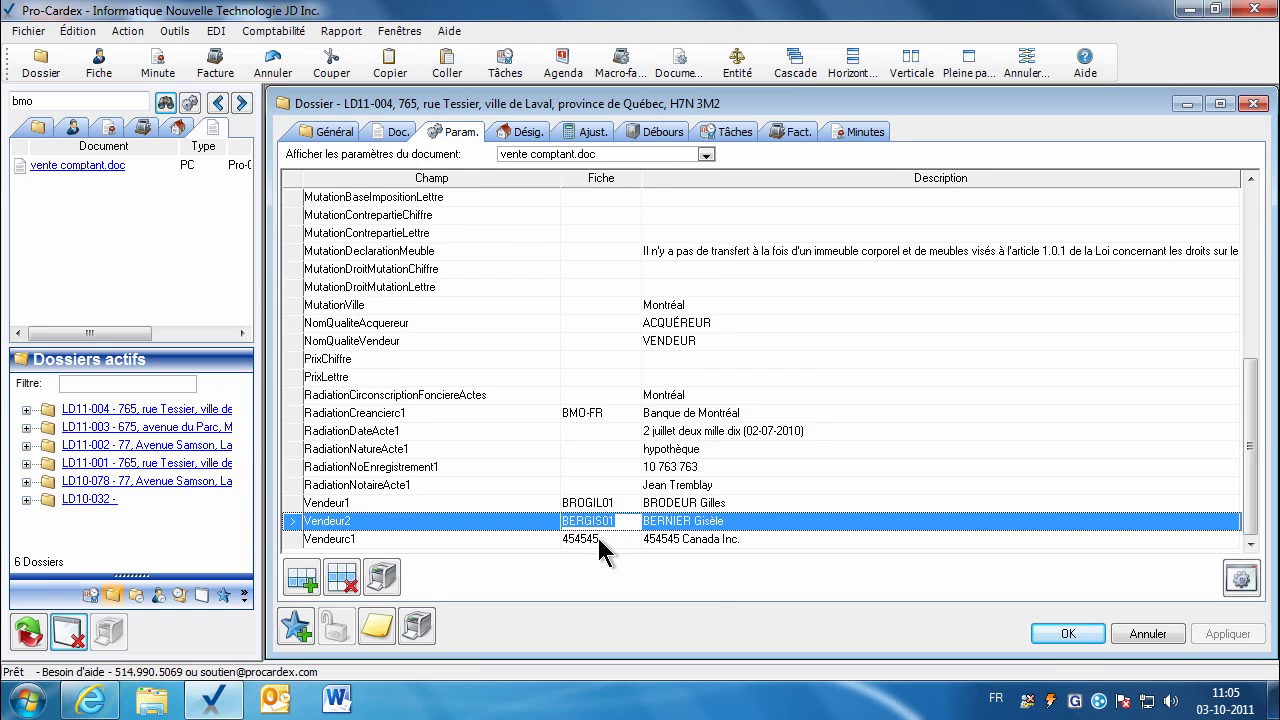
{"action": "left_click", "coordinate": [597, 540]}
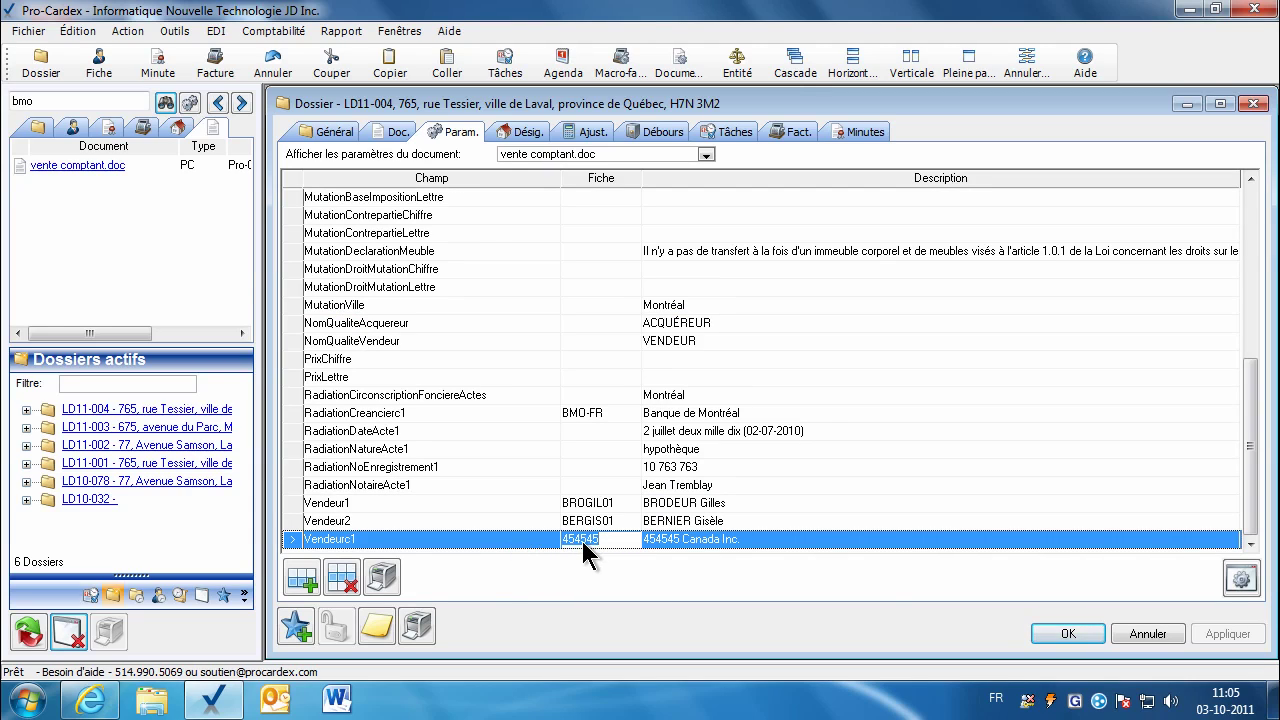
{"action": "left_click", "coordinate": [592, 505]}
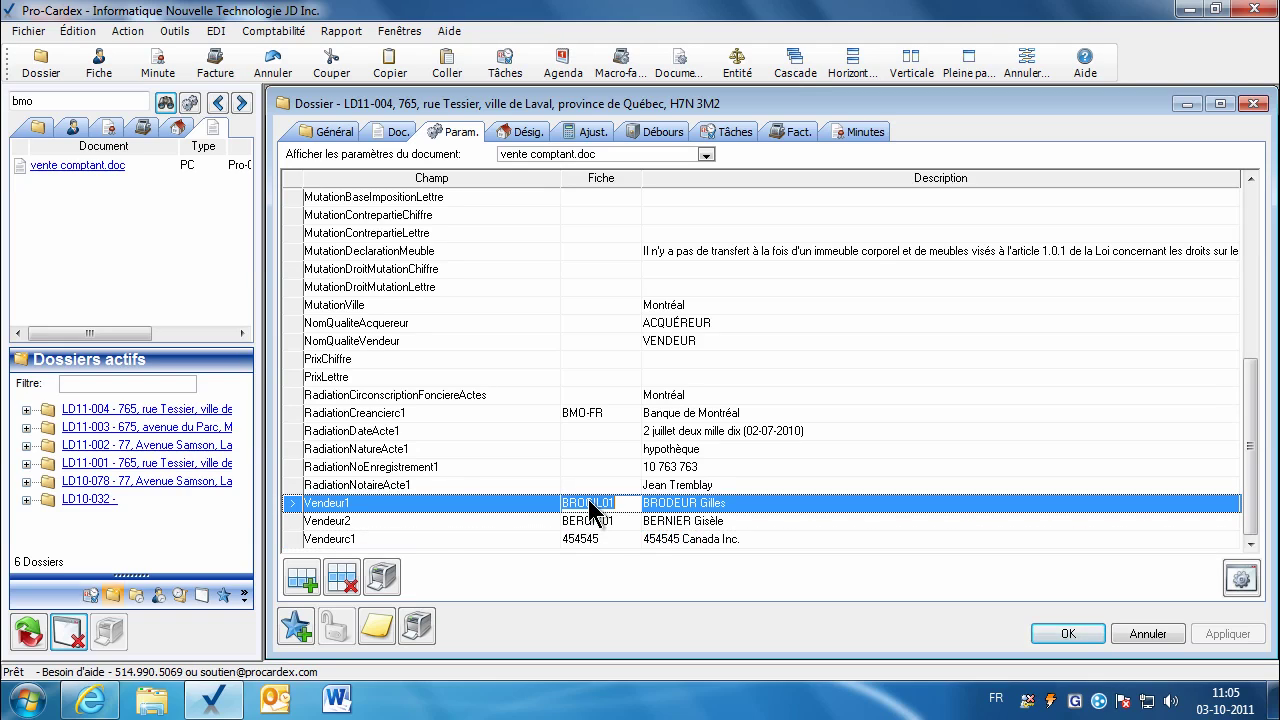
{"action": "left_click", "coordinate": [373, 540]}
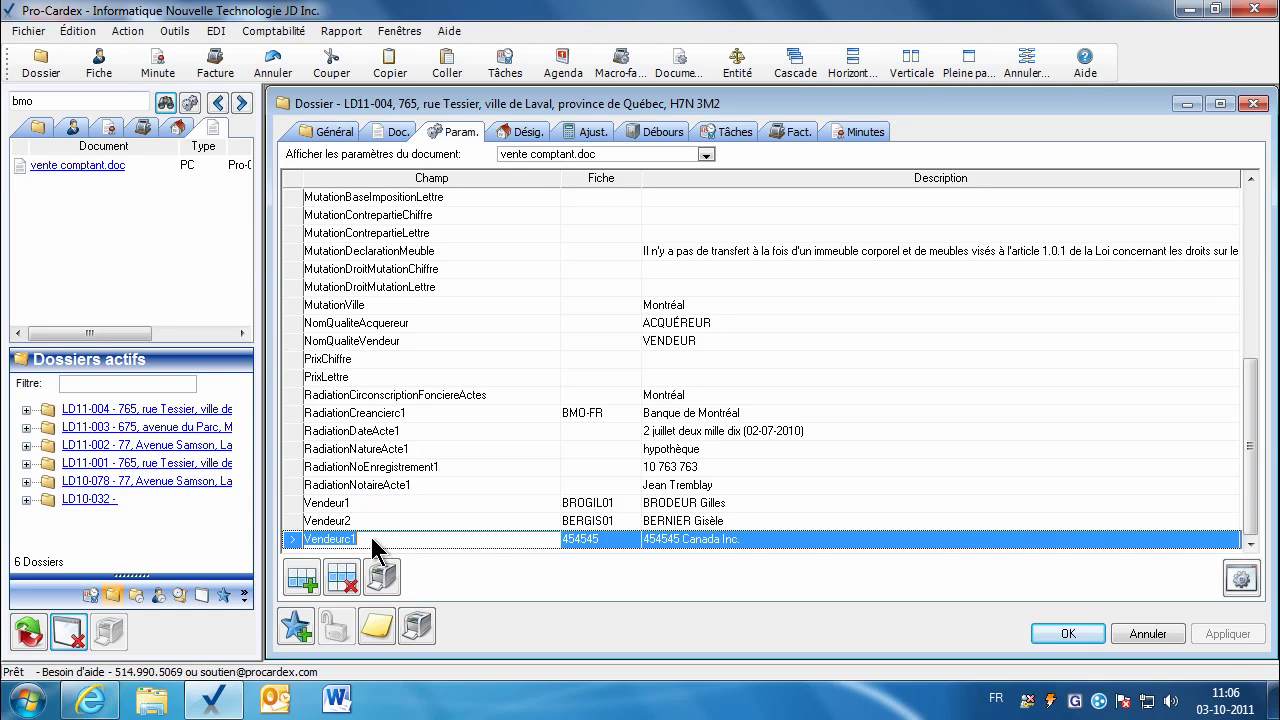
{"action": "left_click", "coordinate": [444, 505]}
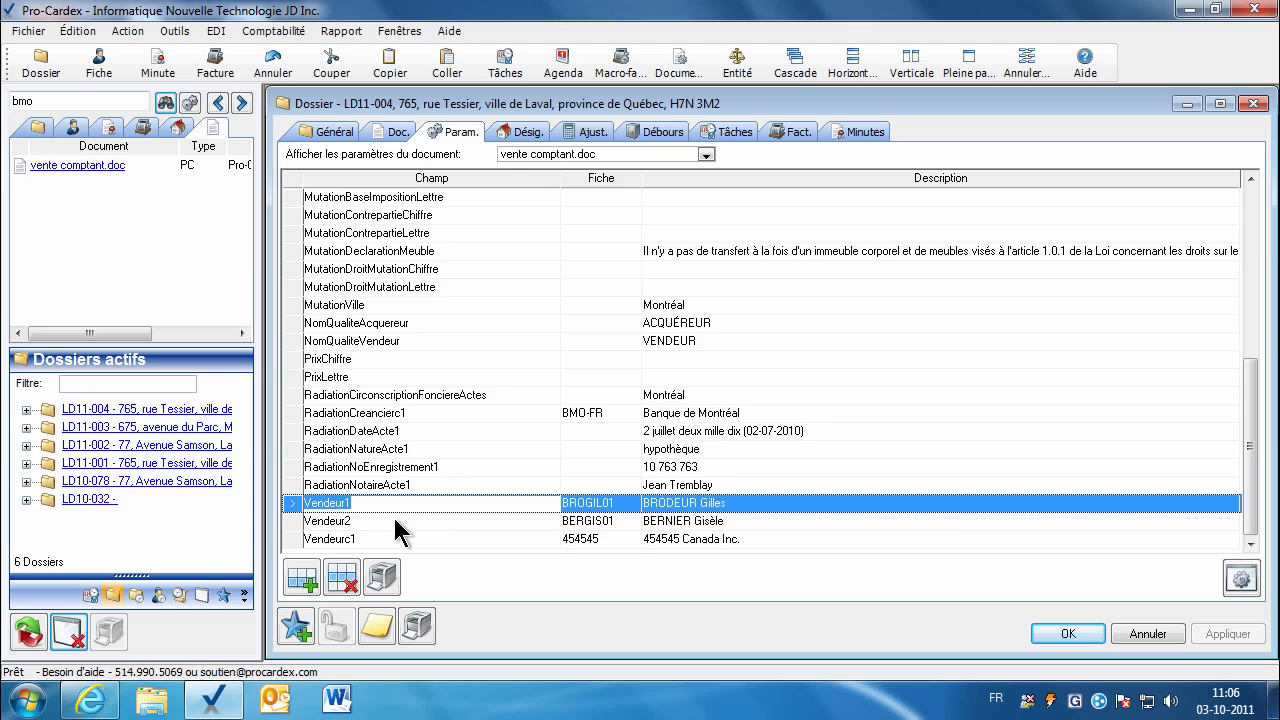
{"action": "left_click", "coordinate": [395, 521]}
{"action": "left_click", "coordinate": [347, 538]}
Step: Rename the Vendeurc1 parameter to Vendeurc3, apply it, and reopen vente comptant.doc
{"action": "left_click", "coordinate": [383, 541]}
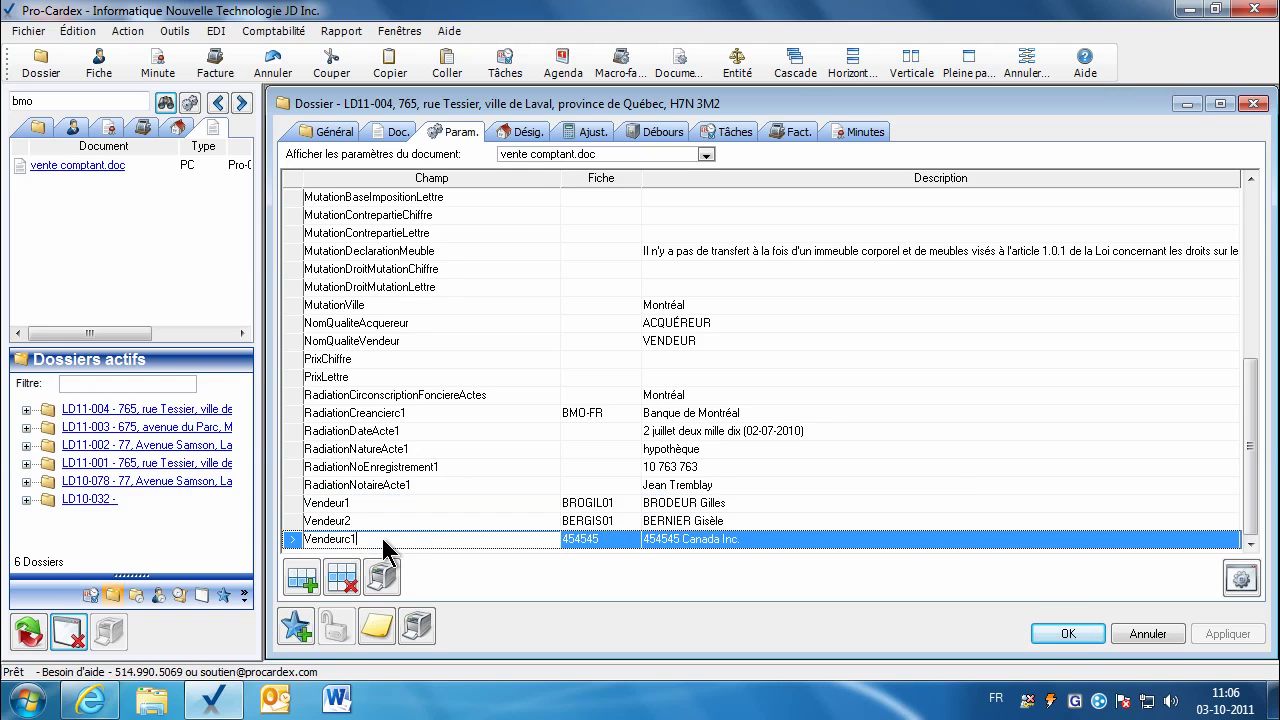
{"action": "key", "text": "BackSpace"}
{"action": "type", "text": "3"}
{"action": "left_click", "coordinate": [380, 527]}
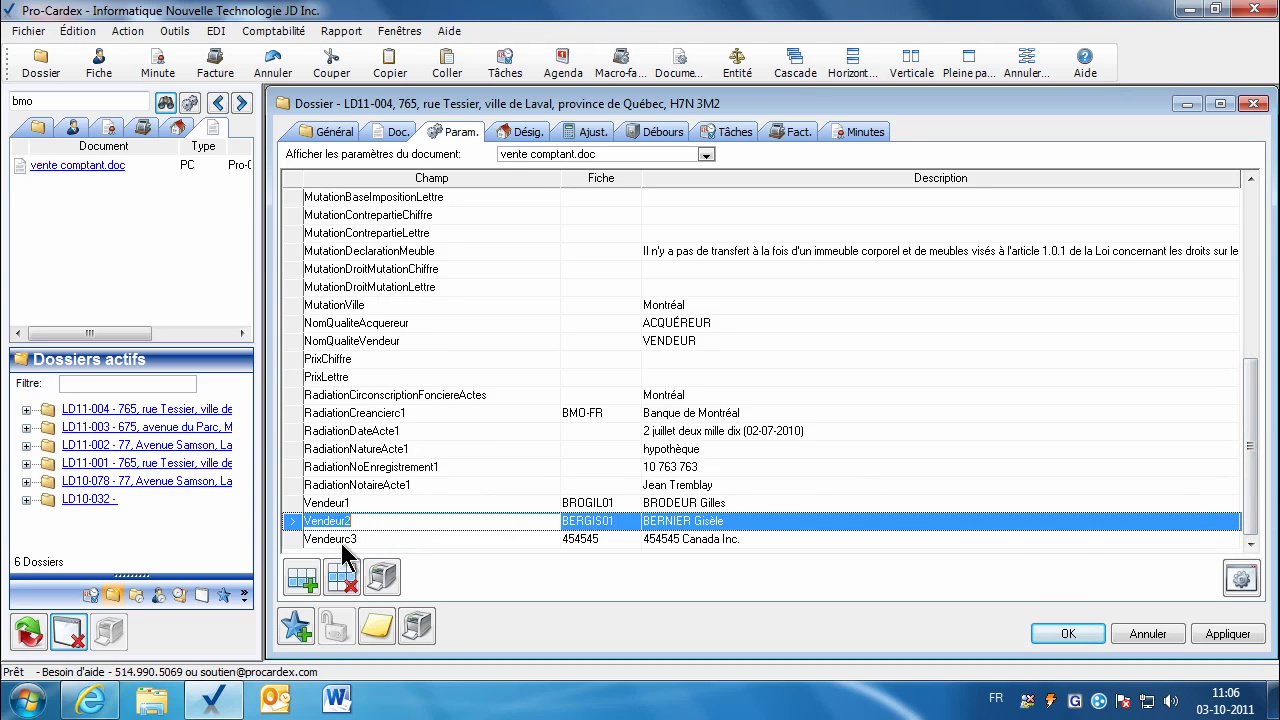
{"action": "left_click", "coordinate": [343, 542]}
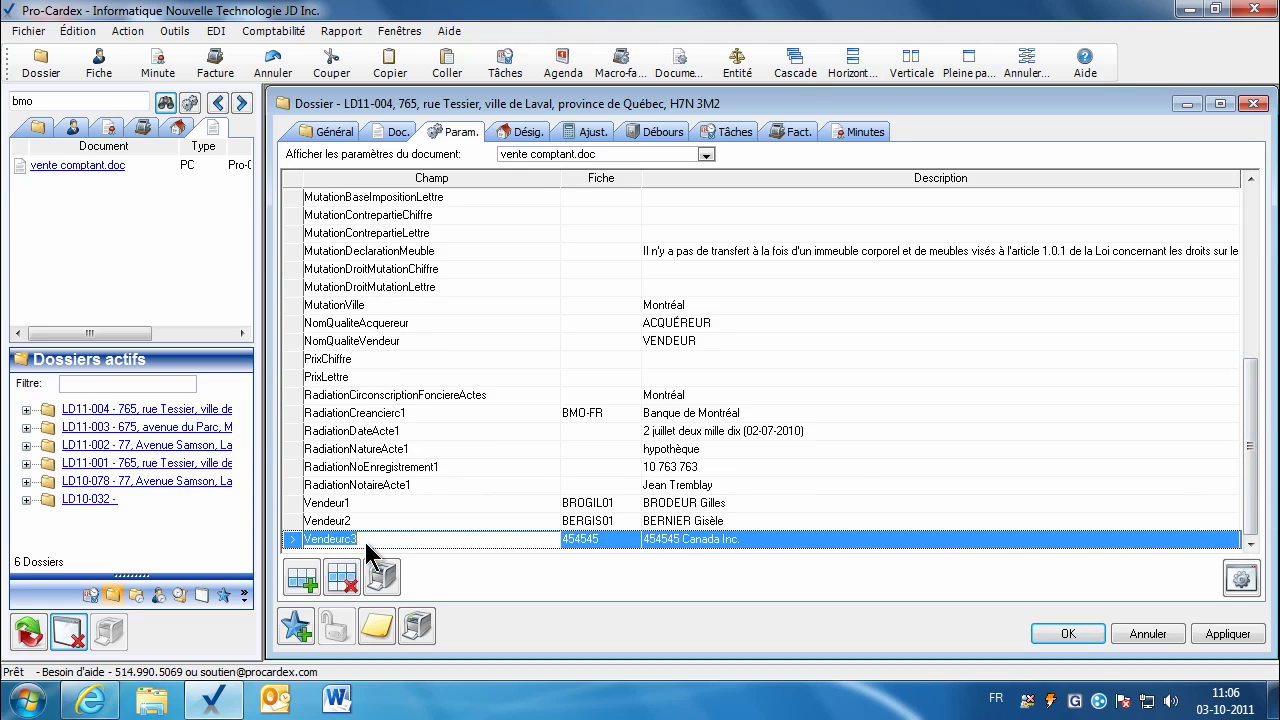
{"action": "left_click", "coordinate": [1238, 640]}
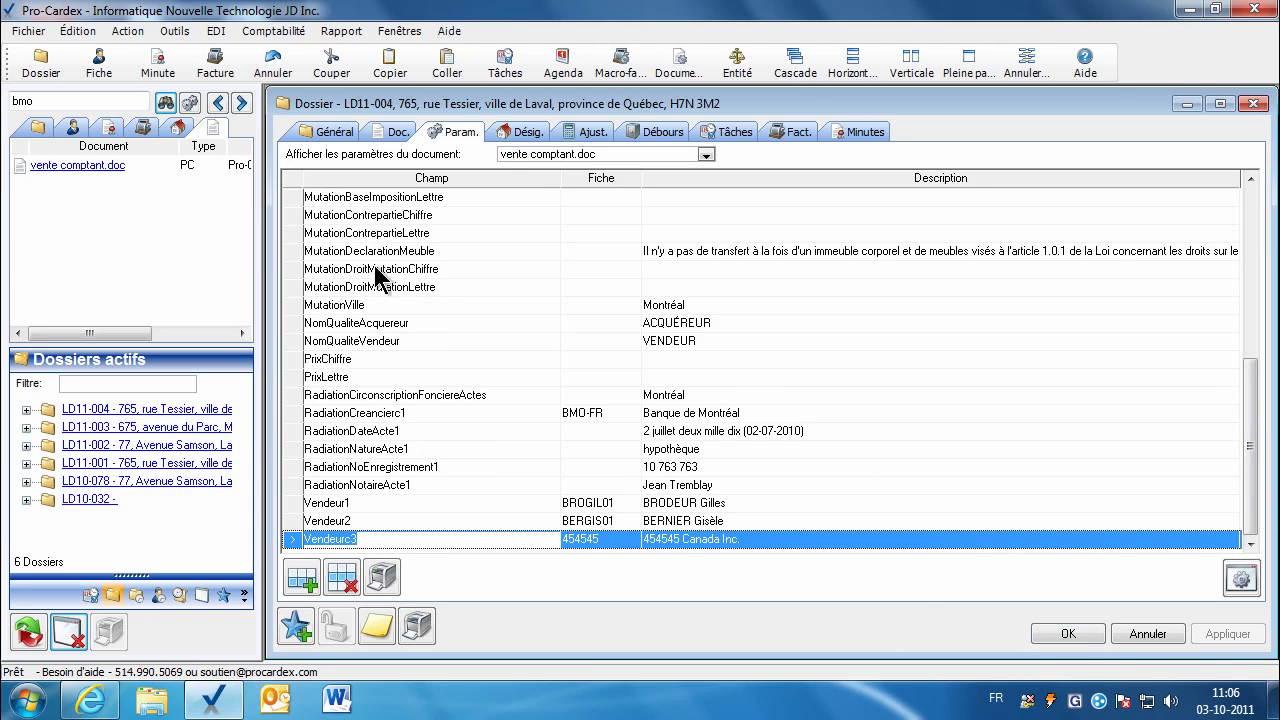
{"action": "left_click", "coordinate": [398, 136]}
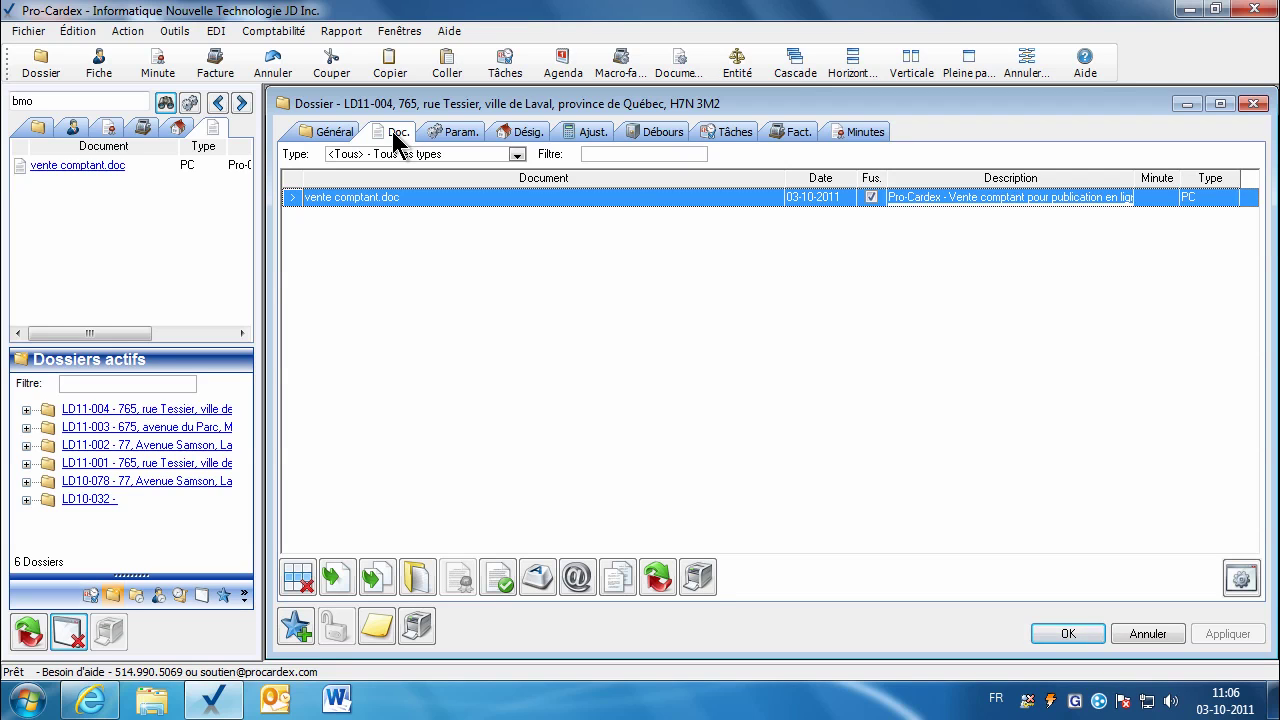
{"action": "left_click", "coordinate": [417, 574]}
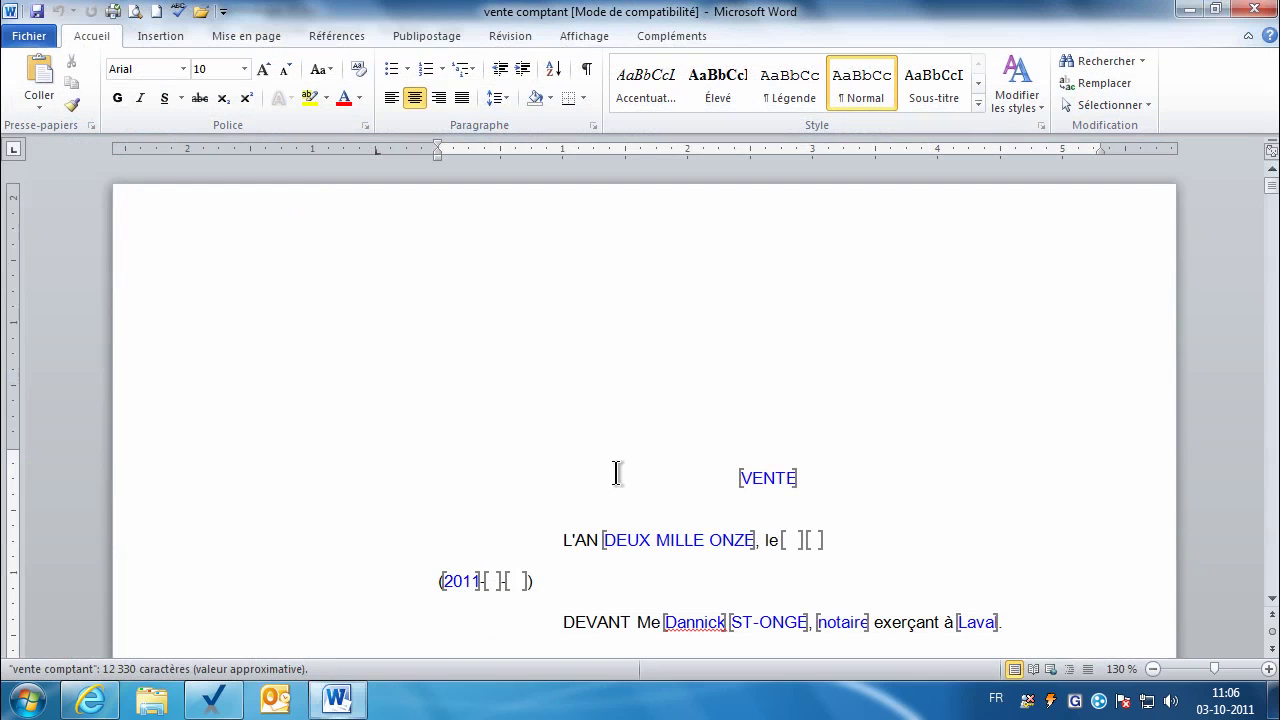
Step: Inspect the VENDEURCIE1_CODEPOSTAL and VENDEUR1_NOM bookmarks near 454545 Canada Inc, then close Word
{"action": "left_click_drag", "start_coordinate": [1272, 186], "coordinate": [1272, 210]}
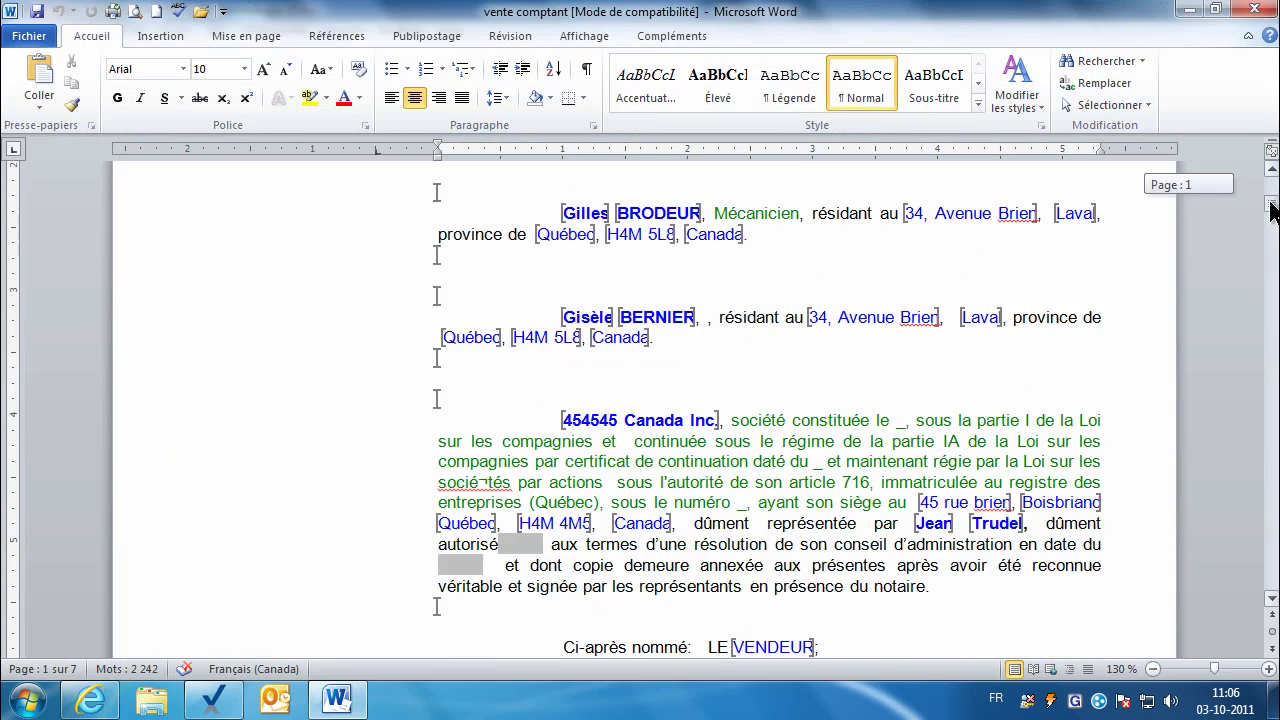
{"action": "left_click", "coordinate": [713, 461]}
{"action": "left_click", "coordinate": [639, 421]}
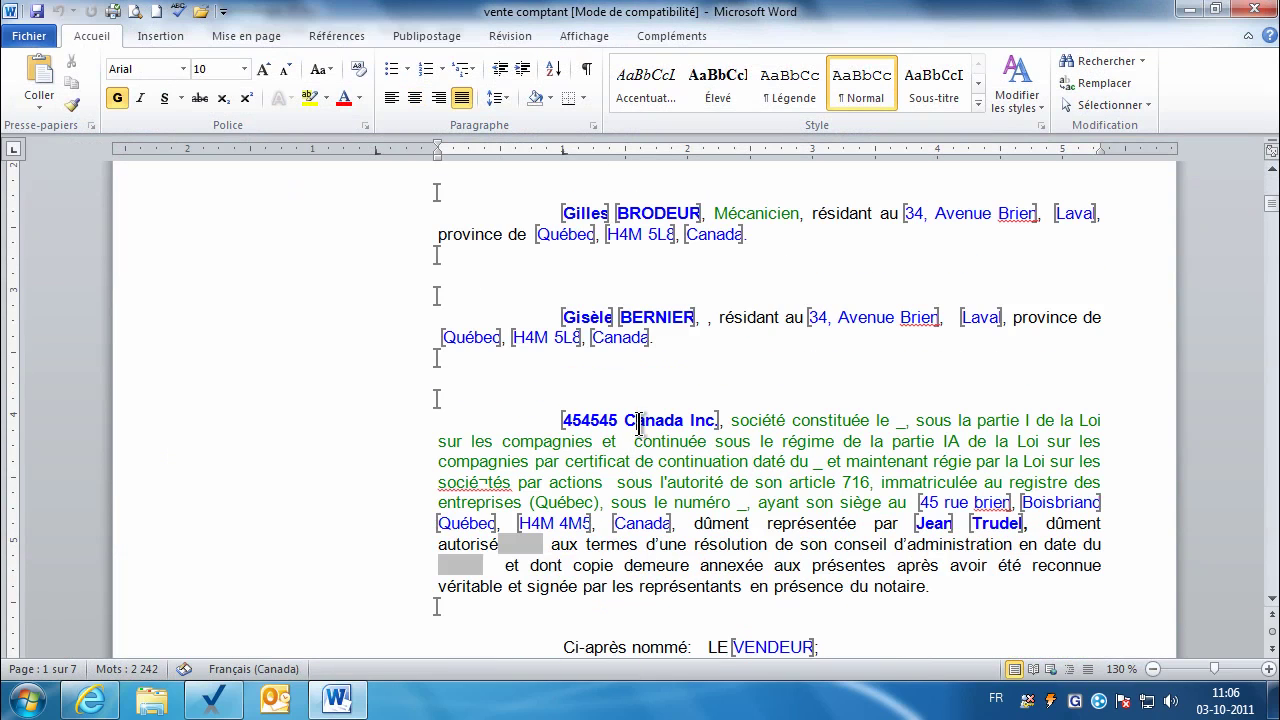
{"action": "left_click", "coordinate": [168, 36]}
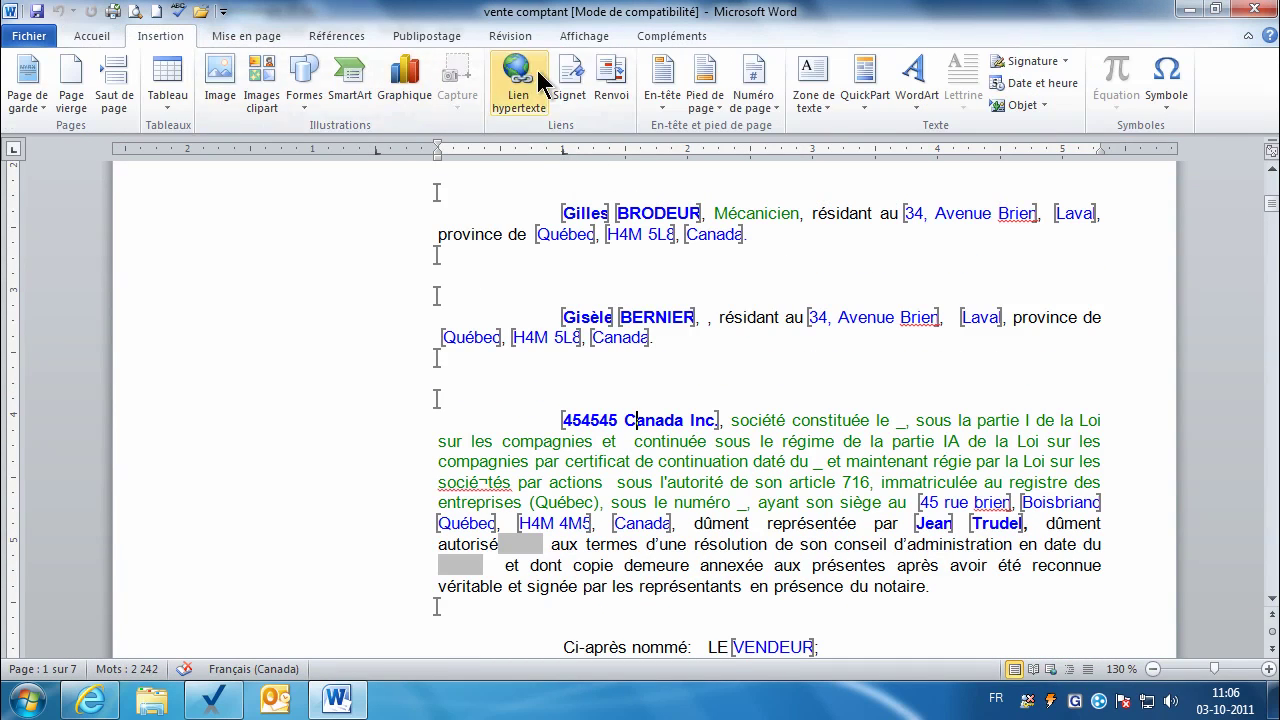
{"action": "left_click", "coordinate": [570, 84]}
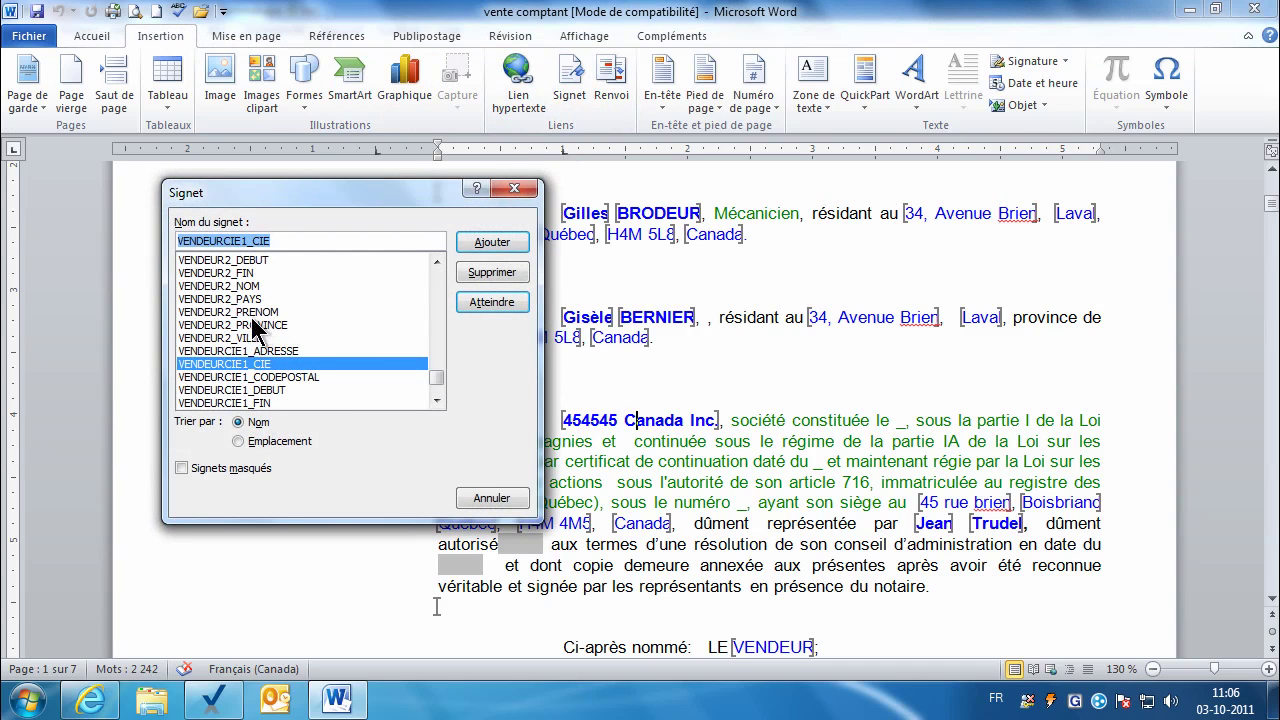
{"action": "left_click", "coordinate": [234, 377]}
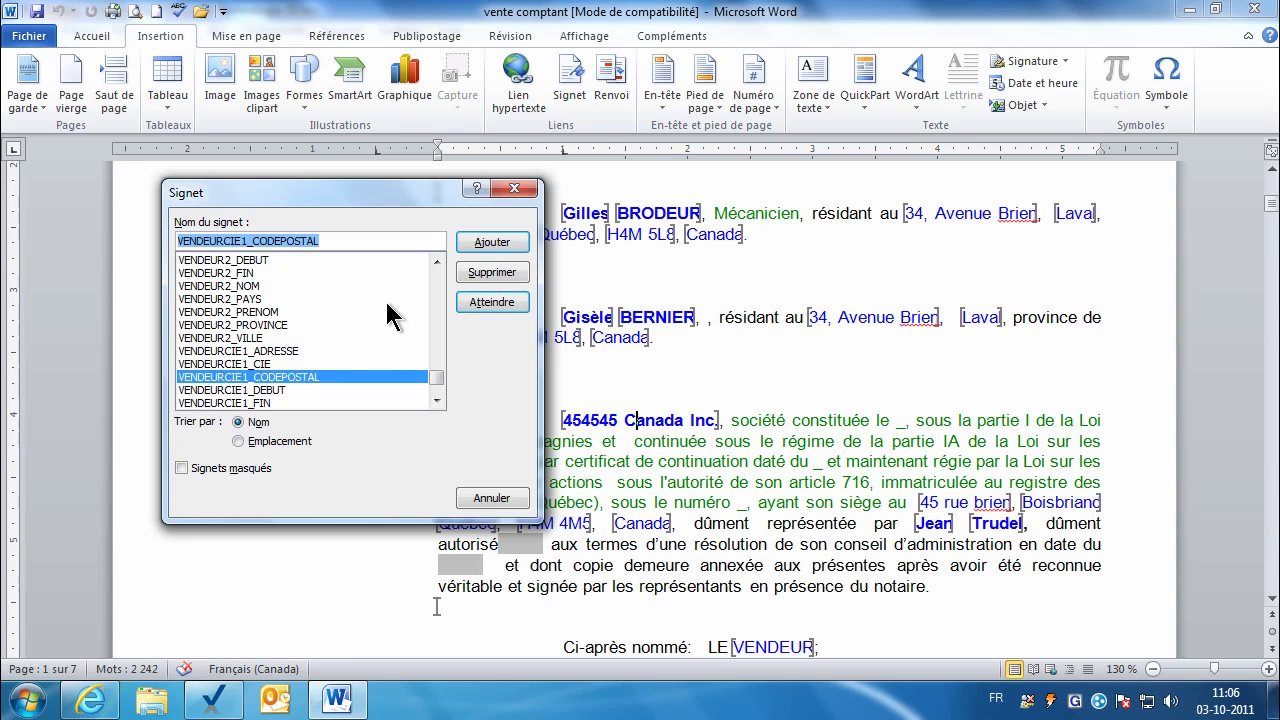
{"action": "left_click", "coordinate": [436, 262]}
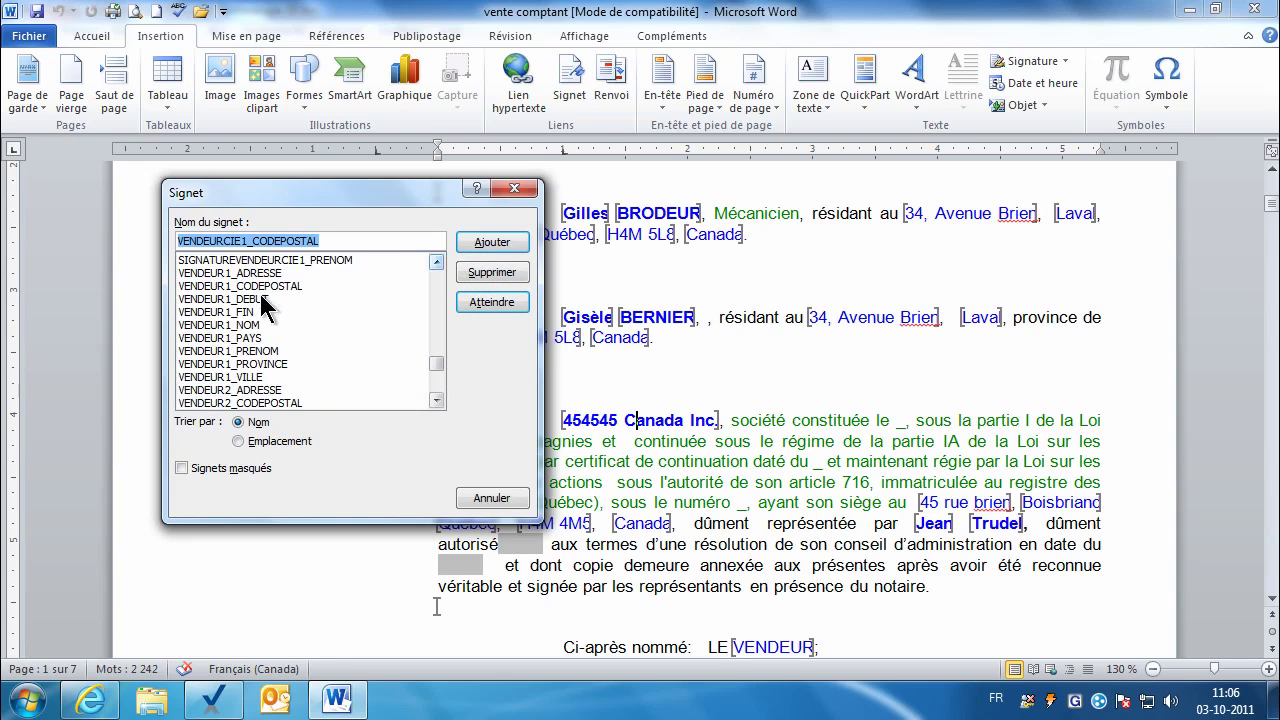
{"action": "left_click", "coordinate": [217, 325]}
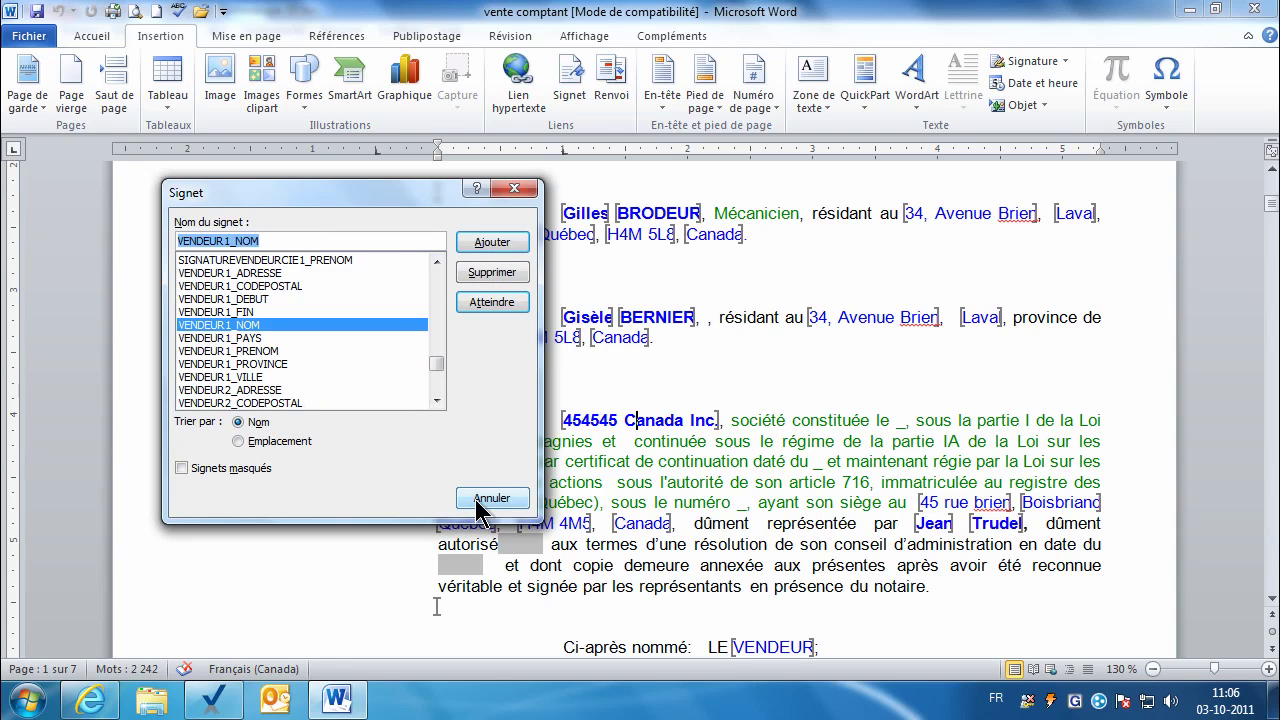
{"action": "left_click", "coordinate": [476, 500]}
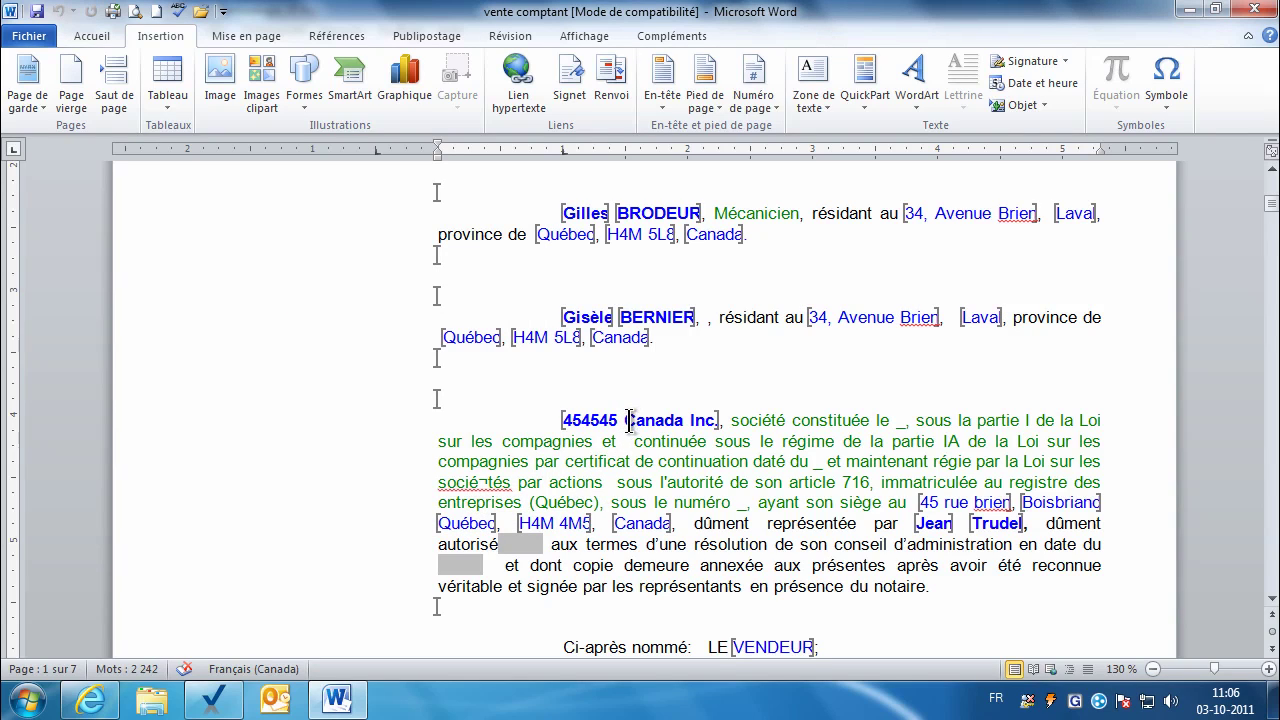
{"action": "left_click", "coordinate": [1240, 22]}
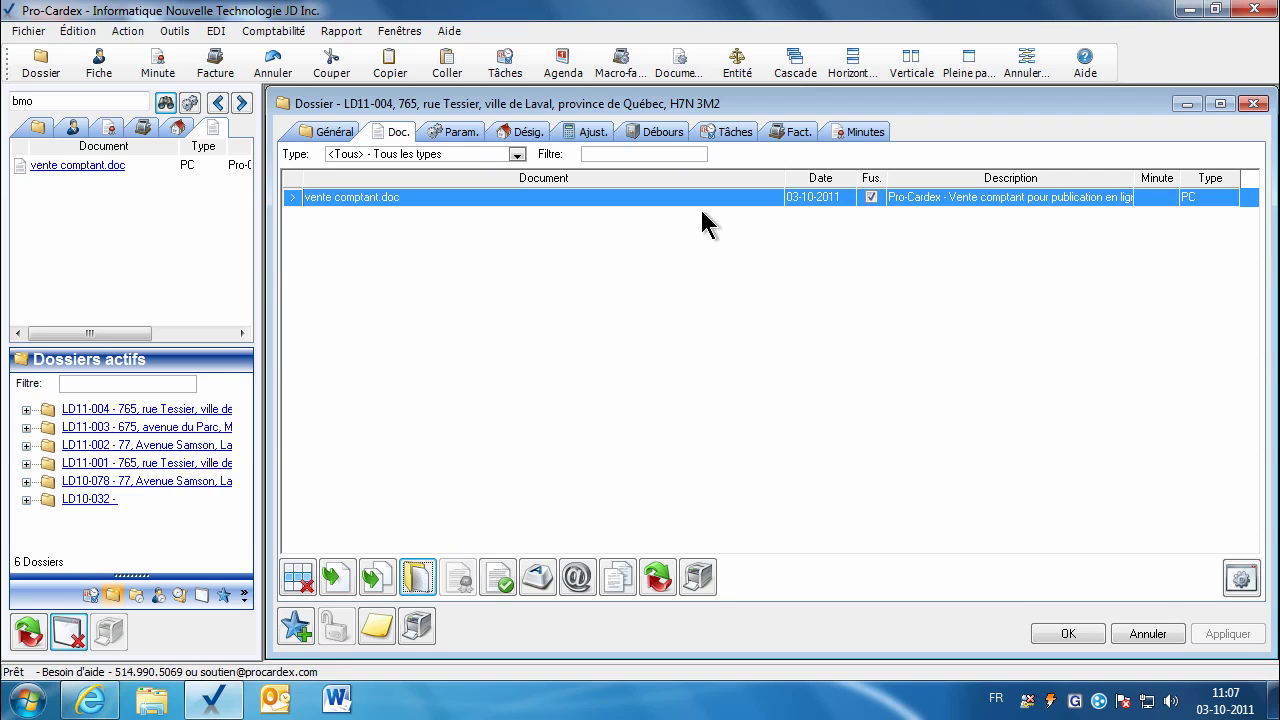
Step: Check the Vendeurc3 and NomQualiteAcquereur parameters, then decline re-merging vente comptant.doc
{"action": "left_click", "coordinate": [450, 135]}
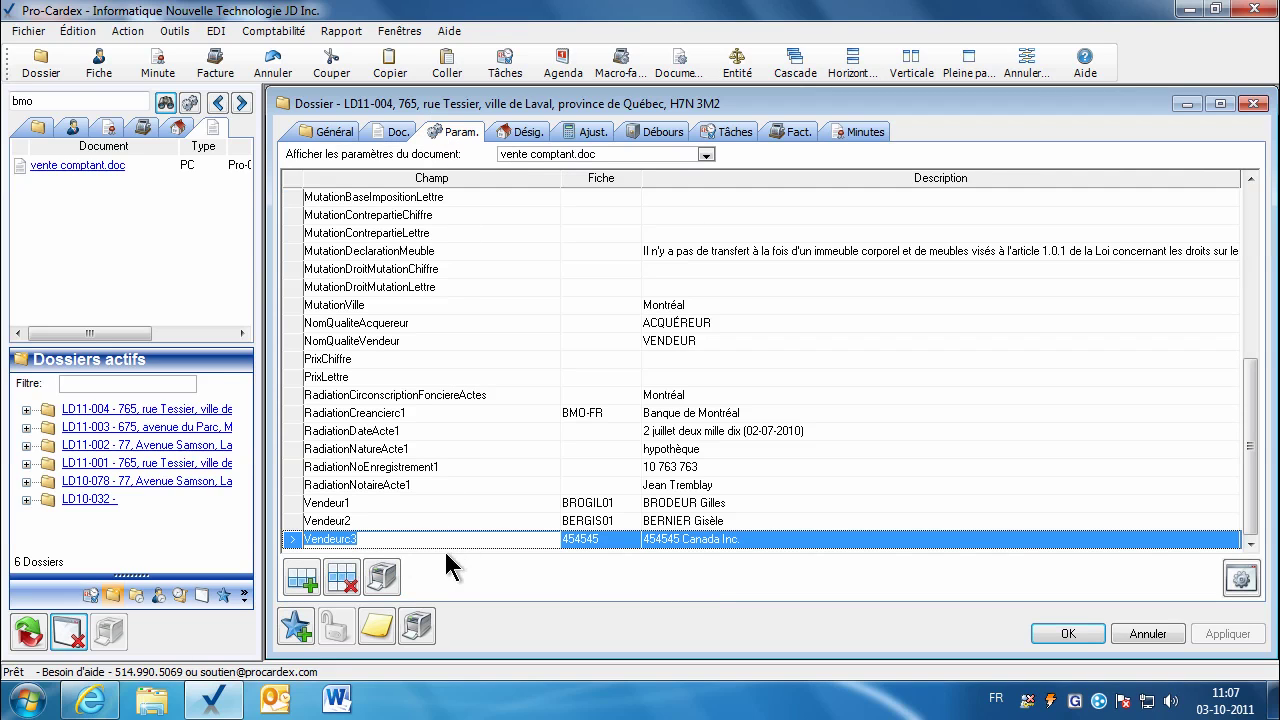
{"action": "left_click", "coordinate": [373, 541]}
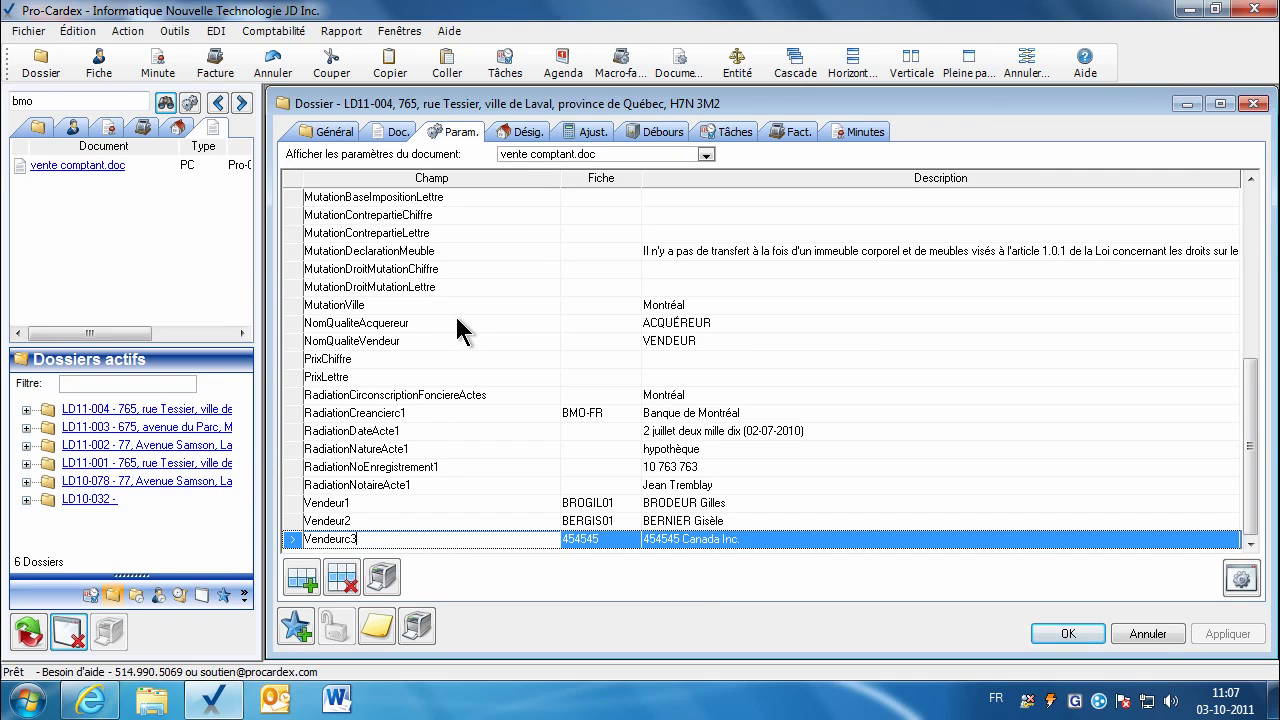
{"action": "left_click", "coordinate": [668, 323]}
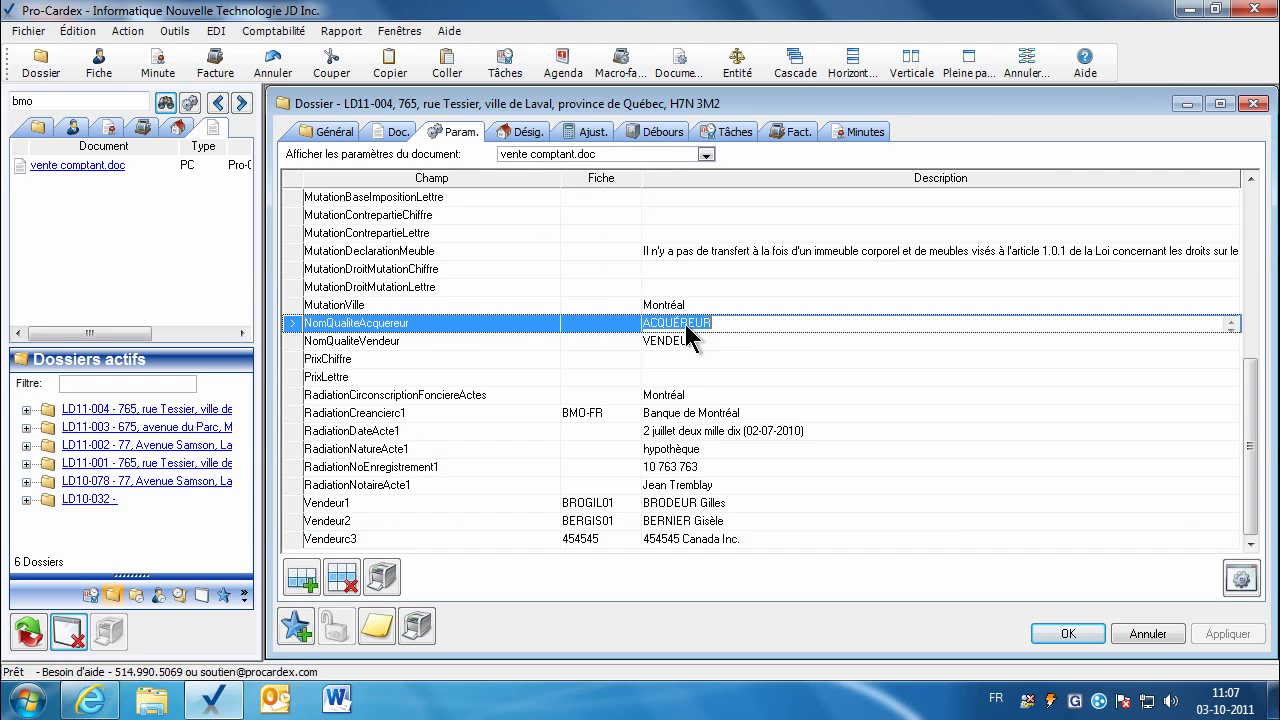
{"action": "left_click", "coordinate": [395, 133]}
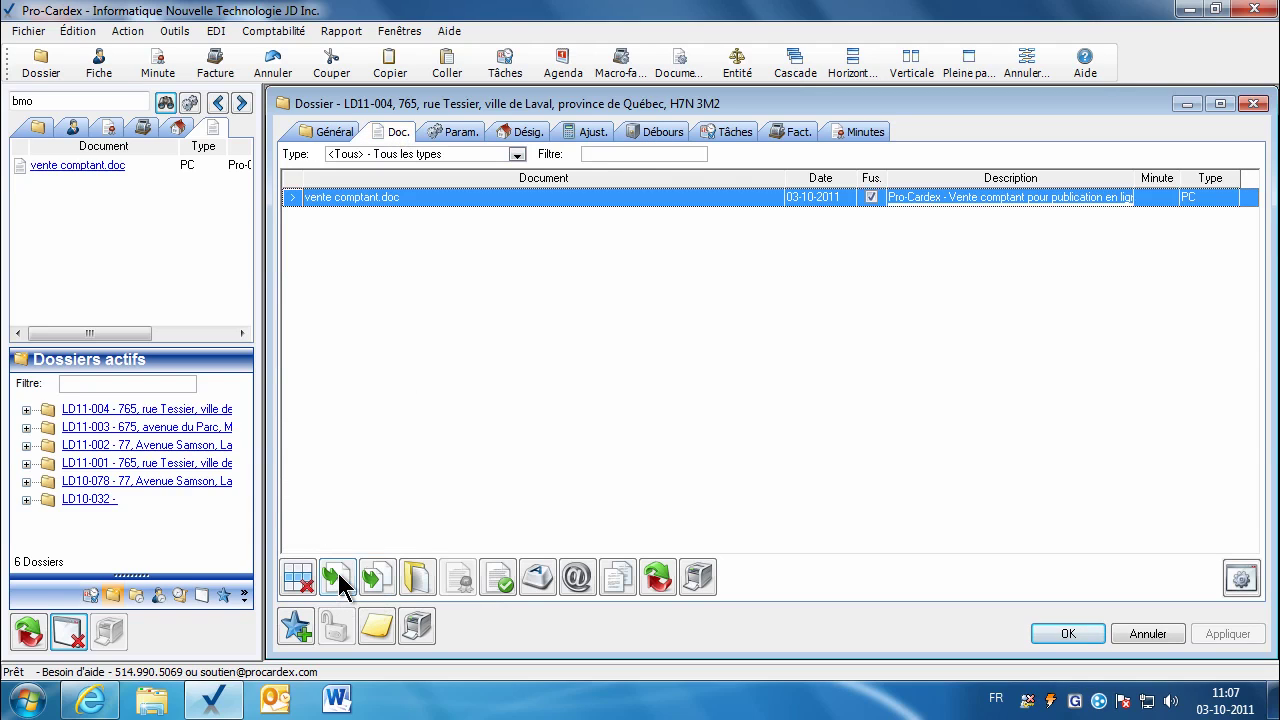
{"action": "left_click", "coordinate": [336, 577]}
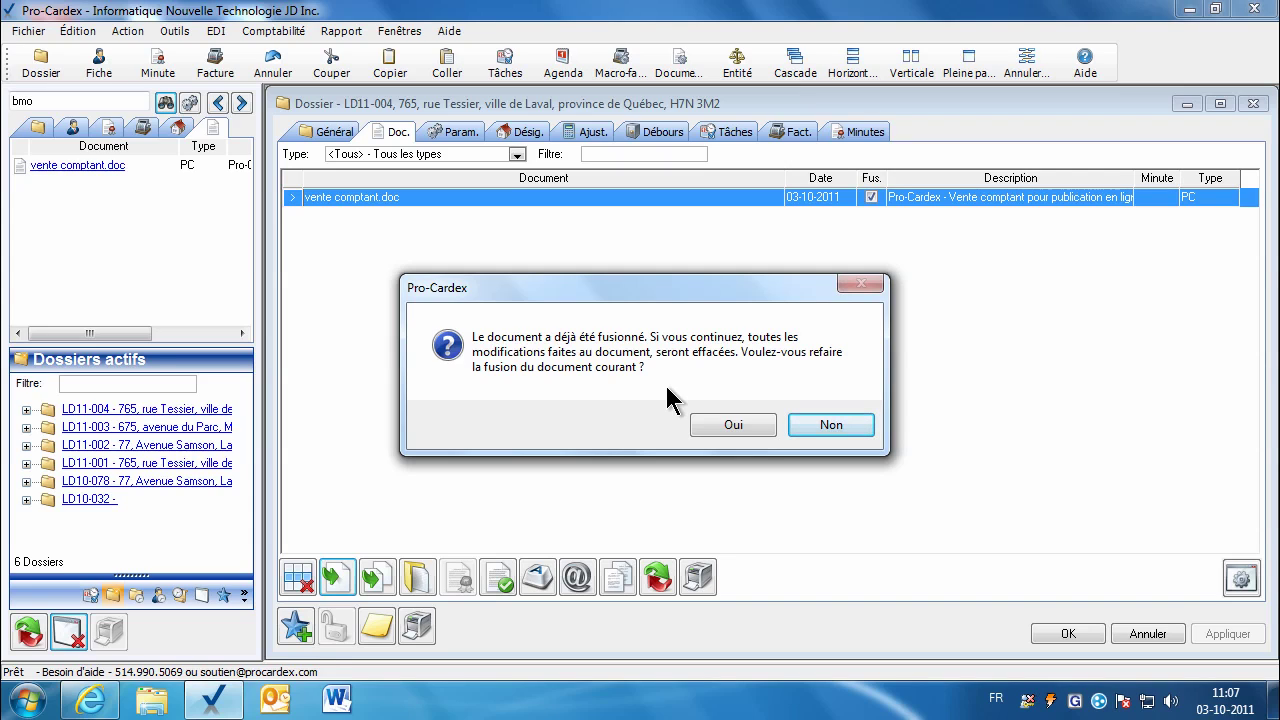
{"action": "left_click", "coordinate": [829, 426]}
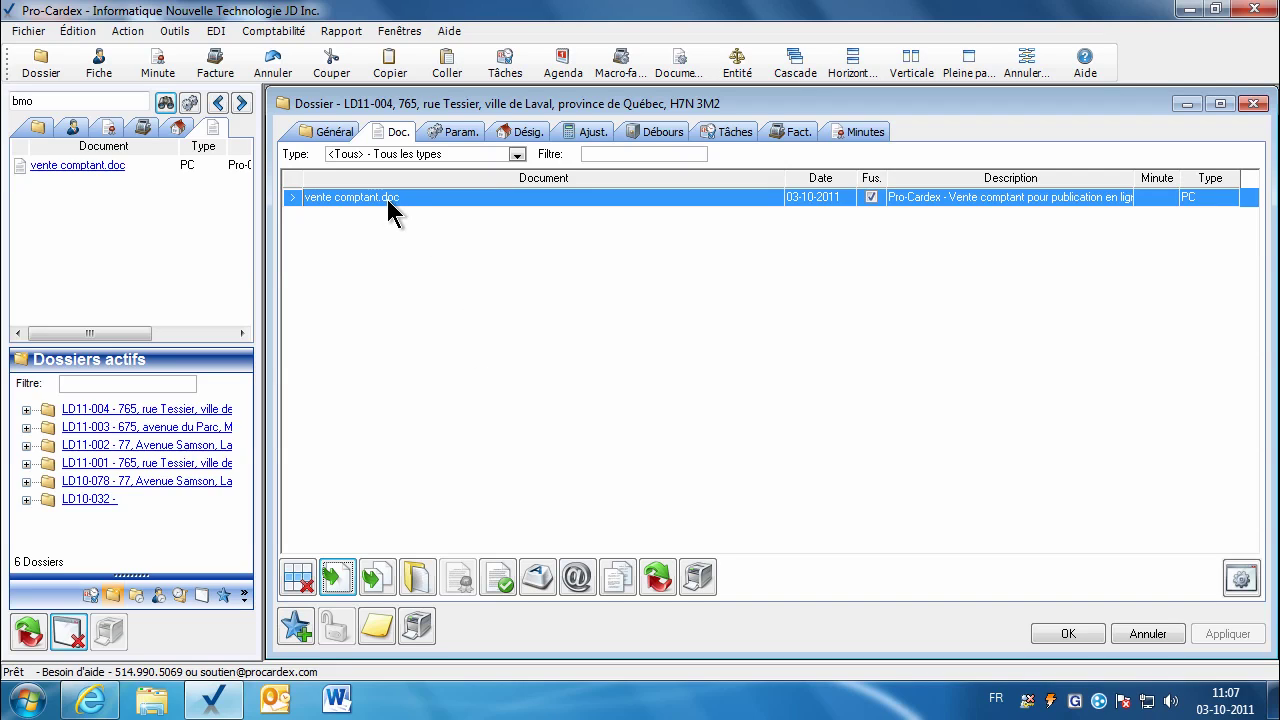
Step: Duplicate vente comptant.doc, merge the copy with LD11-004 data, and open it in Word
{"action": "left_click", "coordinate": [614, 578]}
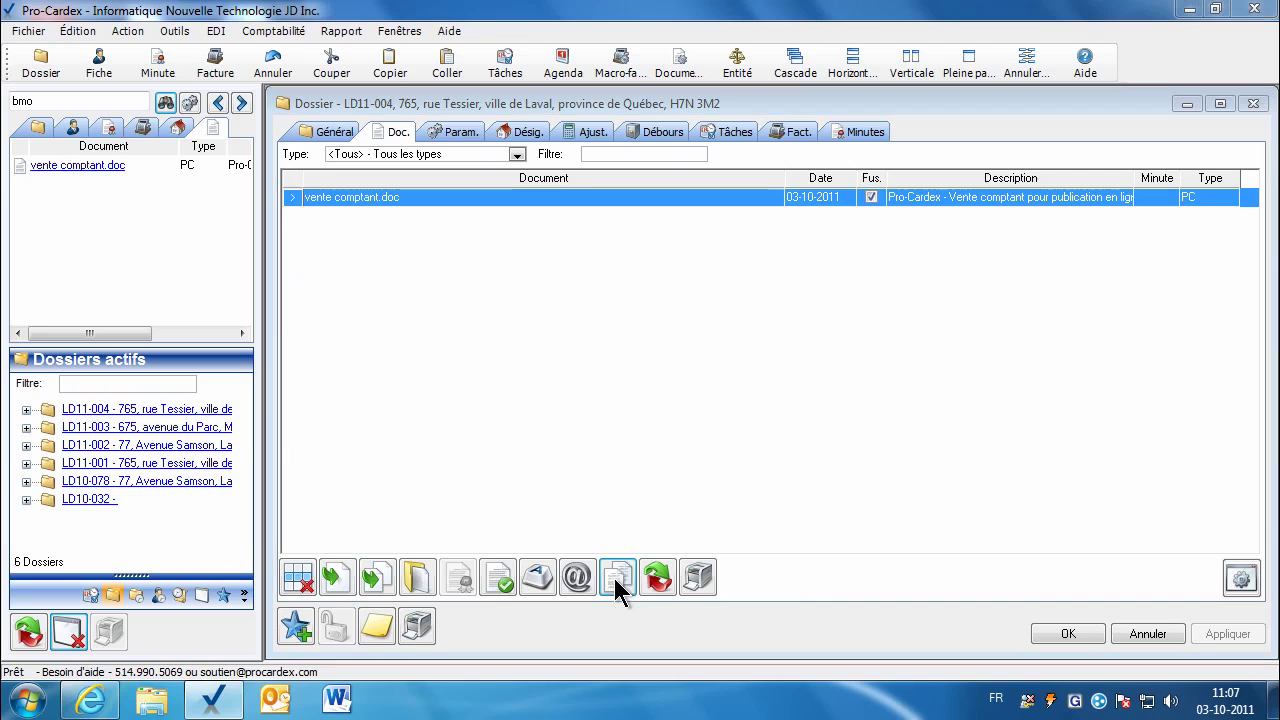
{"action": "left_click", "coordinate": [677, 422]}
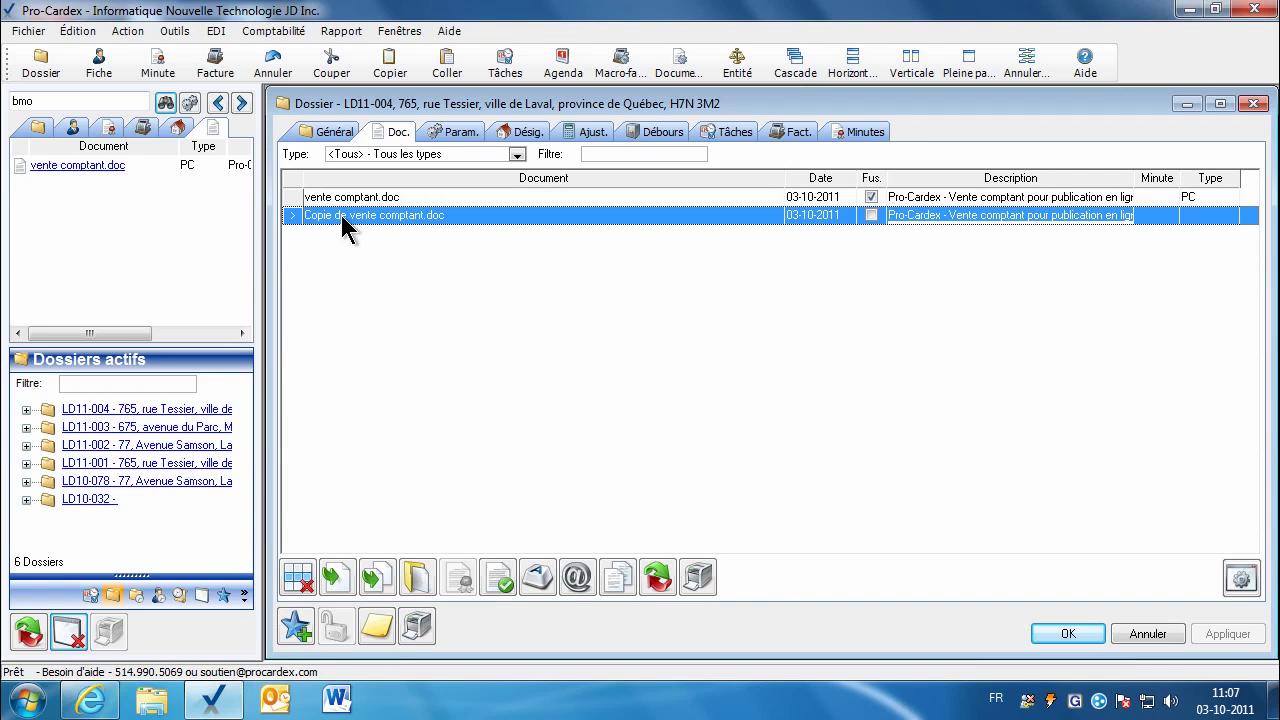
{"action": "left_click", "coordinate": [334, 583]}
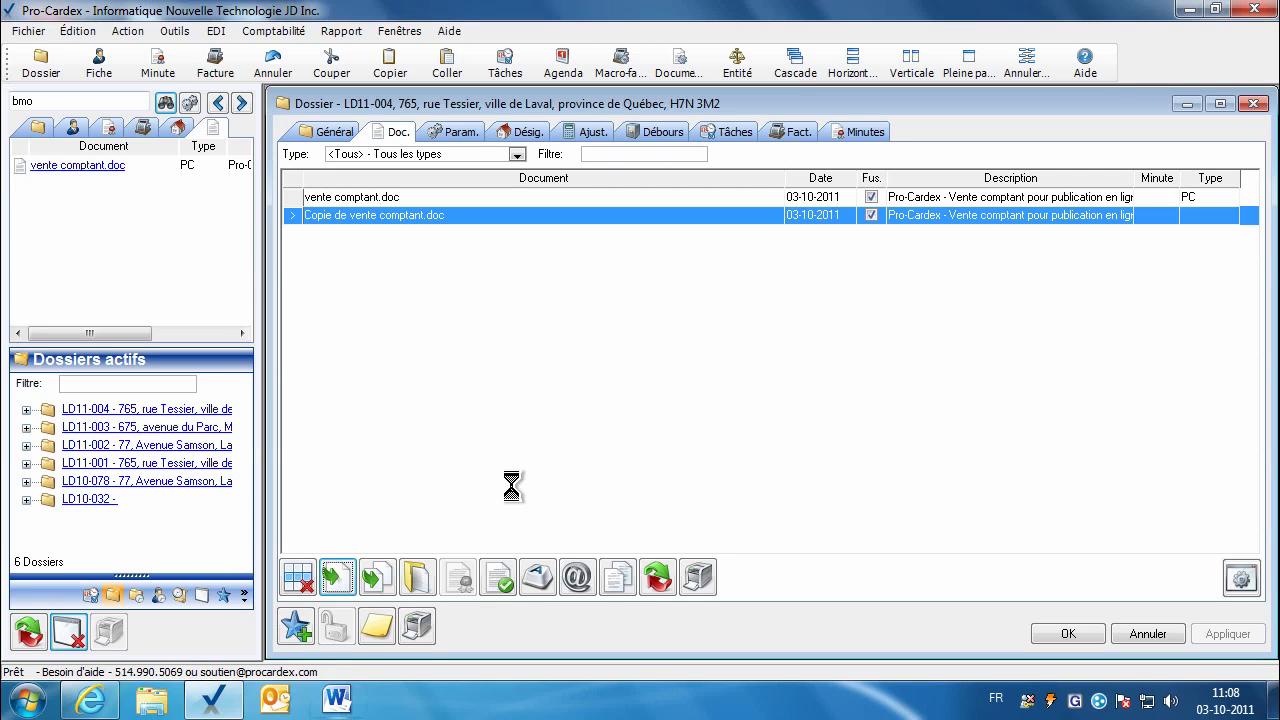
{"action": "left_click", "coordinate": [418, 578]}
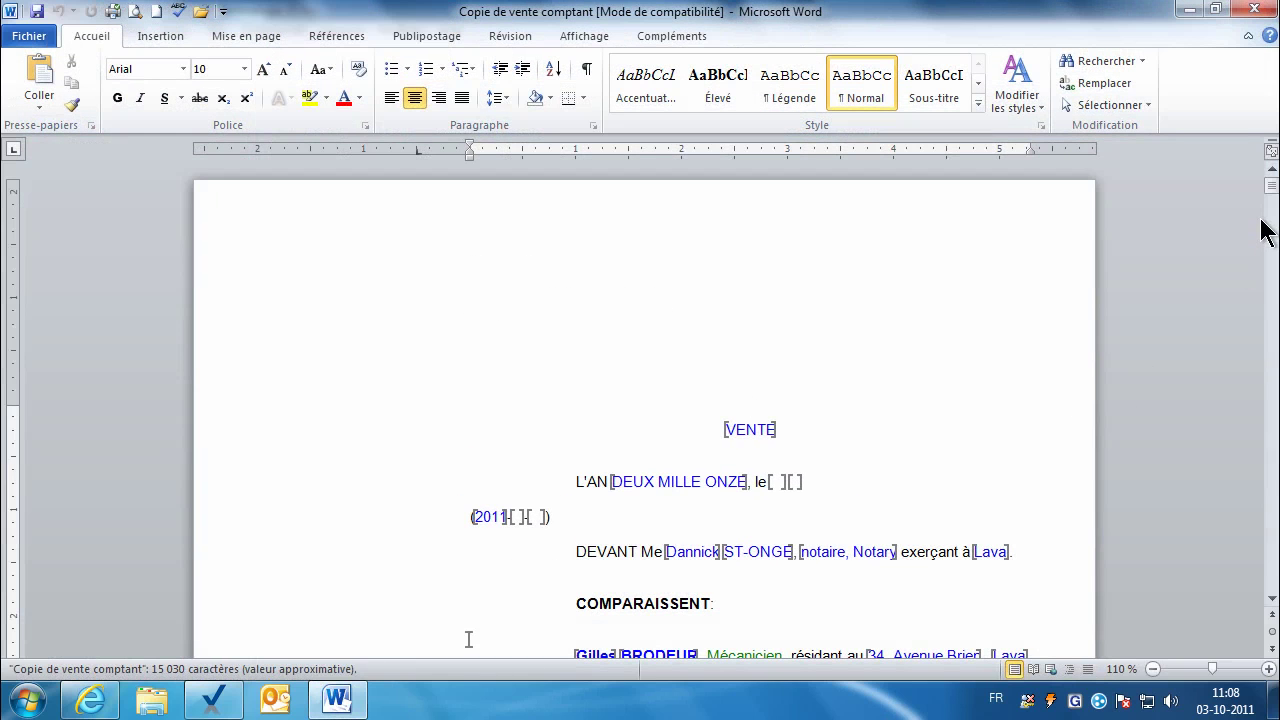
Step: Check the merged copy's bookmarks at the 454545 Canada Inc company paragraph
{"action": "left_click_drag", "start_coordinate": [1271, 187], "coordinate": [1270, 213]}
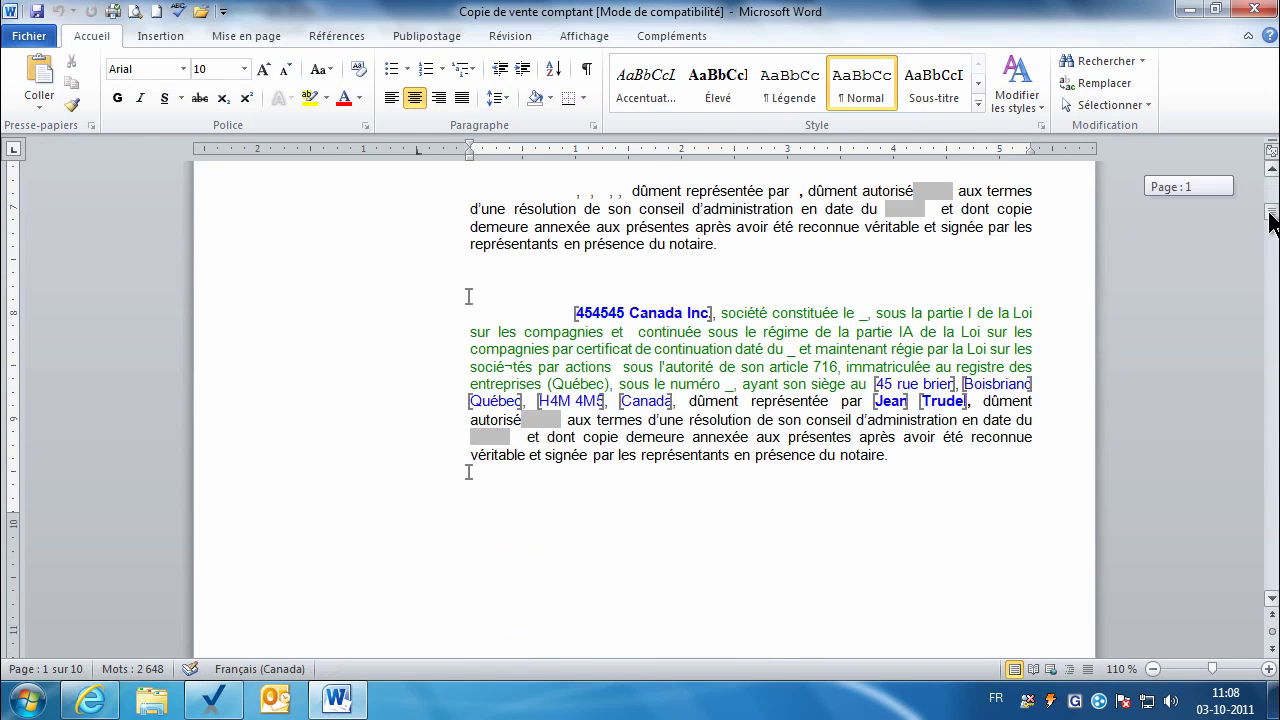
{"action": "left_click", "coordinate": [641, 312]}
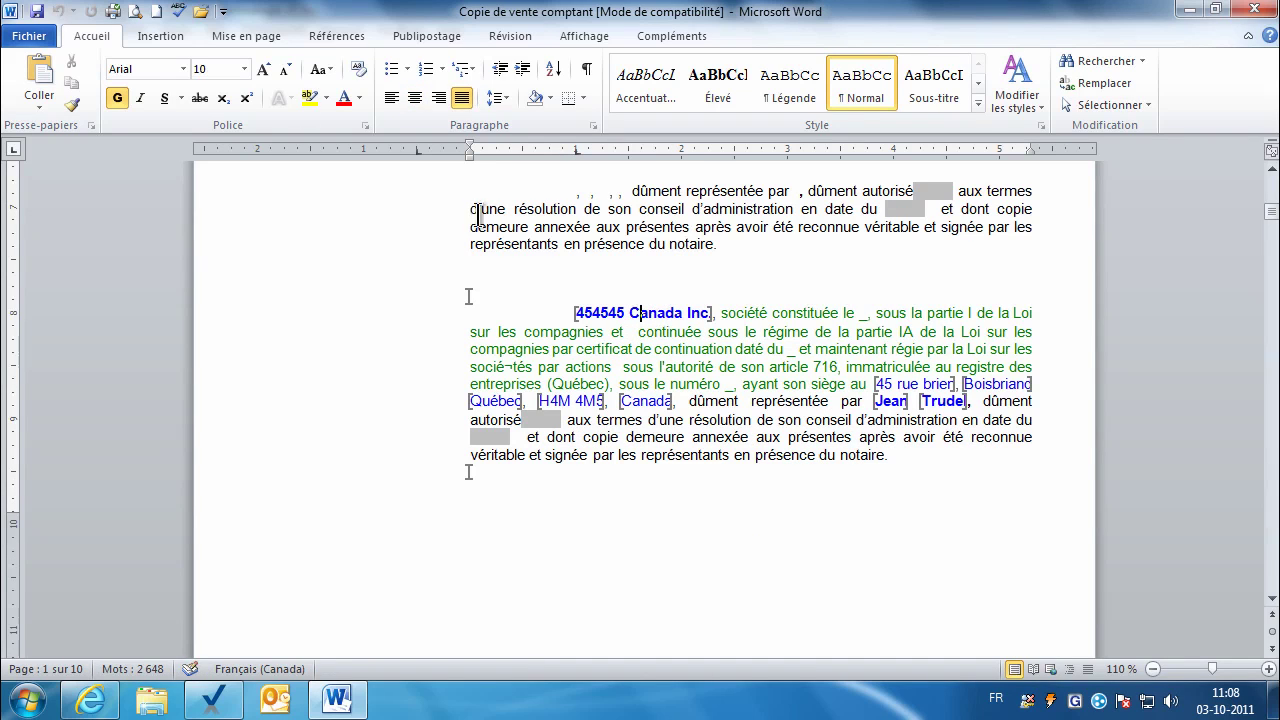
{"action": "left_click", "coordinate": [158, 38]}
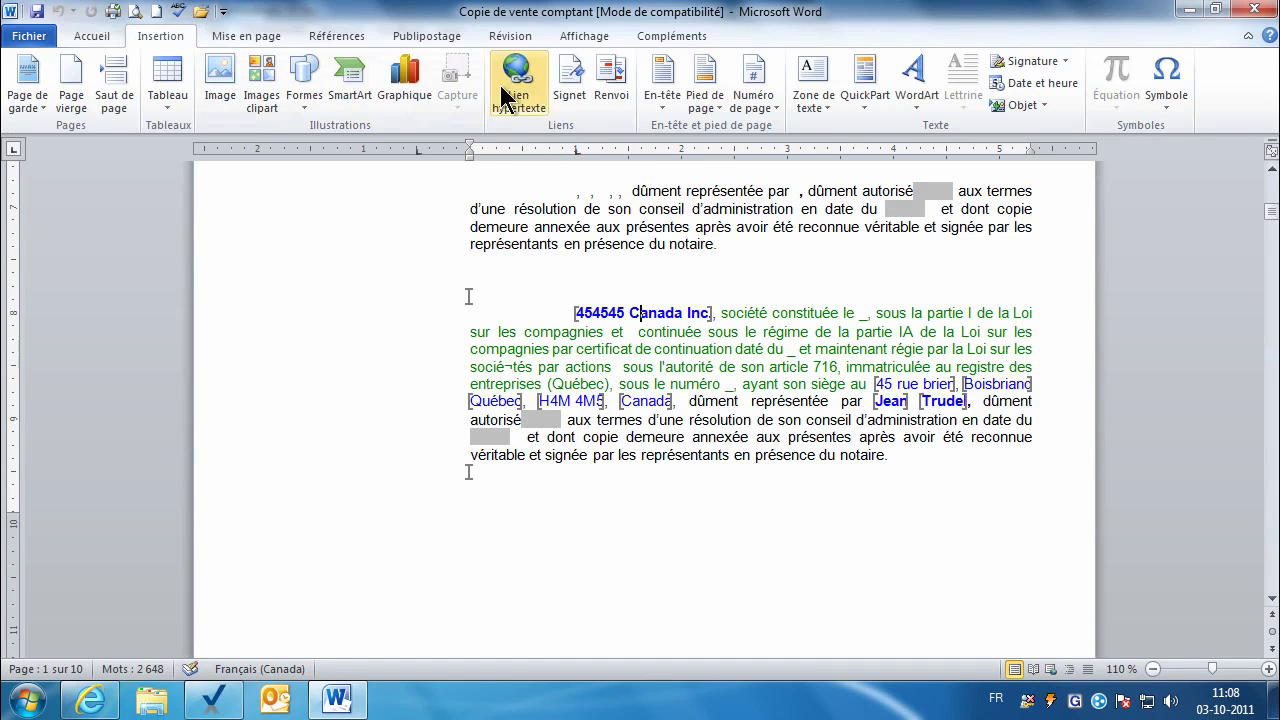
{"action": "left_click", "coordinate": [567, 90]}
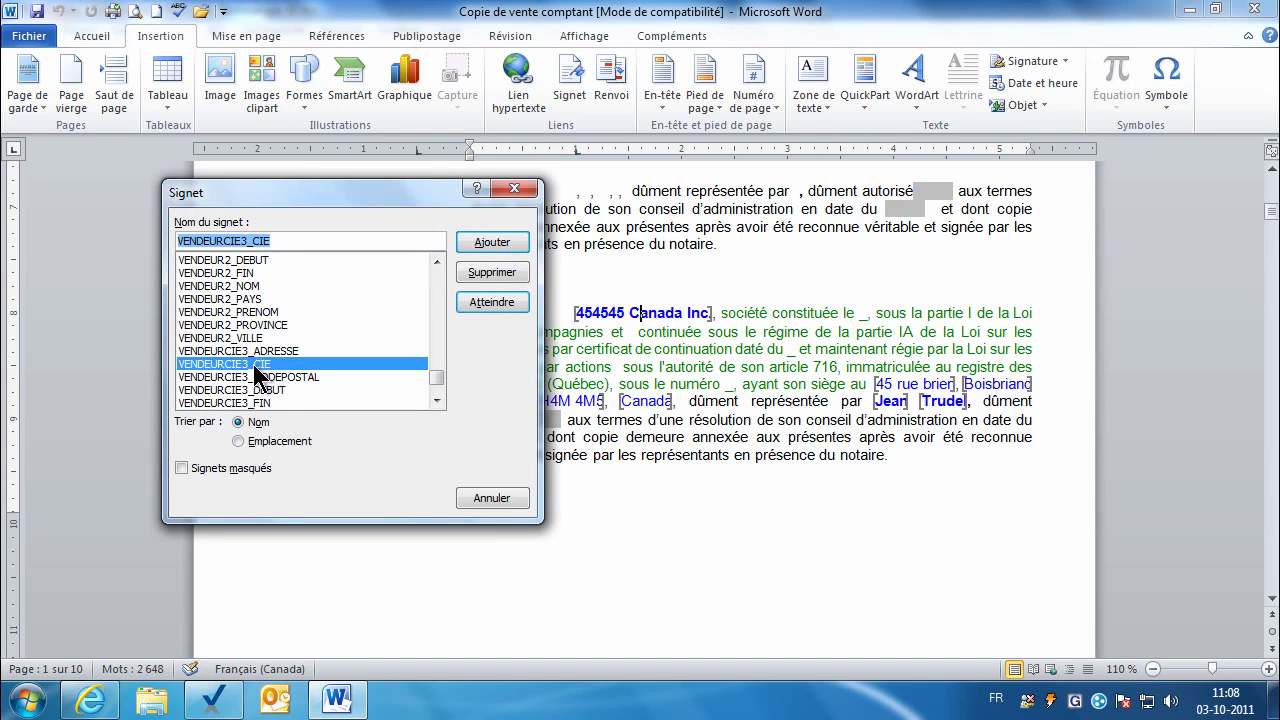
{"action": "left_click", "coordinate": [500, 500]}
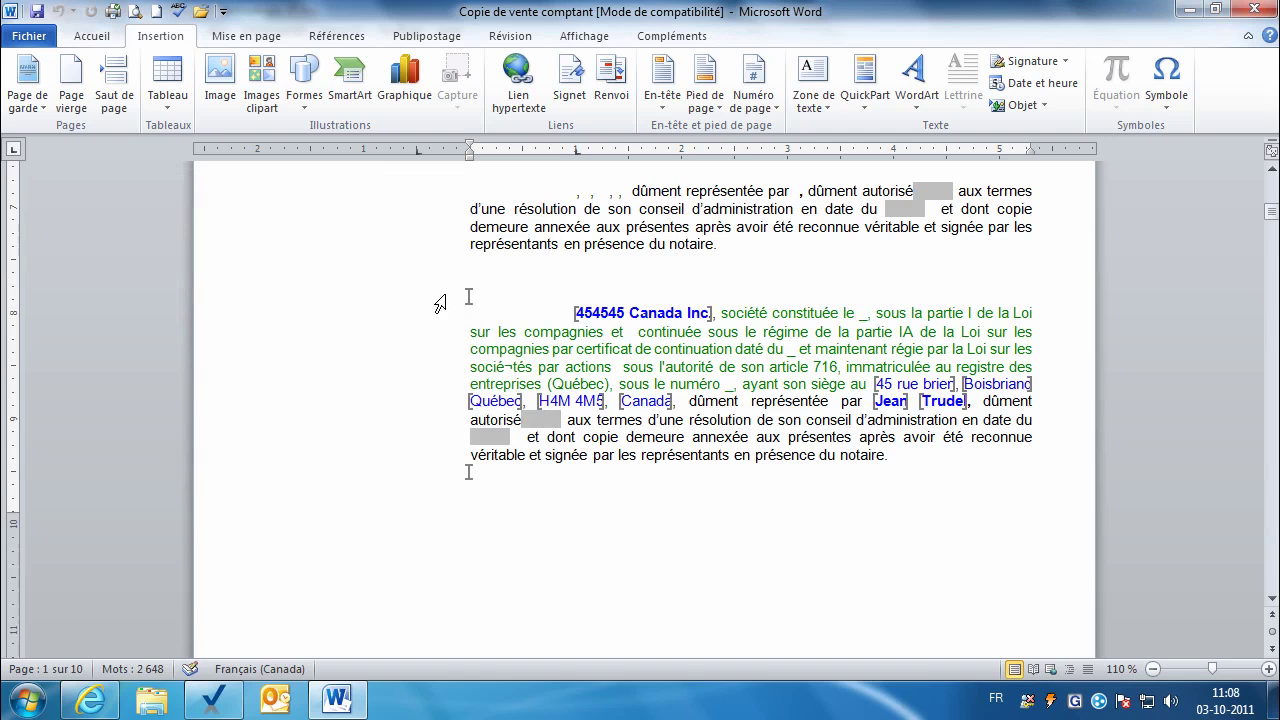
Step: Copy the 454545 Canada Inc paragraph and select vente comptant.doc in Pro-Cardex
{"action": "left_click_drag", "start_coordinate": [442, 287], "coordinate": [416, 481]}
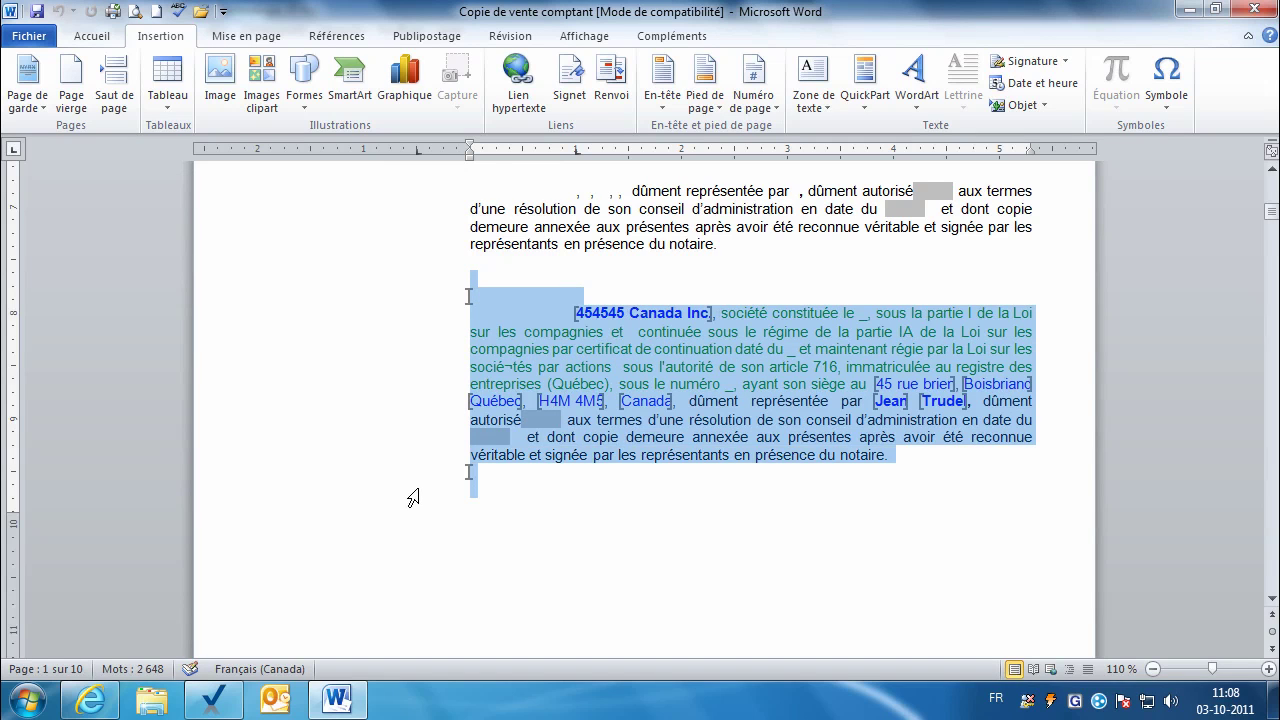
{"action": "right_click", "coordinate": [741, 377]}
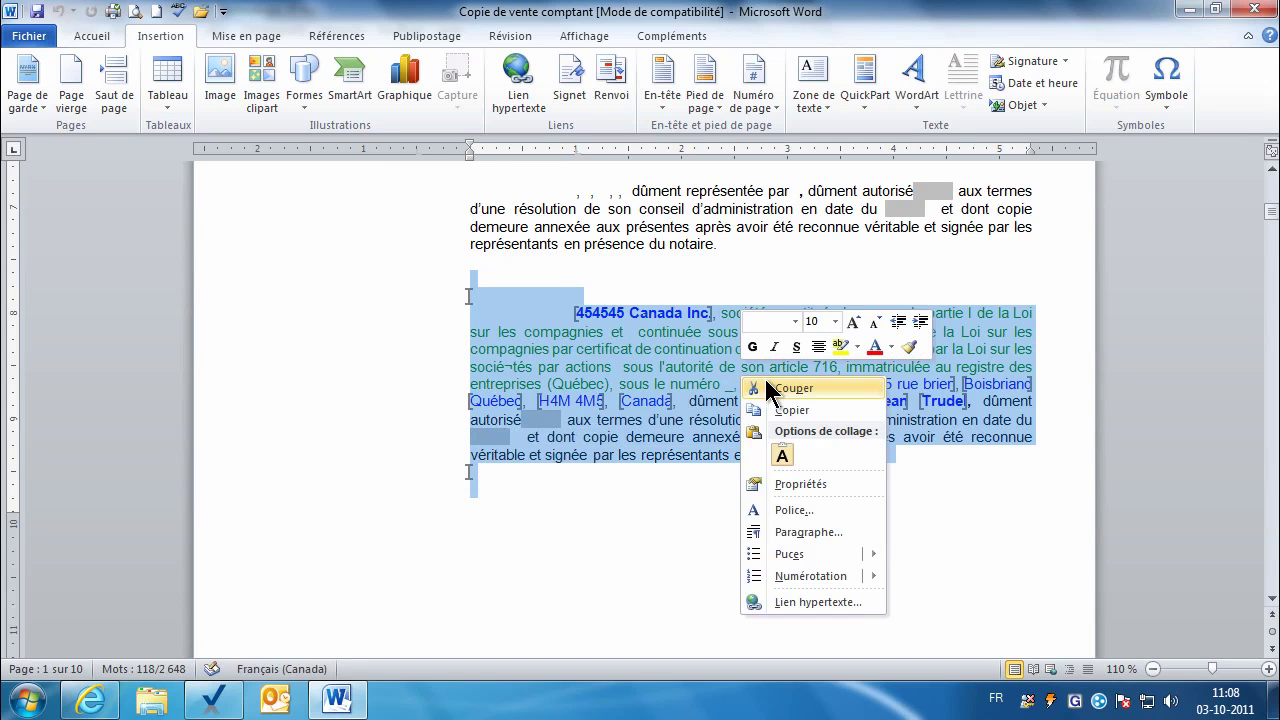
{"action": "left_click", "coordinate": [782, 410]}
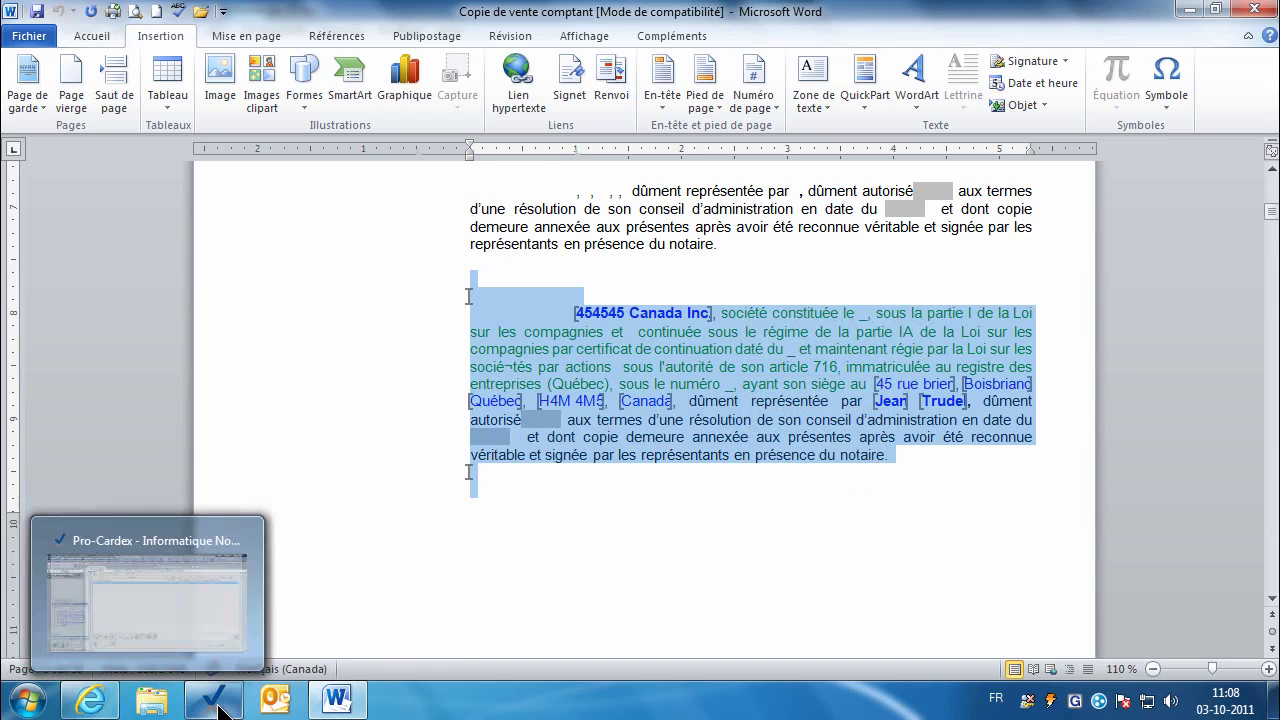
{"action": "left_click", "coordinate": [220, 710]}
{"action": "left_click", "coordinate": [336, 199]}
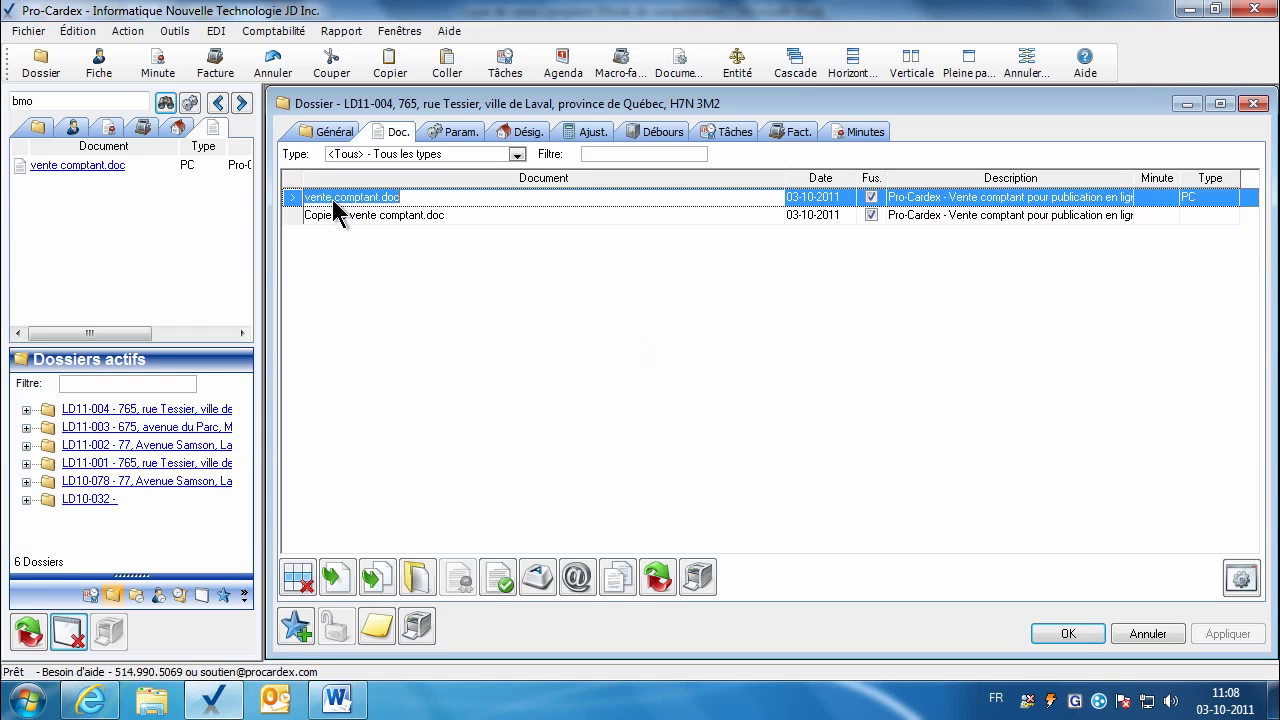
Step: Open vente comptant.doc and replace its company paragraph with the pasted merged version
{"action": "left_click", "coordinate": [417, 577]}
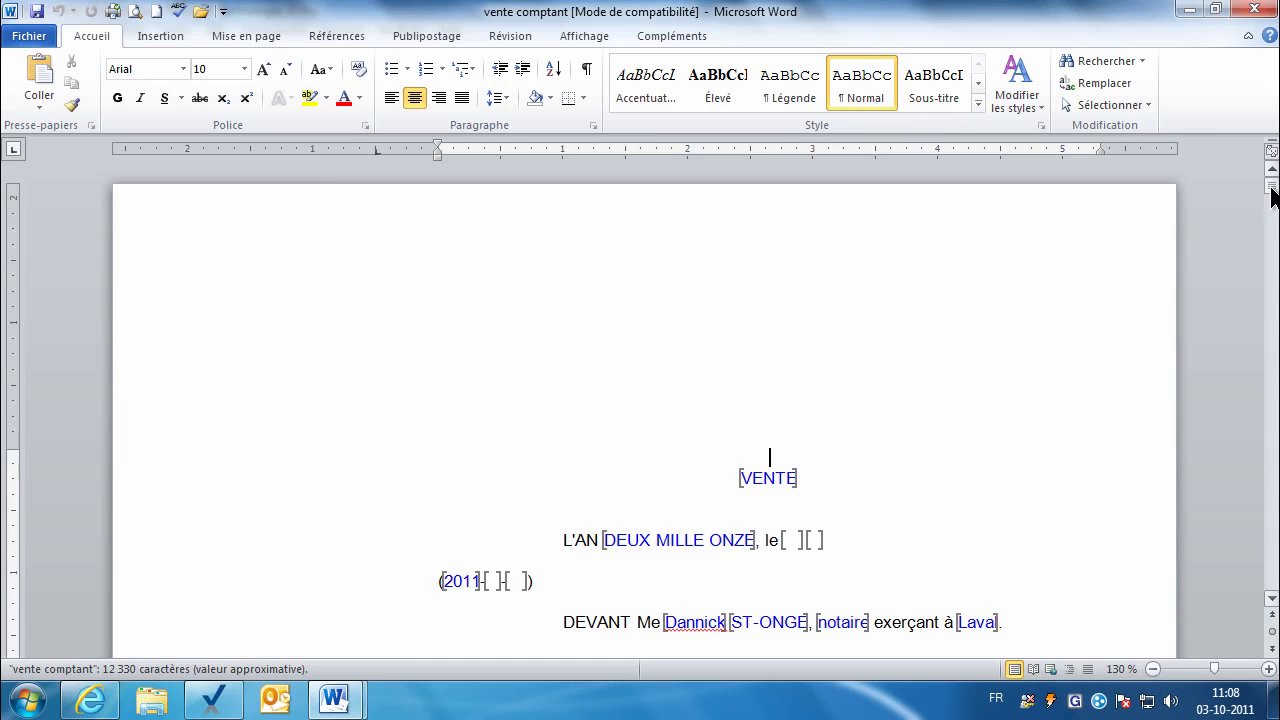
{"action": "mouse_move", "coordinate": [1272, 196]}
{"action": "left_mouse_down"}
{"action": "mouse_move", "coordinate": [1272, 228]}
{"action": "mouse_move", "coordinate": [1272, 212]}
{"action": "left_mouse_up"}
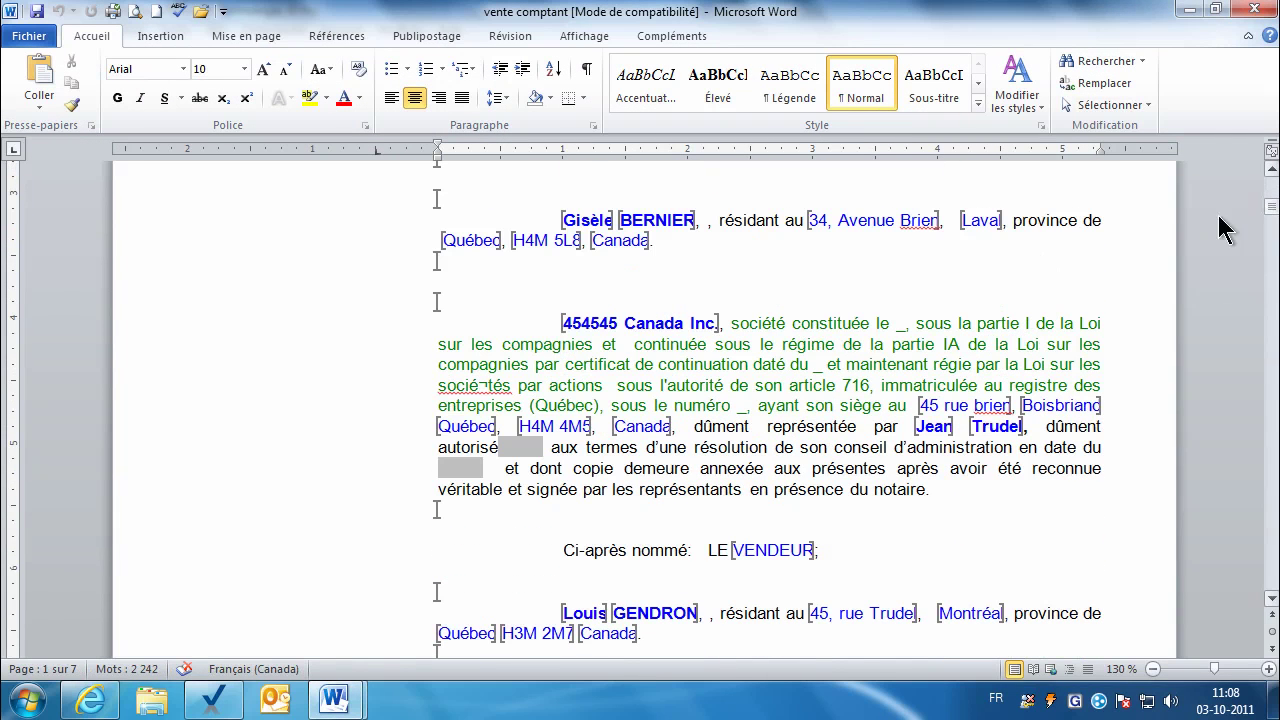
{"action": "left_click_drag", "start_coordinate": [380, 300], "coordinate": [372, 511]}
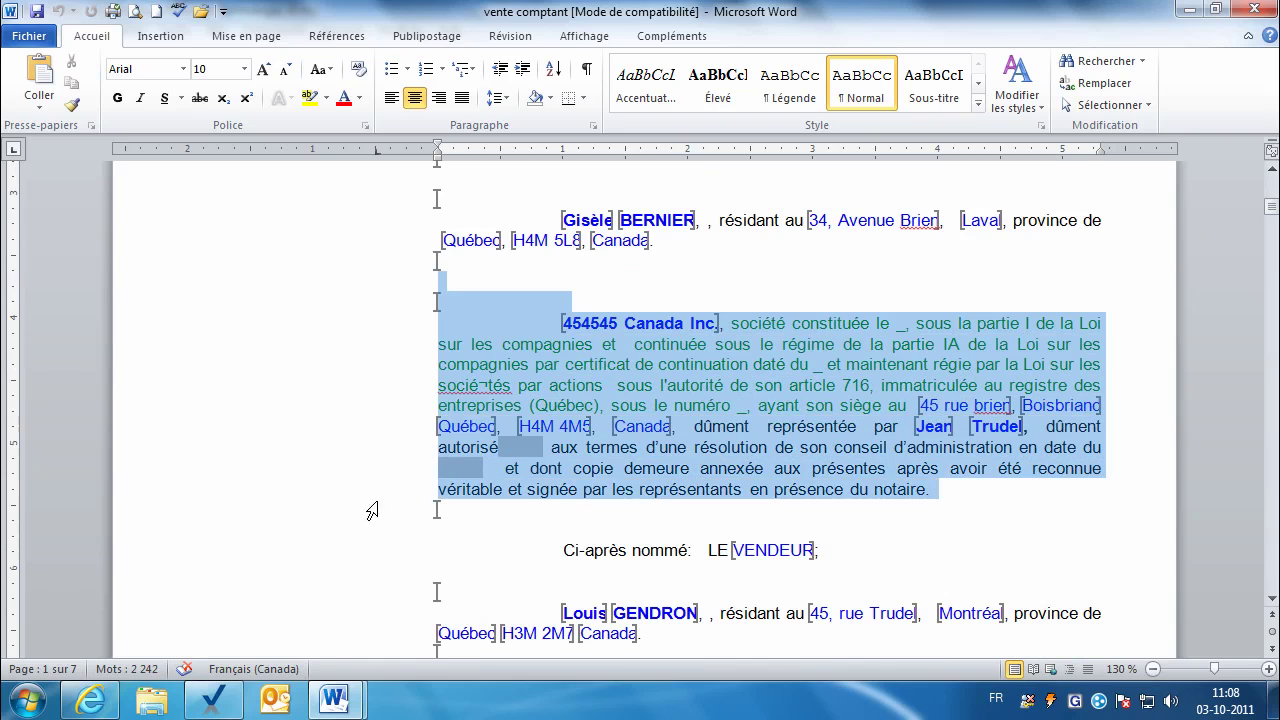
{"action": "key", "text": "Delete"}
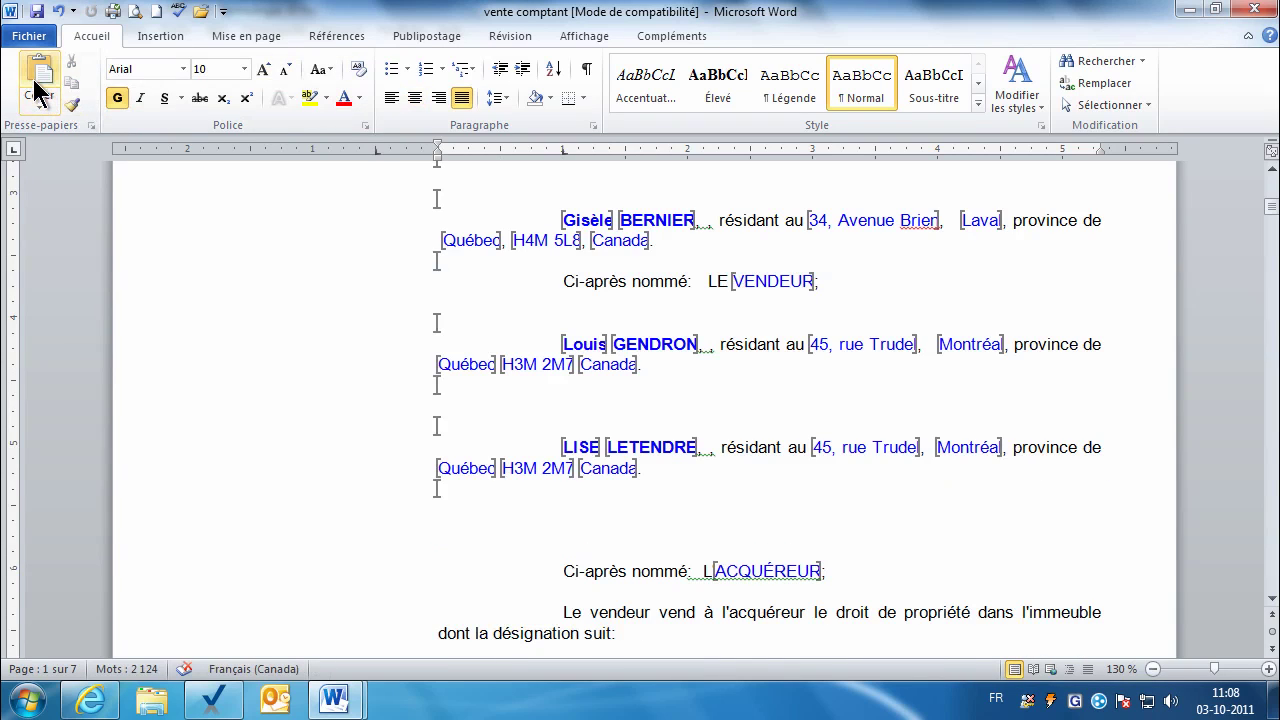
{"action": "left_click", "coordinate": [38, 80]}
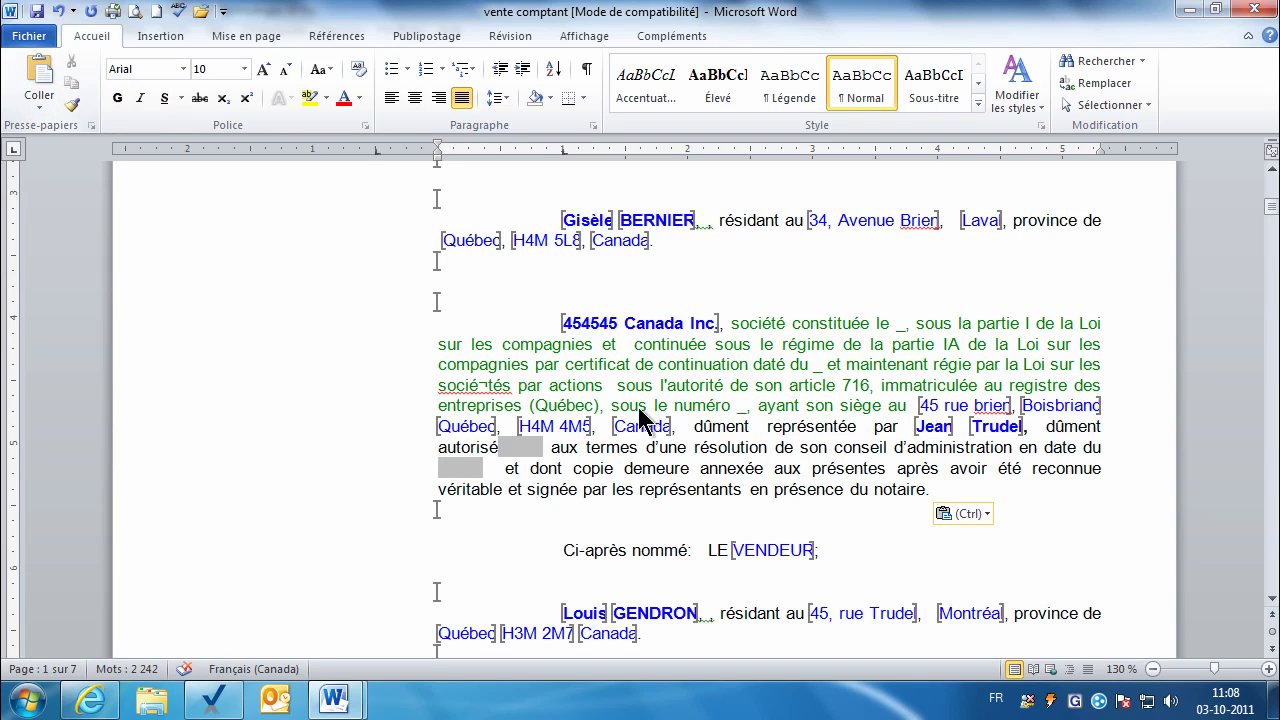
Step: Verify the VENDEURCIE3_CODEPOSTAL bookmark, then bring Copie de vente comptant back to the front
{"action": "left_click", "coordinate": [668, 326]}
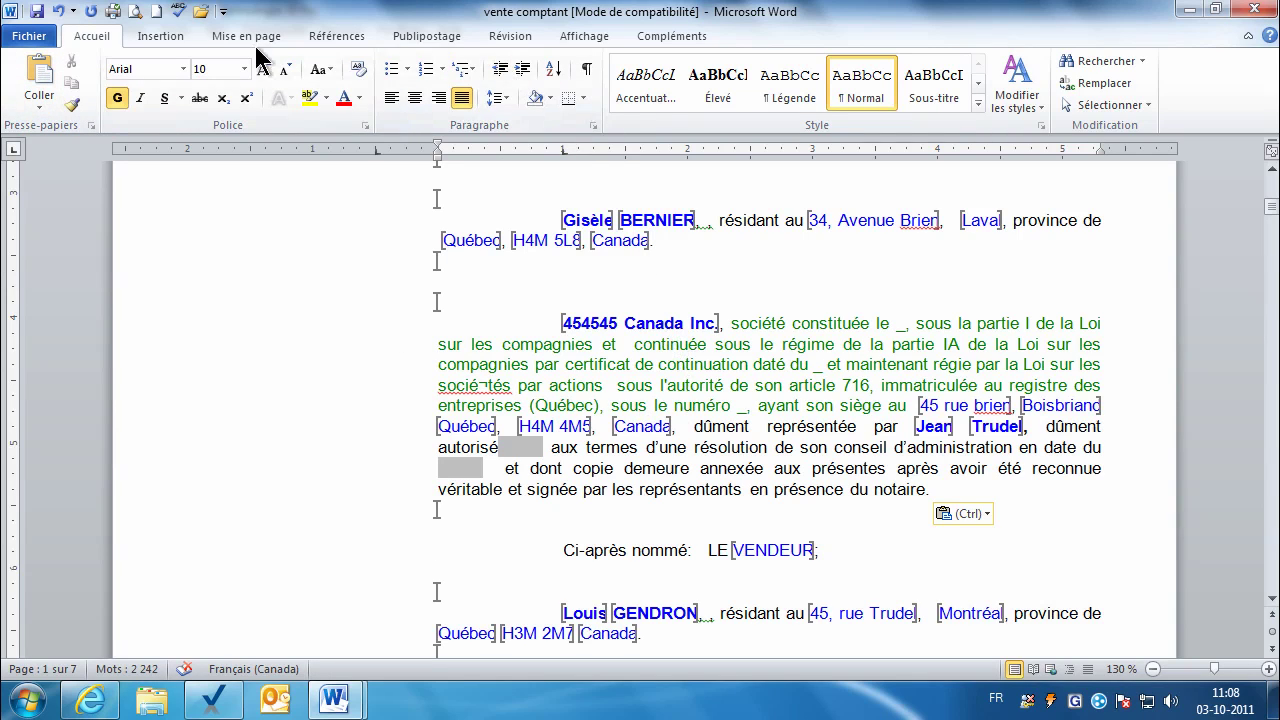
{"action": "left_click", "coordinate": [163, 37]}
{"action": "left_click", "coordinate": [563, 76]}
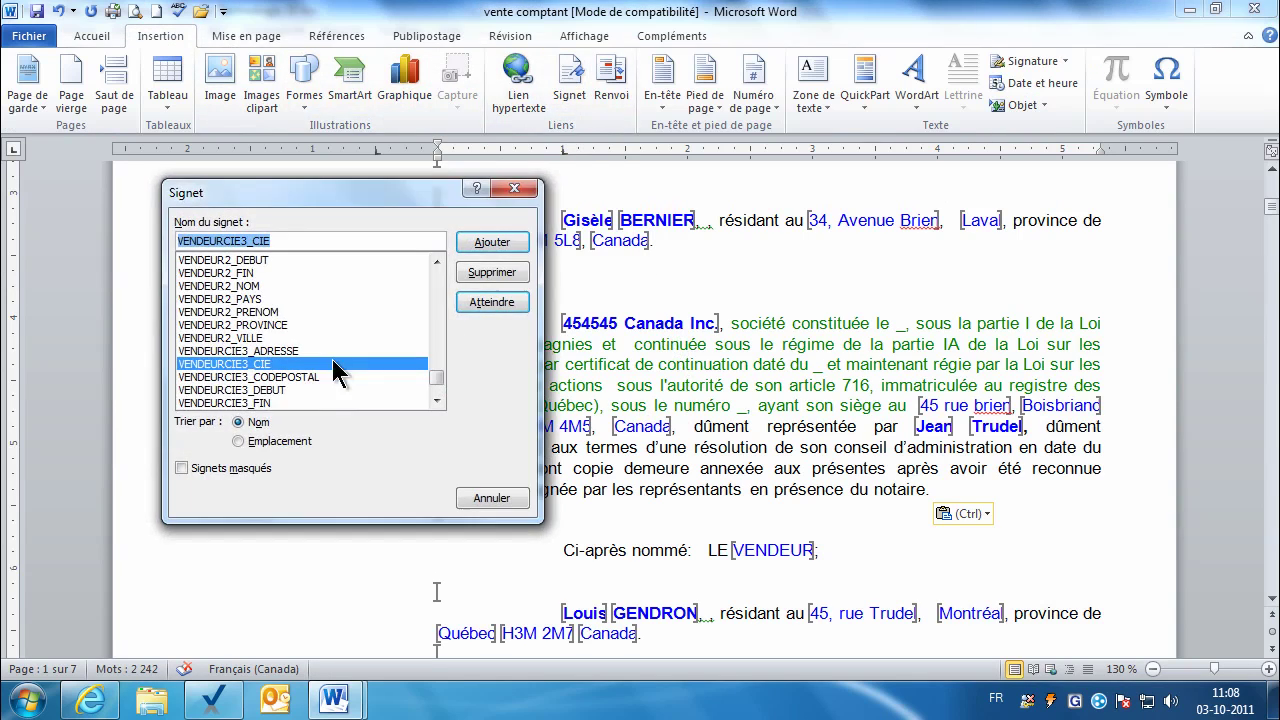
{"action": "left_click", "coordinate": [238, 377]}
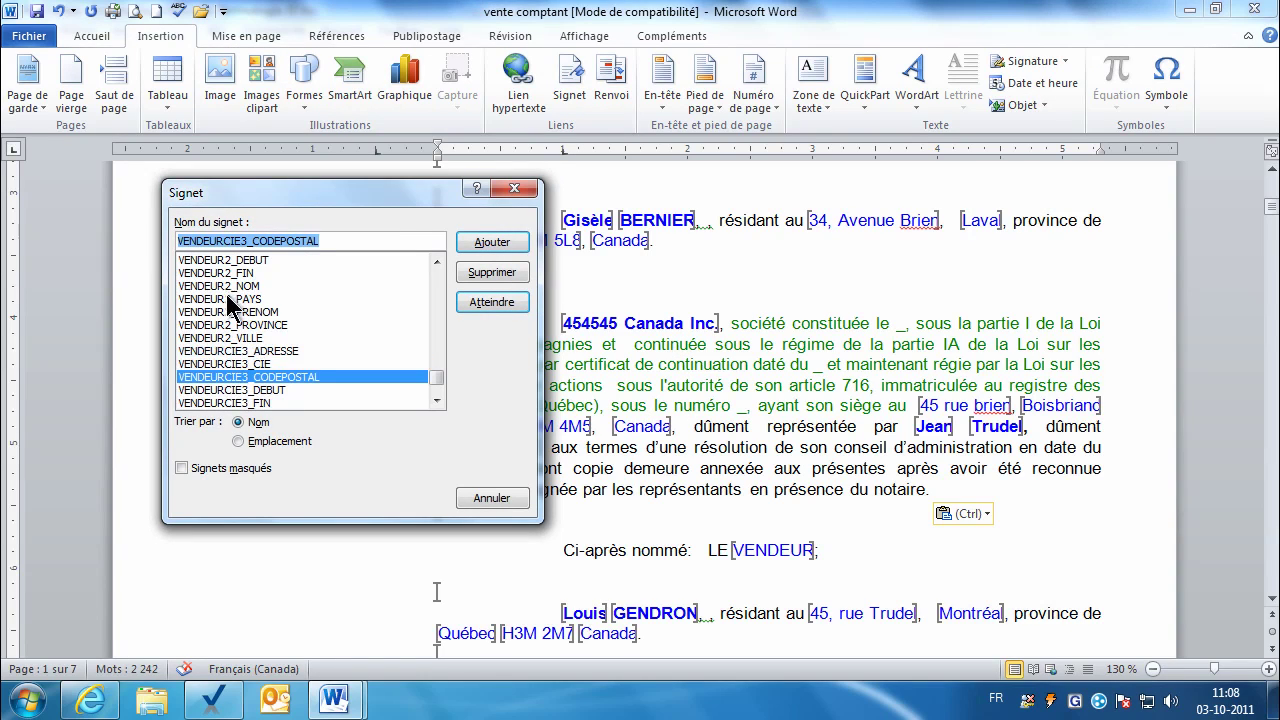
{"action": "left_click", "coordinate": [470, 500]}
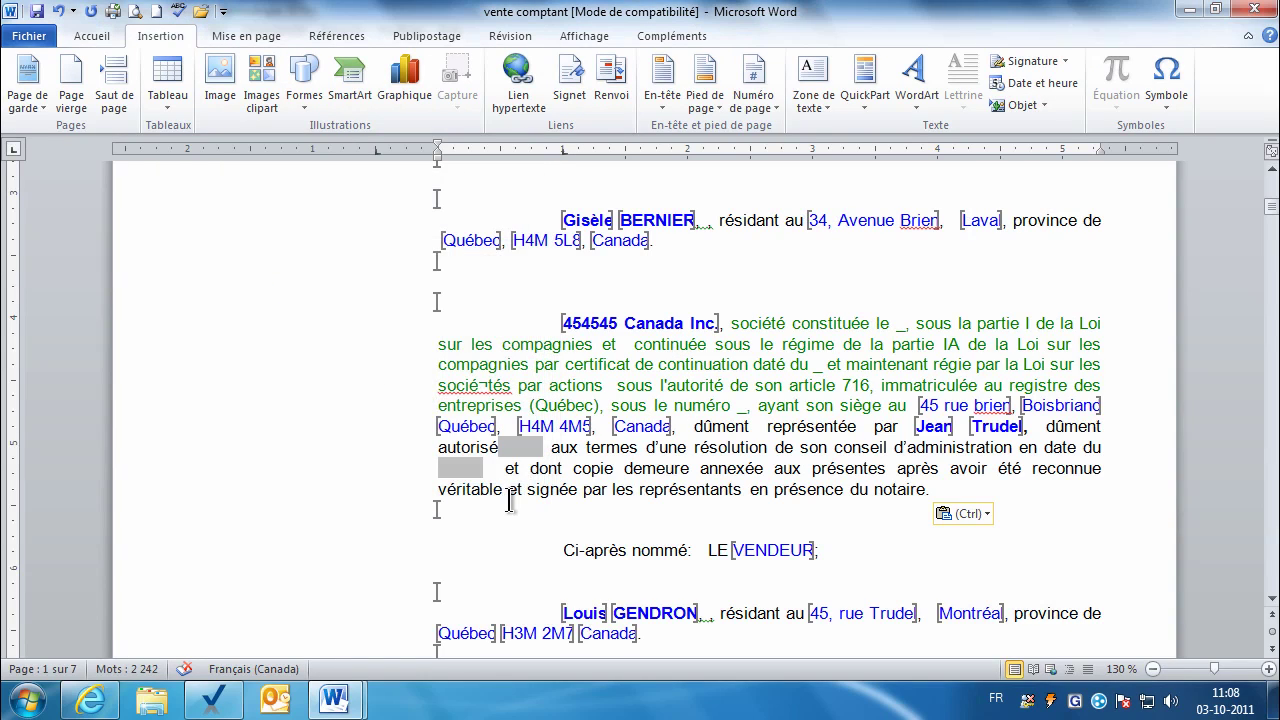
{"action": "mouse_move", "coordinate": [340, 707]}
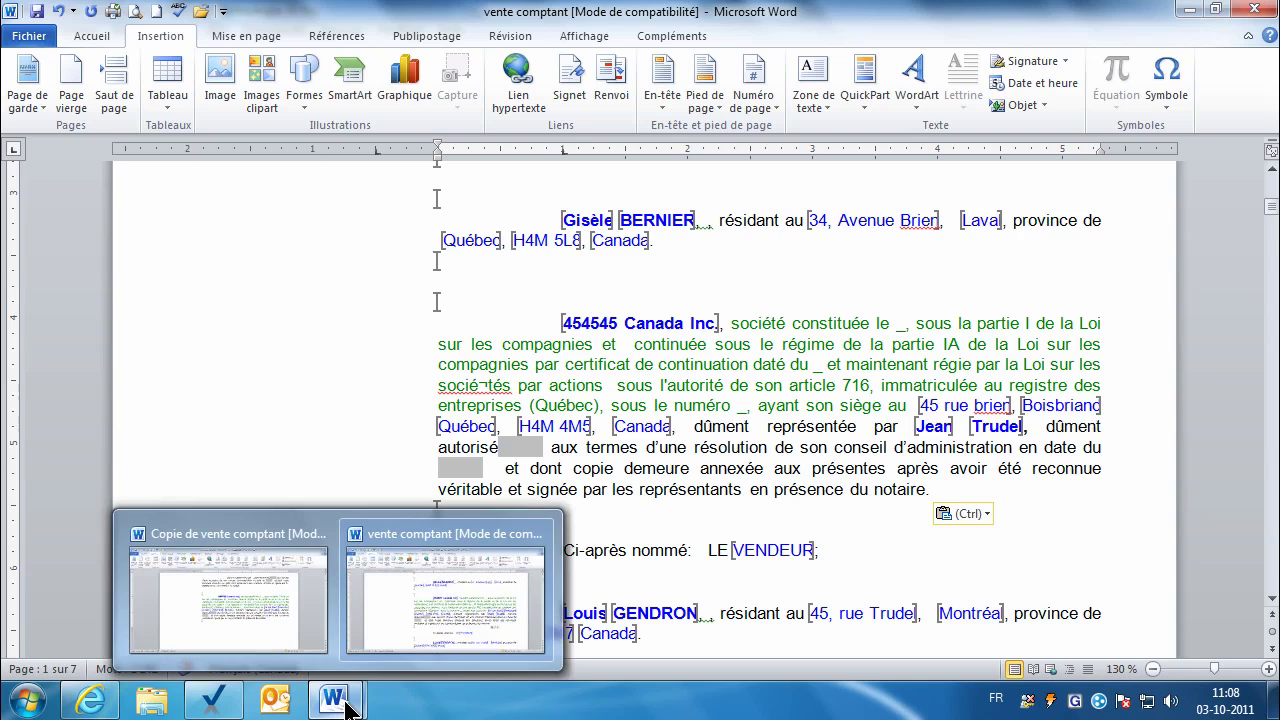
{"action": "left_click", "coordinate": [271, 622]}
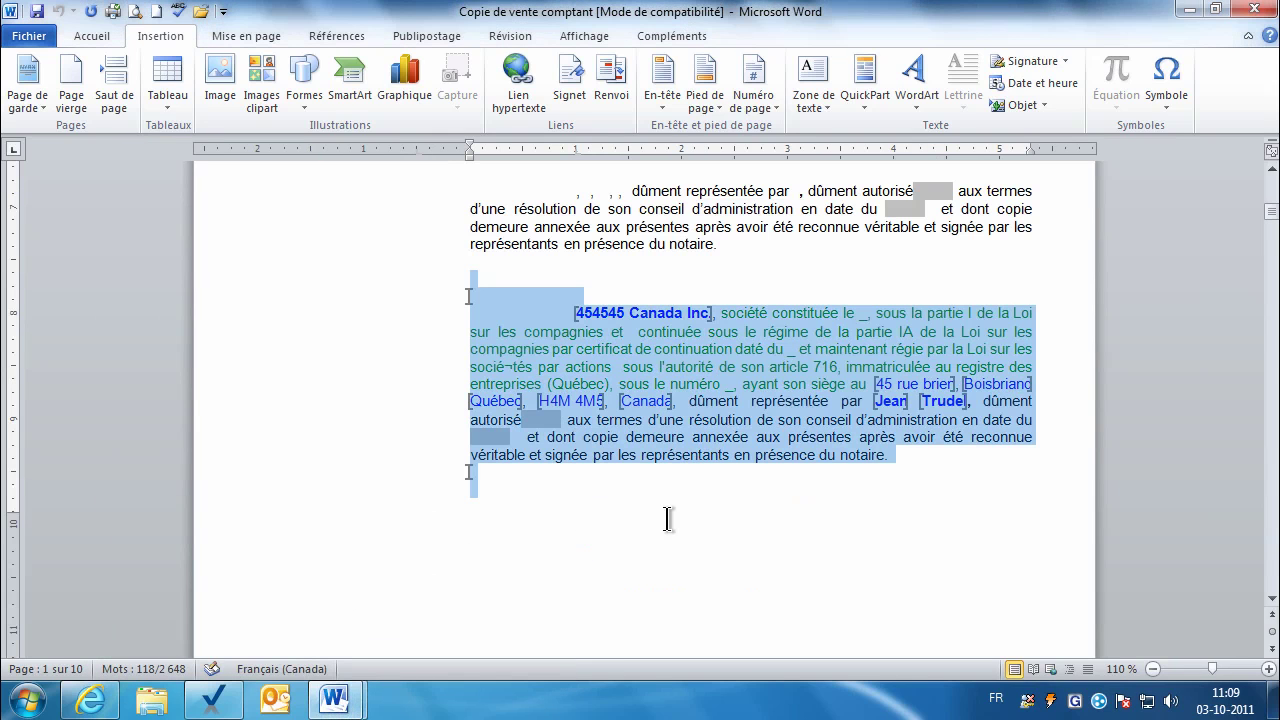
Step: Select the 454545 Canada Inc. signature block on page 8 and copy it
{"action": "left_click", "coordinate": [668, 519]}
{"action": "scroll", "coordinate": [668, 519], "scroll_direction": "down", "scroll_amount": 5}
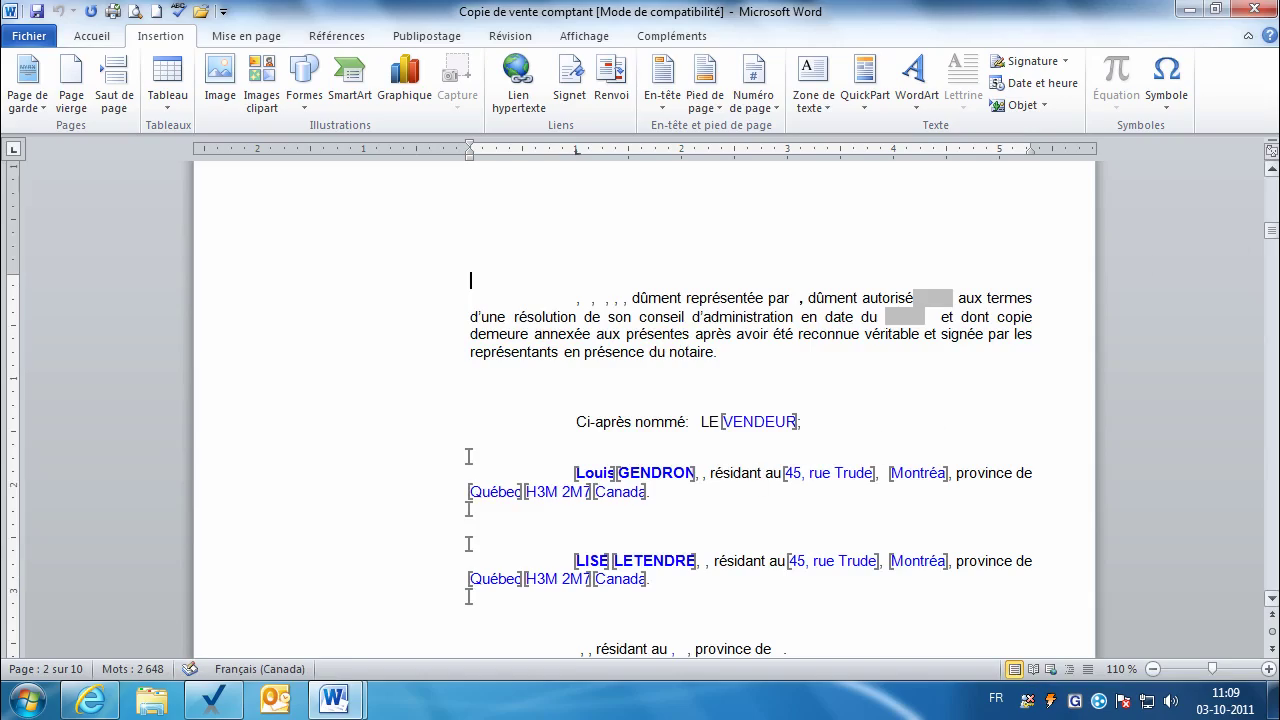
{"action": "left_click_drag", "start_coordinate": [1271, 232], "coordinate": [1256, 516]}
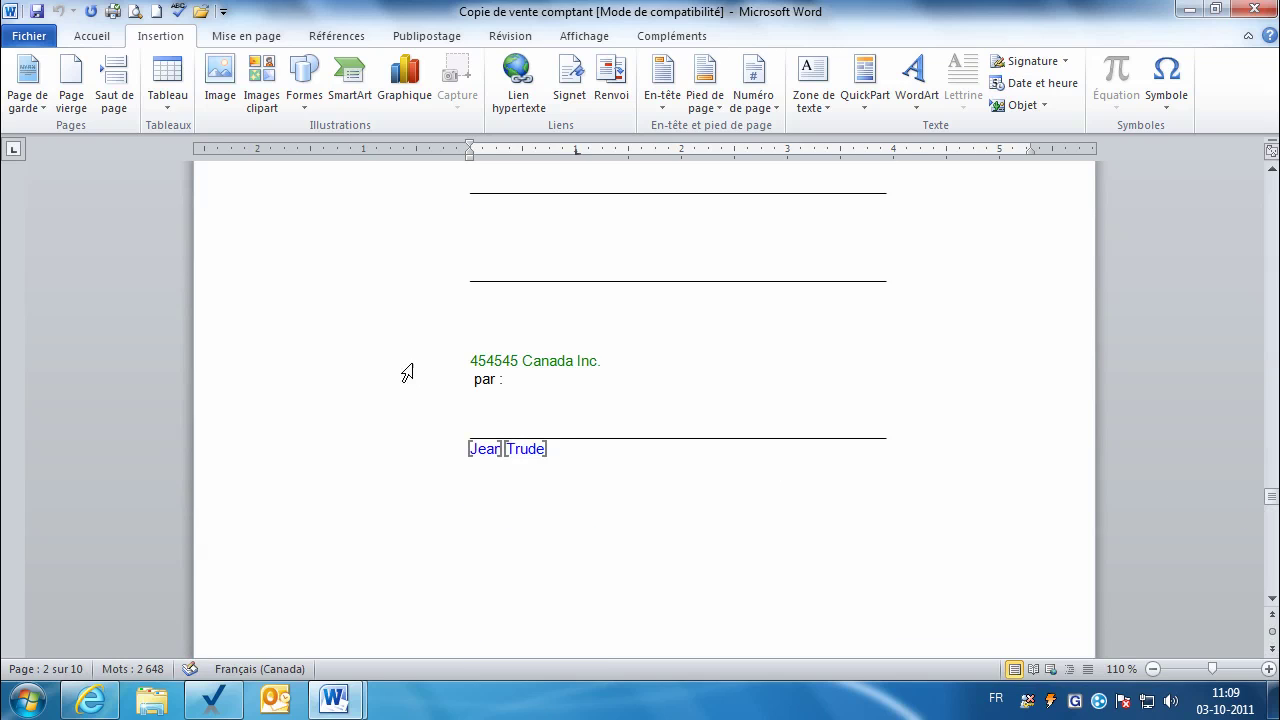
{"action": "left_click_drag", "start_coordinate": [407, 360], "coordinate": [409, 492]}
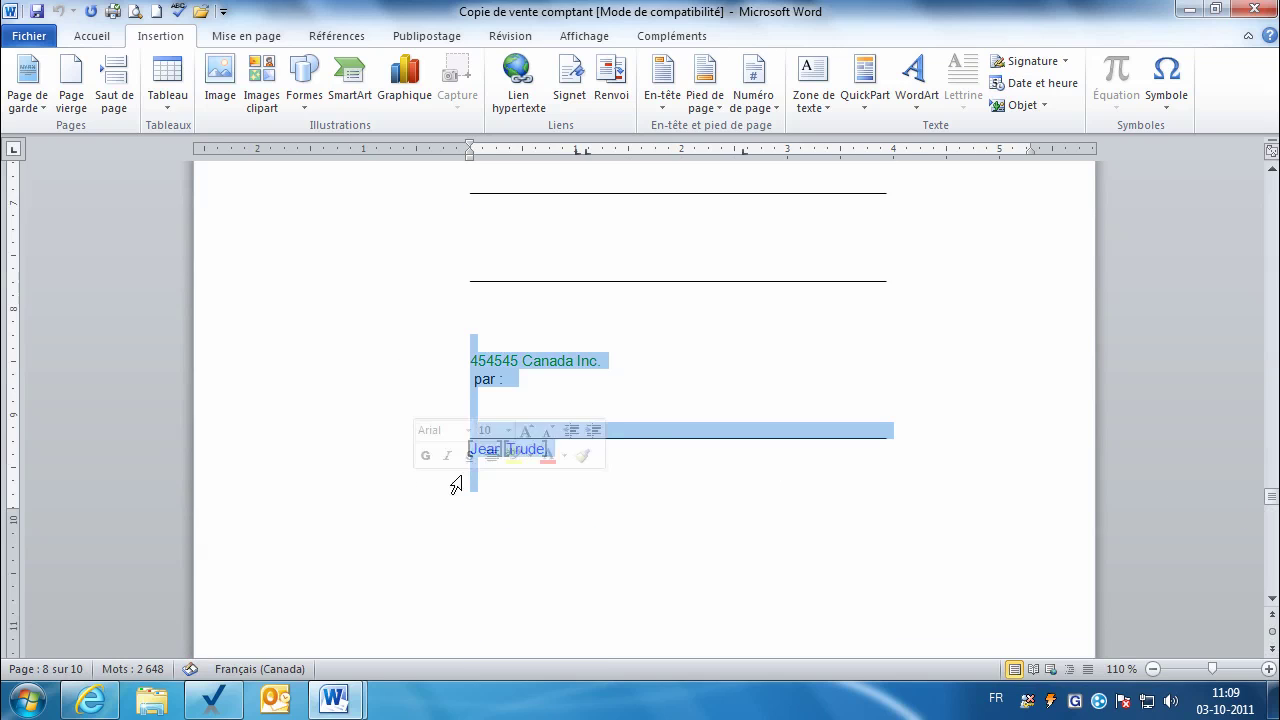
{"action": "right_click", "coordinate": [643, 431]}
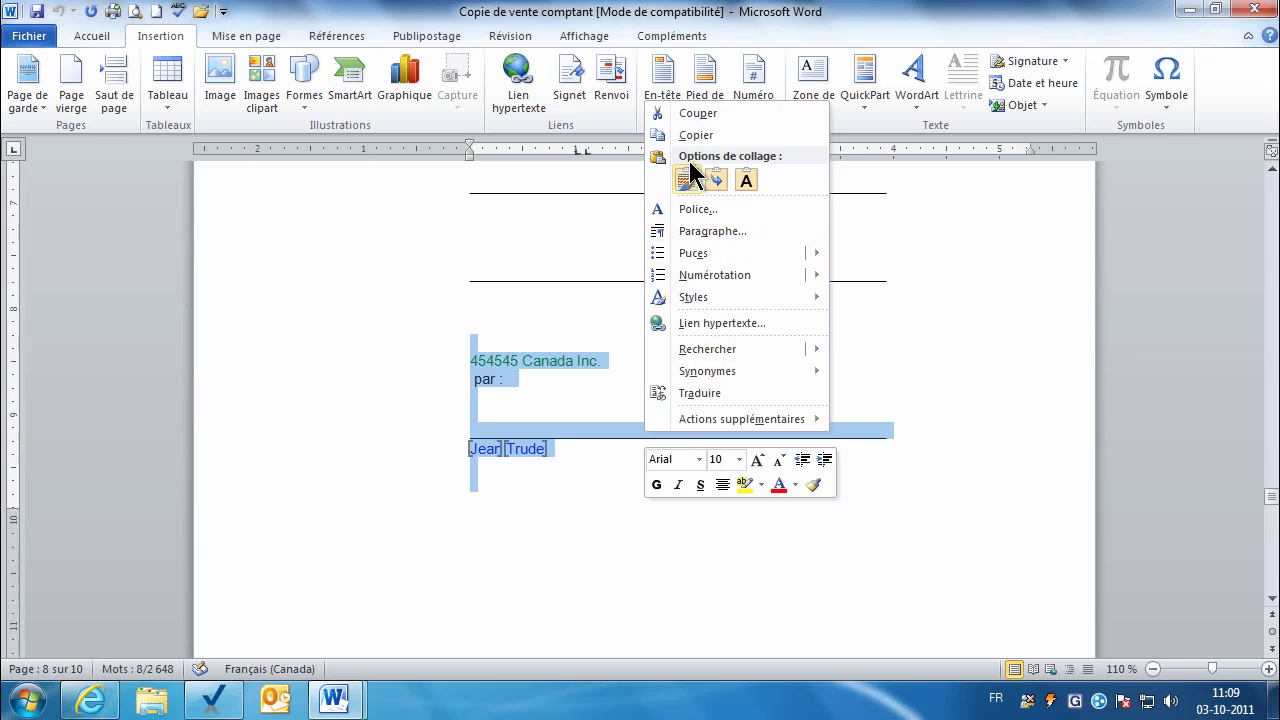
{"action": "left_click", "coordinate": [690, 135]}
Step: In vente comptant, replace the old company signature block with the copied one
{"action": "mouse_move", "coordinate": [346, 705]}
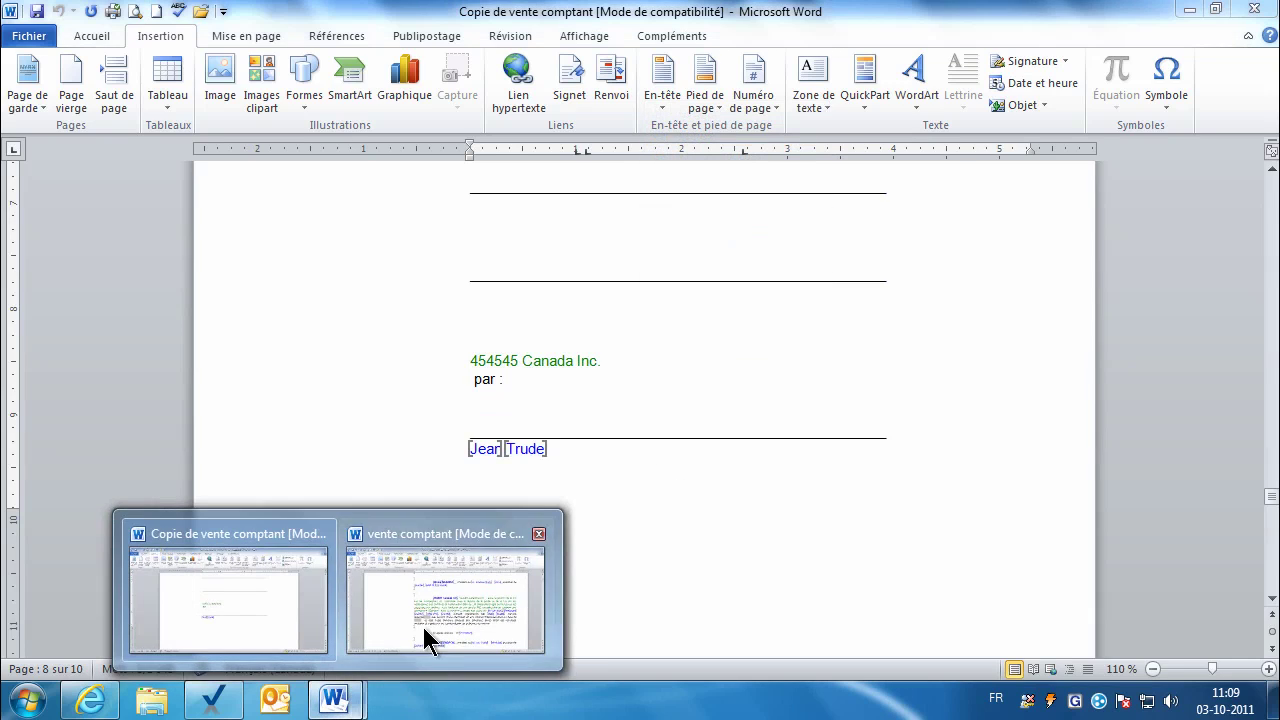
{"action": "left_click", "coordinate": [423, 623]}
{"action": "mouse_move", "coordinate": [1273, 222]}
{"action": "left_mouse_down"}
{"action": "mouse_move", "coordinate": [1275, 570]}
{"action": "mouse_move", "coordinate": [1275, 557]}
{"action": "left_mouse_up"}
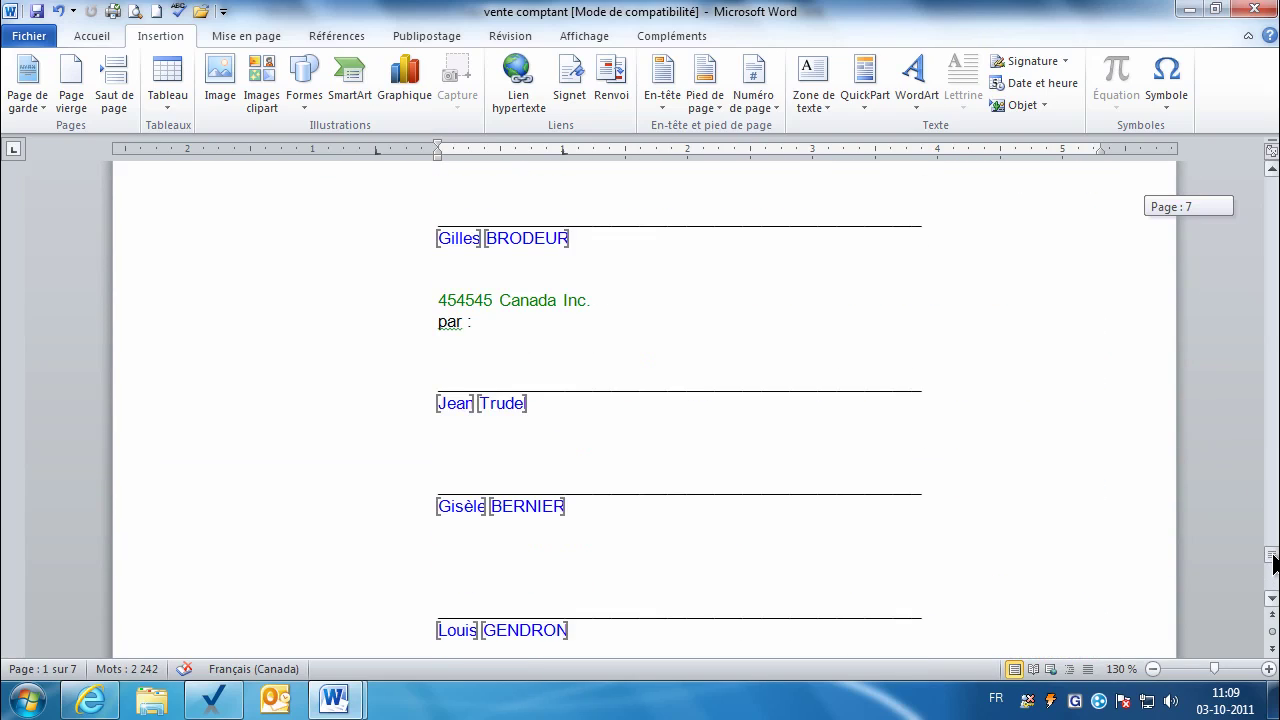
{"action": "left_click_drag", "start_coordinate": [373, 281], "coordinate": [372, 432]}
{"action": "key", "text": "Delete"}
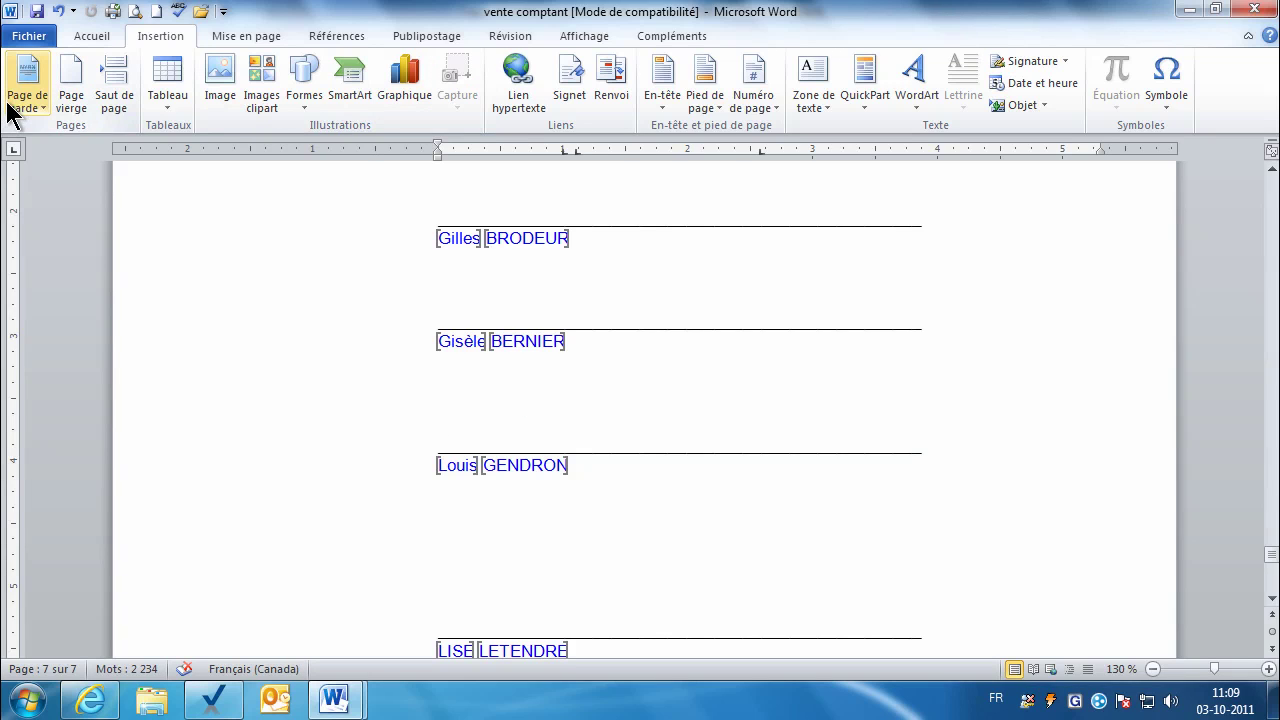
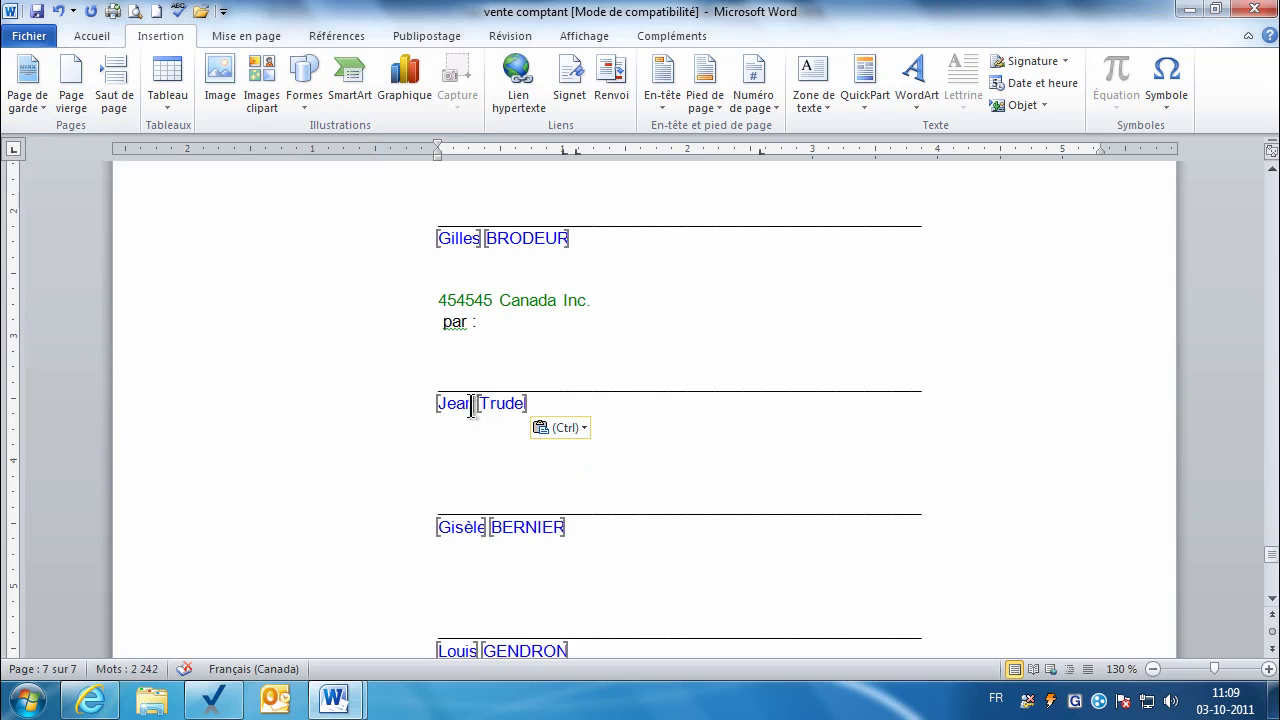
Step: Check the company signatory name bookmarks, then close the vente comptant window
{"action": "left_click", "coordinate": [572, 85]}
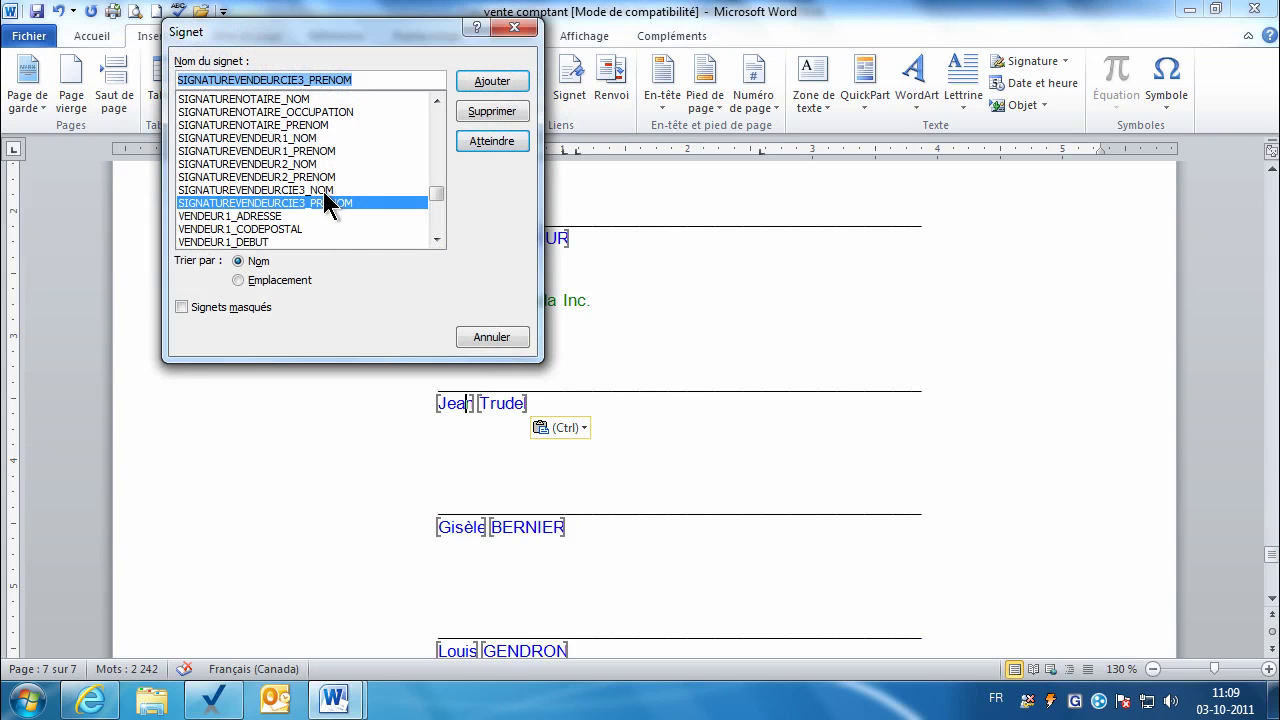
{"action": "left_click", "coordinate": [325, 193]}
{"action": "left_click", "coordinate": [322, 202]}
{"action": "left_click", "coordinate": [478, 343]}
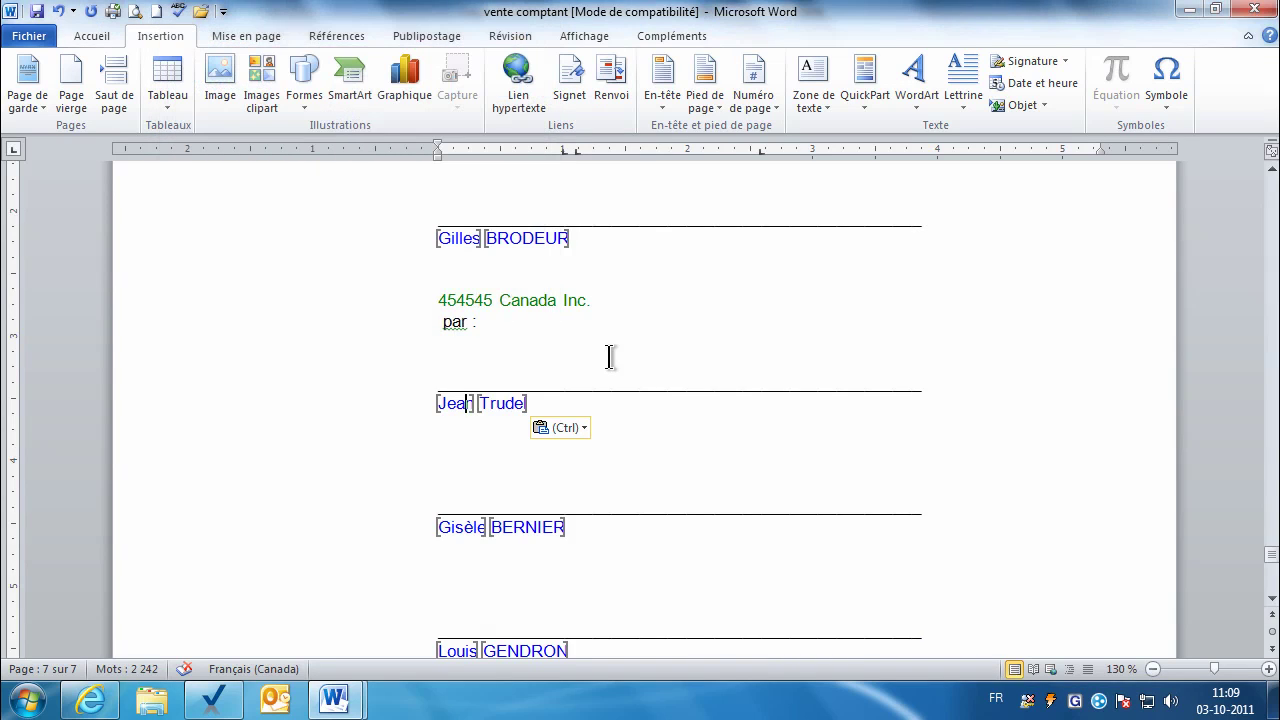
{"action": "left_click", "coordinate": [1257, 6]}
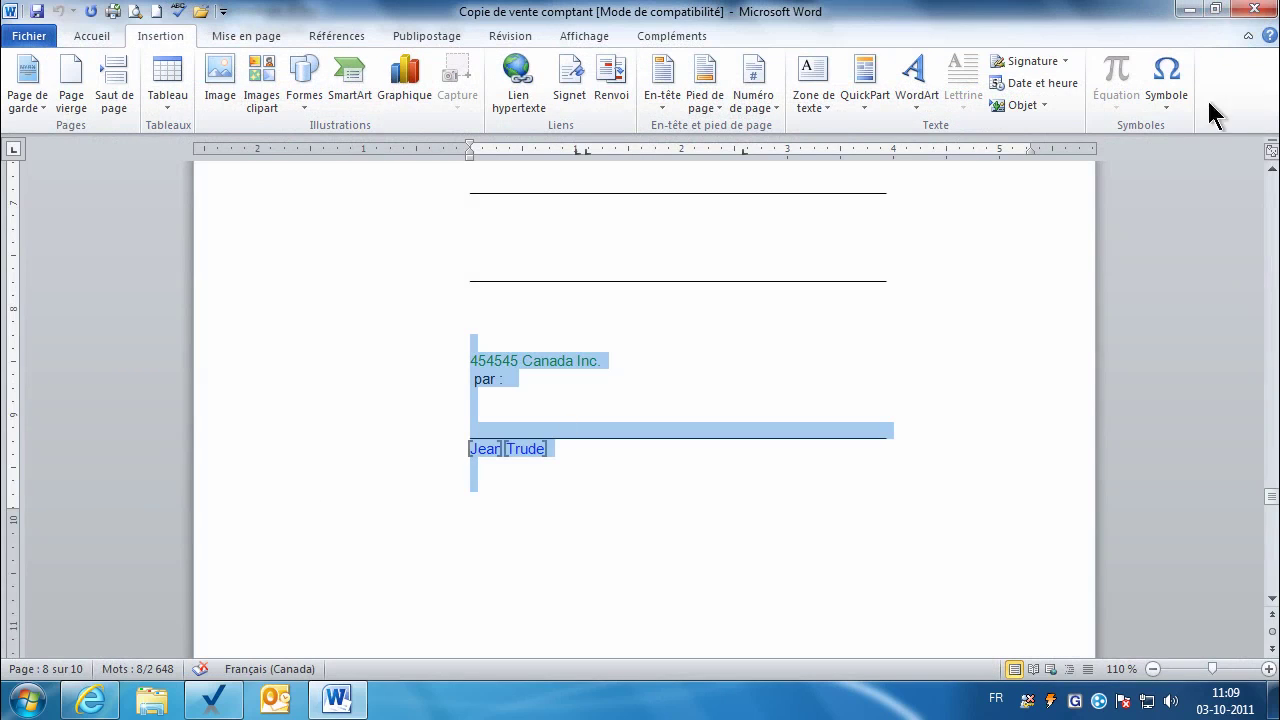
Step: Close the Word copy, delete Copie de vente comptant.doc from LD11-004, and reopen vente comptant.doc
{"action": "left_click", "coordinate": [1257, 10]}
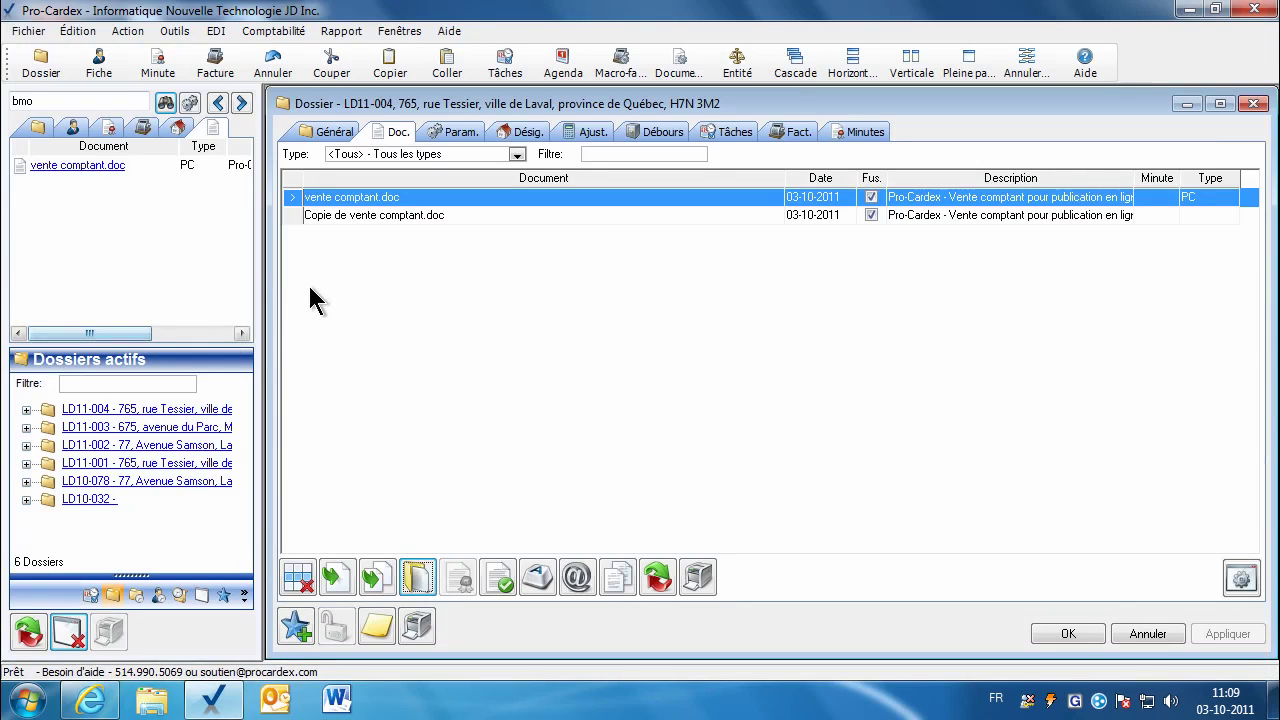
{"action": "left_click", "coordinate": [326, 216]}
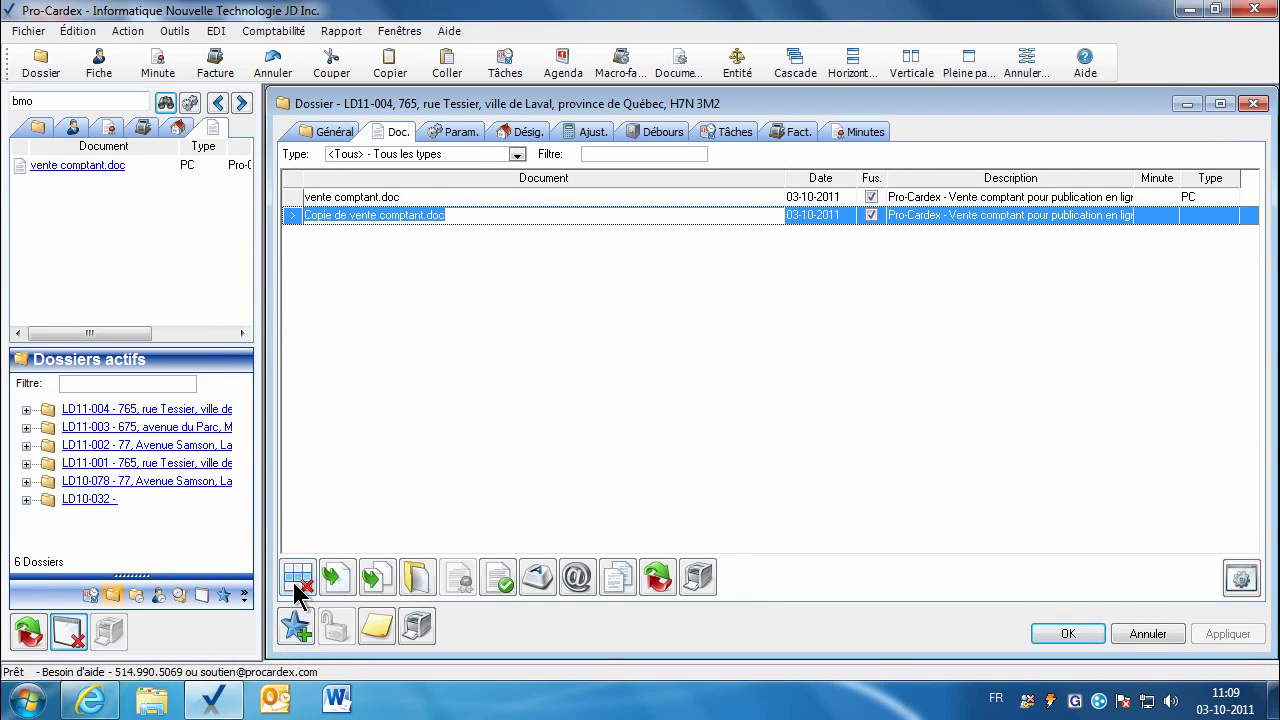
{"action": "left_click", "coordinate": [297, 578]}
{"action": "left_click", "coordinate": [760, 432]}
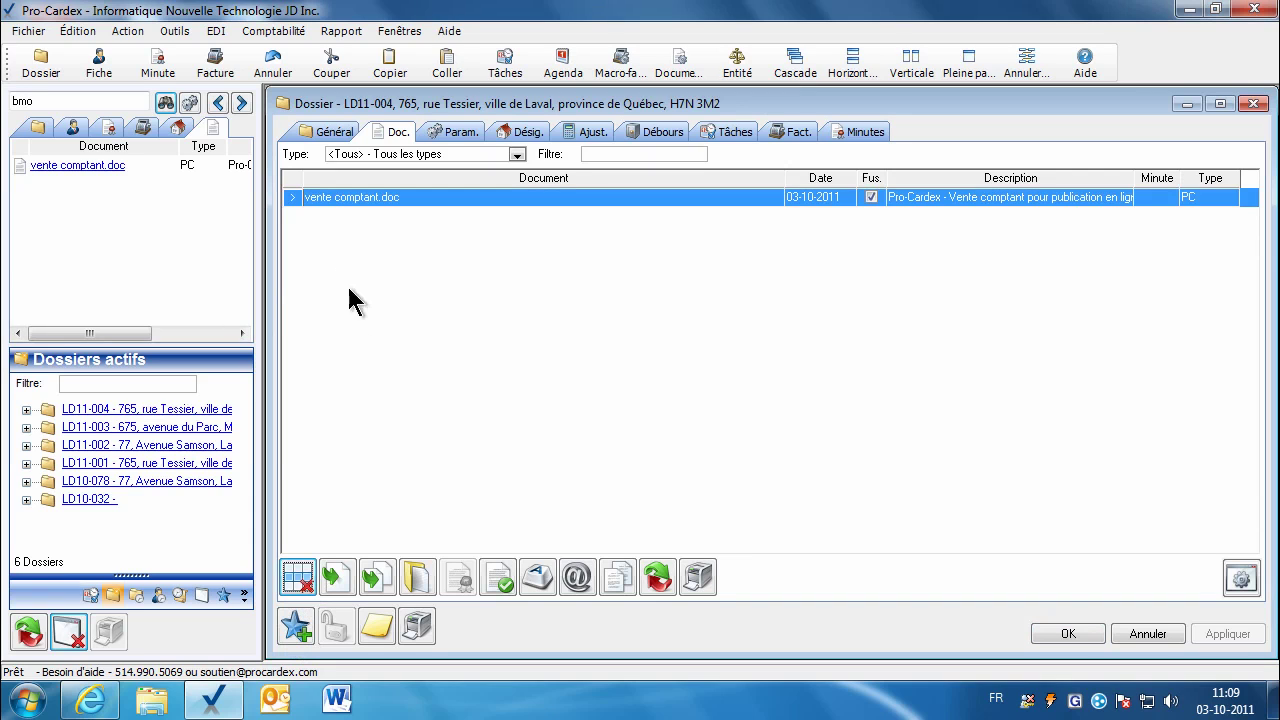
{"action": "left_click", "coordinate": [417, 577]}
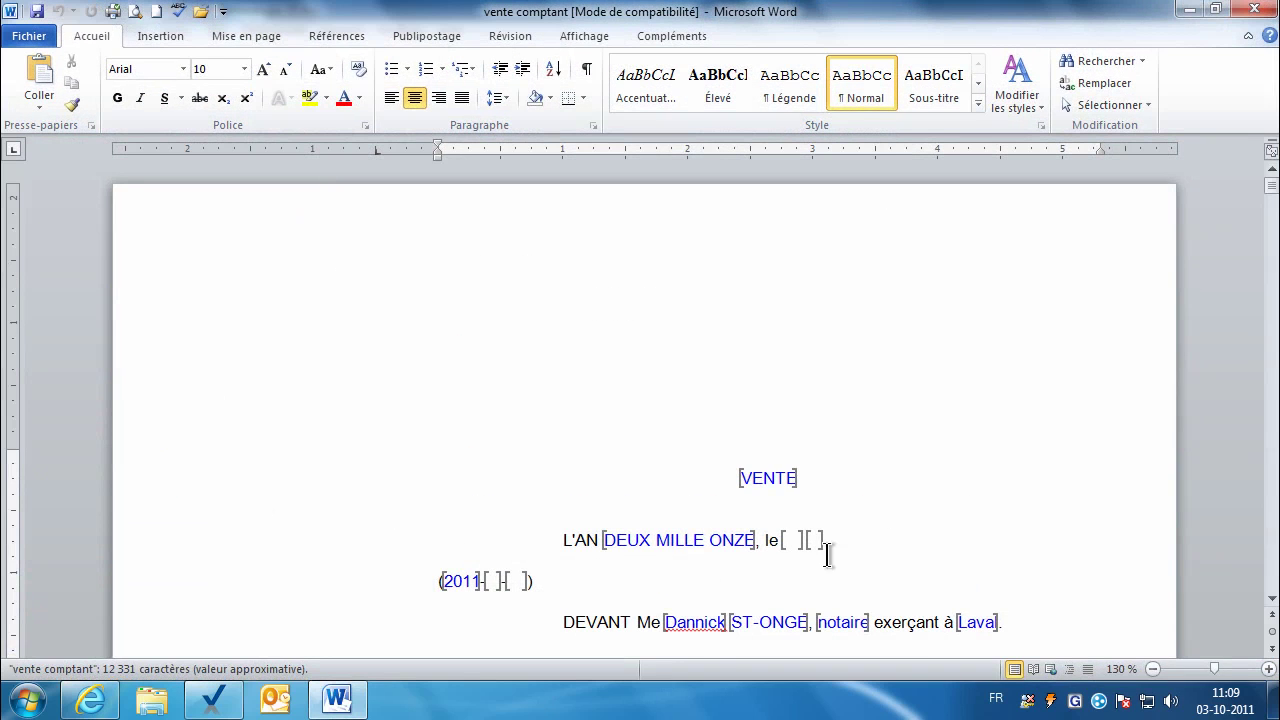
Step: Scroll vente comptant to DÉSIGNATION DU BIEN, then return to the Pro-Cardex dossier
{"action": "left_click_drag", "start_coordinate": [1272, 200], "coordinate": [1271, 268]}
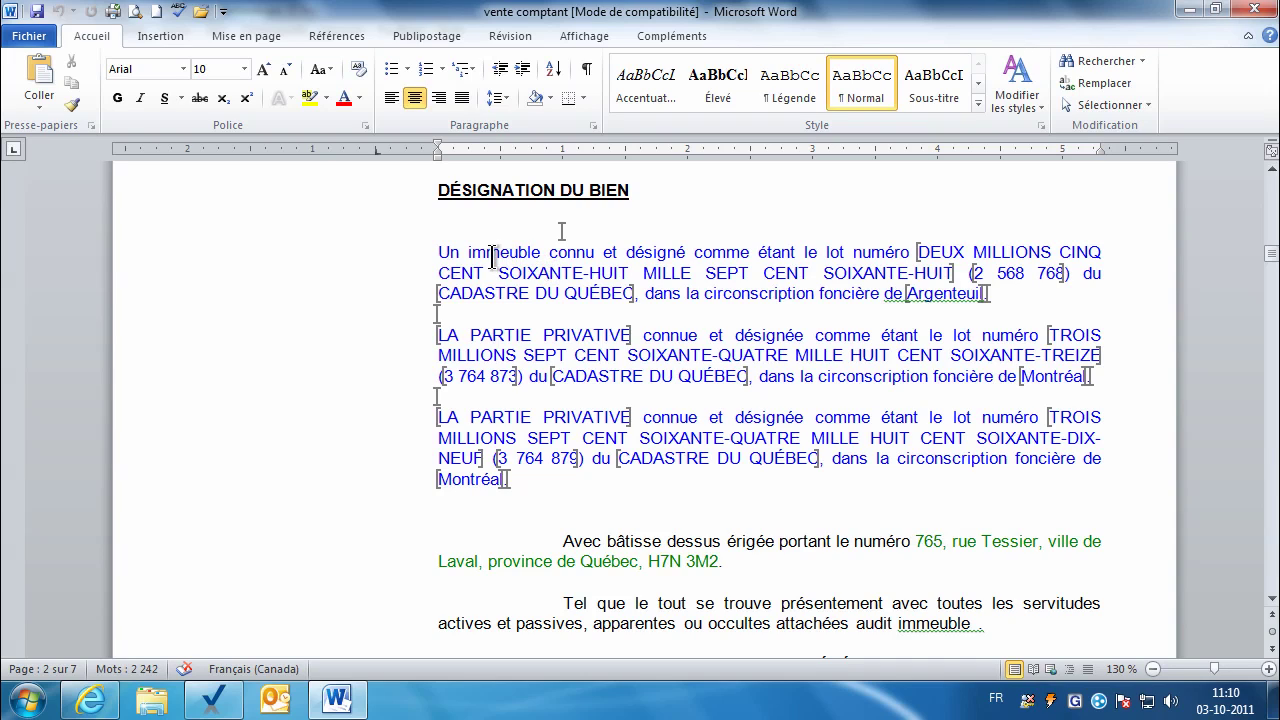
{"action": "left_click", "coordinate": [218, 698]}
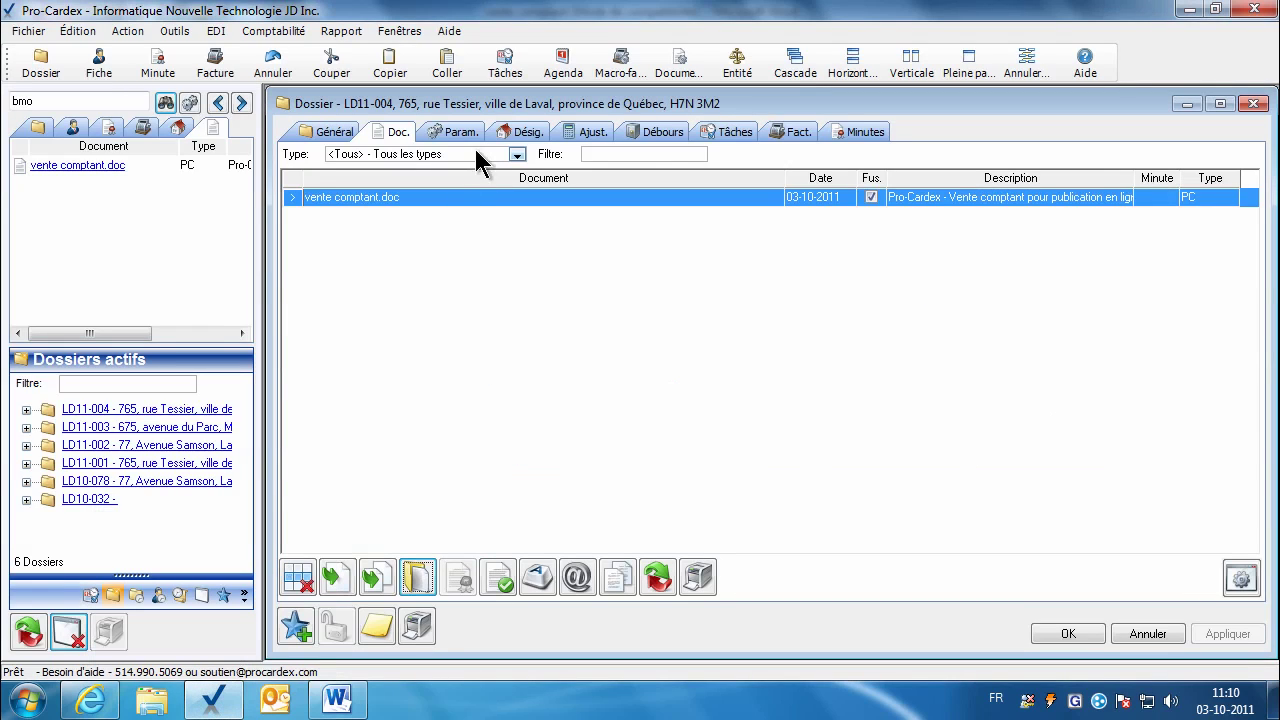
Step: Copy LD11-004's designation of lots 2 568 768 (Argenteuil), 3 764 873 and 3 764 879 (Montréal)
{"action": "left_click", "coordinate": [514, 139]}
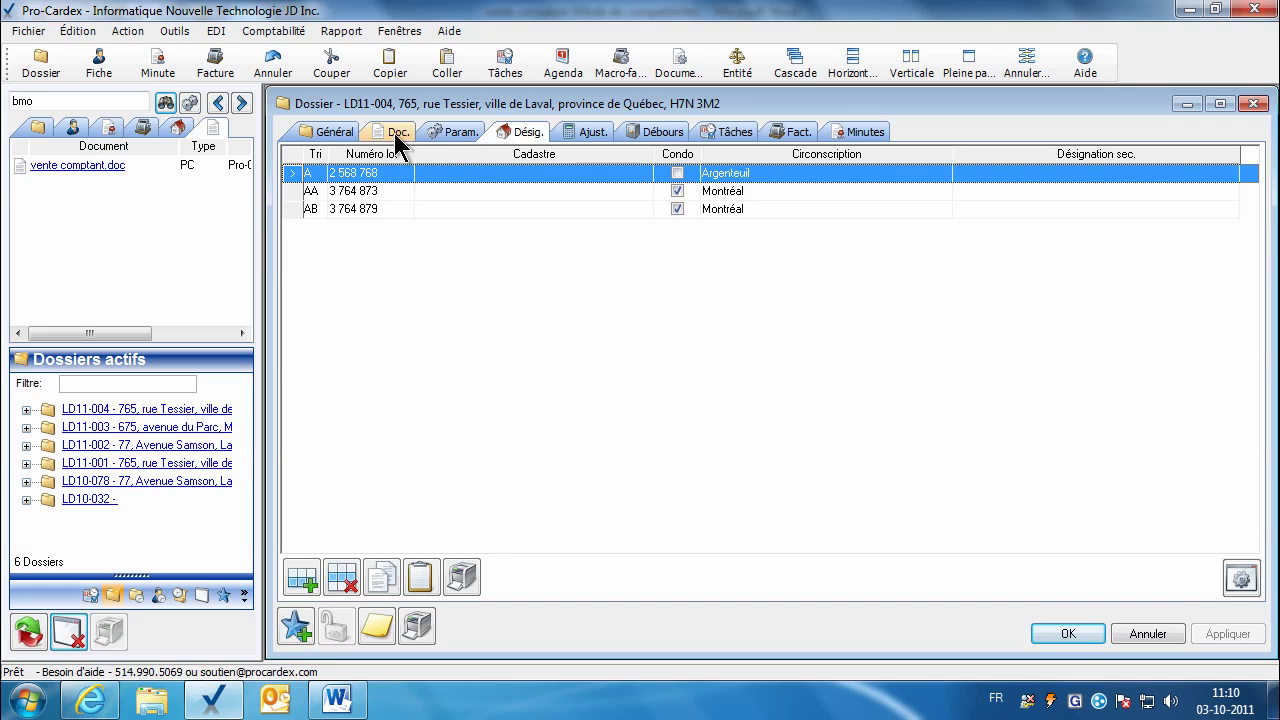
{"action": "left_click", "coordinate": [394, 133]}
{"action": "left_click", "coordinate": [527, 132]}
{"action": "left_click", "coordinate": [421, 584]}
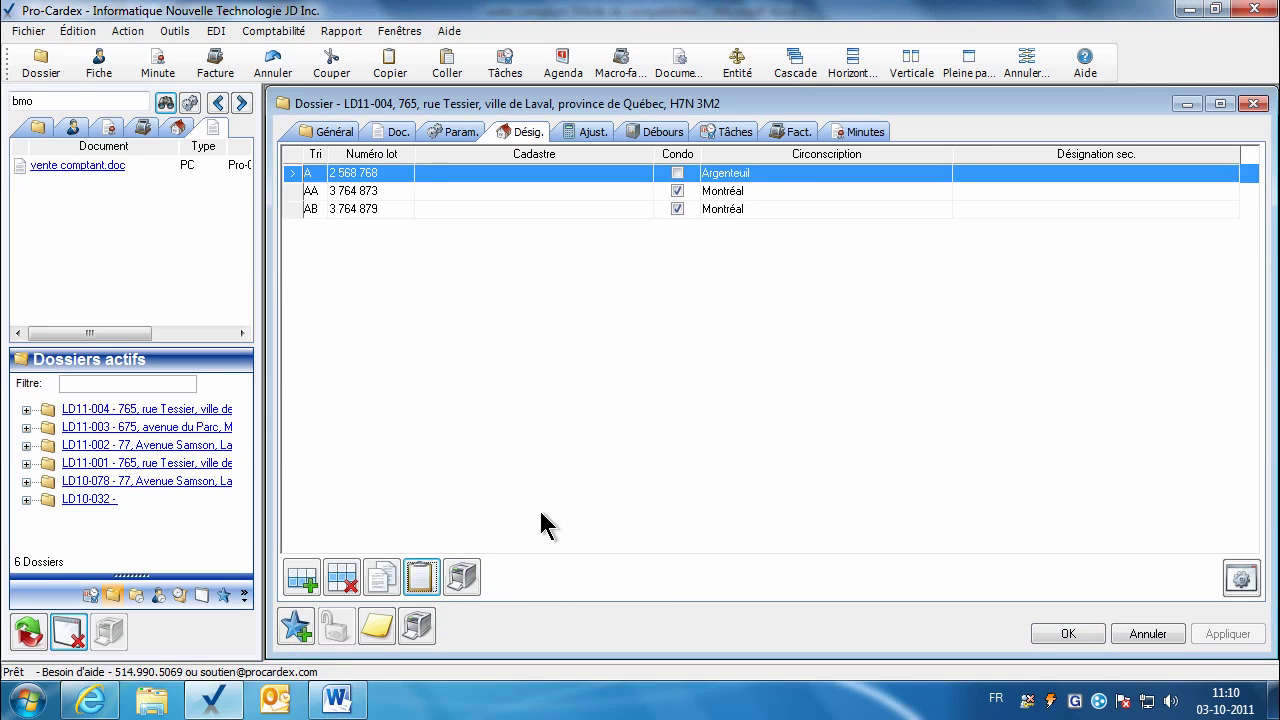
Step: Delete the deed's old lot designation paragraphs, leaving an empty line under the heading
{"action": "left_click", "coordinate": [337, 700]}
{"action": "left_click_drag", "start_coordinate": [396, 213], "coordinate": [382, 514]}
{"action": "key", "text": "Delete"}
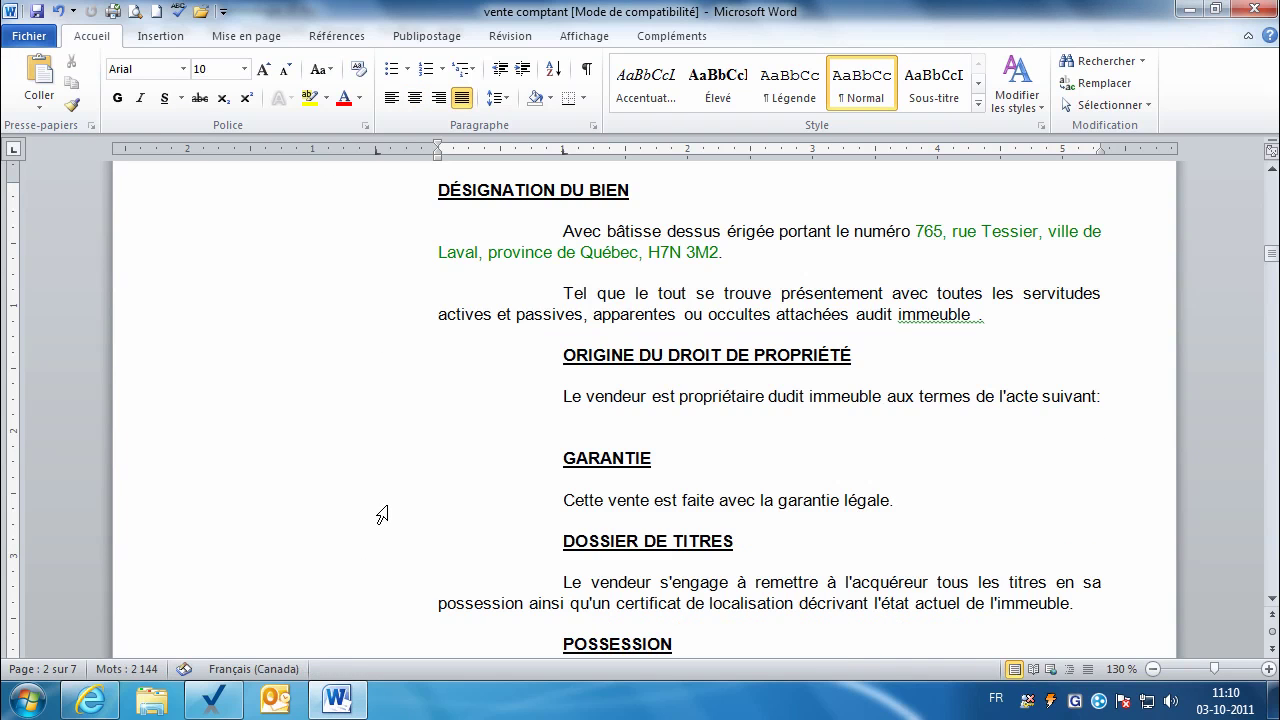
{"action": "key", "text": "Return"}
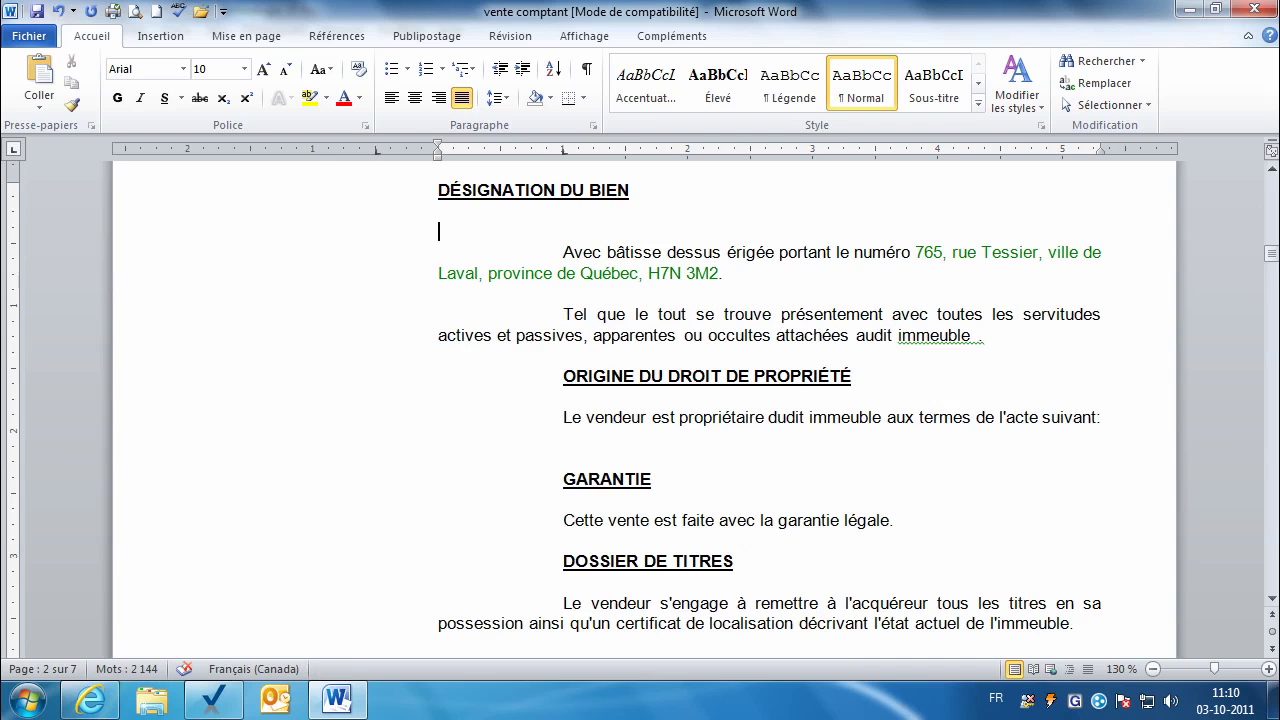
Step: Paste the three-lot designation using Fusionner la mise en forme, then close the deed
{"action": "left_click", "coordinate": [40, 75]}
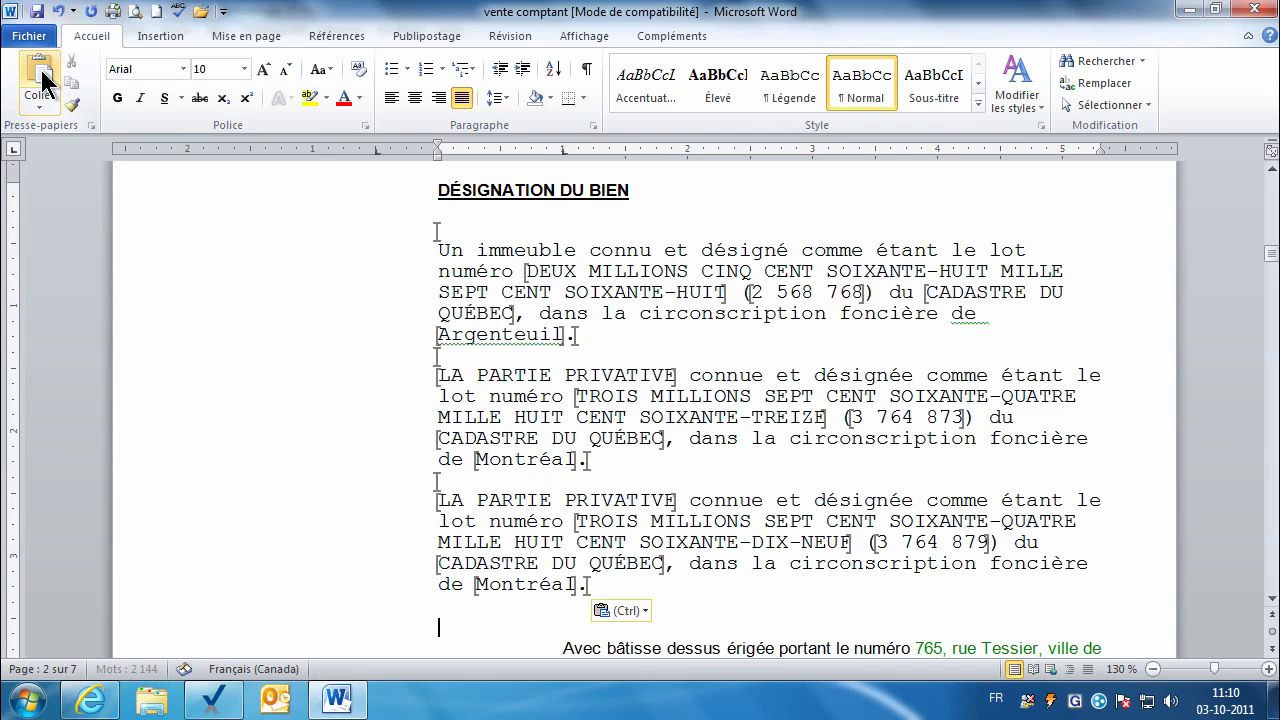
{"action": "left_click", "coordinate": [625, 610]}
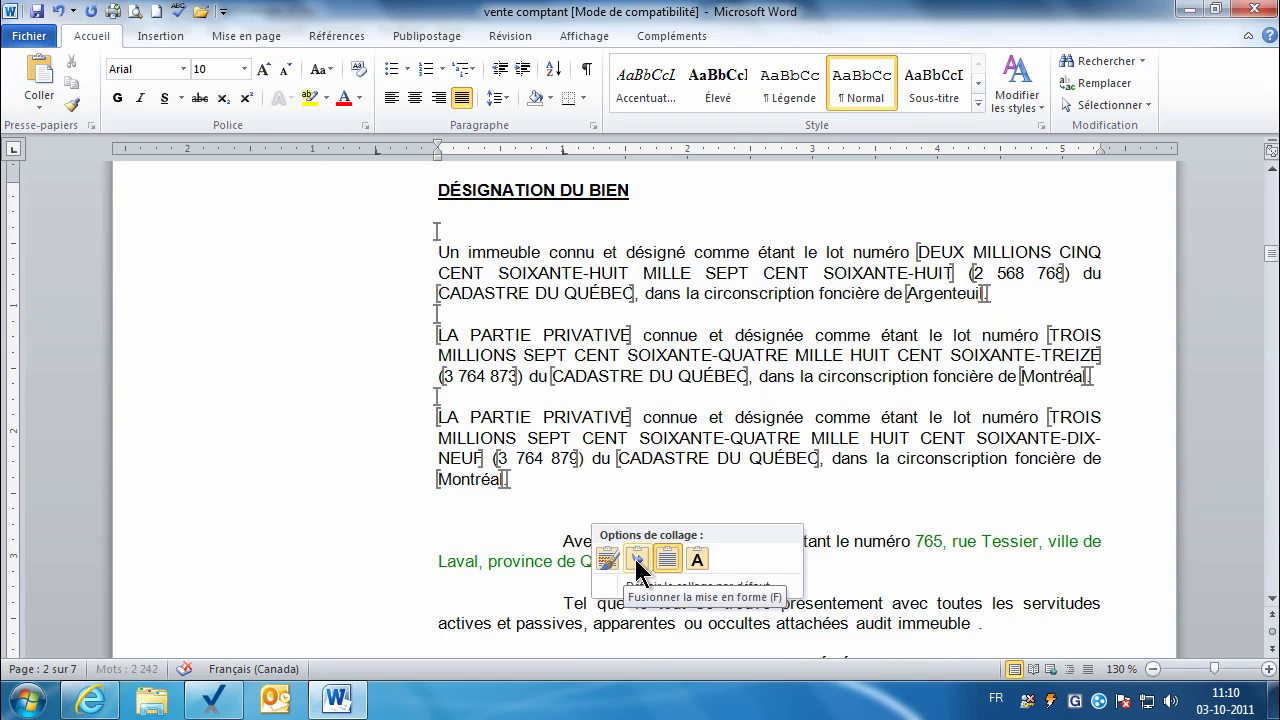
{"action": "left_click", "coordinate": [637, 560]}
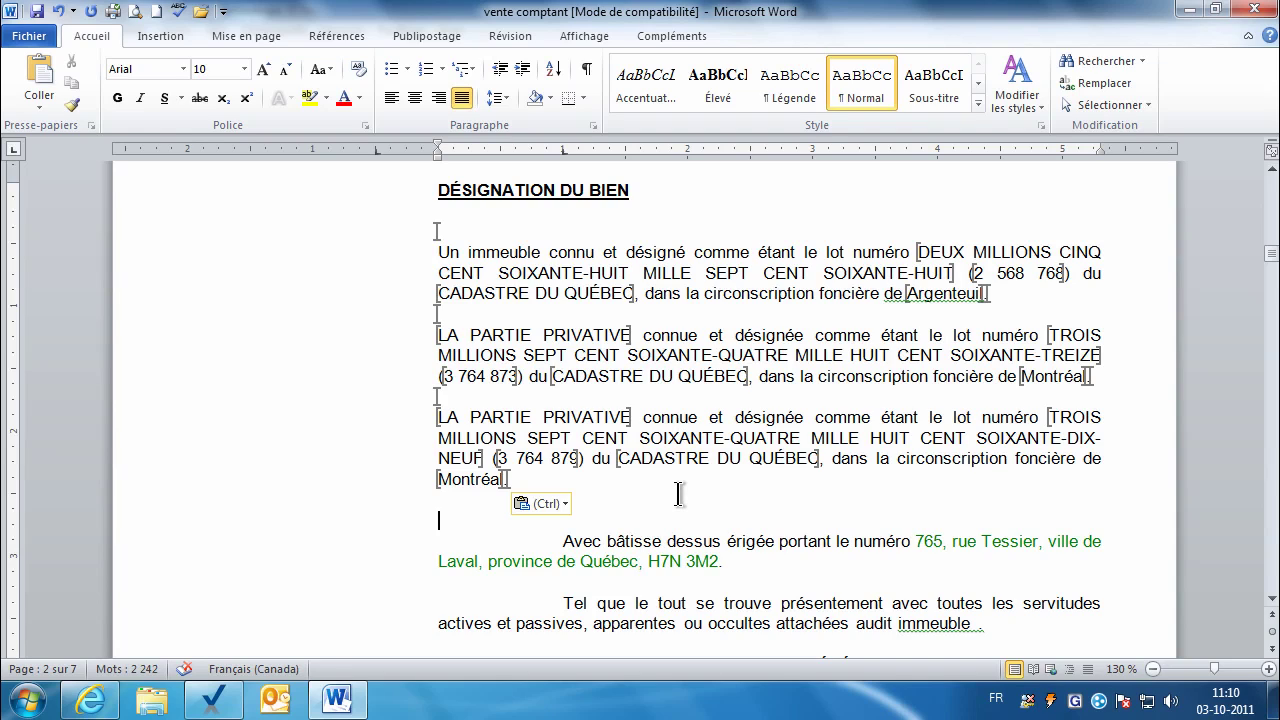
{"action": "key", "text": "Escape"}
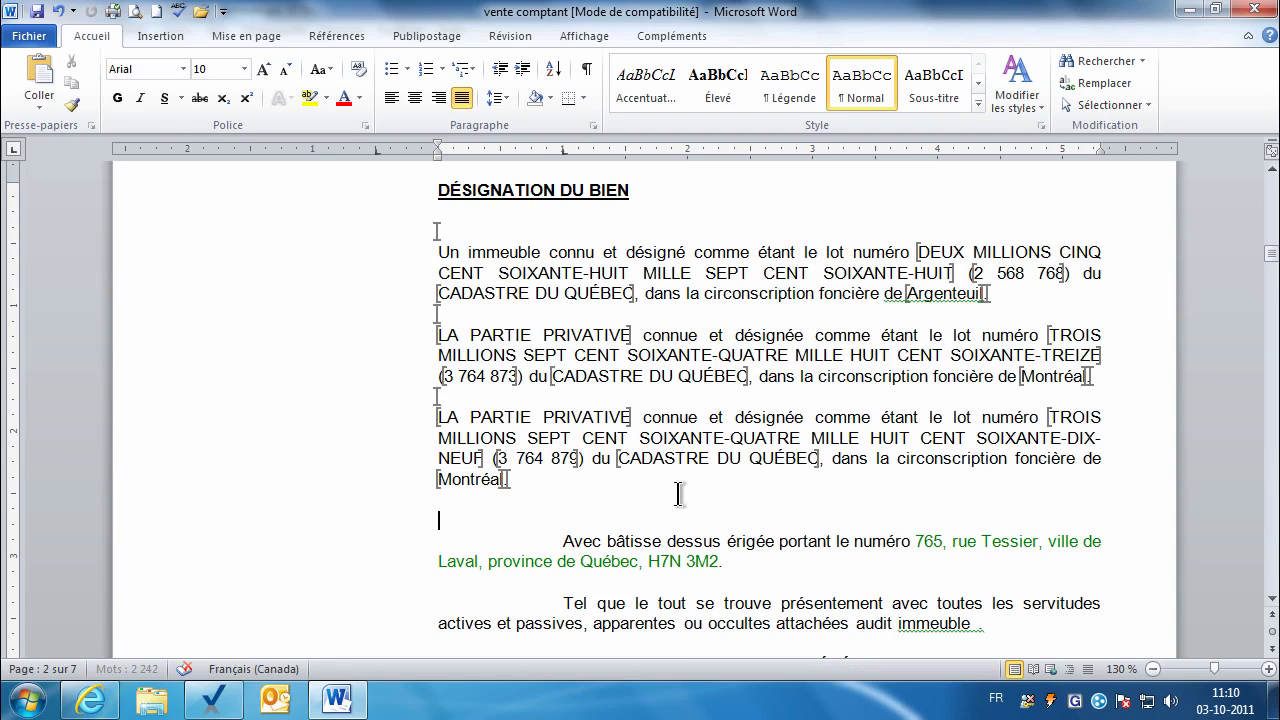
{"action": "left_click", "coordinate": [700, 529]}
{"action": "left_click", "coordinate": [1258, 10]}
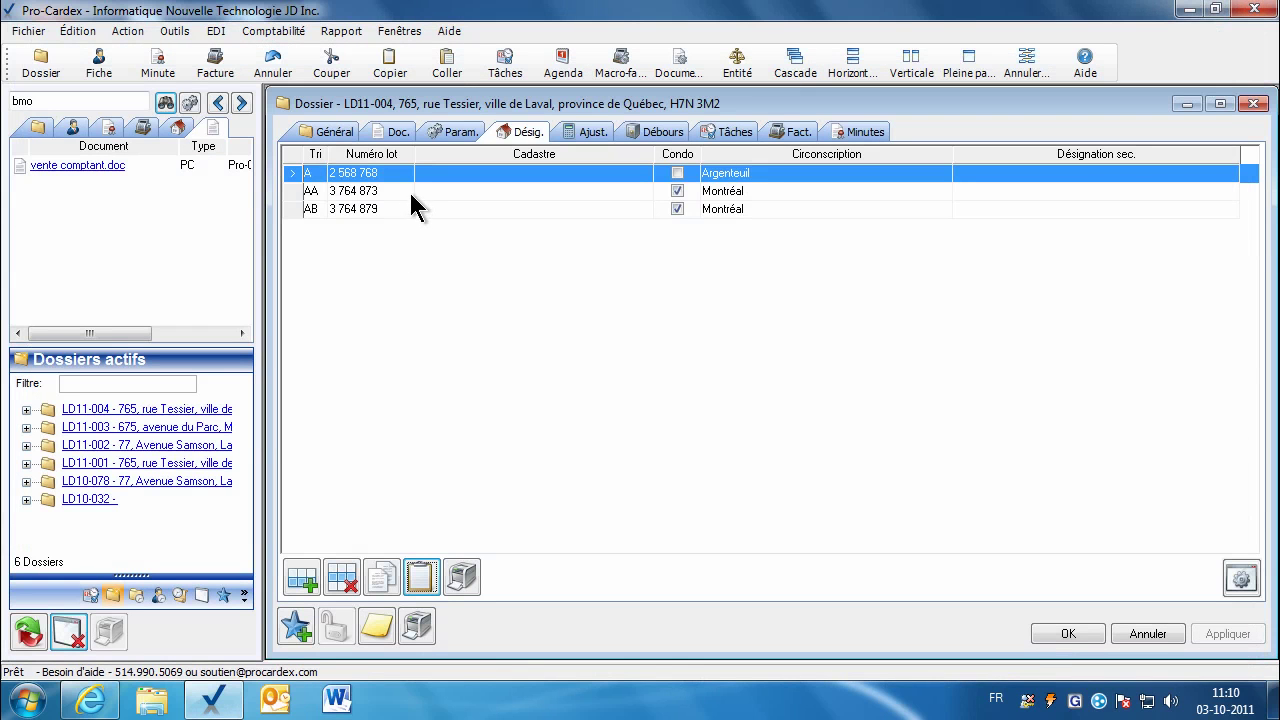
Step: Run bookmark validation on vente comptant.doc, review the empty date and minute bookmarks, and close the report
{"action": "left_click", "coordinate": [400, 134]}
{"action": "left_click", "coordinate": [497, 578]}
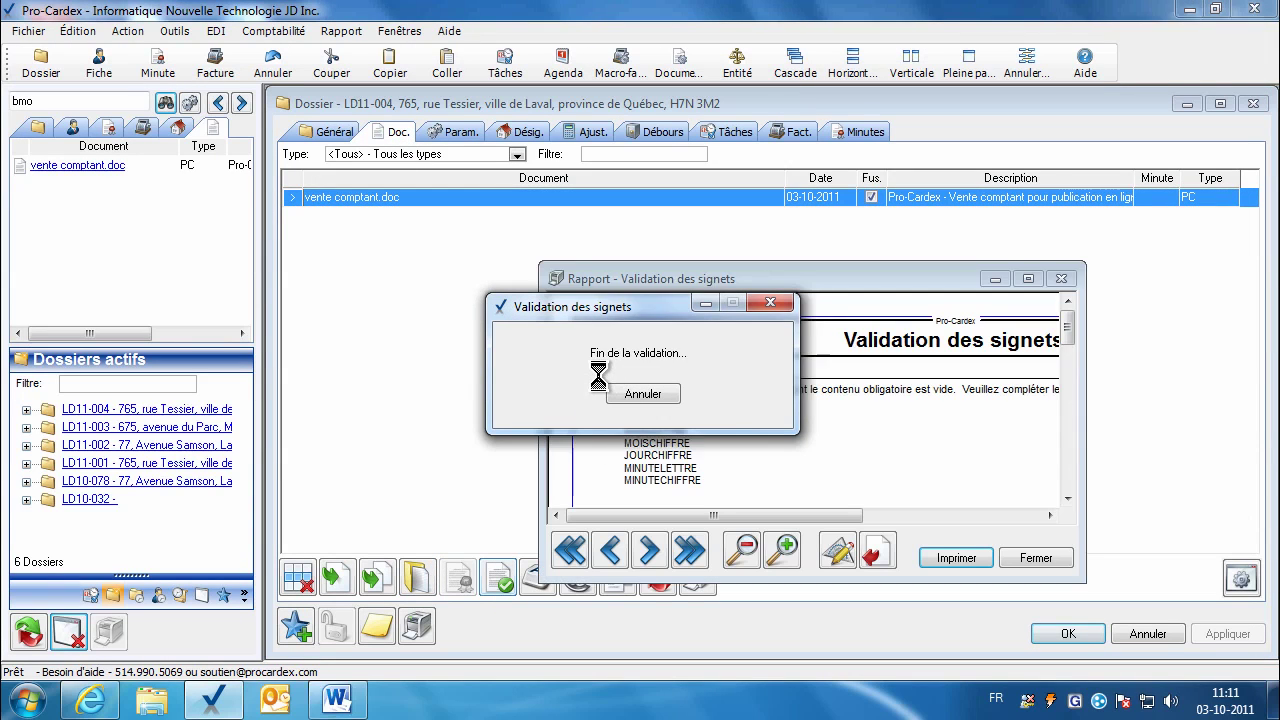
{"action": "left_click_drag", "start_coordinate": [700, 283], "coordinate": [616, 203]}
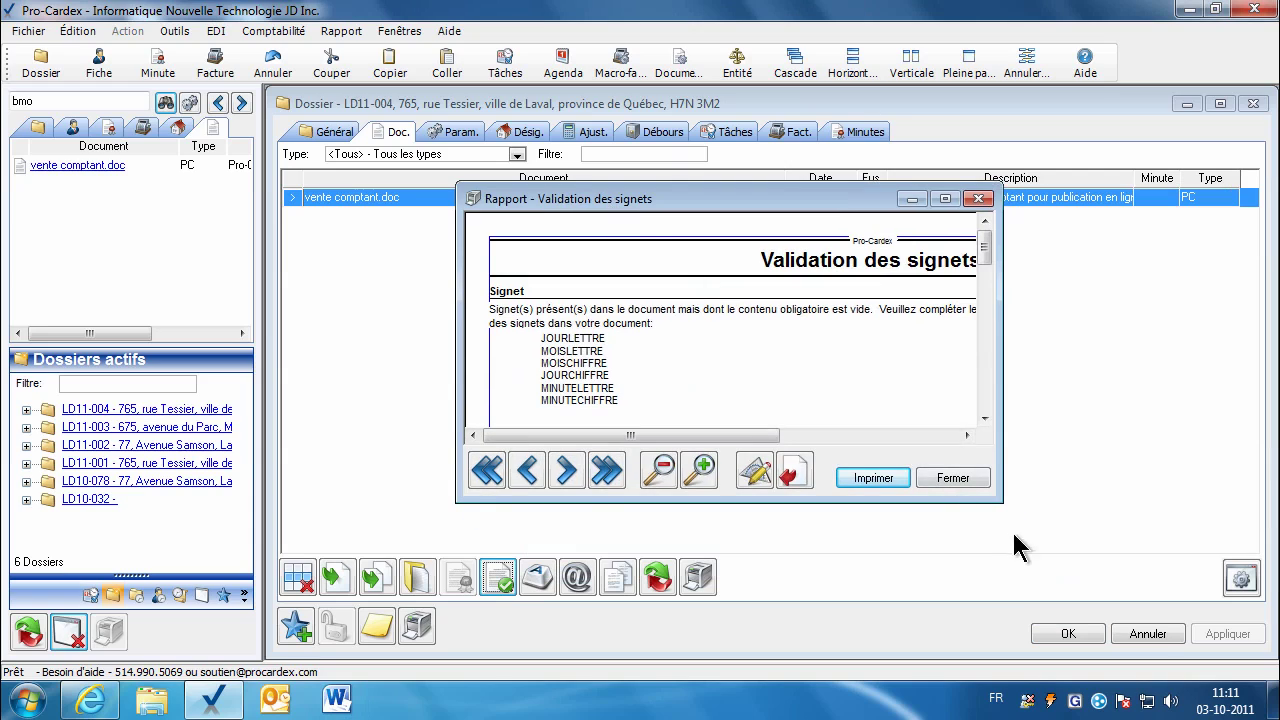
{"action": "left_click_drag", "start_coordinate": [1001, 502], "coordinate": [1122, 563]}
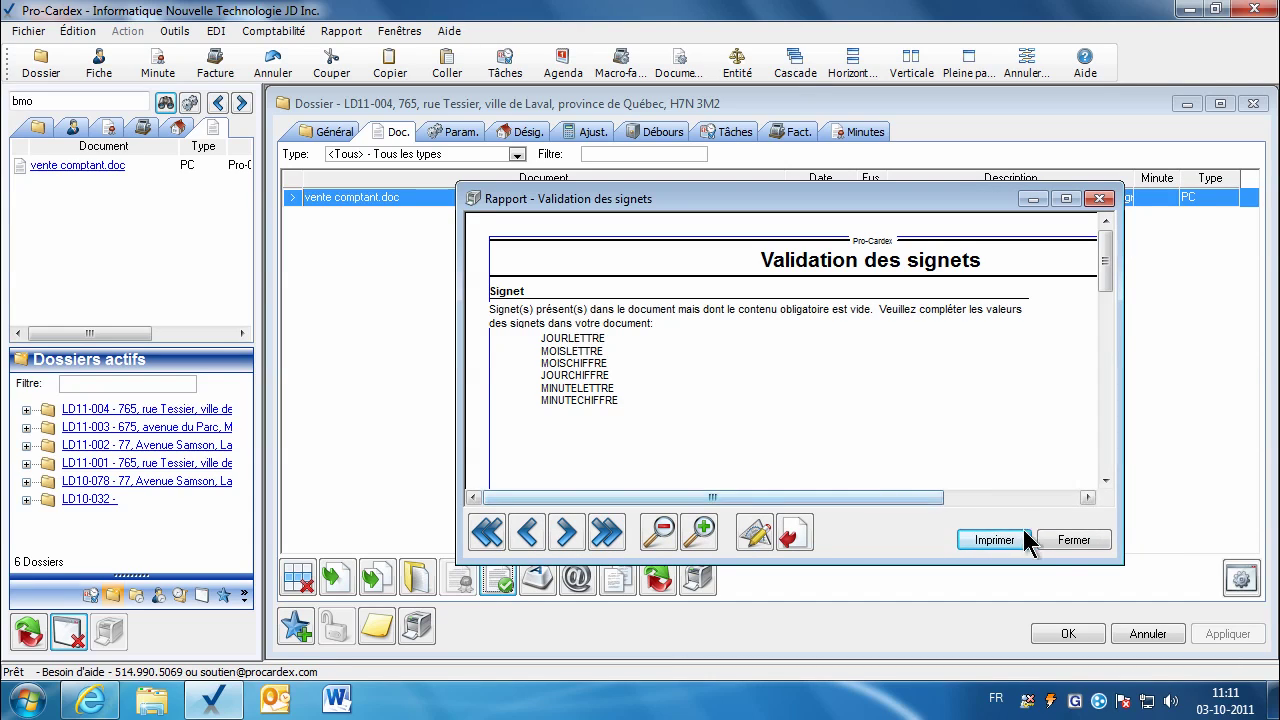
{"action": "left_click", "coordinate": [1066, 542]}
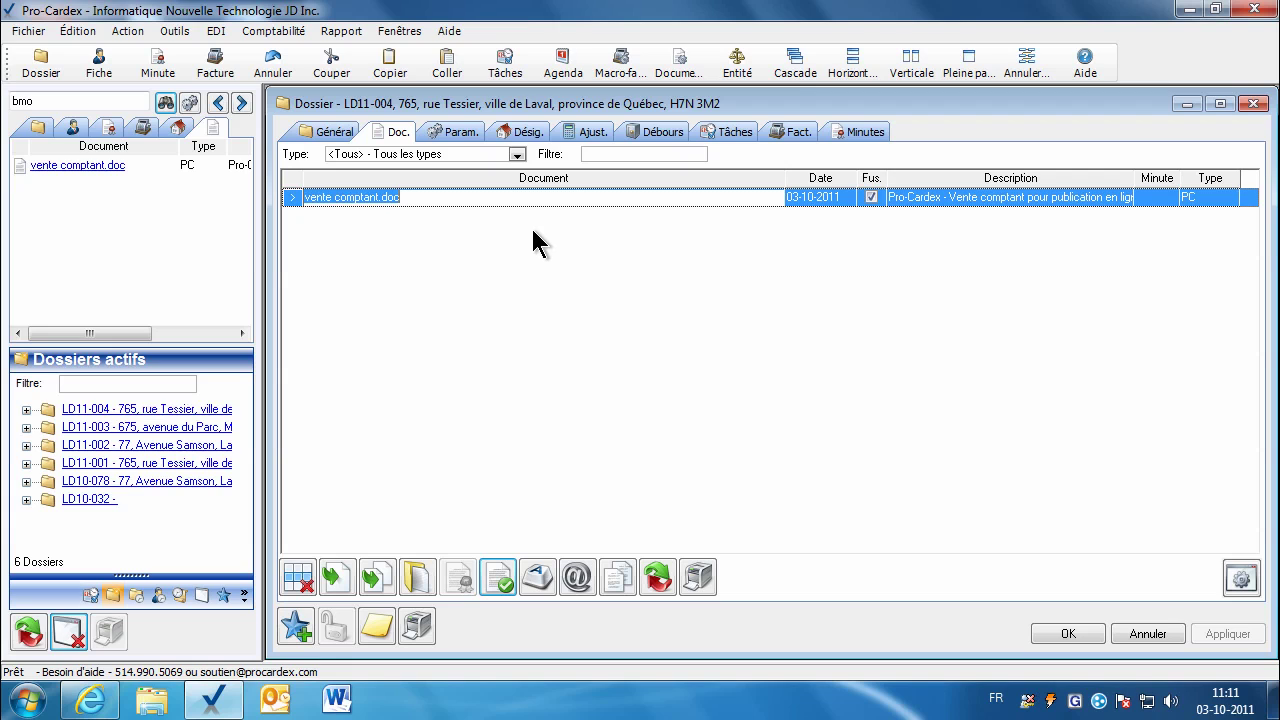
Step: Review vente comptant.doc in Word, including the blank date after 'le' and the last page, then close it
{"action": "left_click", "coordinate": [416, 580]}
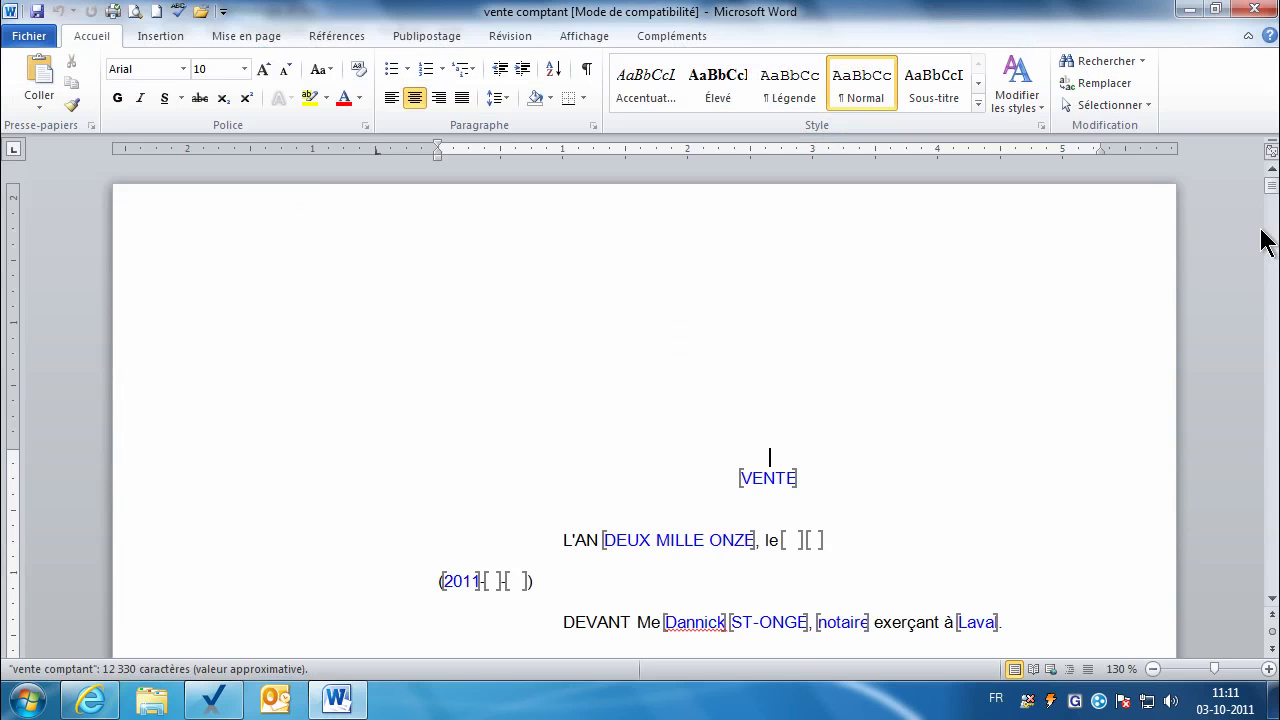
{"action": "left_click_drag", "start_coordinate": [1268, 194], "coordinate": [1268, 210]}
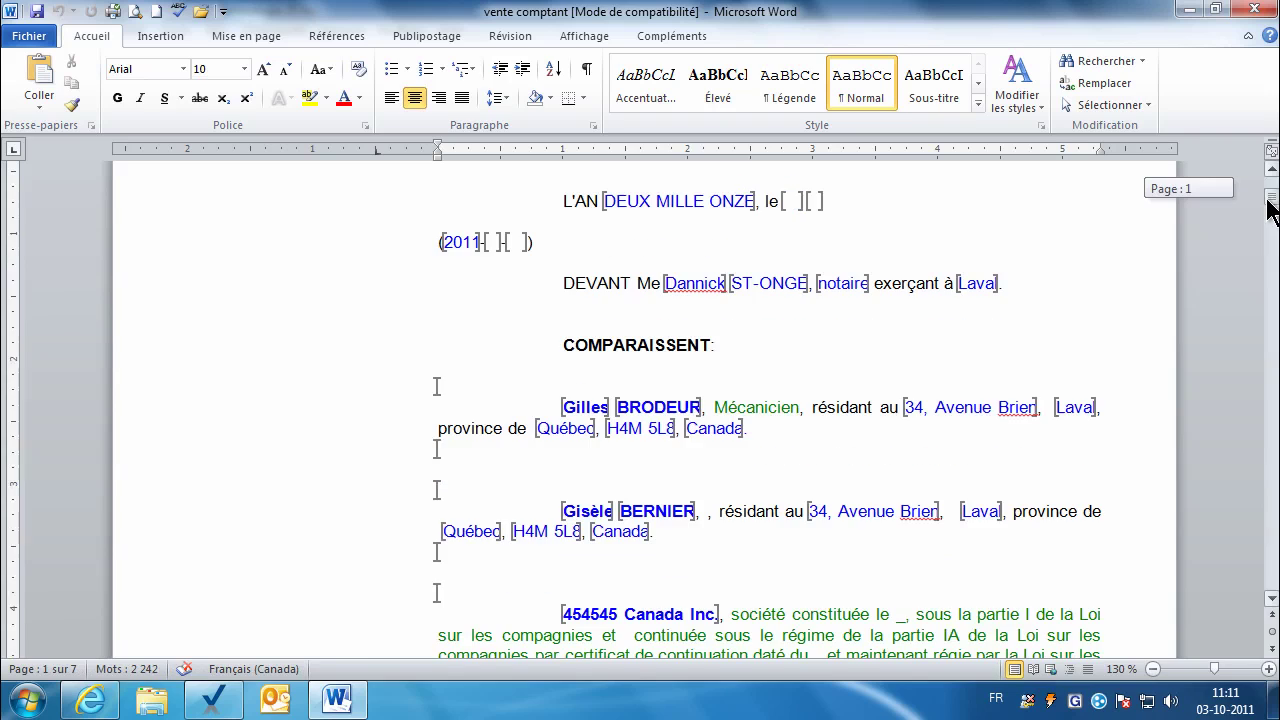
{"action": "left_click", "coordinate": [797, 201]}
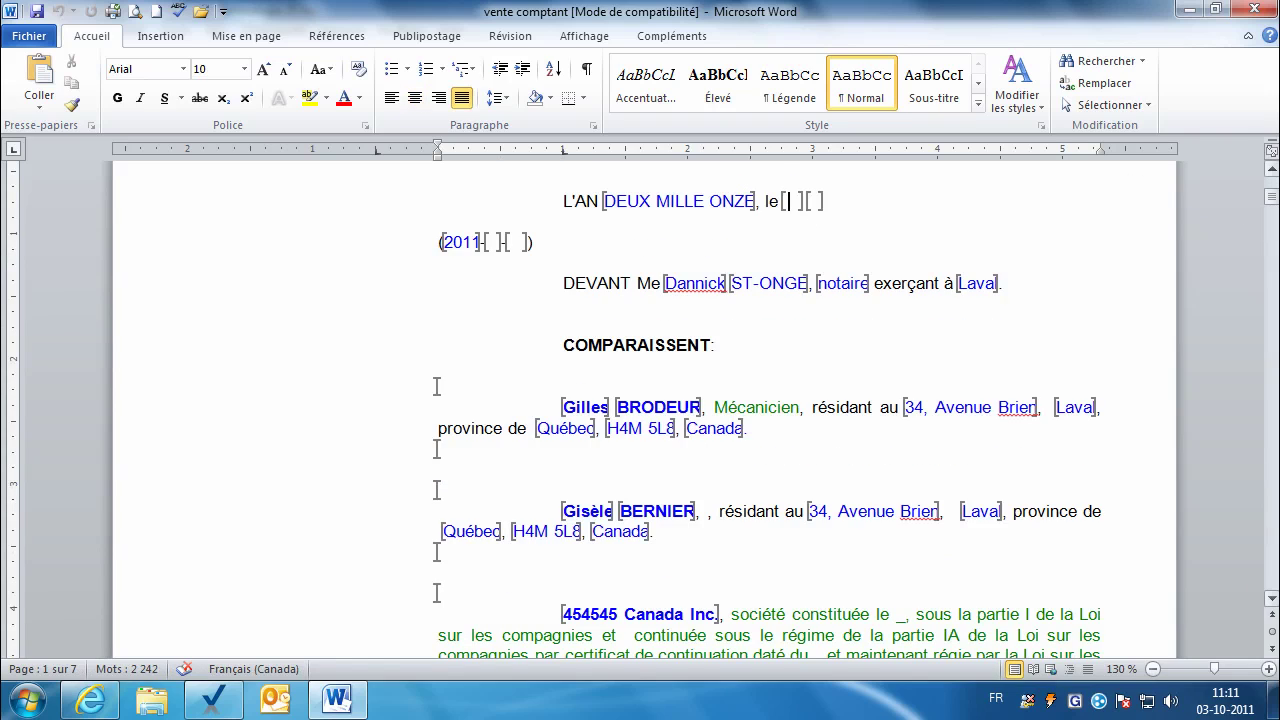
{"action": "left_click_drag", "start_coordinate": [1273, 212], "coordinate": [1268, 555]}
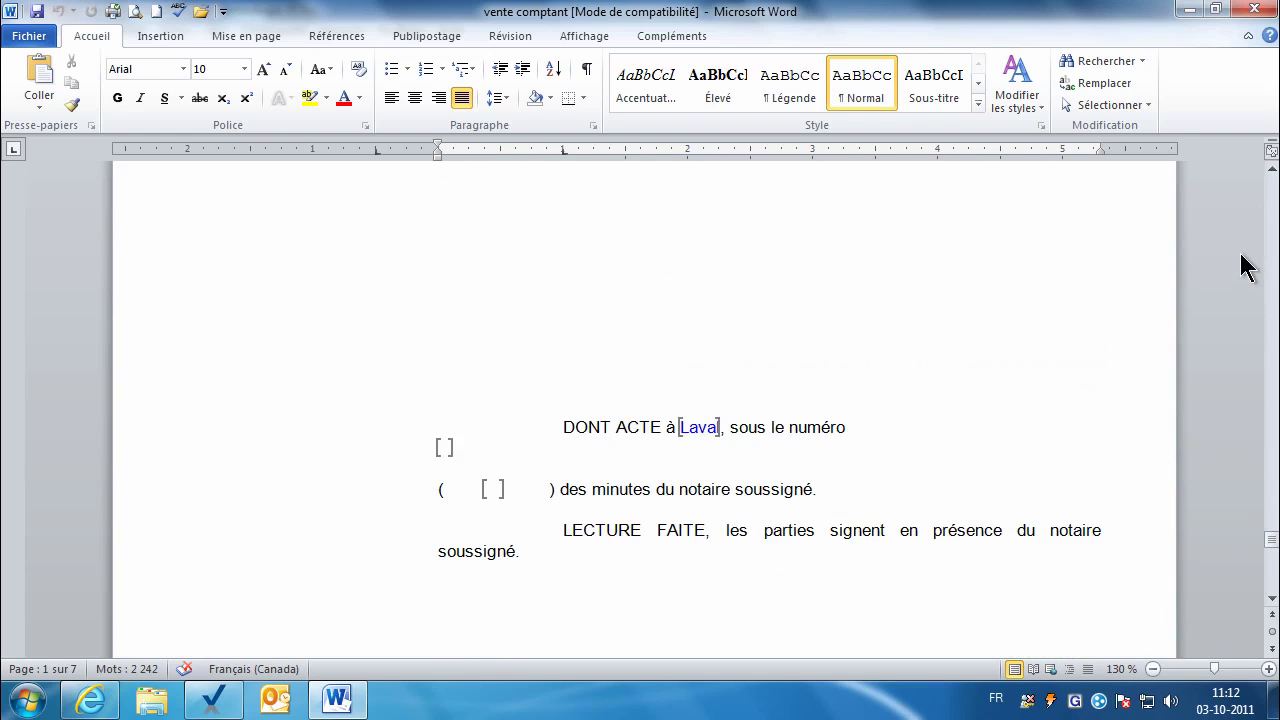
{"action": "left_click", "coordinate": [1256, 9]}
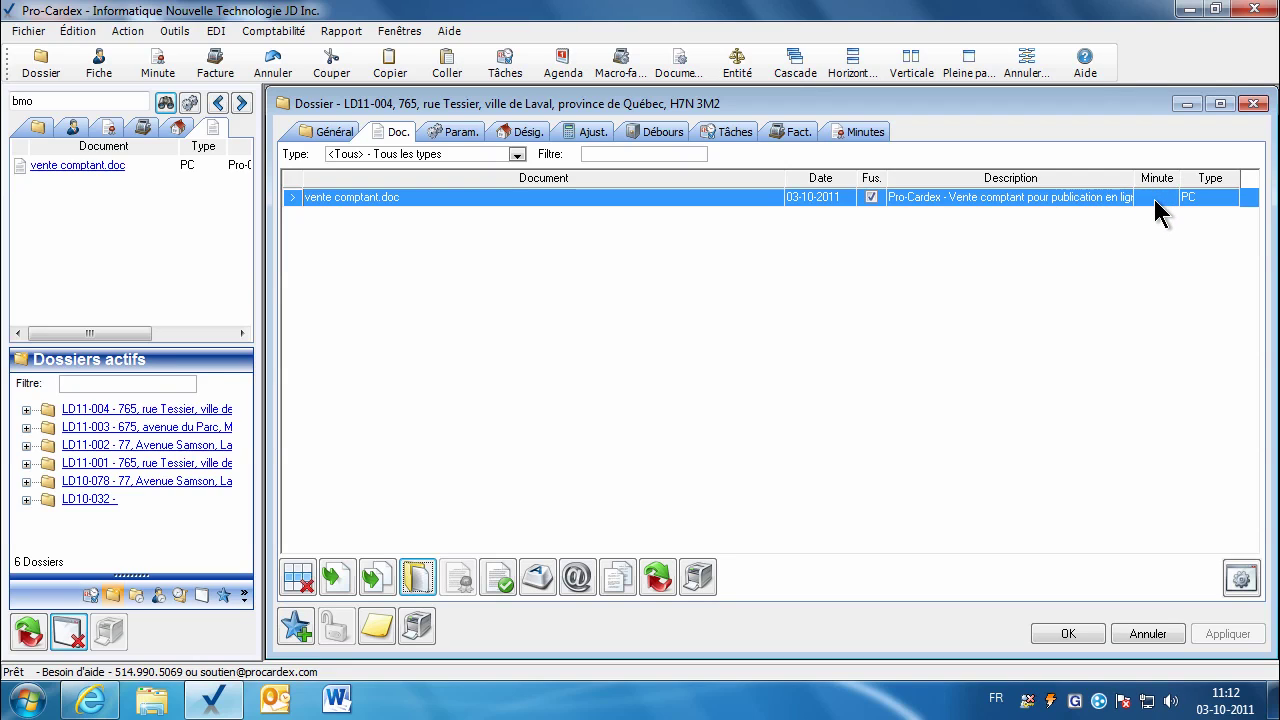
Step: Create Vente minute 5892 dated 30-09-2011 for vente comptant.doc, checking its parties before saving
{"action": "double_click", "coordinate": [1157, 212]}
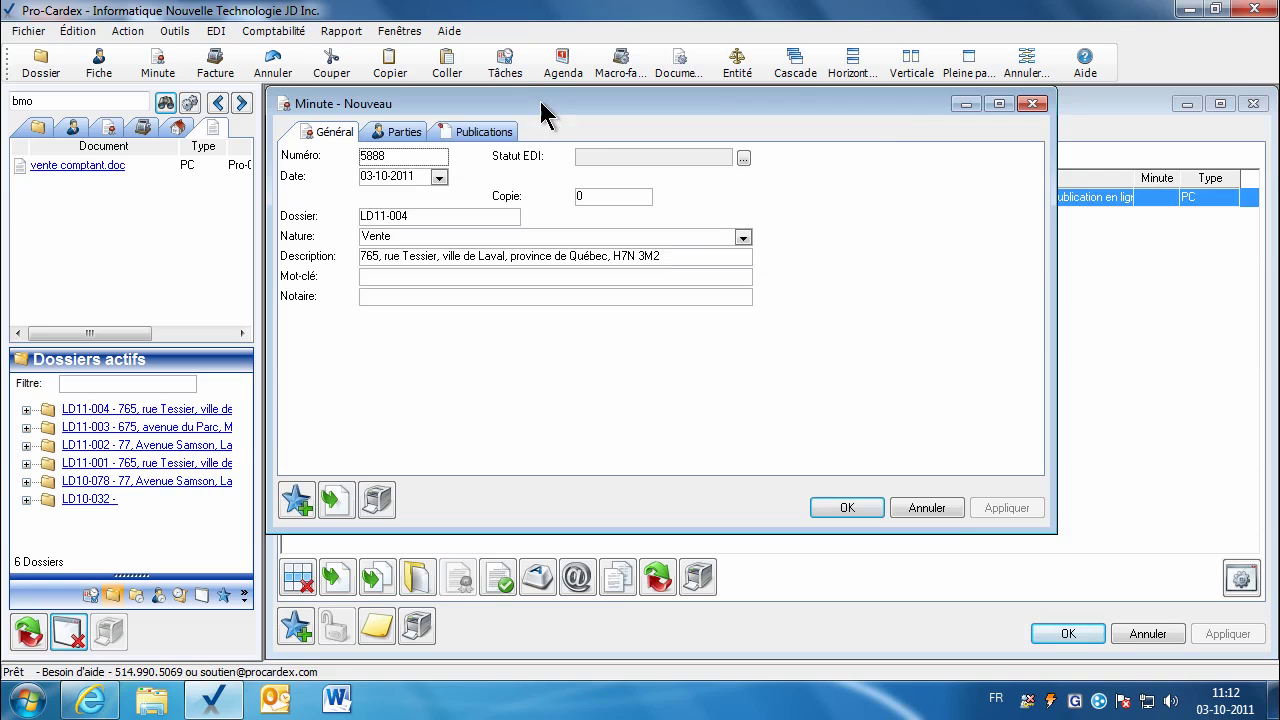
{"action": "left_click_drag", "start_coordinate": [540, 110], "coordinate": [642, 157]}
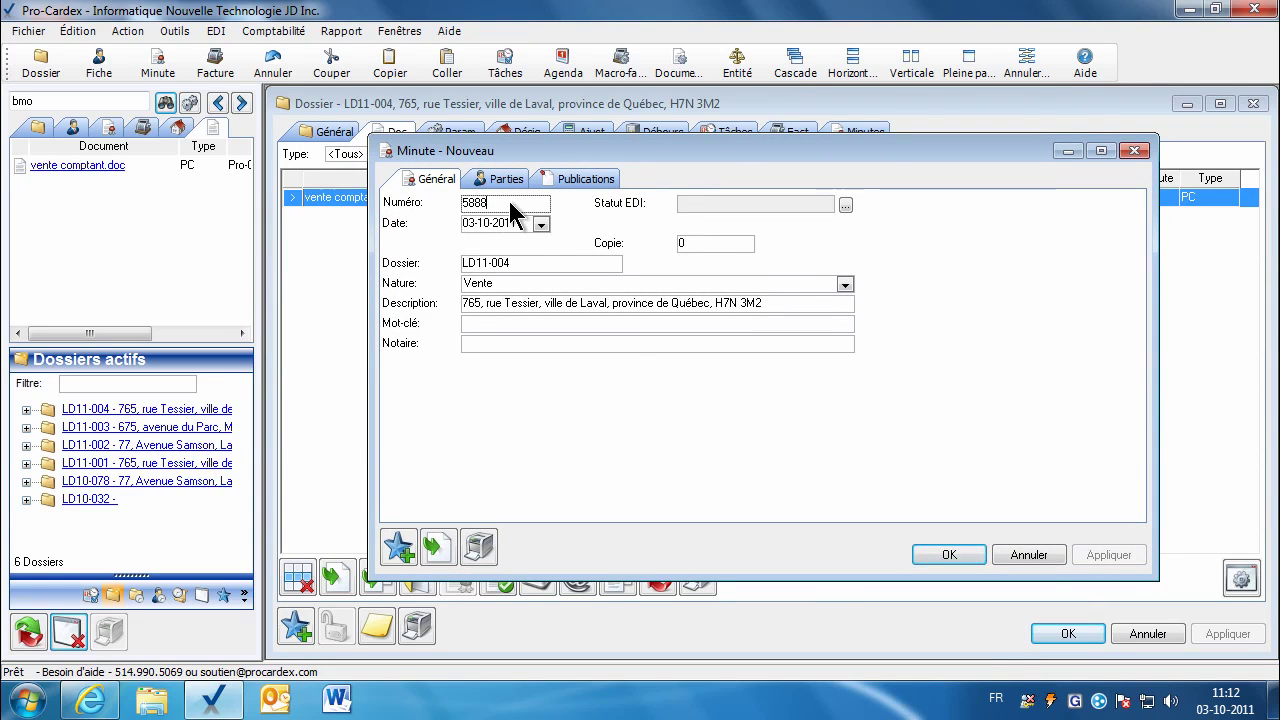
{"action": "key", "text": "BackSpace"}
{"action": "key", "text": "BackSpace"}
{"action": "type", "text": "92"}
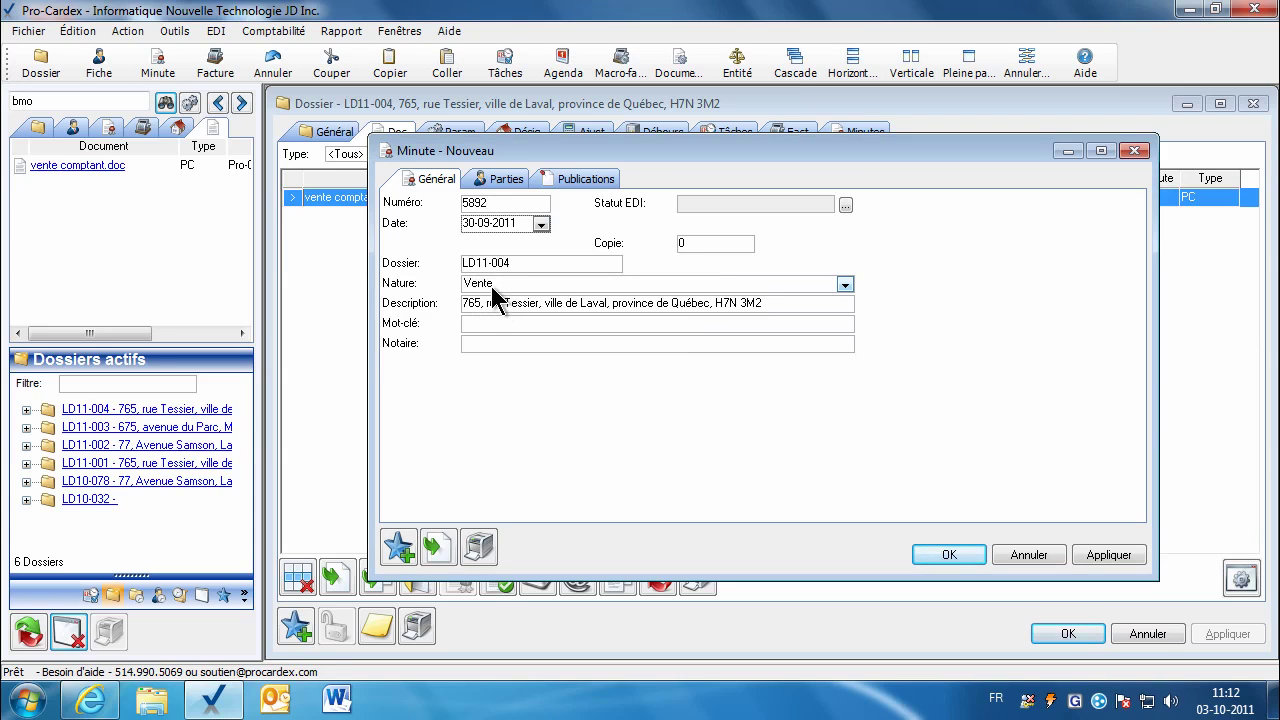
{"action": "left_click", "coordinate": [495, 180]}
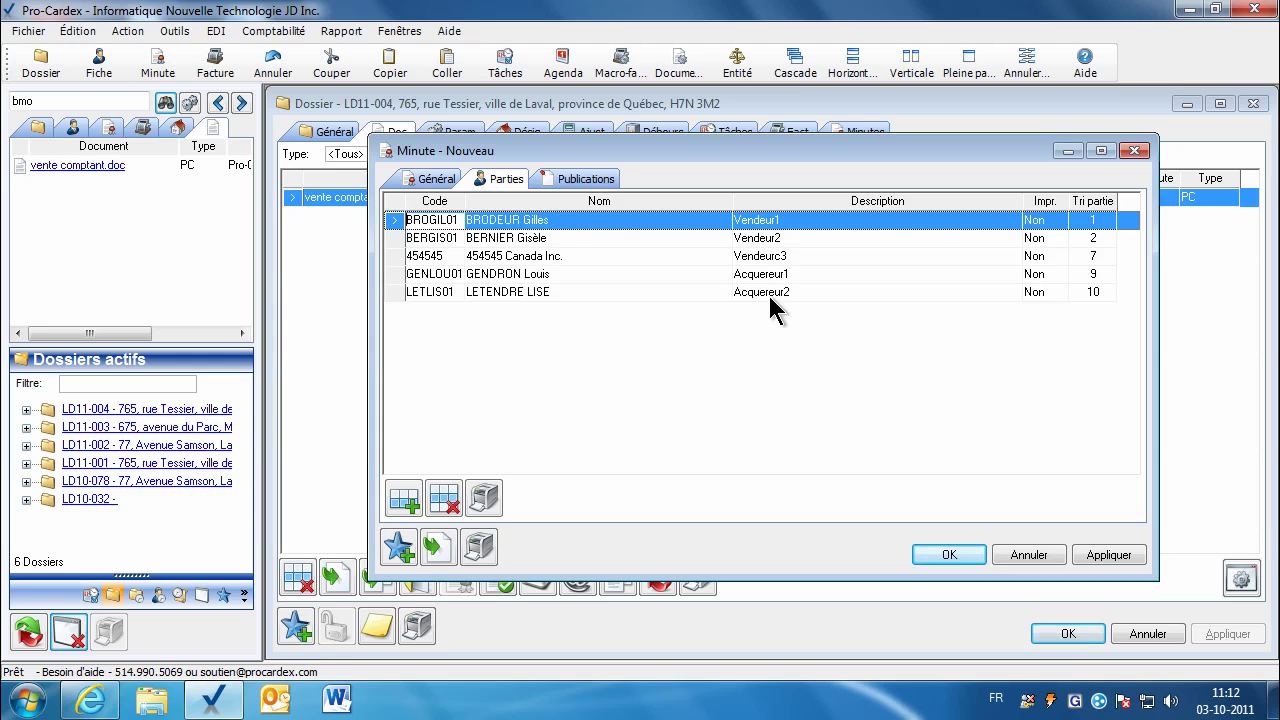
{"action": "left_click", "coordinate": [432, 180]}
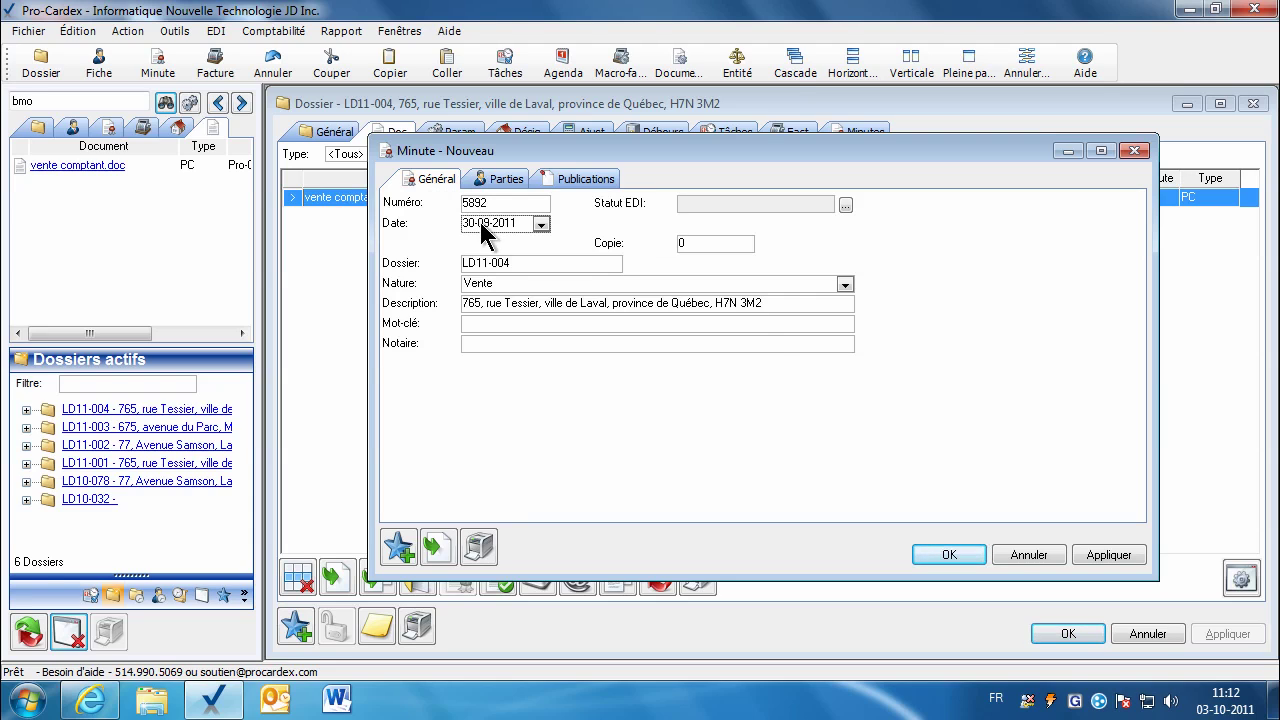
{"action": "left_click", "coordinate": [940, 553]}
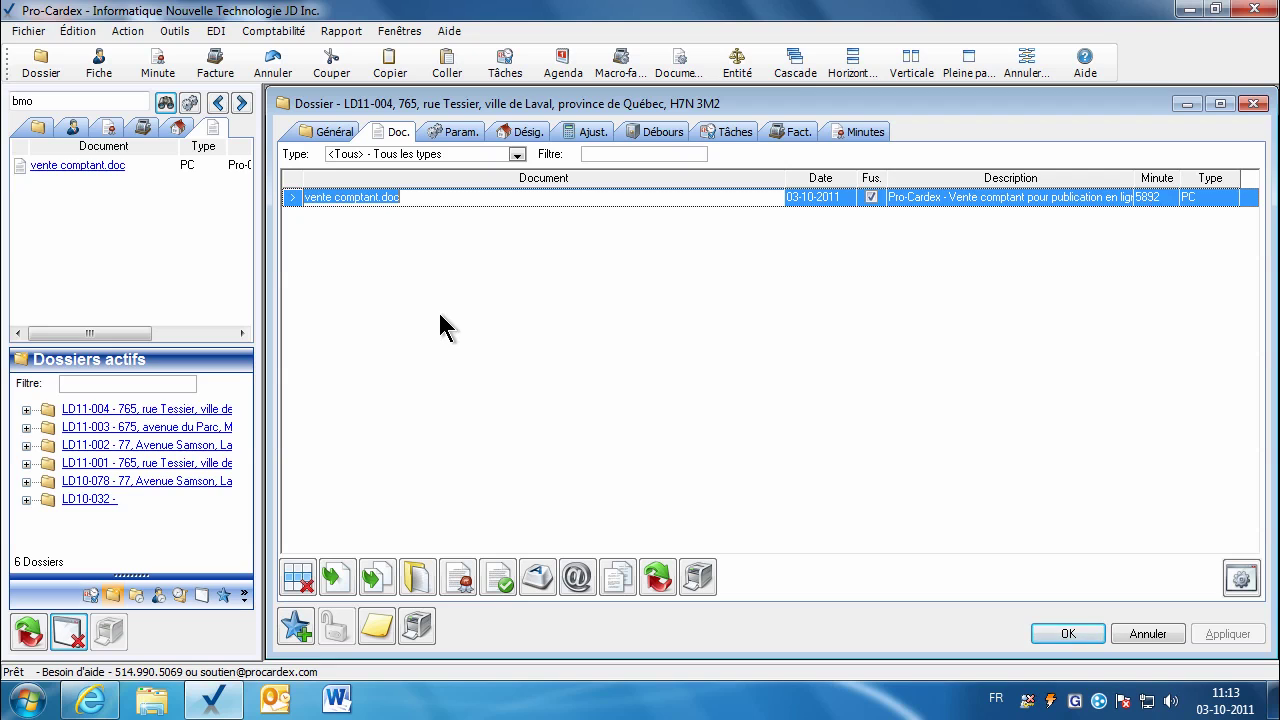
Step: Merge minute 5892's data into vente comptant.doc with Fusion de la minute and reopen the deed
{"action": "left_click", "coordinate": [417, 577]}
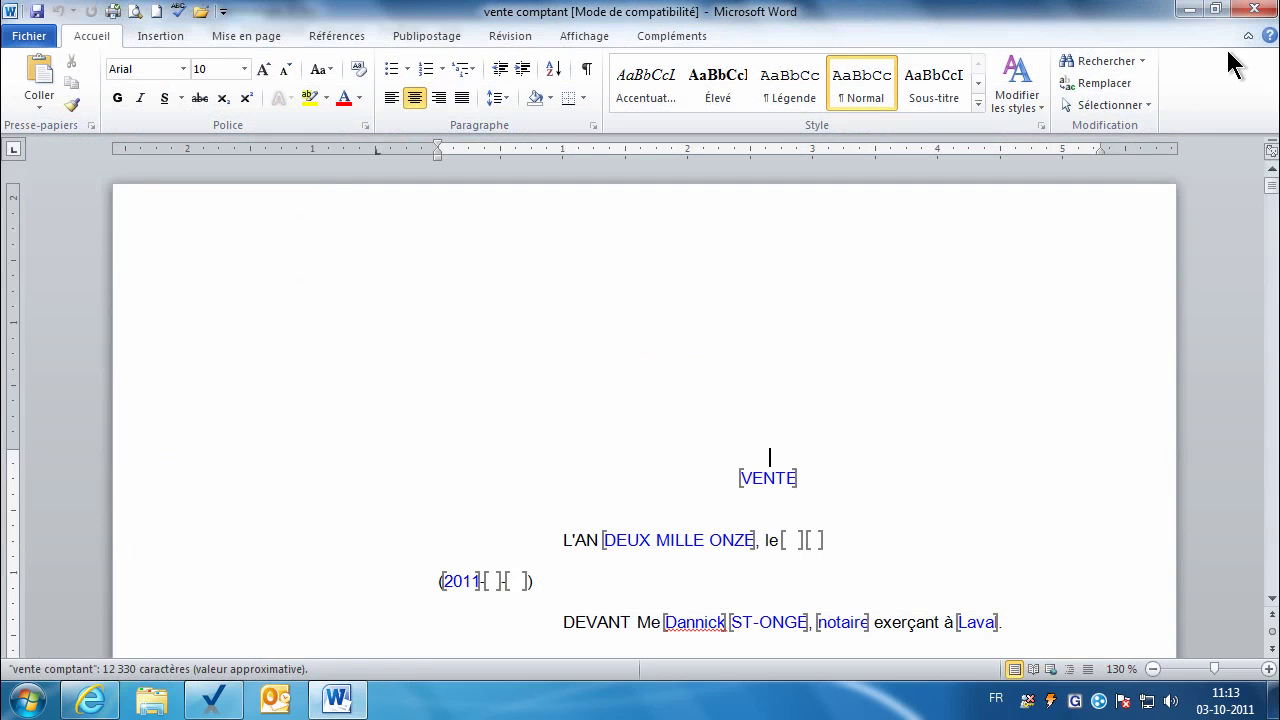
{"action": "left_click", "coordinate": [1253, 10]}
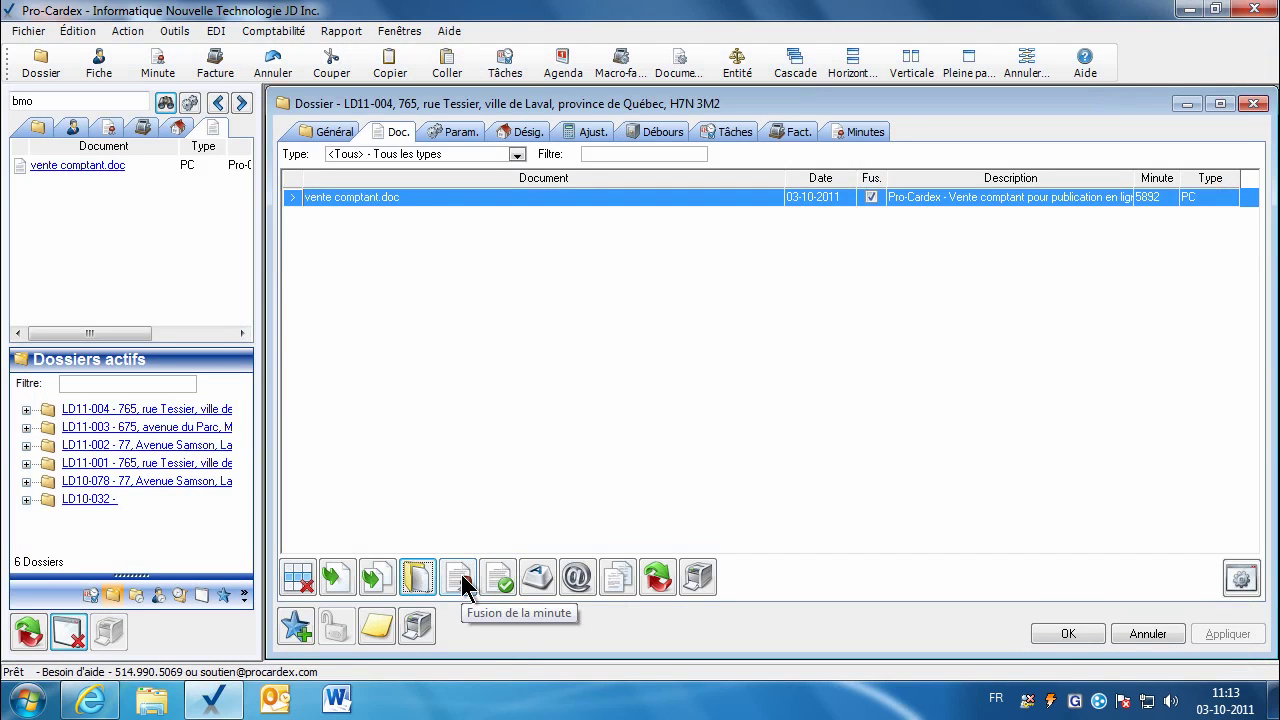
{"action": "left_click", "coordinate": [462, 580]}
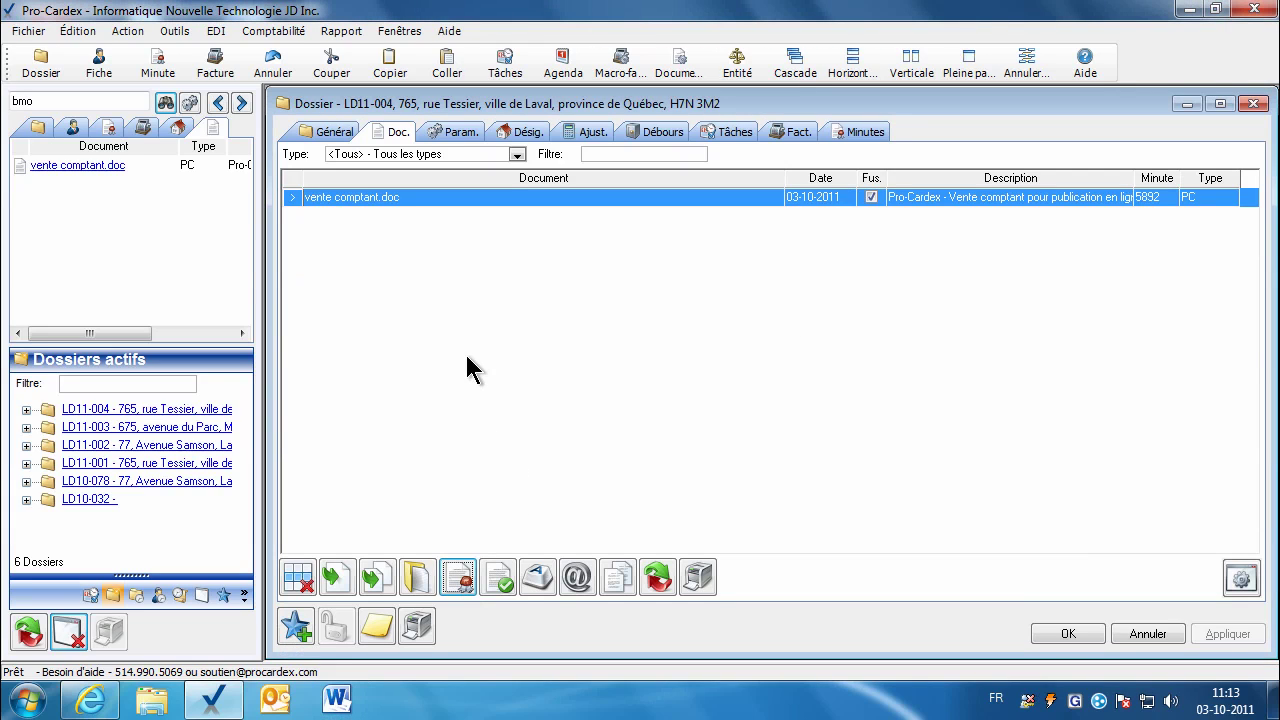
{"action": "left_click", "coordinate": [417, 580]}
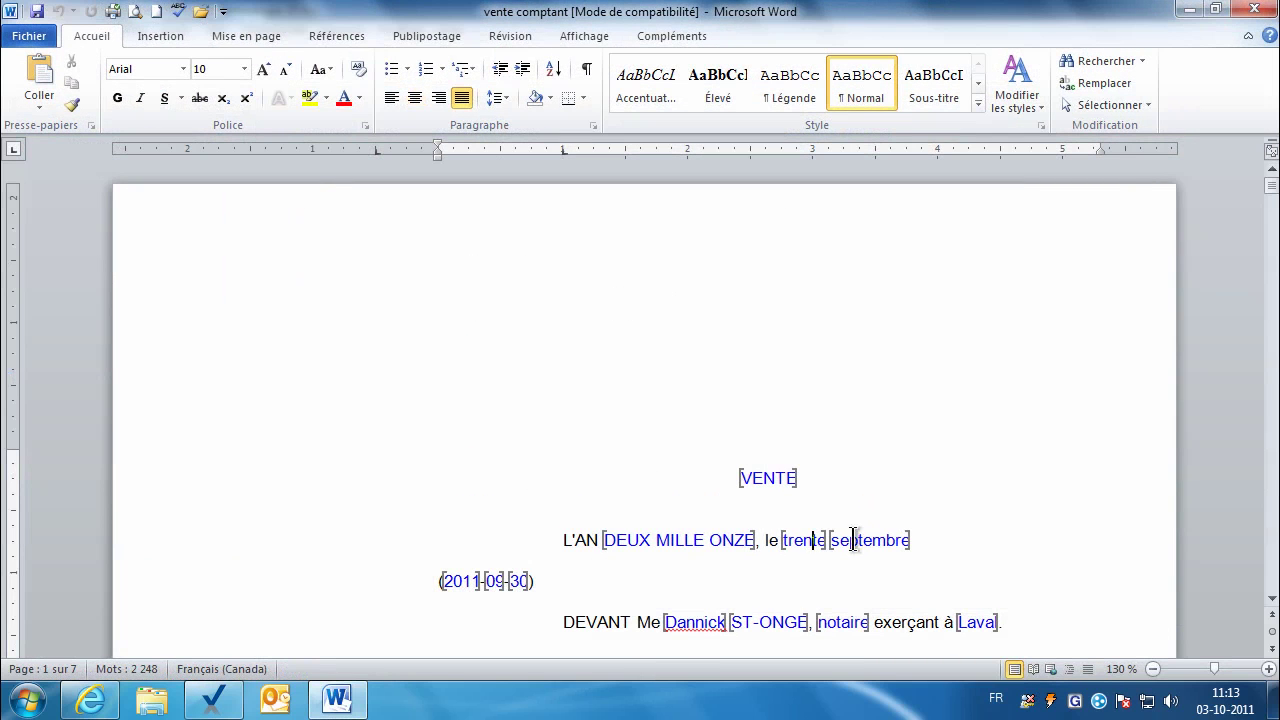
Step: Join CINQ MILLE HUIT CENT QUATRE-VINGT-DOUZE and (5892) onto the 'sous le numéro' line as one paragraph
{"action": "left_click_drag", "start_coordinate": [1272, 193], "coordinate": [1266, 549]}
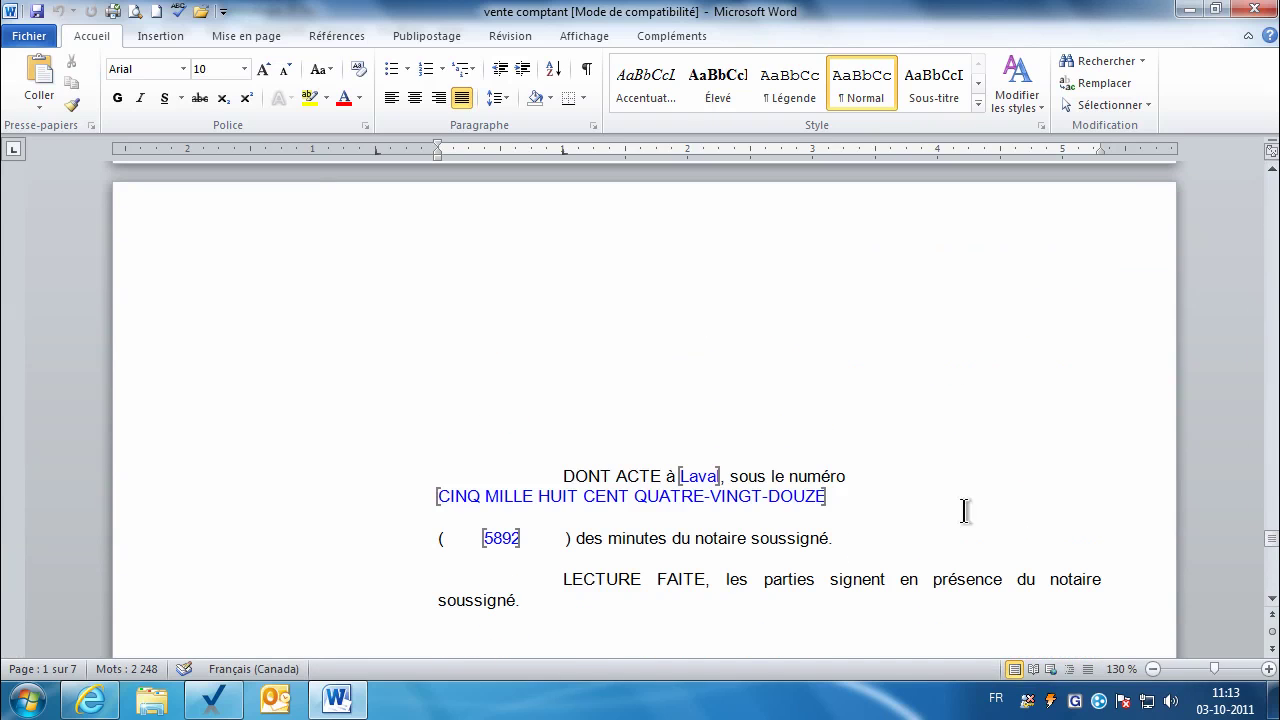
{"action": "left_click", "coordinate": [908, 478]}
{"action": "key", "text": "Delete"}
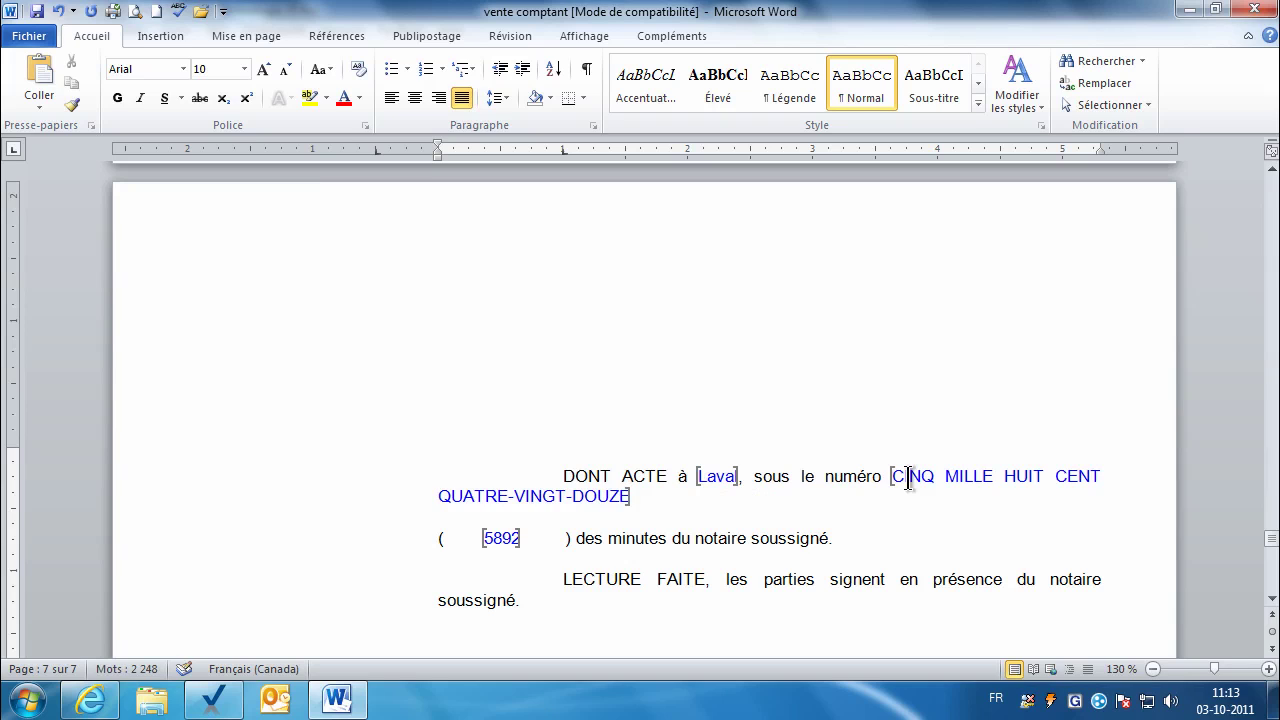
{"action": "key", "text": "Delete"}
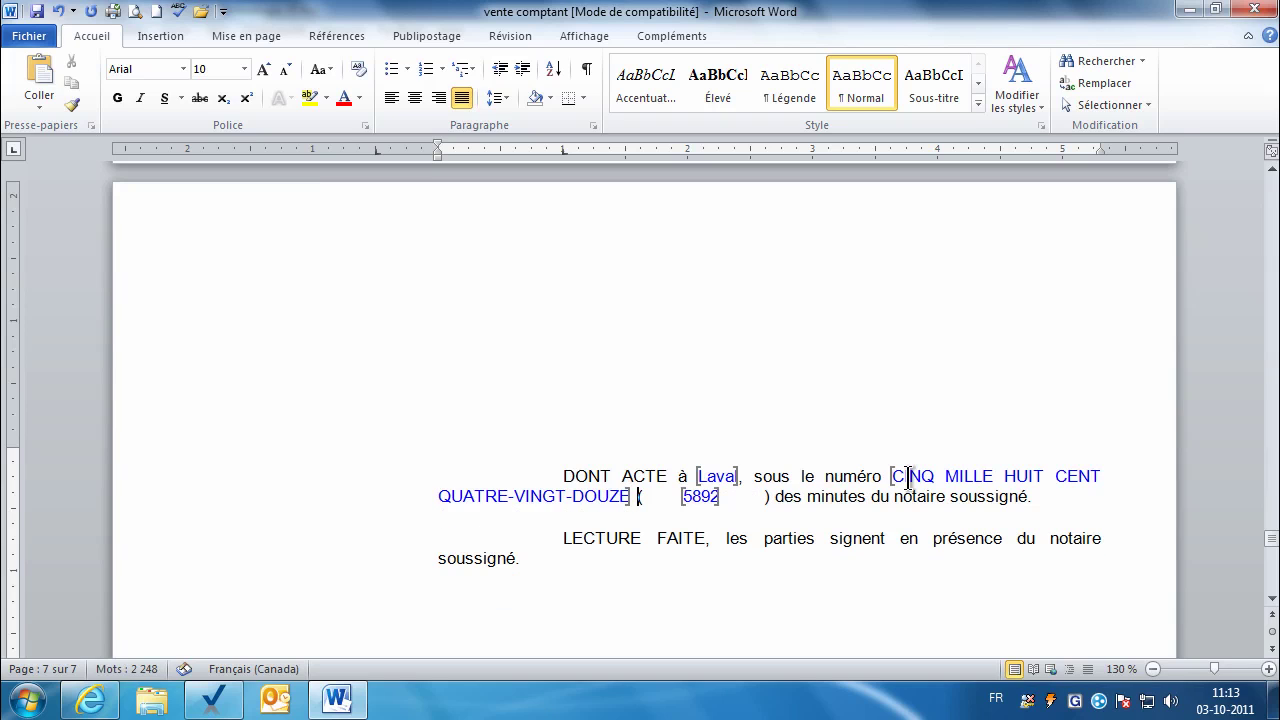
{"action": "key", "text": "Right"}
{"action": "key", "text": "Delete"}
{"action": "key", "text": "Delete"}
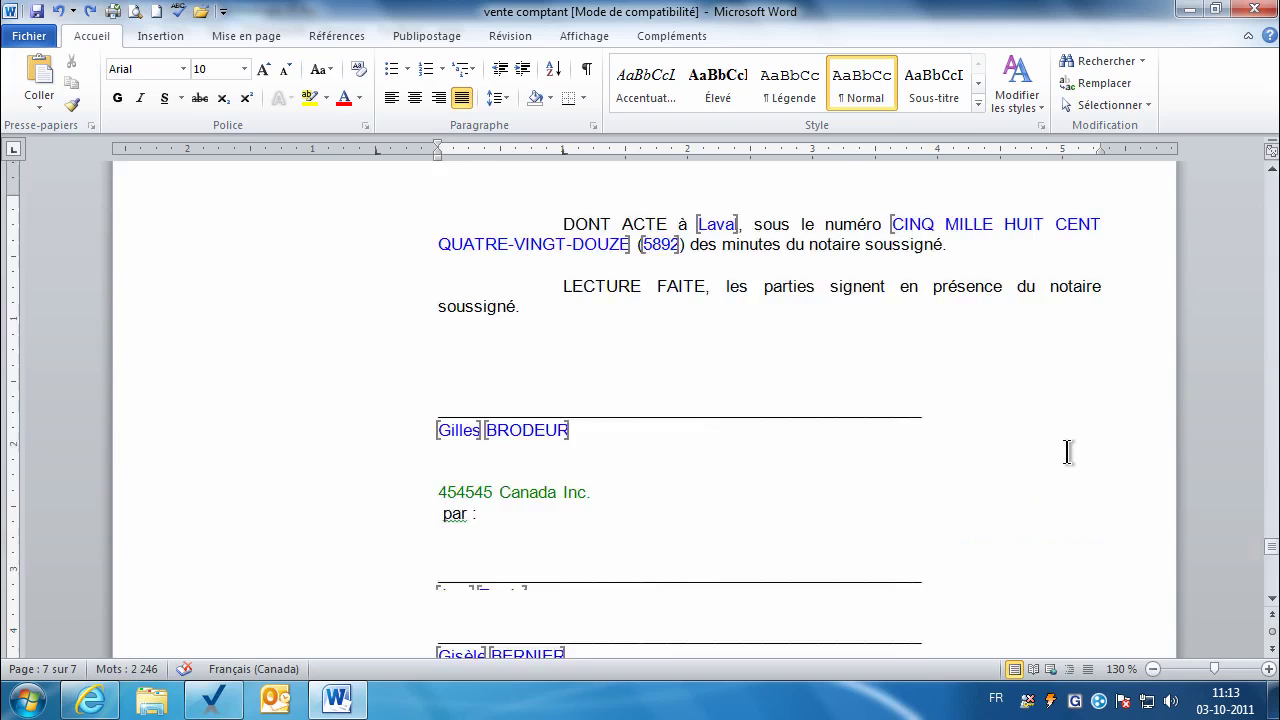
Step: Check the COPIE CONFORME closing at the end of the deed and close Word
{"action": "scroll", "coordinate": [1069, 451], "scroll_direction": "down", "scroll_amount": 10}
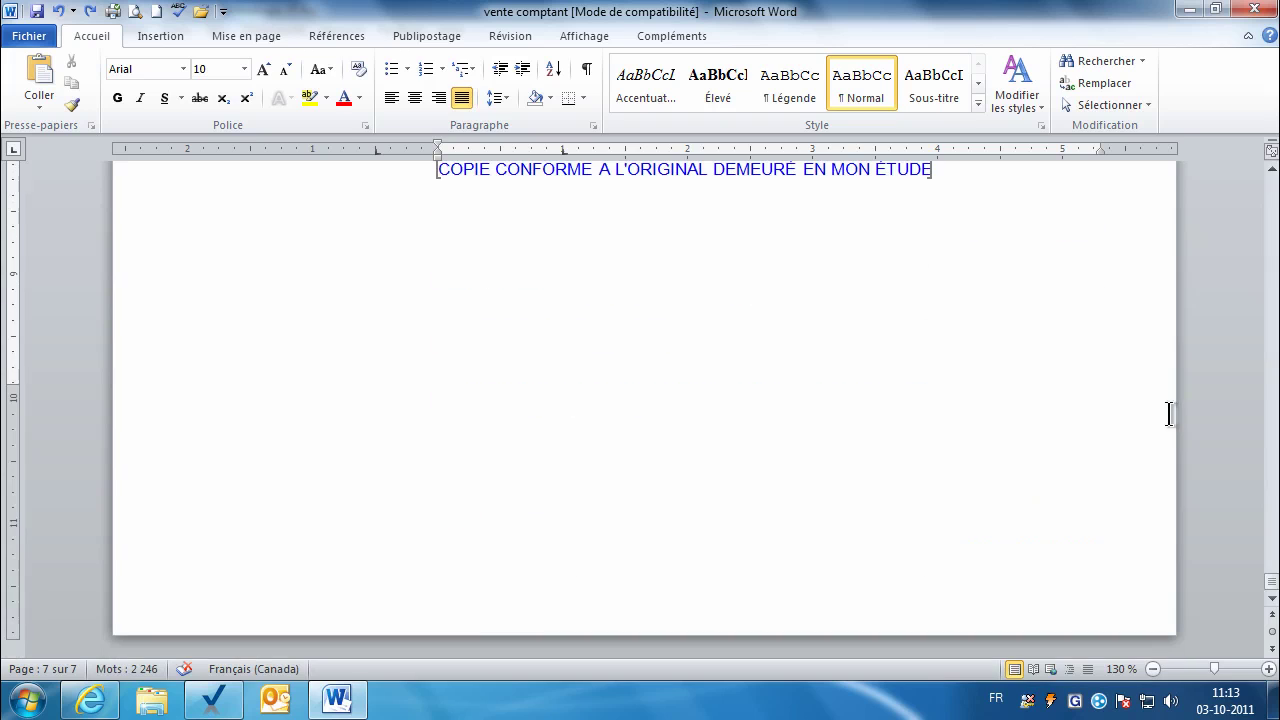
{"action": "left_click", "coordinate": [1271, 170]}
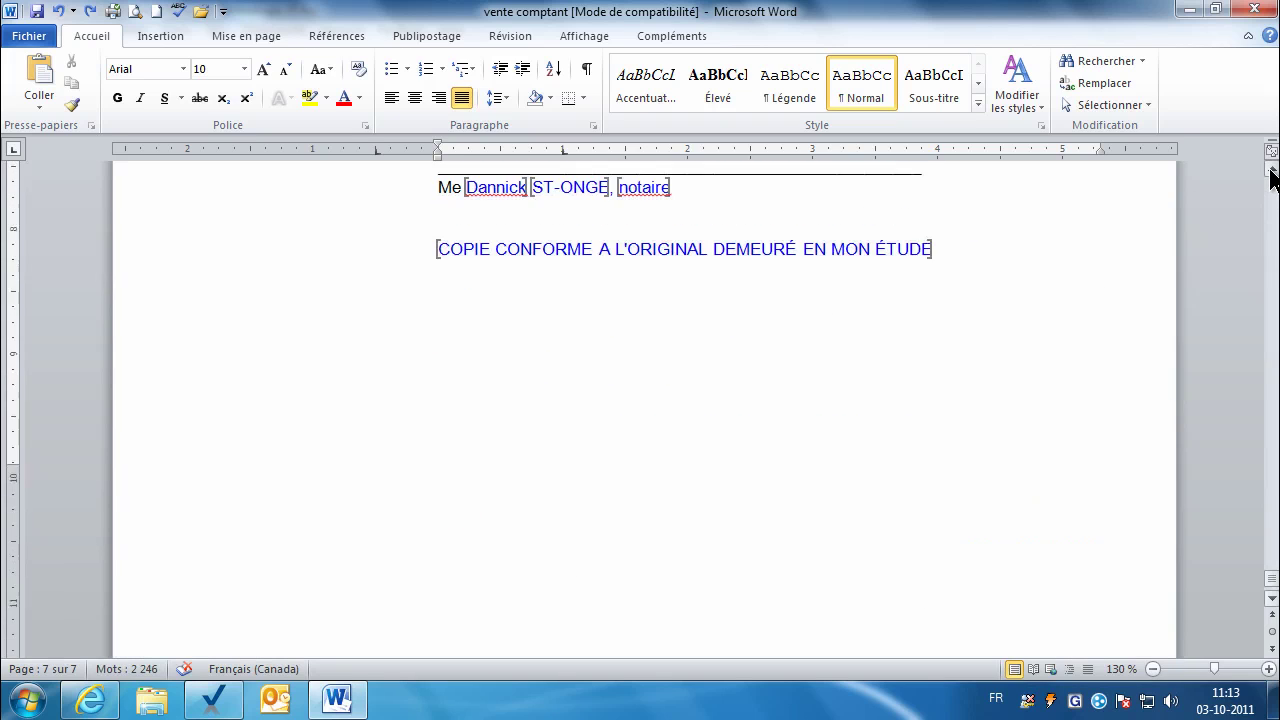
{"action": "left_click", "coordinate": [1271, 170]}
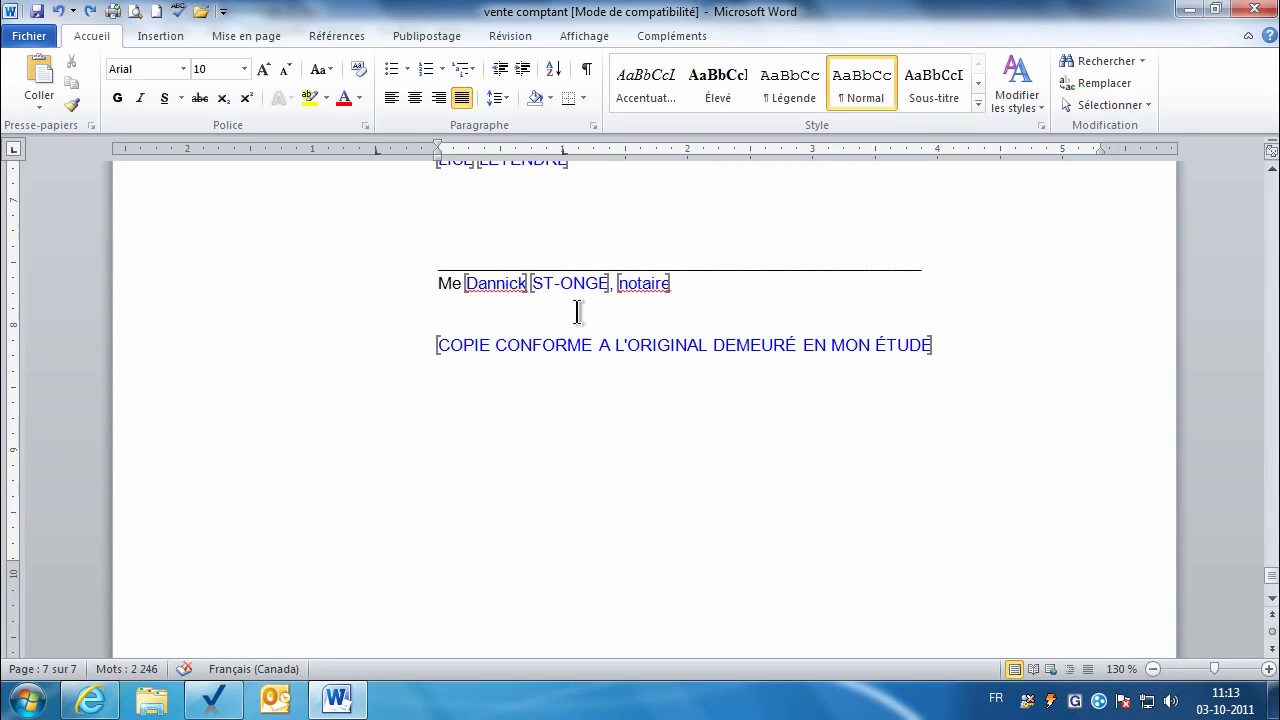
{"action": "left_click", "coordinate": [532, 345]}
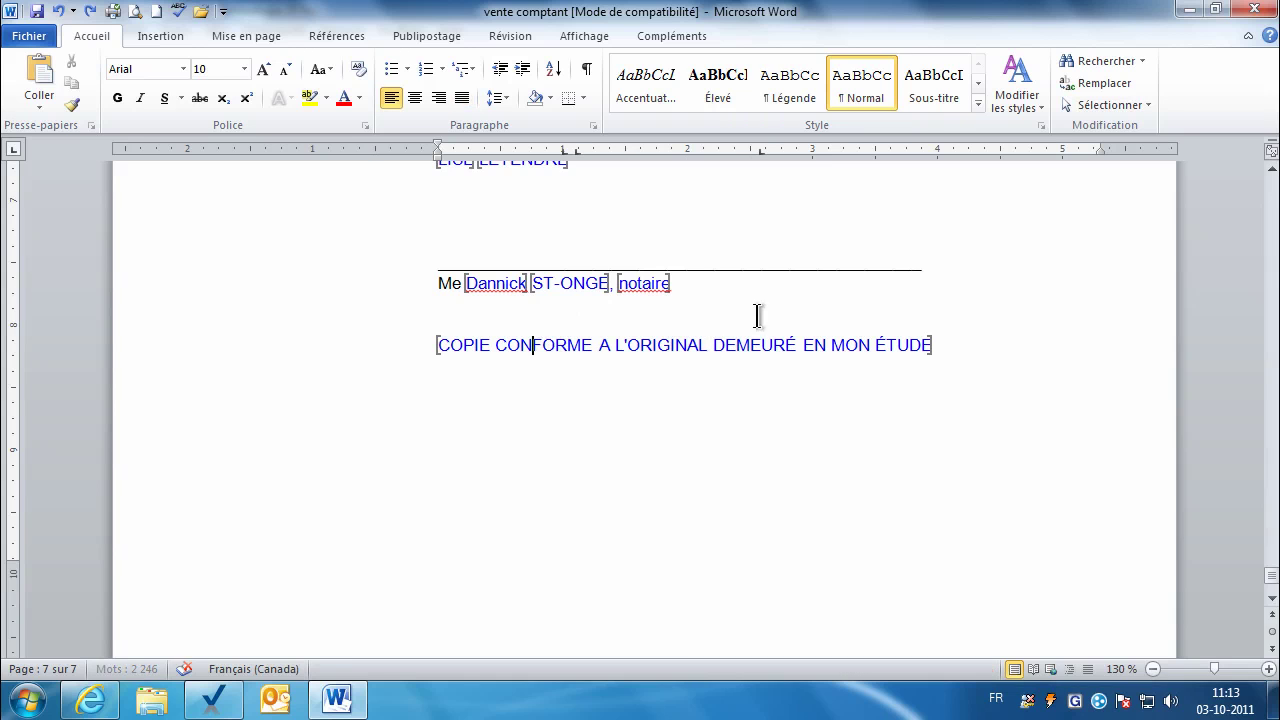
{"action": "left_click", "coordinate": [1257, 9]}
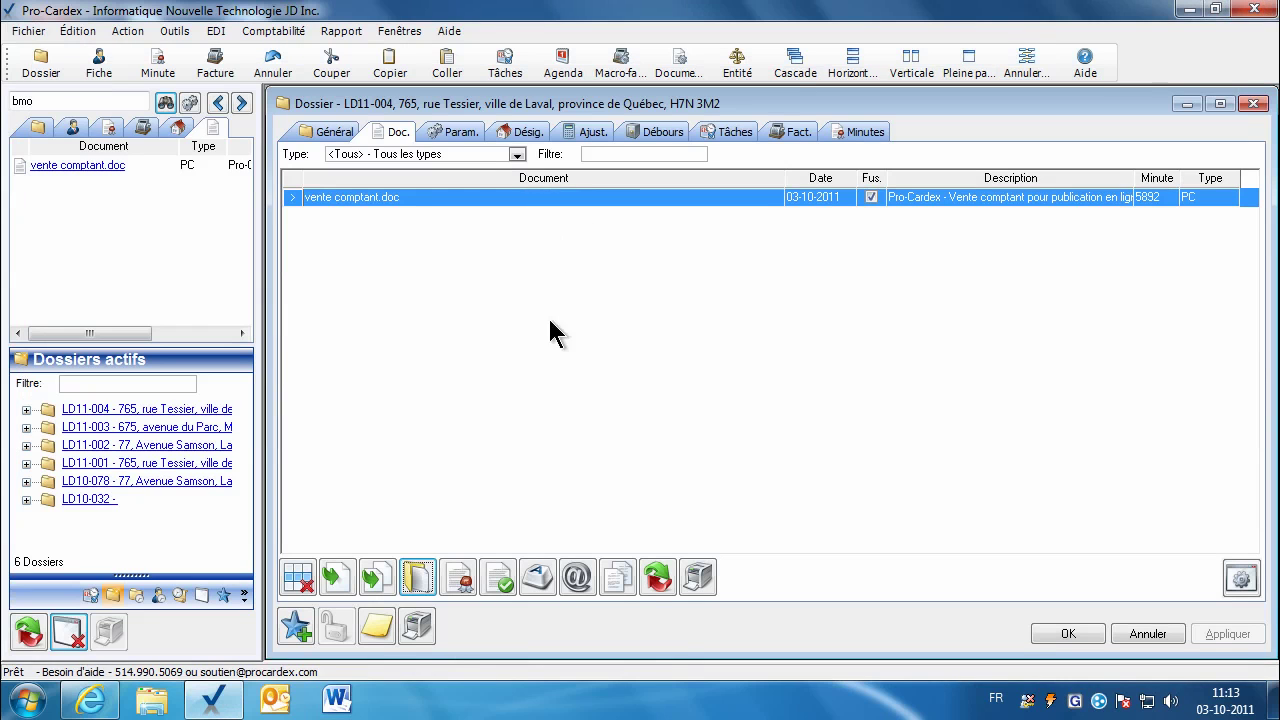
Step: Run Validation des signets on vente comptant.doc twice, each time confirming 'Validation du document OK'
{"action": "left_click", "coordinate": [500, 580]}
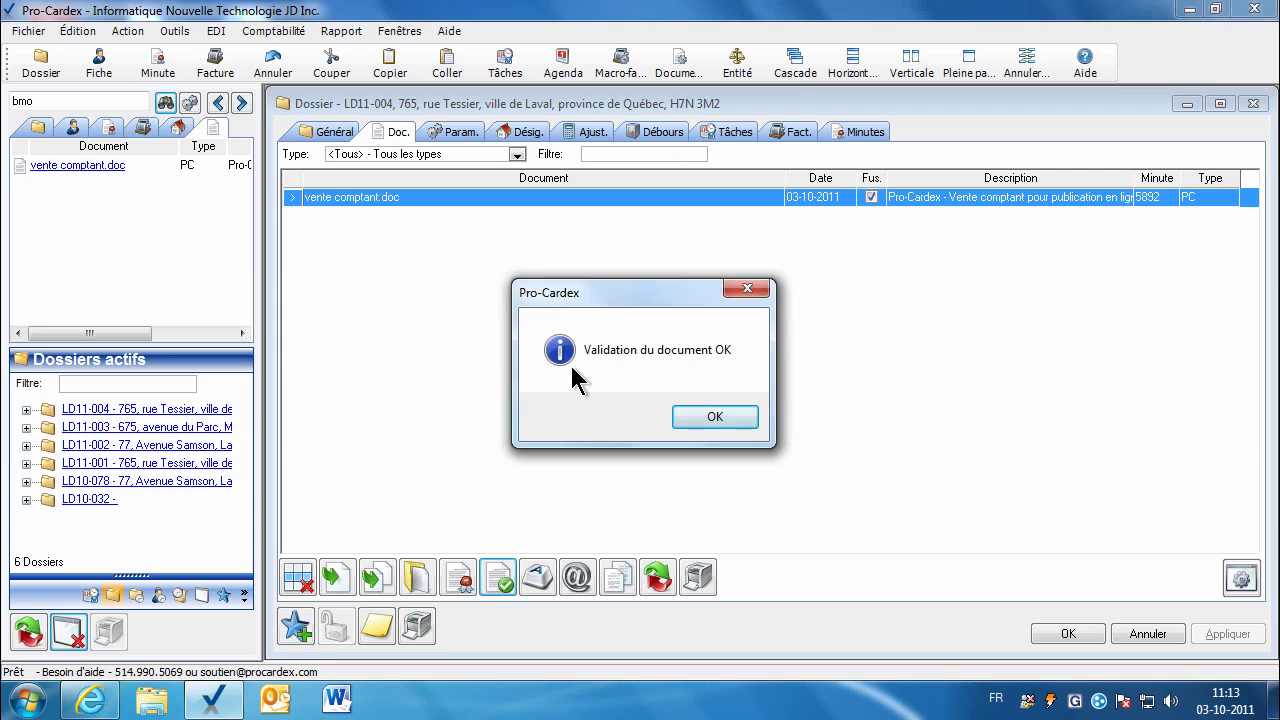
{"action": "left_click", "coordinate": [707, 420]}
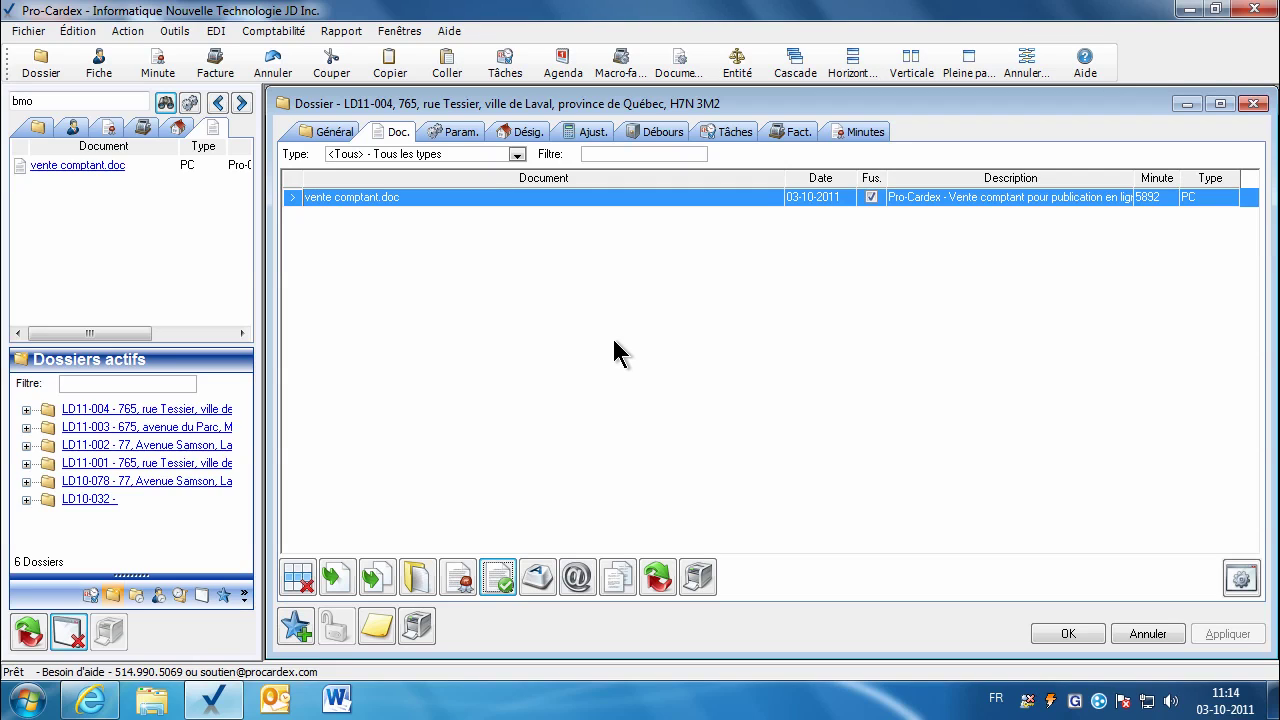
{"action": "left_click", "coordinate": [503, 585]}
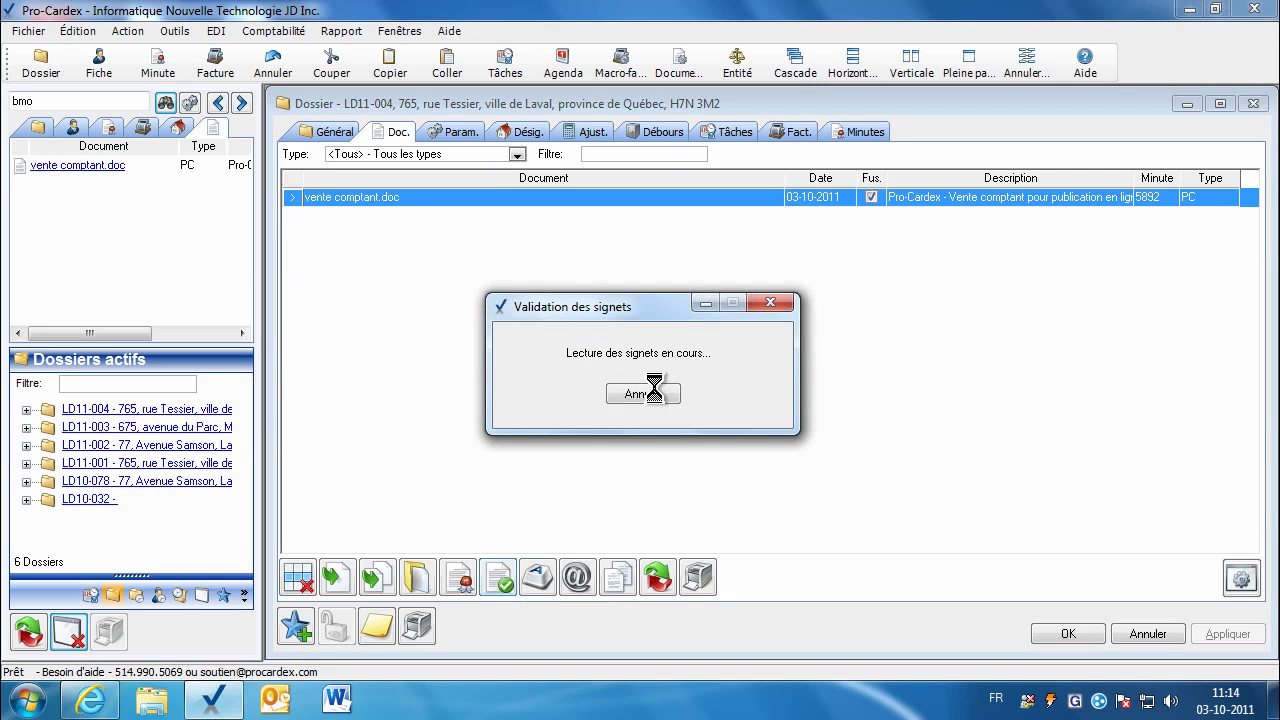
{"action": "left_click", "coordinate": [713, 420]}
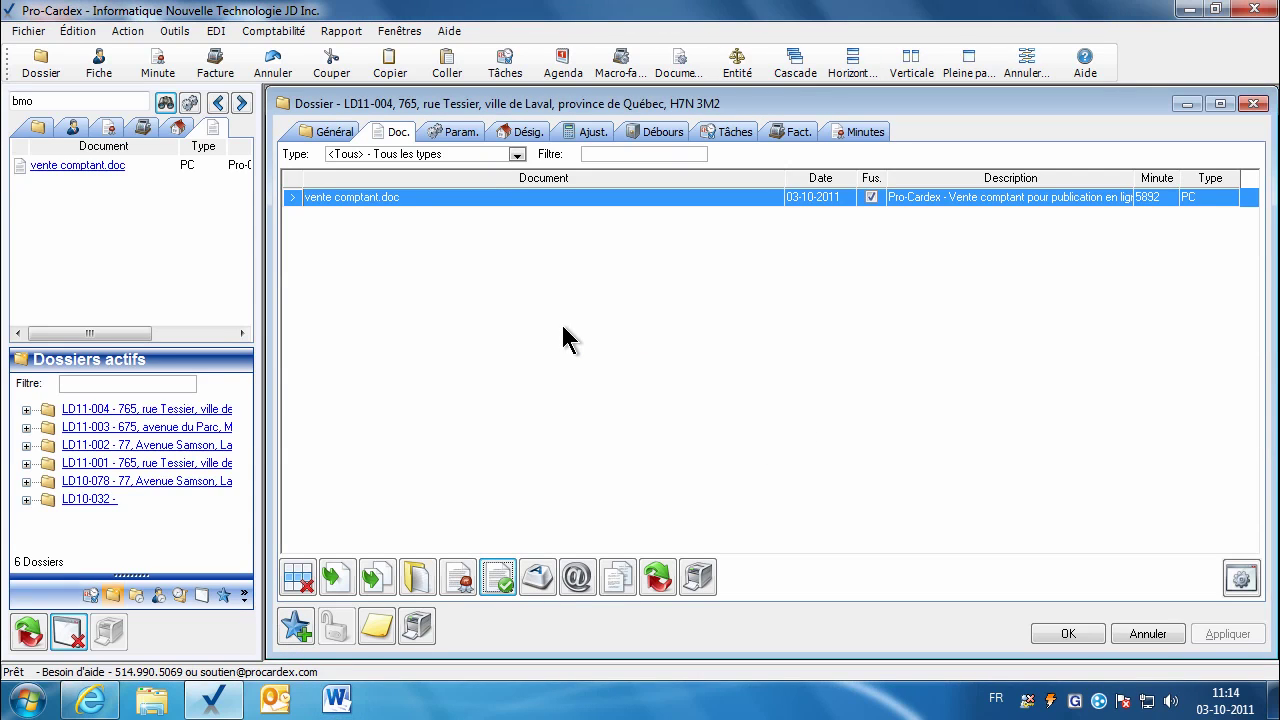
Step: Copy the deed's file shortcut and open the Desjardins dossier's Documents list under Caisses Populaires in Assyst Immobilier
{"action": "left_click", "coordinate": [534, 576]}
{"action": "key", "text": "alt+Tab"}
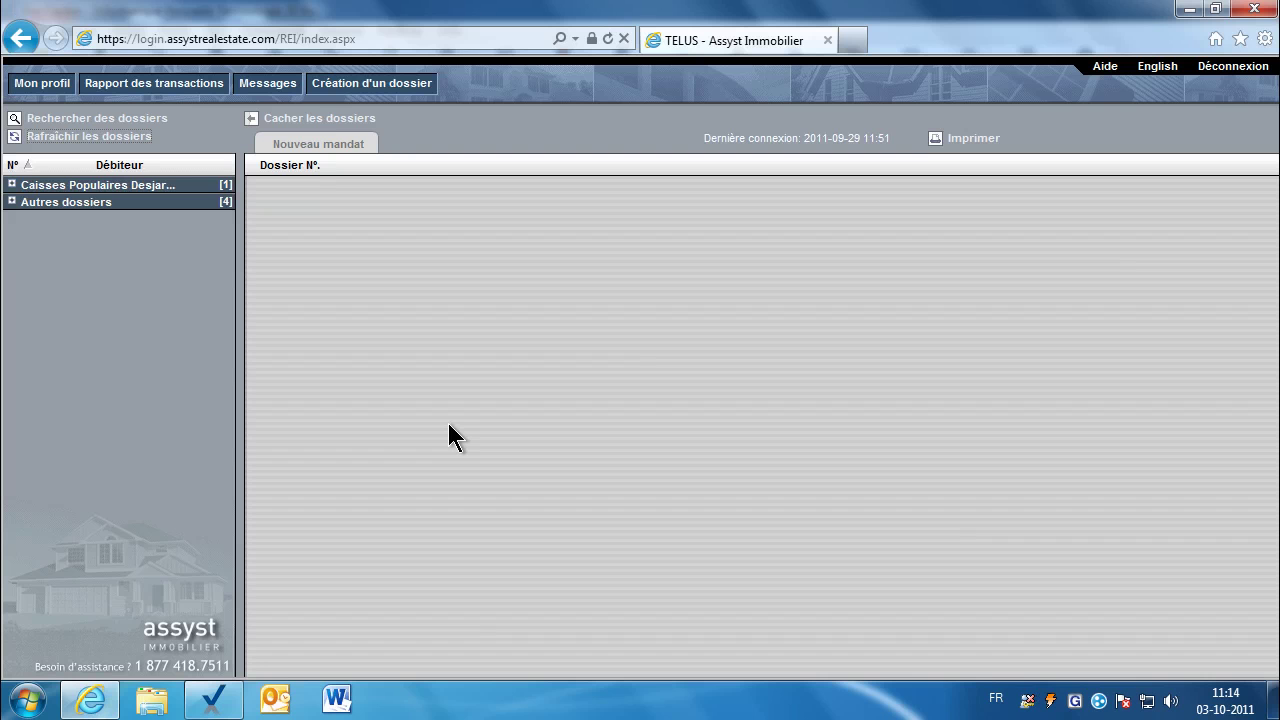
{"action": "left_click", "coordinate": [119, 190]}
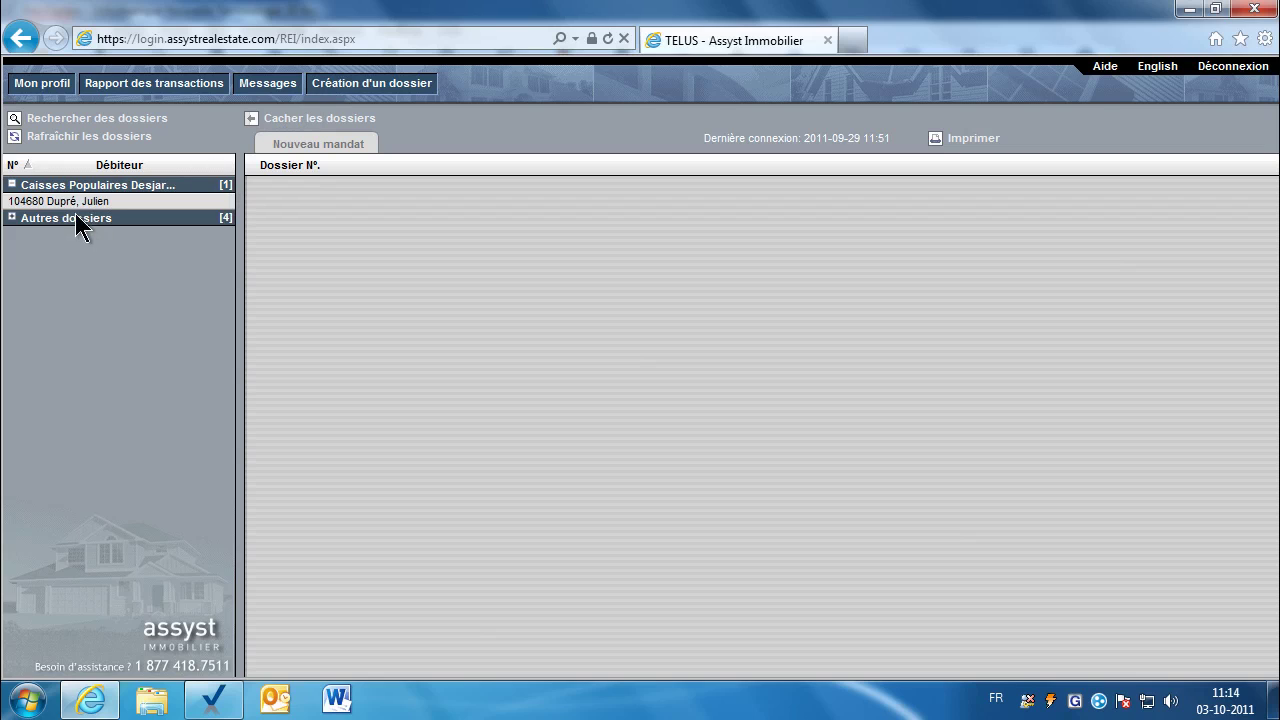
{"action": "left_click", "coordinate": [80, 202]}
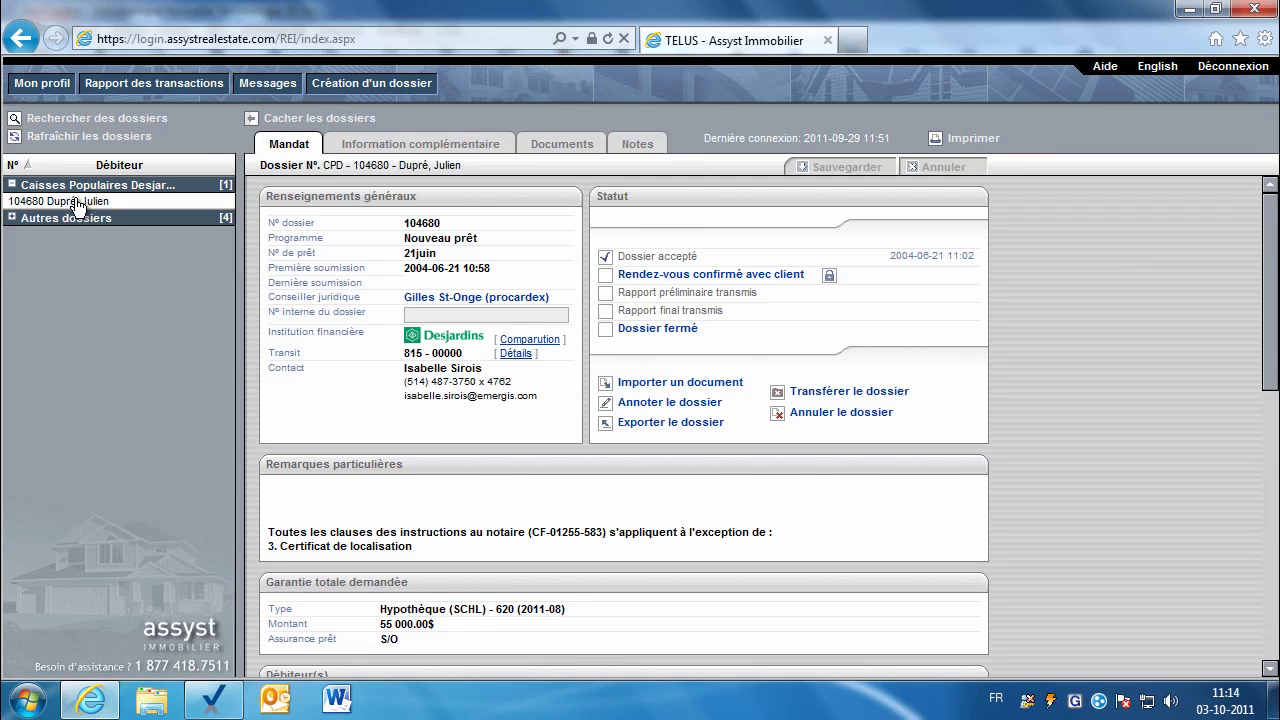
{"action": "left_click", "coordinate": [563, 146]}
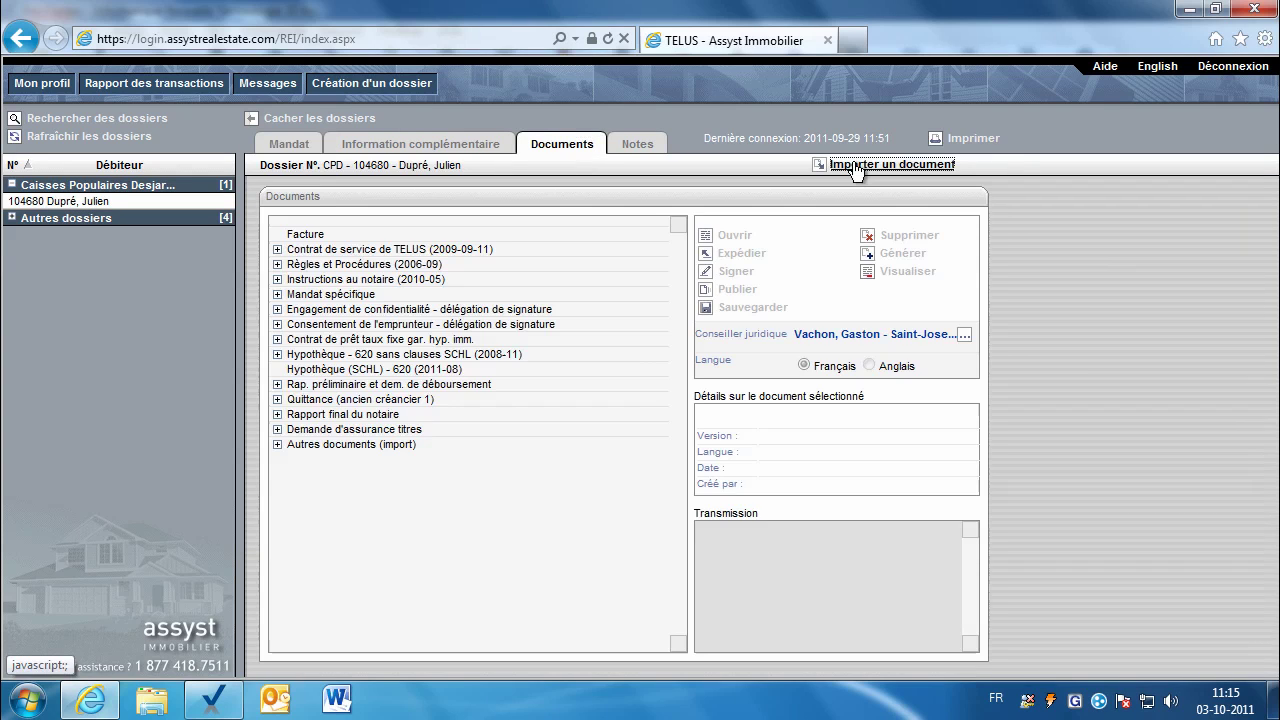
Step: Import the pasted deed path as vente comptant_v2.doc under Autres documents and open it read-only in Word
{"action": "left_click", "coordinate": [843, 167]}
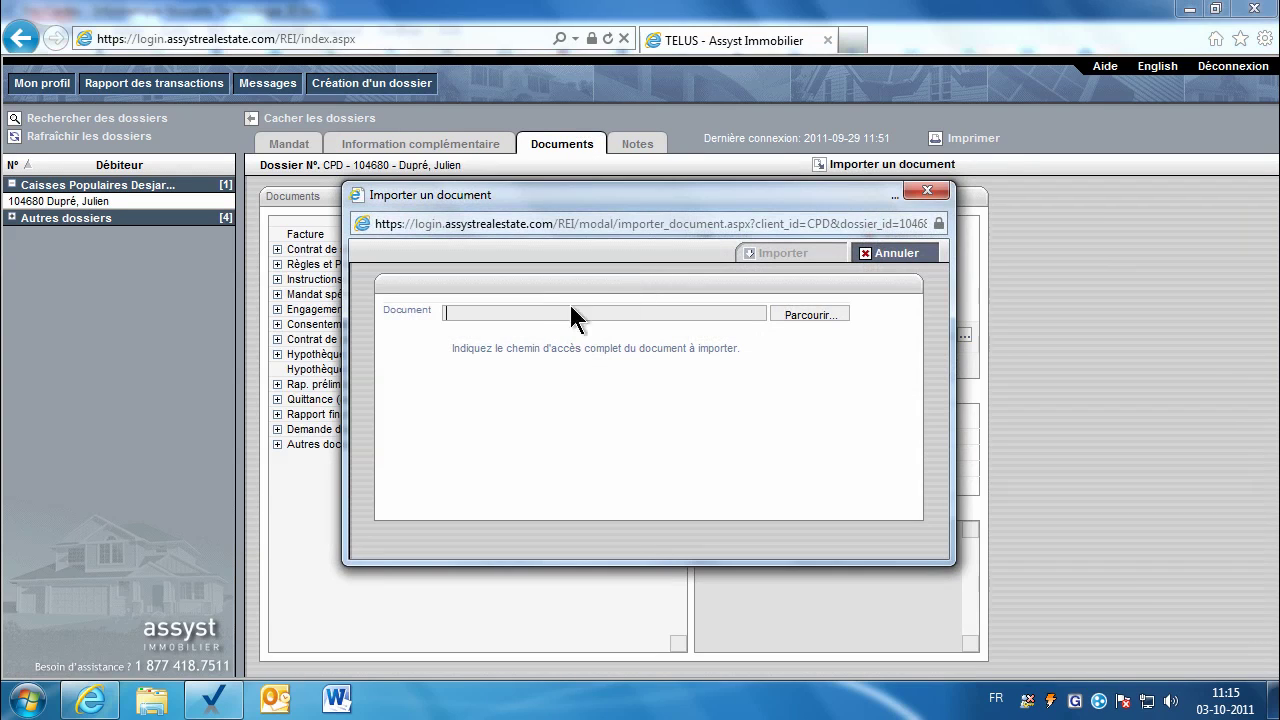
{"action": "right_click", "coordinate": [517, 314]}
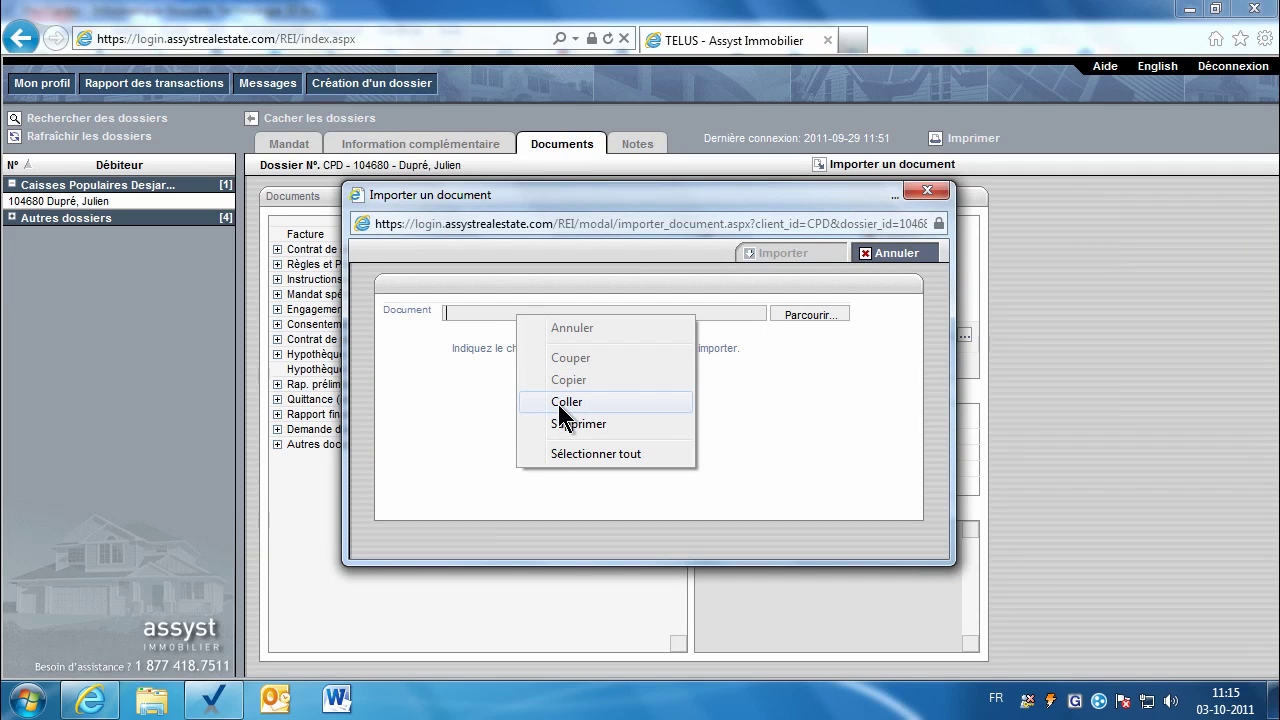
{"action": "left_click", "coordinate": [560, 403]}
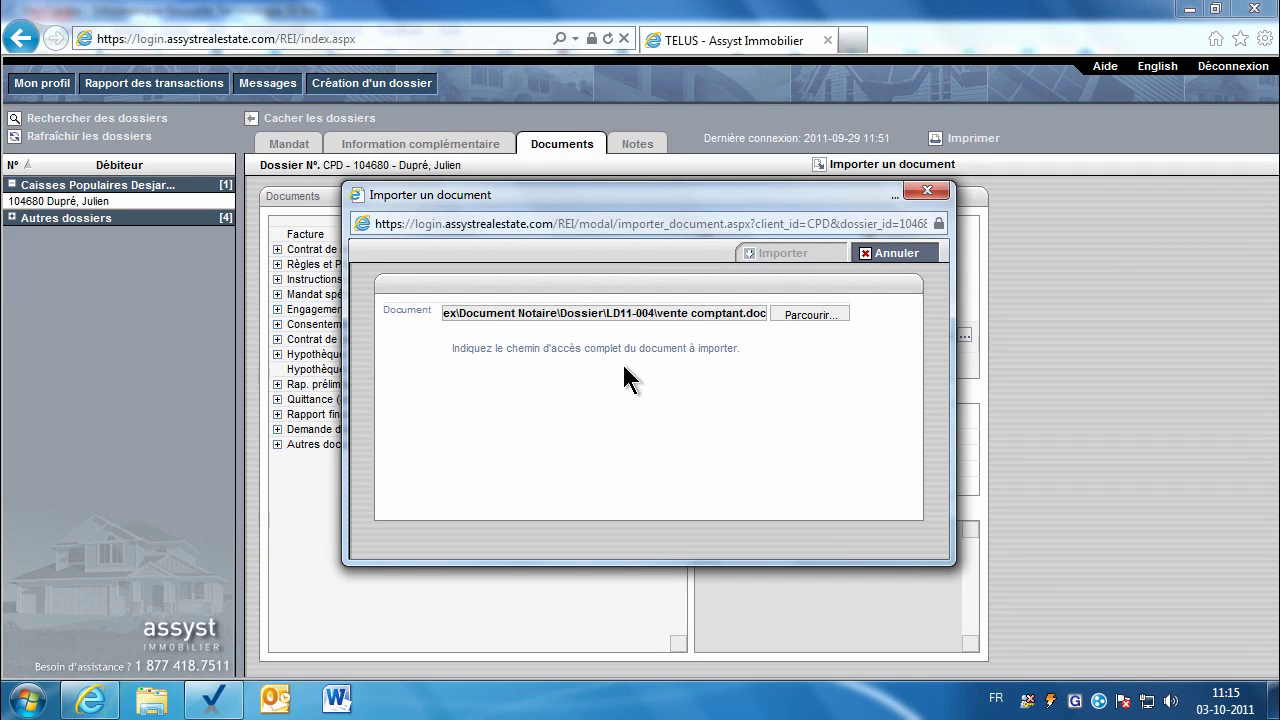
{"action": "left_click", "coordinate": [774, 256]}
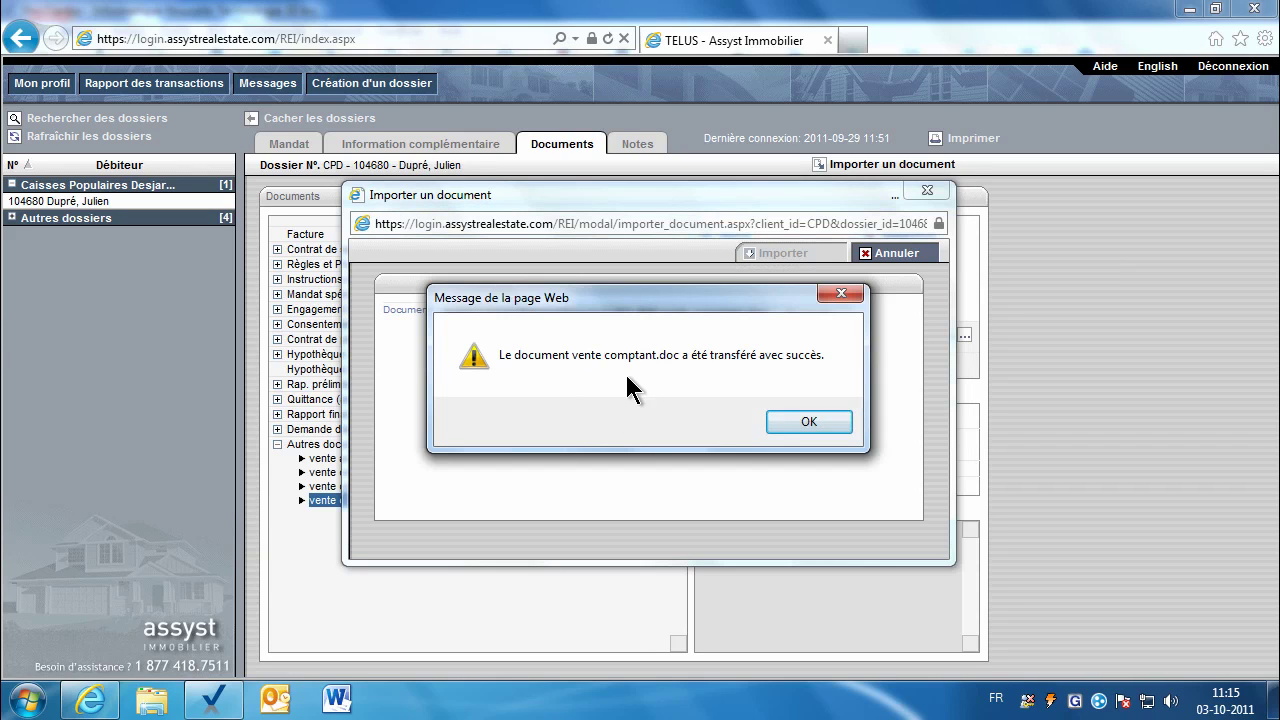
{"action": "left_click", "coordinate": [785, 420]}
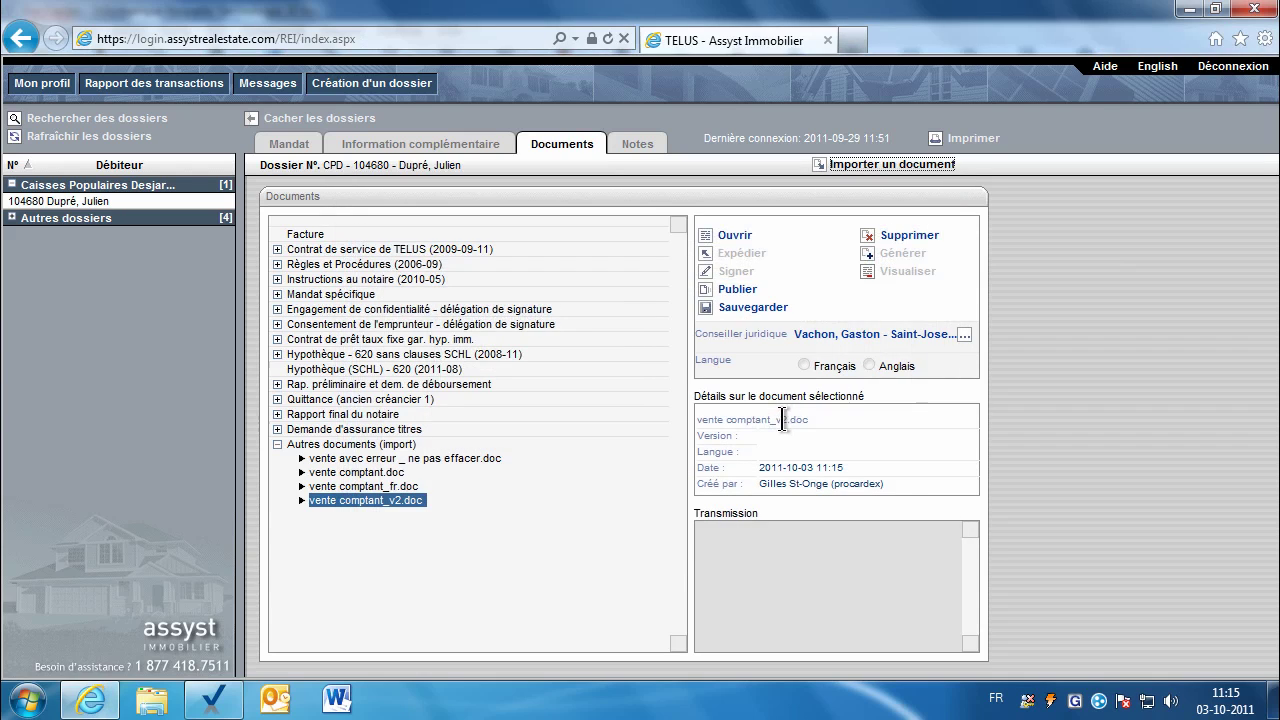
{"action": "left_click", "coordinate": [733, 240]}
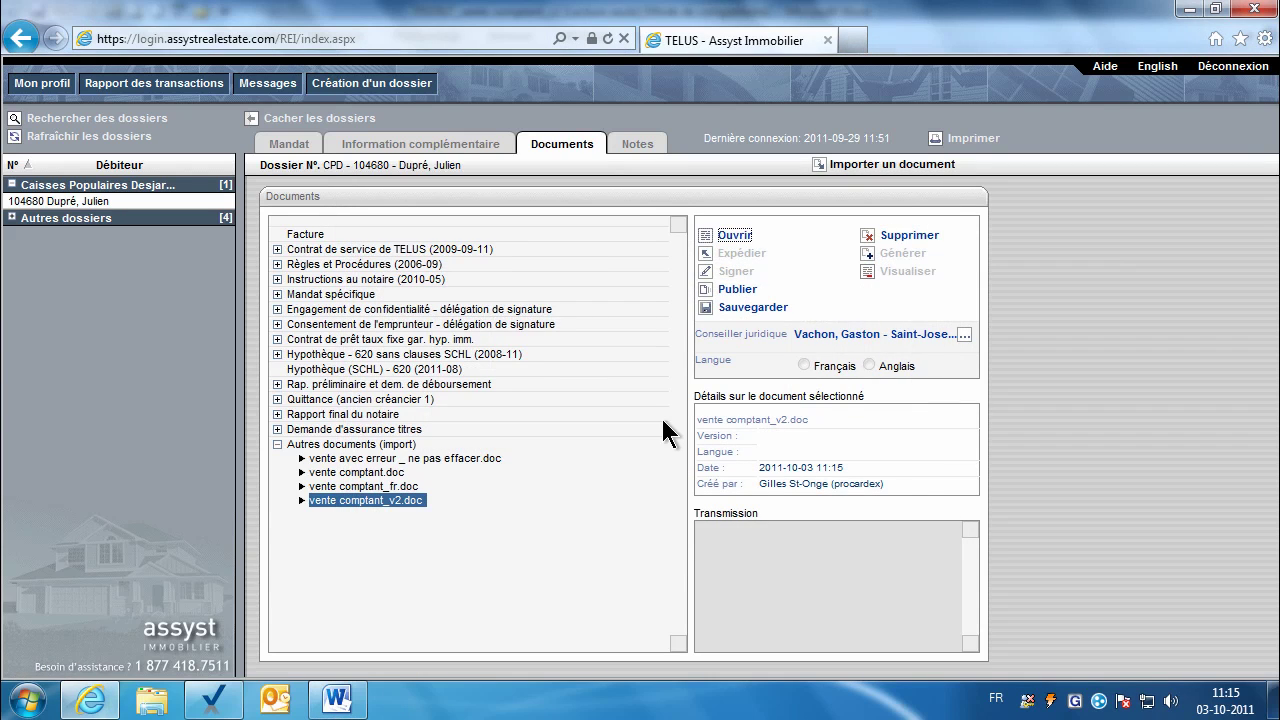
{"action": "left_click", "coordinate": [337, 700]}
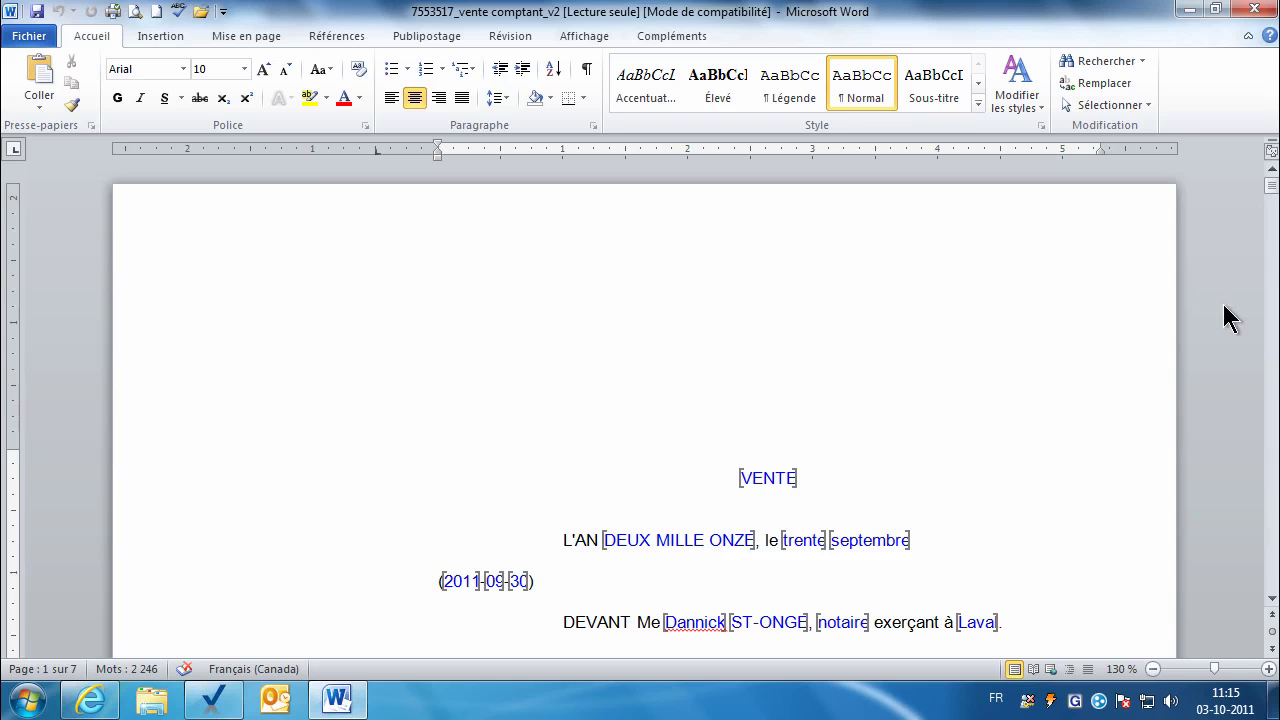
Step: Close Word, then start publishing the imported document and cancel the 4.56 publication payment form
{"action": "left_click", "coordinate": [1256, 10]}
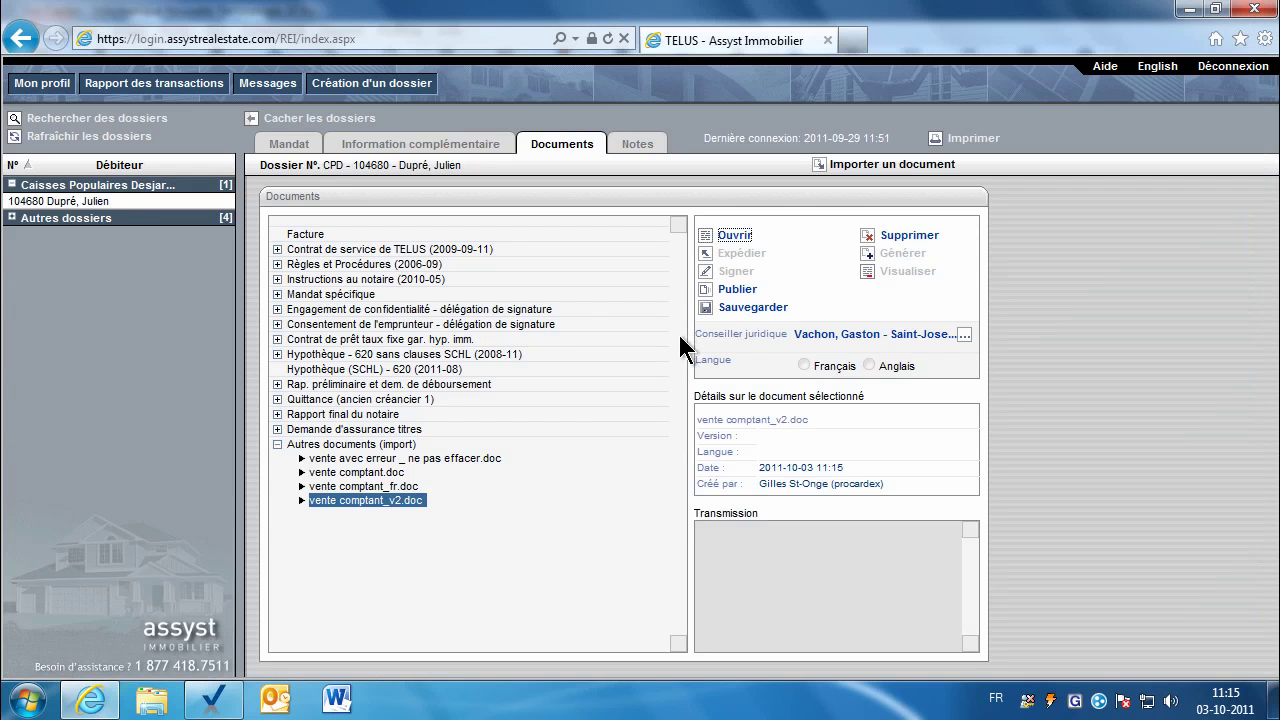
{"action": "left_click", "coordinate": [739, 293]}
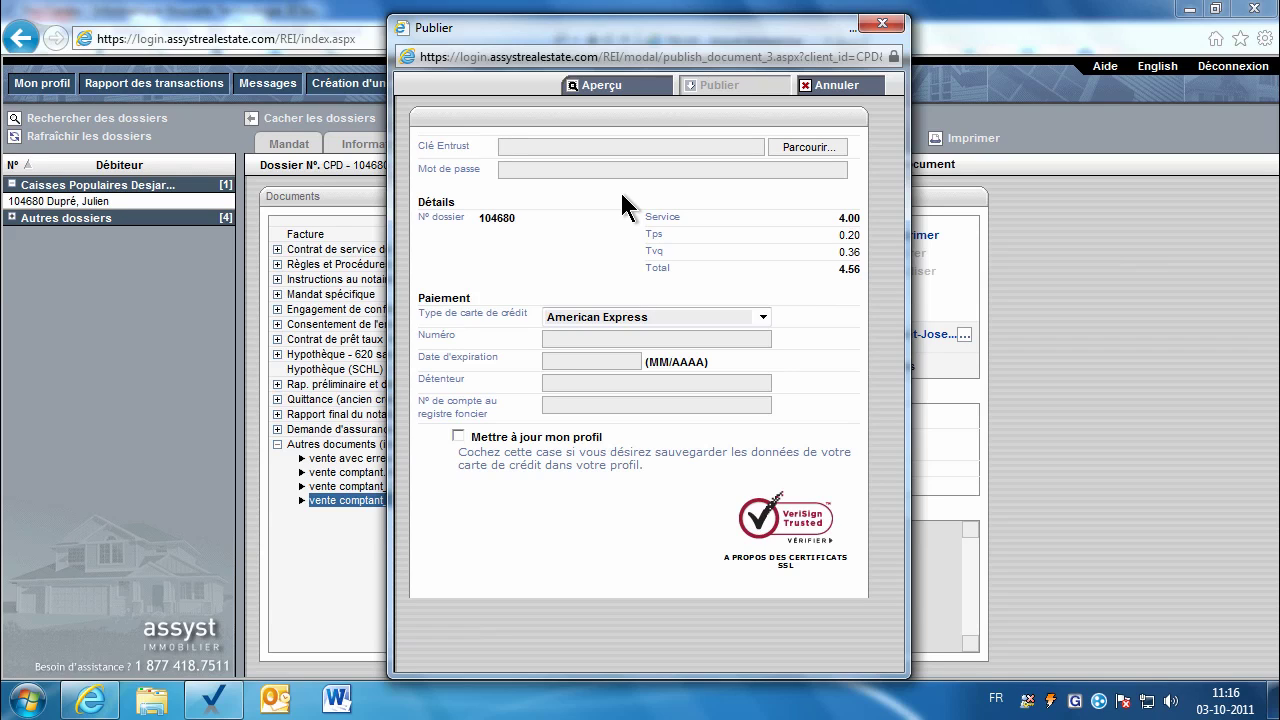
{"action": "left_click", "coordinate": [826, 90]}
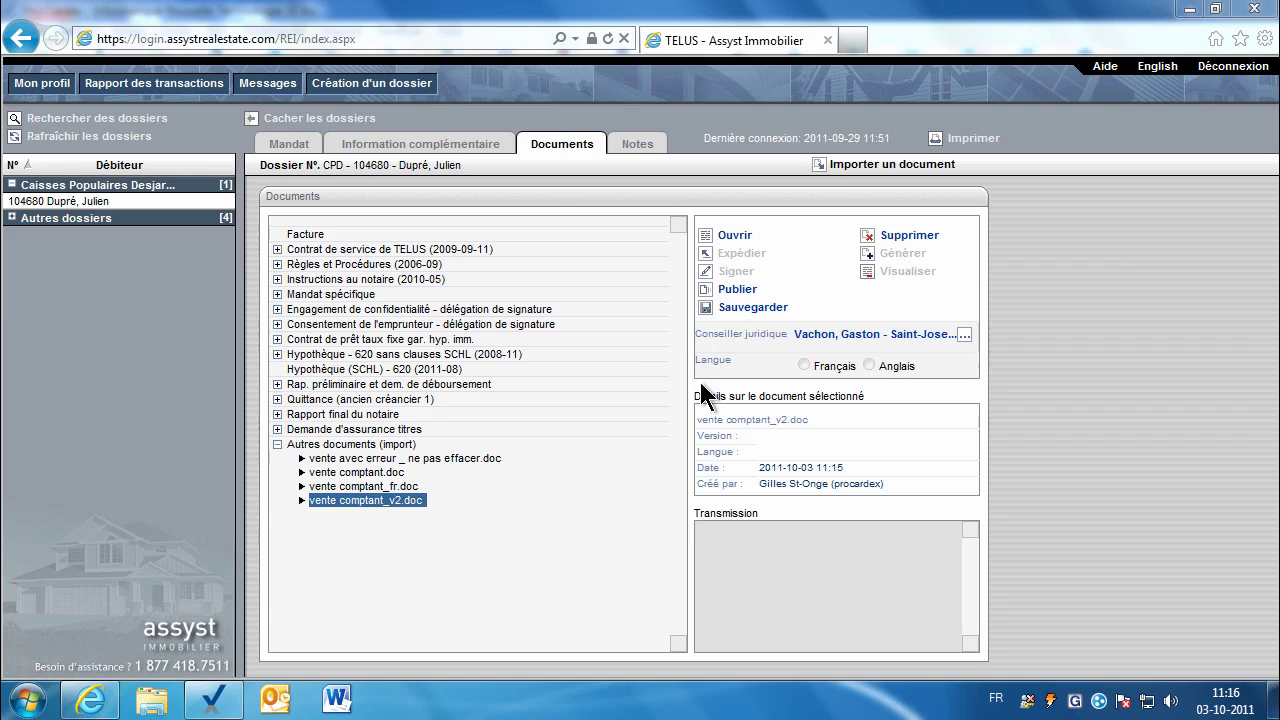
{"action": "left_click", "coordinate": [468, 460]}
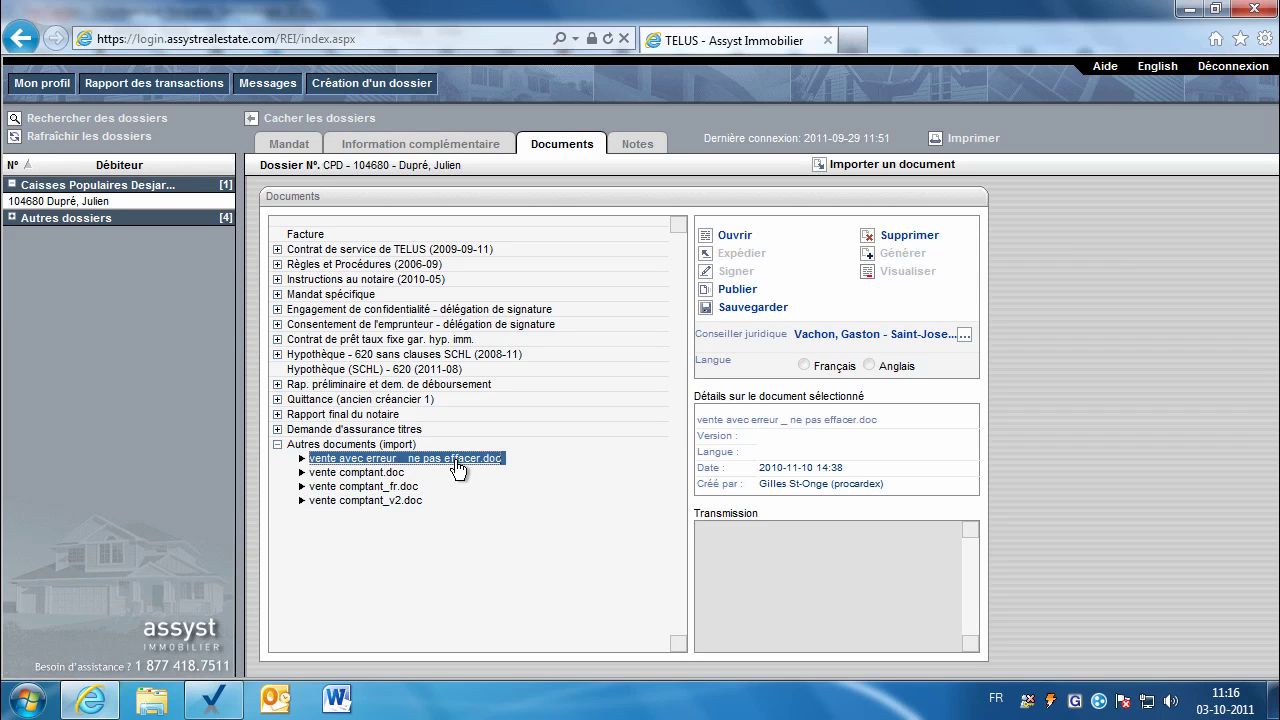
{"action": "left_click", "coordinate": [736, 290]}
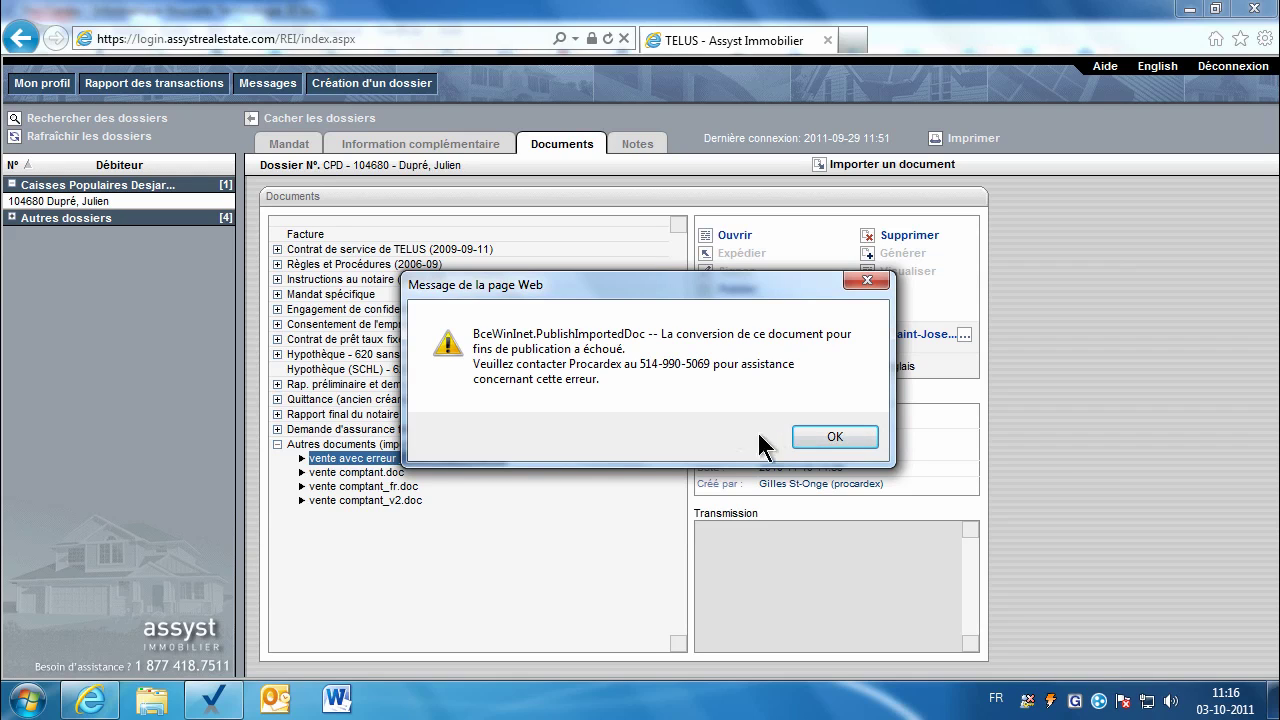
{"action": "left_click", "coordinate": [808, 440]}
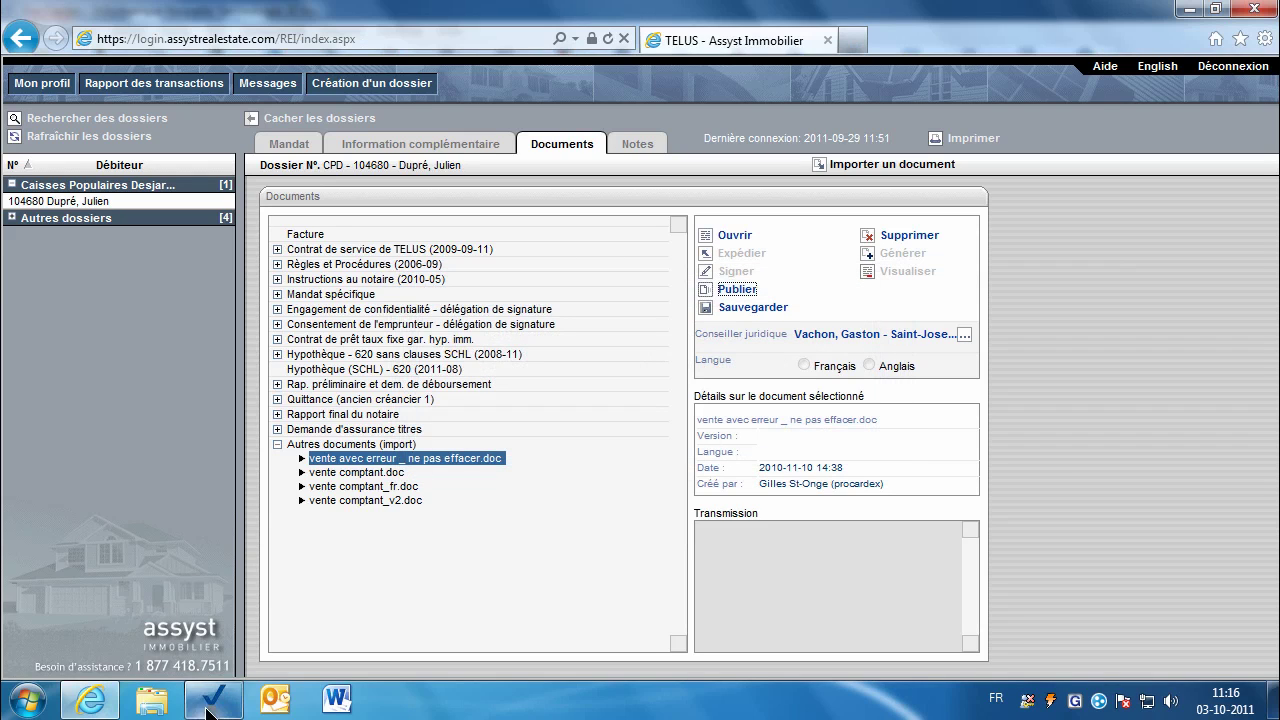
{"action": "left_click", "coordinate": [212, 700]}
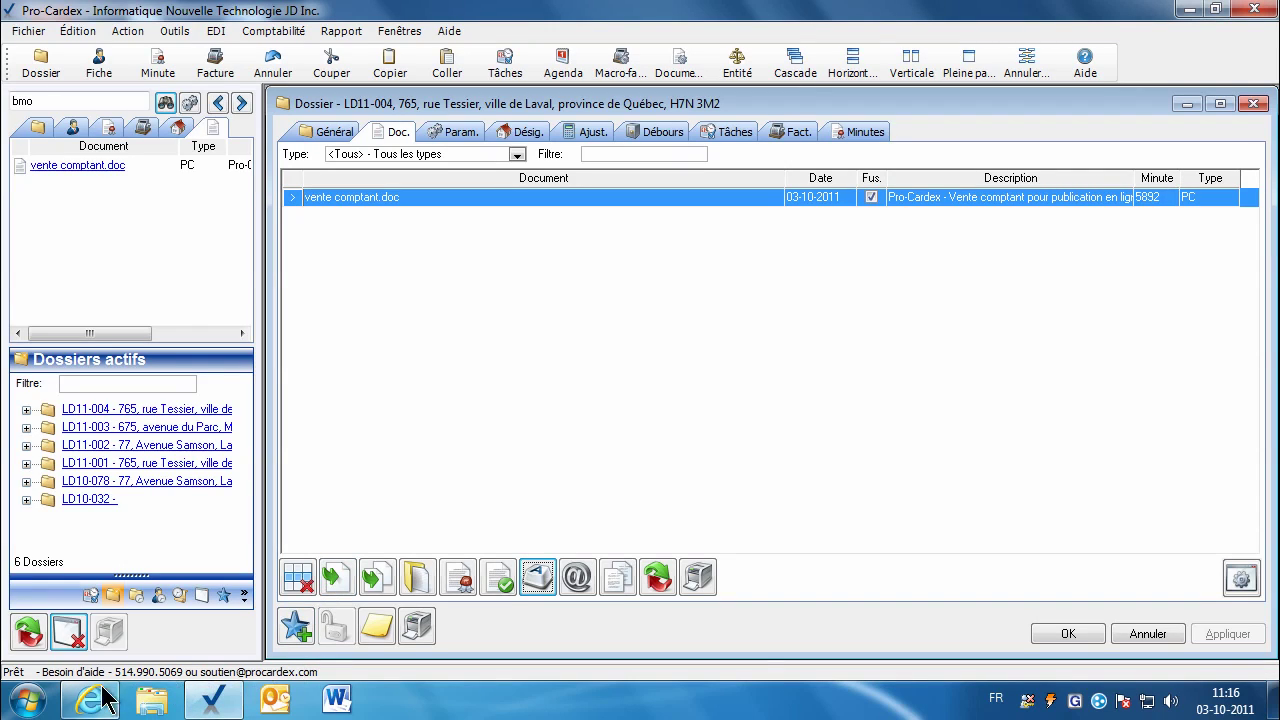
{"action": "left_click", "coordinate": [90, 700]}
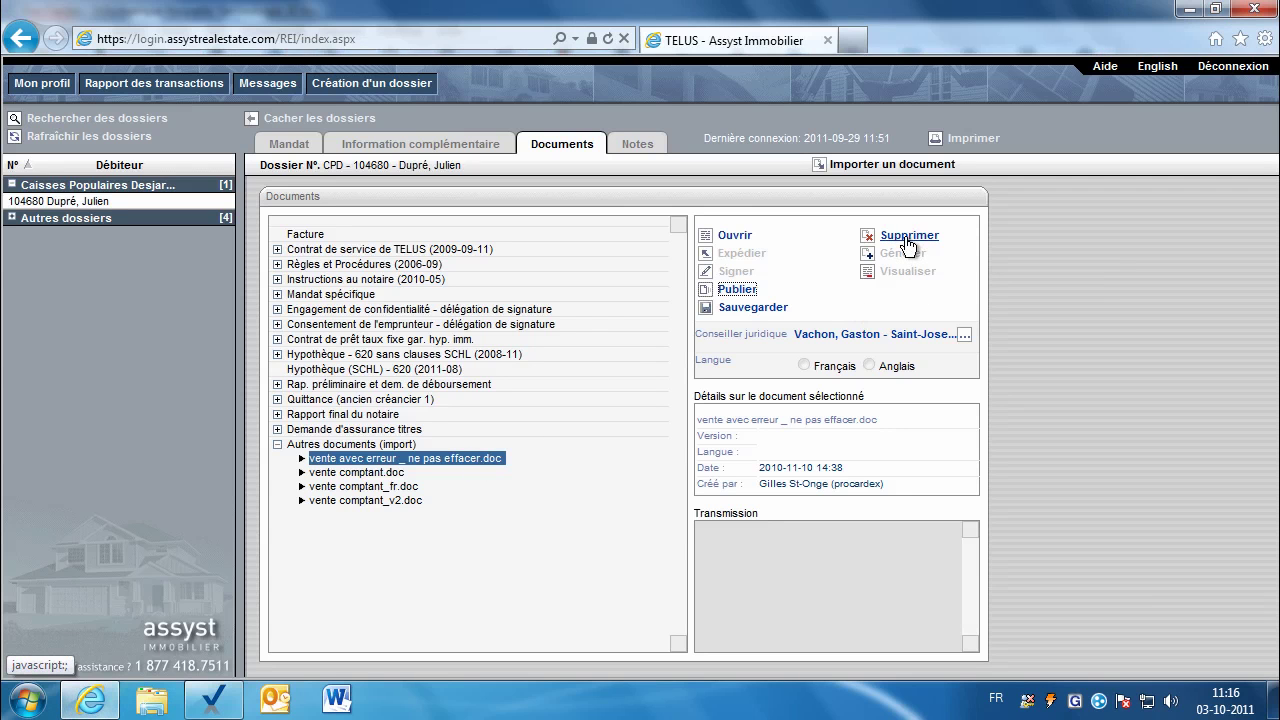
{"action": "left_click", "coordinate": [201, 706]}
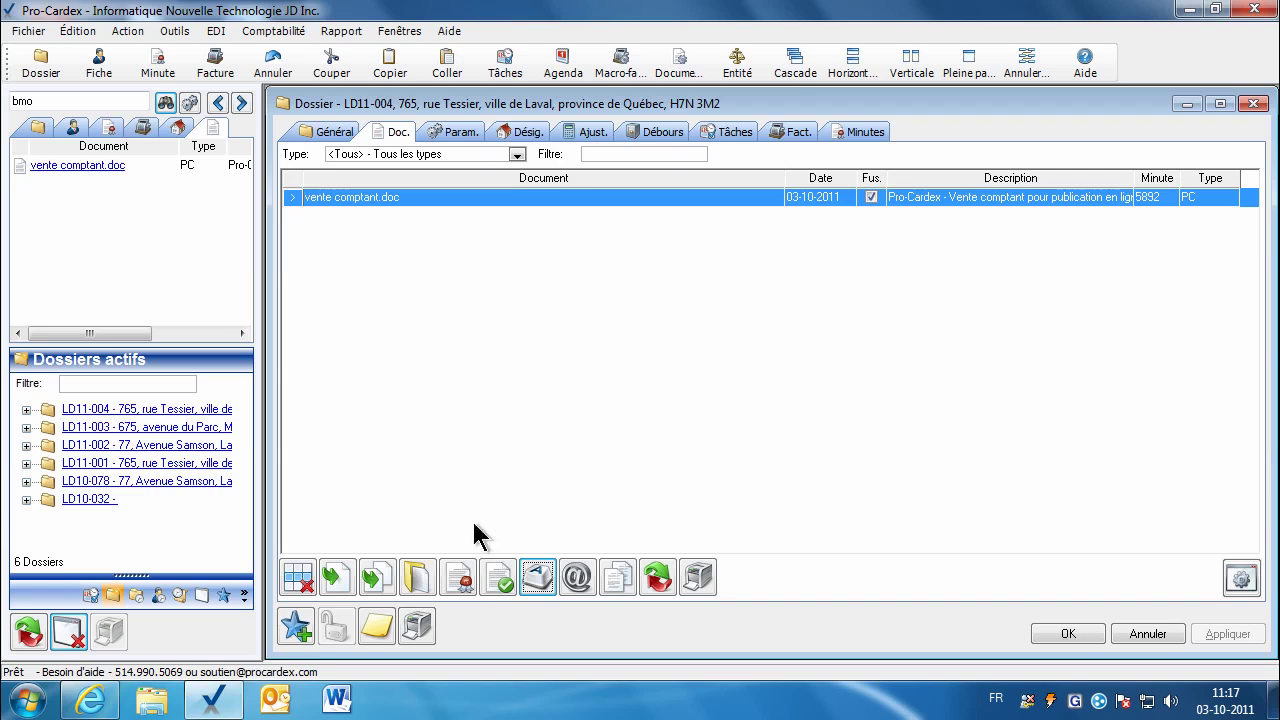
{"action": "left_click", "coordinate": [92, 699]}
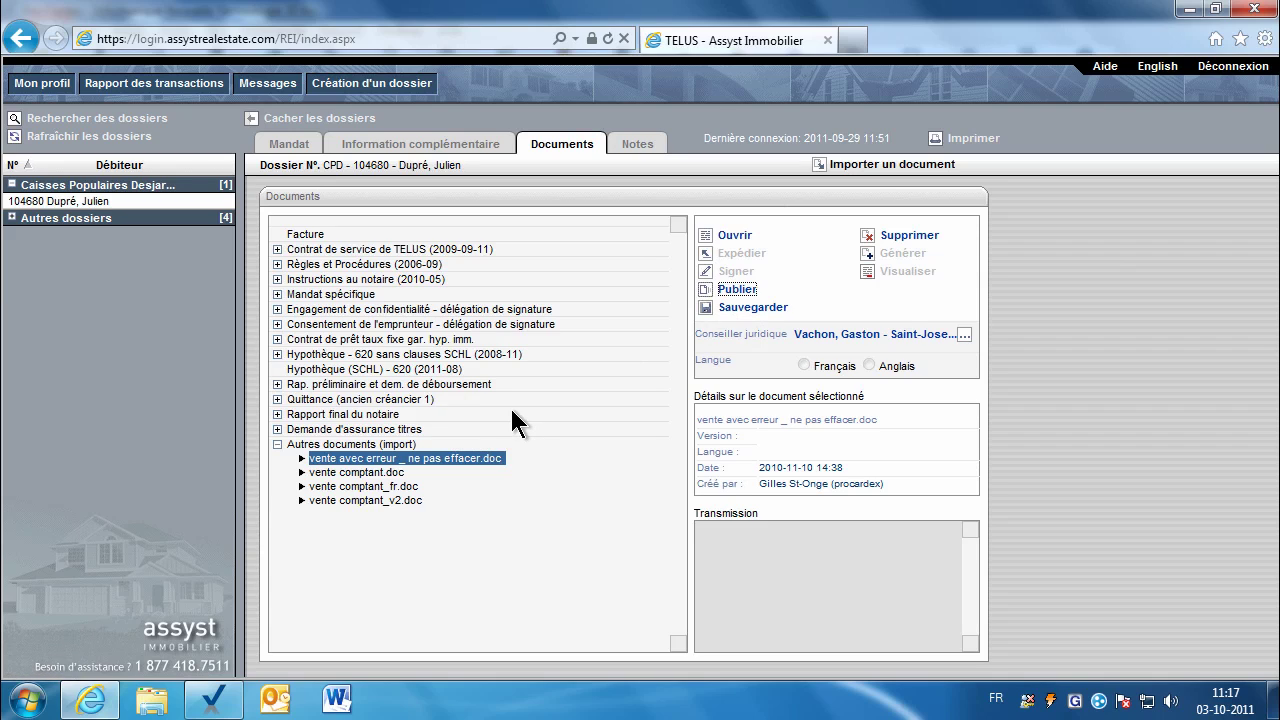
Step: Create a new publication-only individual dossier, entering the person's first and last name
{"action": "left_click", "coordinate": [358, 86]}
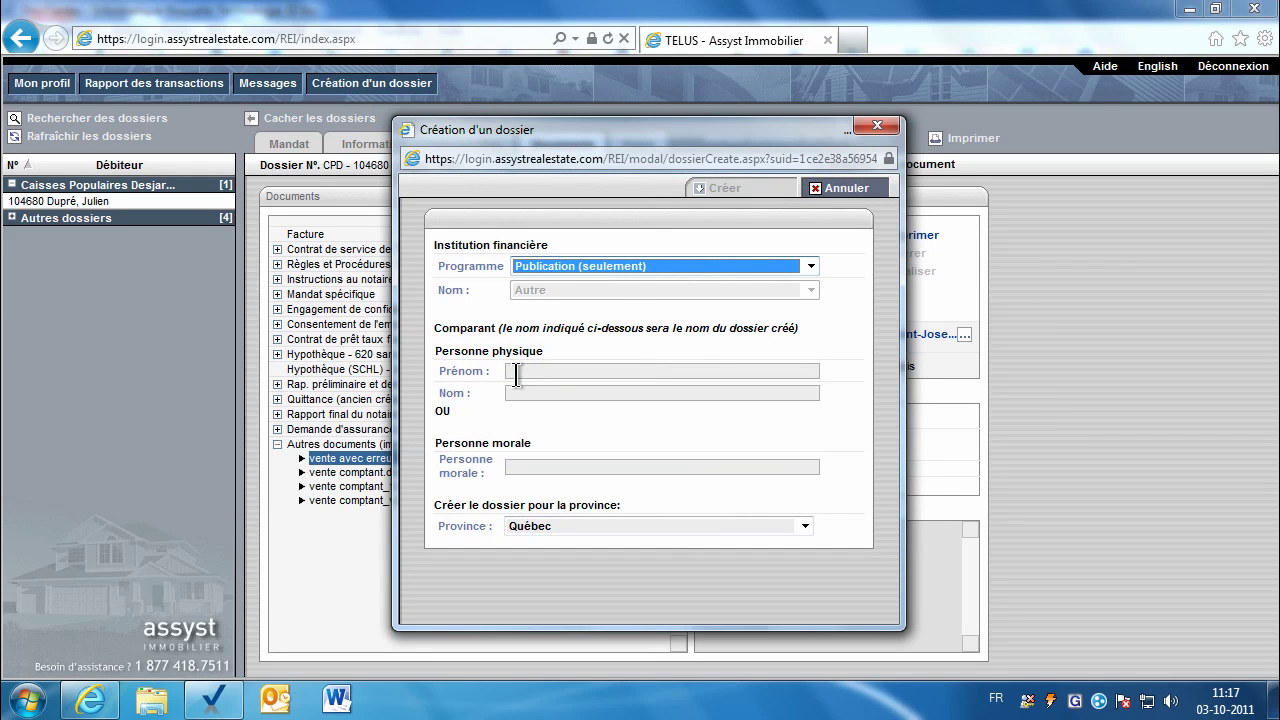
{"action": "left_click", "coordinate": [515, 371]}
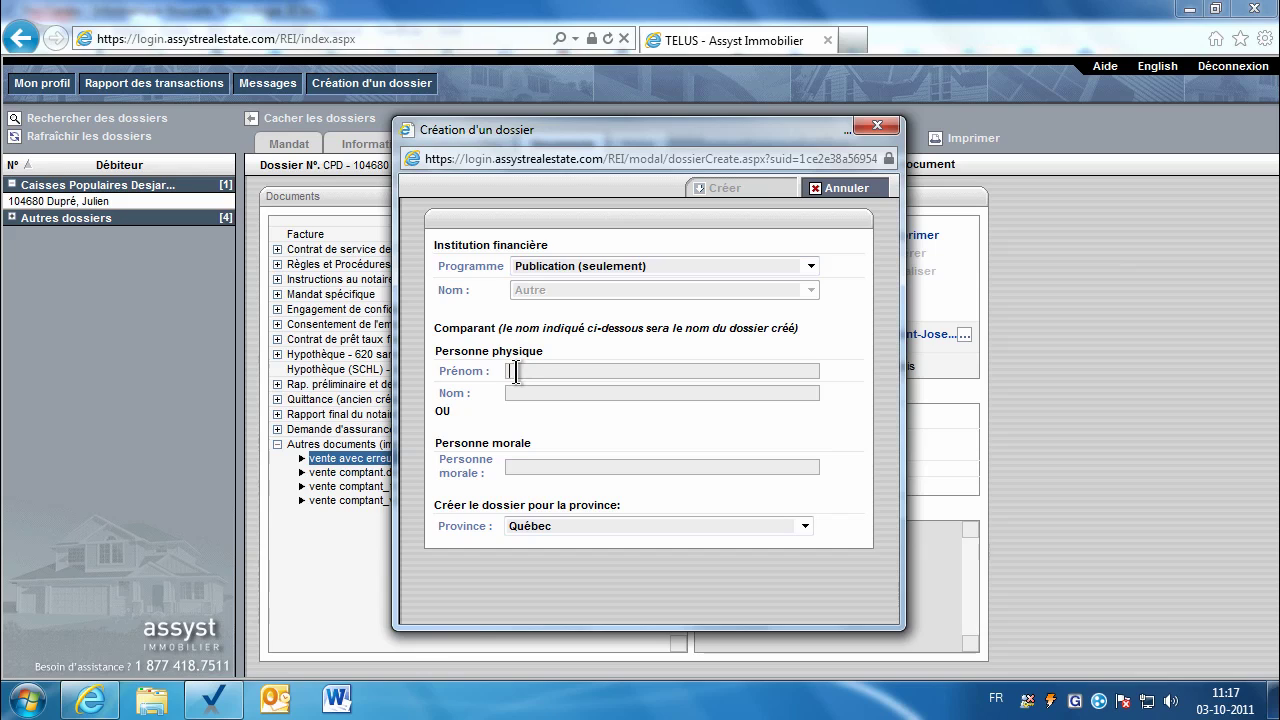
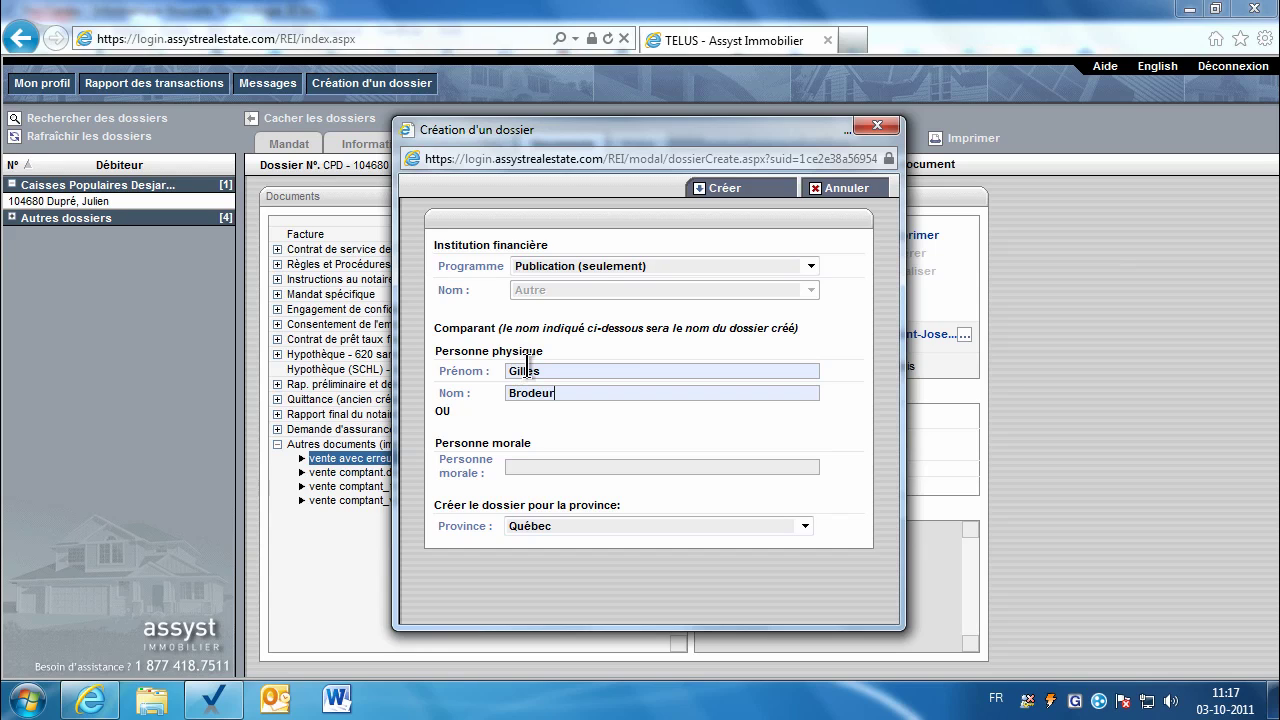
{"action": "left_click", "coordinate": [706, 190]}
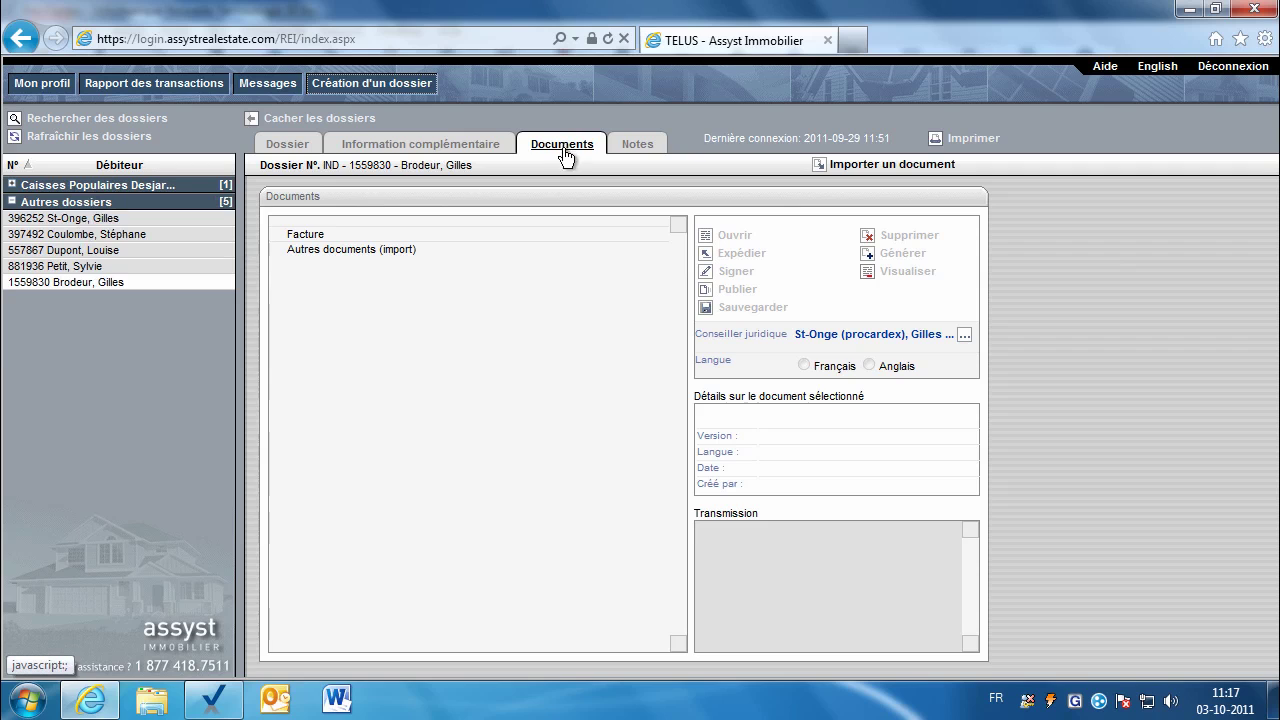
Step: Import vente comptant_v1.doc into the new dossier by pasting its copied path, then confirm the success message
{"action": "left_click", "coordinate": [842, 166]}
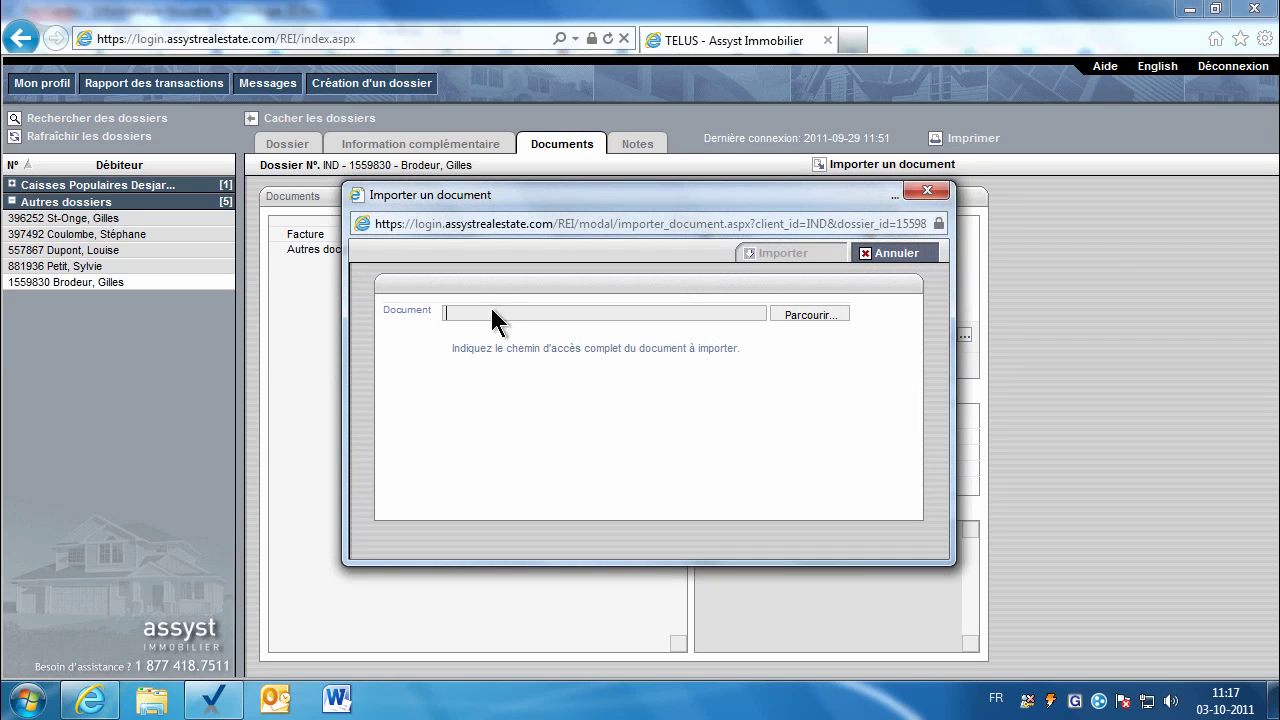
{"action": "right_click", "coordinate": [491, 313]}
{"action": "left_click", "coordinate": [528, 400]}
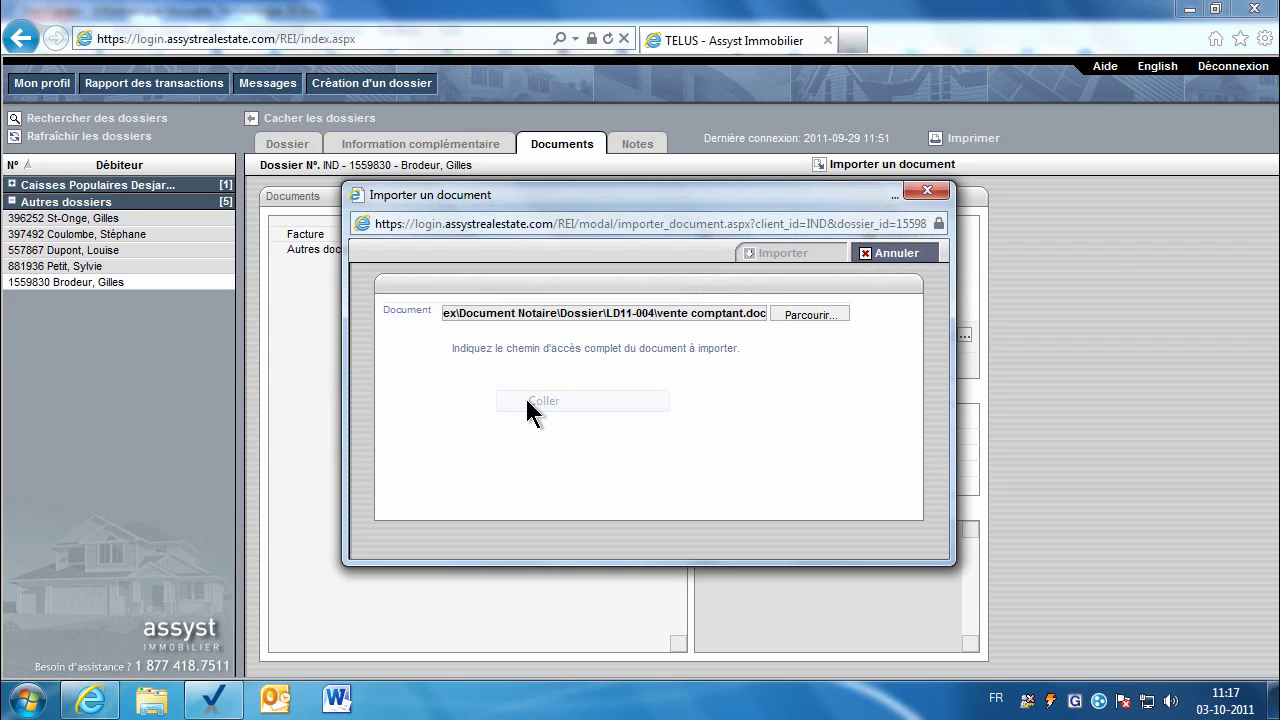
{"action": "left_click", "coordinate": [769, 256]}
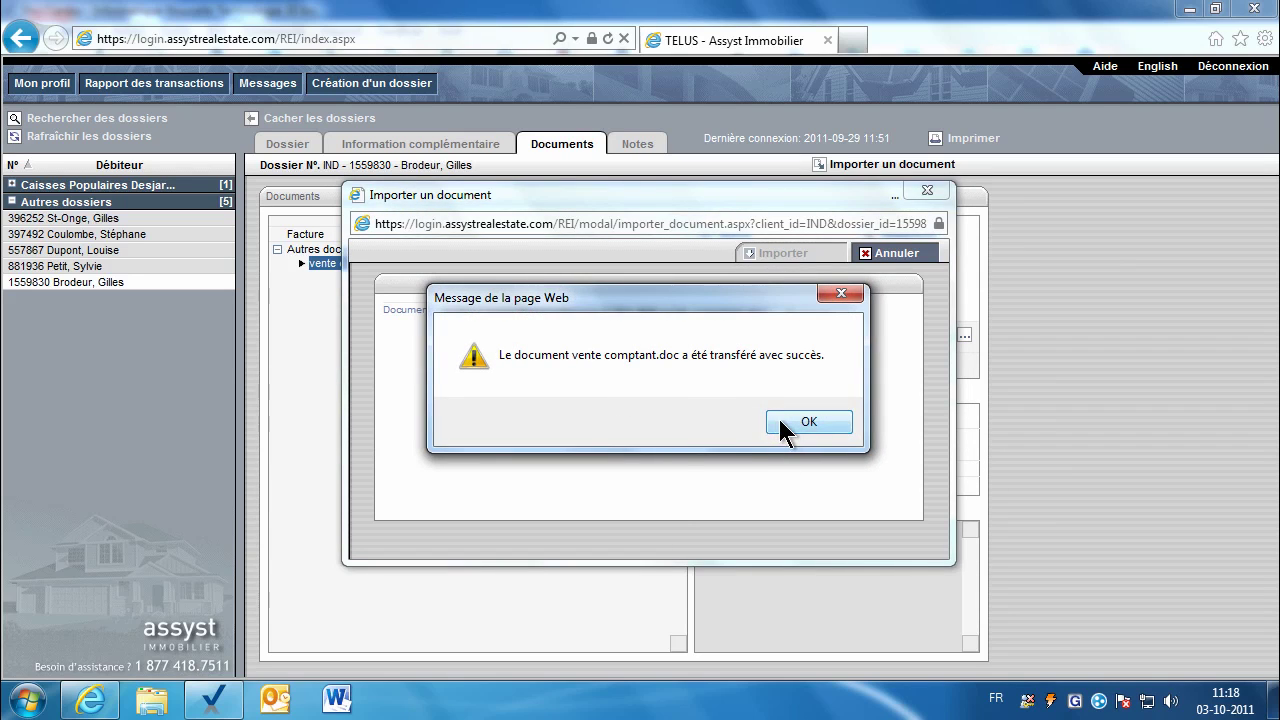
{"action": "left_click", "coordinate": [785, 425]}
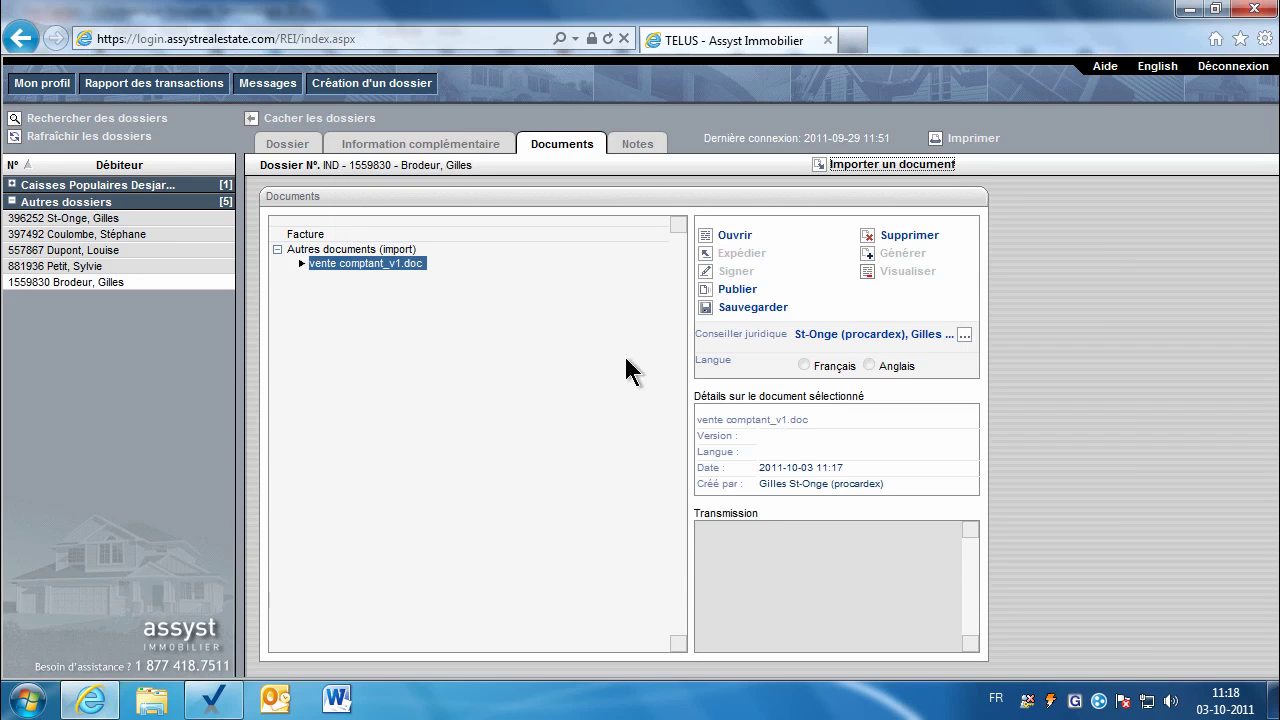
{"action": "left_click", "coordinate": [731, 294]}
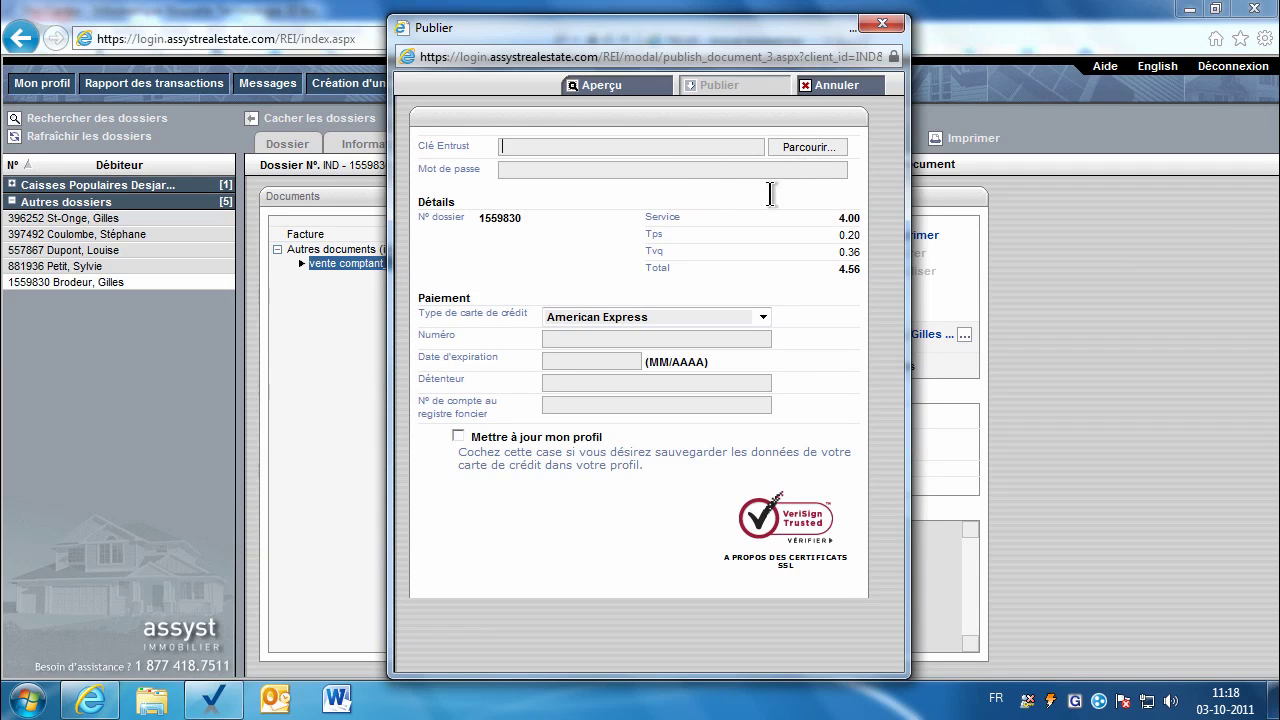
{"action": "left_click", "coordinate": [755, 146]}
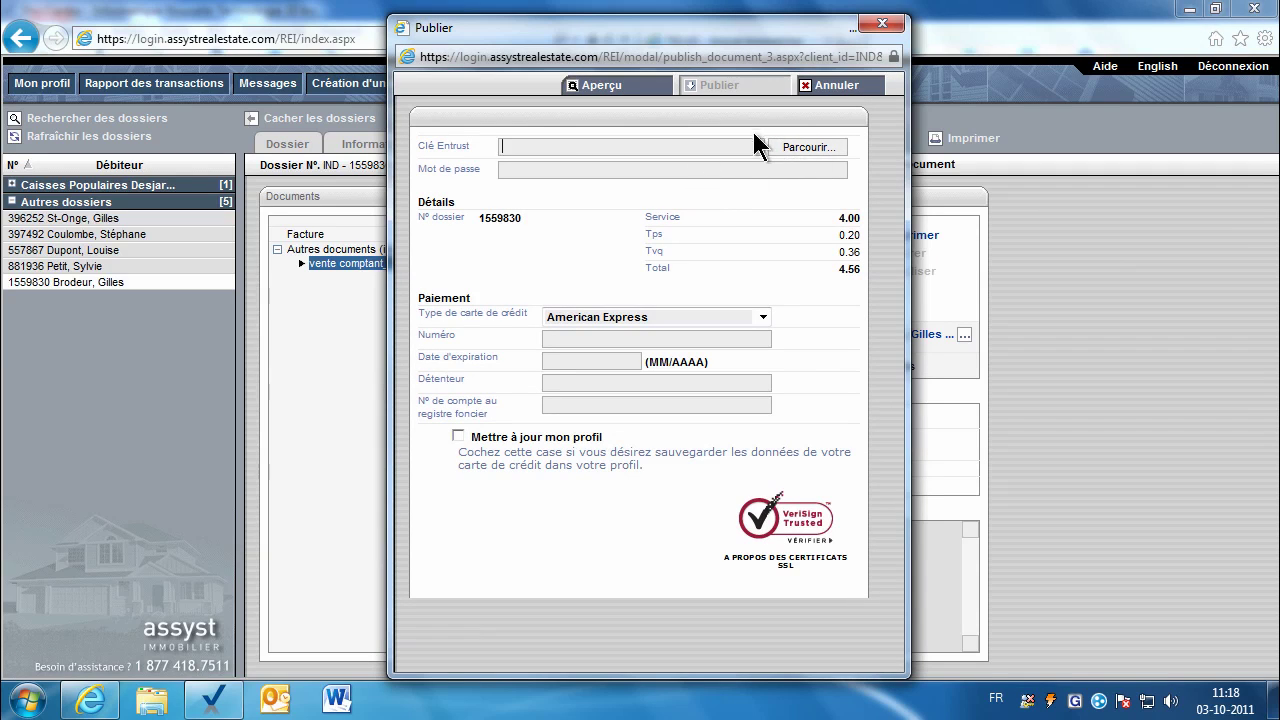
{"action": "left_click", "coordinate": [836, 86]}
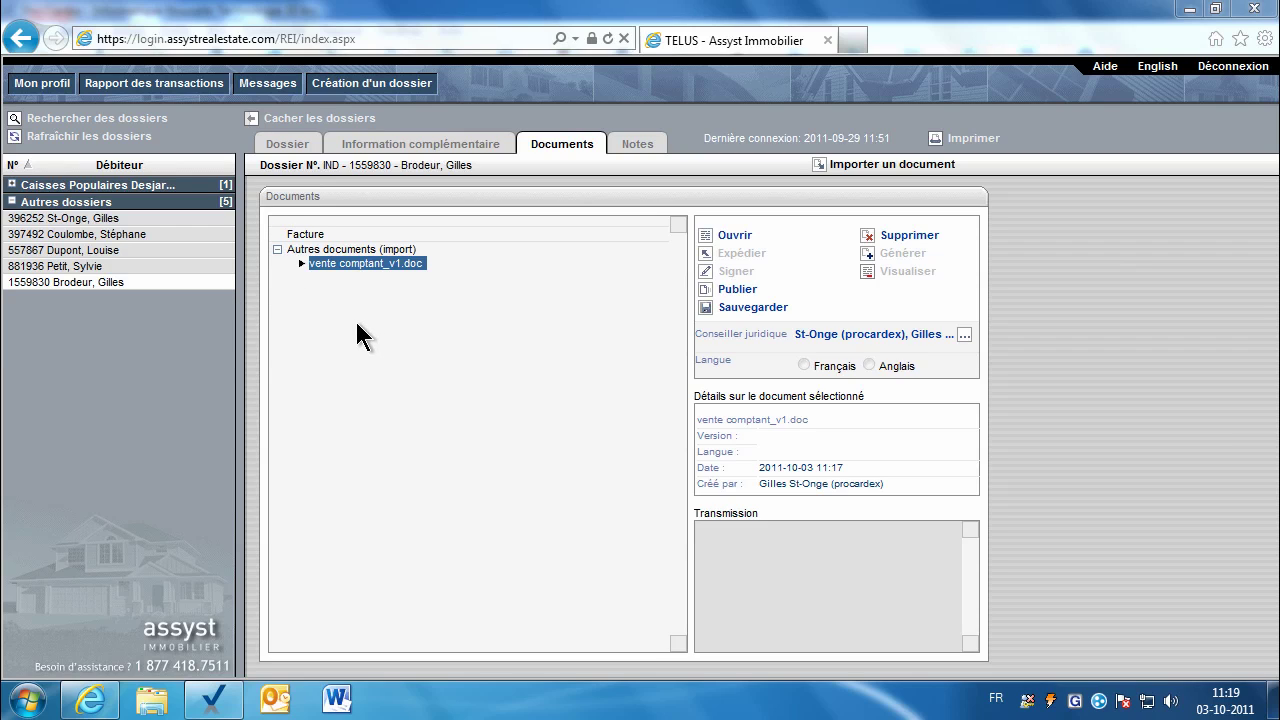
Step: Mark the Assyst Immobilier dossier as closed (Dossier fermé) and return to Pro-Cardex
{"action": "left_click", "coordinate": [290, 148]}
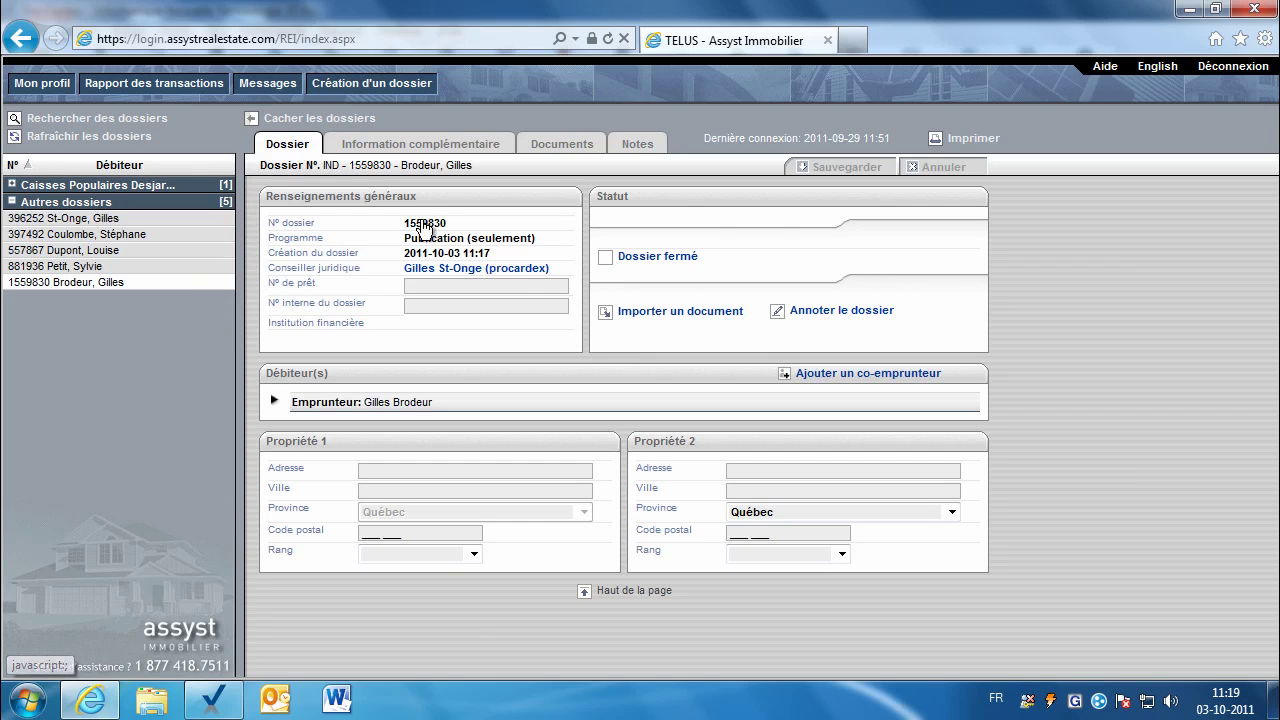
{"action": "left_click", "coordinate": [632, 258]}
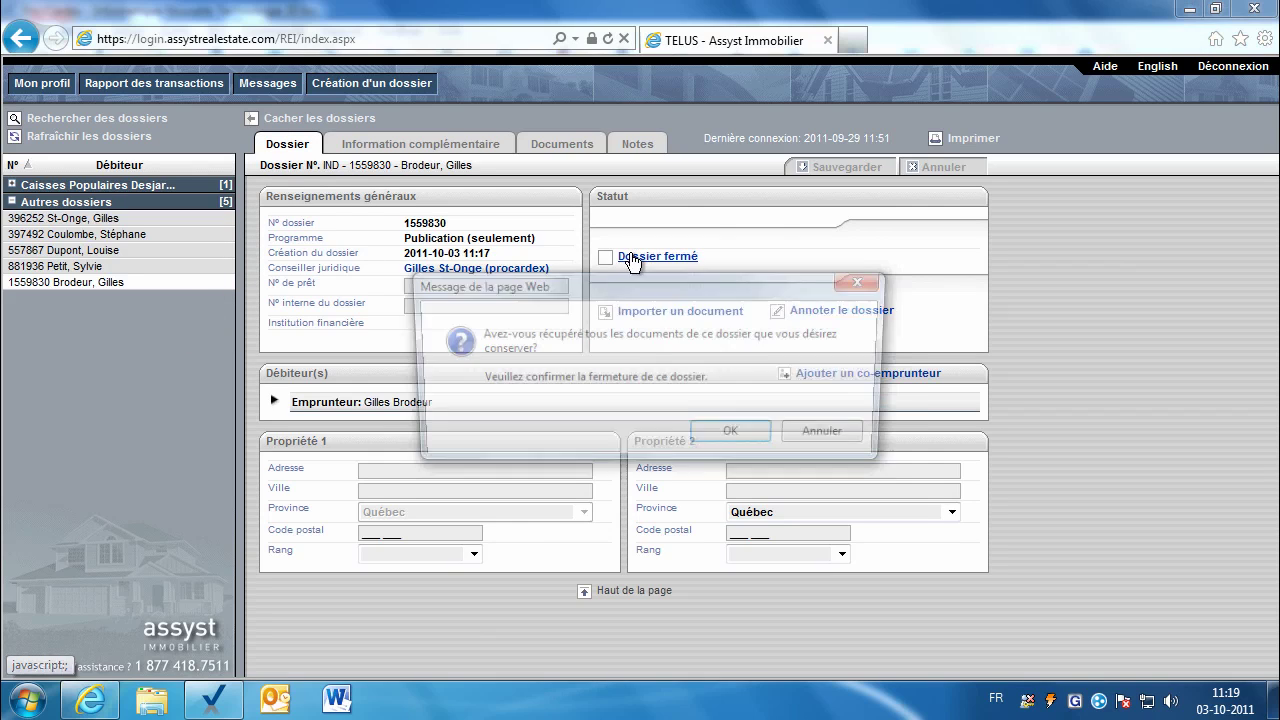
{"action": "left_click", "coordinate": [726, 442]}
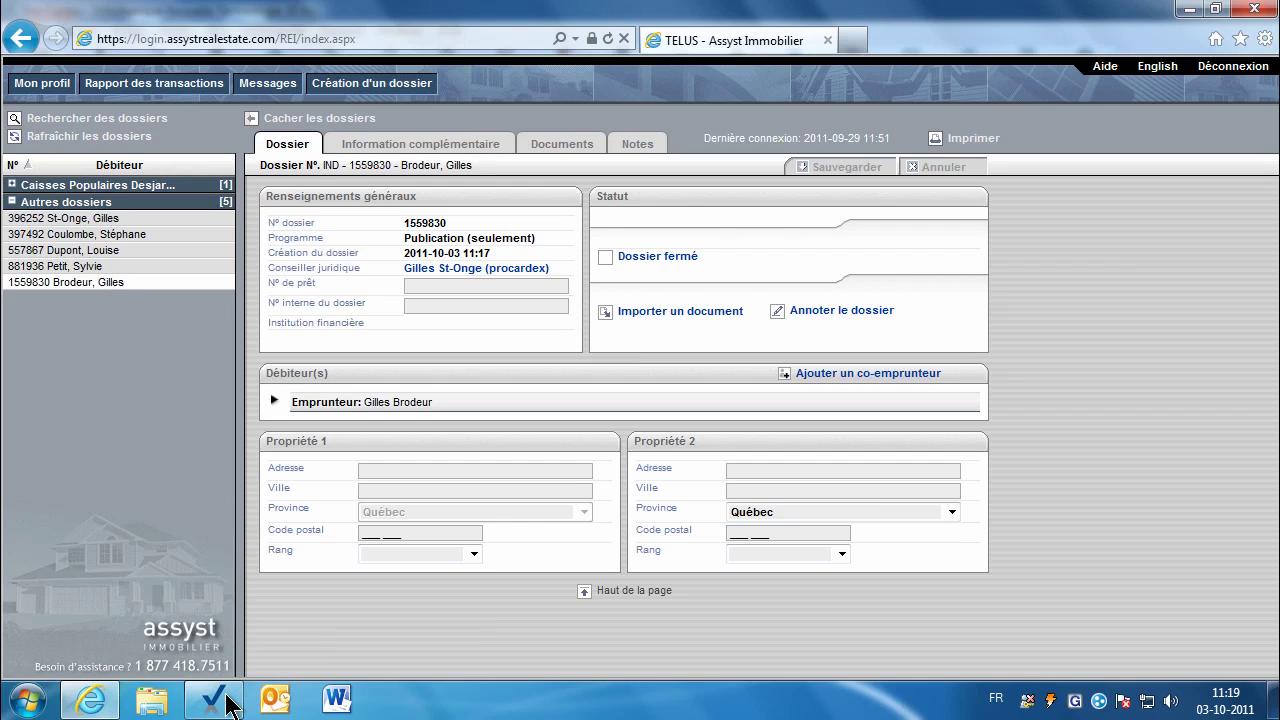
{"action": "mouse_move", "coordinate": [229, 704]}
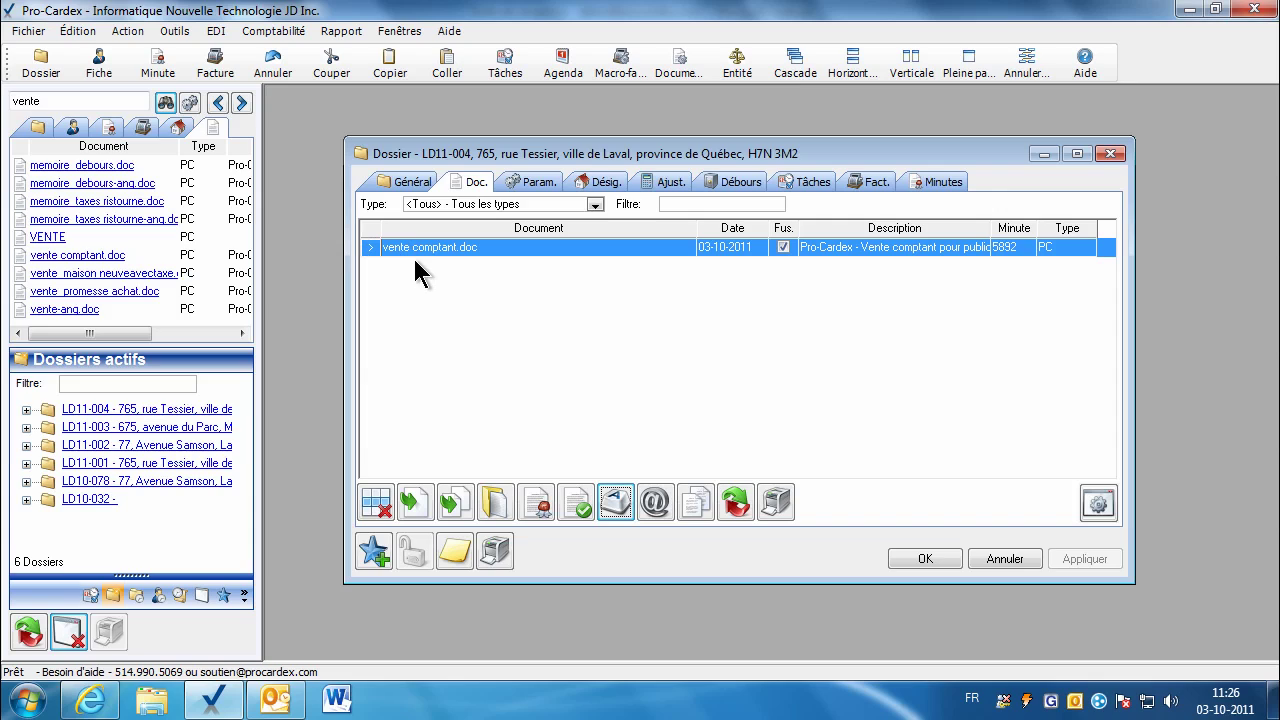
Step: Search the document models for 'scotia' and add scotia_pret_accessoire-fr.doc to dossier LD11-004
{"action": "double_click", "coordinate": [78, 101]}
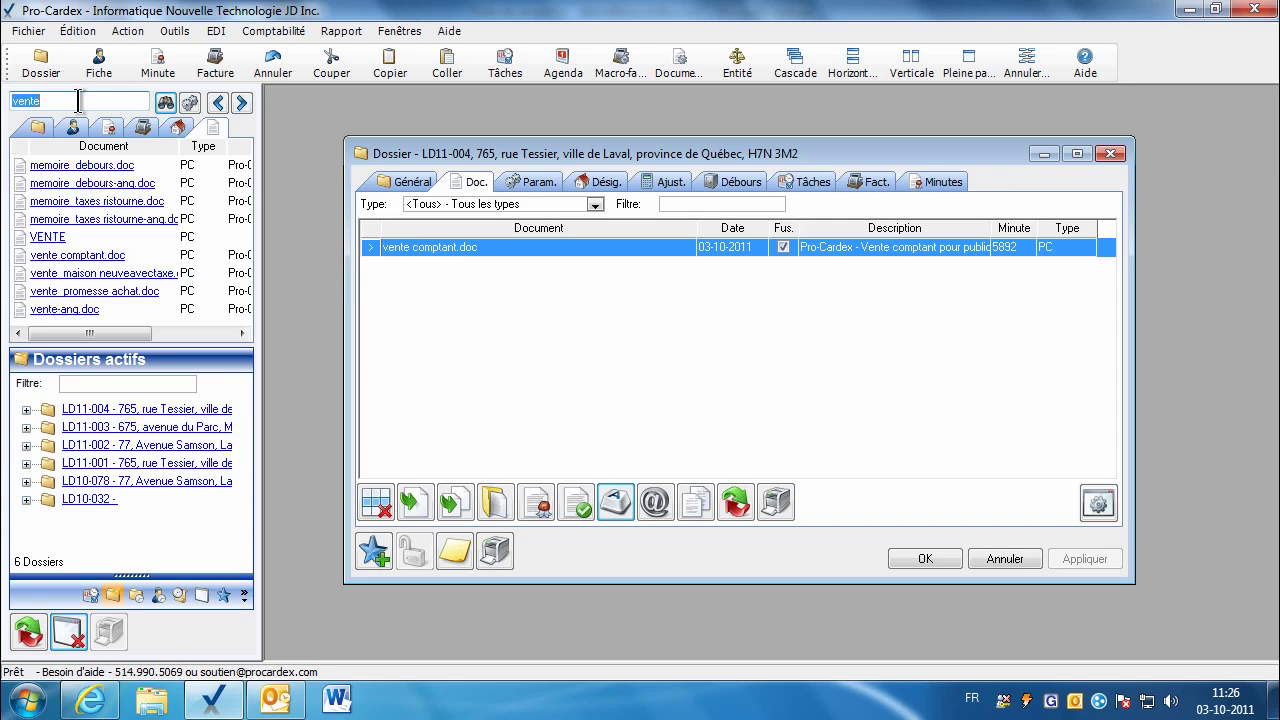
{"action": "type", "text": "socia"}
{"action": "key", "text": "Return"}
{"action": "type", "text": "scotia"}
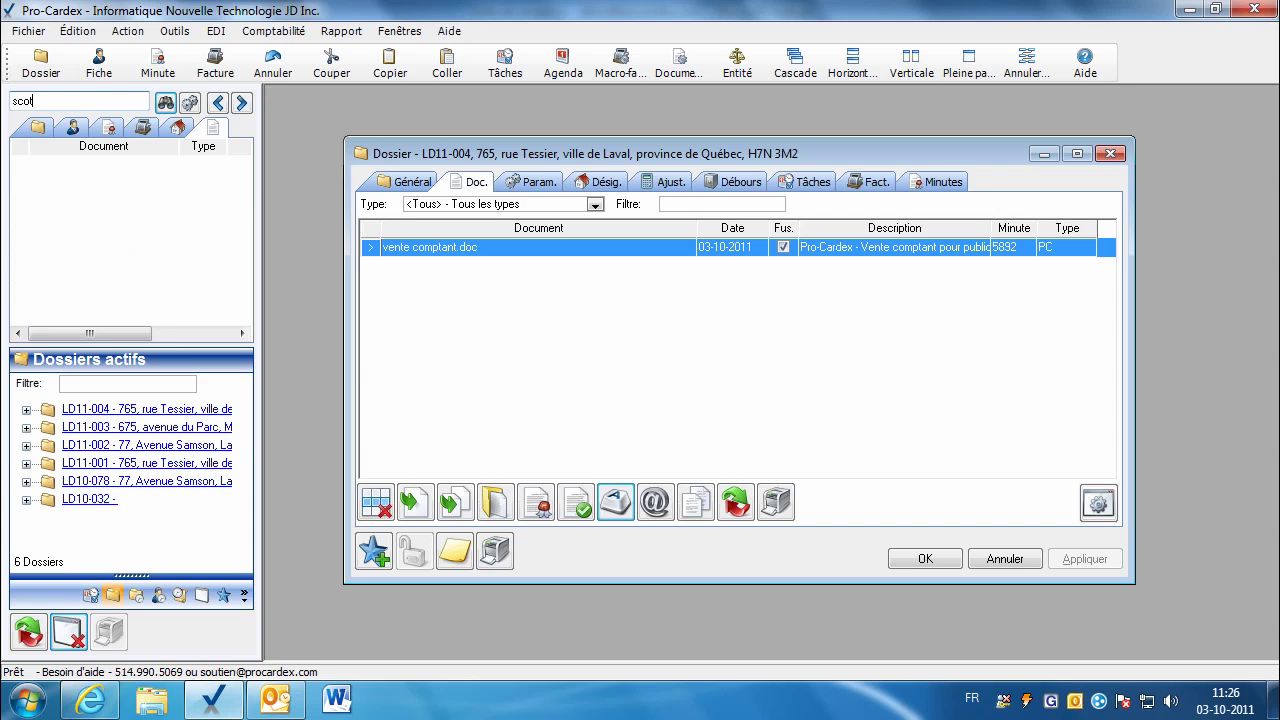
{"action": "key", "text": "Return"}
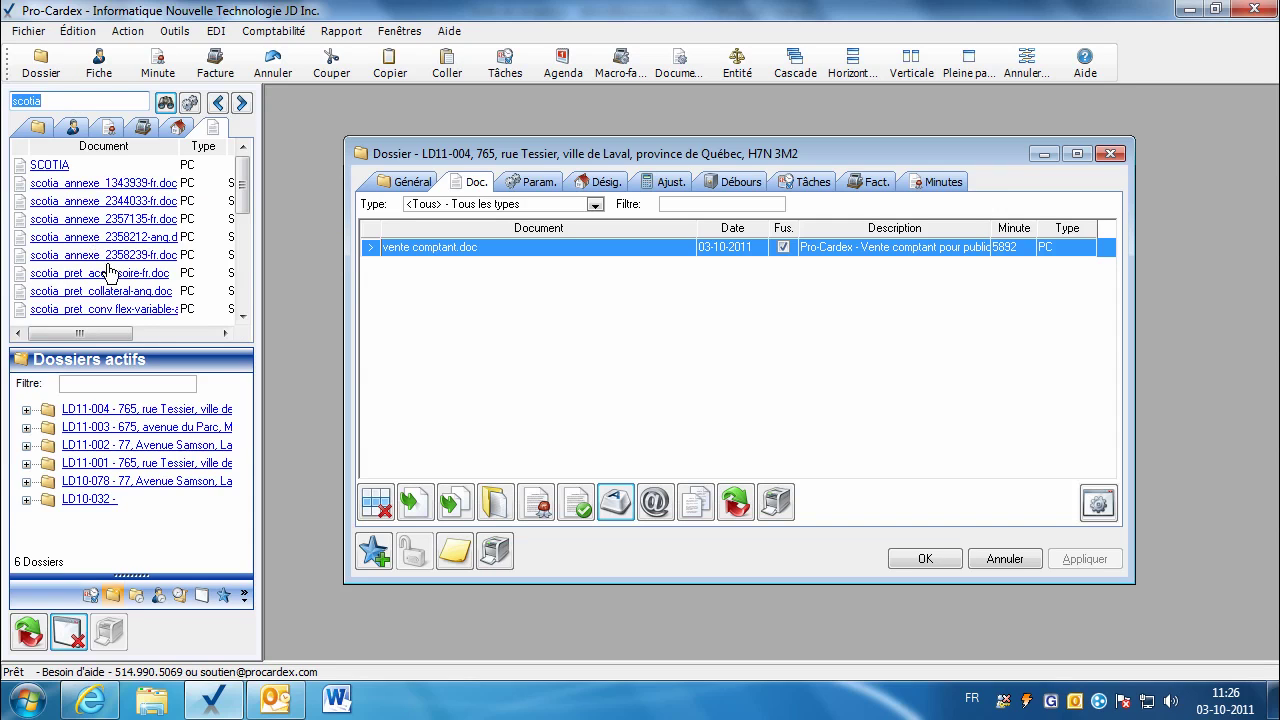
{"action": "left_click_drag", "start_coordinate": [109, 277], "coordinate": [468, 329]}
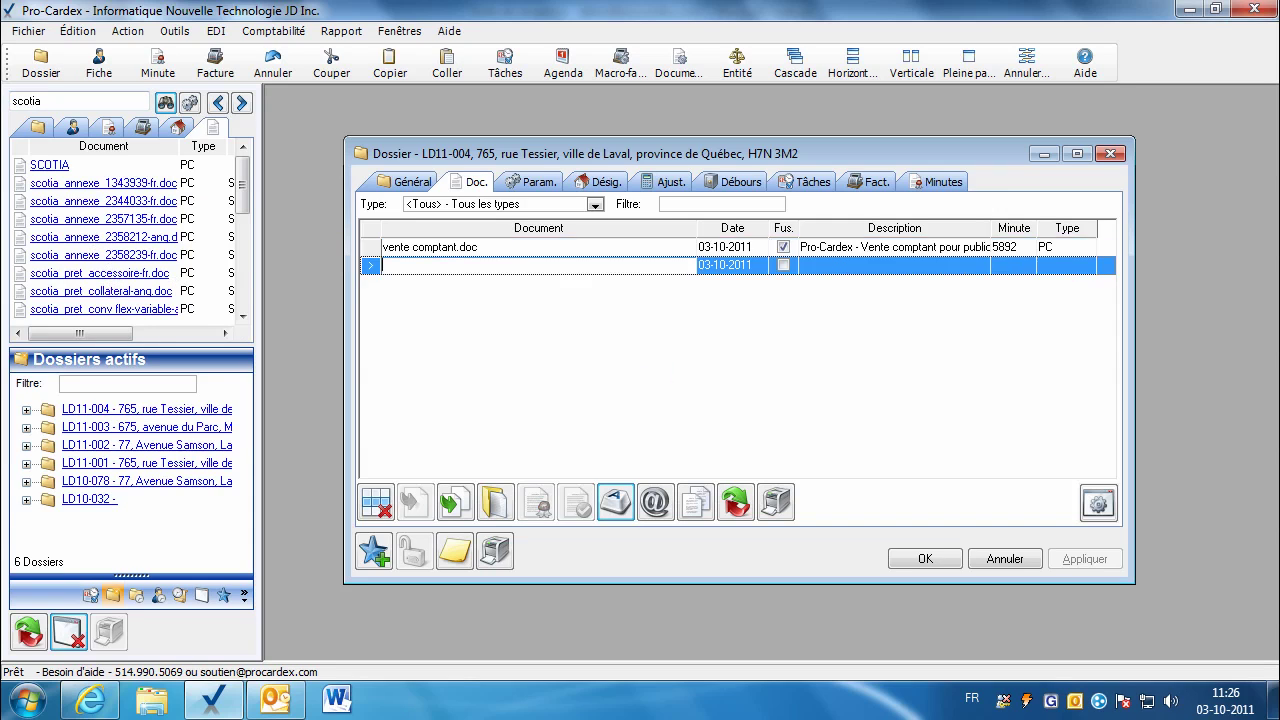
Step: Show the merge parameters for scotia_pret_accessoire-fr.doc
{"action": "left_click", "coordinate": [538, 183]}
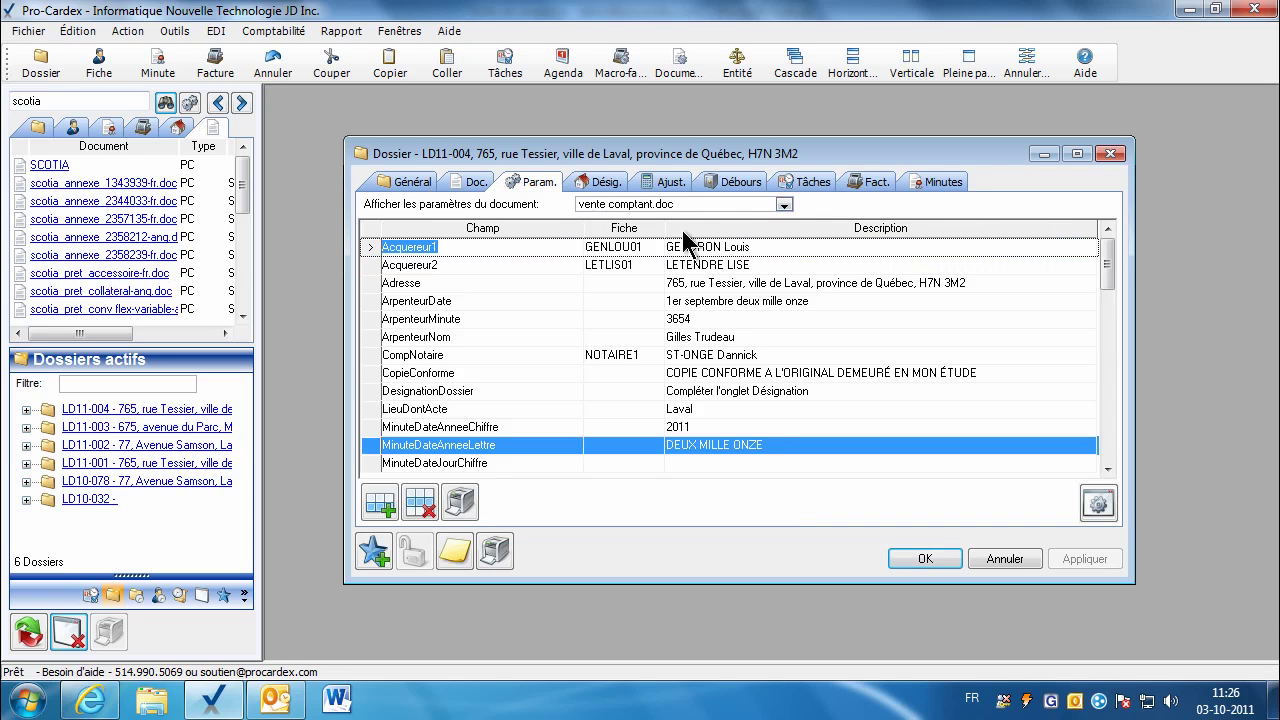
{"action": "left_click", "coordinate": [782, 207]}
{"action": "left_click", "coordinate": [650, 240]}
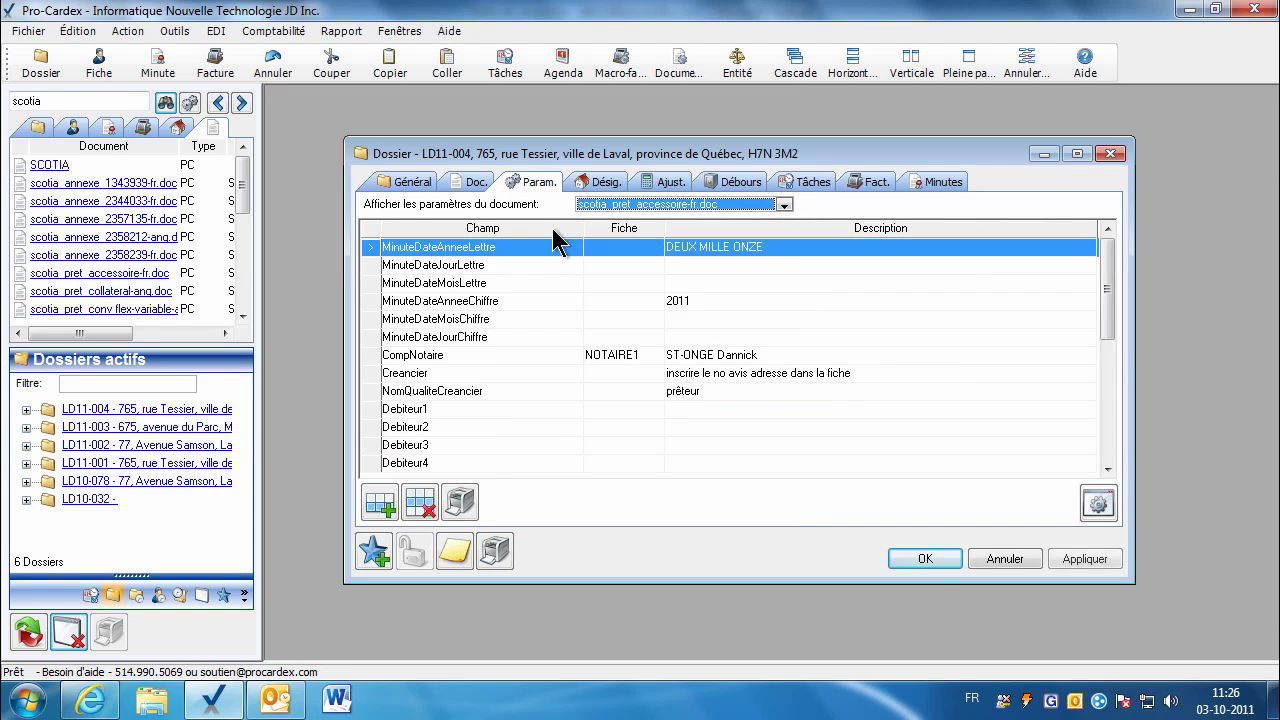
Step: Expand the dossier to full page and set Creancier to SOCIÉTÉ HYPOTHÉCAIRE SCOTIA
{"action": "left_click", "coordinate": [968, 62]}
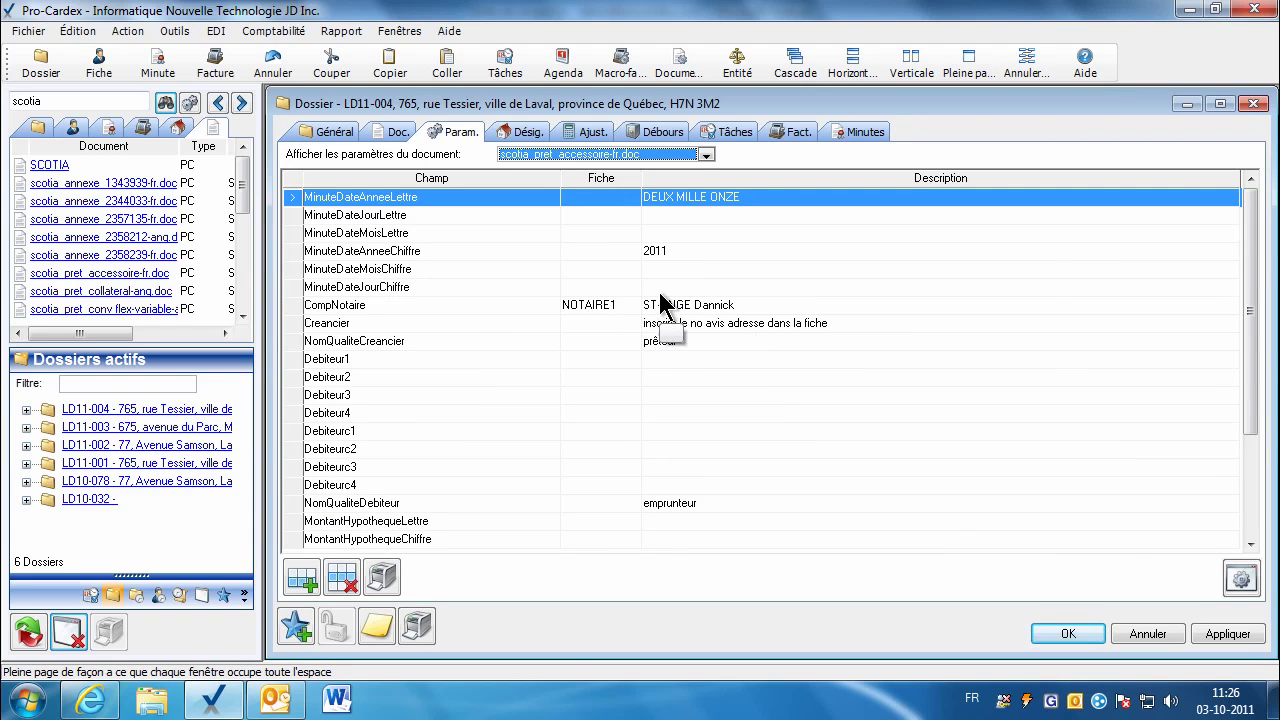
{"action": "left_click", "coordinate": [580, 325]}
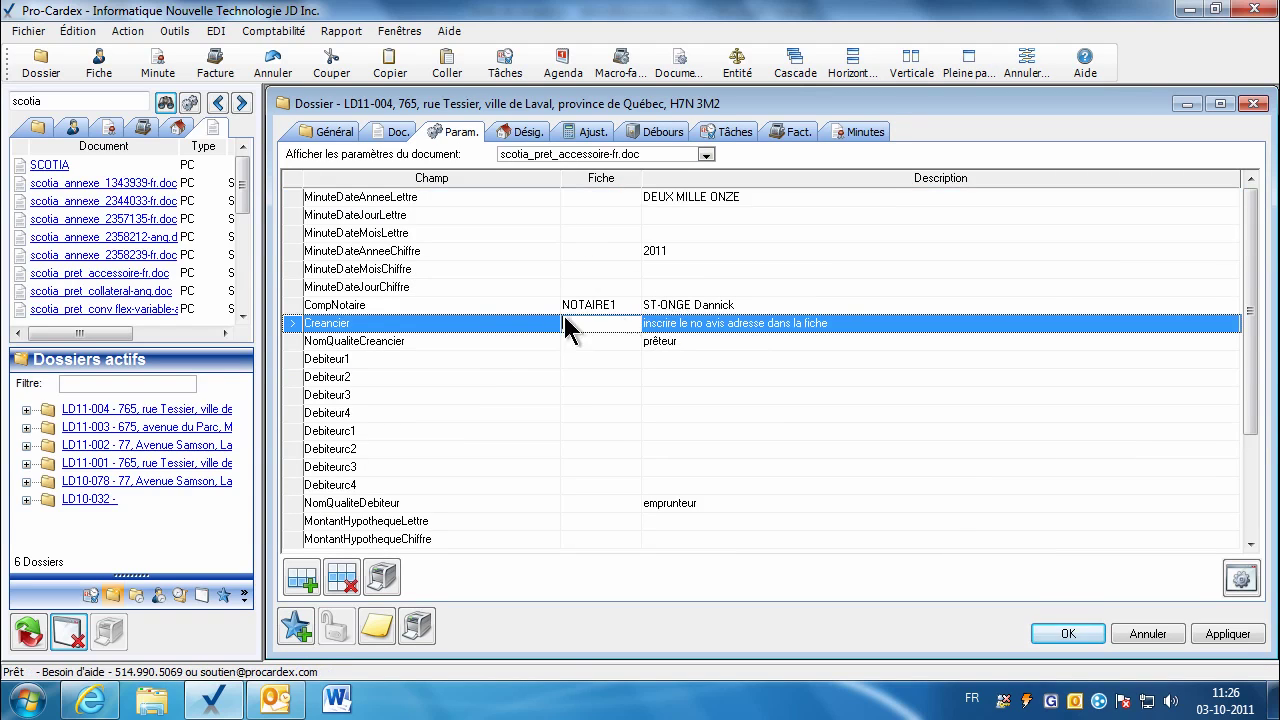
{"action": "left_click", "coordinate": [72, 127]}
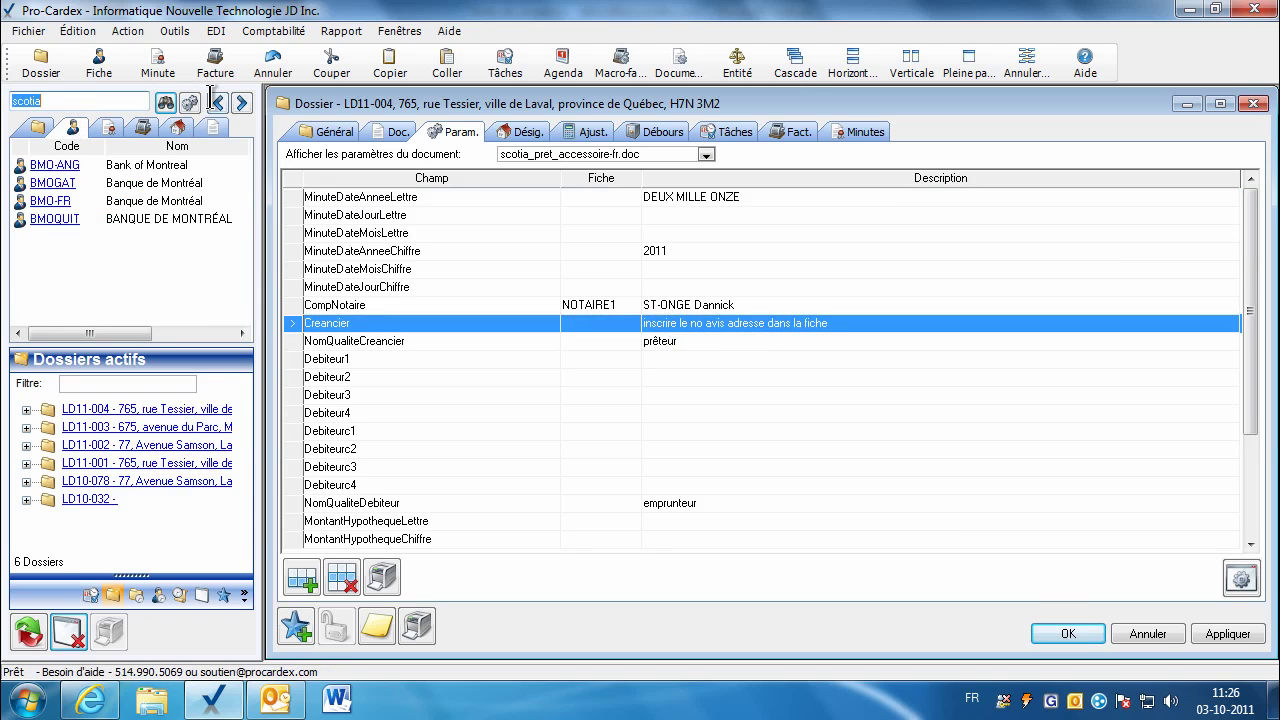
{"action": "left_click", "coordinate": [165, 103]}
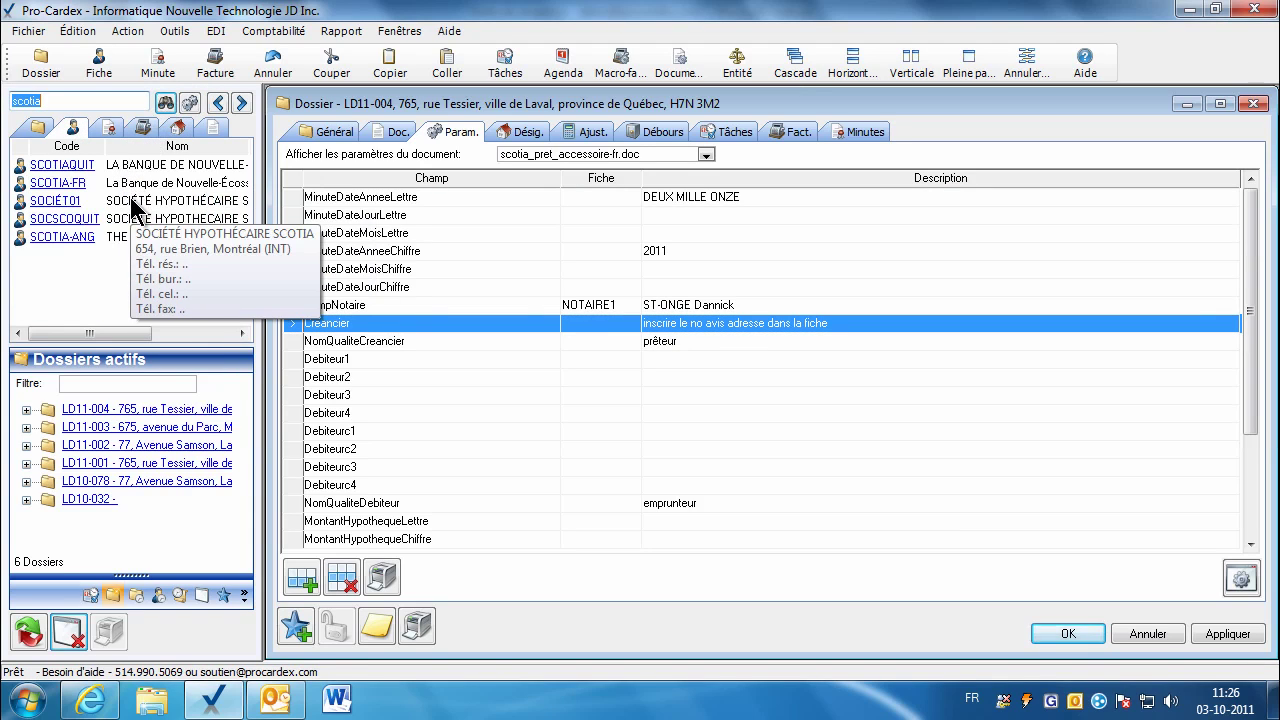
{"action": "left_click_drag", "start_coordinate": [74, 201], "coordinate": [588, 328]}
Step: Search the contacts for both borrowers and assign them as Debiteur1 and Debiteur2
{"action": "left_click", "coordinate": [608, 362]}
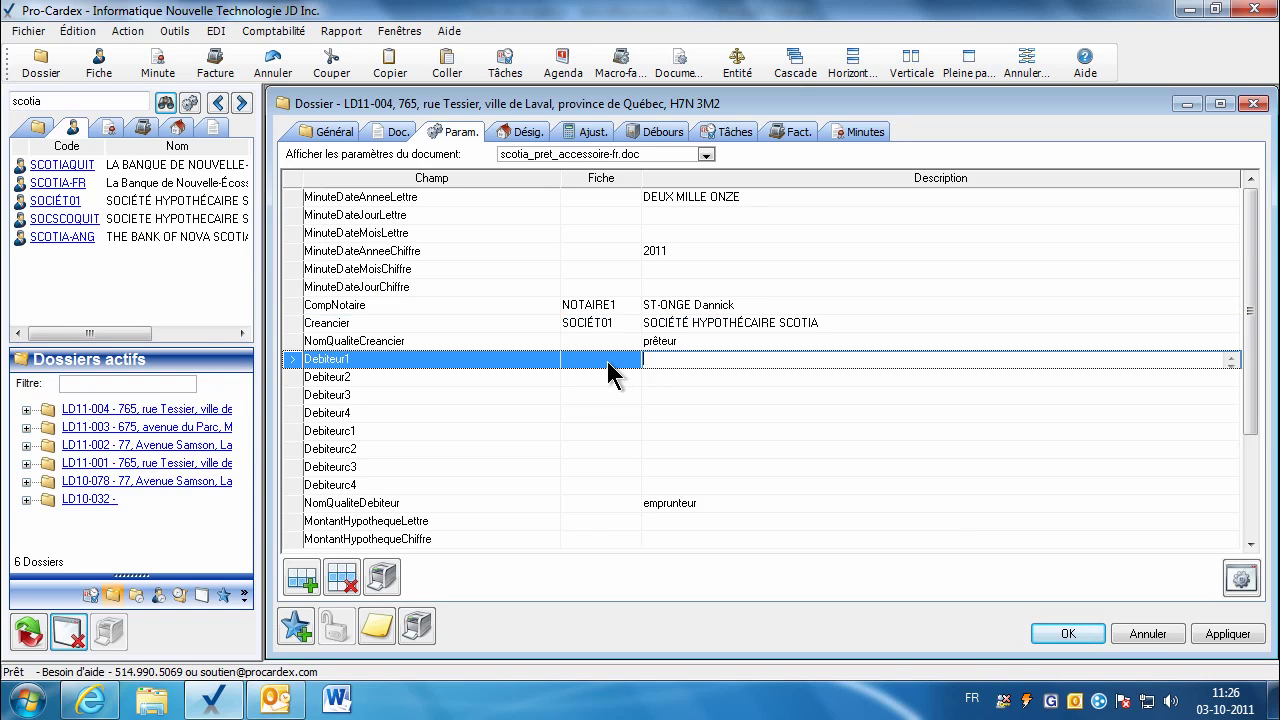
{"action": "double_click", "coordinate": [63, 100]}
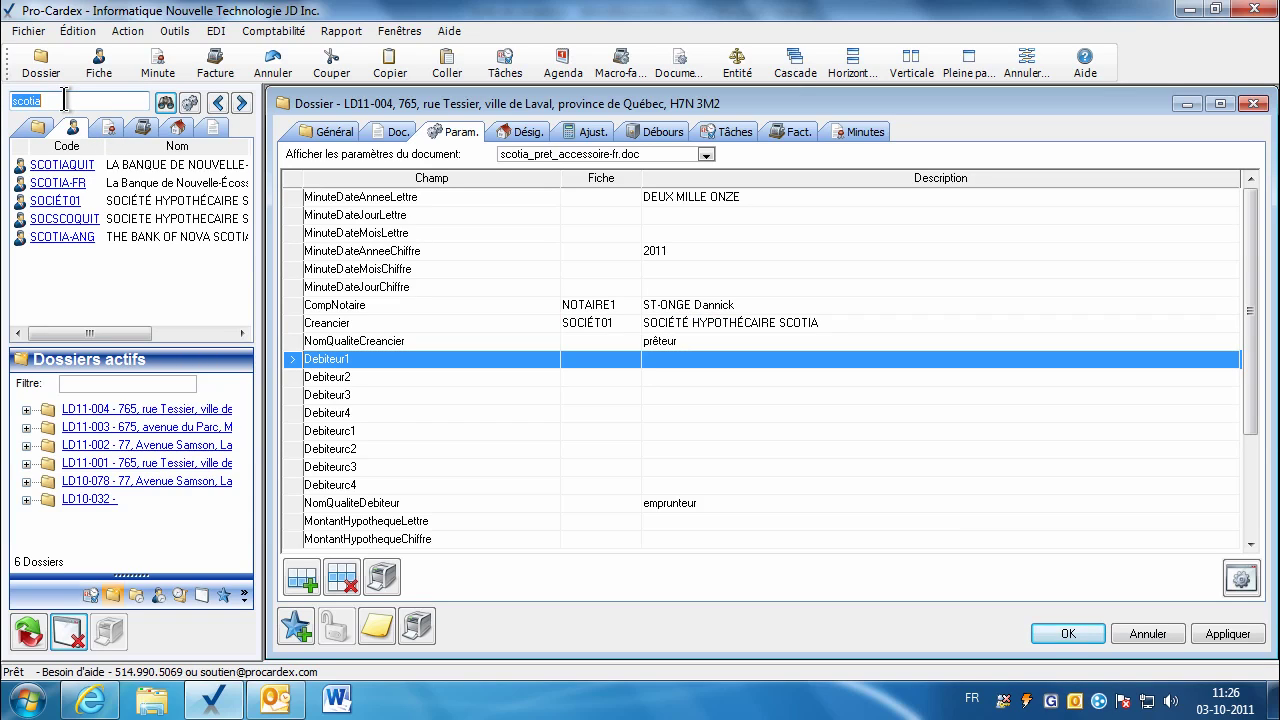
{"action": "type", "text": "gendro"}
{"action": "type", "text": "n;la"}
{"action": "type", "text": "tendre"}
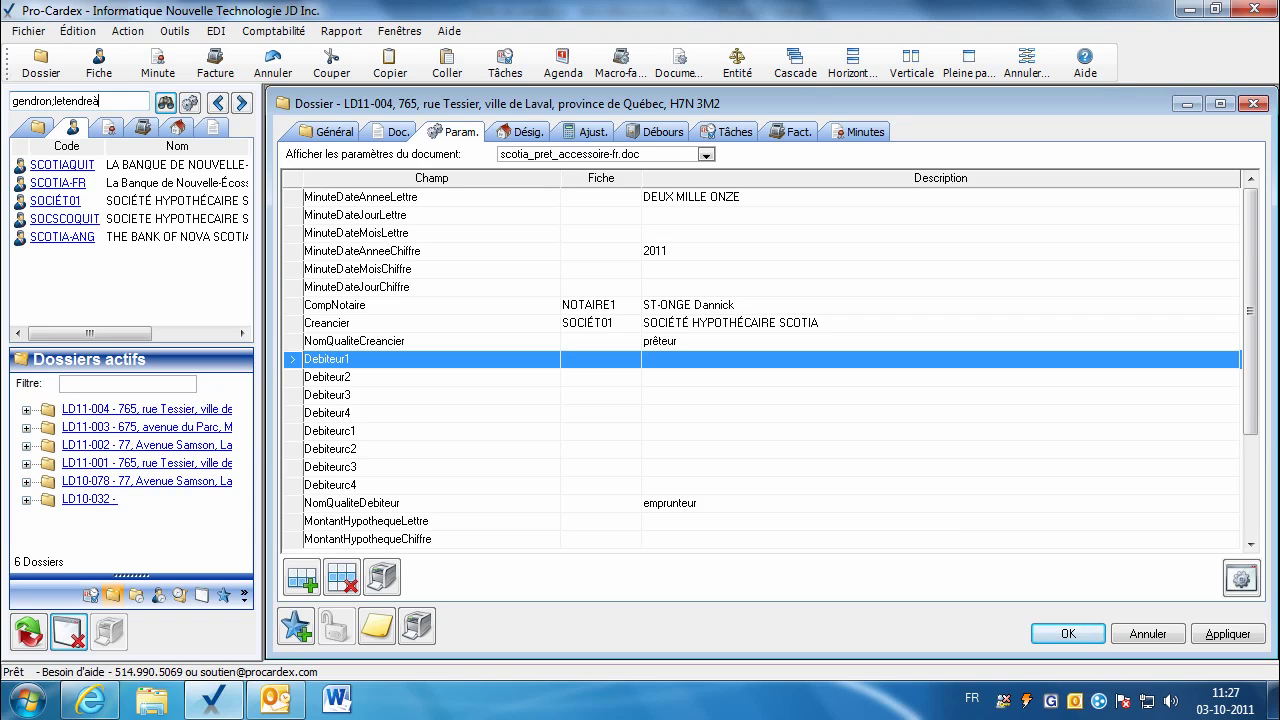
{"action": "key", "text": "Return"}
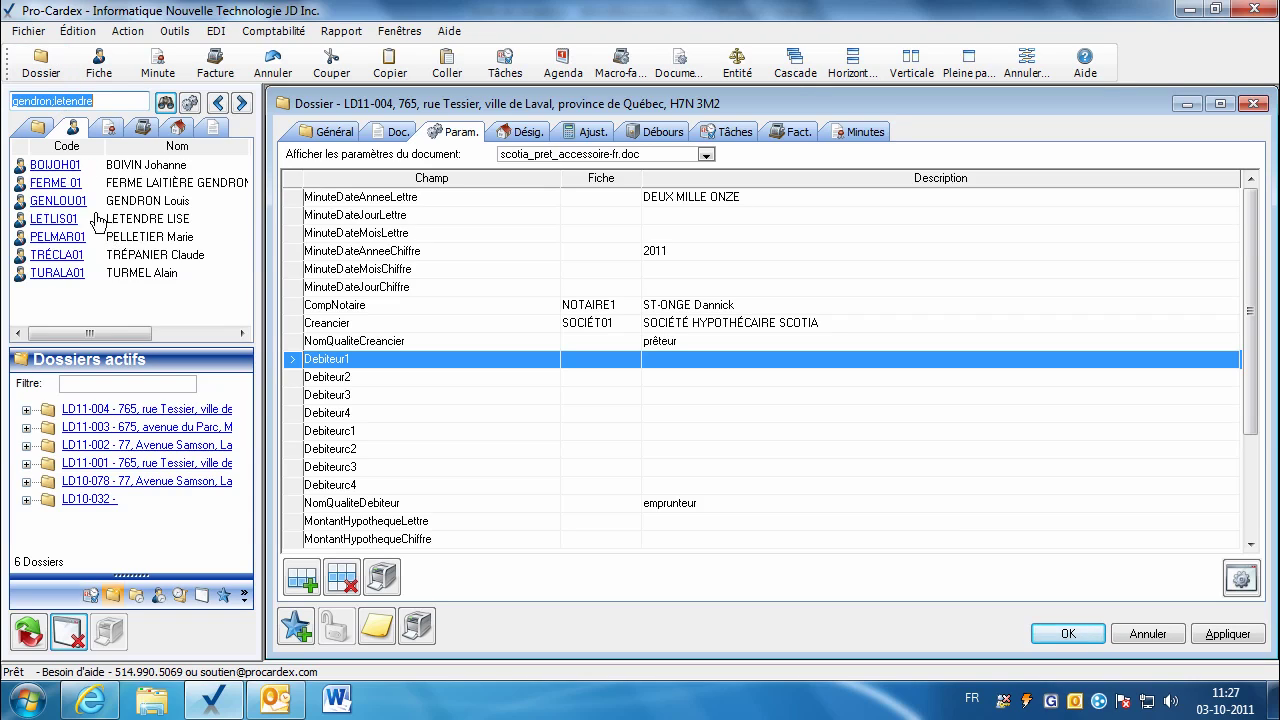
{"action": "left_click_drag", "start_coordinate": [75, 207], "coordinate": [640, 360]}
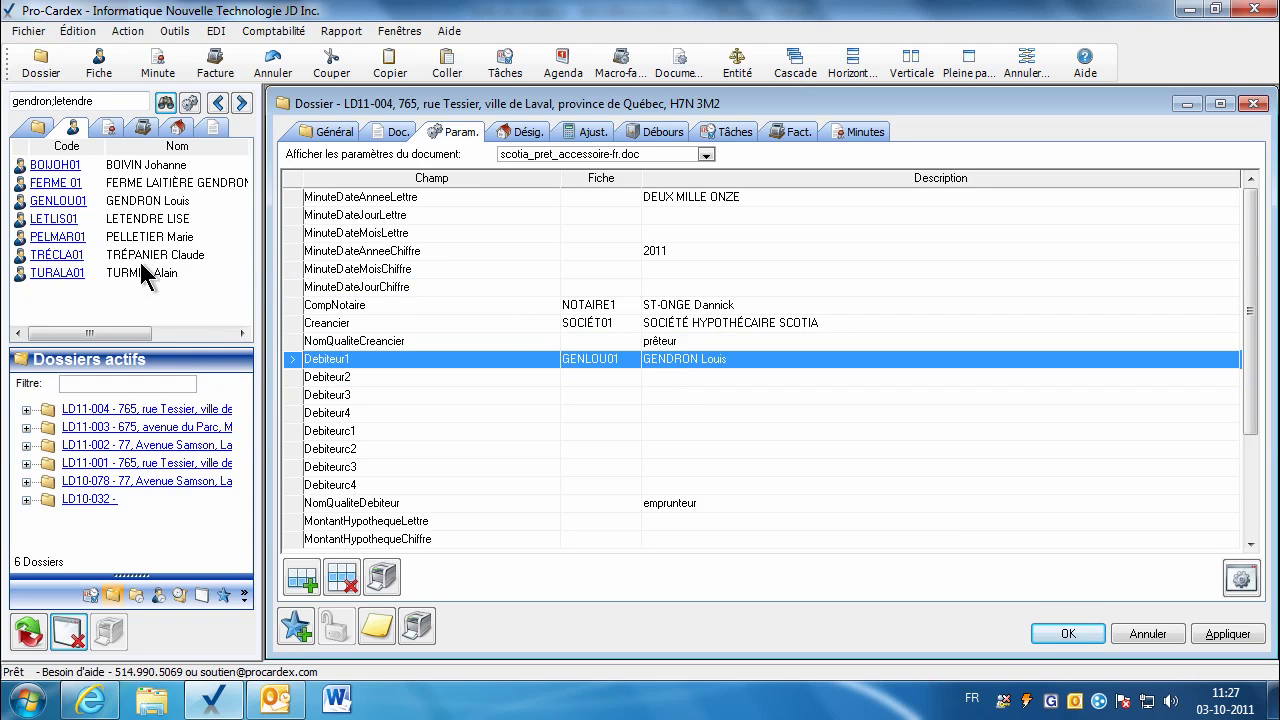
{"action": "left_click_drag", "start_coordinate": [80, 238], "coordinate": [580, 378]}
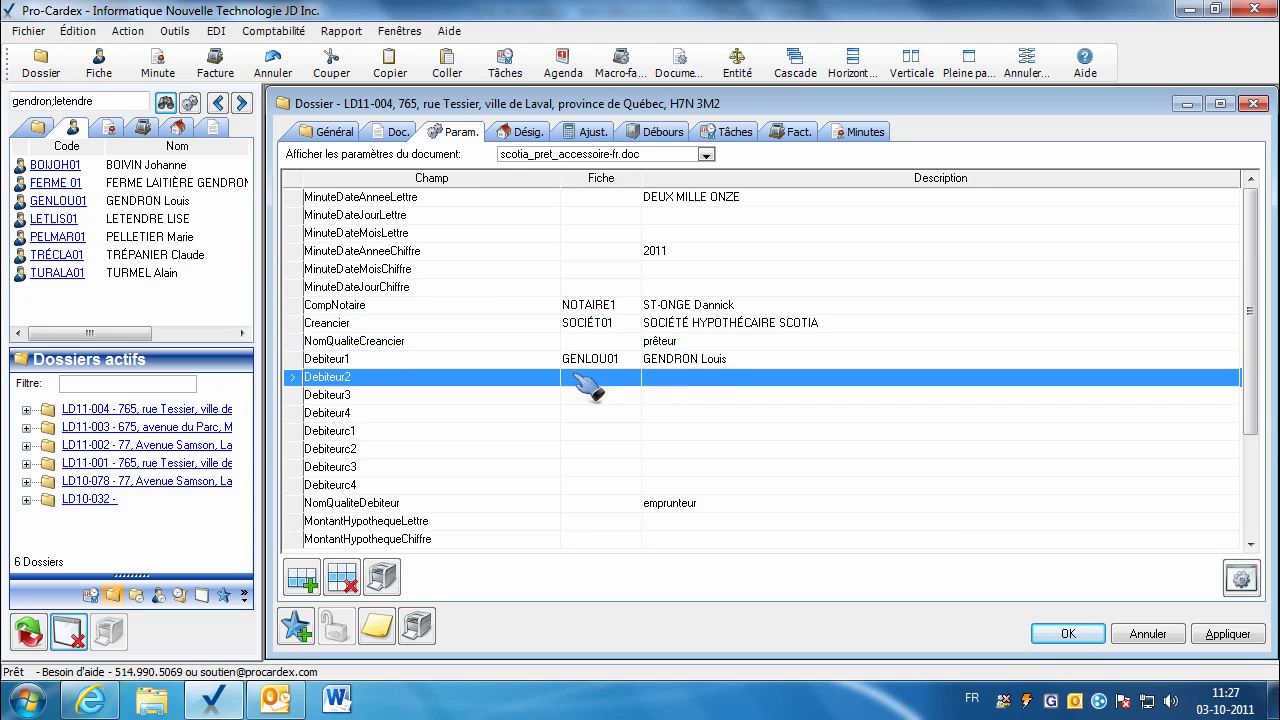
Step: Enter the mortgage amount as CENT MILLE DOLLARS in words and 100 000,00 in figures
{"action": "left_click", "coordinate": [466, 450]}
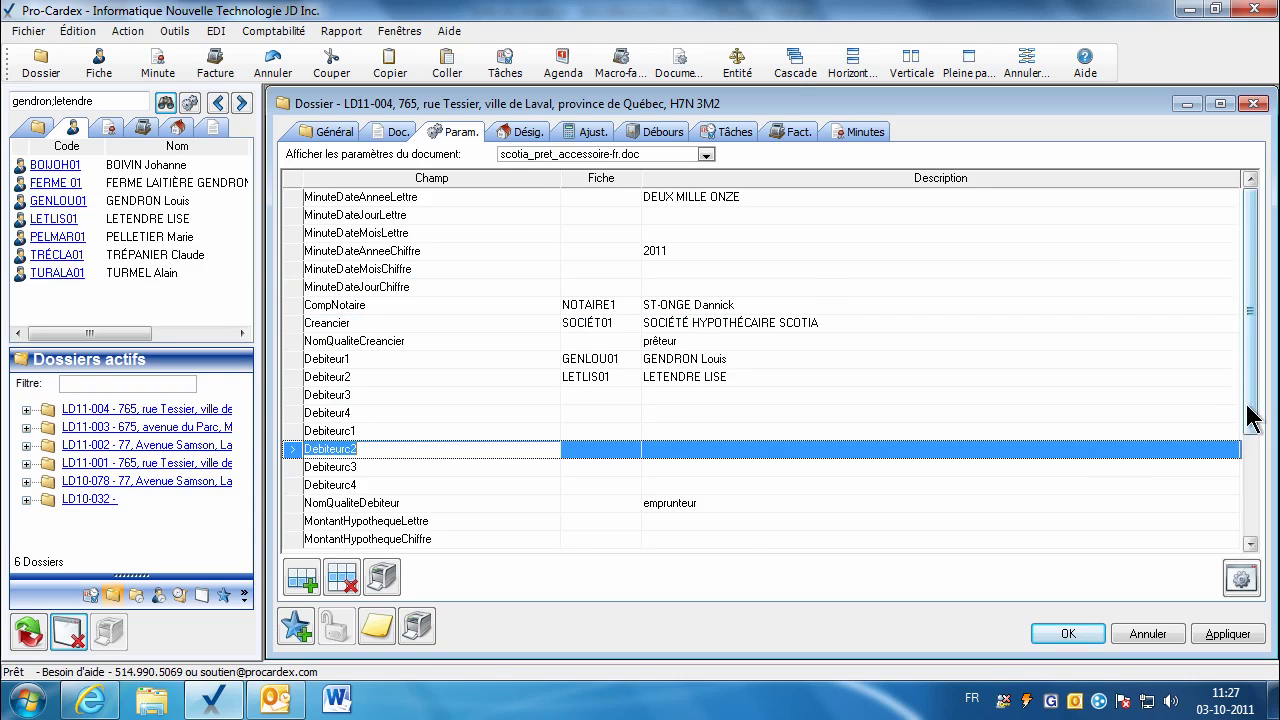
{"action": "left_click_drag", "start_coordinate": [1249, 423], "coordinate": [1250, 503]}
{"action": "left_click", "coordinate": [660, 418]}
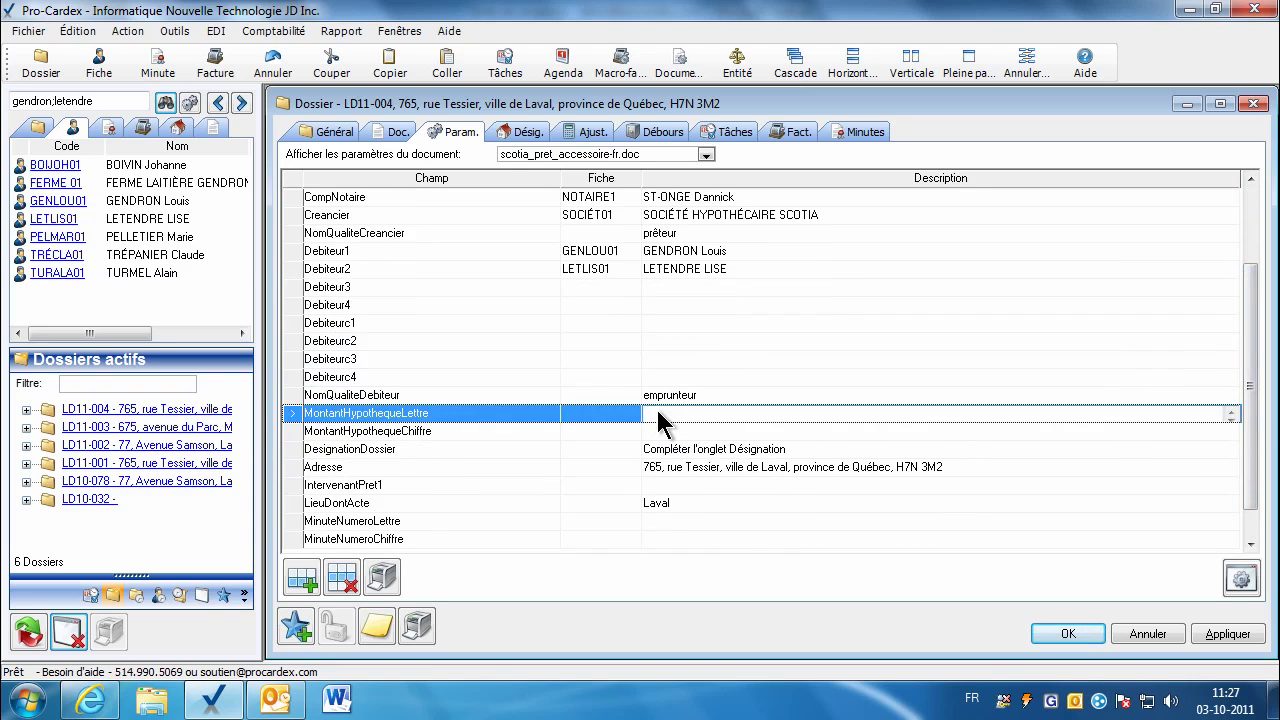
{"action": "type", "text": "CENT MILLE DOLLARS"}
{"action": "left_click", "coordinate": [656, 414]}
{"action": "left_click", "coordinate": [656, 434]}
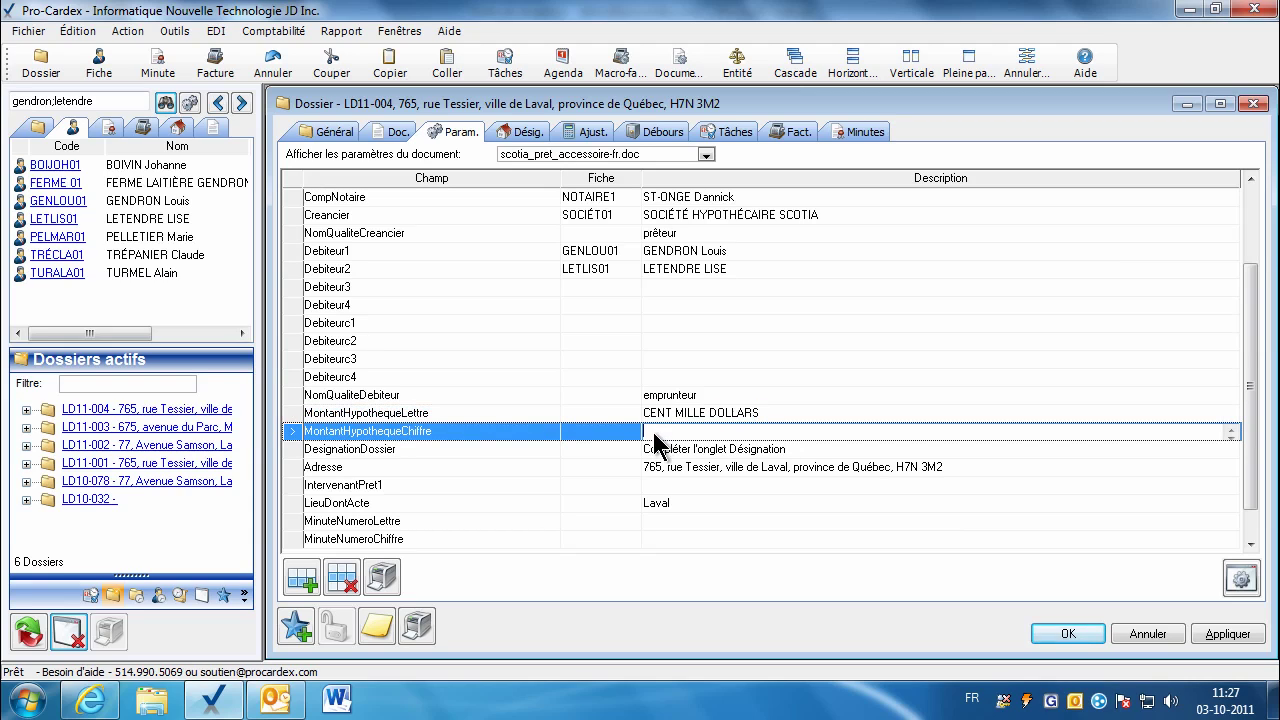
{"action": "type", "text": "100 000,00"}
Step: Review the remaining parameters, including LieuDontActe Laval, and apply the changes
{"action": "left_click", "coordinate": [650, 449]}
{"action": "left_click", "coordinate": [672, 467]}
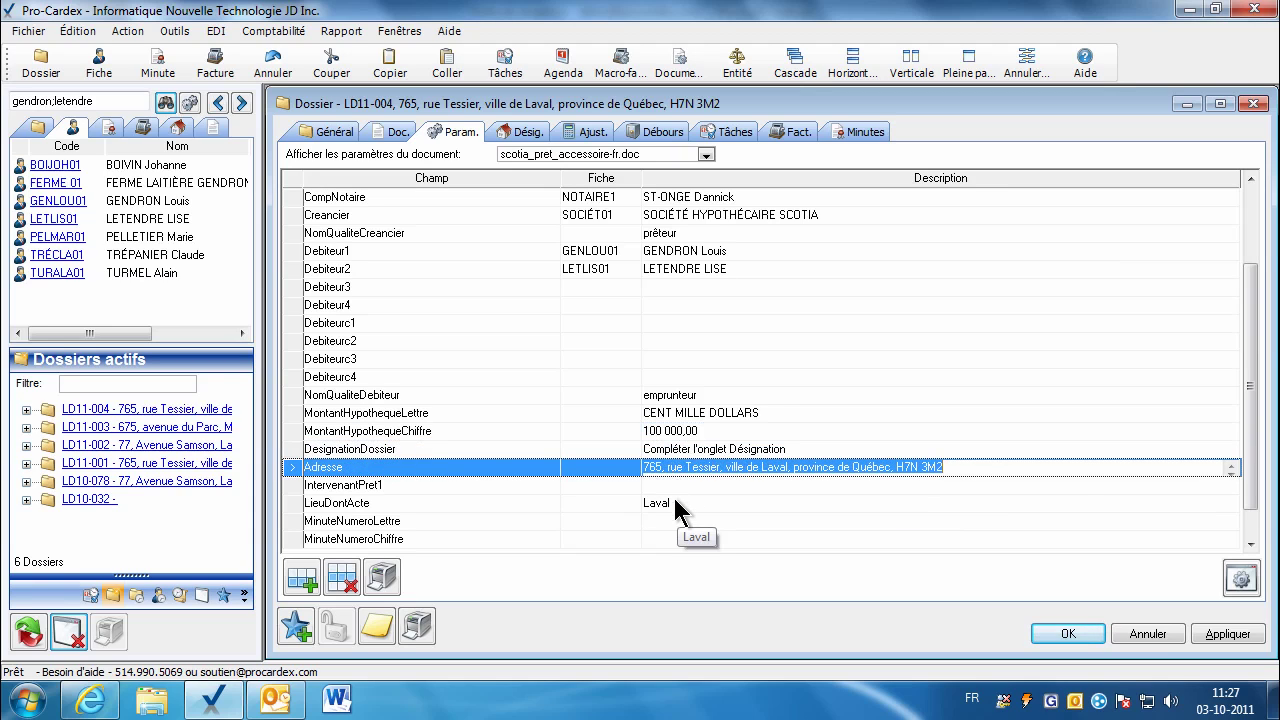
{"action": "left_click", "coordinate": [674, 505]}
{"action": "left_click", "coordinate": [1250, 544]}
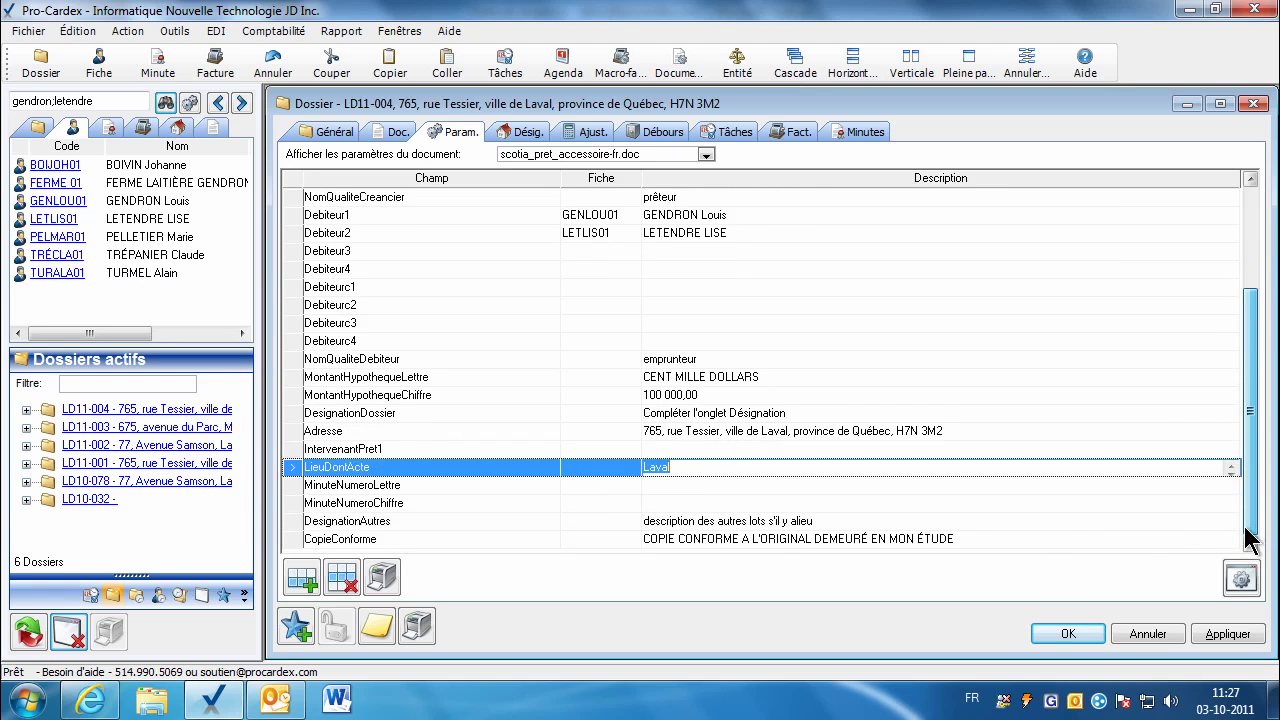
{"action": "left_click", "coordinate": [1228, 634]}
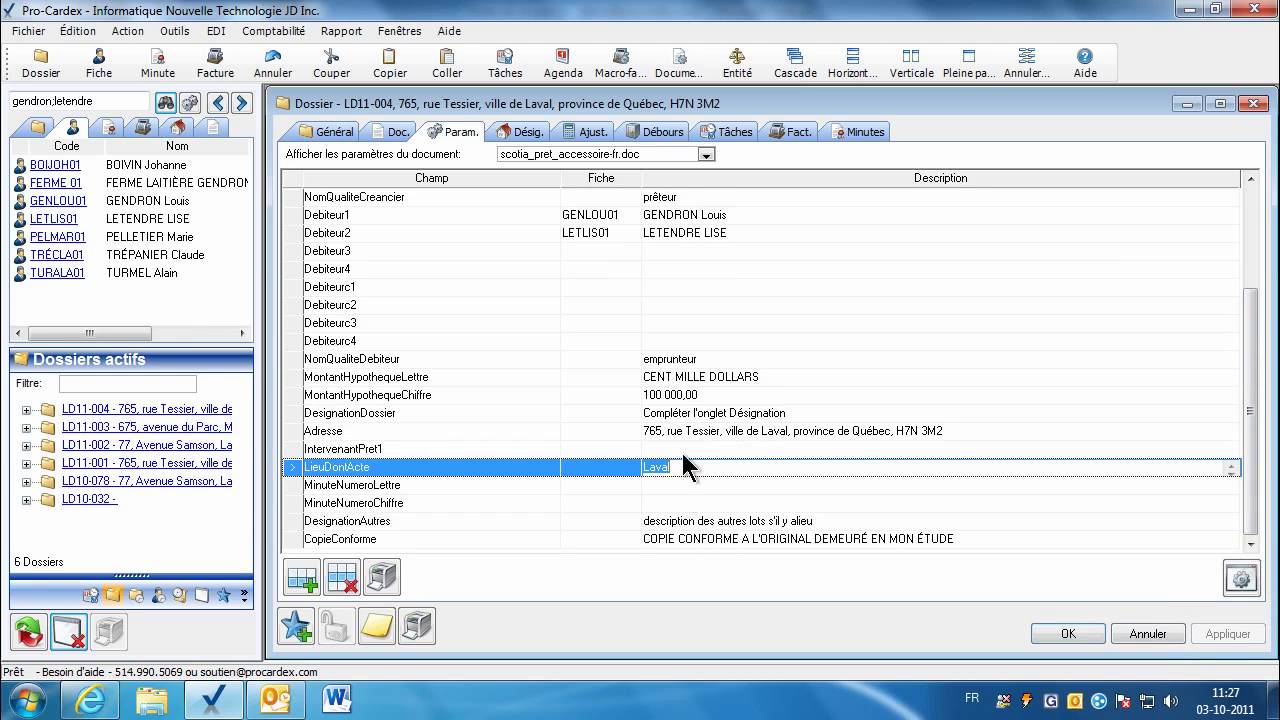
{"action": "left_click", "coordinate": [394, 133]}
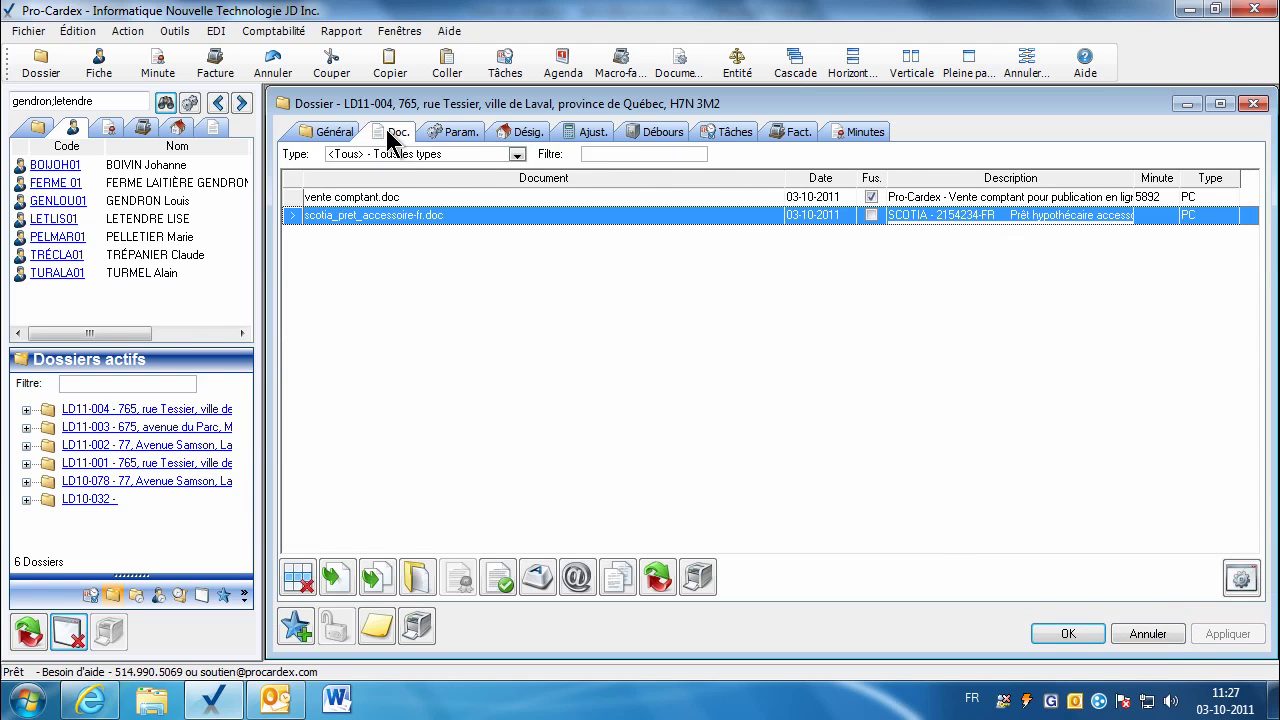
Step: Review the scotia_pret_accessoire-fr.doc template in Word, then close it
{"action": "left_click", "coordinate": [416, 577]}
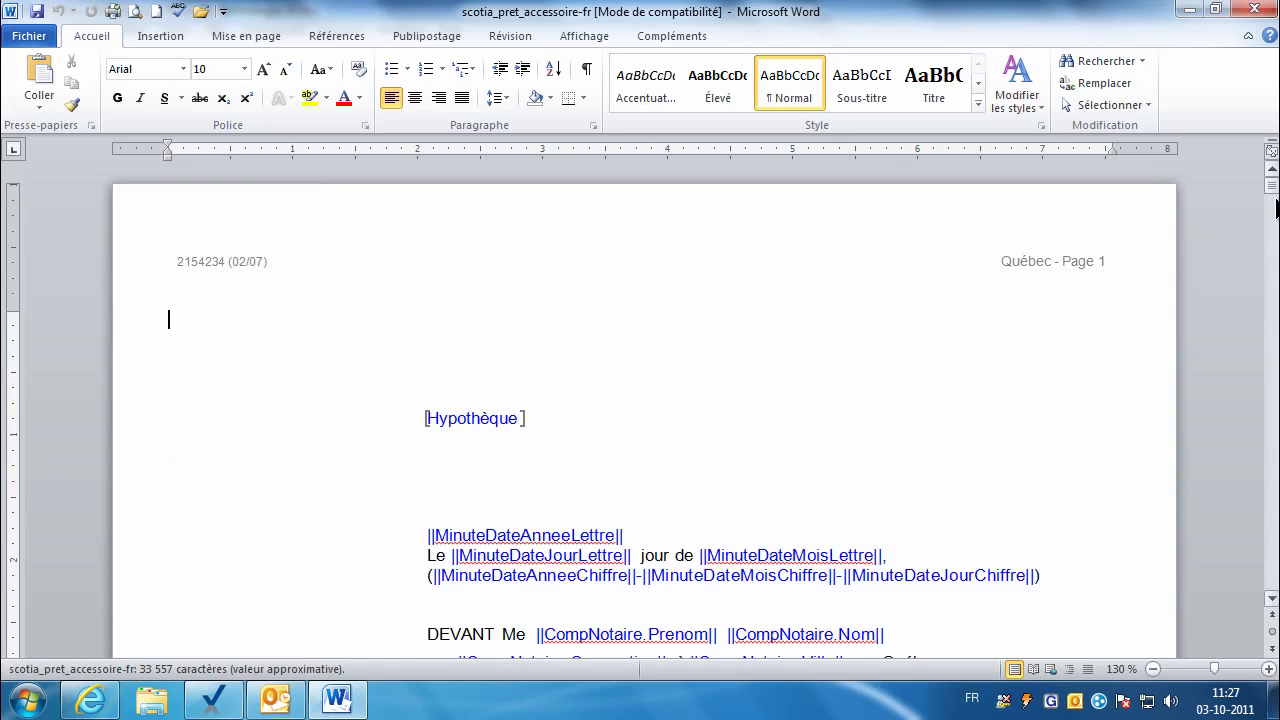
{"action": "left_click_drag", "start_coordinate": [1272, 196], "coordinate": [1272, 200]}
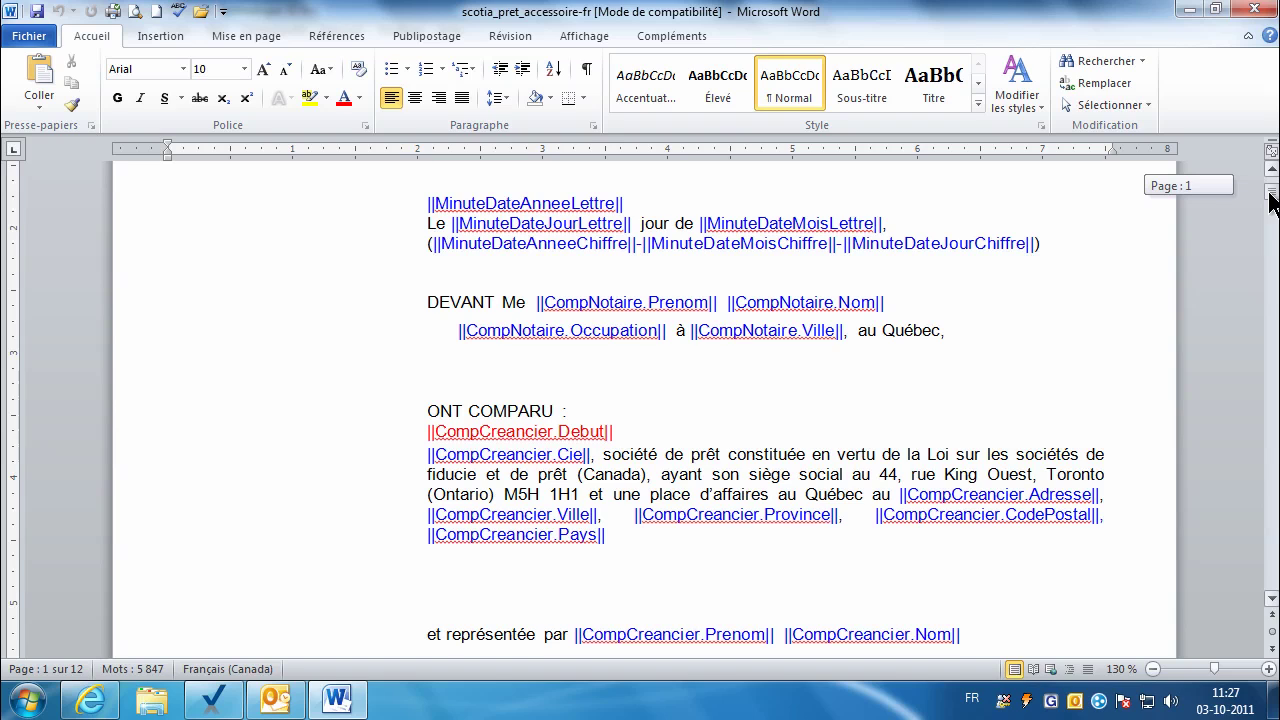
{"action": "left_click_drag", "start_coordinate": [1272, 200], "coordinate": [1272, 200]}
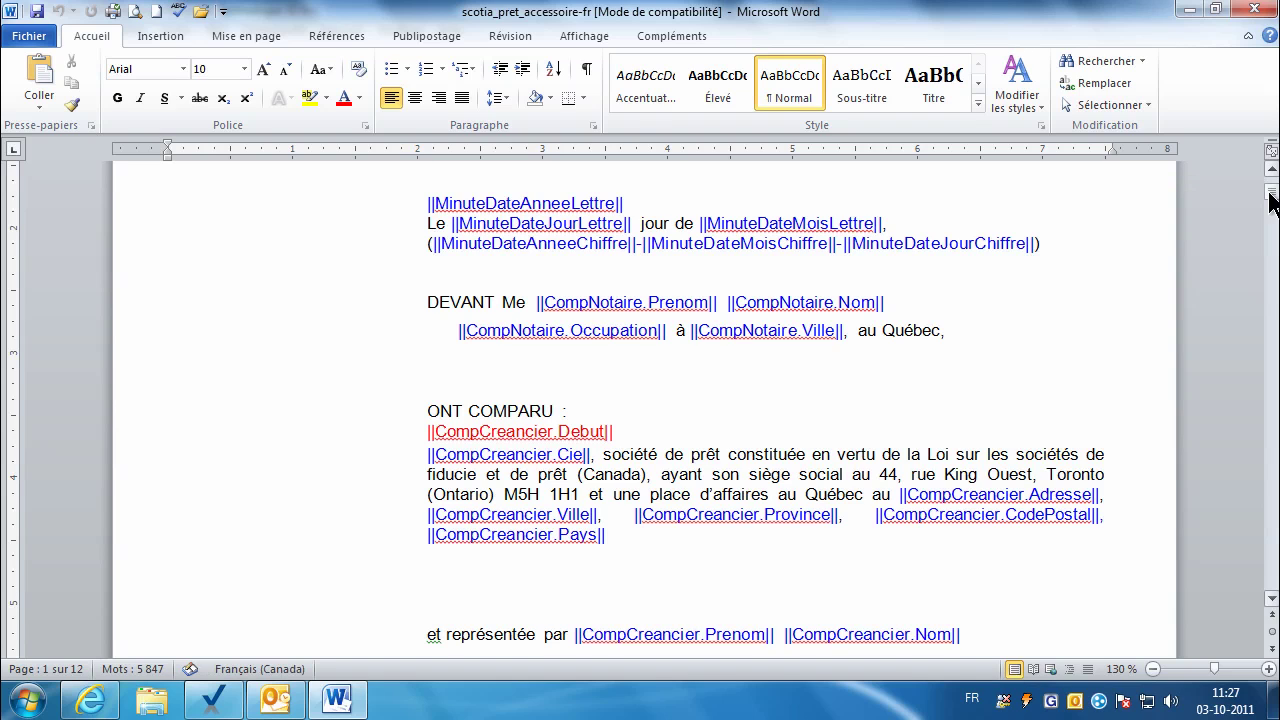
{"action": "left_click", "coordinate": [1253, 9]}
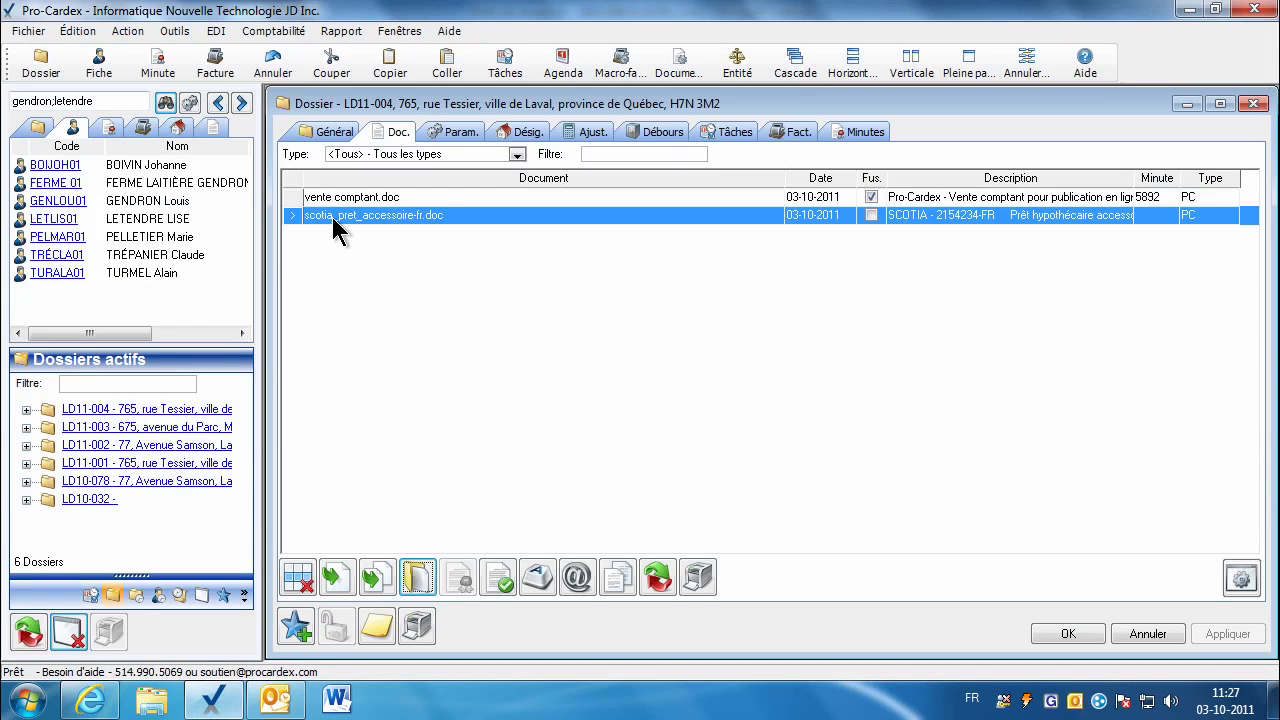
Step: Merge the Scotia loan deed and enter Montréal as the registry division after 'foncière de'
{"action": "left_click", "coordinate": [333, 578]}
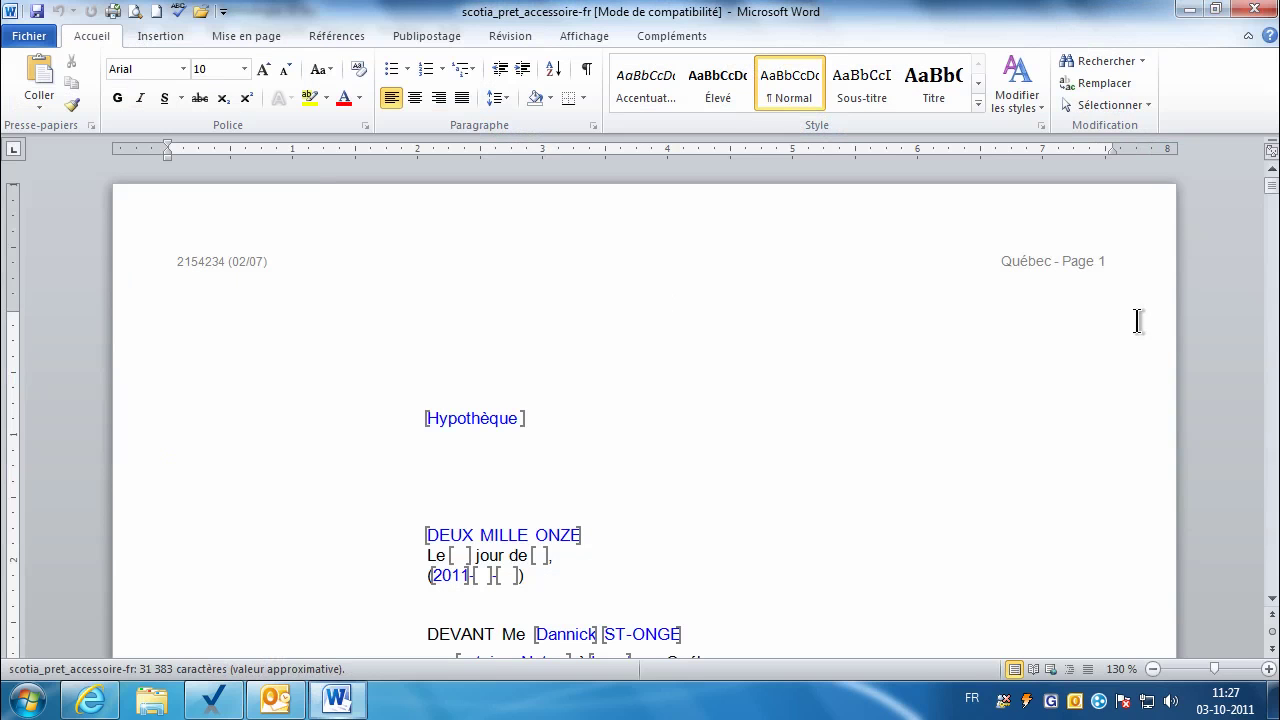
{"action": "left_click_drag", "start_coordinate": [1272, 195], "coordinate": [1270, 207]}
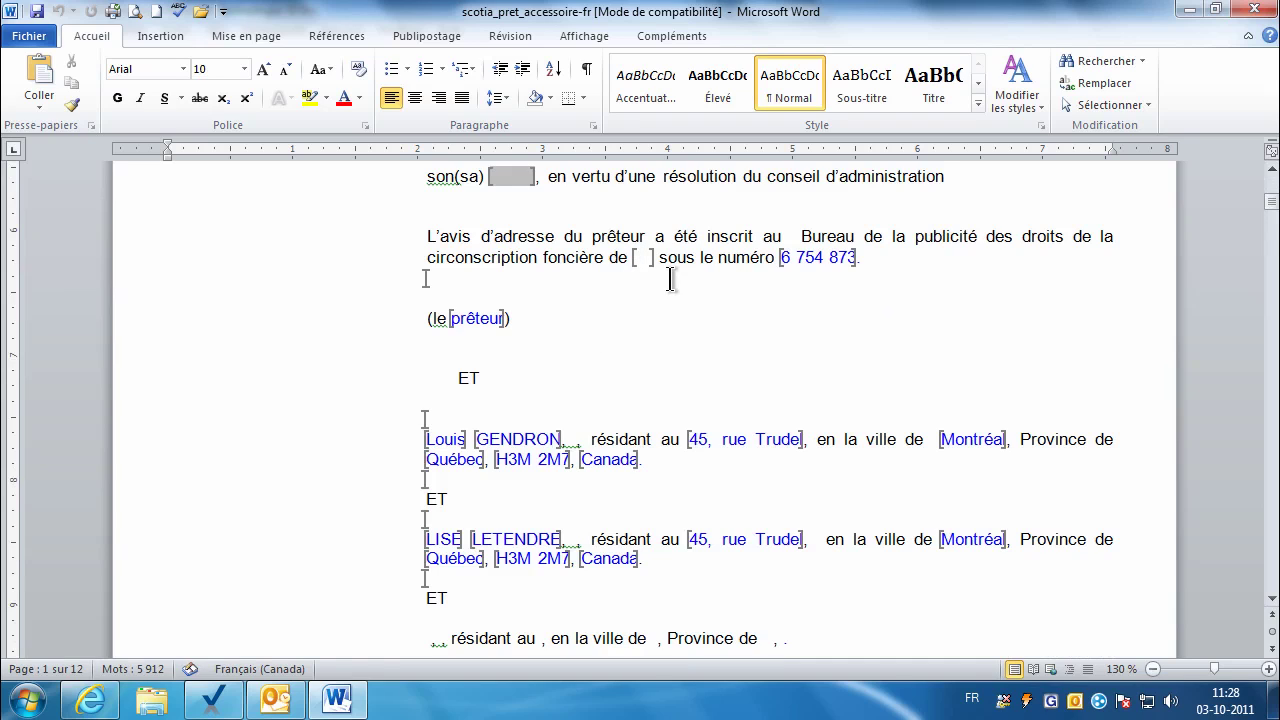
{"action": "left_click", "coordinate": [643, 258]}
{"action": "type", "text": "Mont"}
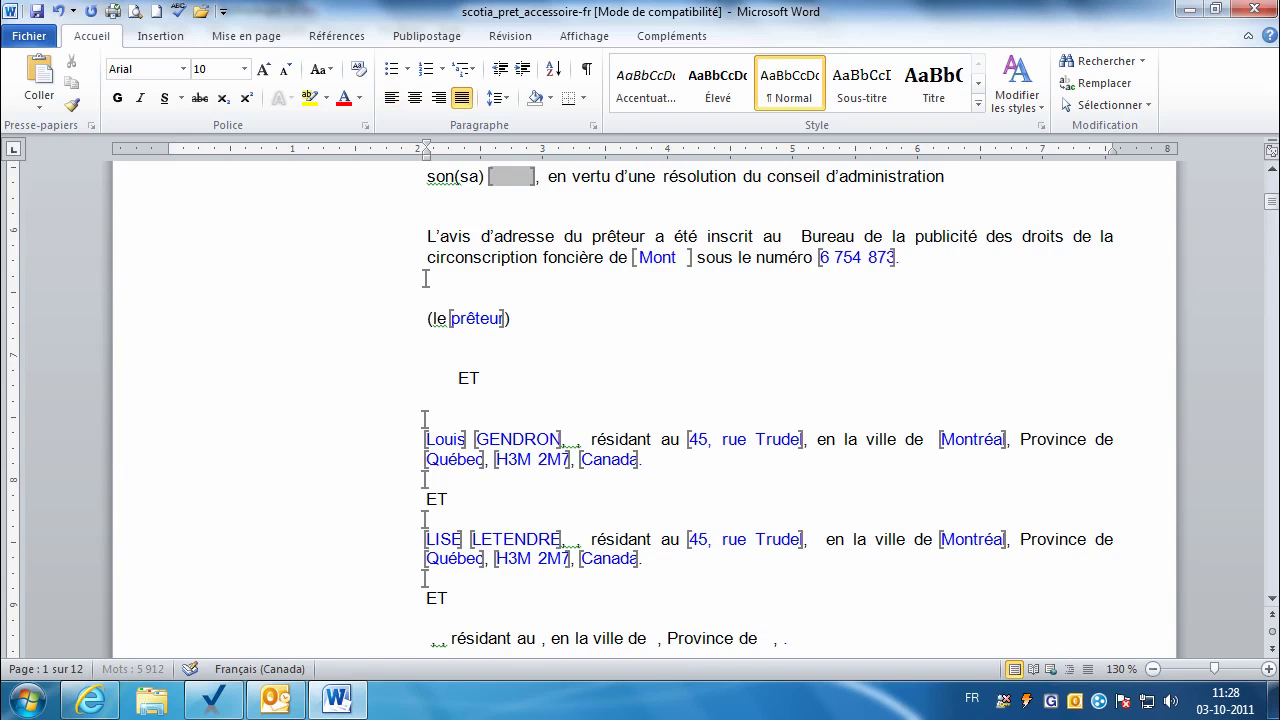
{"action": "type", "text": "réal"}
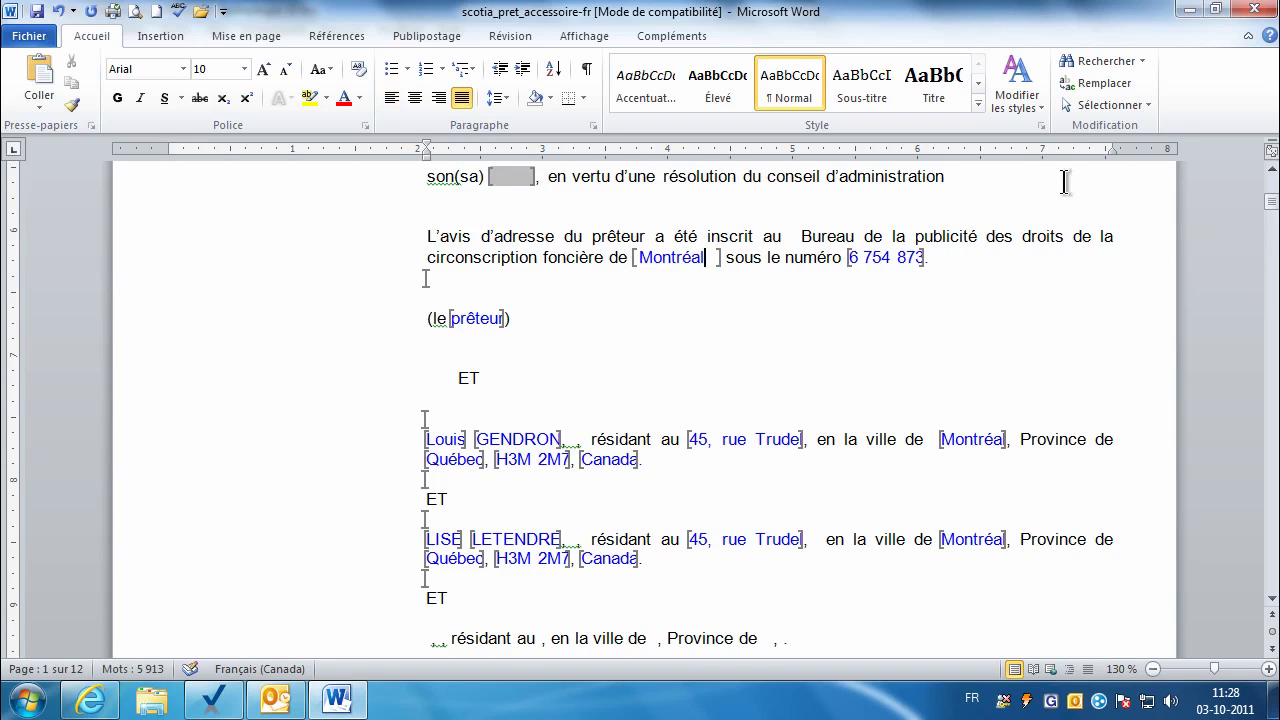
{"action": "scroll", "coordinate": [1273, 180], "scroll_direction": "up", "scroll_amount": 4}
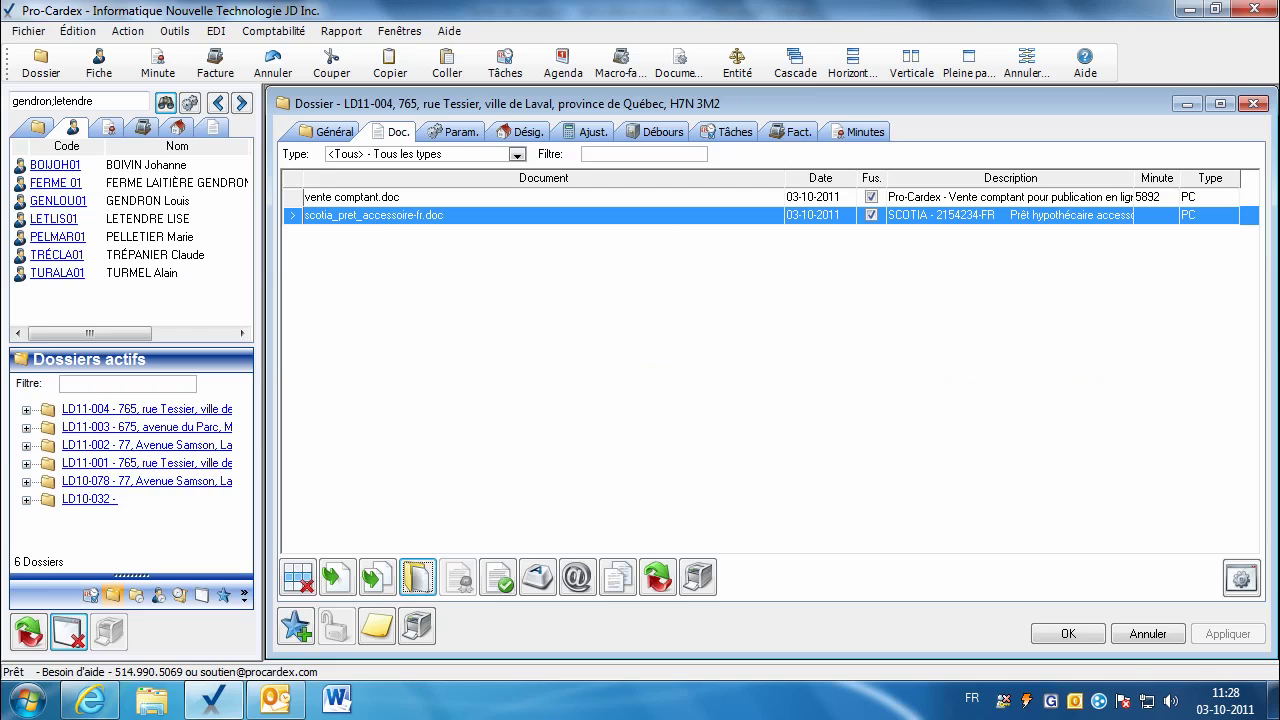
Step: Record the Scotia document as minute 5893 dated 30-09-2011
{"action": "double_click", "coordinate": [1146, 220]}
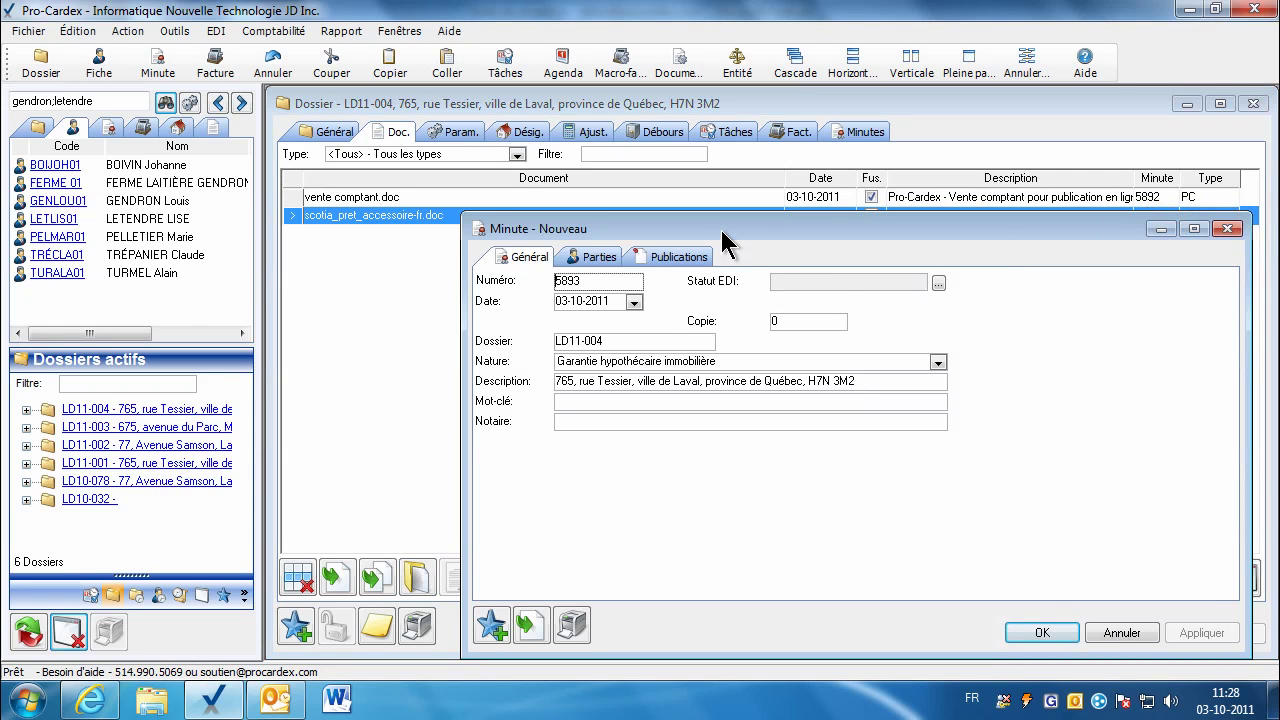
{"action": "left_click_drag", "start_coordinate": [722, 232], "coordinate": [658, 212]}
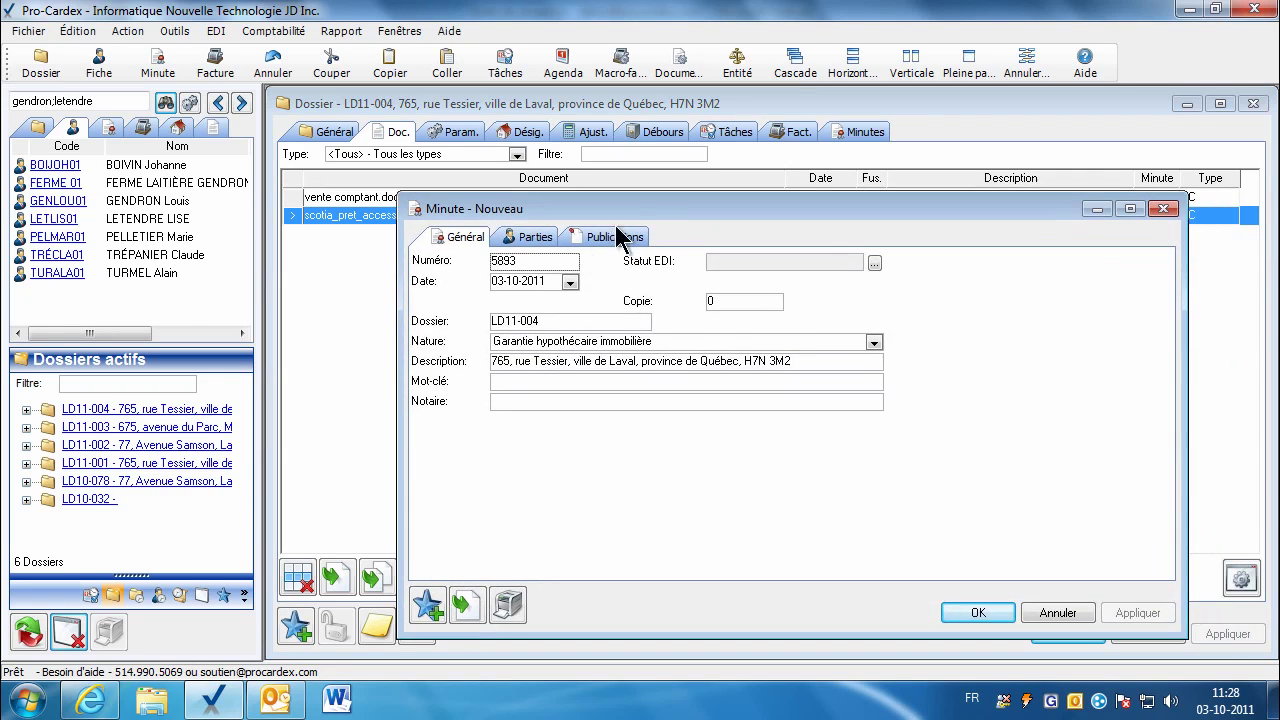
{"action": "left_click", "coordinate": [569, 282]}
{"action": "left_click", "coordinate": [501, 306]}
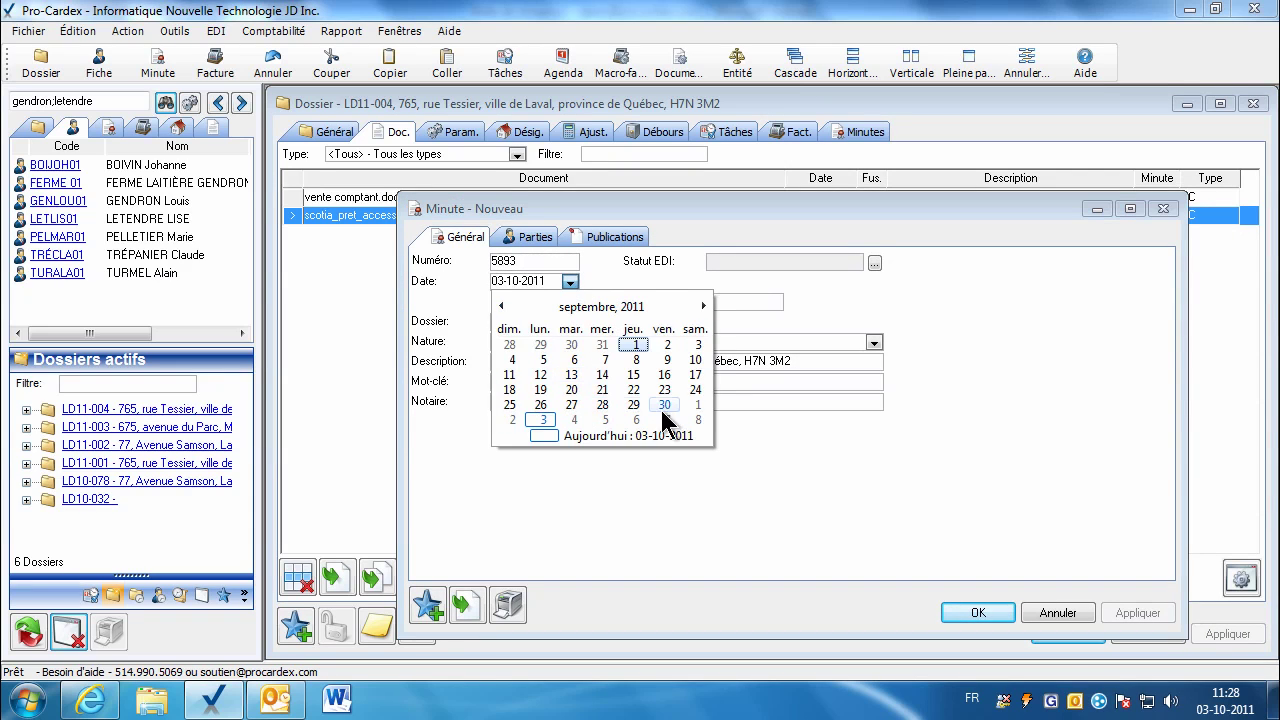
{"action": "left_click", "coordinate": [664, 406]}
{"action": "left_click", "coordinate": [977, 613]}
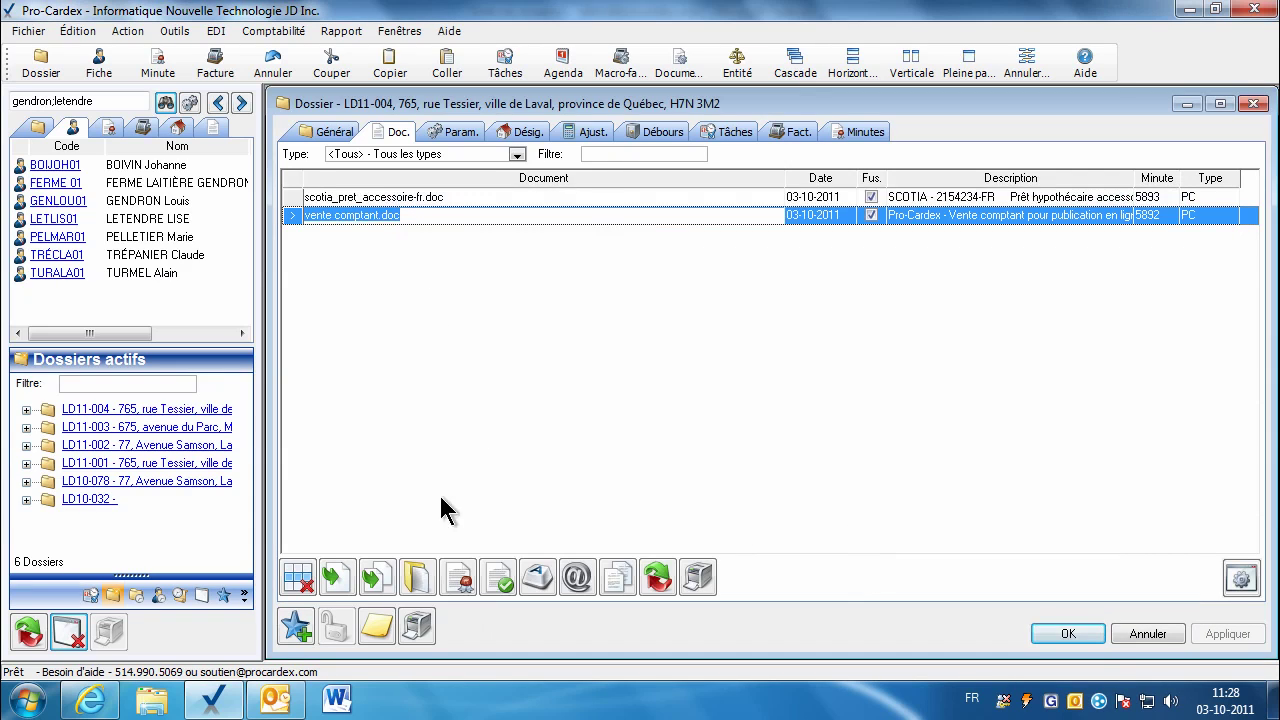
Step: Start another merge on vente comptant.doc and switch to the master document list
{"action": "left_click", "coordinate": [459, 578]}
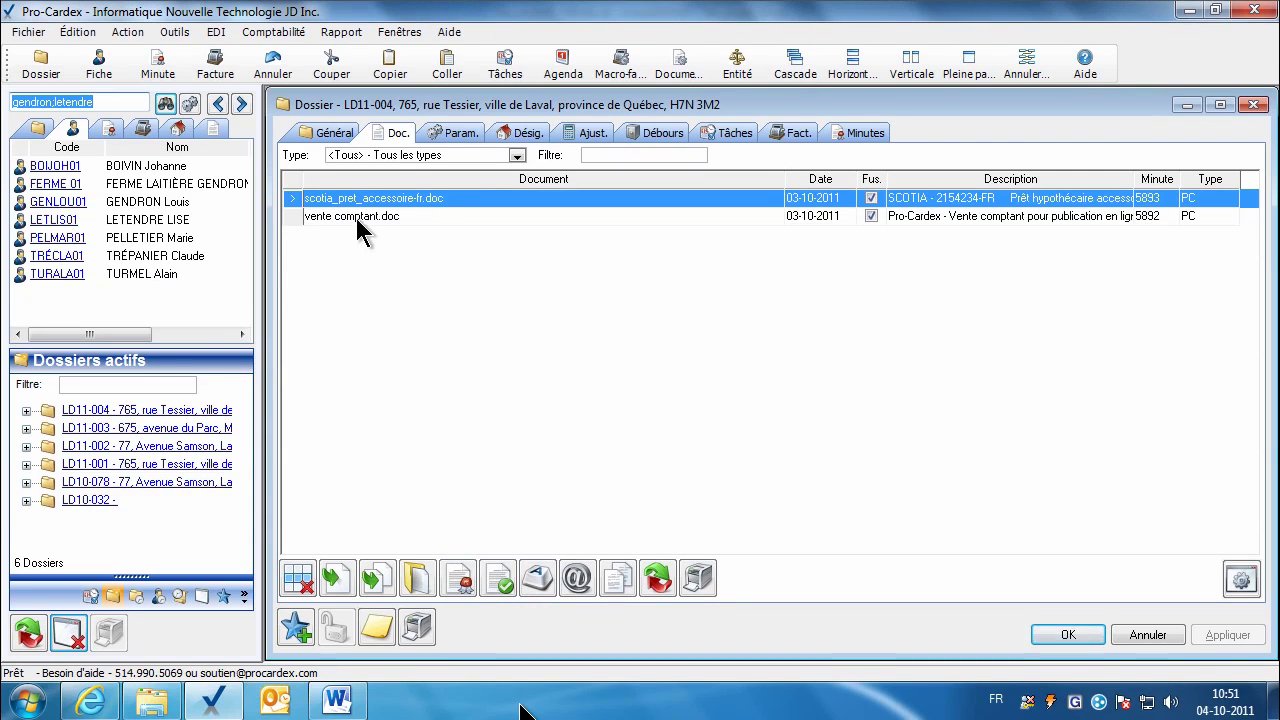
{"action": "left_click", "coordinate": [356, 217]}
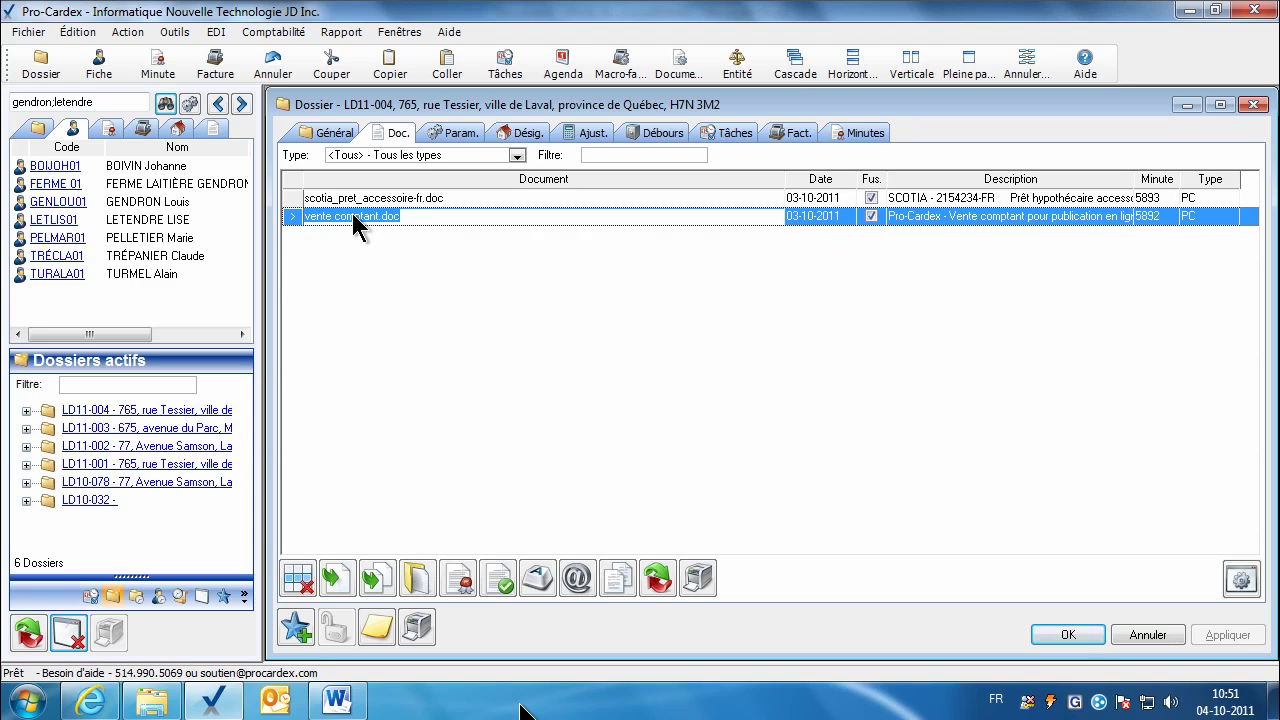
{"action": "left_click", "coordinate": [213, 133]}
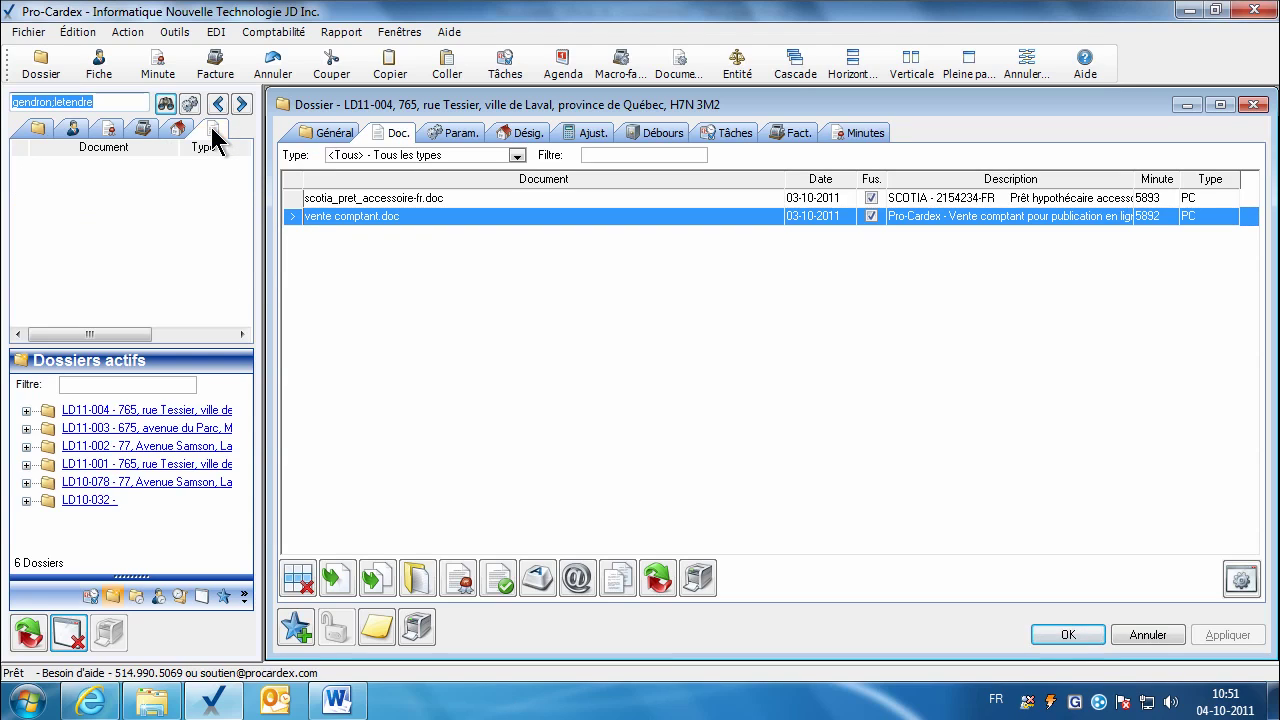
Step: Search master documents for 'quittance' and add quittance totale cie-fr.doc to the dossier
{"action": "type", "text": "qu"}
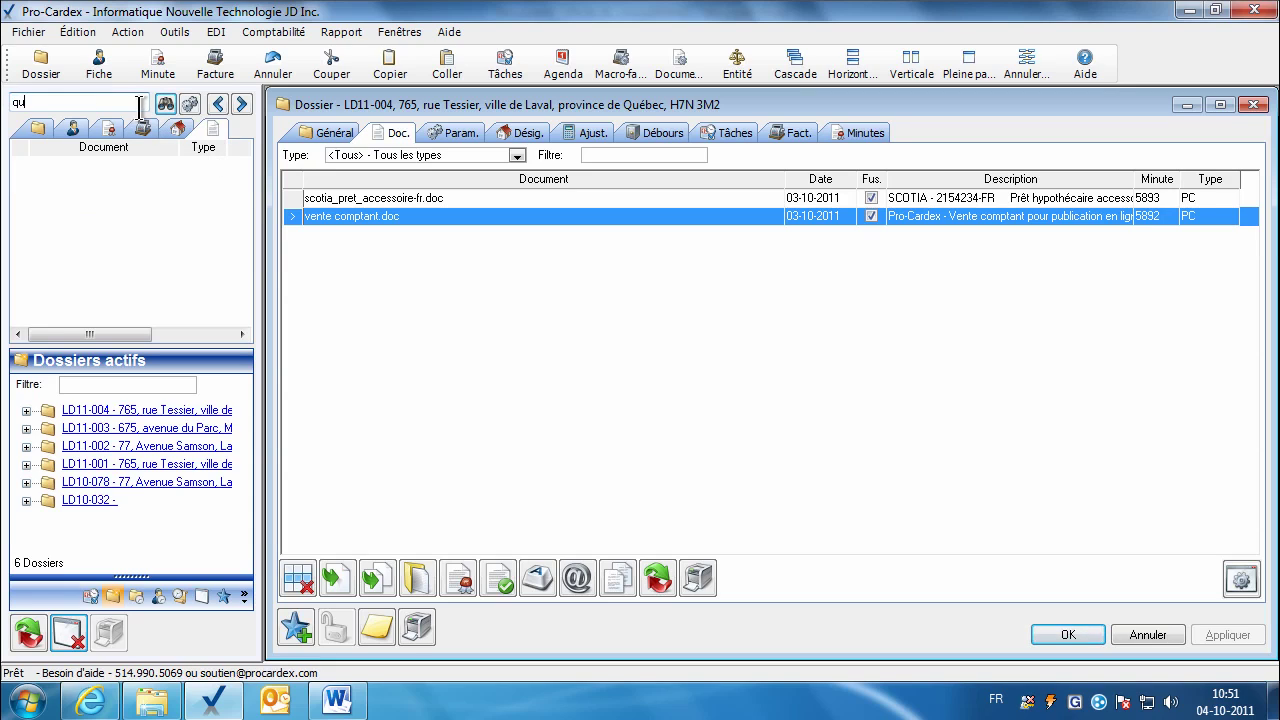
{"action": "type", "text": "ittance"}
{"action": "key", "text": "Return"}
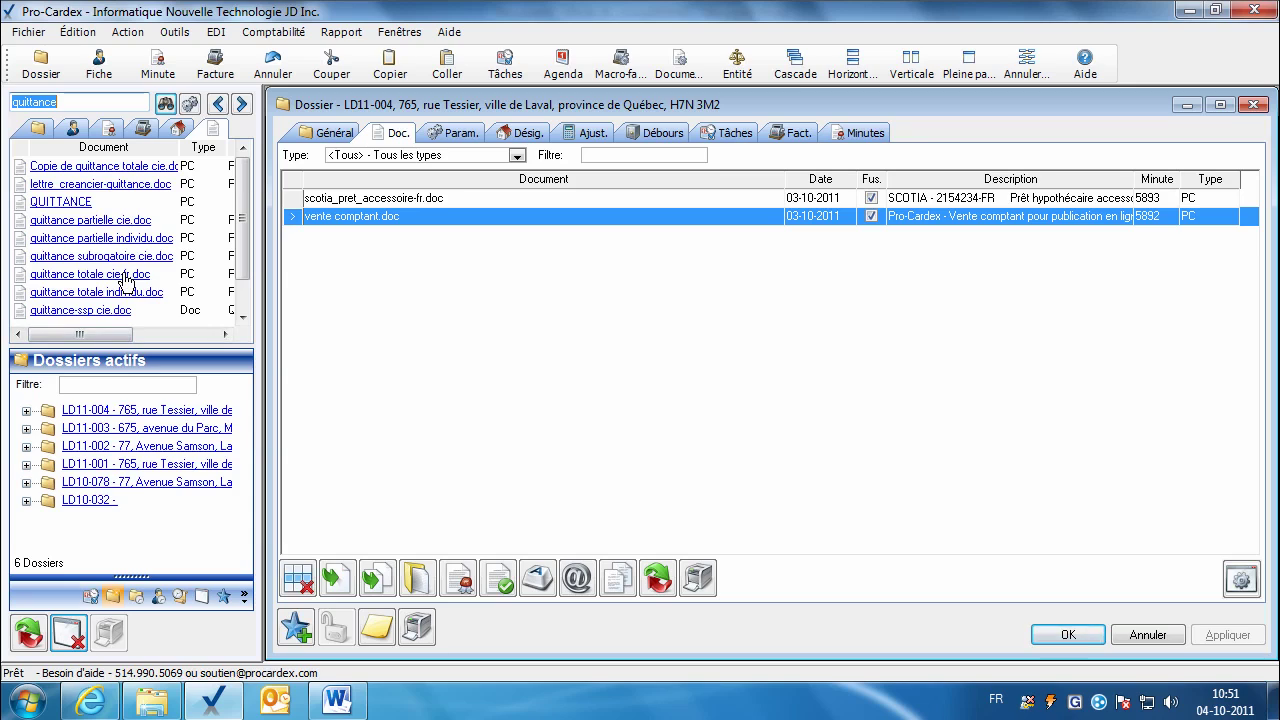
{"action": "left_click_drag", "start_coordinate": [123, 281], "coordinate": [363, 274]}
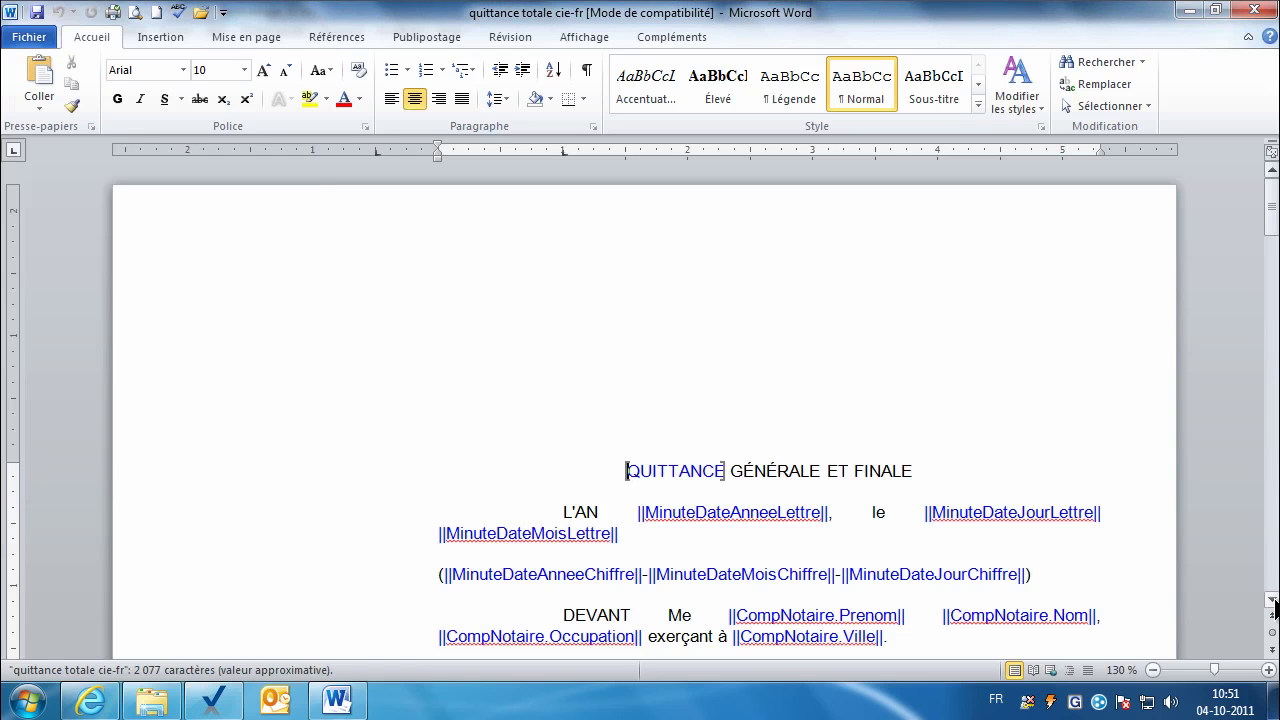
Step: Scroll through the quittance totale template, select the MatrimConst bookmark, and close Word
{"action": "left_click", "coordinate": [1272, 600]}
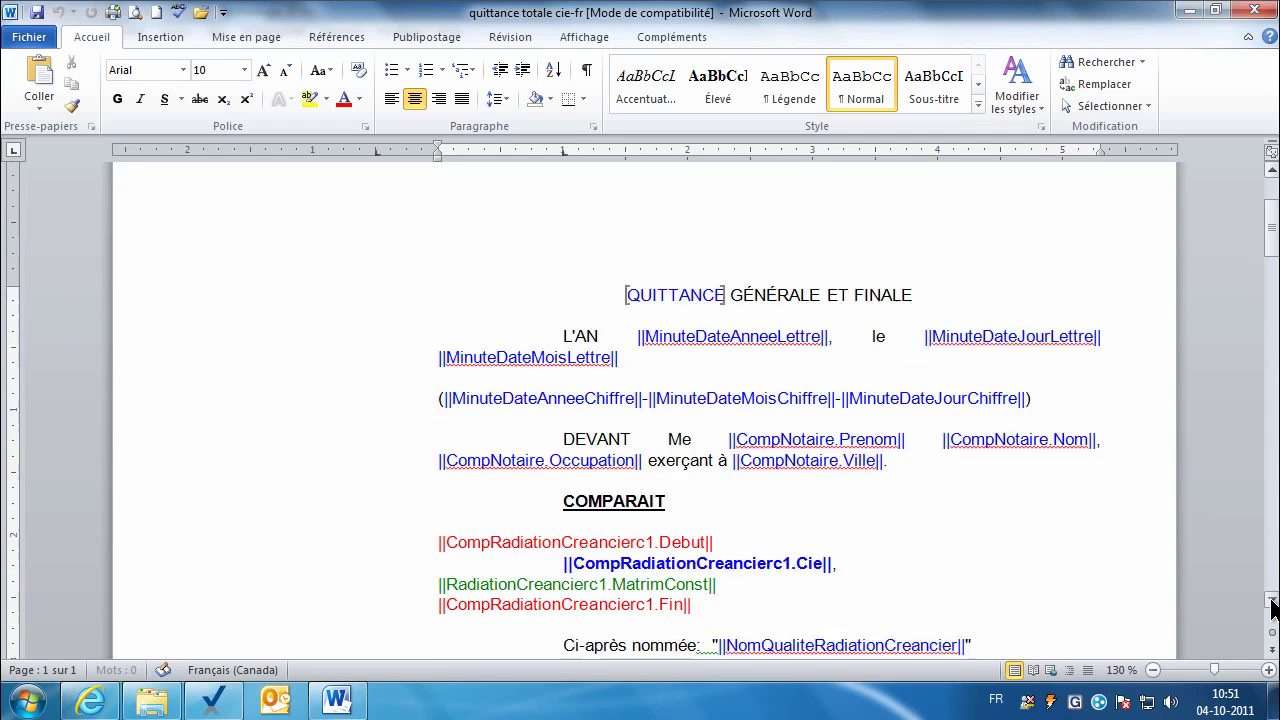
{"action": "scroll", "coordinate": [1008, 551], "scroll_direction": "down", "scroll_amount": 2}
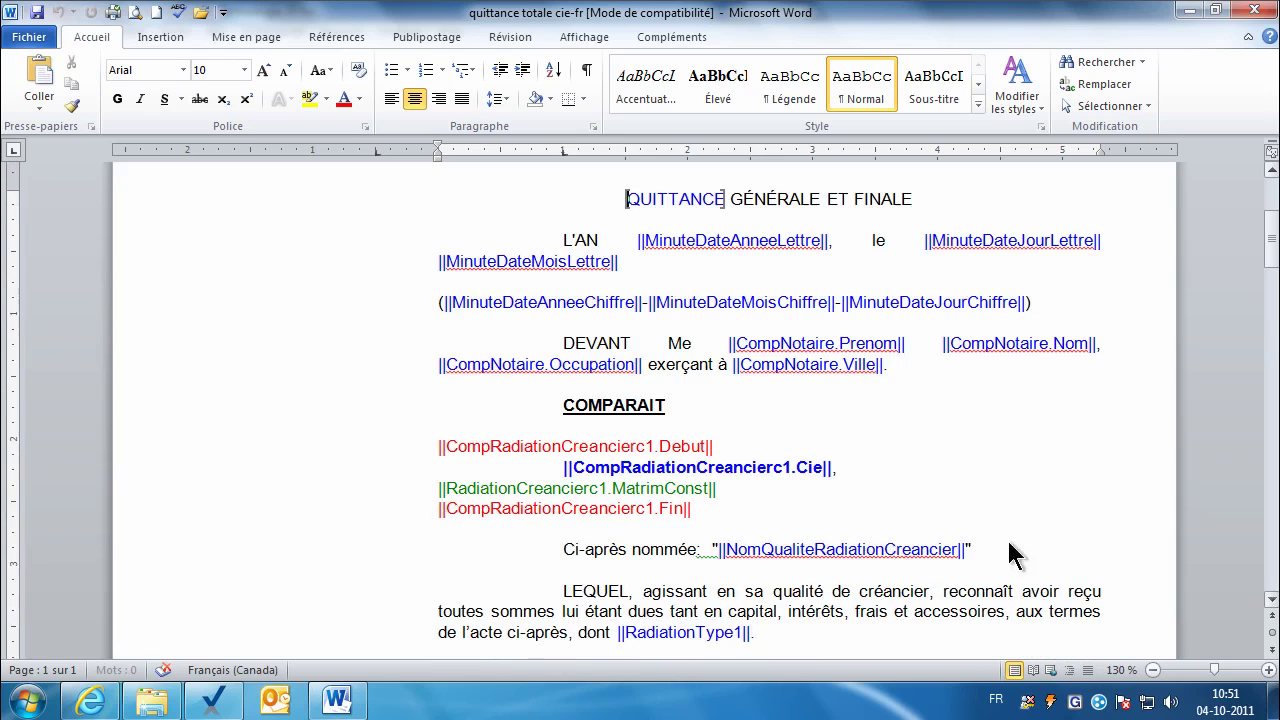
{"action": "left_click", "coordinate": [613, 488]}
{"action": "key", "text": "shift+Right"}
{"action": "key", "text": "shift+Right"}
{"action": "key", "text": "shift+Right"}
{"action": "key", "text": "shift+Right"}
{"action": "key", "text": "shift+Right"}
{"action": "key", "text": "shift+Right"}
{"action": "key", "text": "shift+Right"}
{"action": "key", "text": "shift+Right"}
{"action": "key", "text": "shift+Right"}
{"action": "key", "text": "shift+Right"}
{"action": "key", "text": "shift+Right"}
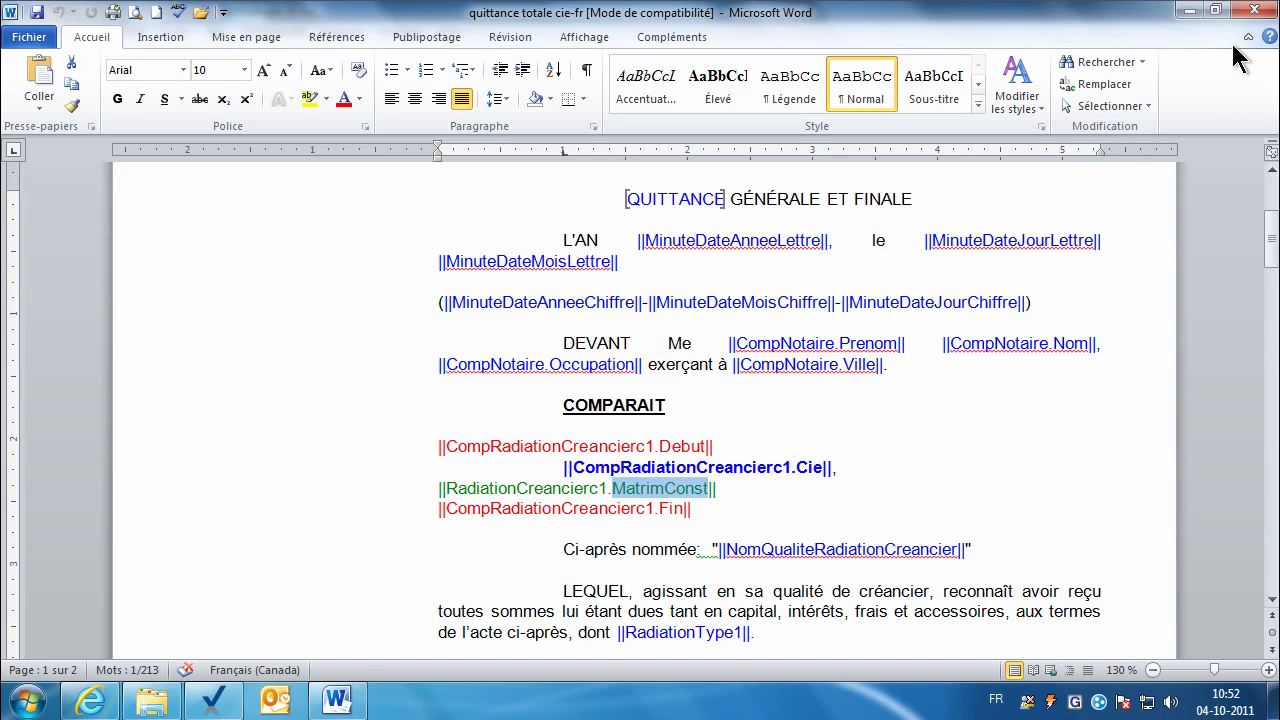
{"action": "left_click", "coordinate": [1257, 9]}
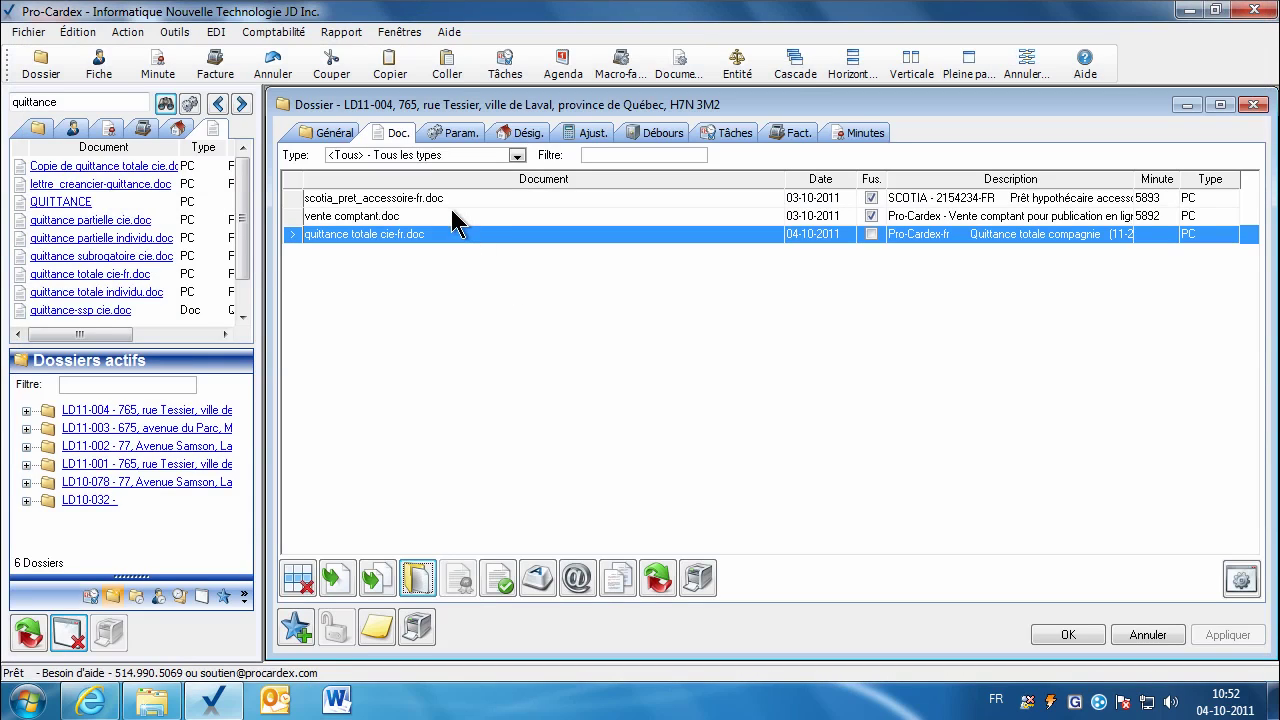
Step: Filter the parameters to quittance totale cie-fr.doc, select RadiationCreancier1, and list bmo contacts
{"action": "left_click", "coordinate": [458, 133]}
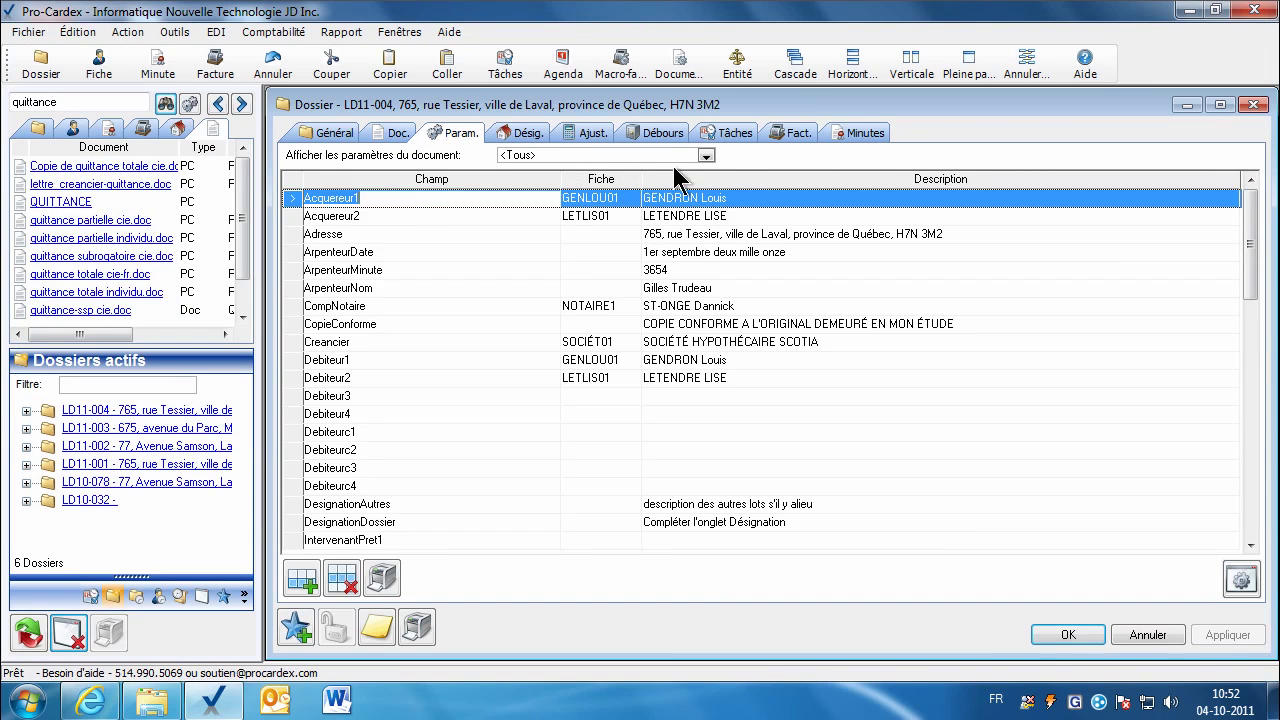
{"action": "left_click", "coordinate": [706, 157]}
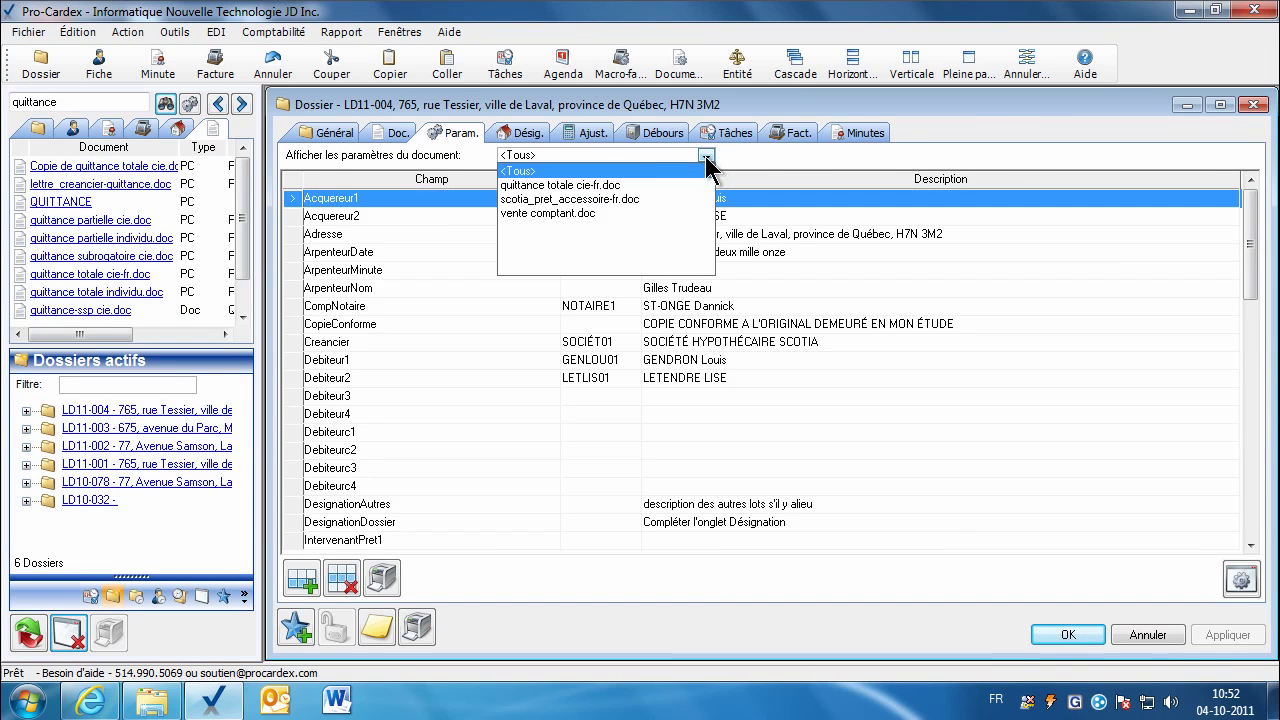
{"action": "left_click", "coordinate": [561, 185]}
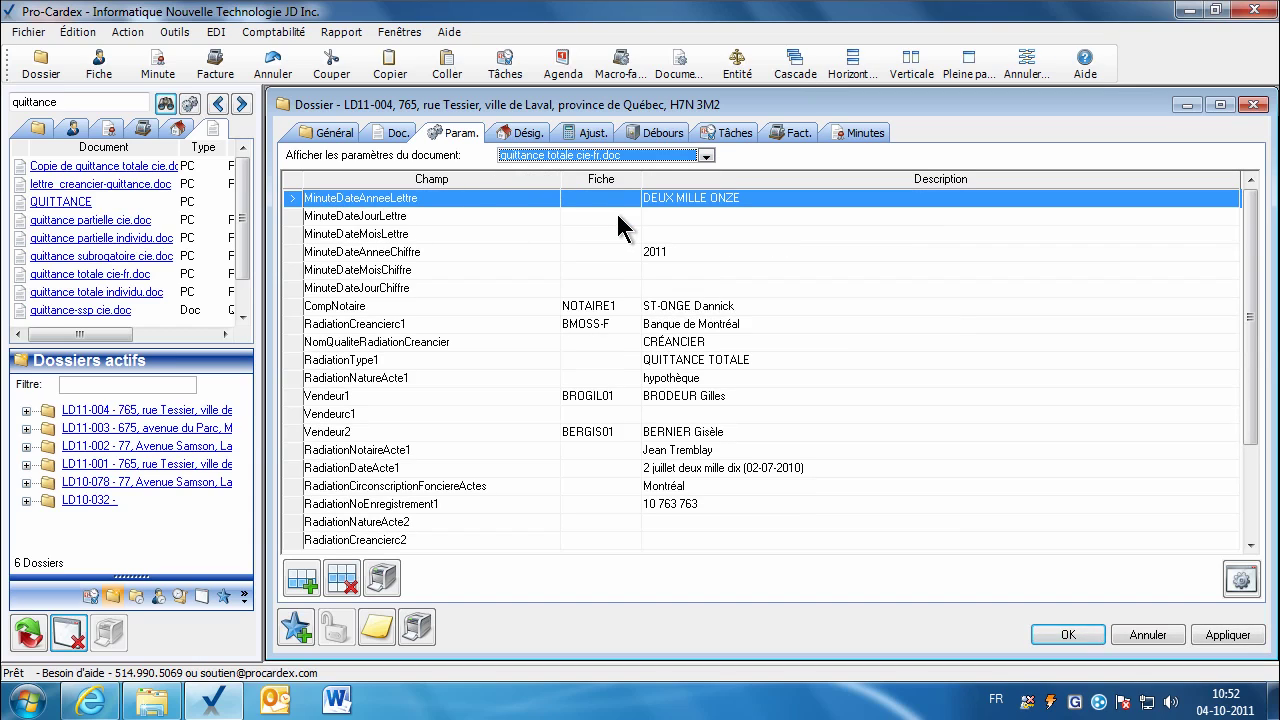
{"action": "left_click", "coordinate": [585, 308]}
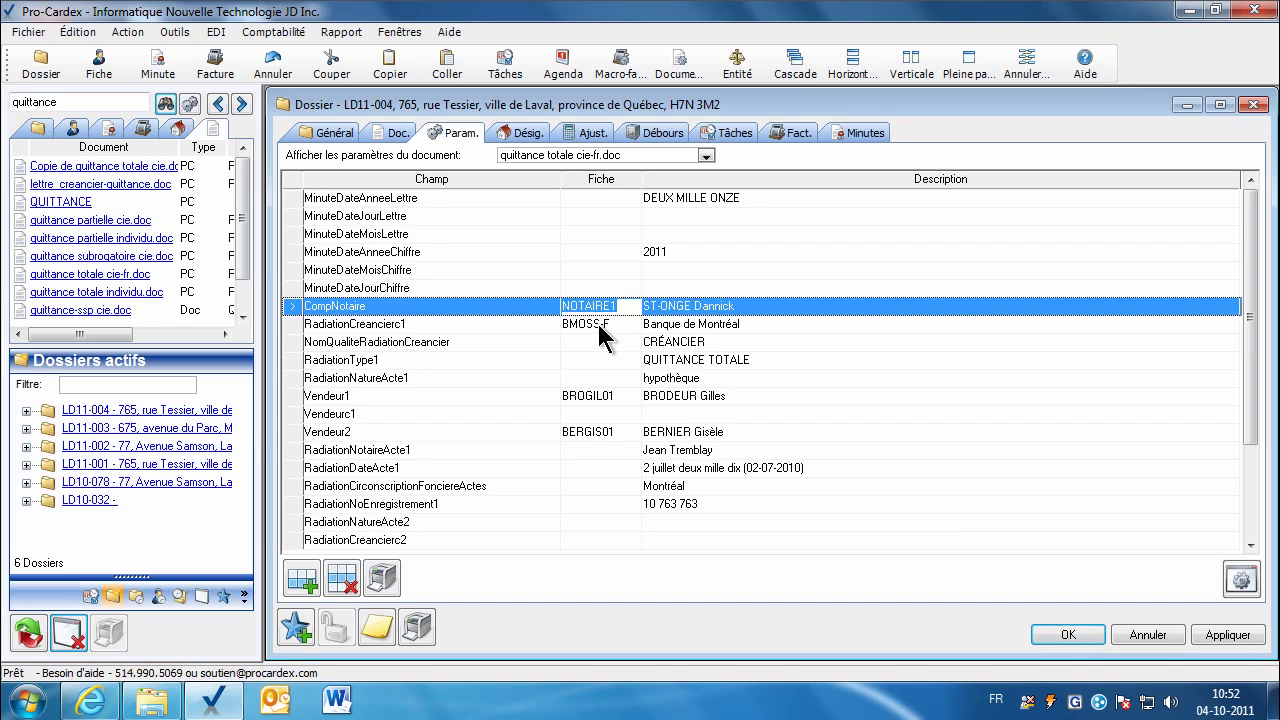
{"action": "left_click", "coordinate": [598, 328]}
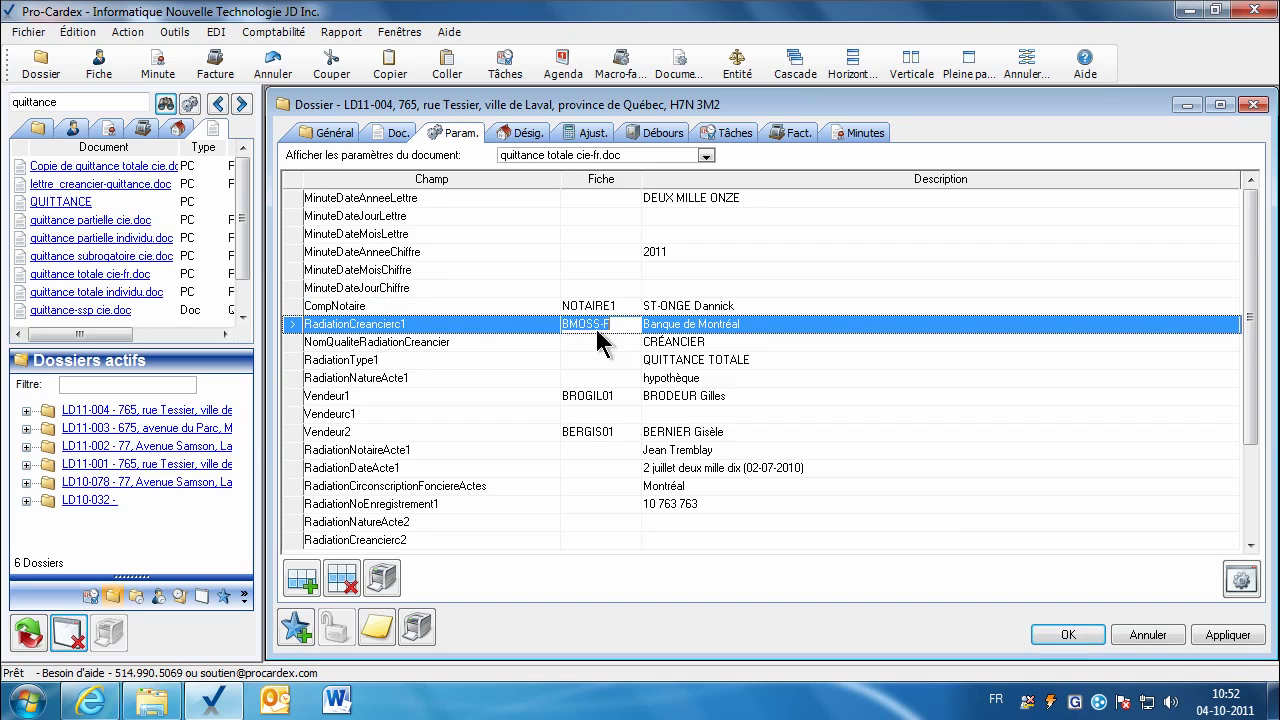
{"action": "left_click", "coordinate": [74, 129]}
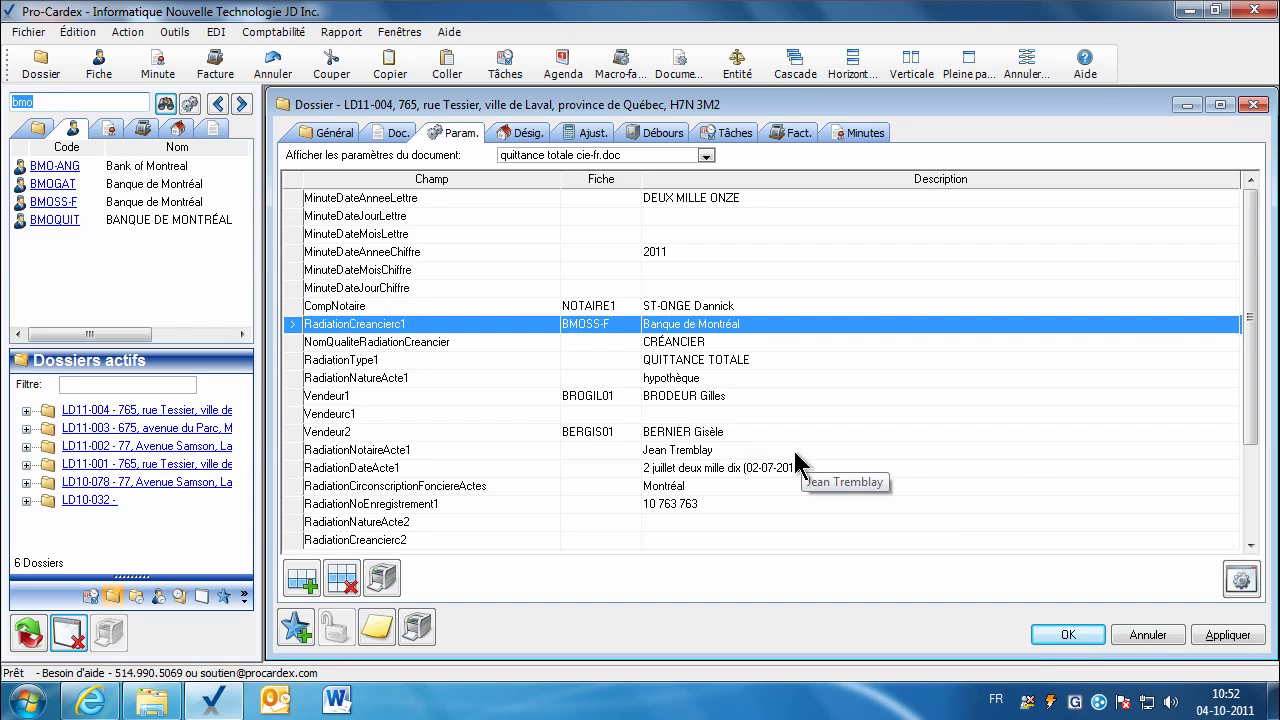
Step: Open the BMOSS-F Banque de Montréal card, review its details, and confirm it for RadiationCreancierc1
{"action": "mouse_move", "coordinate": [1249, 437]}
{"action": "left_mouse_down"}
{"action": "mouse_move", "coordinate": [1251, 465]}
{"action": "mouse_move", "coordinate": [1250, 412]}
{"action": "left_mouse_up"}
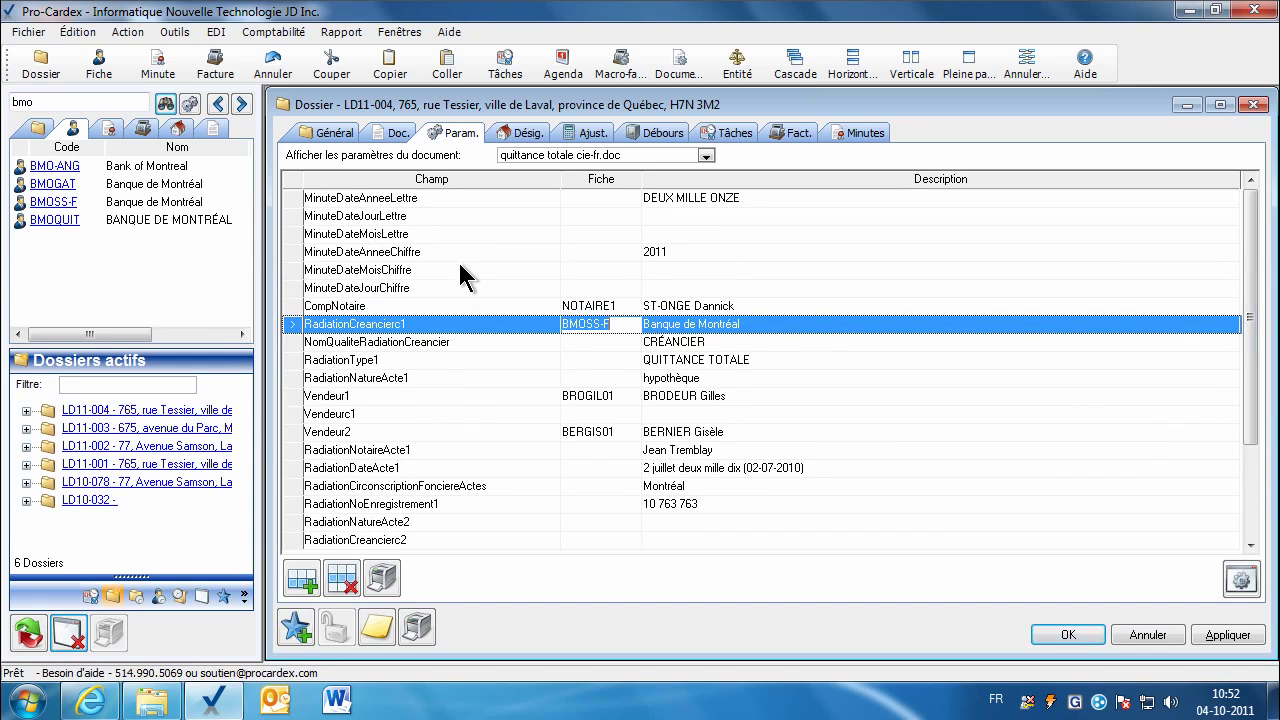
{"action": "double_click", "coordinate": [587, 333]}
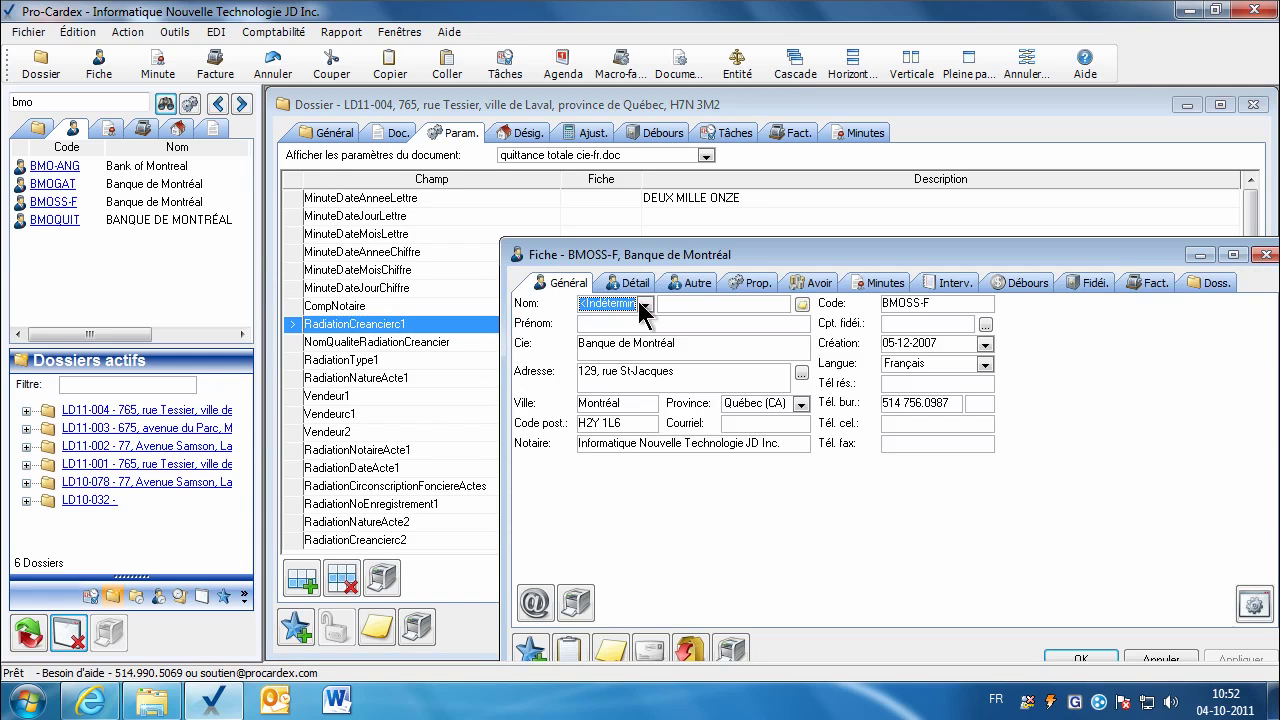
{"action": "left_click_drag", "start_coordinate": [688, 258], "coordinate": [542, 213]}
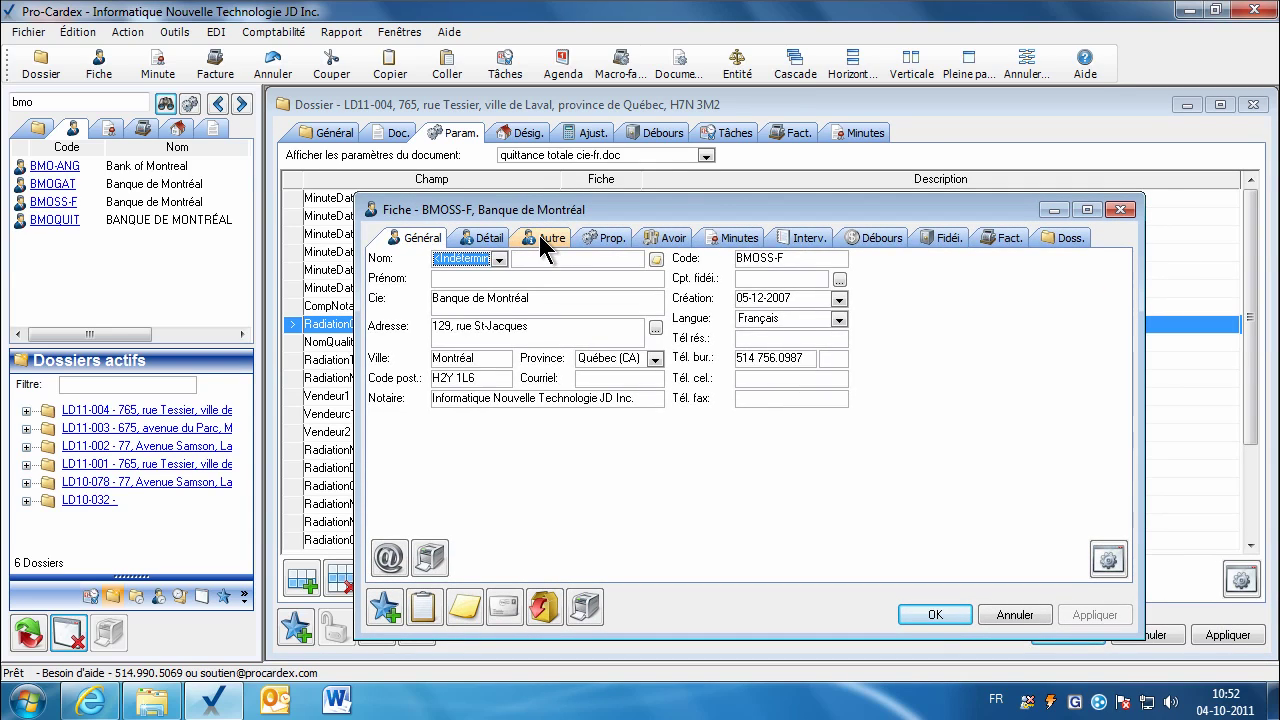
{"action": "left_click", "coordinate": [540, 237]}
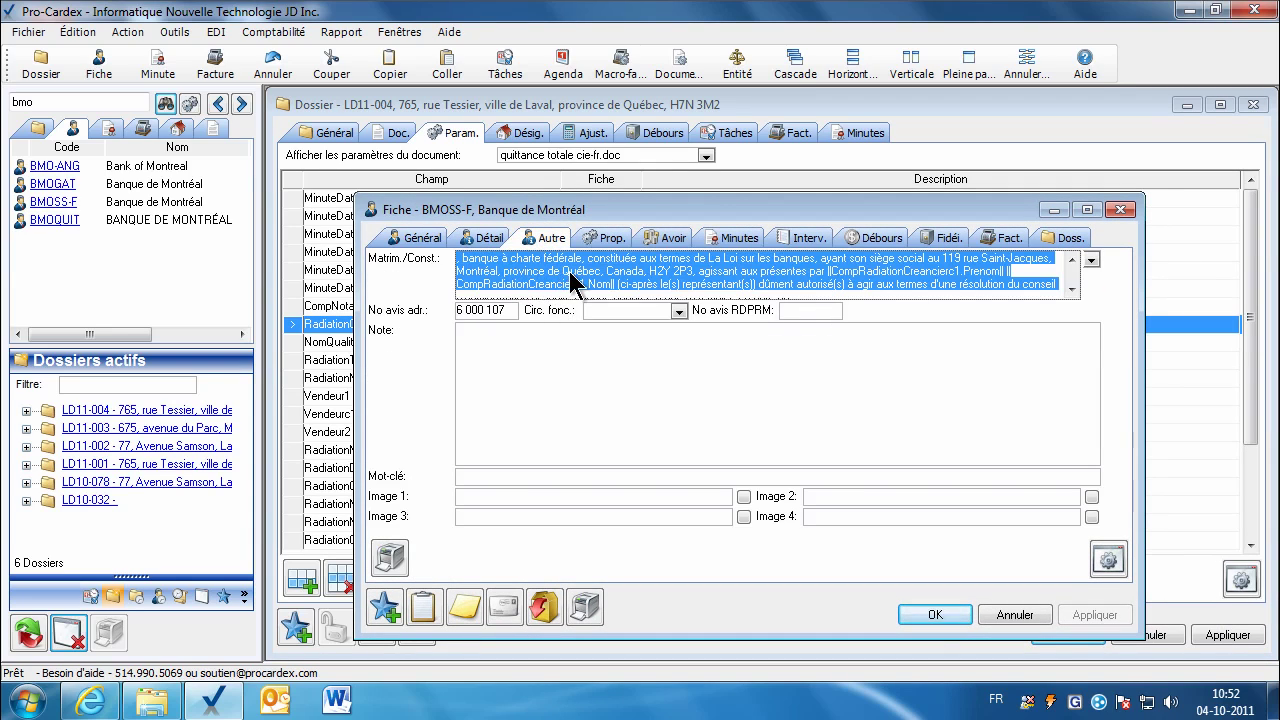
{"action": "left_click", "coordinate": [935, 615]}
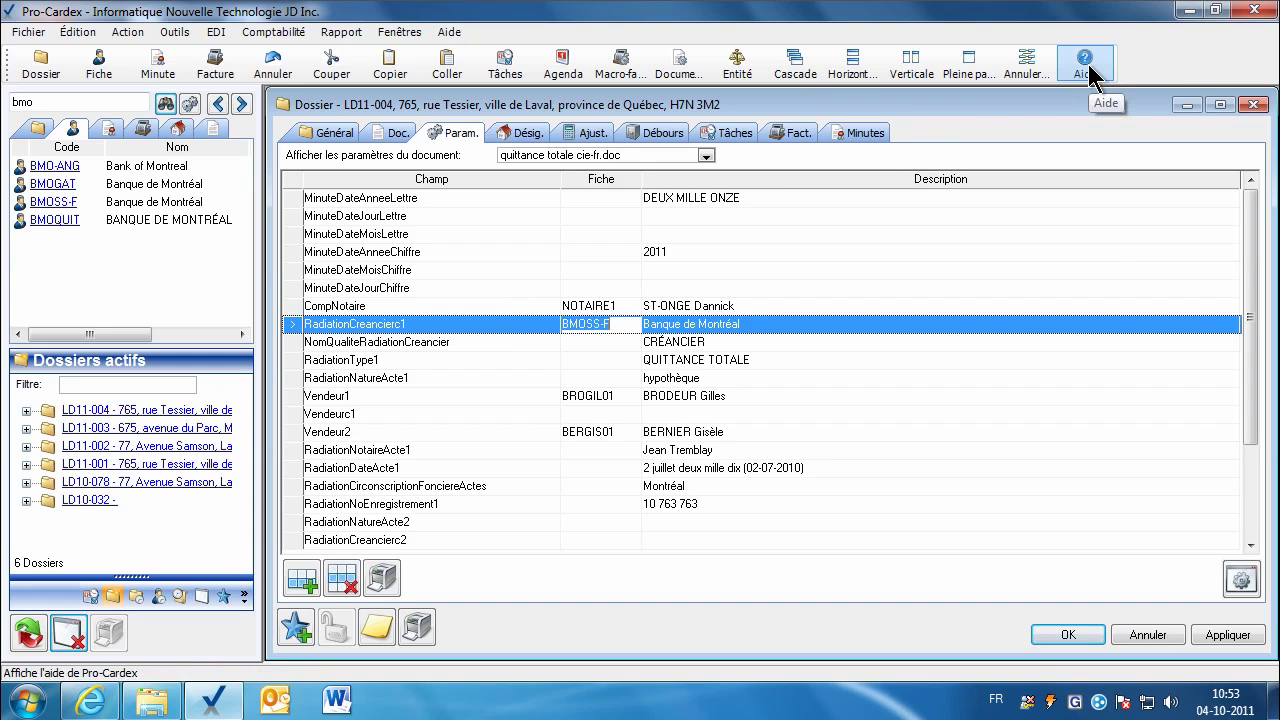
Step: Search Pro-Cardex help for 'quittance' and open the Liste des comparutions-quittance document
{"action": "left_click", "coordinate": [449, 31]}
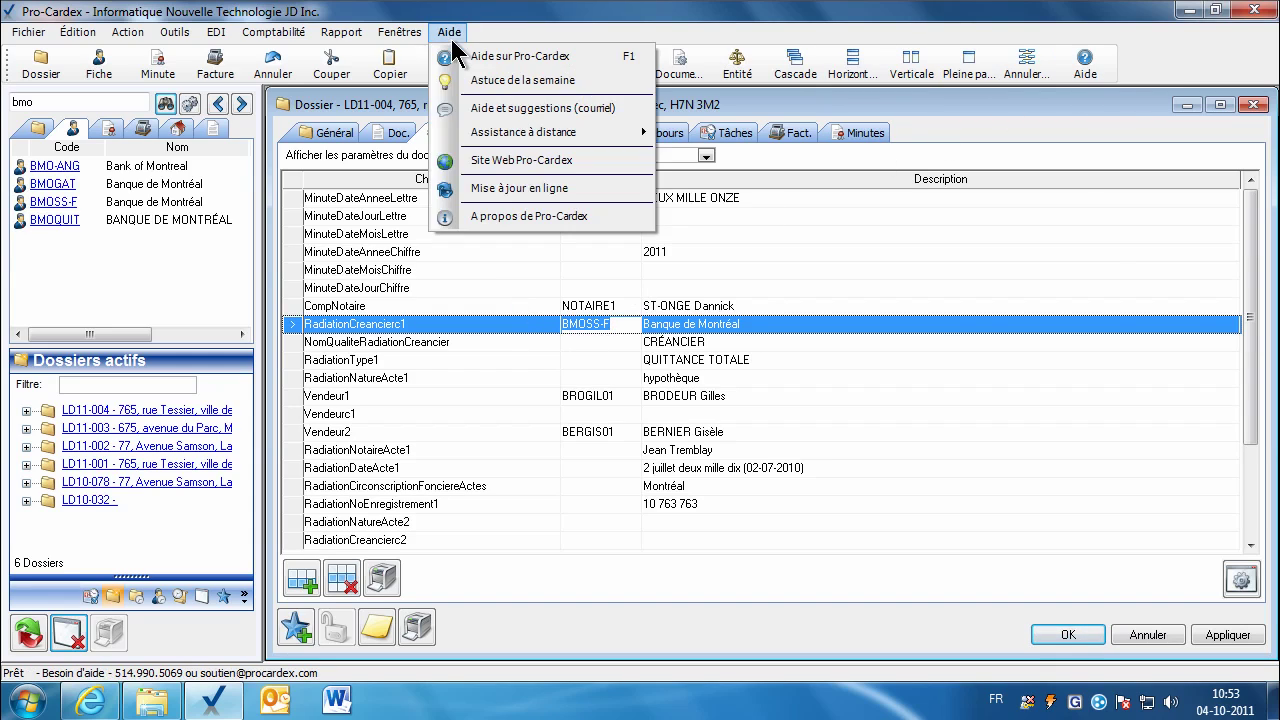
{"action": "left_click", "coordinate": [457, 57]}
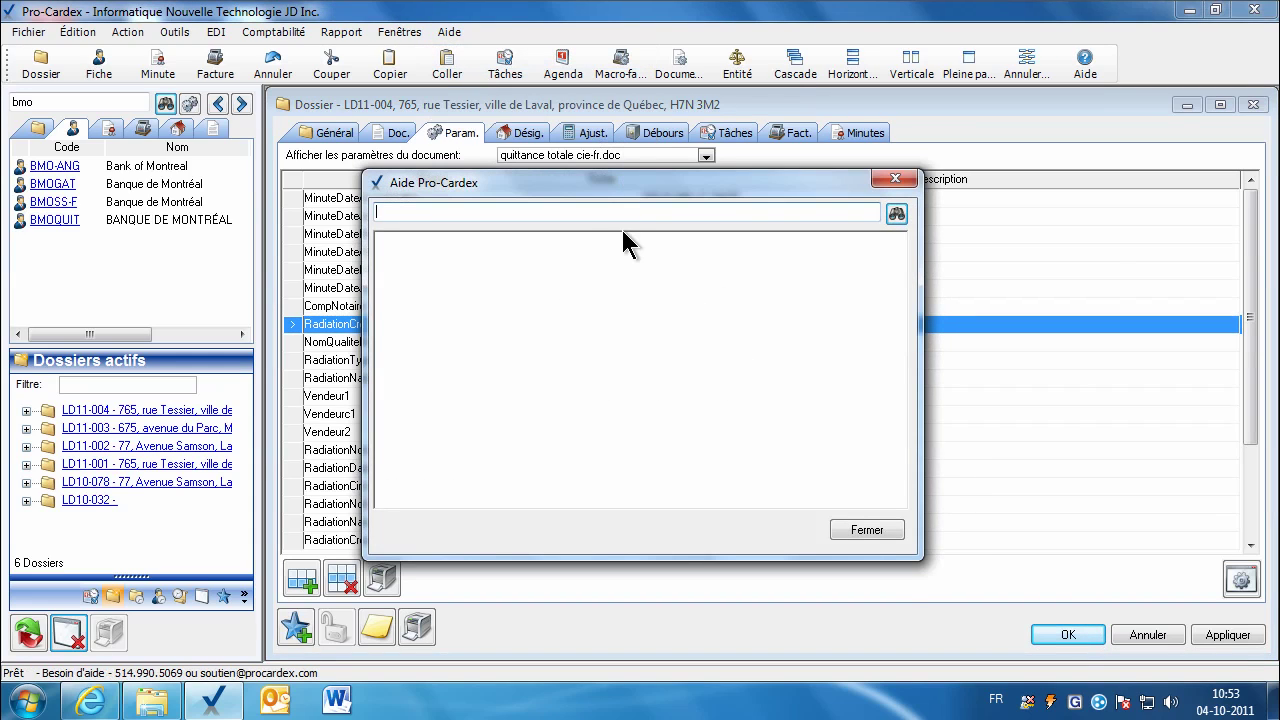
{"action": "type", "text": "quittance"}
{"action": "key", "text": "Return"}
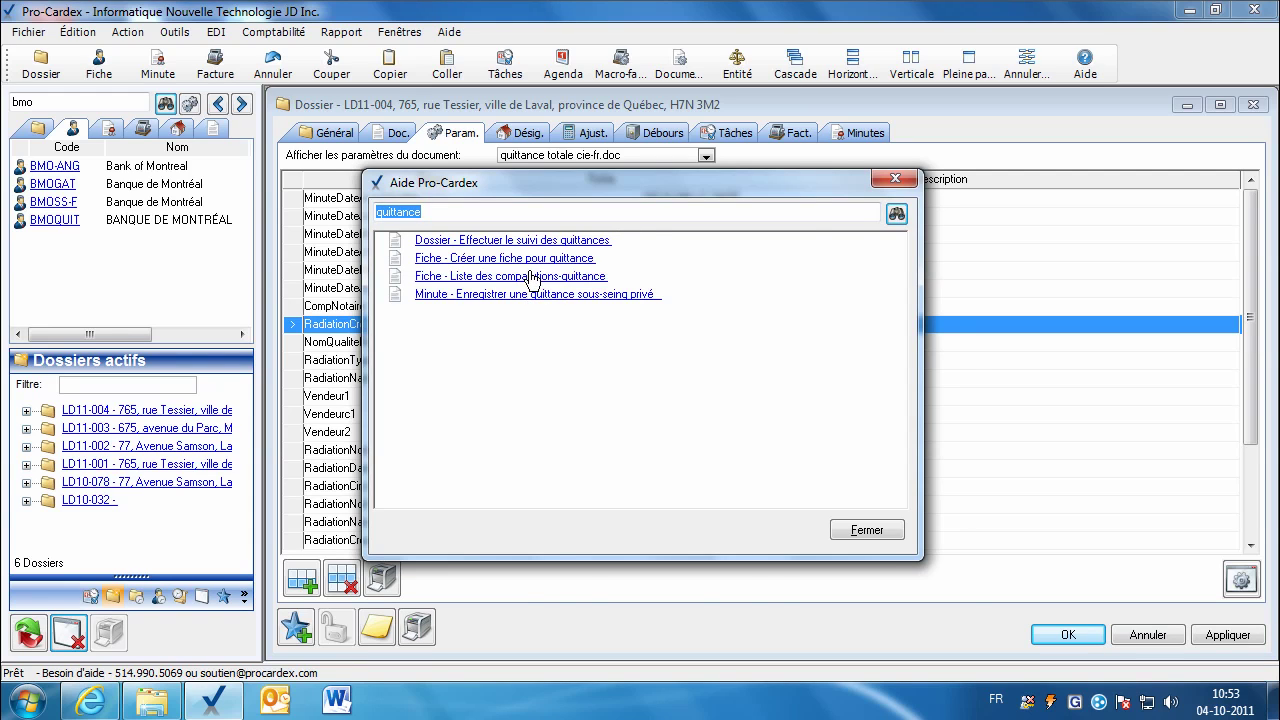
{"action": "left_click", "coordinate": [531, 276]}
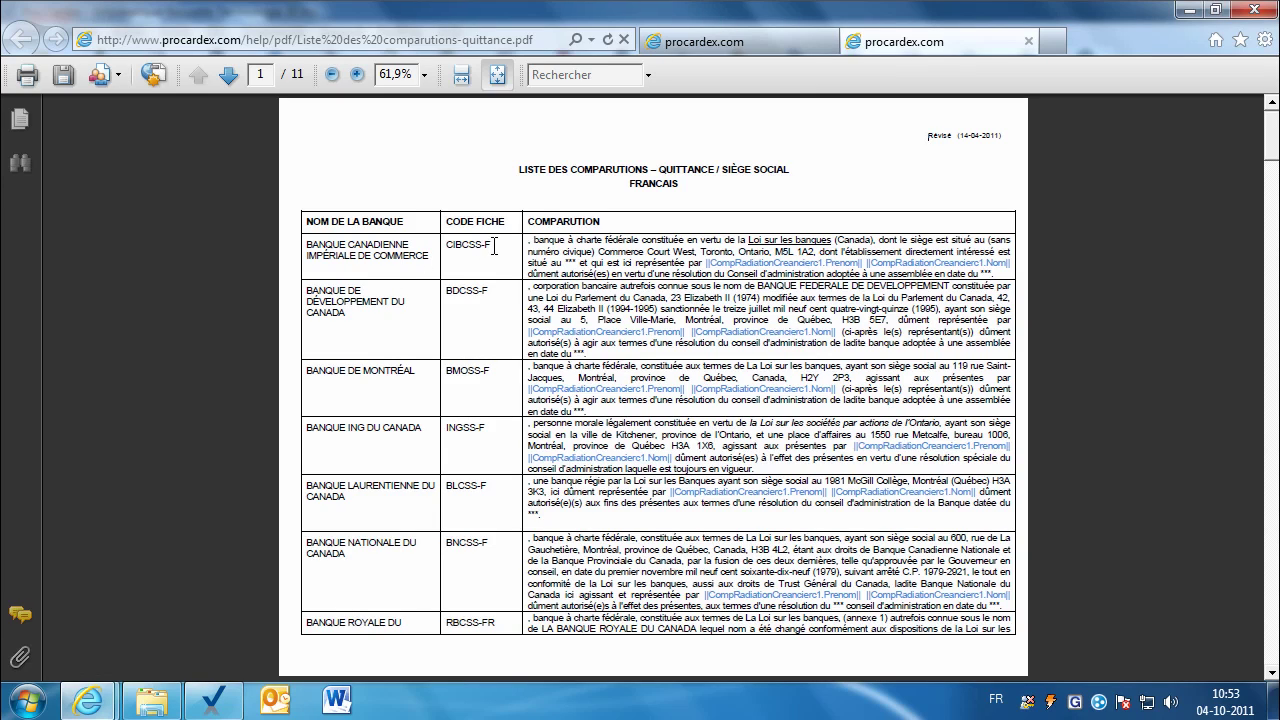
Step: Highlight the CIBCSS-F comparution text, page ahead to the English bank list, and return to Pro-Cardex
{"action": "left_click_drag", "start_coordinate": [493, 246], "coordinate": [447, 247]}
{"action": "left_click_drag", "start_coordinate": [530, 240], "coordinate": [812, 280]}
{"action": "left_click", "coordinate": [228, 76]}
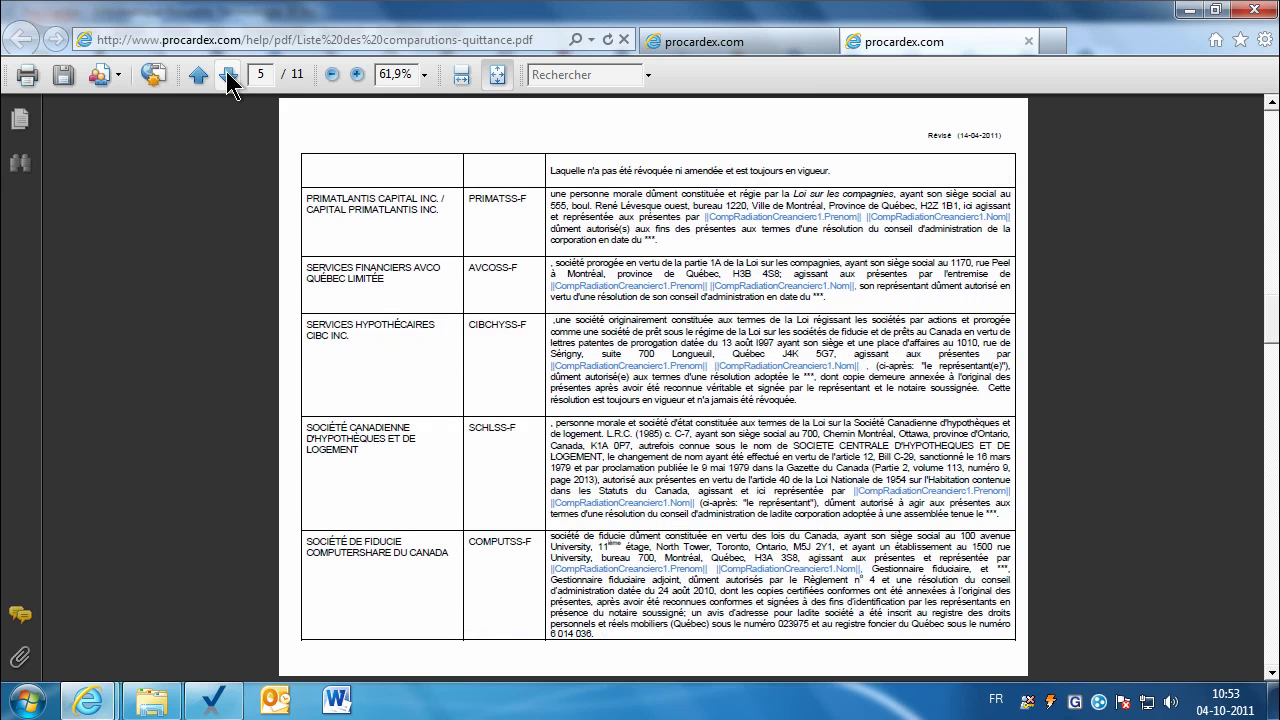
{"action": "left_click", "coordinate": [228, 76]}
{"action": "left_click", "coordinate": [228, 76]}
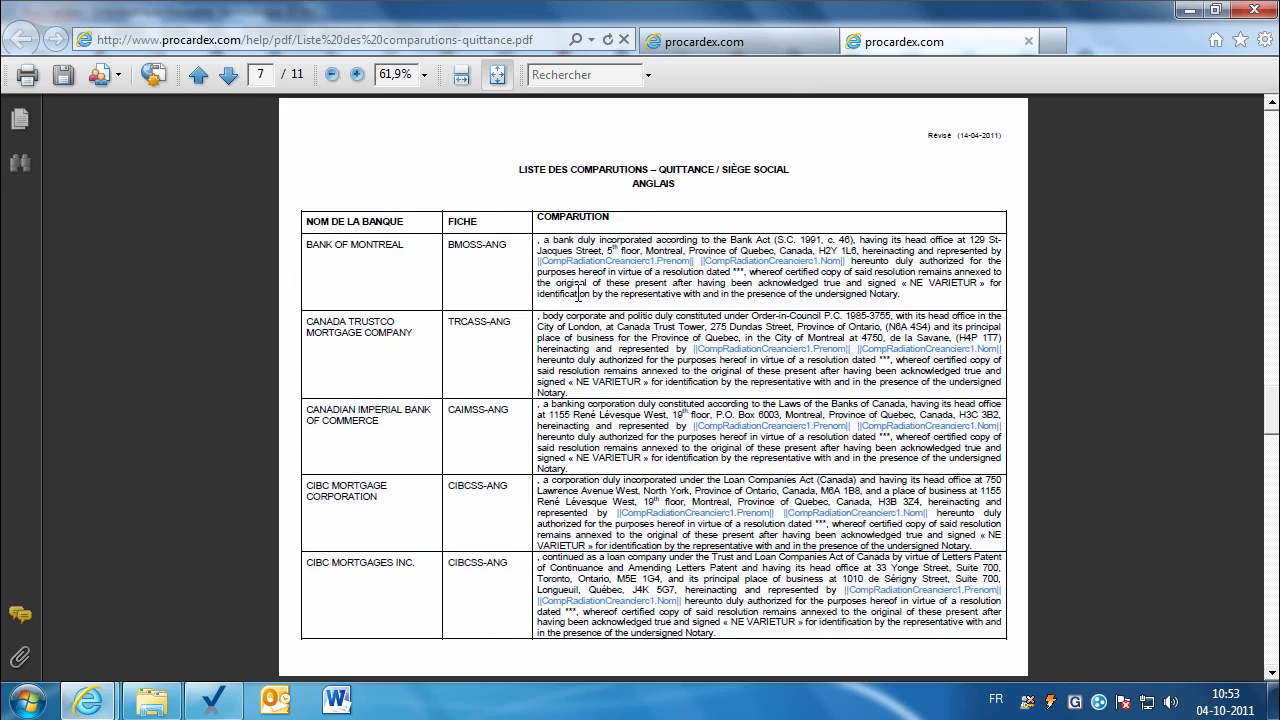
{"action": "left_click", "coordinate": [208, 699]}
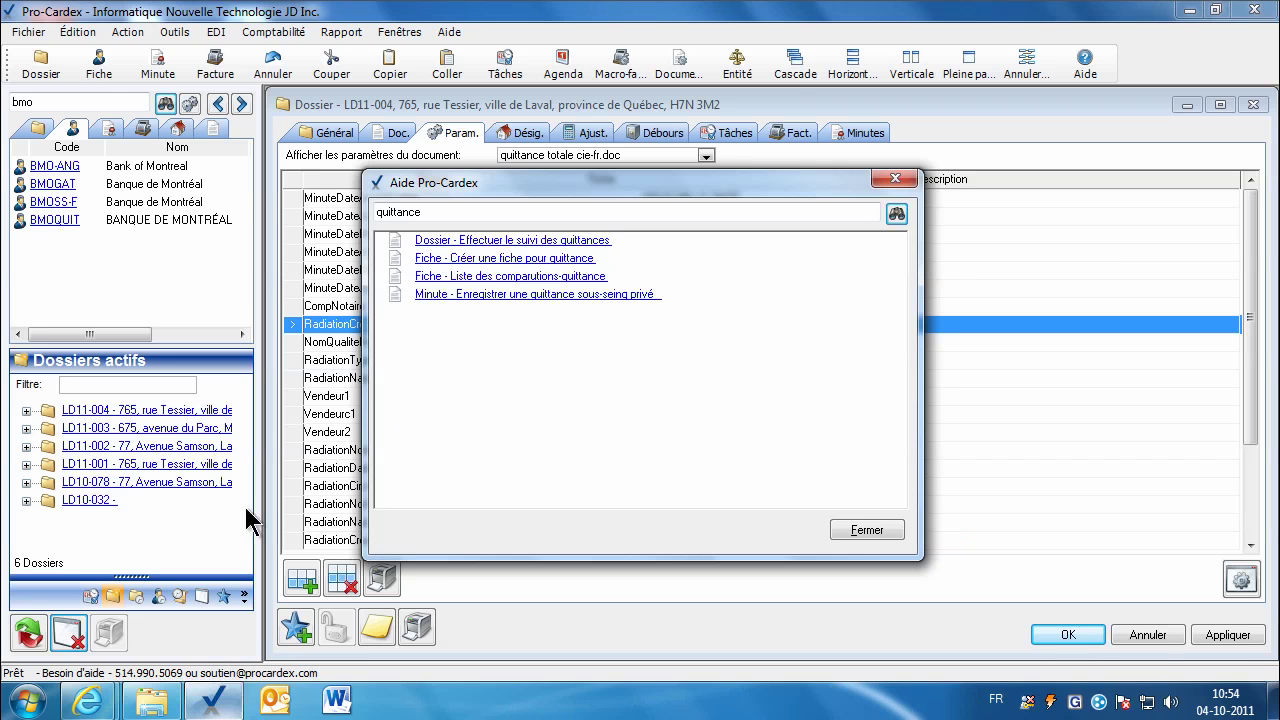
Step: Close the help, look over a blank new contact card's Autre tab, and discard it
{"action": "left_click", "coordinate": [867, 530]}
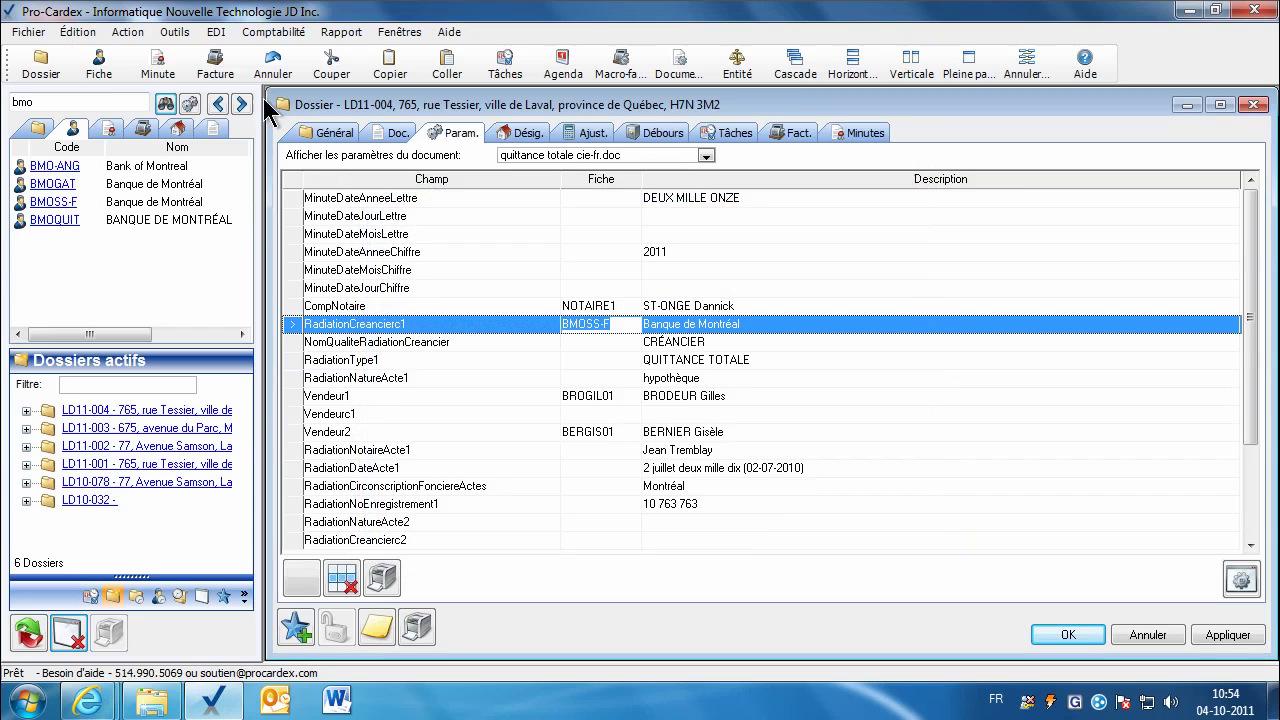
{"action": "left_click", "coordinate": [98, 62]}
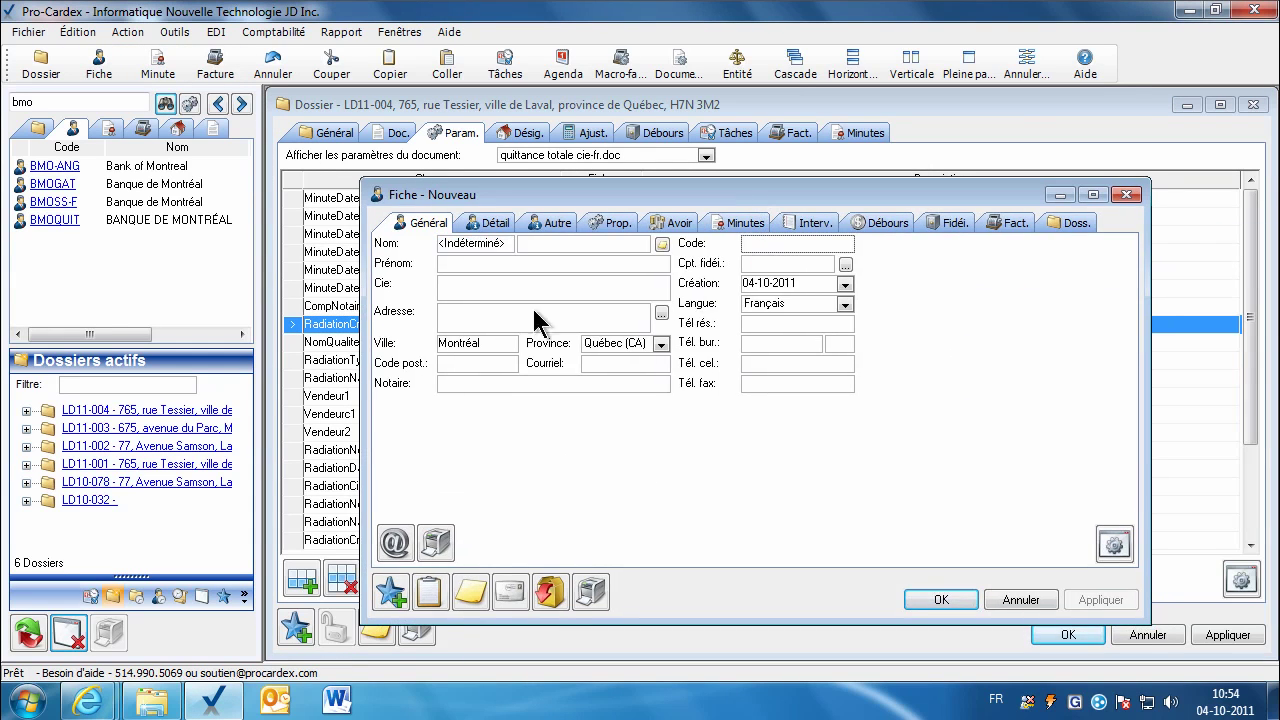
{"action": "left_click", "coordinate": [470, 290]}
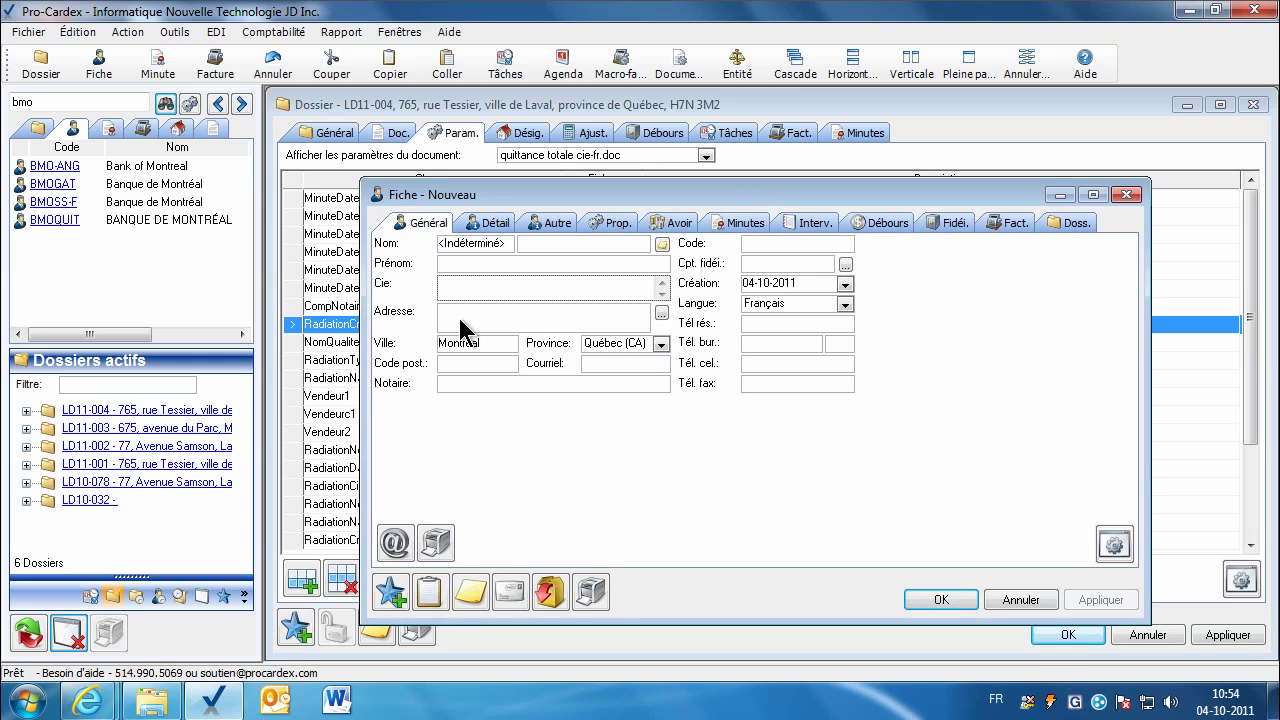
{"action": "left_click", "coordinate": [553, 223]}
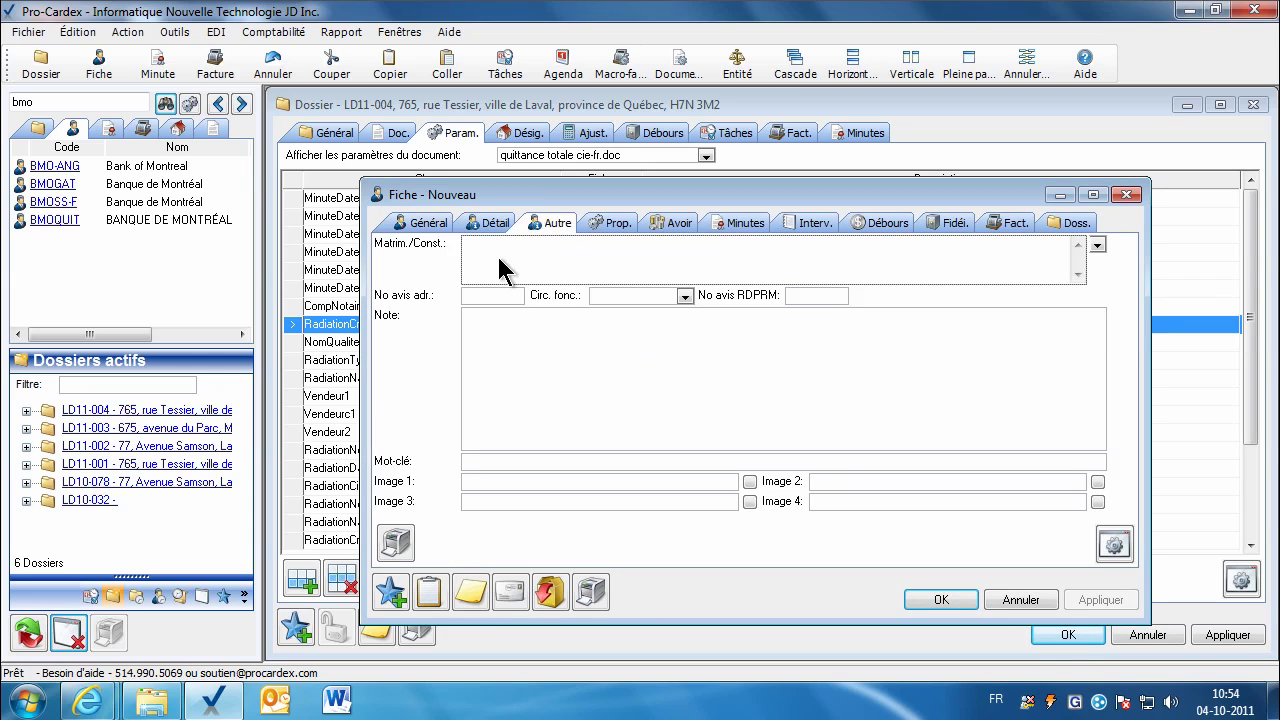
{"action": "left_click", "coordinate": [1020, 600]}
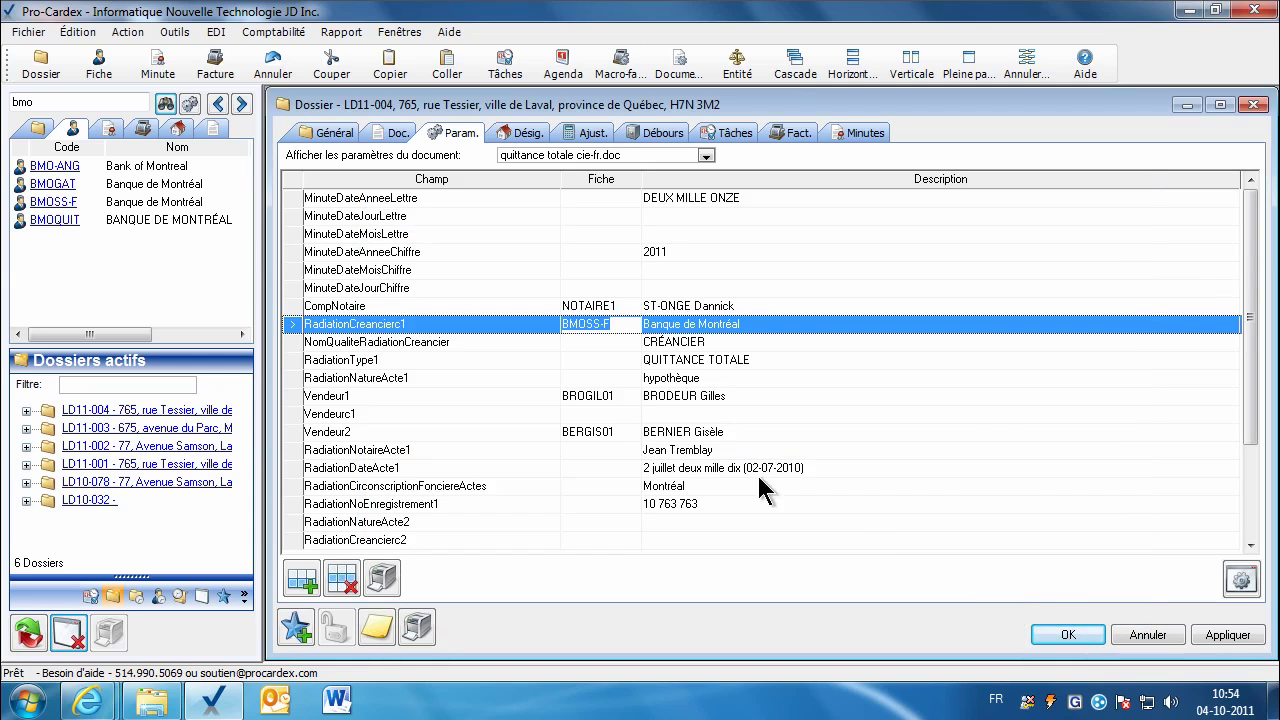
Step: Review the BMOSS-F Banque de Montréal card's comparution text, then return to the Doc. list
{"action": "left_click", "coordinate": [593, 324]}
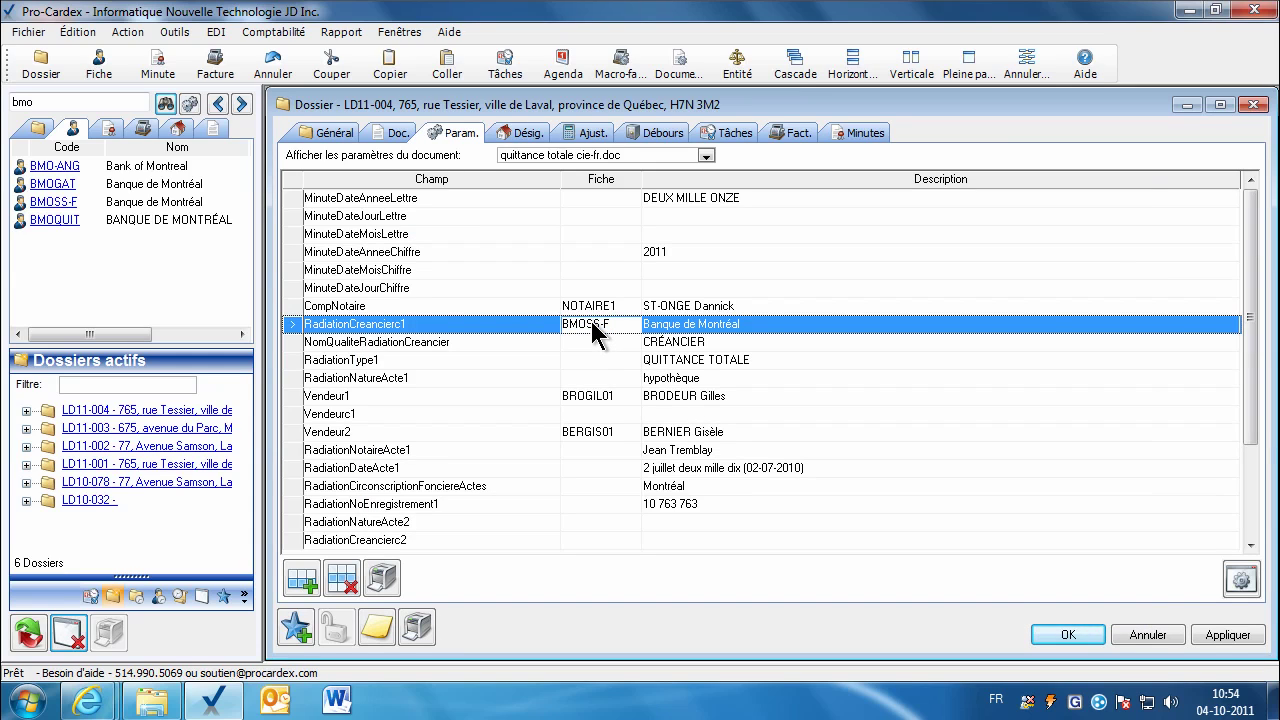
{"action": "double_click", "coordinate": [592, 324]}
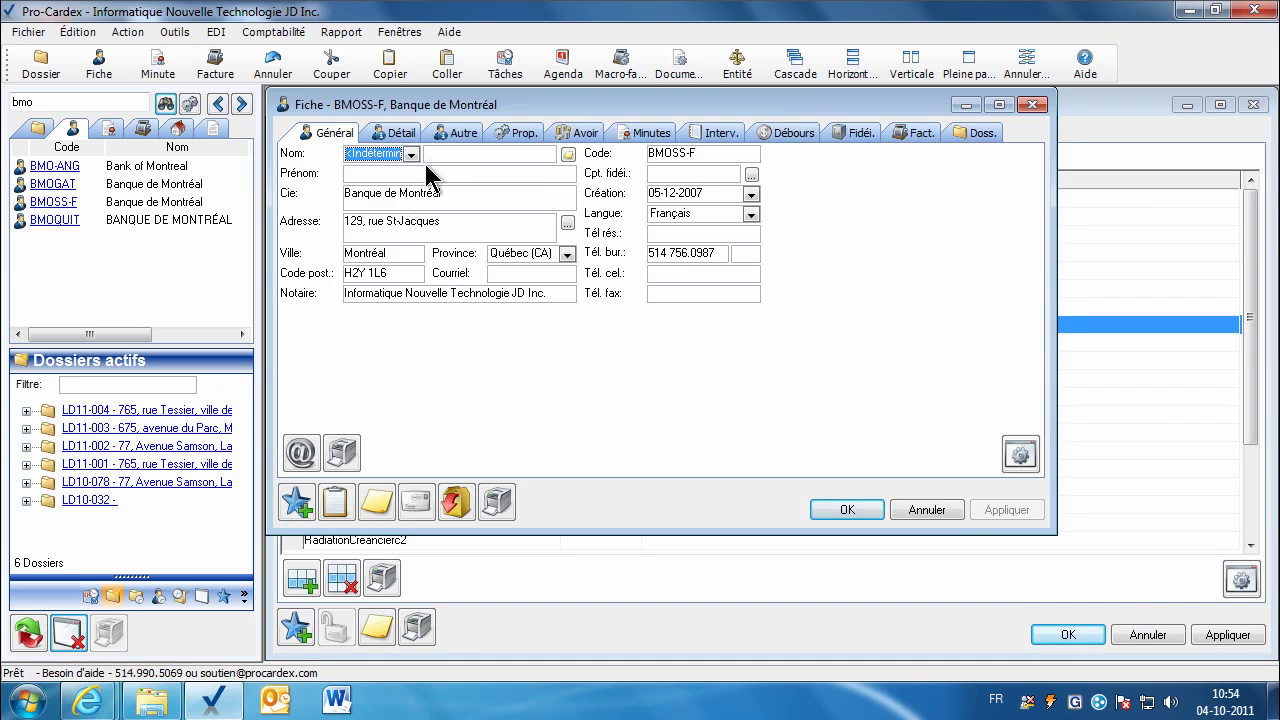
{"action": "left_click", "coordinate": [455, 133]}
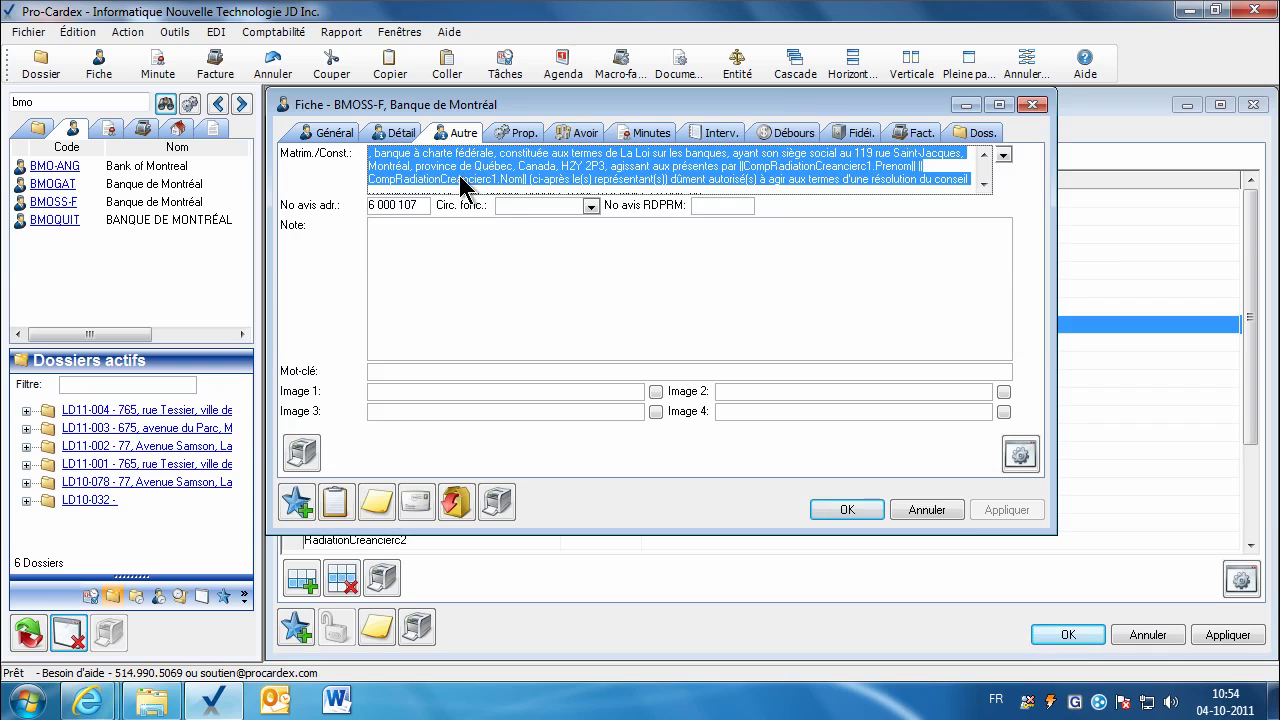
{"action": "left_click", "coordinate": [924, 510]}
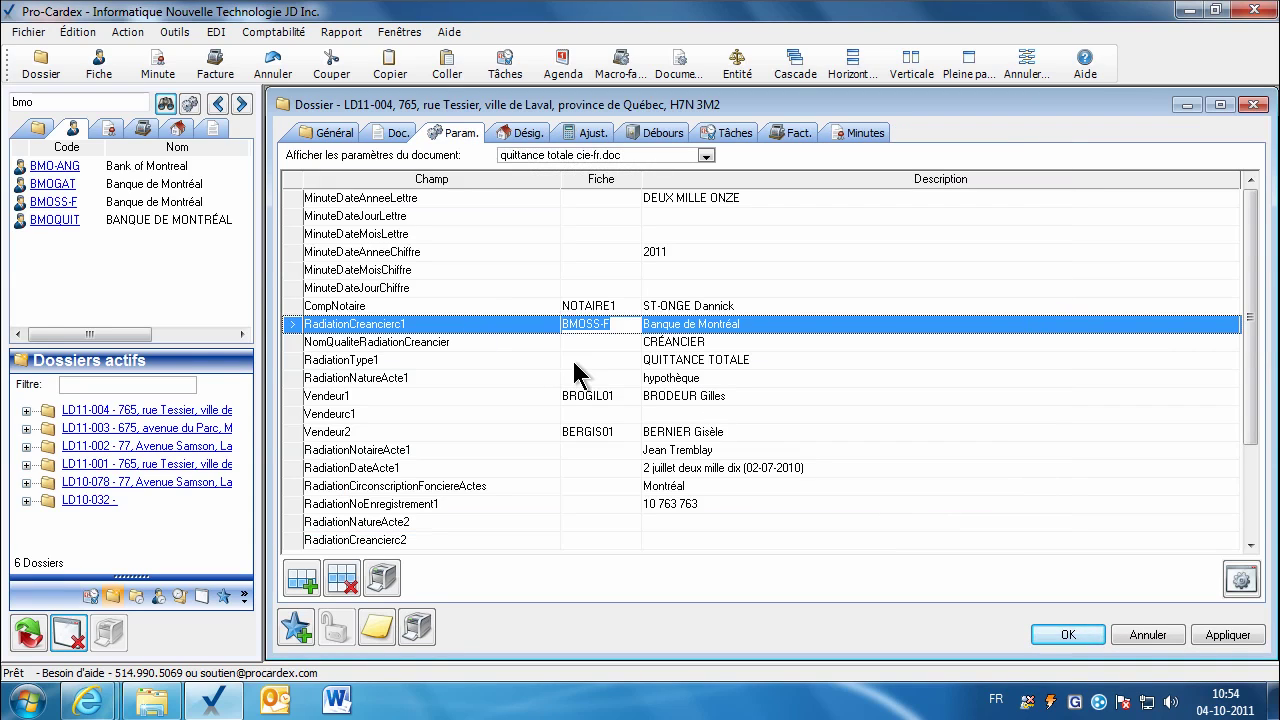
{"action": "left_click", "coordinate": [393, 139]}
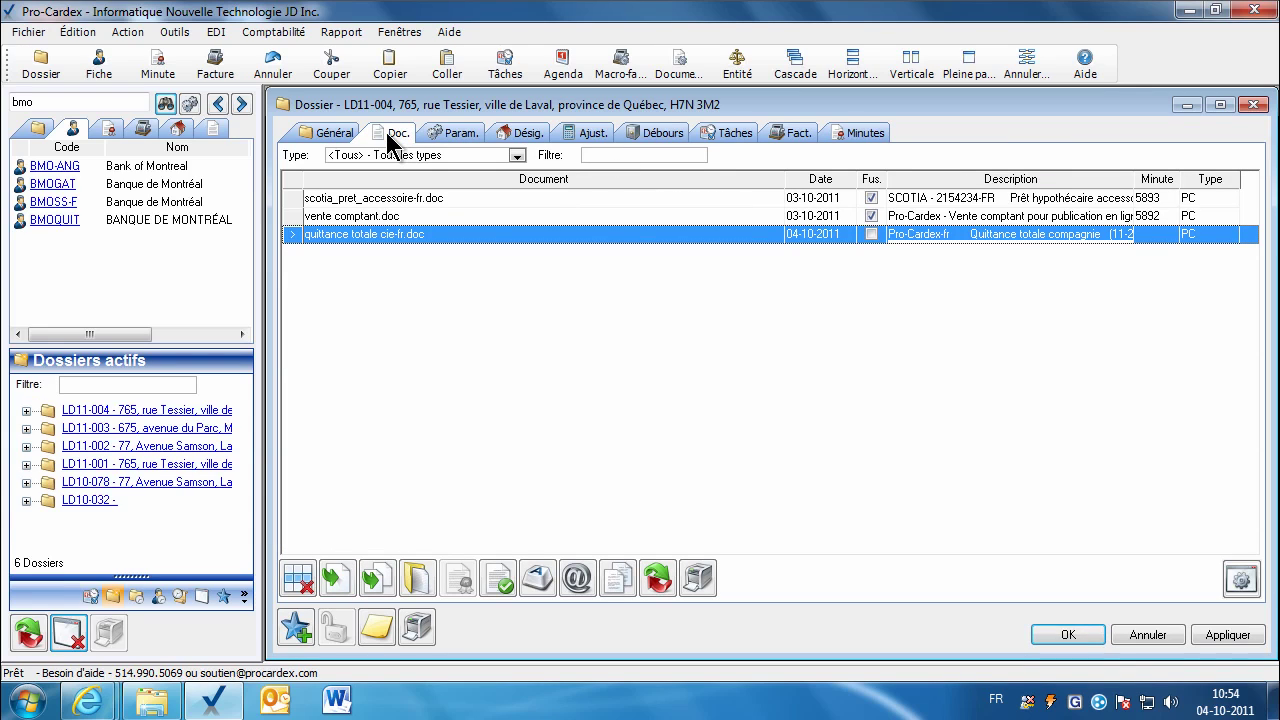
Step: Merge quittance totale cie-fr.doc with the LD11-004 data and open it in Word
{"action": "left_click", "coordinate": [337, 580]}
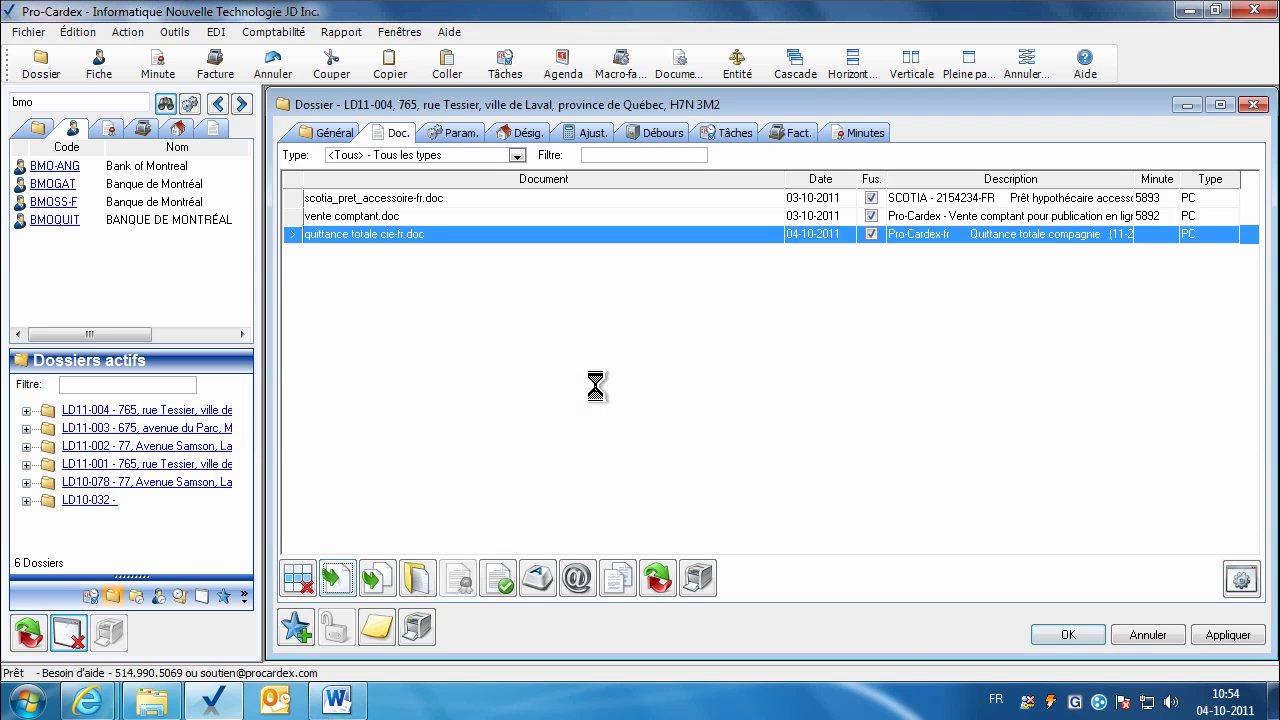
{"action": "left_click", "coordinate": [416, 585]}
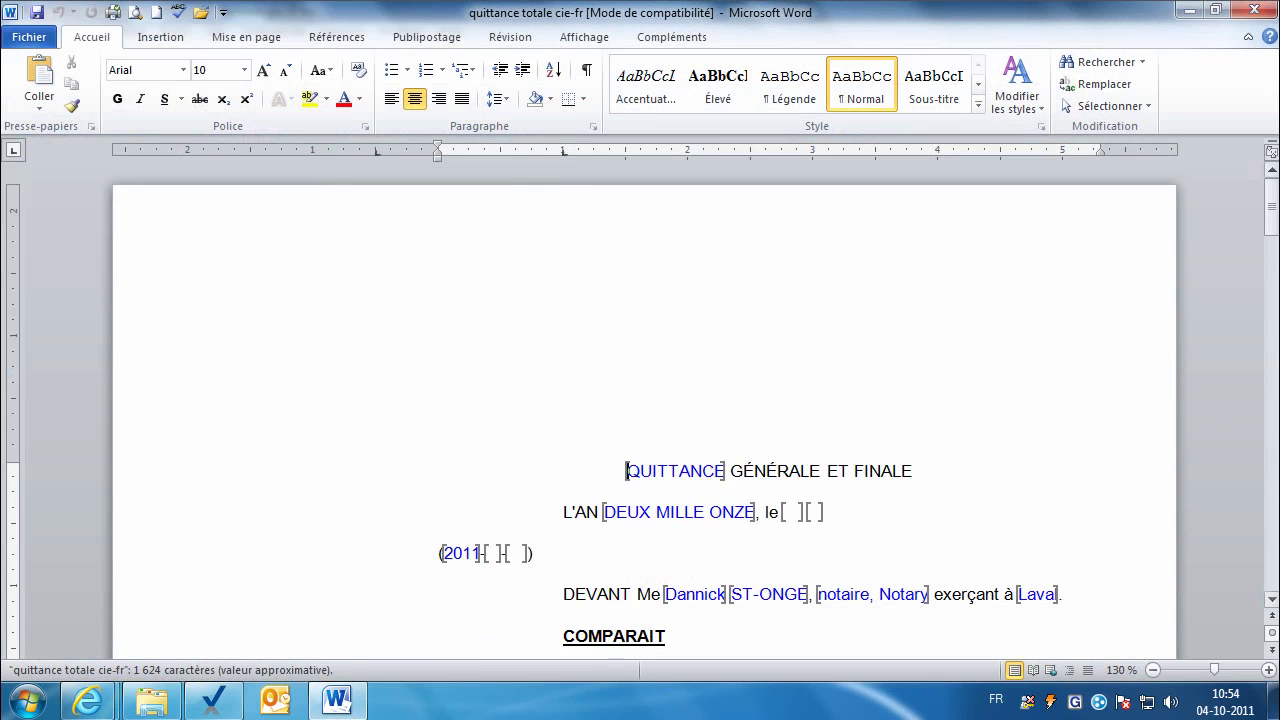
{"action": "left_click", "coordinate": [1272, 600]}
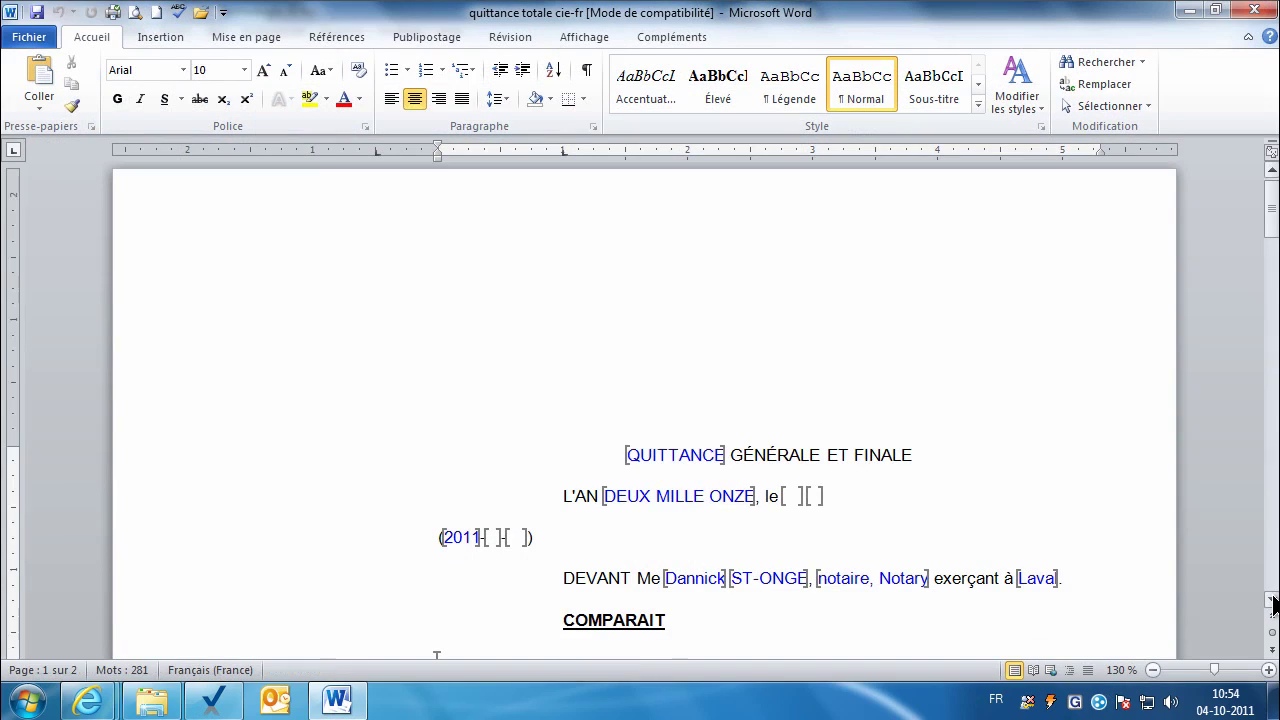
Step: Check Banque de Montréal's comparution and its empty representative field after 'présentes par', then close Word
{"action": "left_click", "coordinate": [1272, 599]}
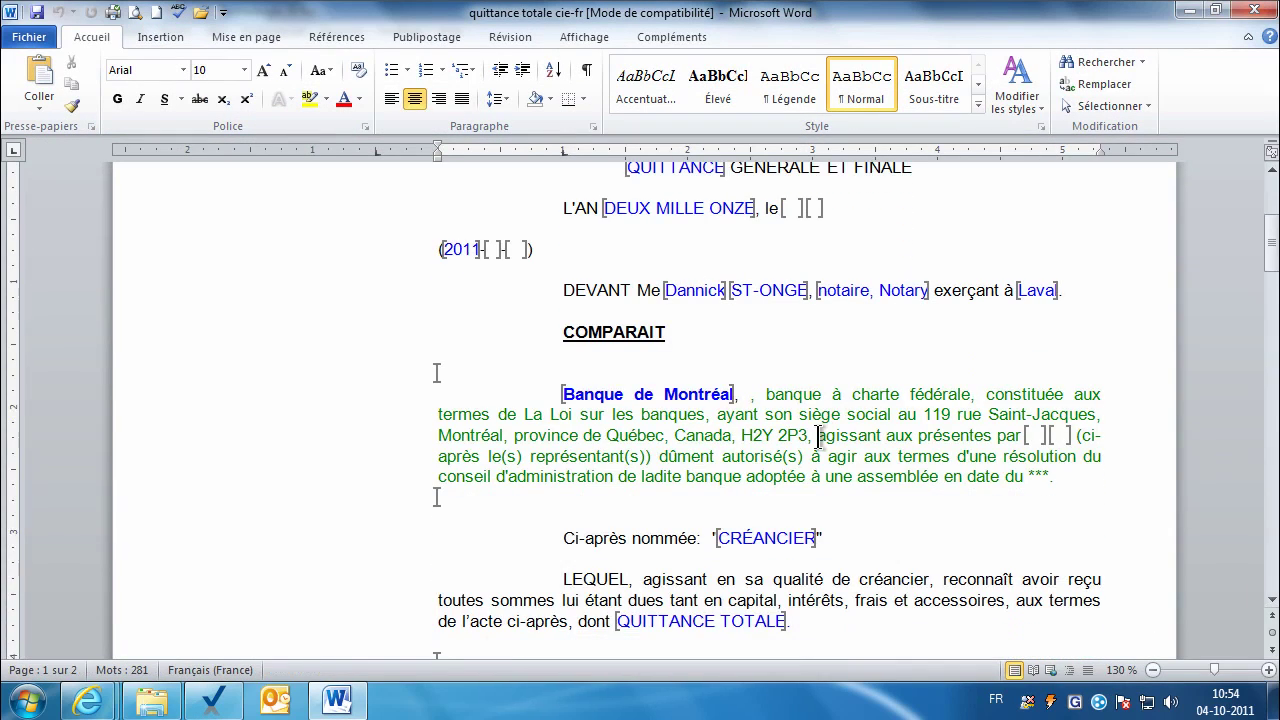
{"action": "left_click", "coordinate": [1036, 435]}
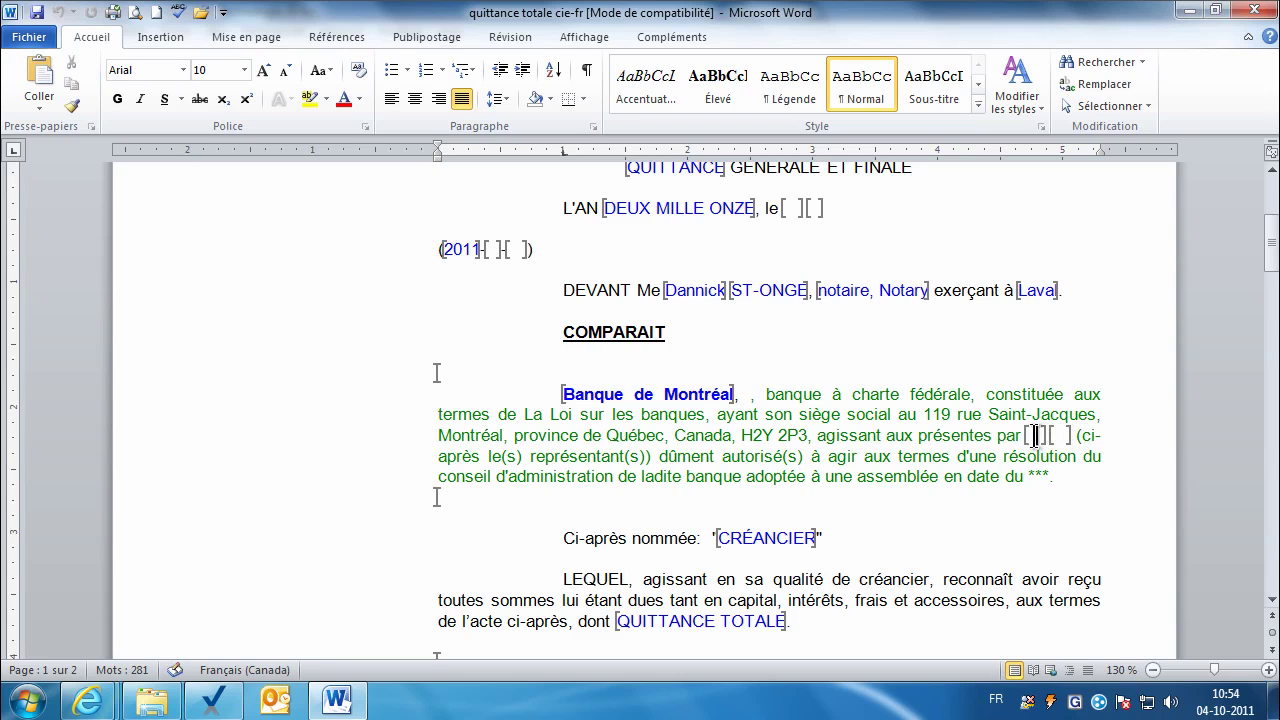
{"action": "left_click_drag", "start_coordinate": [1272, 255], "coordinate": [1276, 425]}
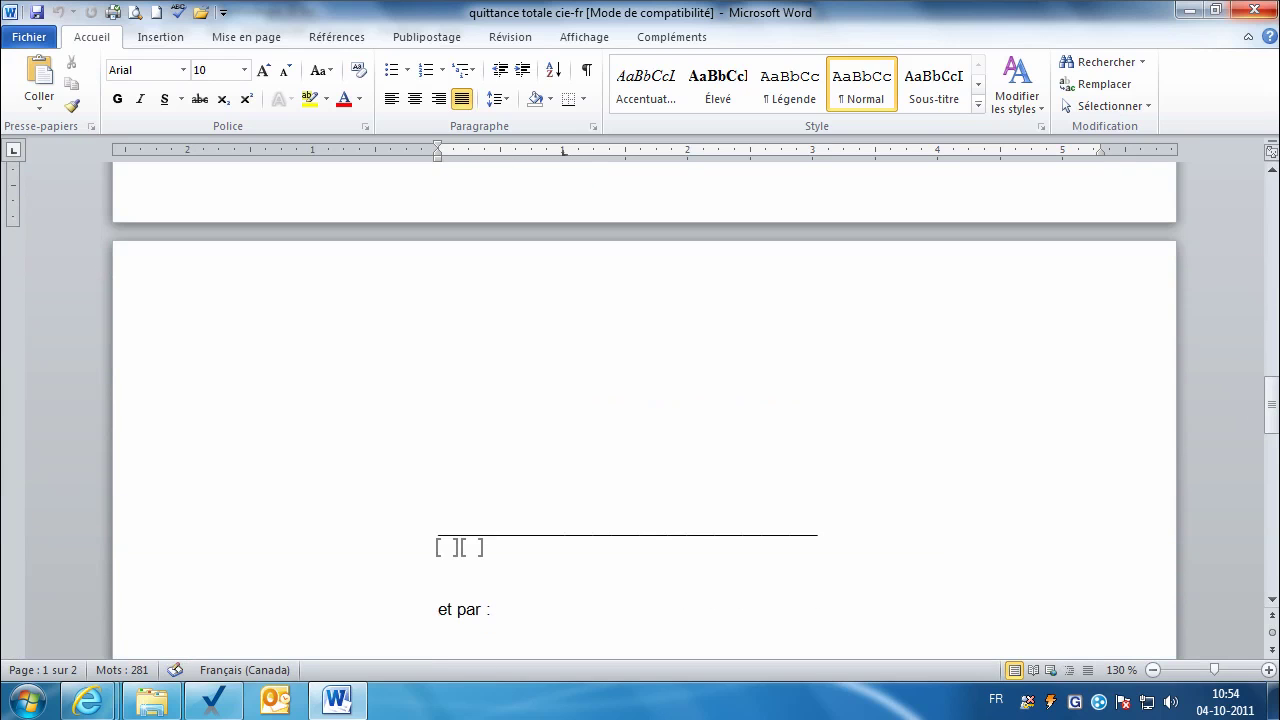
{"action": "left_click", "coordinate": [1265, 10]}
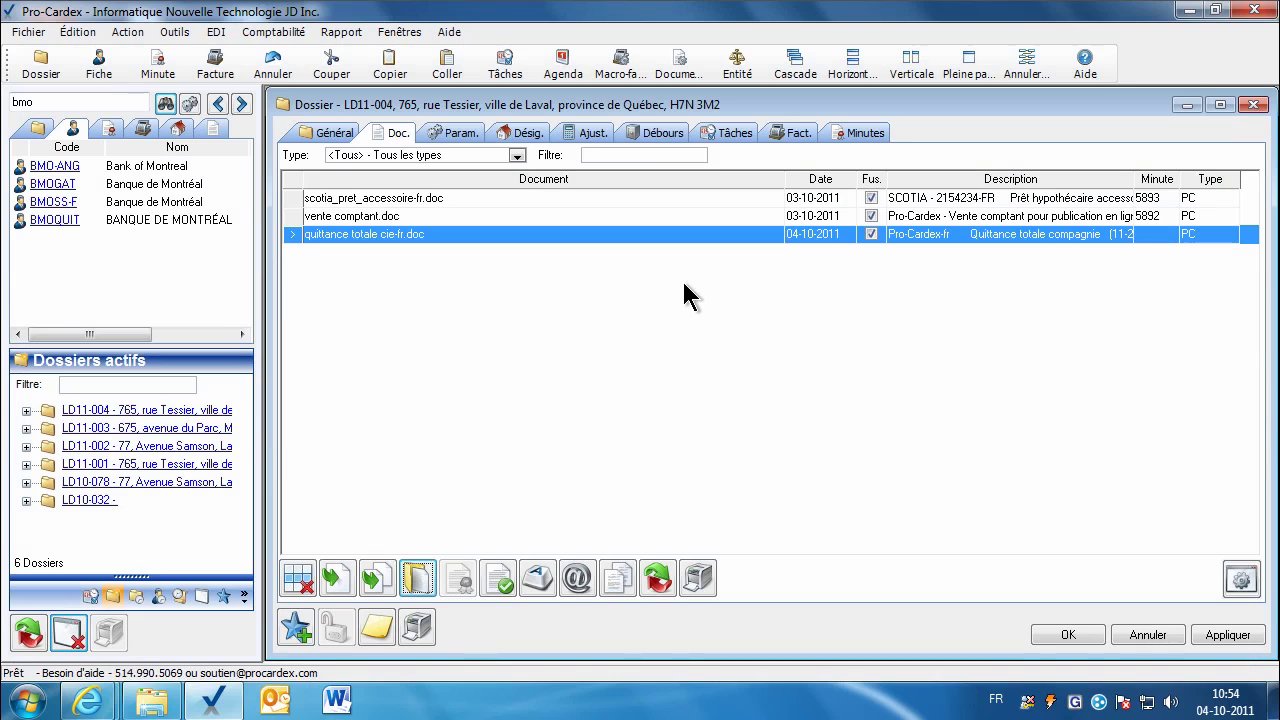
Step: Search the document templates for 'lettre' and add lettre_acquereur.doc to the file's documents
{"action": "left_click", "coordinate": [209, 128]}
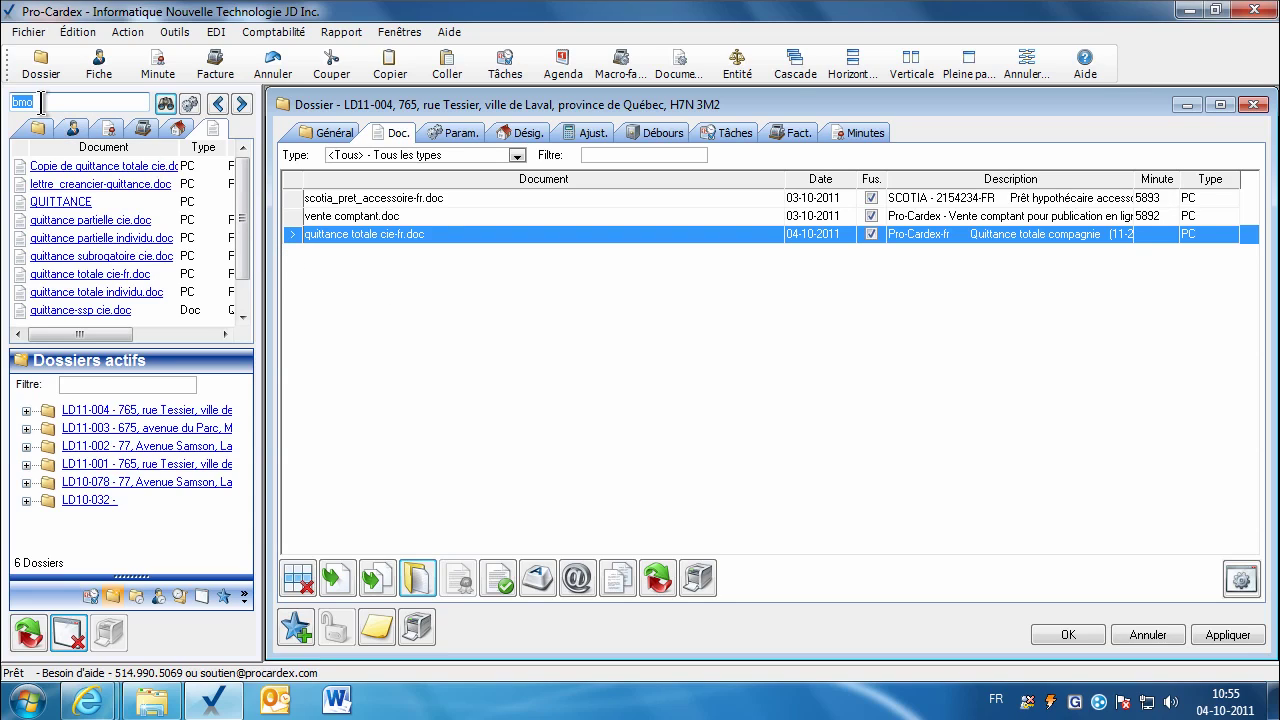
{"action": "type", "text": "lettre"}
{"action": "key", "text": "Return"}
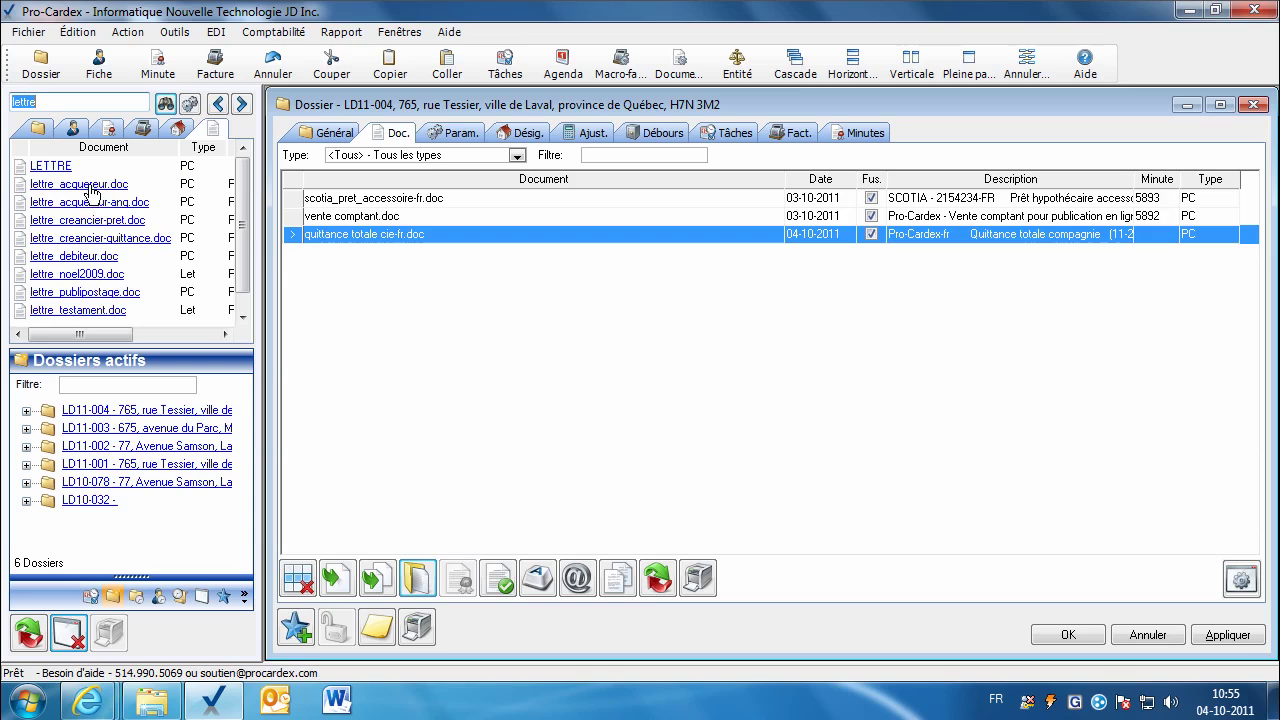
{"action": "left_click_drag", "start_coordinate": [92, 190], "coordinate": [375, 314]}
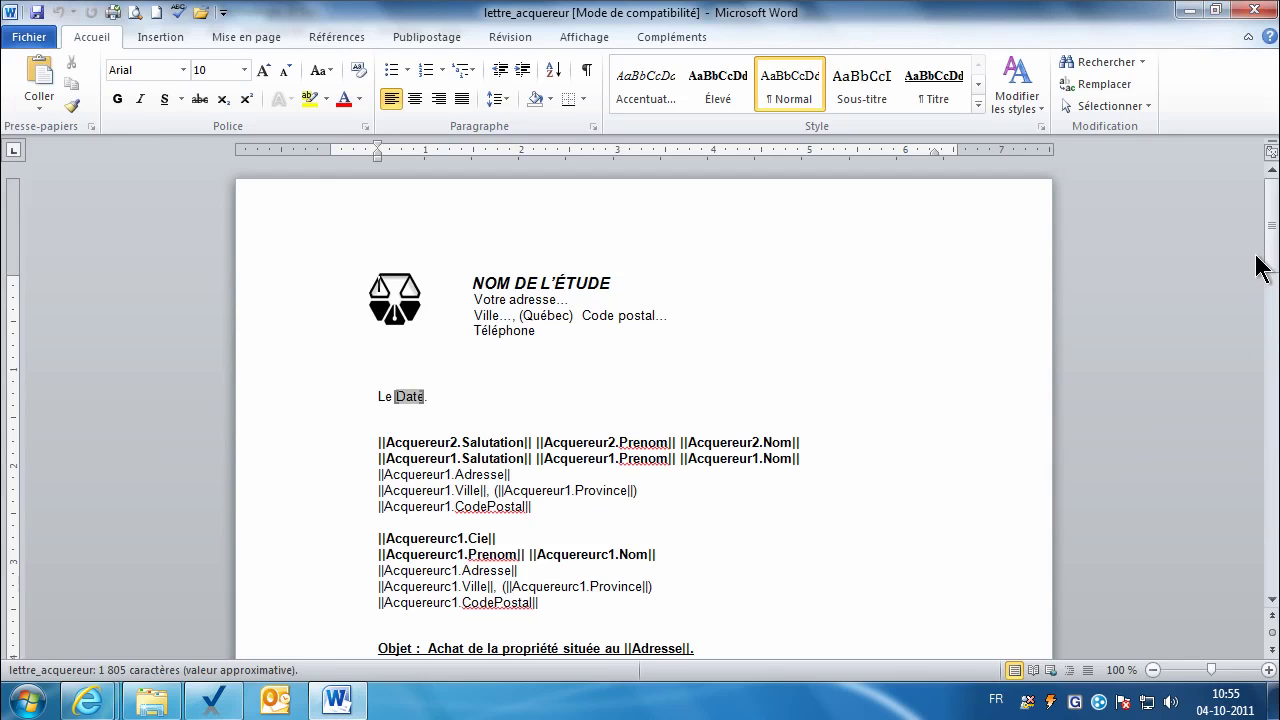
Step: Check lettre_acquereur.doc's parameters on the Param. tab, then merge the acquirer letter with the dossier data
{"action": "left_click_drag", "start_coordinate": [1271, 251], "coordinate": [1272, 288]}
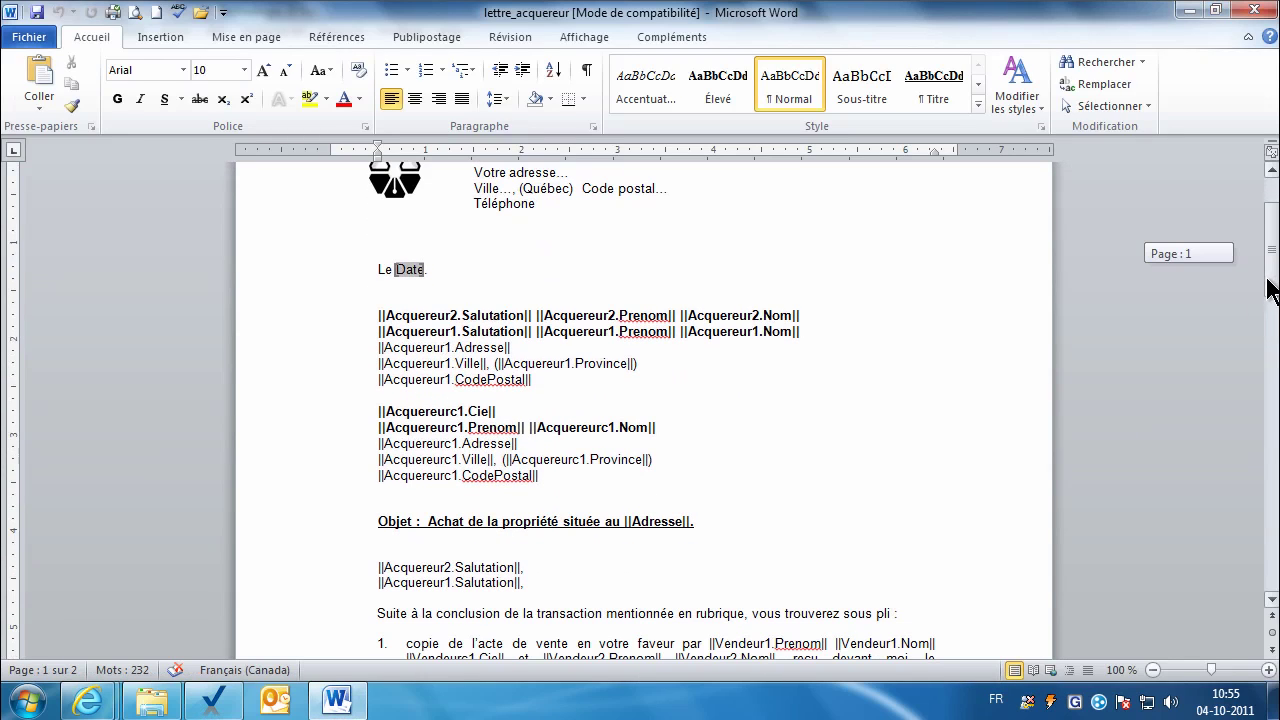
{"action": "left_click", "coordinate": [1257, 11]}
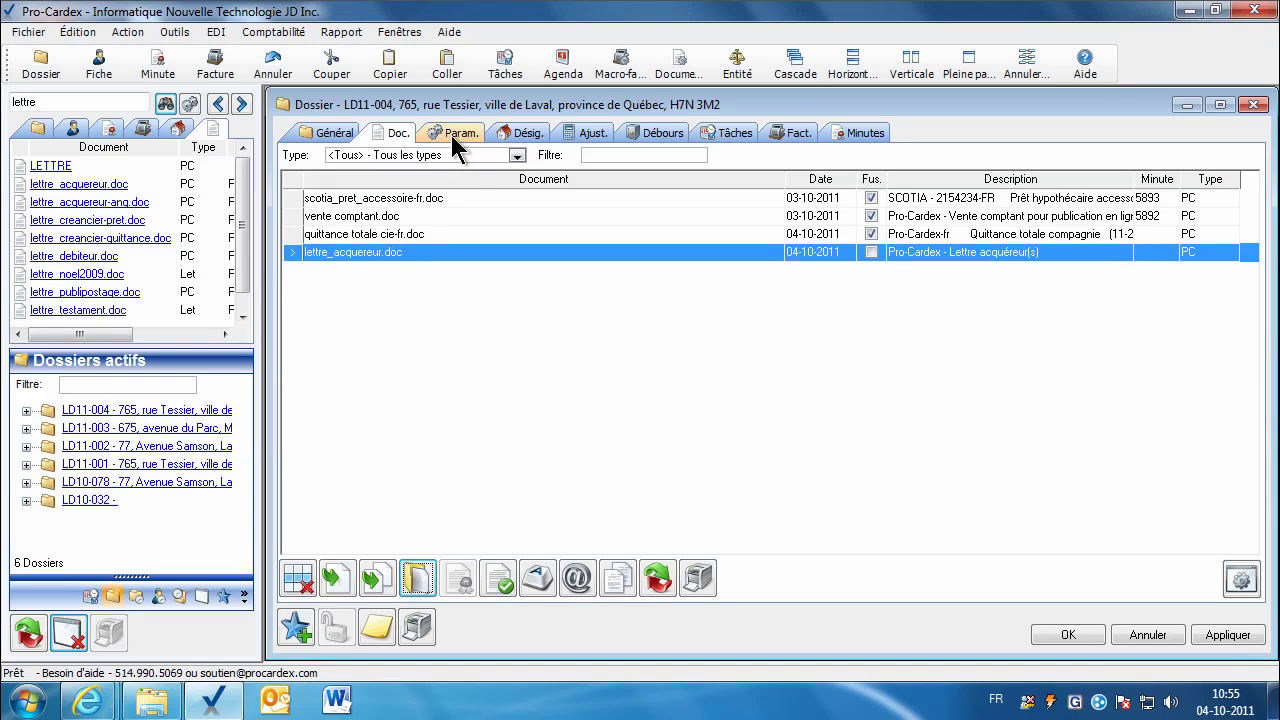
{"action": "left_click", "coordinate": [455, 133]}
{"action": "left_click", "coordinate": [603, 157]}
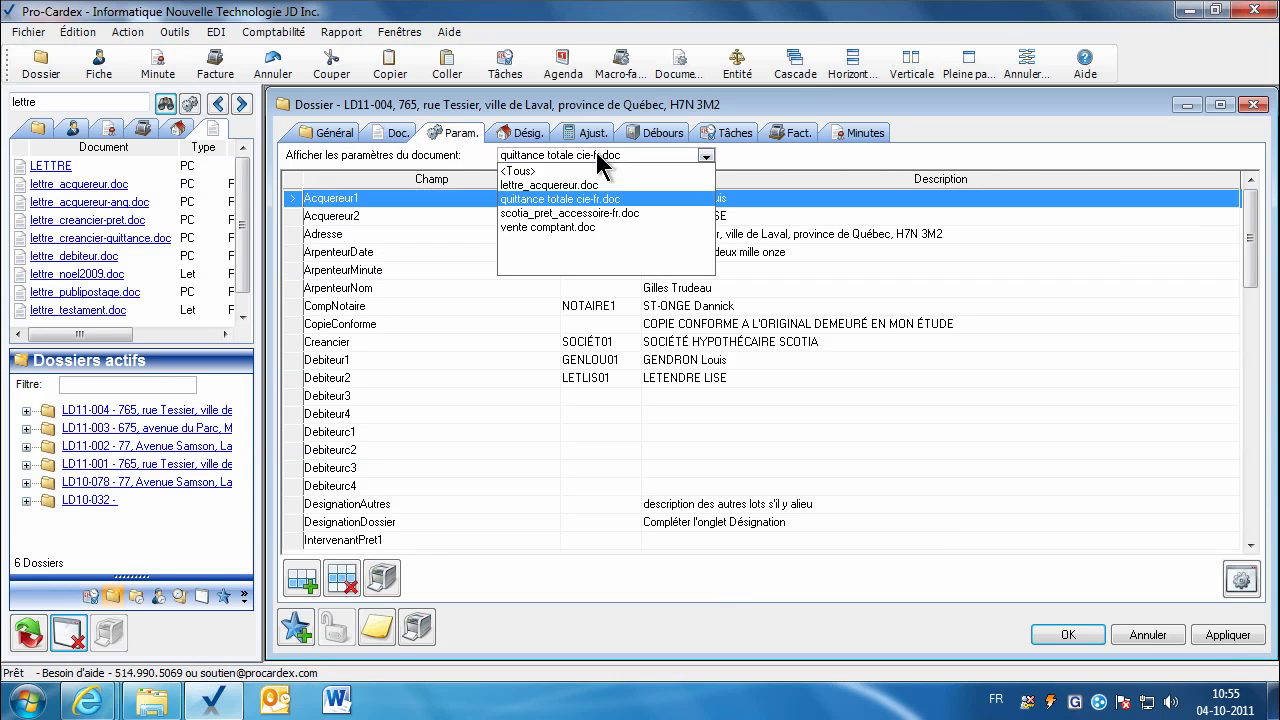
{"action": "left_click", "coordinate": [558, 185]}
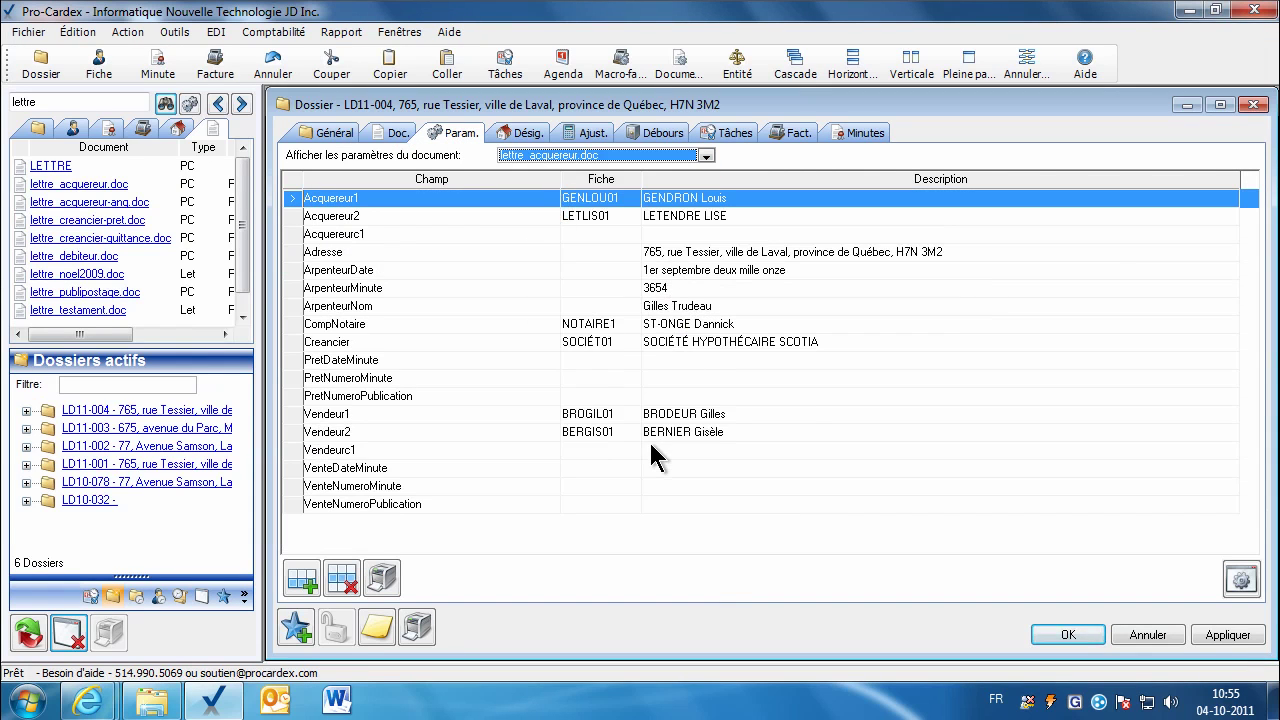
{"action": "left_click", "coordinate": [391, 138]}
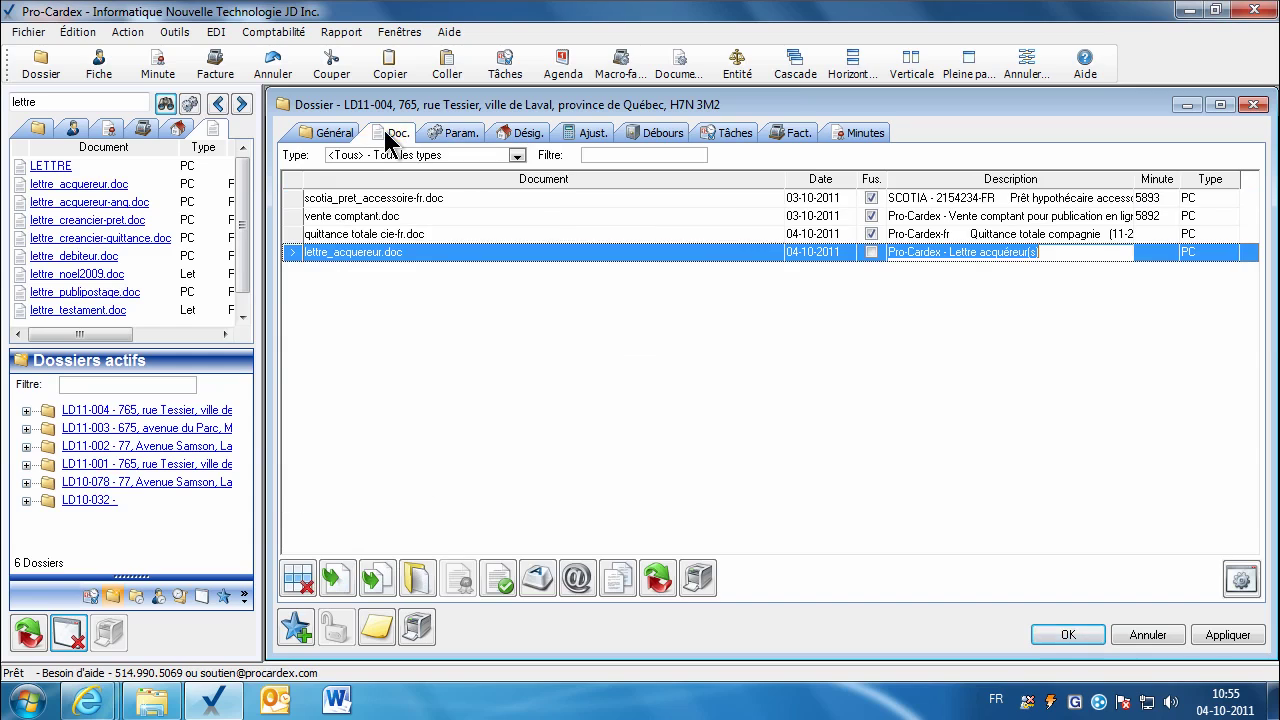
{"action": "left_click", "coordinate": [328, 578]}
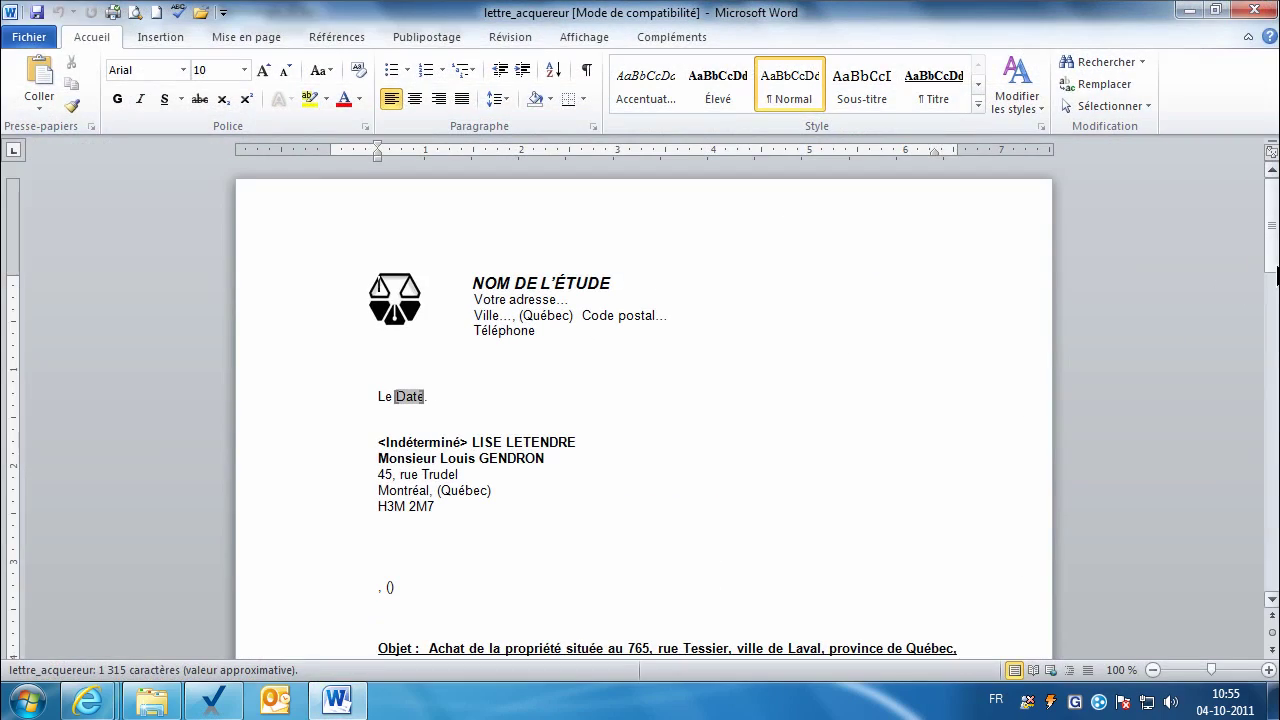
Step: Close the merged acquirer letter in Word and confirm closing the LD11-004 dossier window
{"action": "left_click_drag", "start_coordinate": [1273, 270], "coordinate": [1270, 332]}
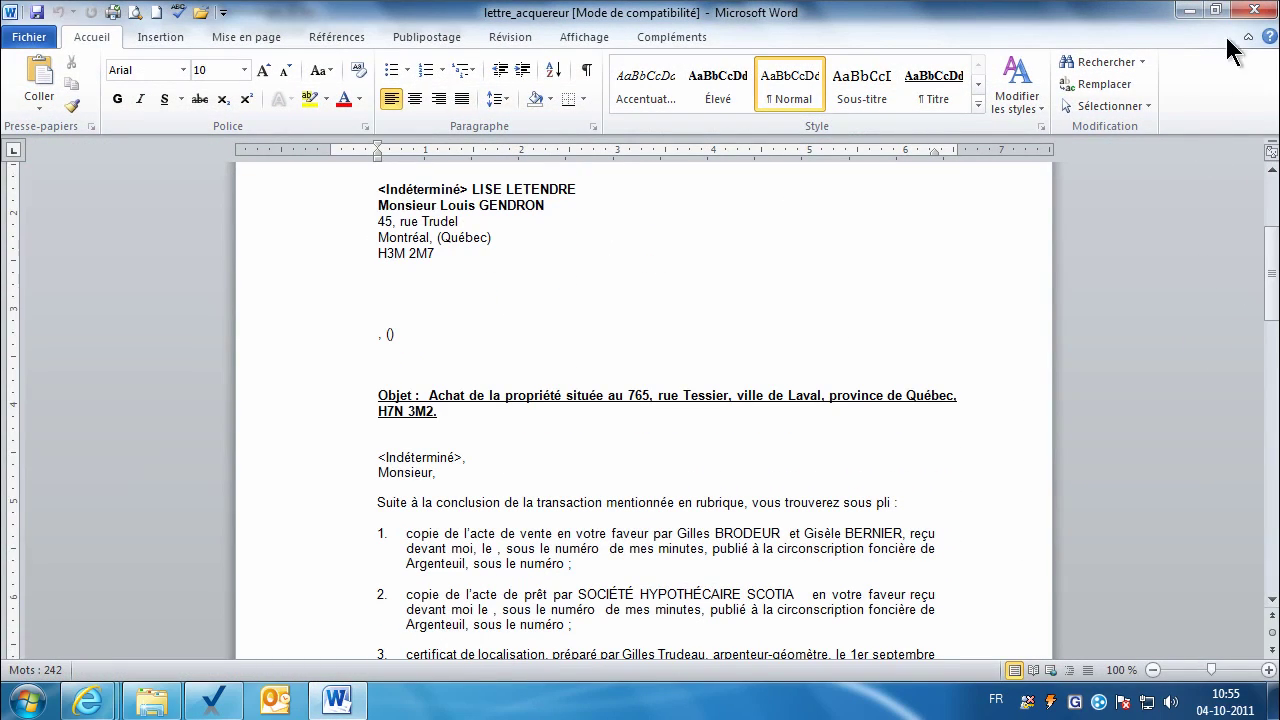
{"action": "left_click", "coordinate": [1256, 12]}
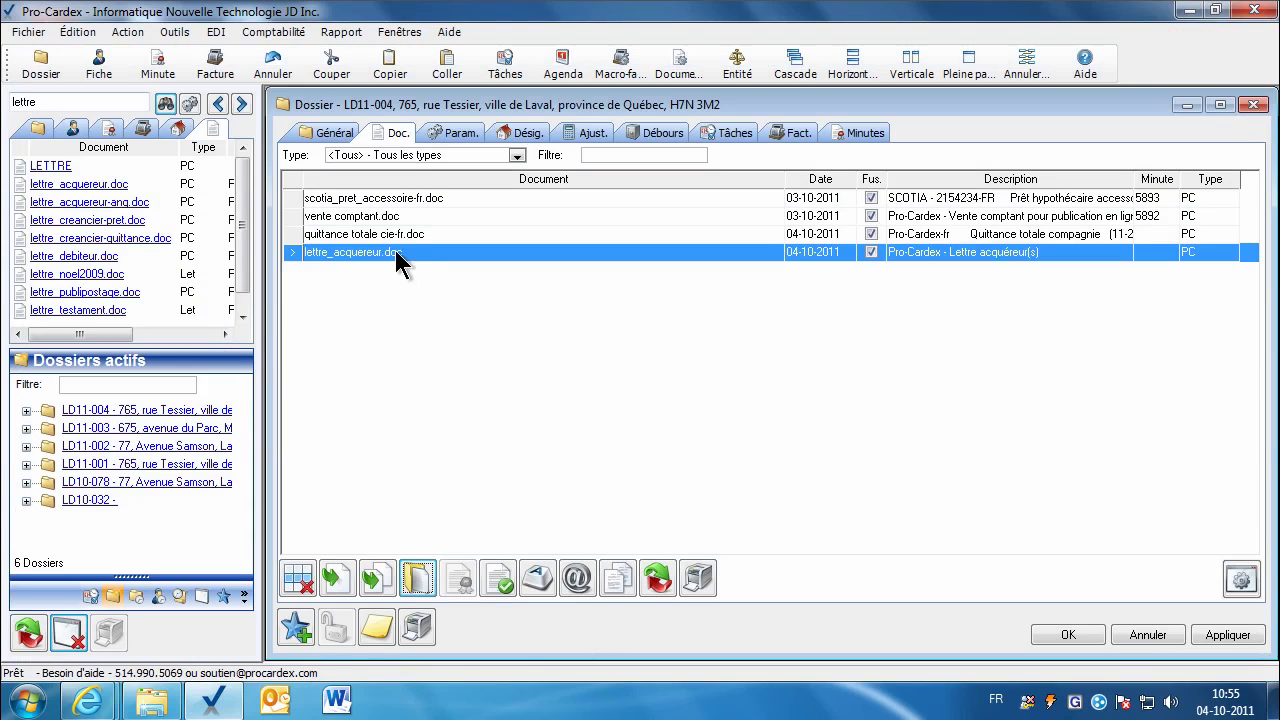
{"action": "left_click", "coordinate": [396, 238]}
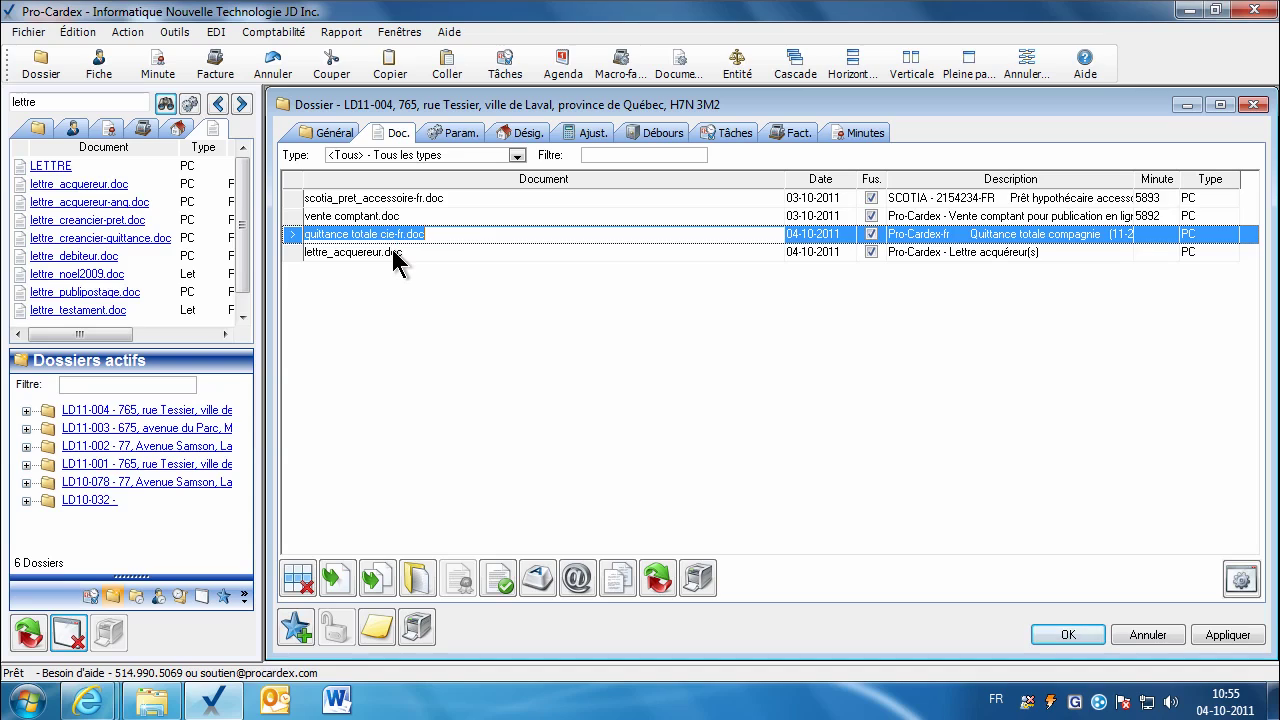
{"action": "left_click", "coordinate": [1045, 637]}
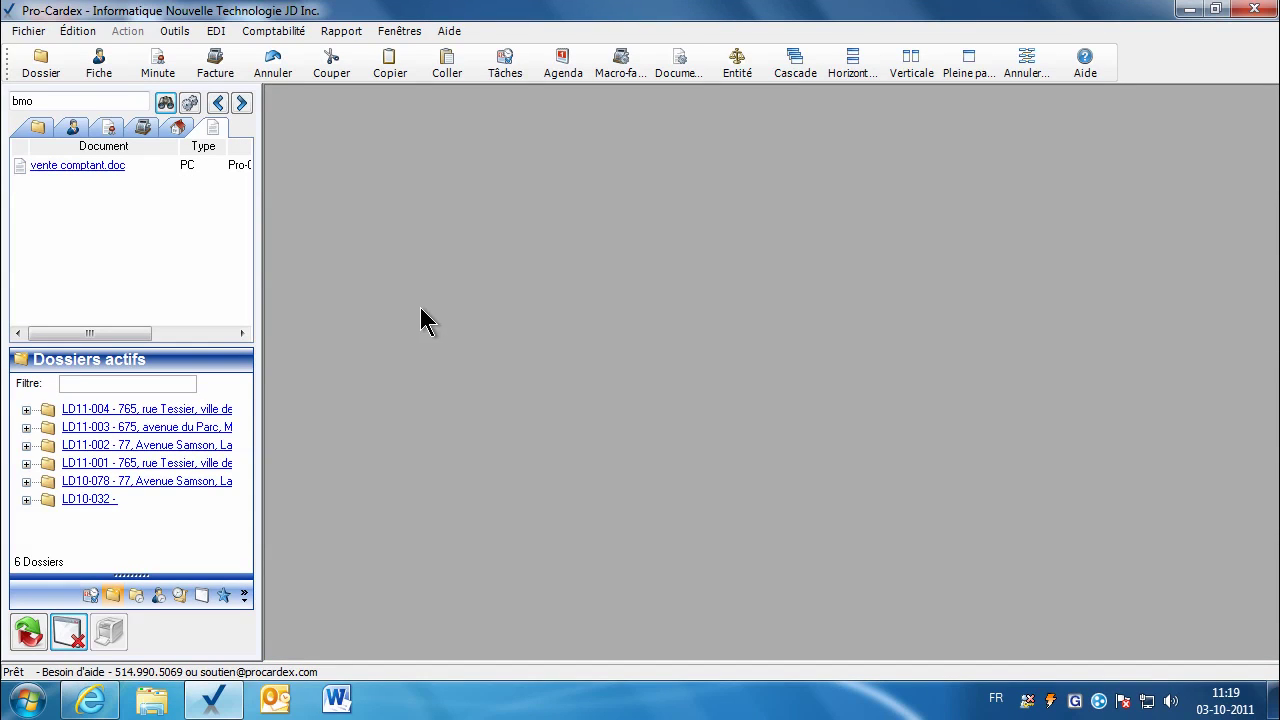
Step: In Outils > Pilotage > Système, keep the Fiche/Minute date merge format at Minuscule
{"action": "left_click", "coordinate": [175, 31]}
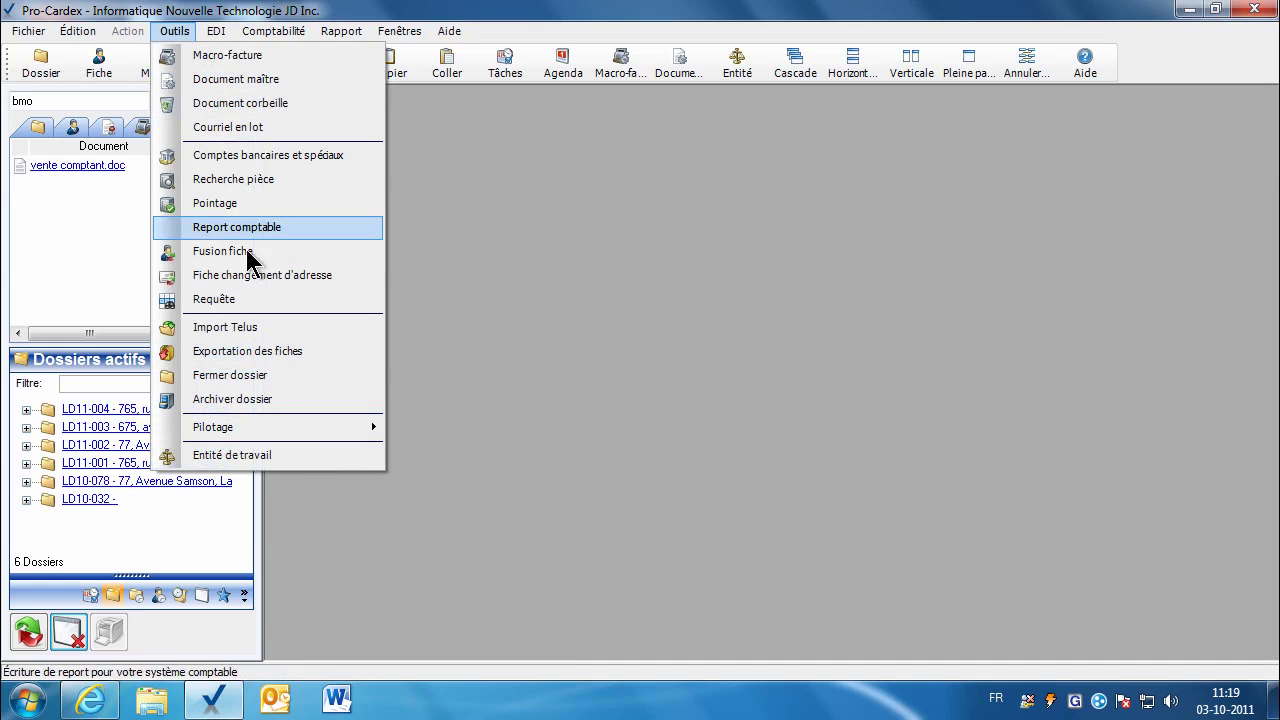
{"action": "mouse_move", "coordinate": [290, 428]}
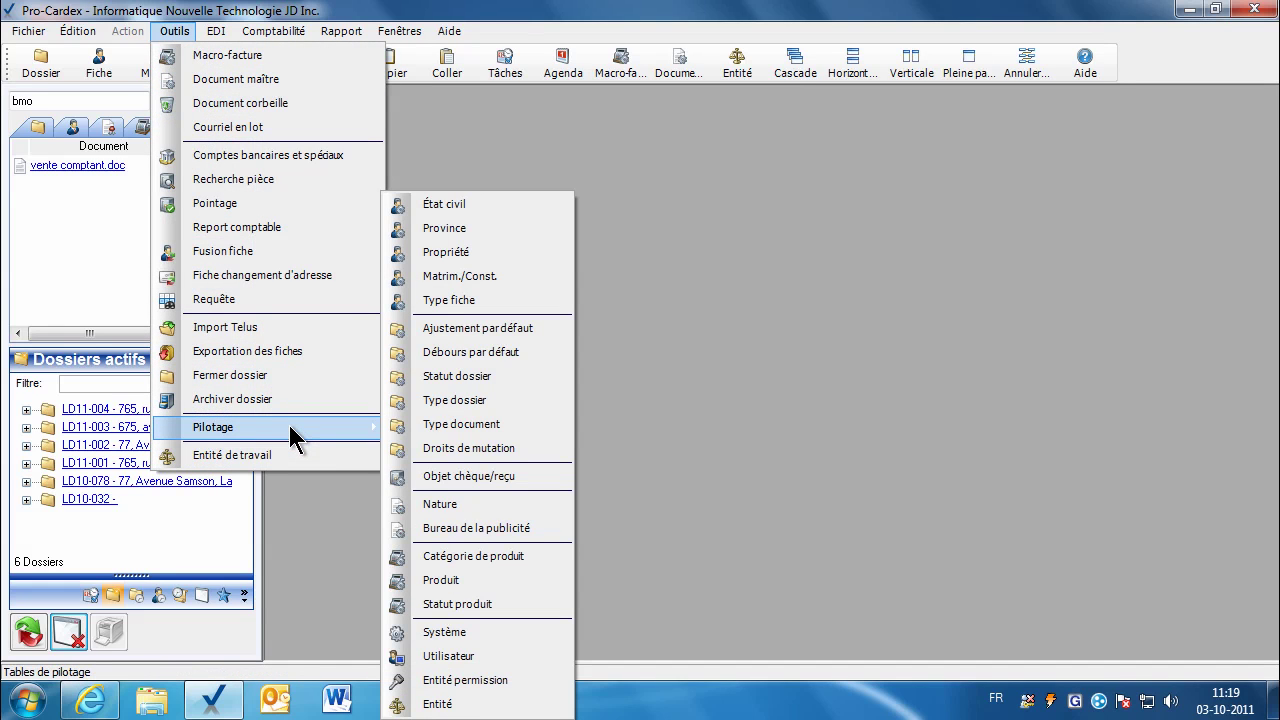
{"action": "left_click", "coordinate": [493, 633]}
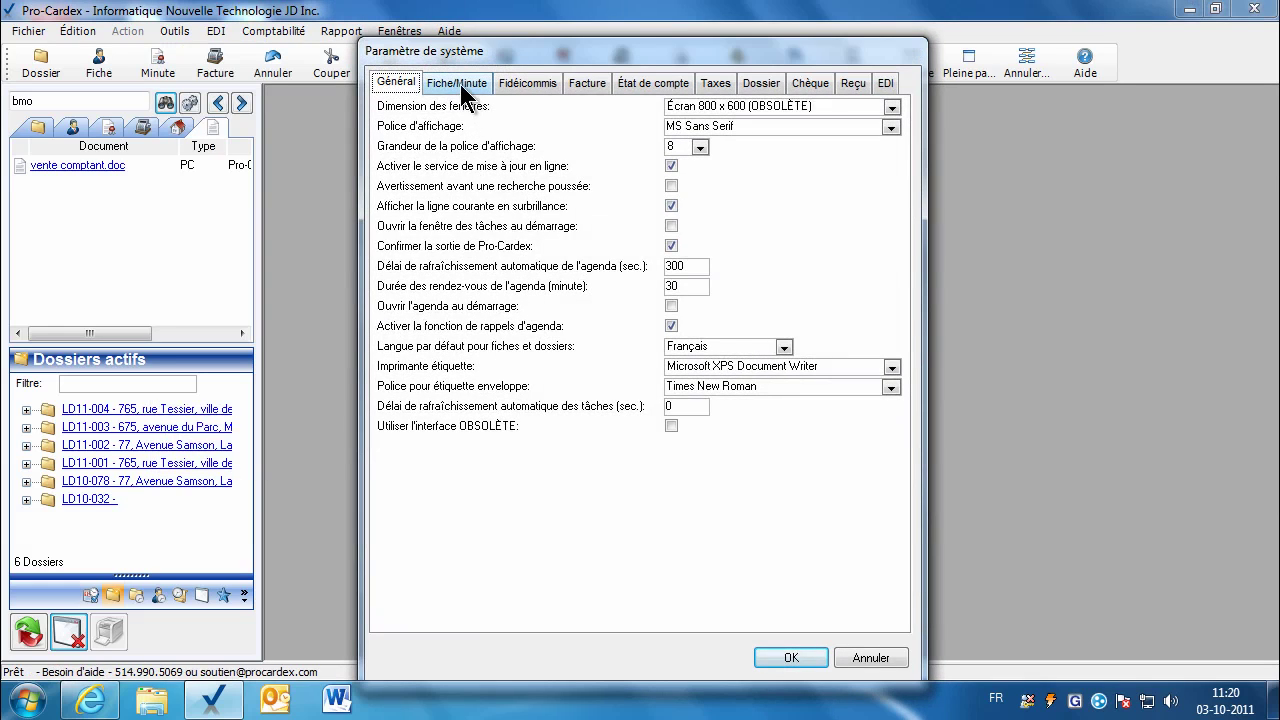
{"action": "left_click", "coordinate": [459, 81]}
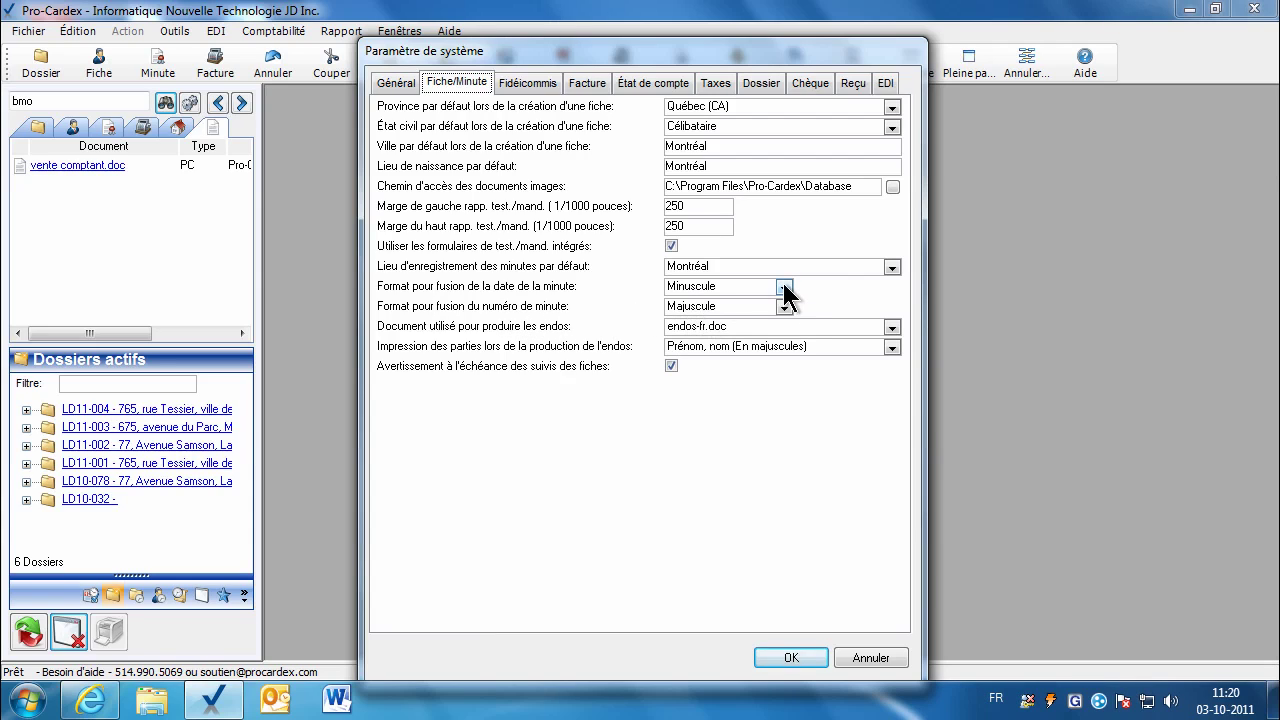
{"action": "left_click", "coordinate": [784, 287]}
{"action": "left_click", "coordinate": [786, 289]}
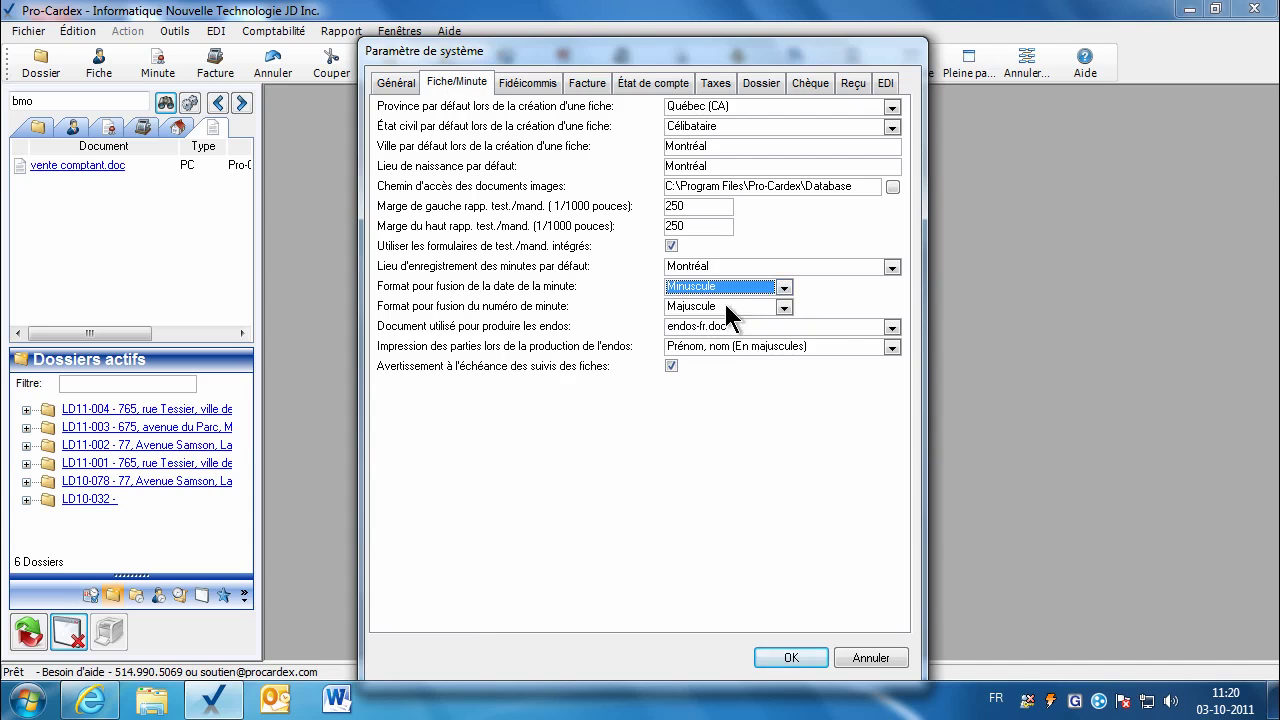
{"action": "left_click", "coordinate": [790, 657]}
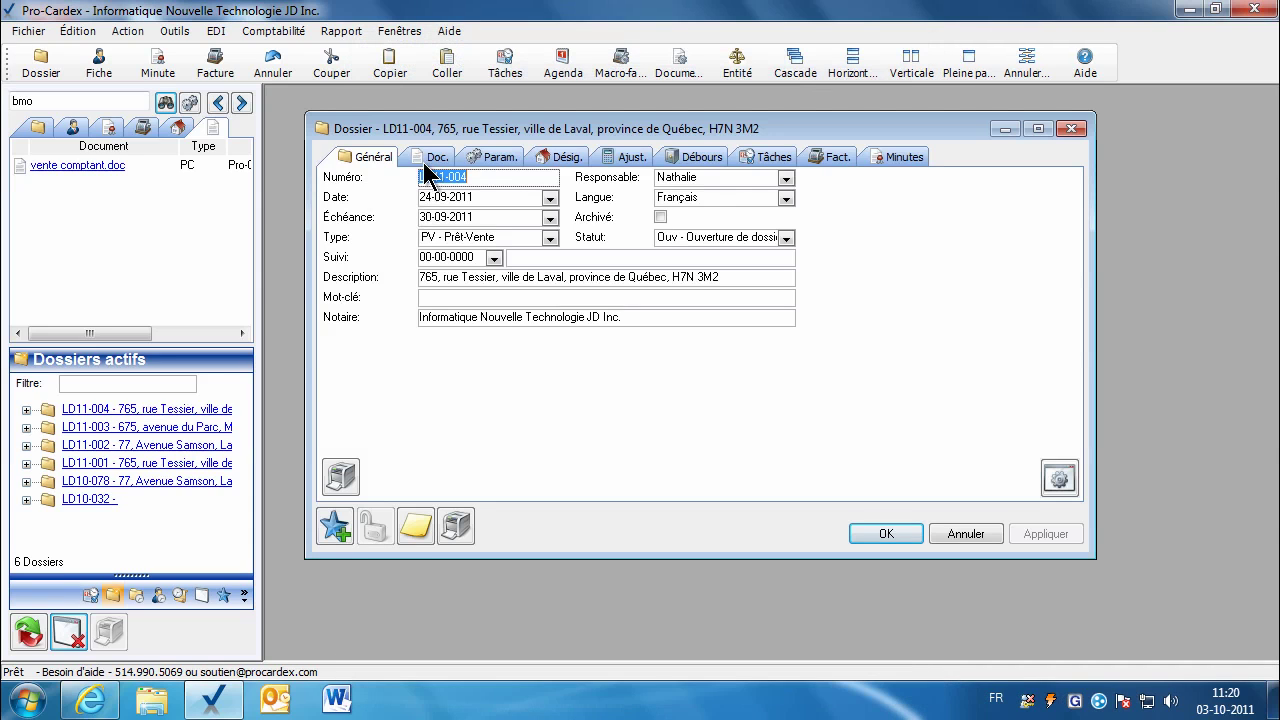
Step: Open vente comptant.doc from the dossier's document list in Word
{"action": "left_click", "coordinate": [432, 159]}
{"action": "left_click", "coordinate": [456, 479]}
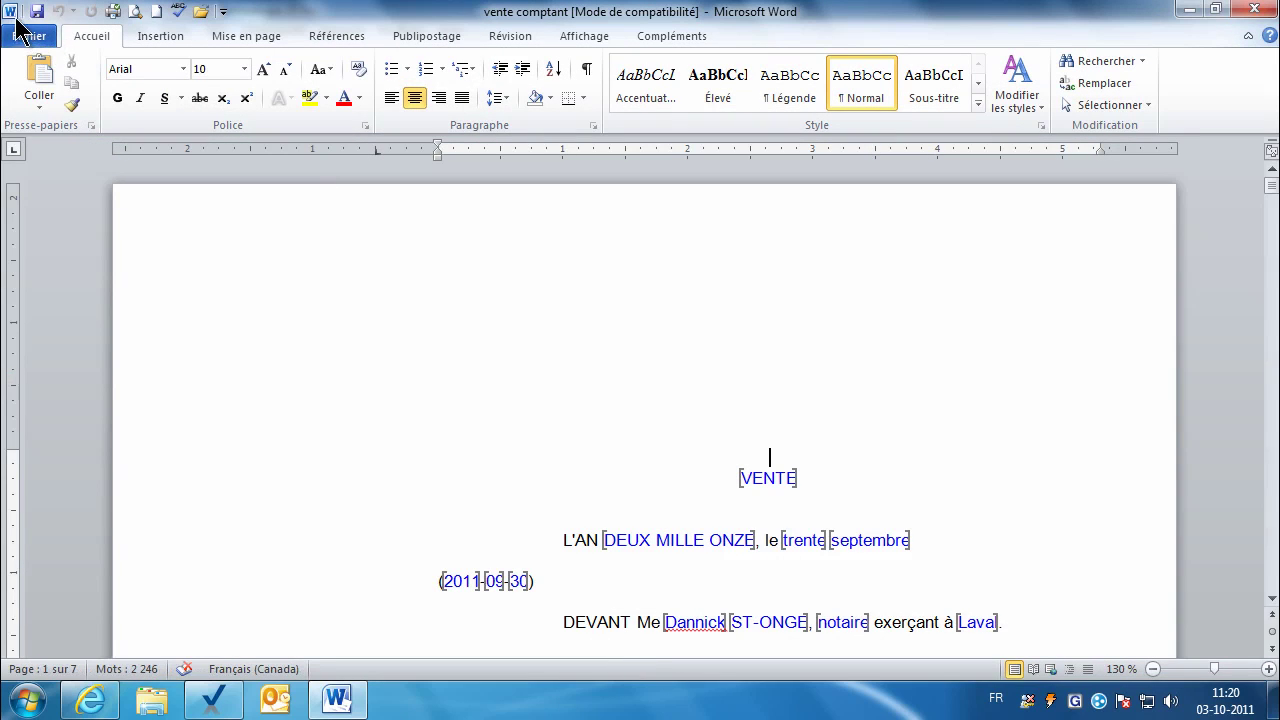
{"action": "left_click", "coordinate": [27, 38]}
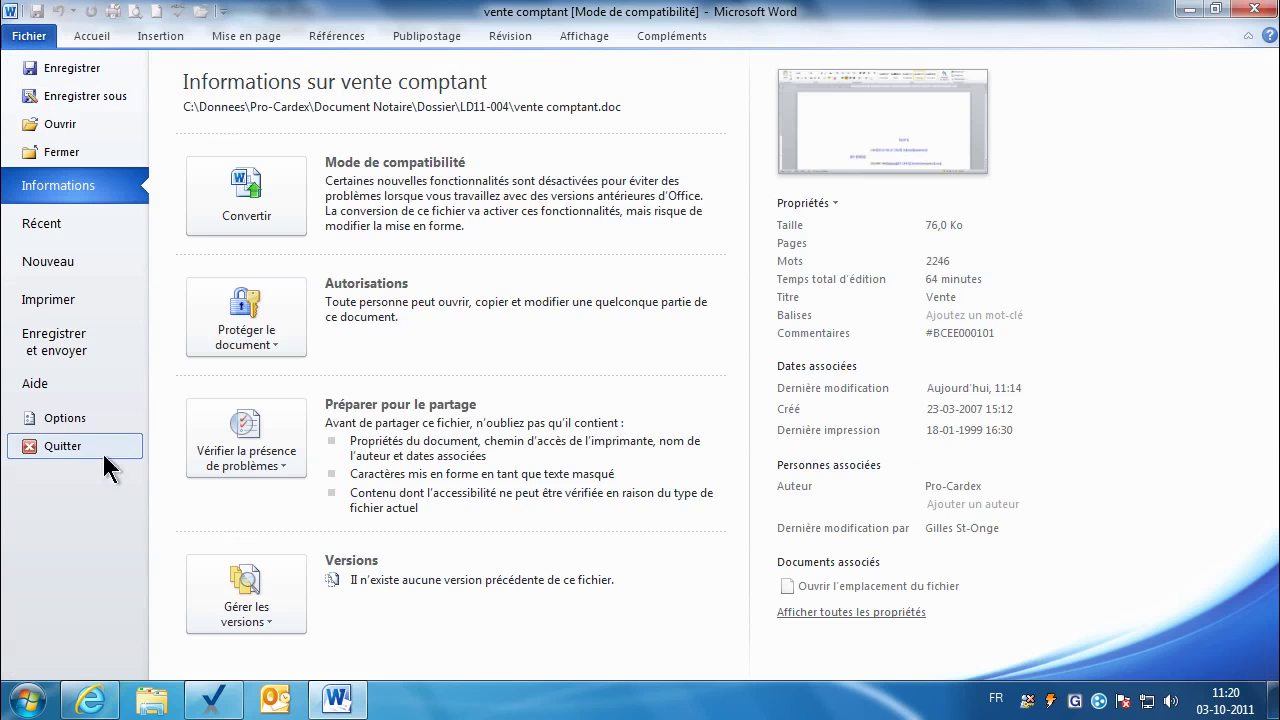
Step: Turn on Afficher les signets in Word's advanced options
{"action": "left_click", "coordinate": [75, 420]}
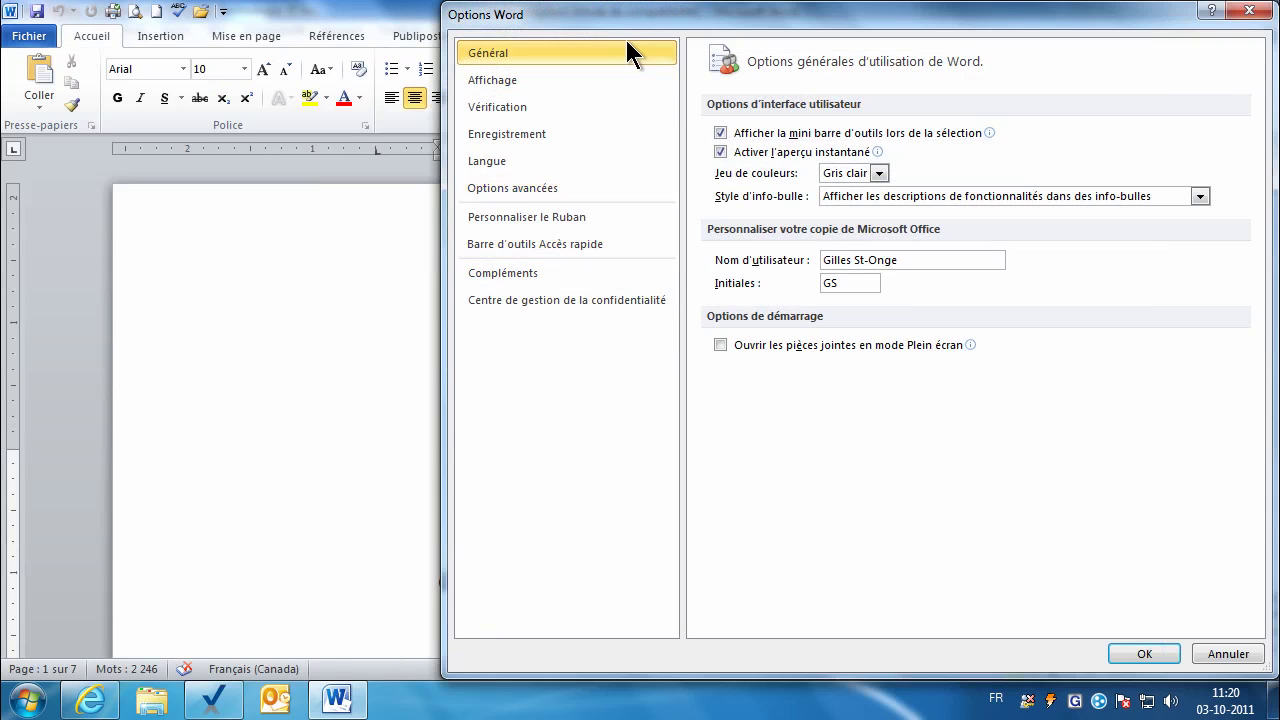
{"action": "left_click_drag", "start_coordinate": [625, 24], "coordinate": [490, 25]}
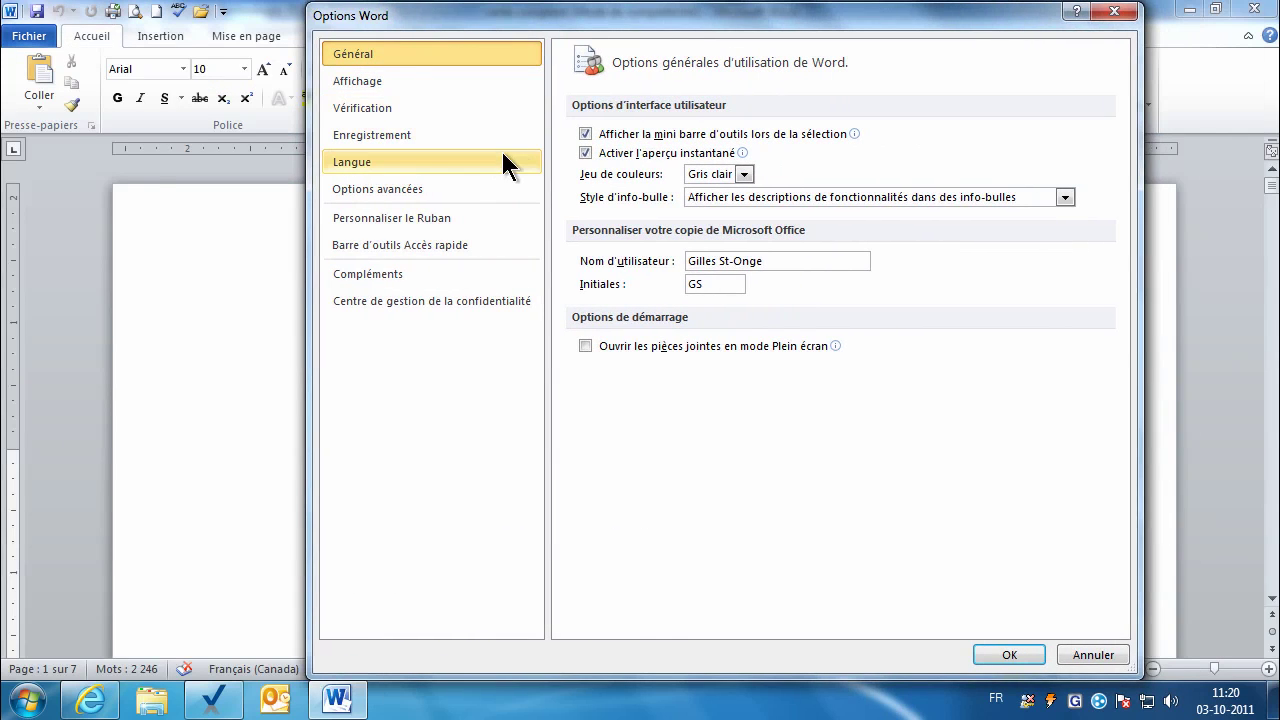
{"action": "left_click", "coordinate": [415, 188]}
{"action": "left_click_drag", "start_coordinate": [1123, 185], "coordinate": [1122, 340]}
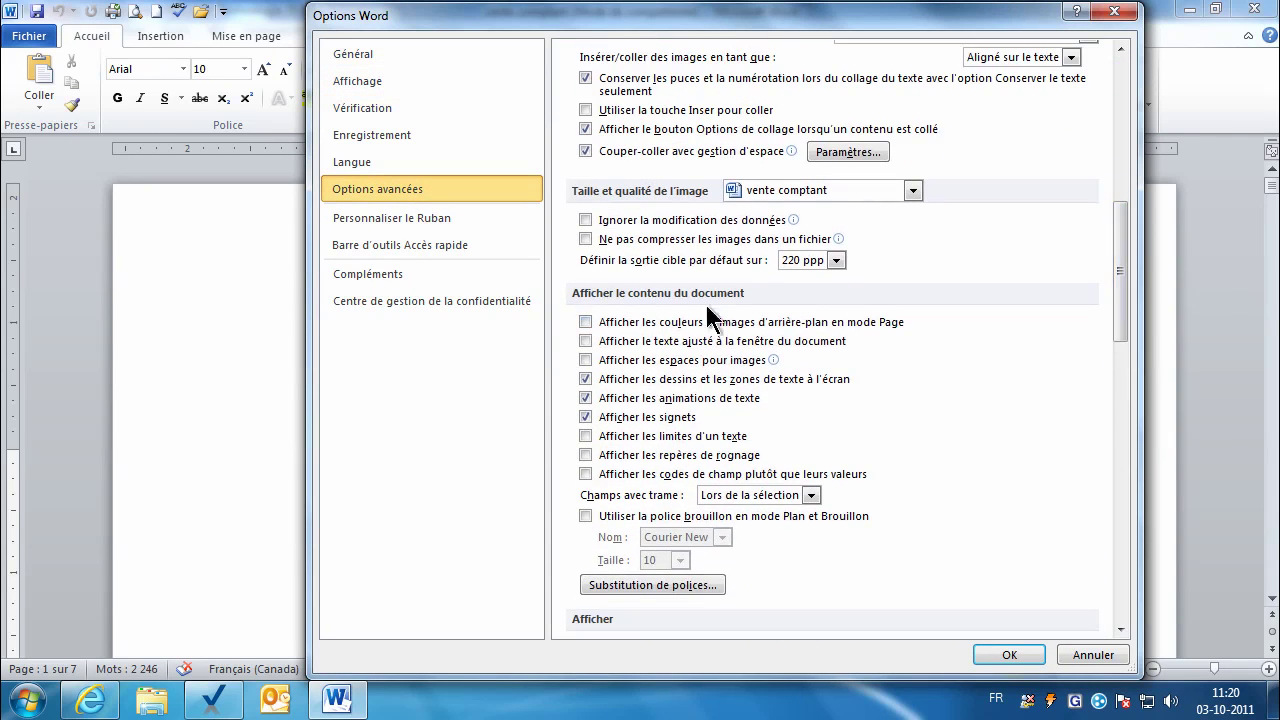
{"action": "left_click", "coordinate": [586, 417]}
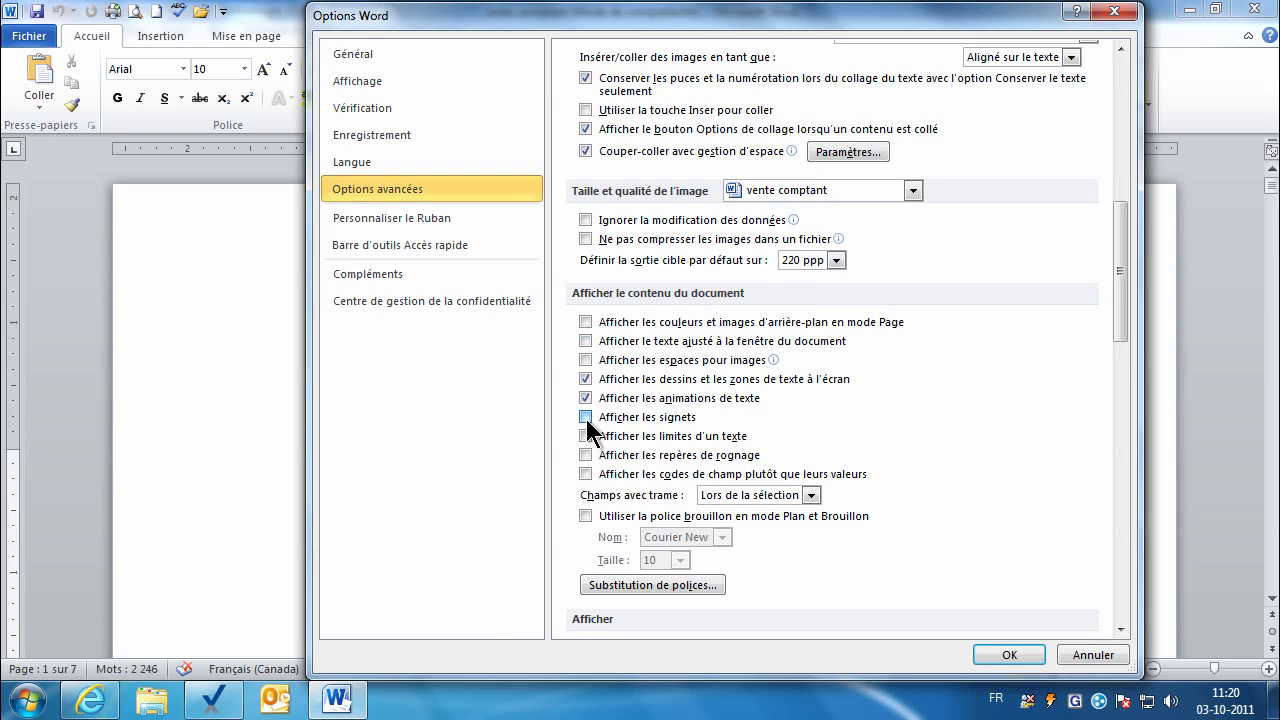
{"action": "scroll", "coordinate": [586, 419], "scroll_direction": "down", "scroll_amount": 1}
{"action": "left_click", "coordinate": [1009, 655]}
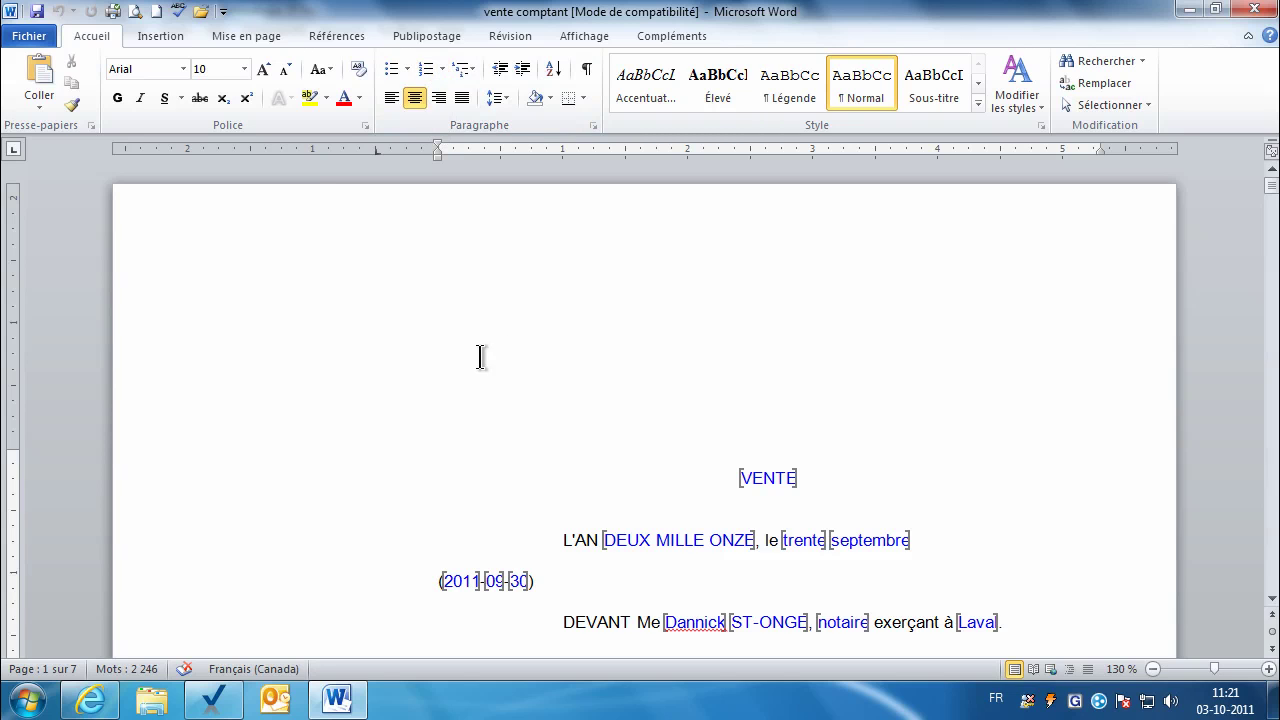
Step: Close vente comptant, reopen dossier LD11-004, and search its documents for 'vente'
{"action": "left_click", "coordinate": [1258, 12]}
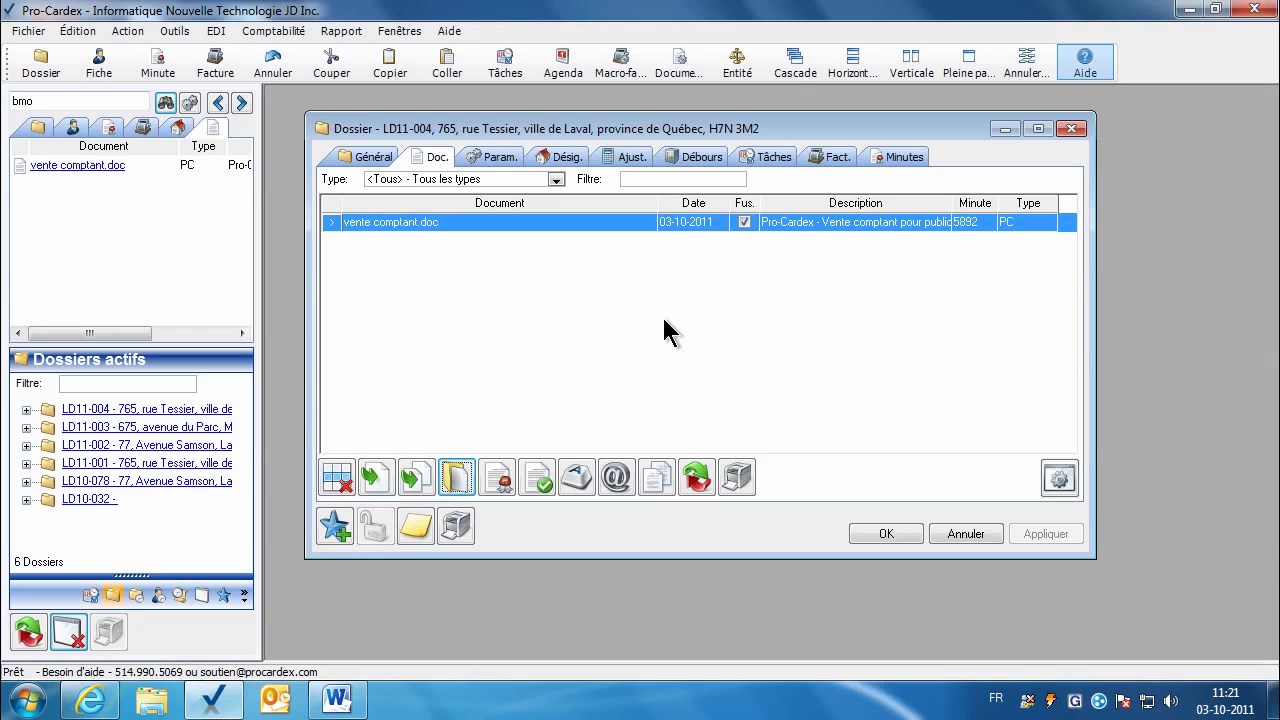
{"action": "left_click", "coordinate": [897, 537]}
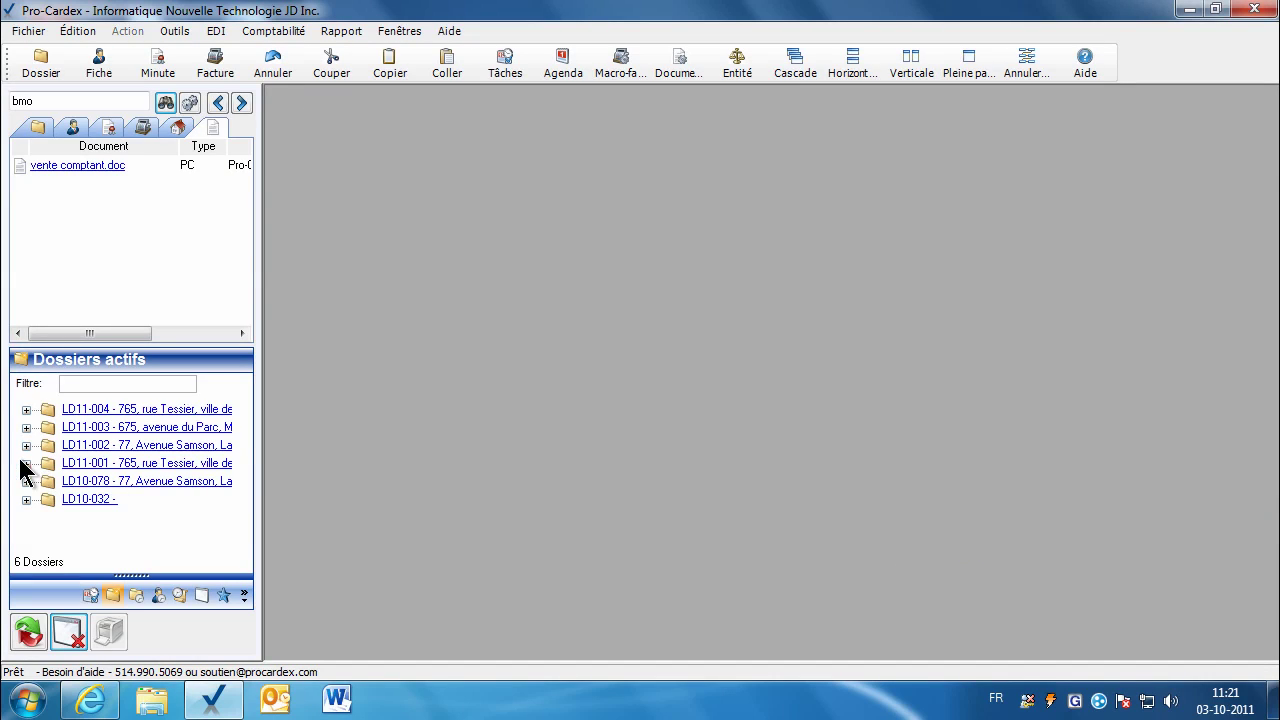
{"action": "double_click", "coordinate": [112, 410]}
{"action": "left_click", "coordinate": [472, 186]}
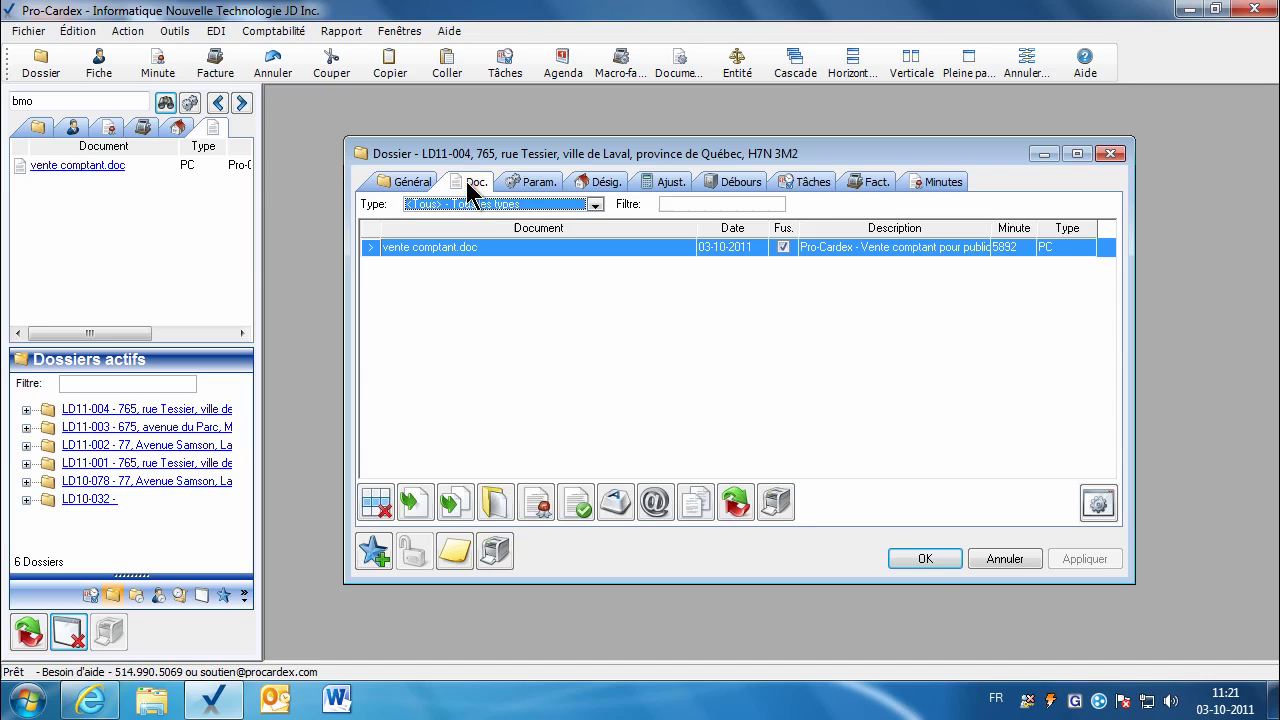
{"action": "left_click", "coordinate": [62, 100]}
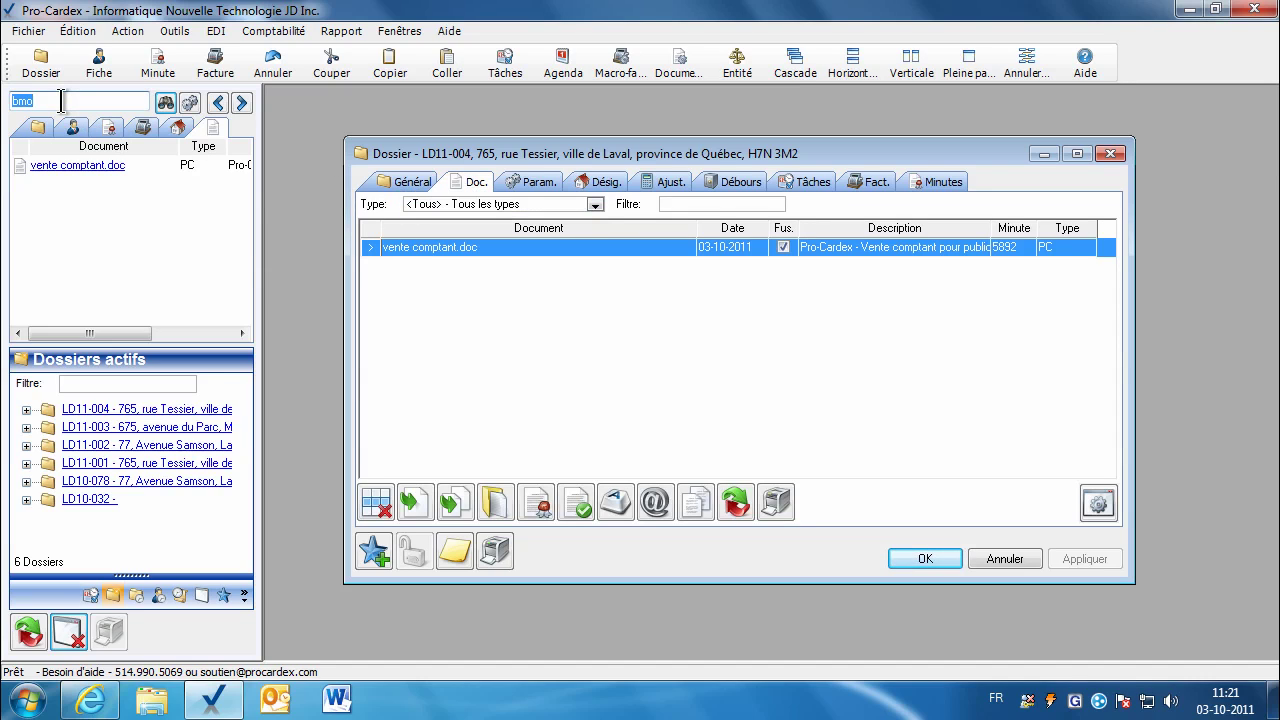
{"action": "type", "text": "vente"}
{"action": "key", "text": "Return"}
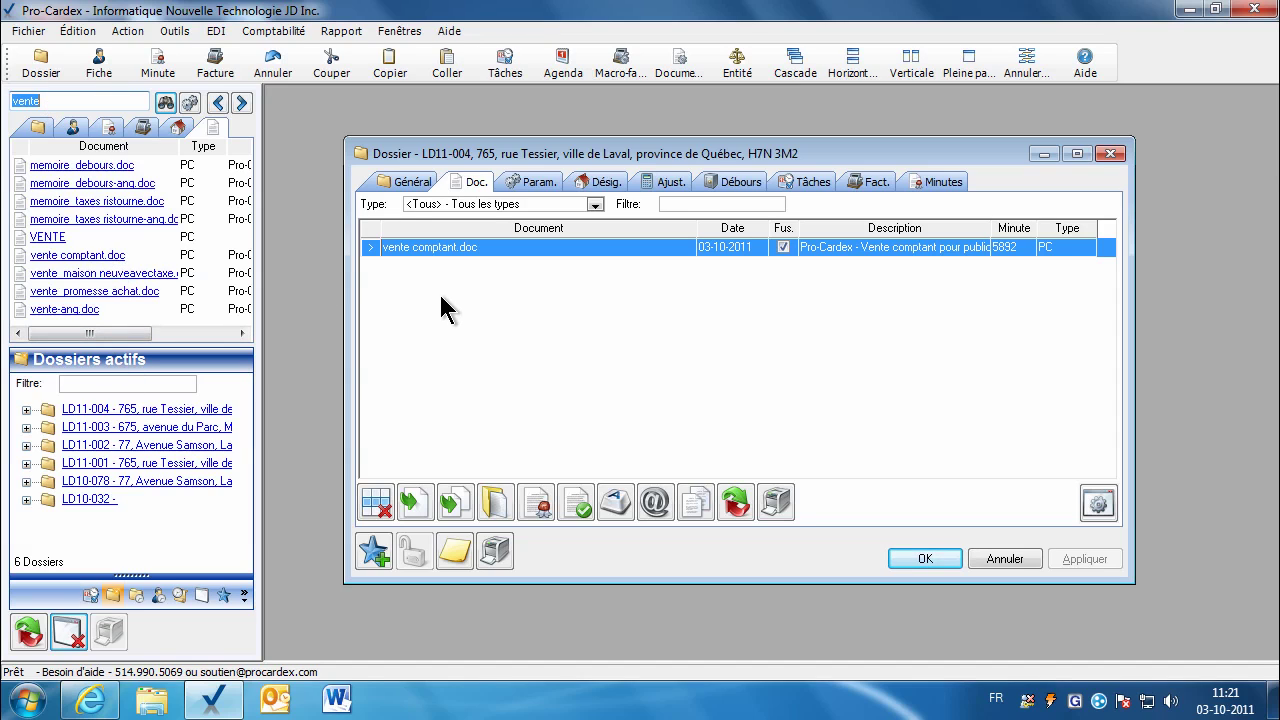
Step: Review vente comptant.doc's parameters, including MinuteDateAnneeChiffre 2011, then display the lot designations
{"action": "left_click", "coordinate": [529, 182]}
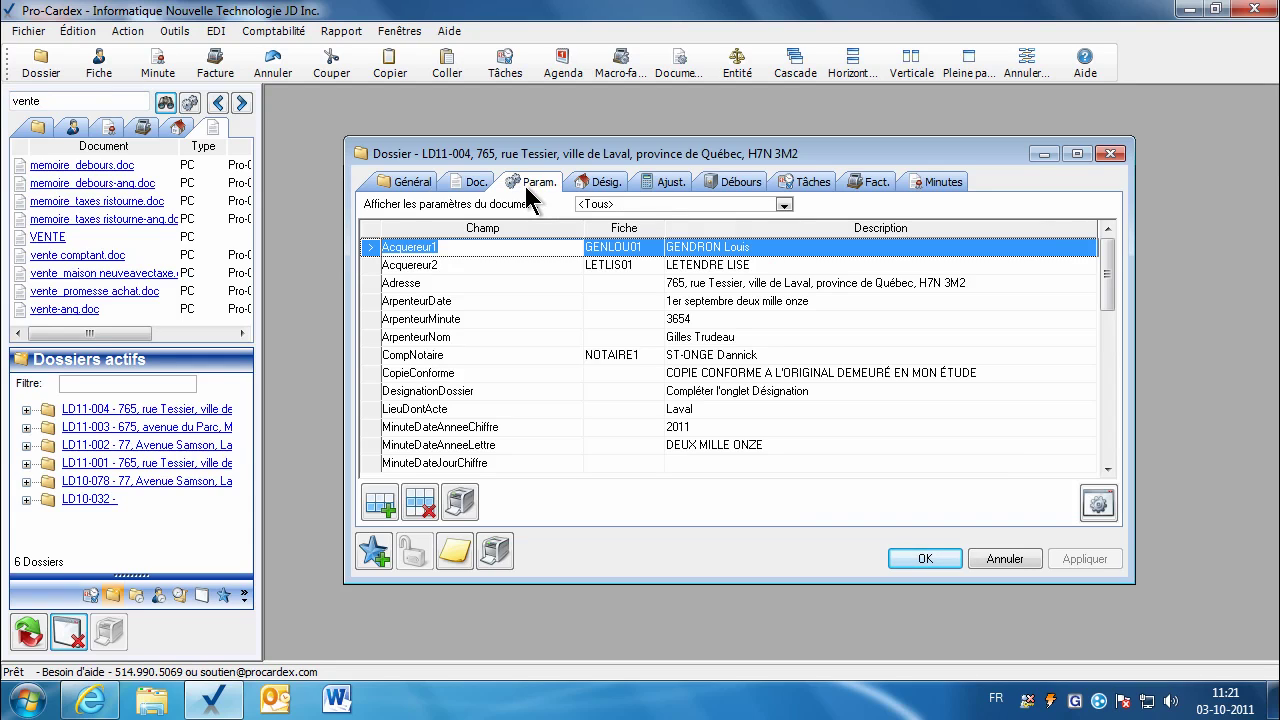
{"action": "left_click", "coordinate": [784, 204]}
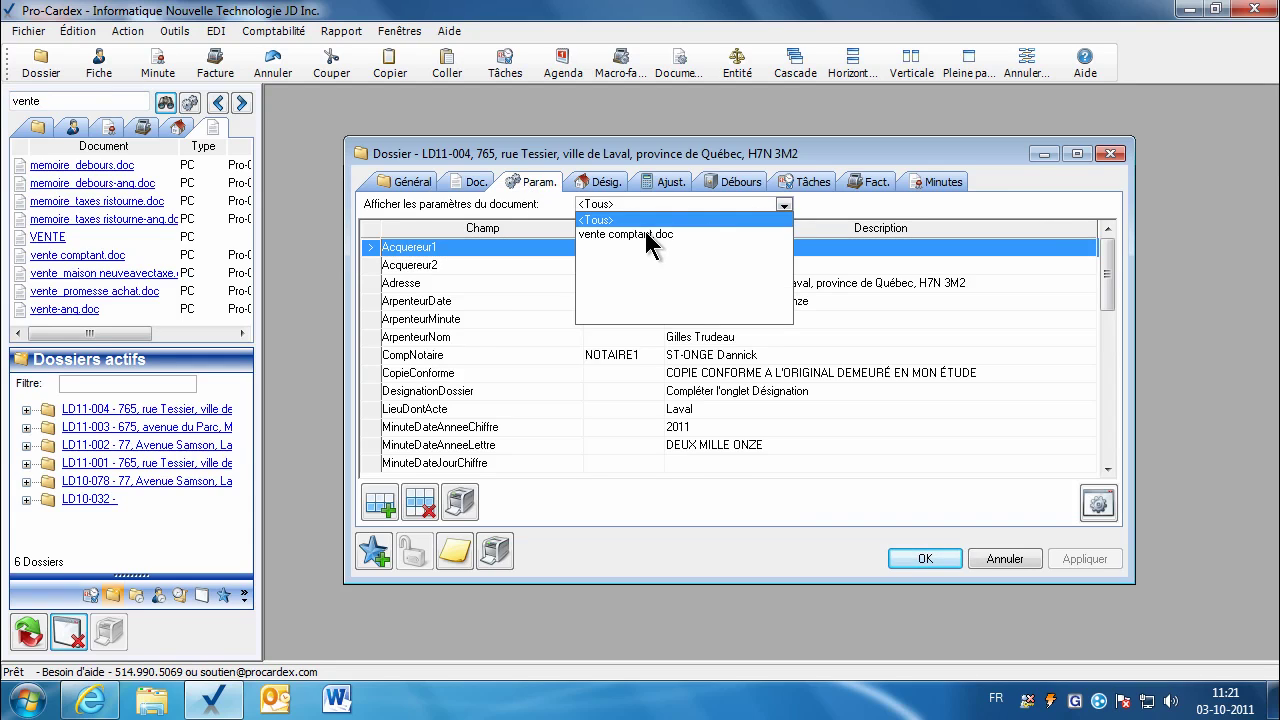
{"action": "left_click", "coordinate": [648, 236]}
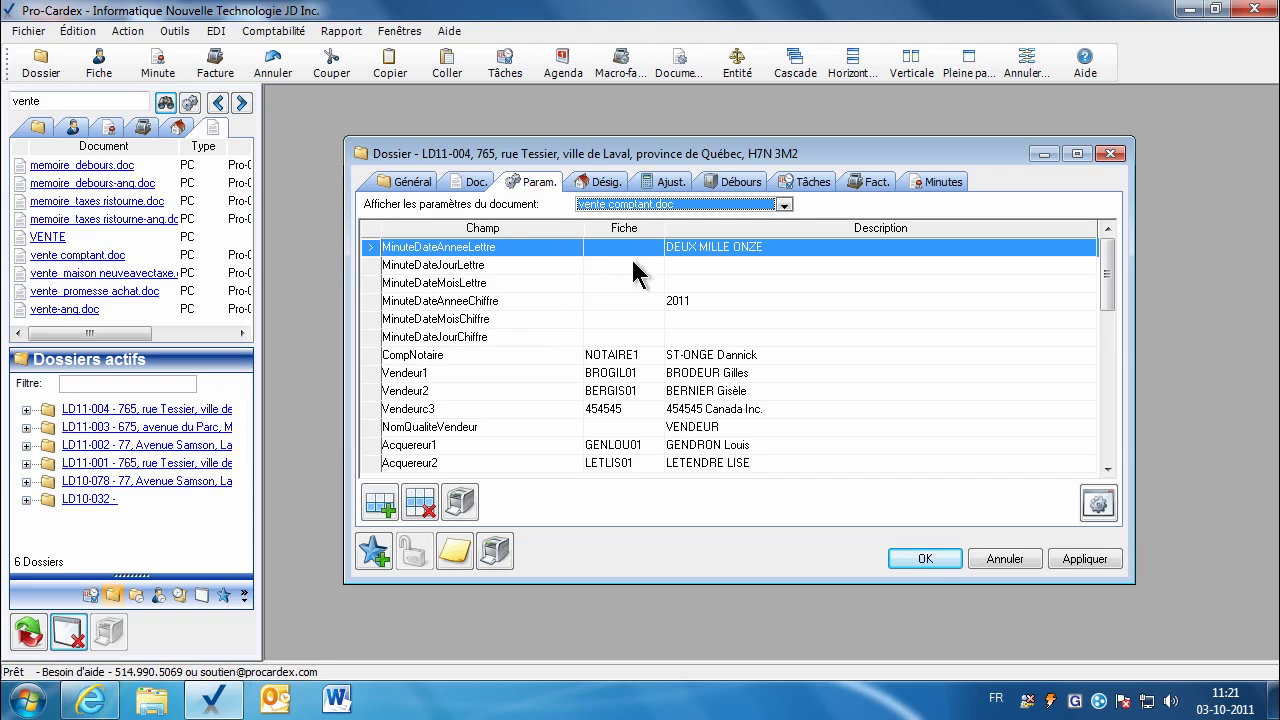
{"action": "left_click_drag", "start_coordinate": [690, 260], "coordinate": [695, 305]}
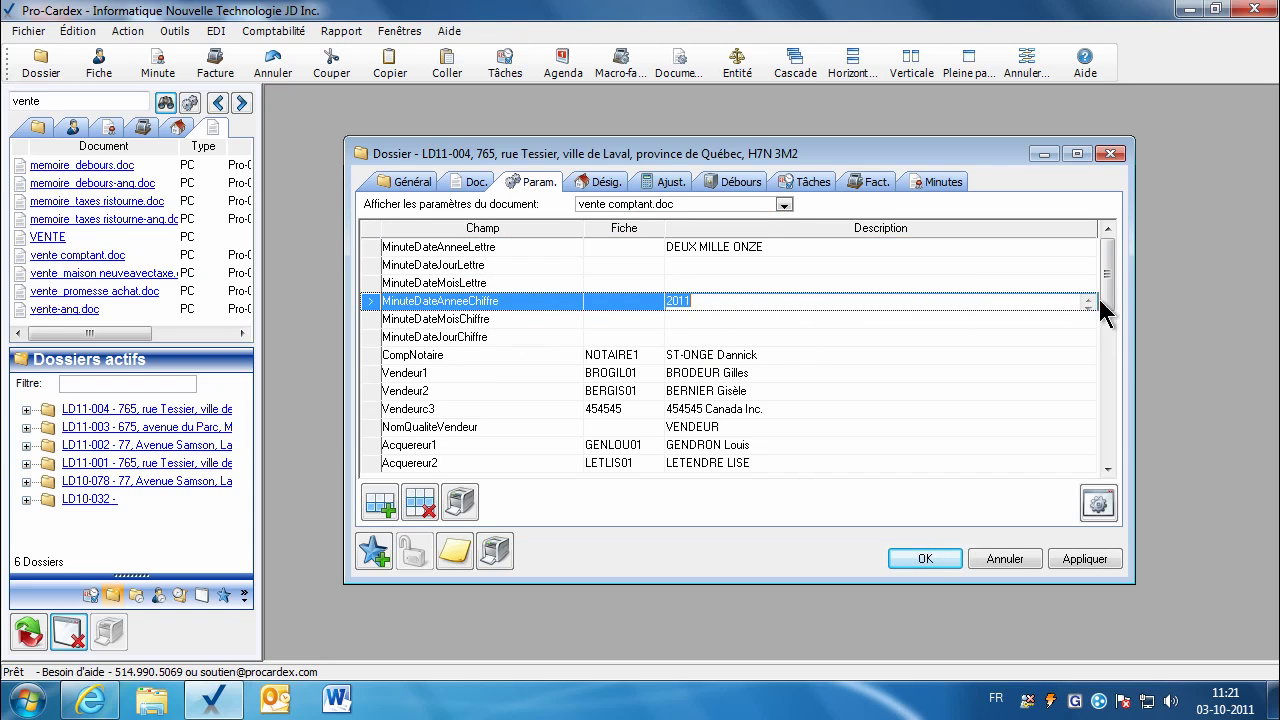
{"action": "left_click", "coordinate": [648, 361]}
{"action": "left_click_drag", "start_coordinate": [1107, 290], "coordinate": [1112, 343]}
{"action": "mouse_move", "coordinate": [1112, 365]}
{"action": "left_mouse_down"}
{"action": "mouse_move", "coordinate": [1112, 392]}
{"action": "mouse_move", "coordinate": [1108, 355]}
{"action": "left_mouse_up"}
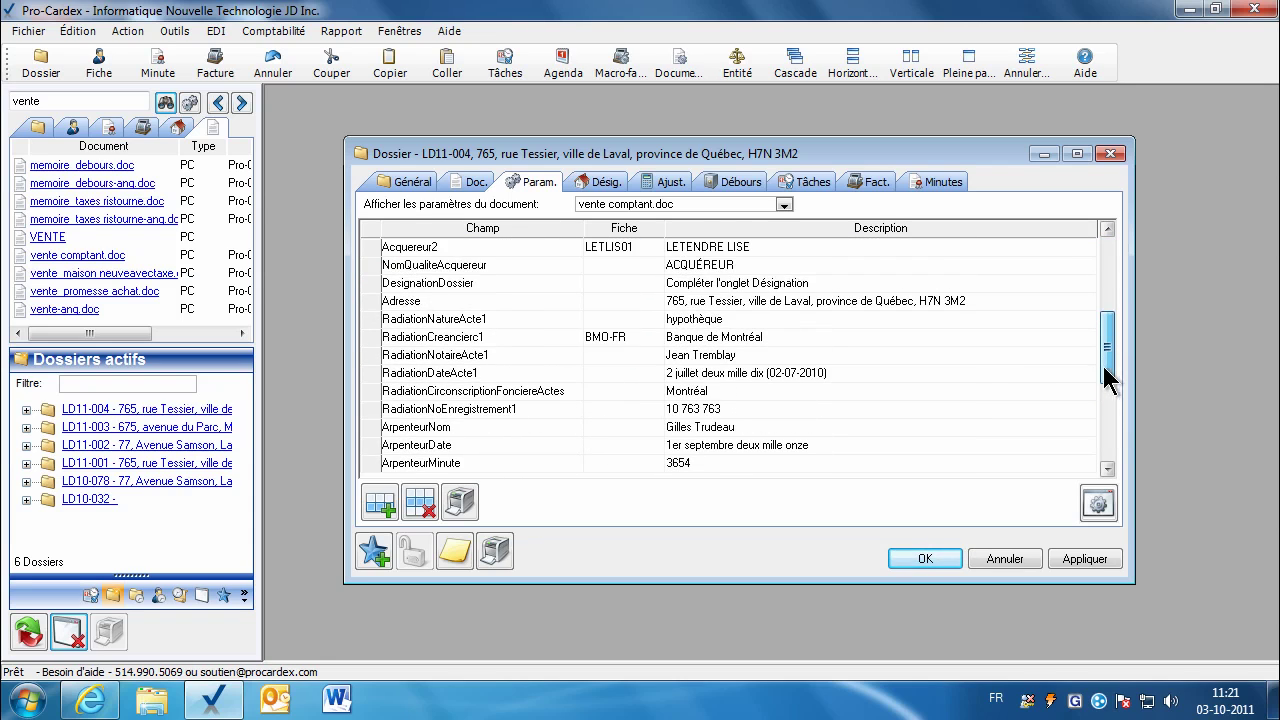
{"action": "left_click", "coordinate": [606, 182]}
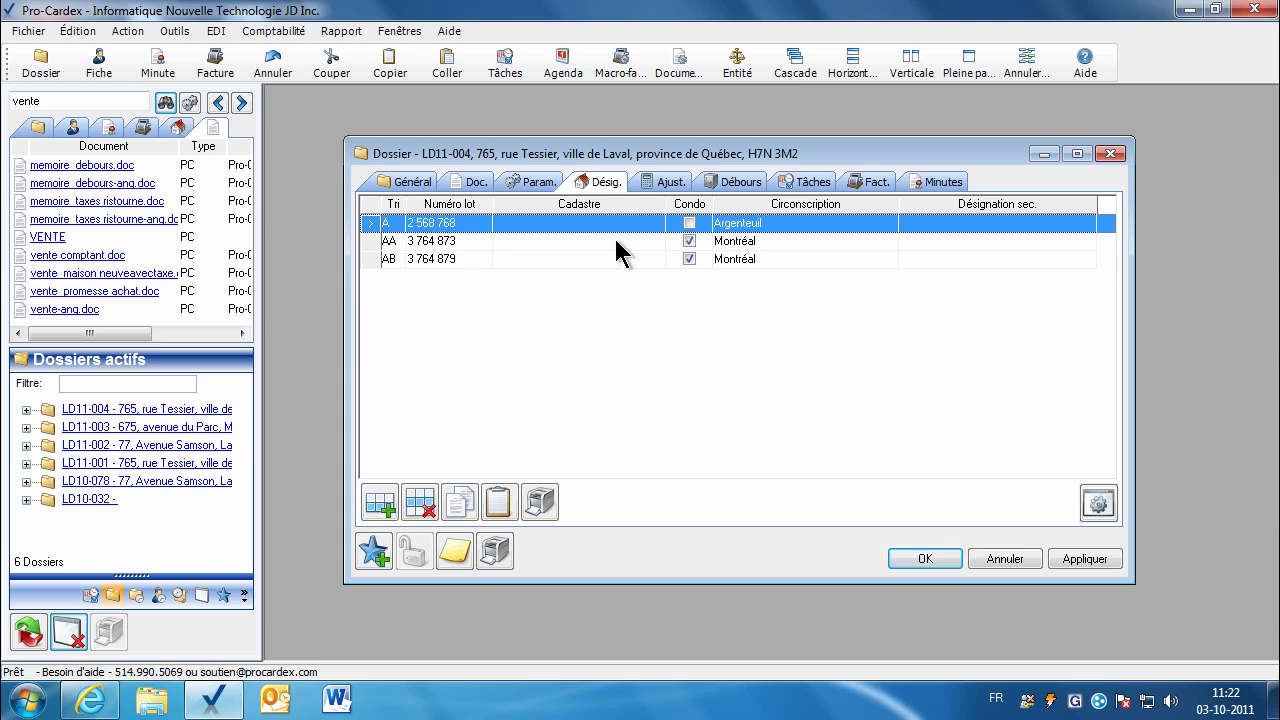
Step: Confirm the dossier's Prix vente and Val. impos. at 225 500,00 $ on the Débours tab
{"action": "left_click", "coordinate": [748, 182]}
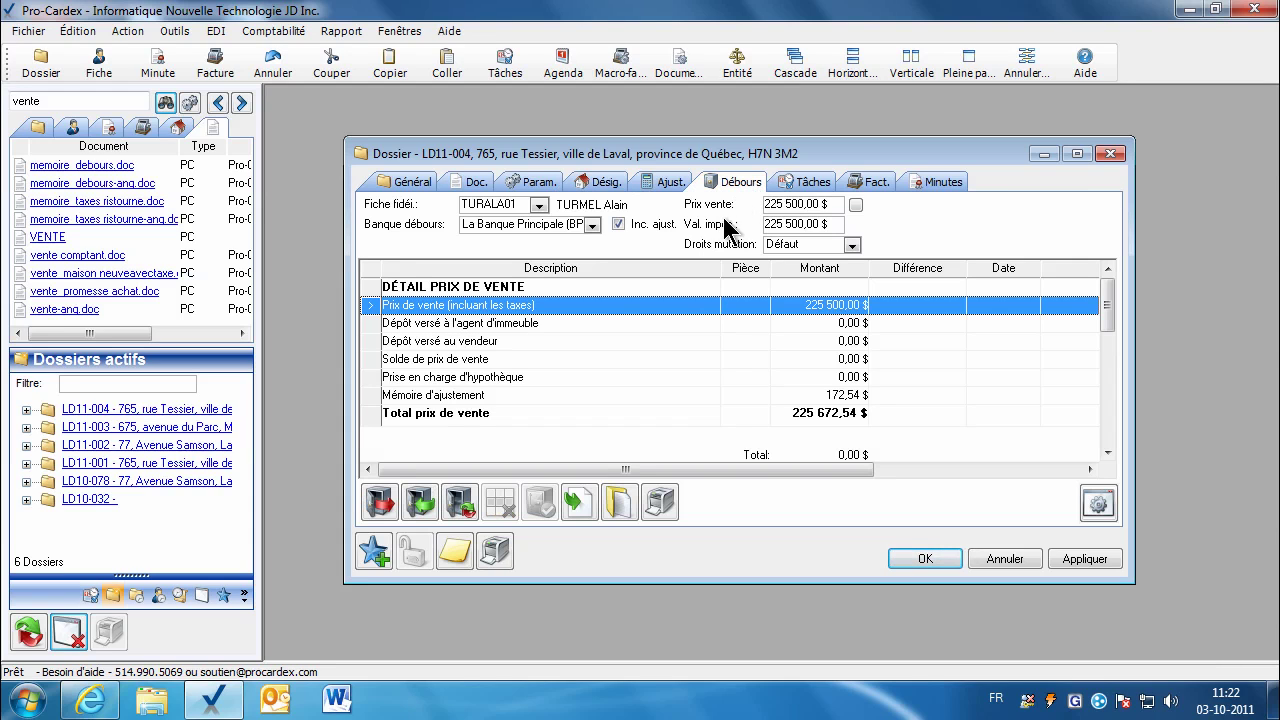
{"action": "left_click", "coordinate": [786, 203]}
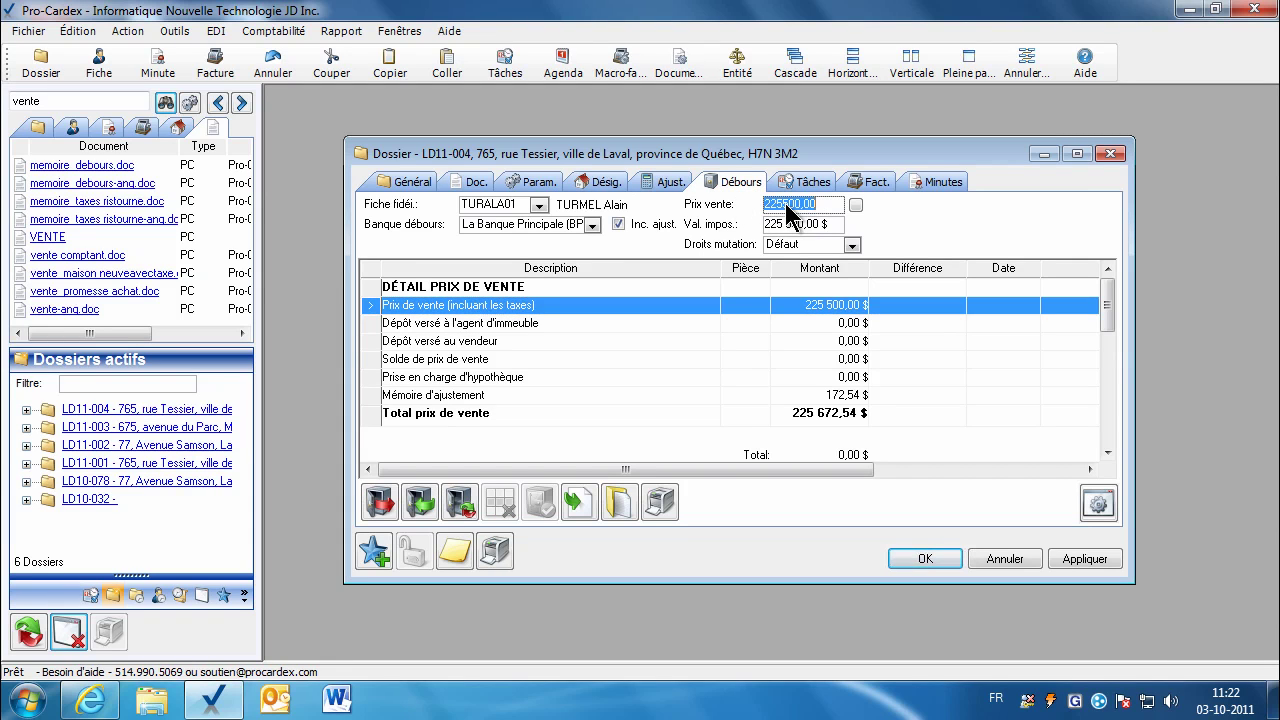
{"action": "left_click", "coordinate": [779, 226]}
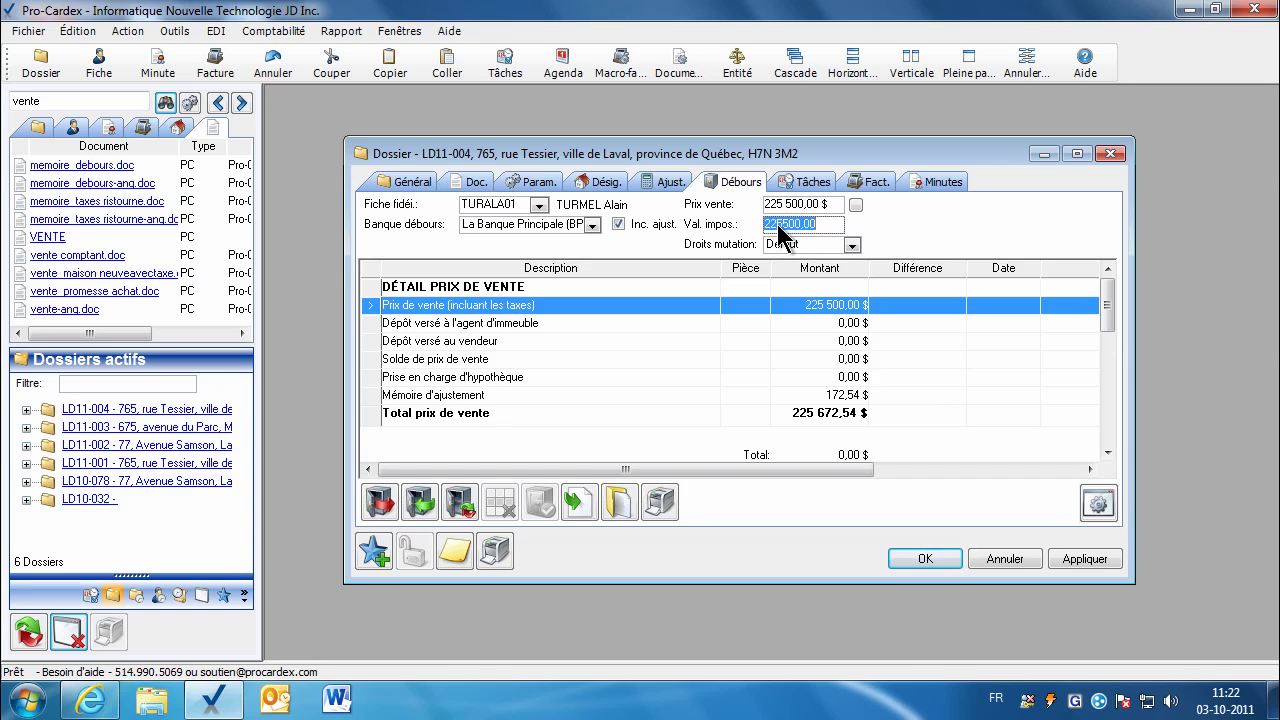
Step: Review the MutationContrepartieLettre parameter, apply the dossier changes, and return to the document list
{"action": "left_click", "coordinate": [533, 186]}
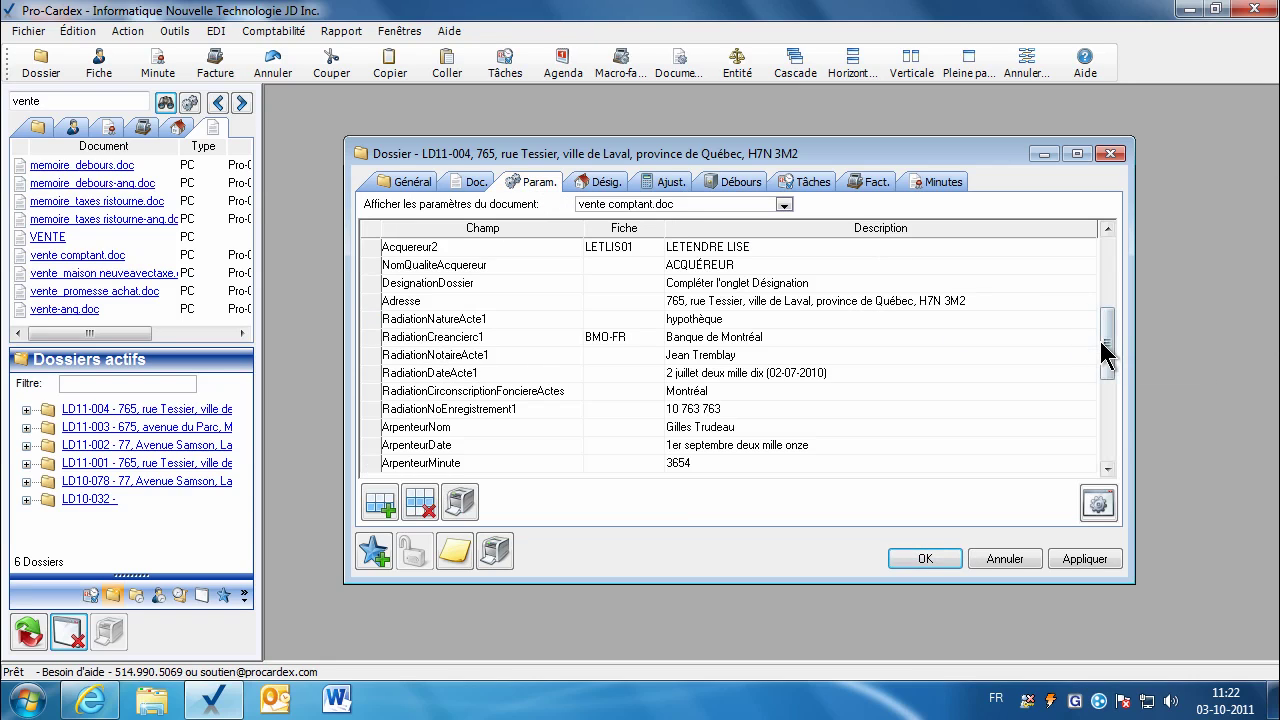
{"action": "left_click_drag", "start_coordinate": [1107, 368], "coordinate": [1108, 434]}
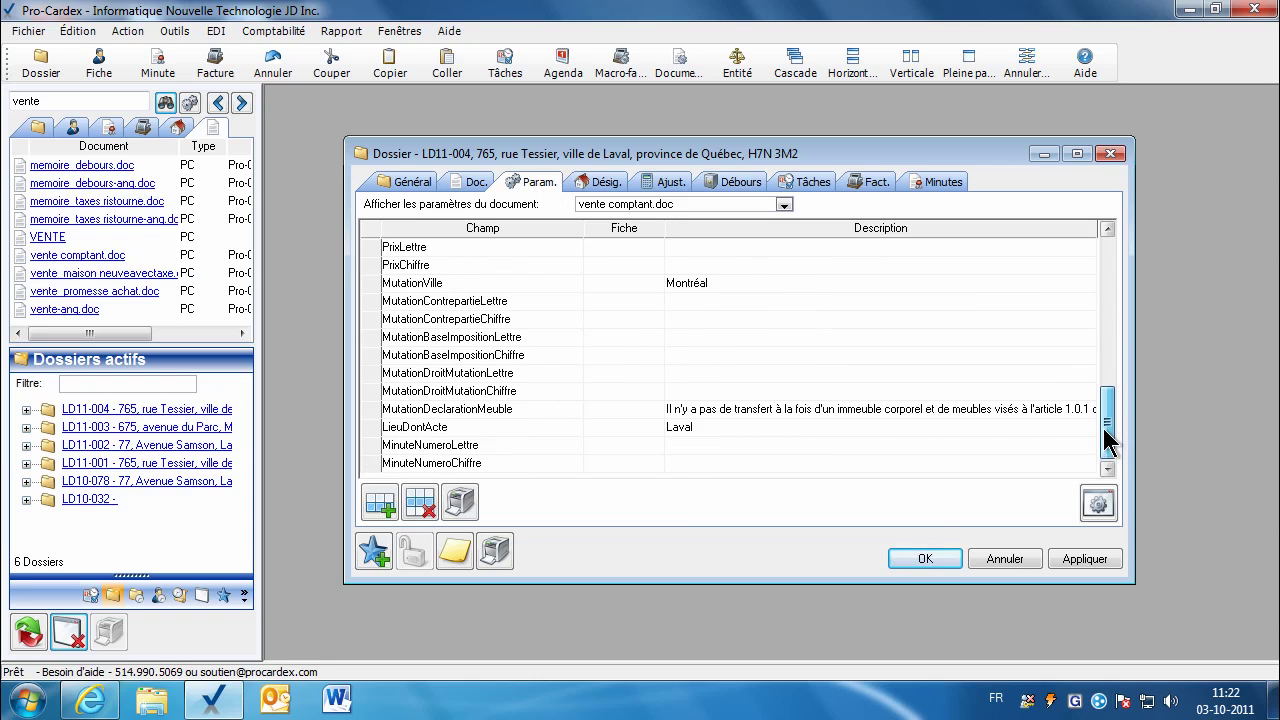
{"action": "left_click", "coordinate": [724, 305]}
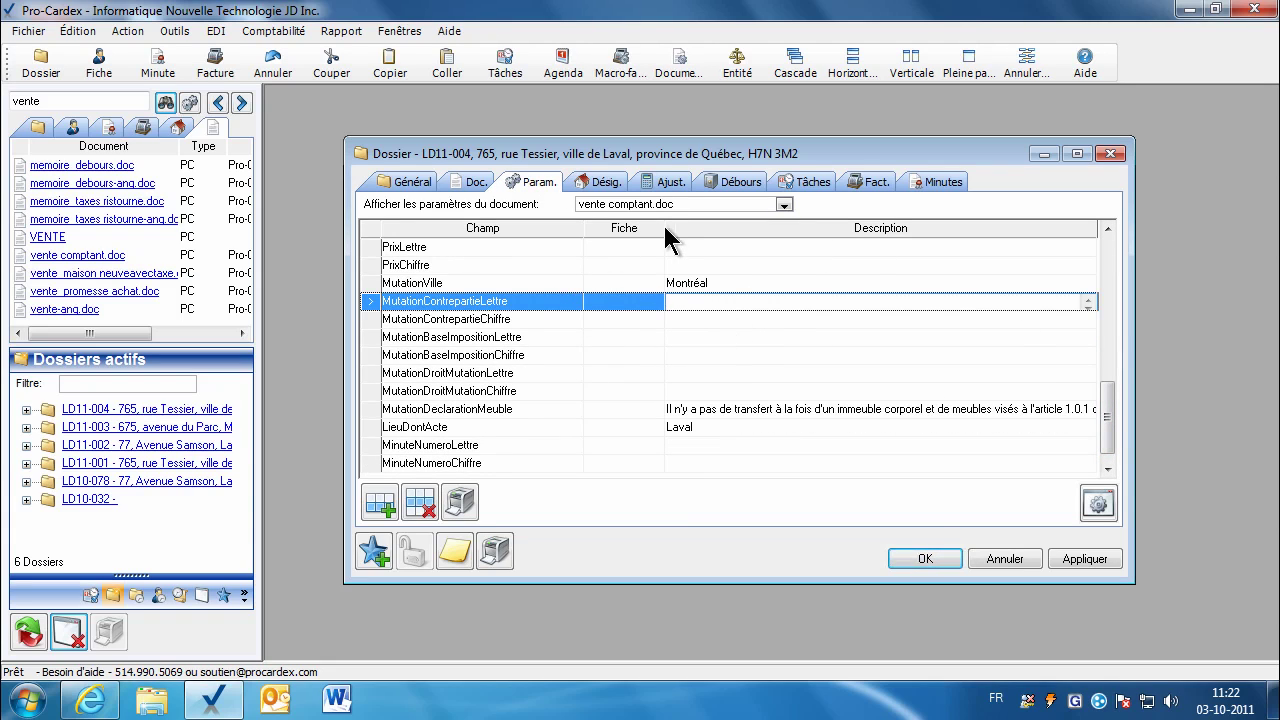
{"action": "left_click", "coordinate": [1085, 559]}
{"action": "left_click", "coordinate": [470, 182]}
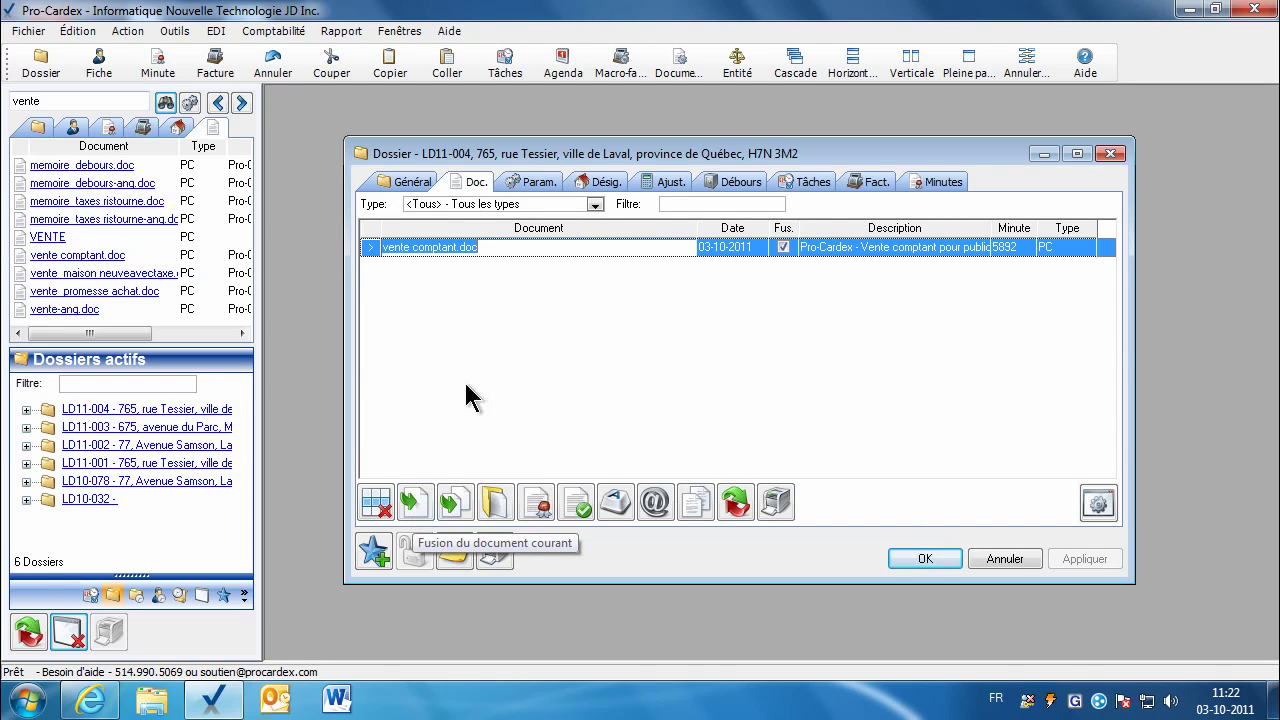
Step: Open vente comptant.doc in Word and bring up its bookmark list
{"action": "left_click", "coordinate": [503, 515]}
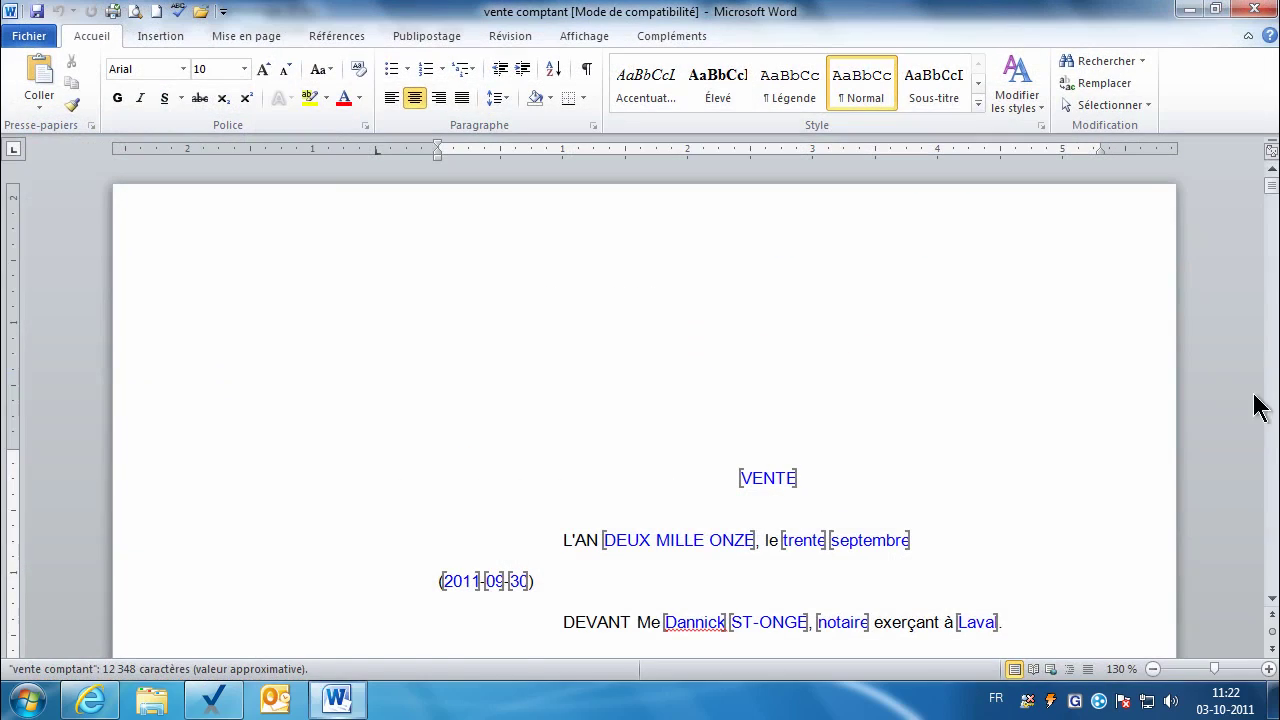
{"action": "mouse_move", "coordinate": [1272, 196]}
{"action": "left_mouse_down"}
{"action": "mouse_move", "coordinate": [1272, 218]}
{"action": "mouse_move", "coordinate": [1272, 200]}
{"action": "left_mouse_up"}
{"action": "left_click", "coordinate": [686, 283]}
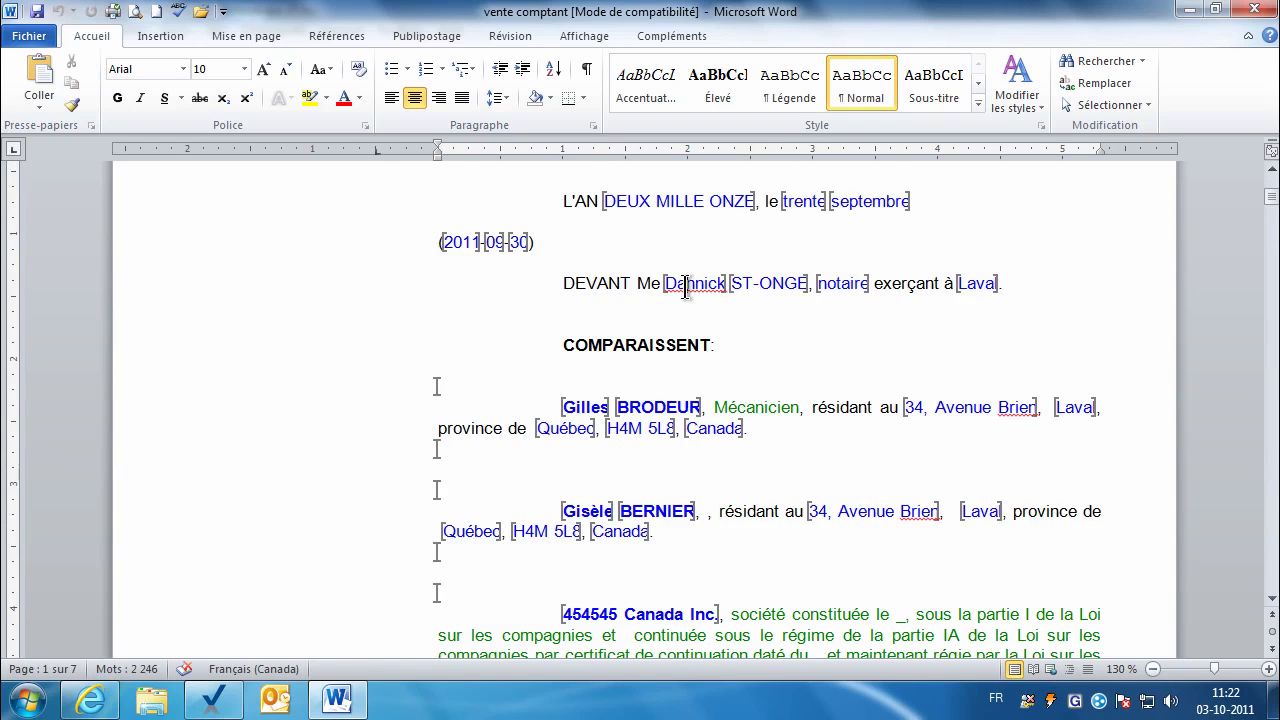
{"action": "left_click", "coordinate": [155, 38]}
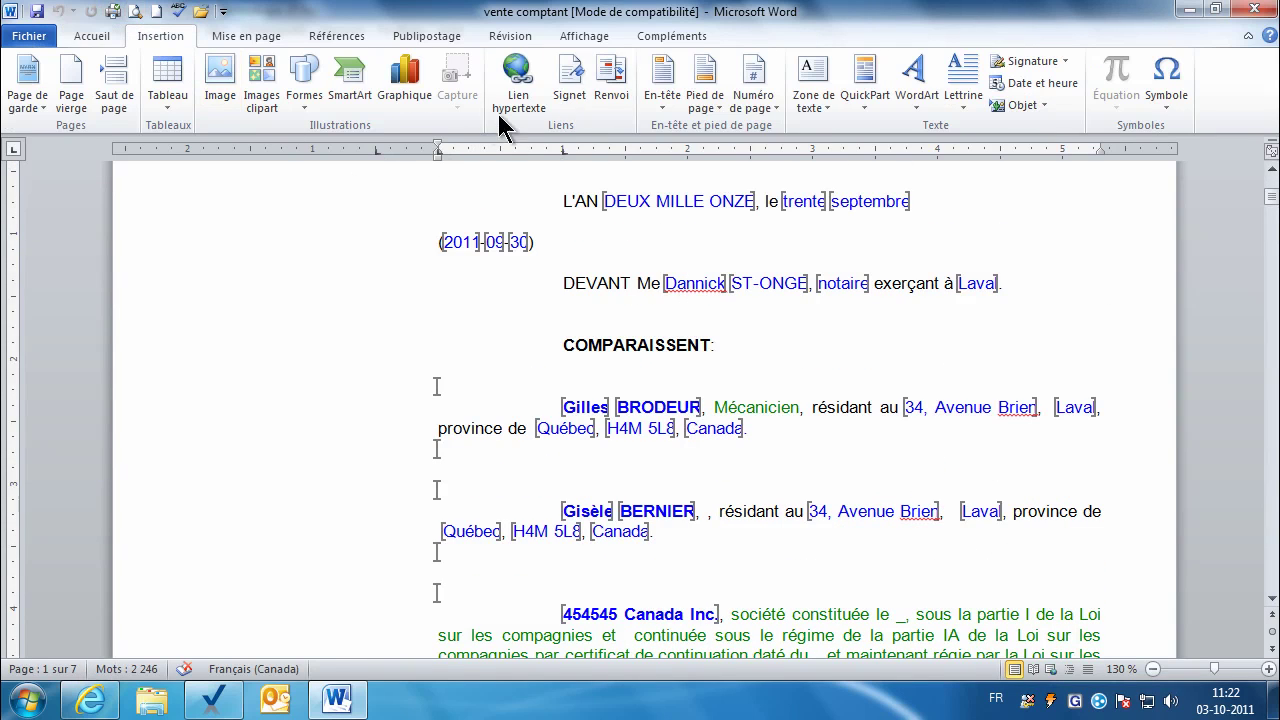
{"action": "left_click", "coordinate": [568, 92]}
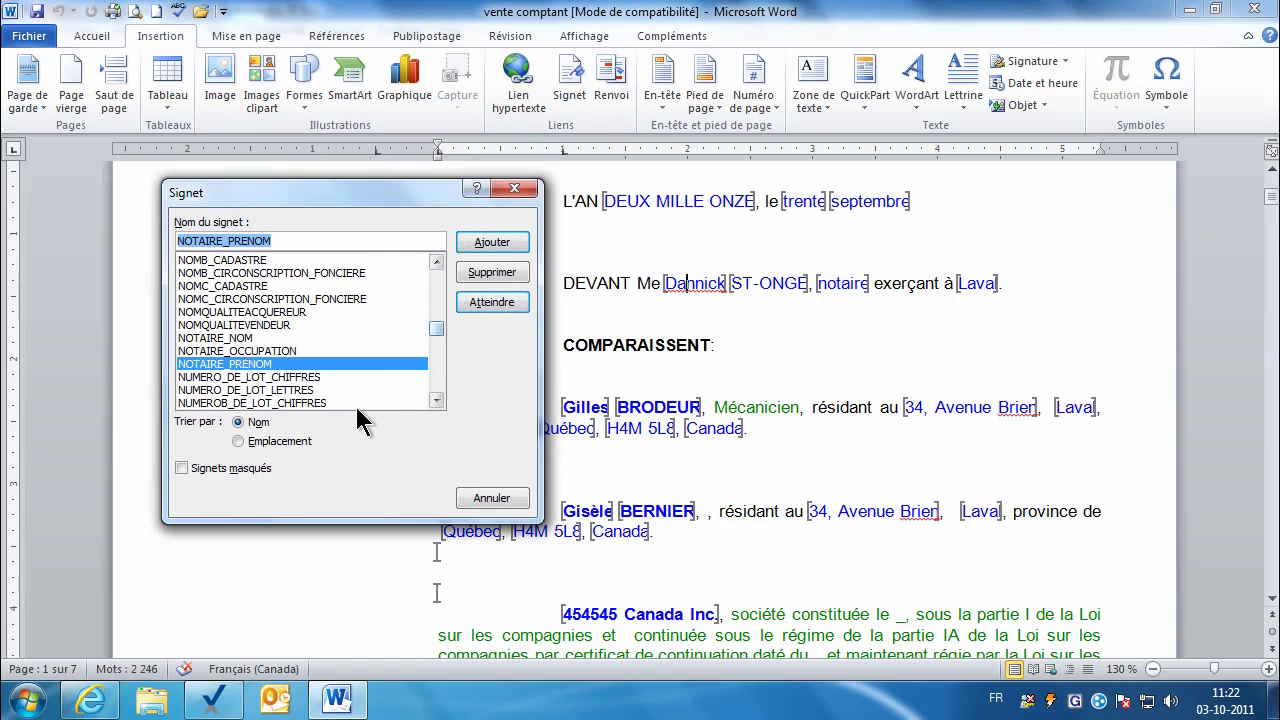
Step: Sort bookmarks by location, go to VENDEUR1_VILLE, and delete that bookmark
{"action": "left_click", "coordinate": [251, 442]}
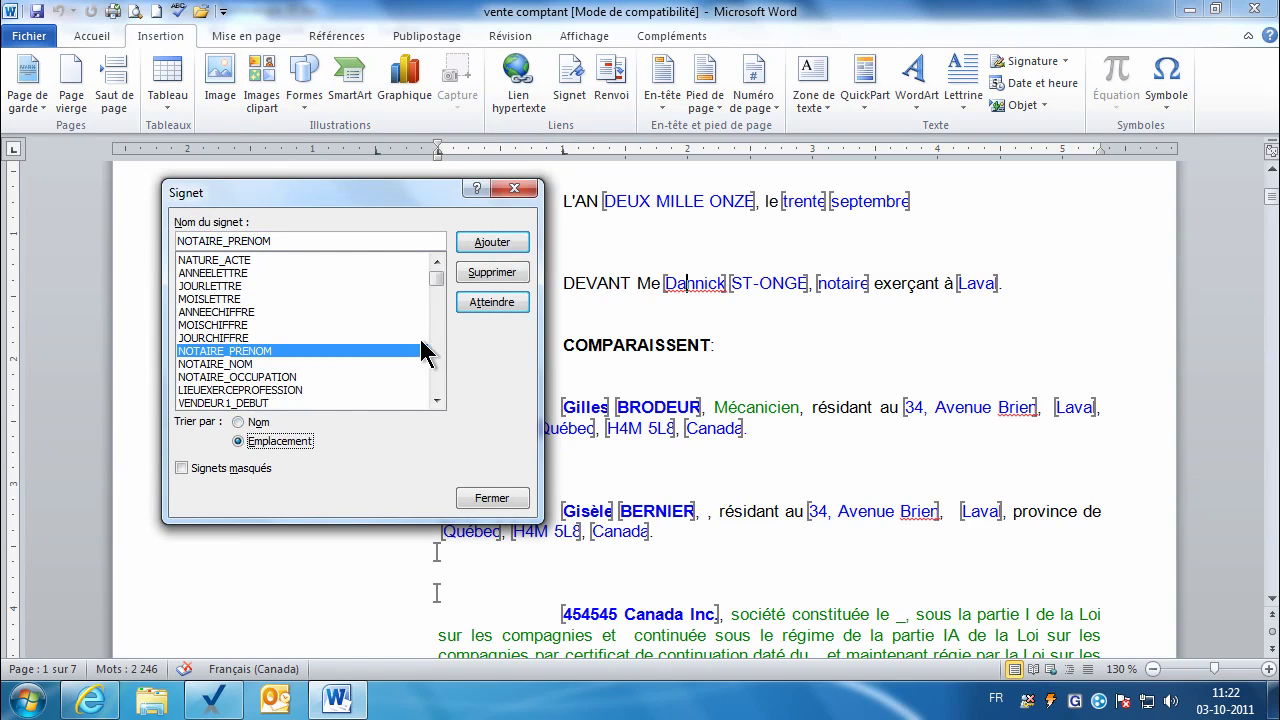
{"action": "left_click", "coordinate": [437, 401]}
{"action": "scroll", "coordinate": [314, 343], "scroll_direction": "down", "scroll_amount": 2}
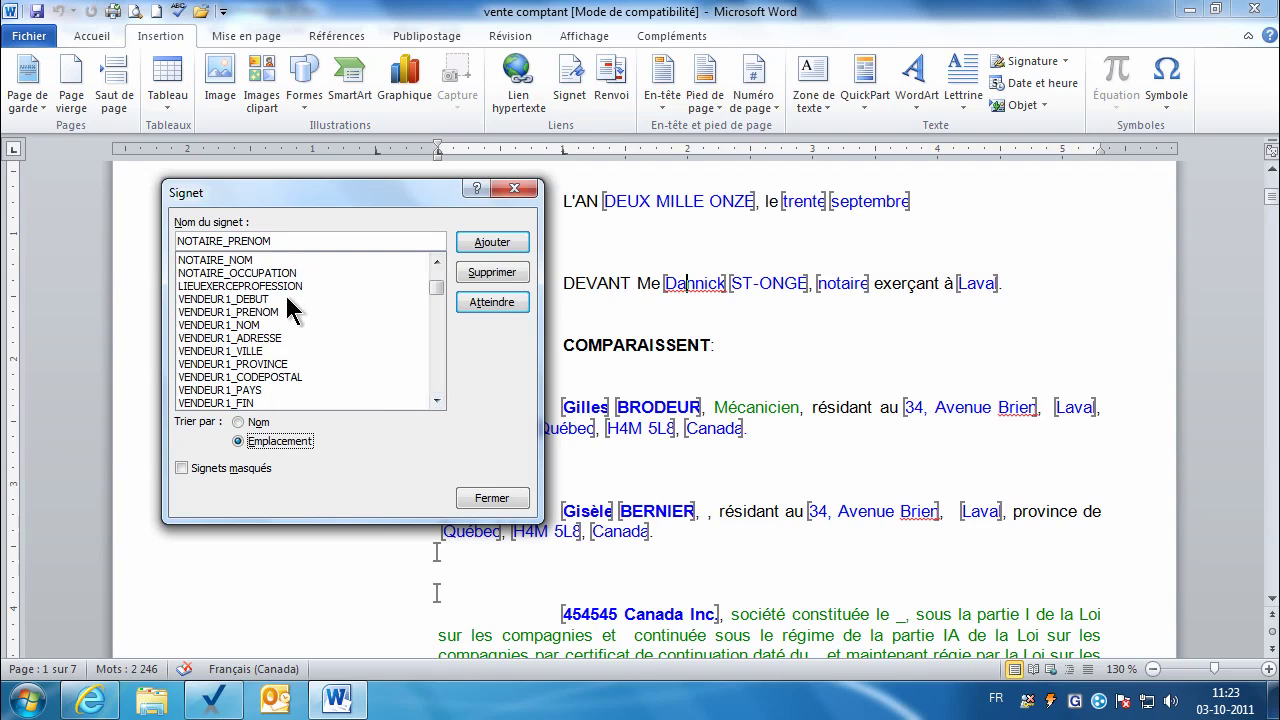
{"action": "left_click", "coordinate": [286, 298]}
{"action": "left_click", "coordinate": [284, 310]}
{"action": "left_click", "coordinate": [287, 338]}
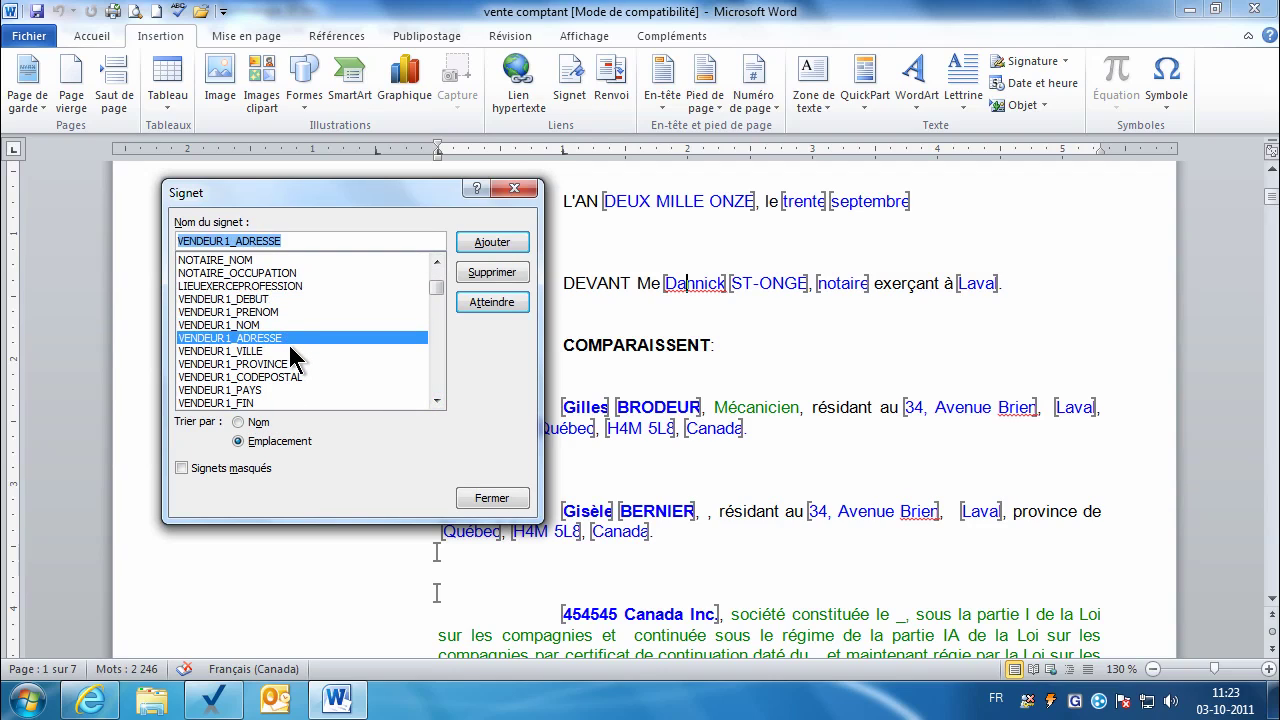
{"action": "left_click", "coordinate": [291, 349]}
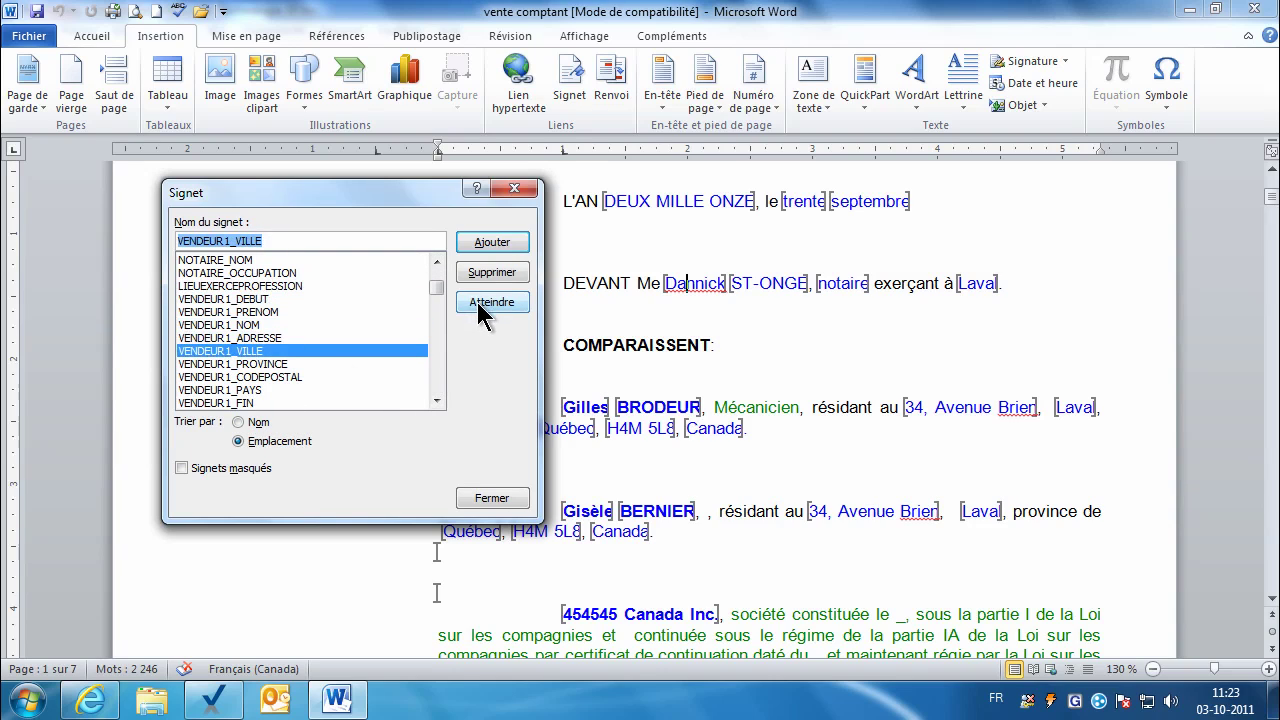
{"action": "left_click", "coordinate": [484, 303]}
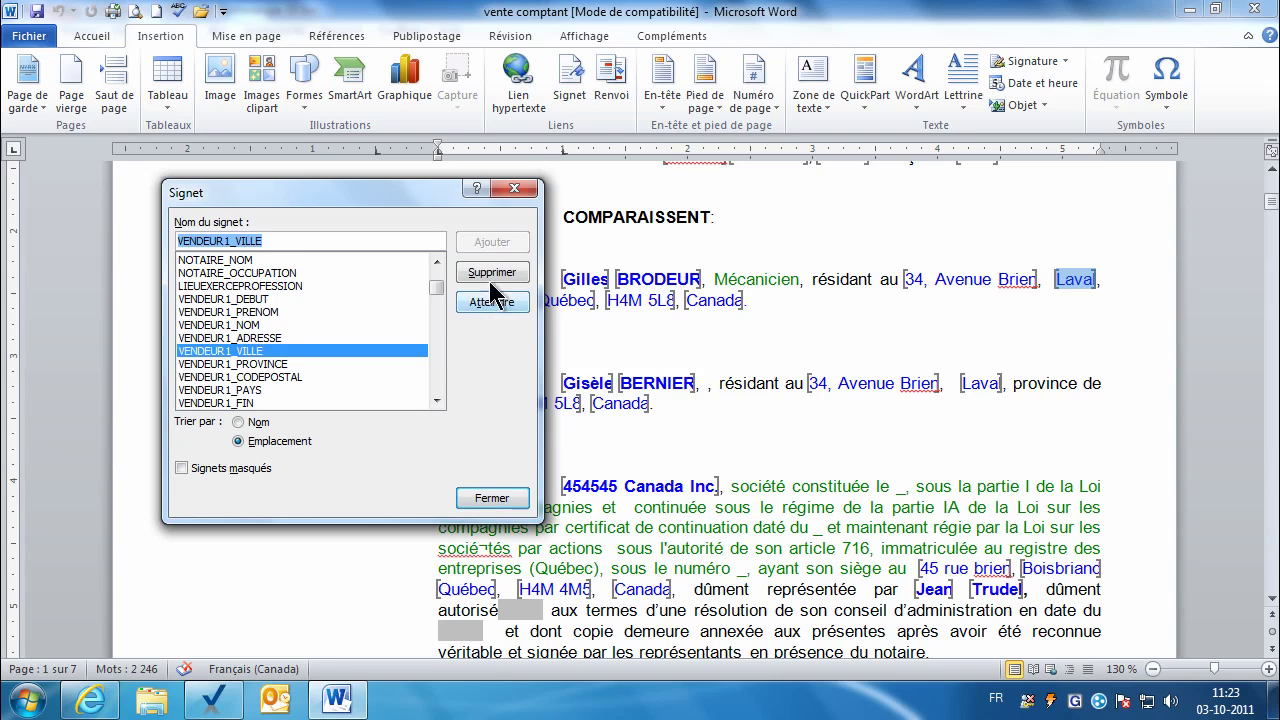
{"action": "left_click", "coordinate": [490, 274]}
{"action": "left_click", "coordinate": [490, 499]}
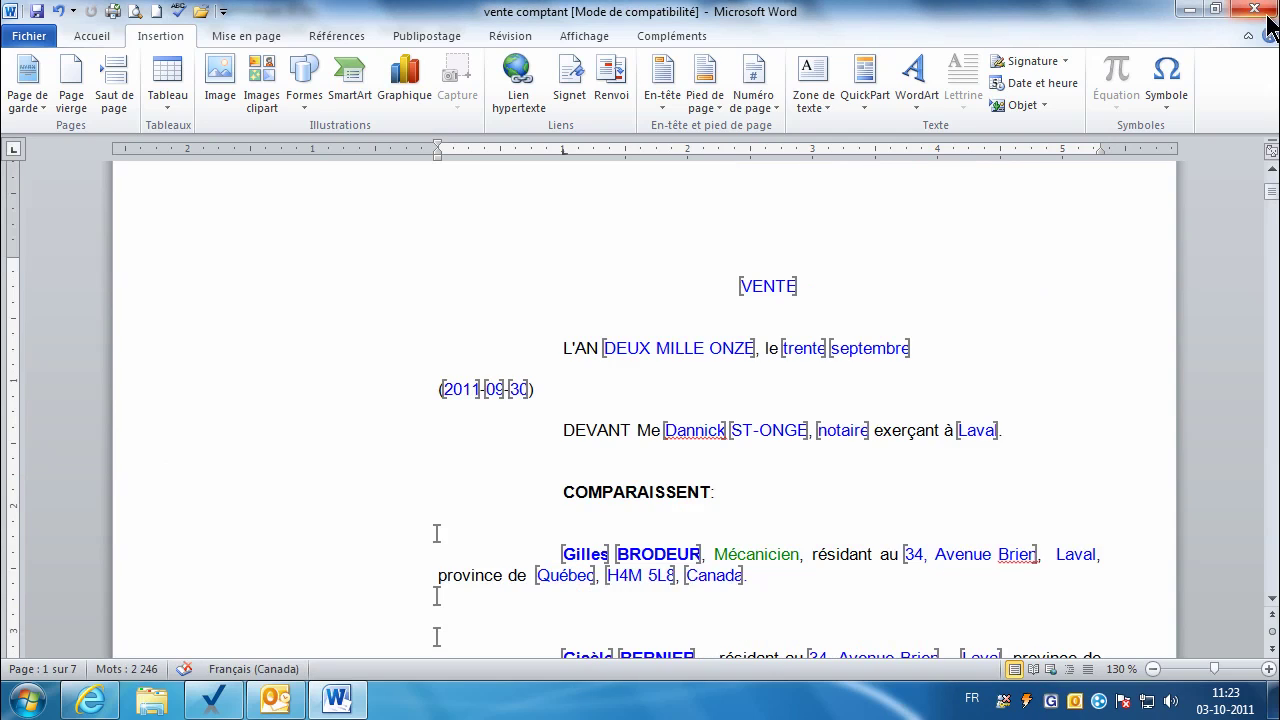
Step: Close Word, run bookmark validation to reinsert VENDEUR1_VILLE, and reopen vente comptant.doc
{"action": "left_click", "coordinate": [1255, 9]}
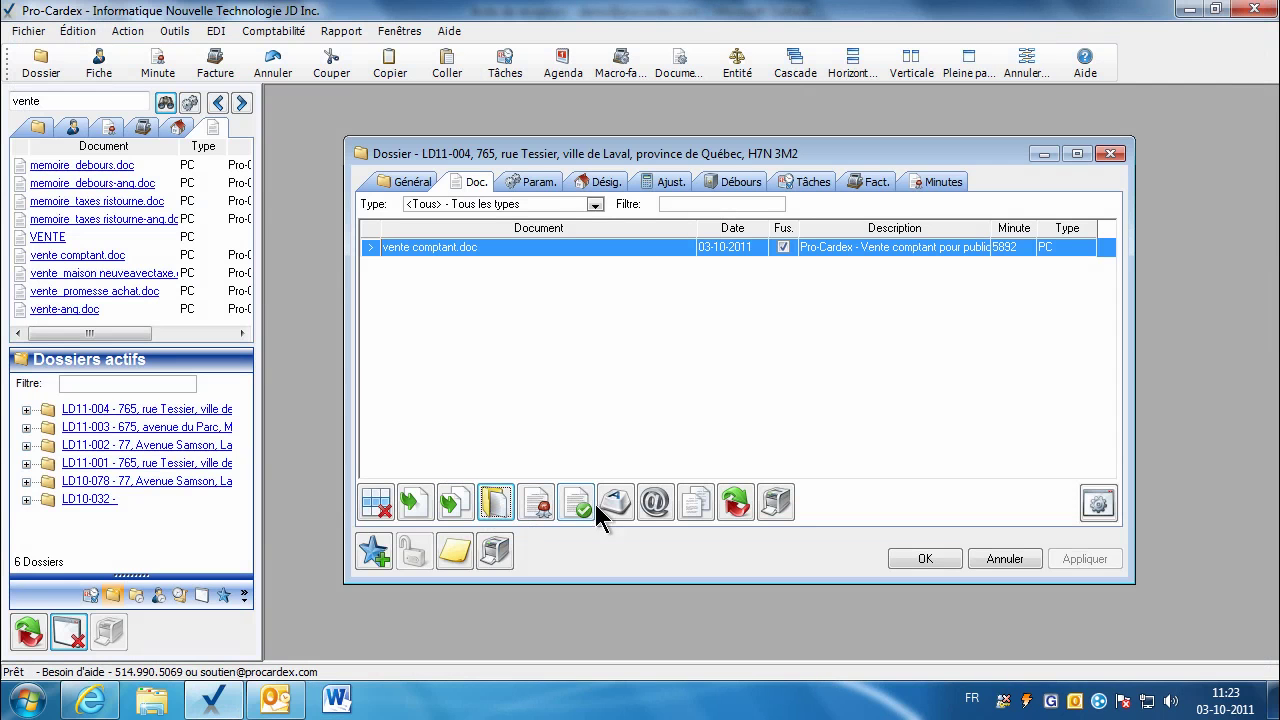
{"action": "left_click", "coordinate": [584, 504]}
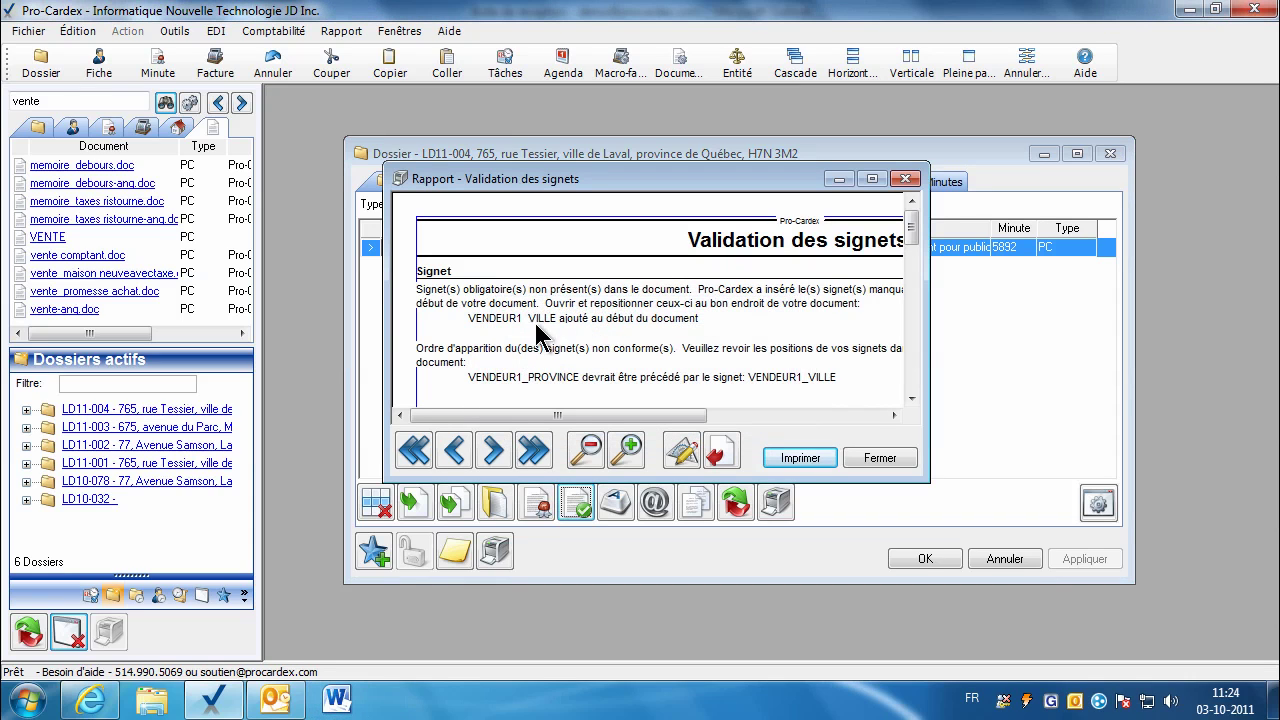
{"action": "left_click", "coordinate": [875, 459]}
{"action": "left_click", "coordinate": [493, 502]}
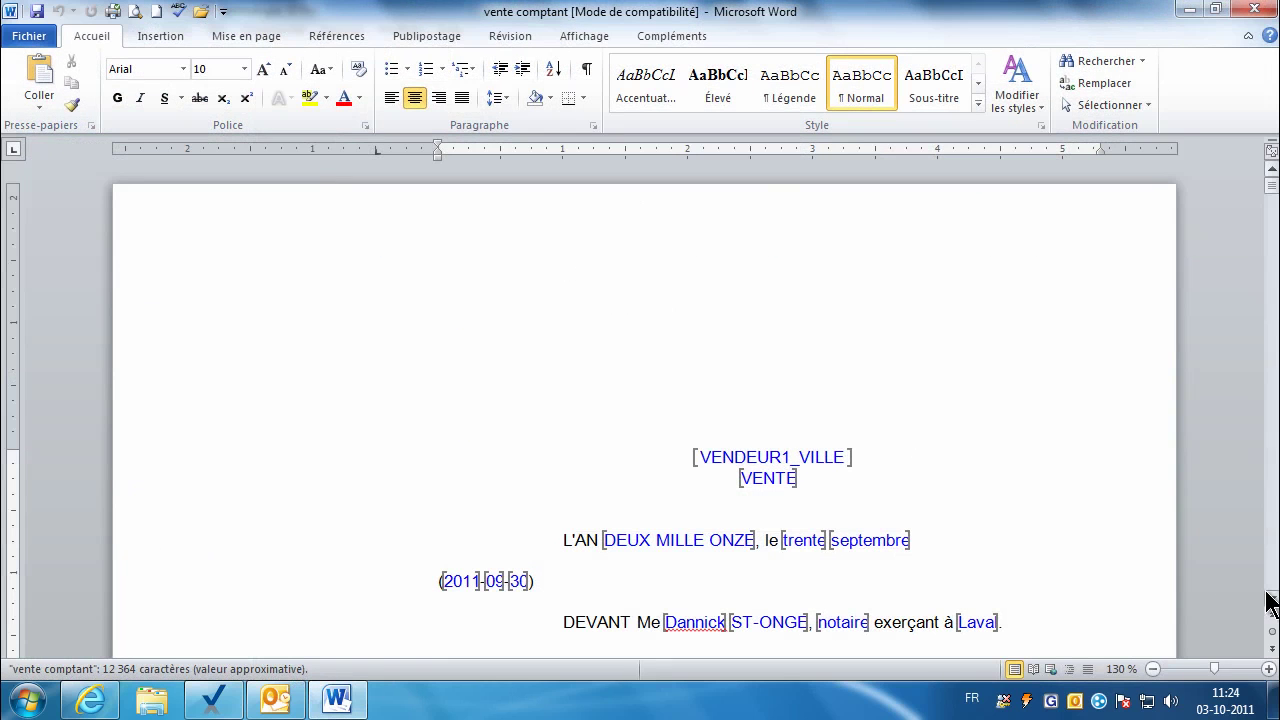
Step: Move the VENDEUR1_VILLE bookmark back onto Laval in the first seller's address
{"action": "scroll", "coordinate": [1272, 602], "scroll_direction": "down", "scroll_amount": 3}
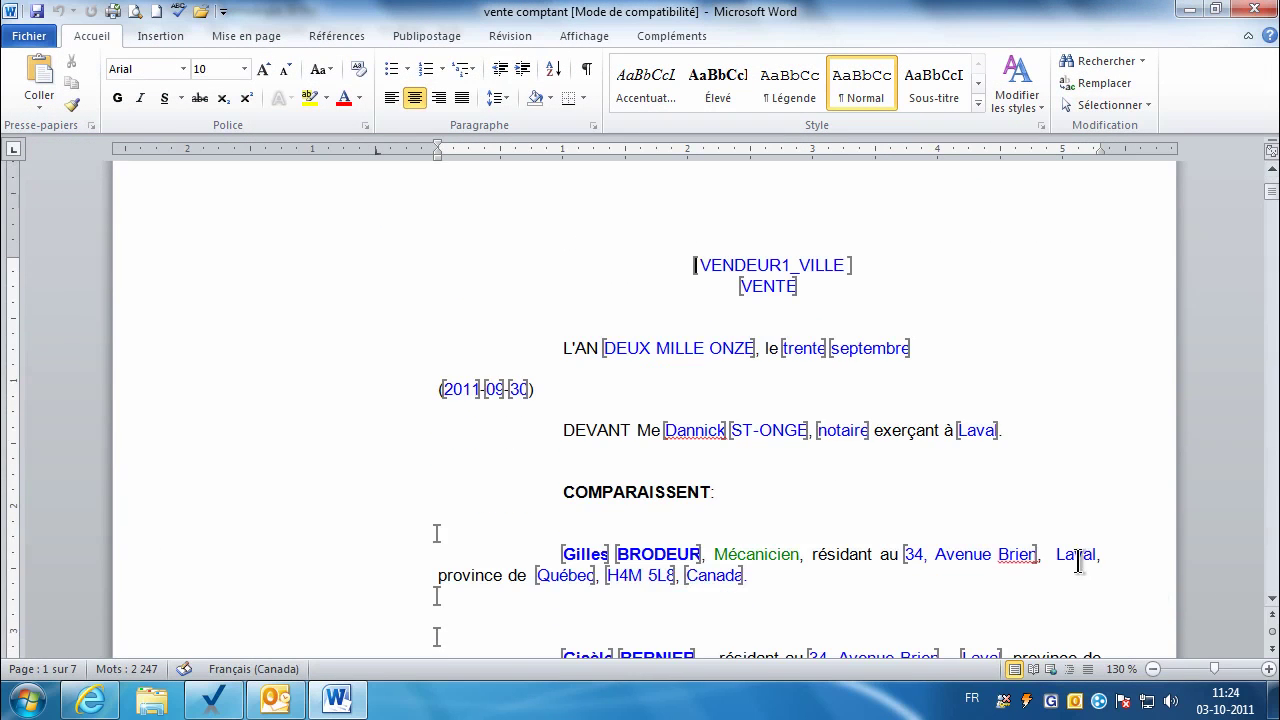
{"action": "double_click", "coordinate": [1078, 560]}
{"action": "left_click", "coordinate": [159, 37]}
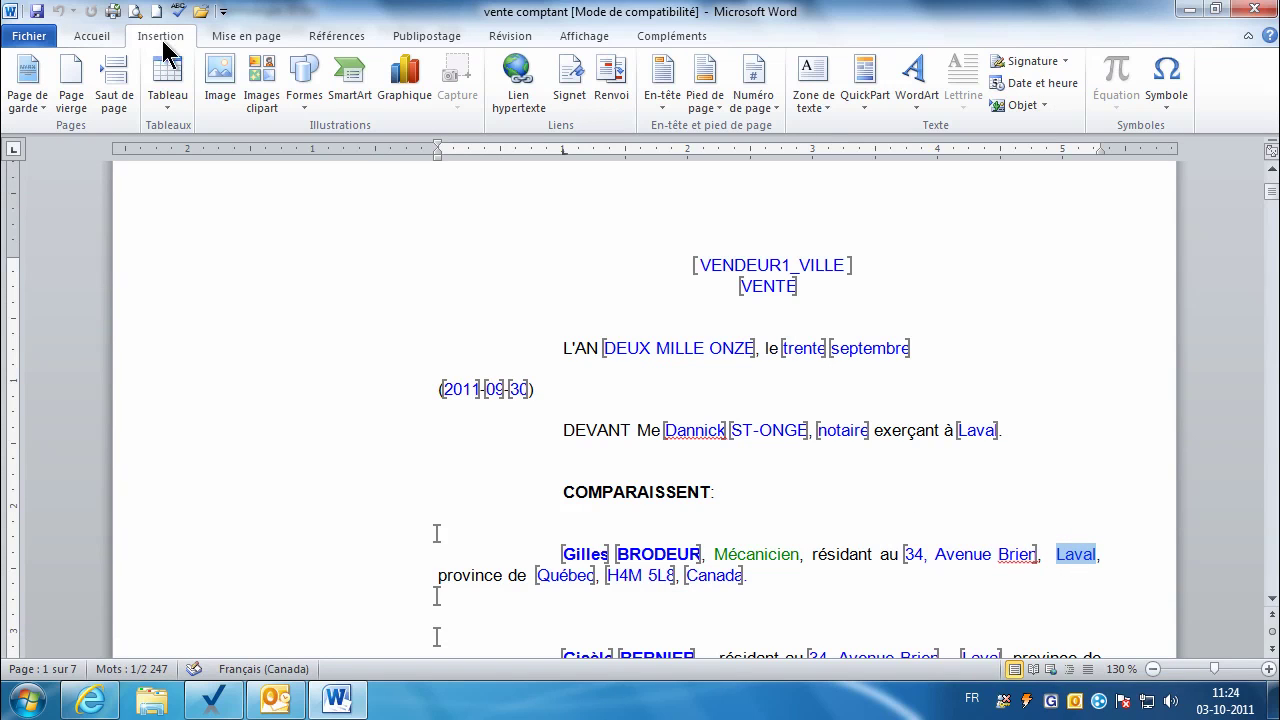
{"action": "left_click", "coordinate": [575, 87]}
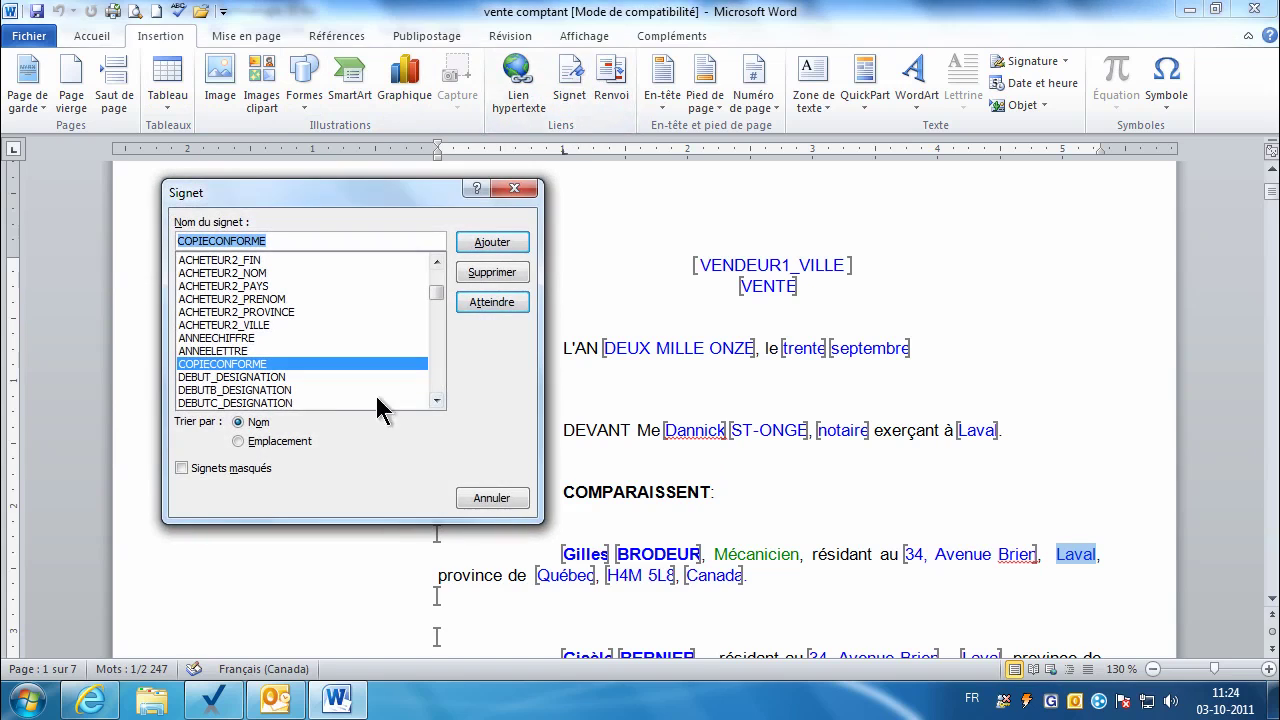
{"action": "left_click", "coordinate": [300, 443]}
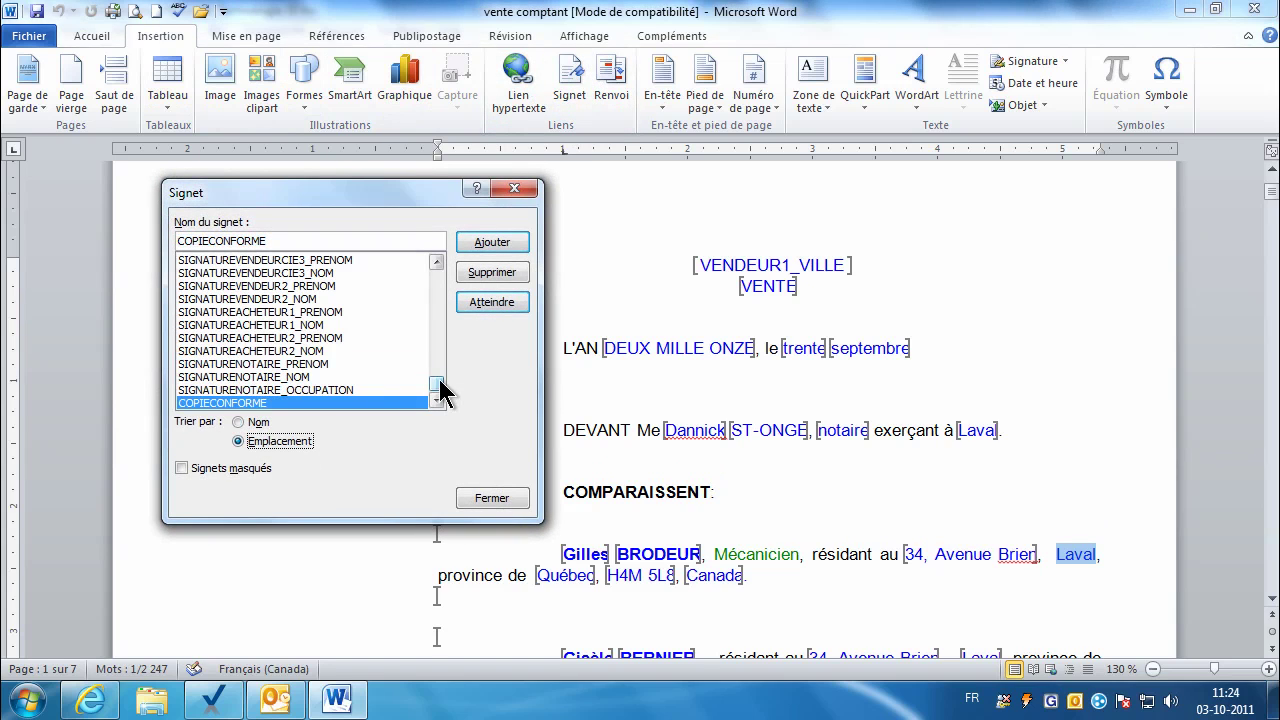
{"action": "left_click_drag", "start_coordinate": [438, 385], "coordinate": [437, 276]}
{"action": "left_click", "coordinate": [372, 261]}
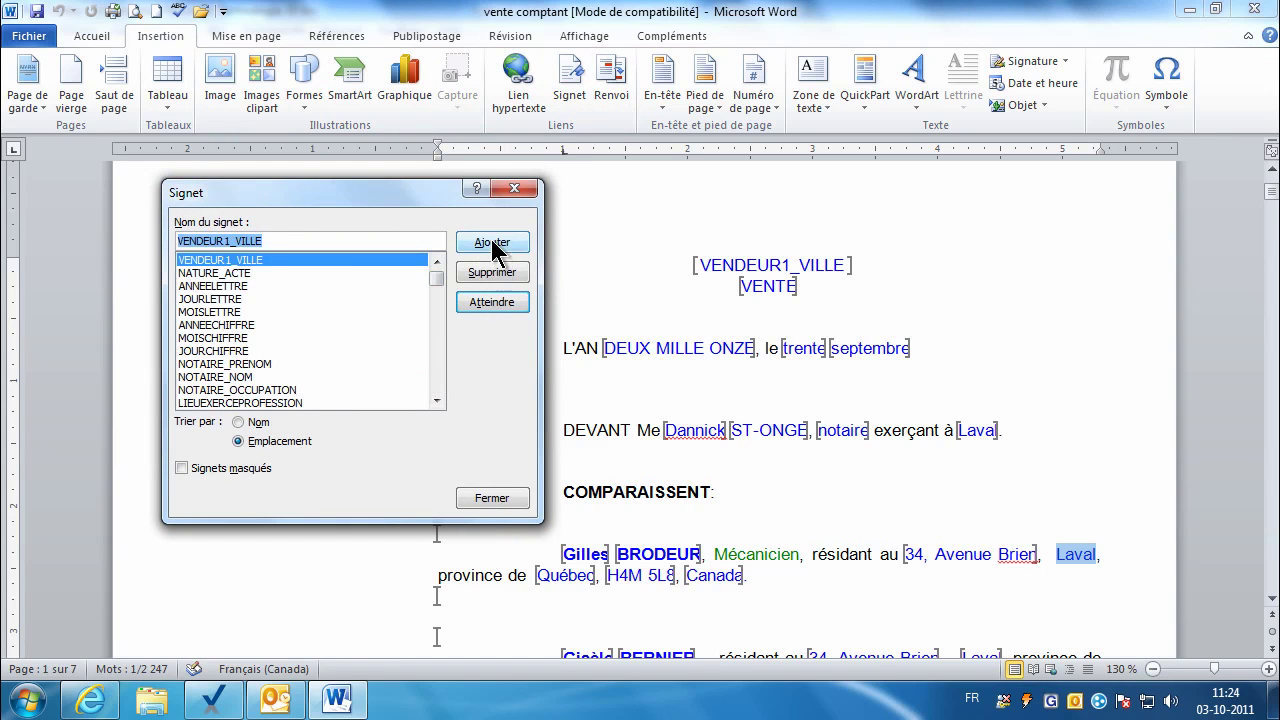
{"action": "left_click", "coordinate": [491, 242]}
{"action": "scroll", "coordinate": [507, 239], "scroll_direction": "up", "scroll_amount": 1}
Step: Delete the leftover VENDEUR1_VILLE text at the top, save, and close the document
{"action": "left_click", "coordinate": [693, 328]}
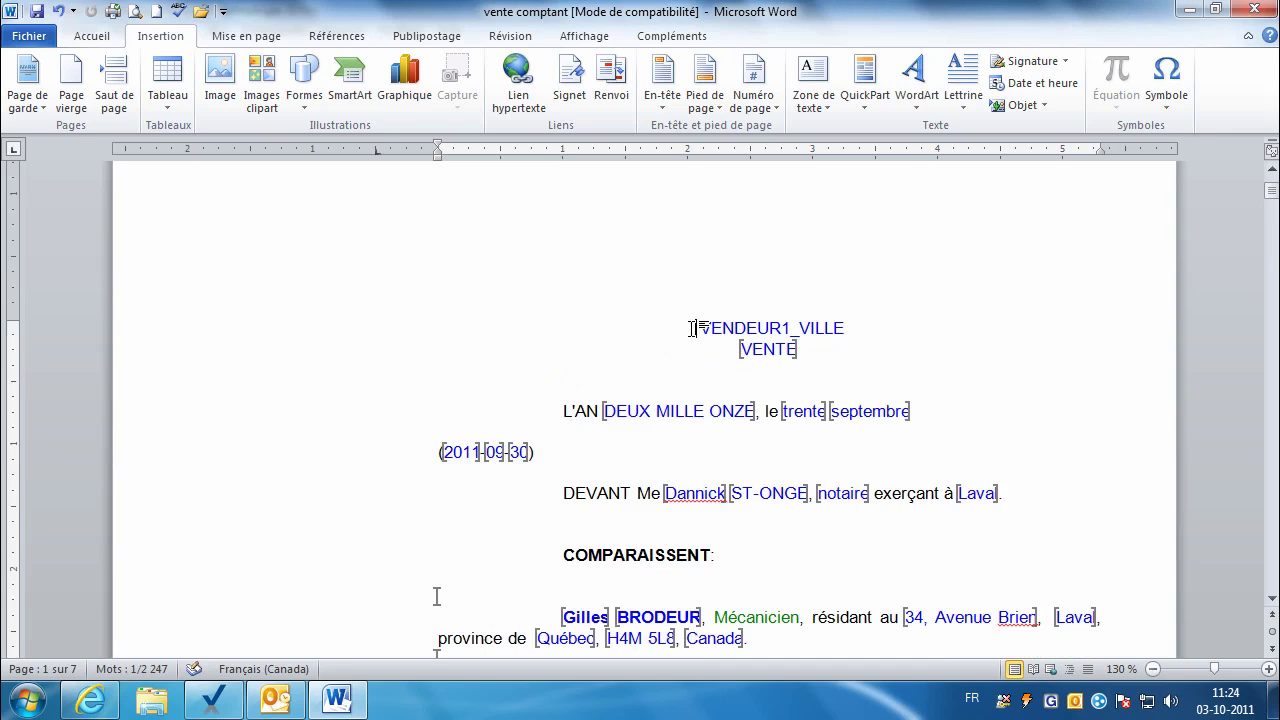
{"action": "key", "text": "shift+Right"}
{"action": "key", "text": "shift+Right"}
{"action": "key", "text": "shift+Right"}
{"action": "key", "text": "shift+Right"}
{"action": "key", "text": "shift+Right"}
{"action": "key", "text": "shift+Right"}
{"action": "key", "text": "shift+Right"}
{"action": "key", "text": "shift+Right"}
{"action": "key", "text": "shift+Right"}
{"action": "key", "text": "shift+Right"}
{"action": "key", "text": "shift+Right"}
{"action": "key", "text": "shift+Right"}
{"action": "key", "text": "shift+Right"}
{"action": "key", "text": "shift+Right"}
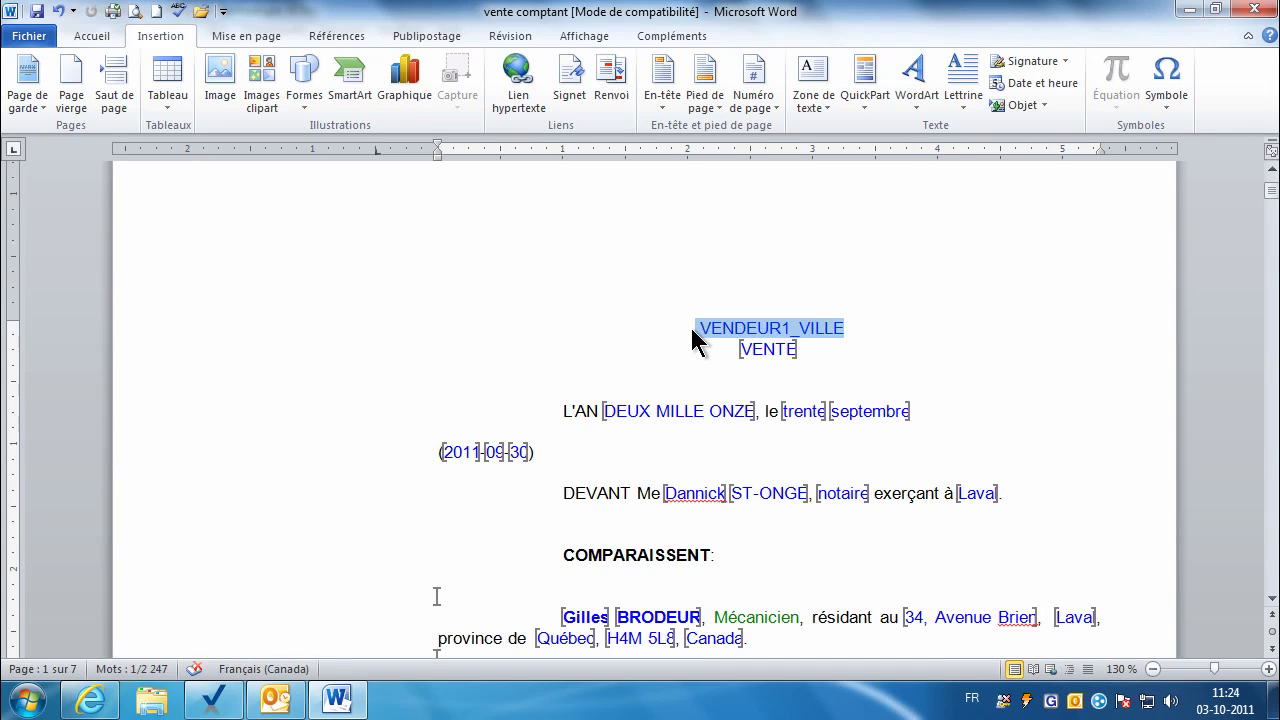
{"action": "key", "text": "Delete"}
{"action": "key", "text": "ctrl+s"}
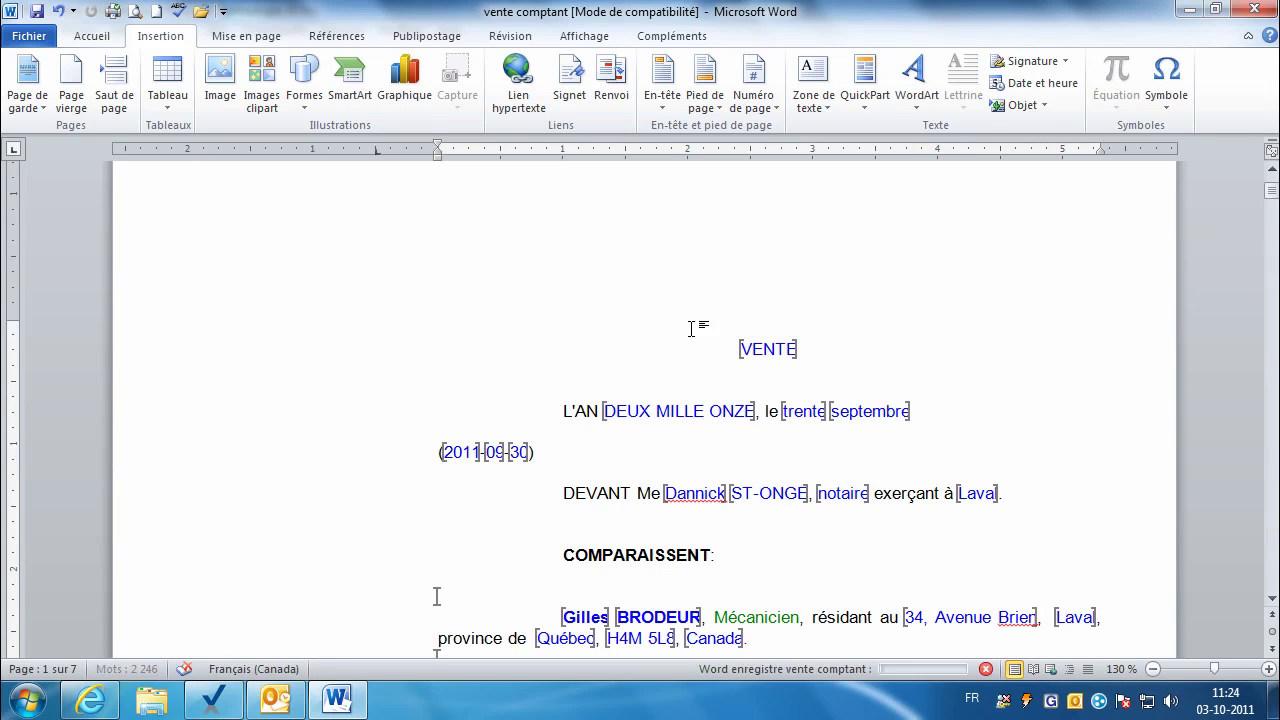
{"action": "left_click", "coordinate": [1254, 9]}
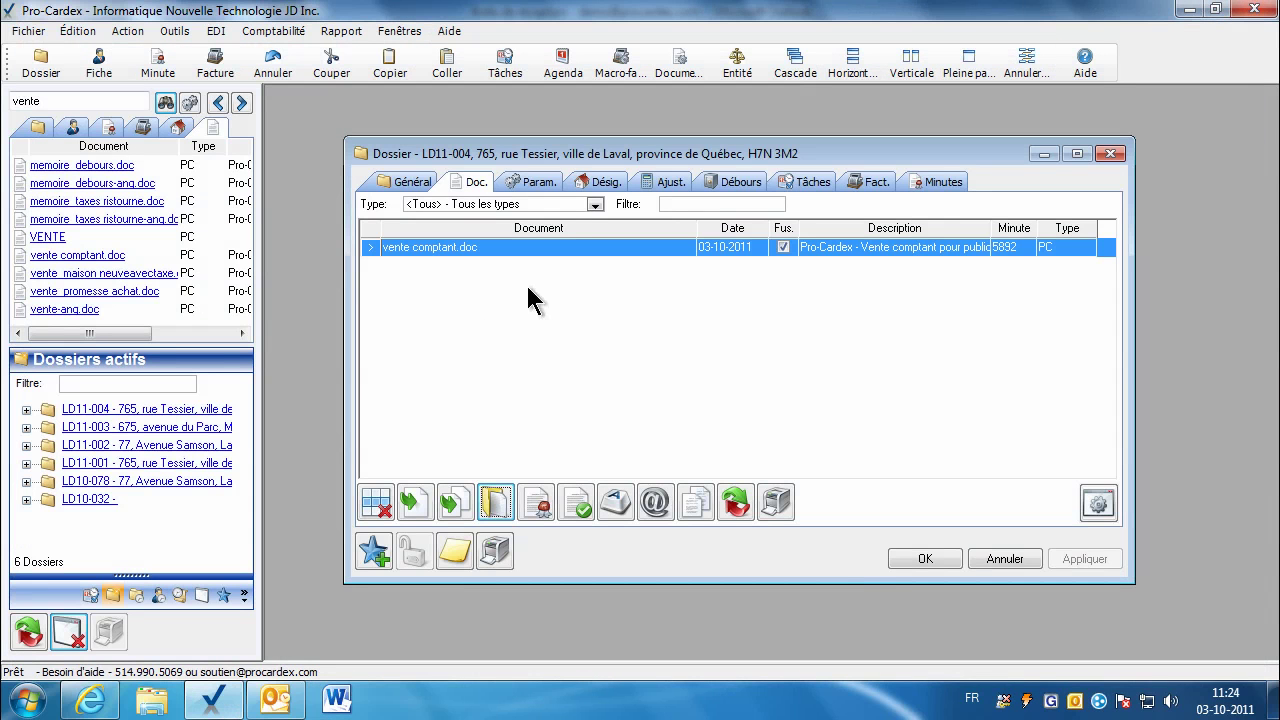
Step: Change minute 5892's date month to 09, making it 30-09-2011
{"action": "double_click", "coordinate": [1003, 252]}
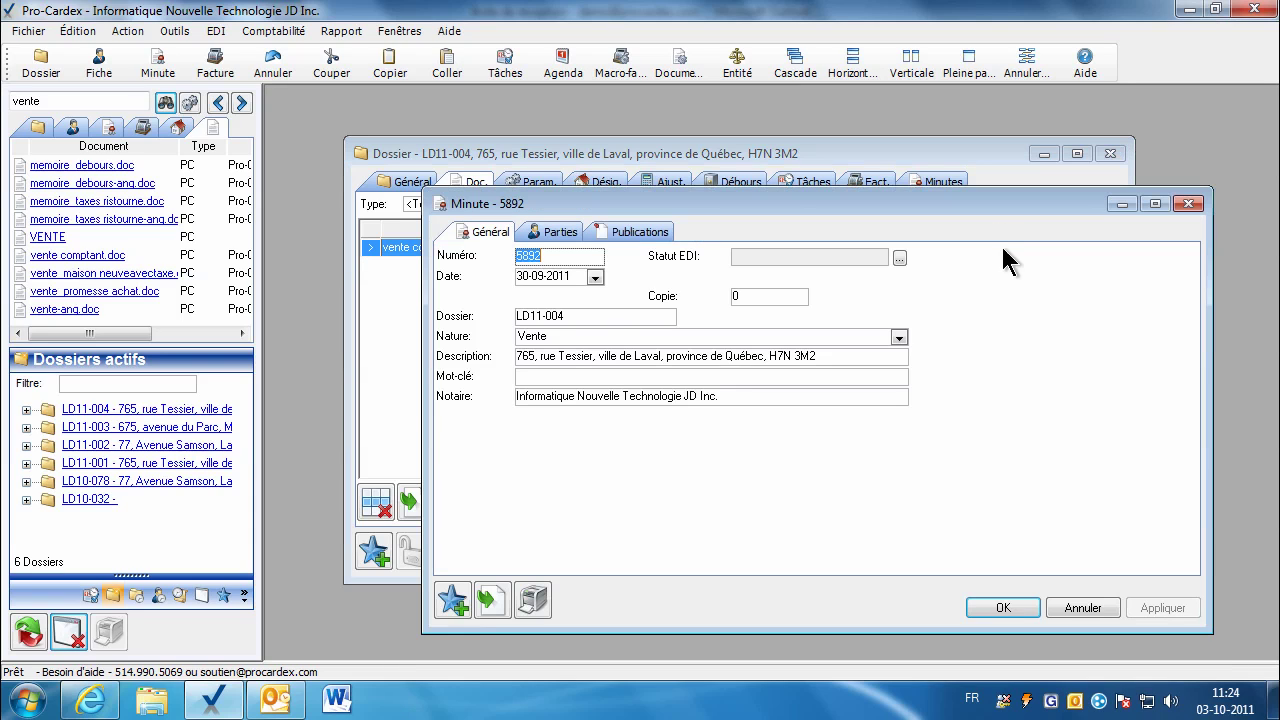
{"action": "left_click", "coordinate": [541, 276]}
{"action": "type", "text": "09"}
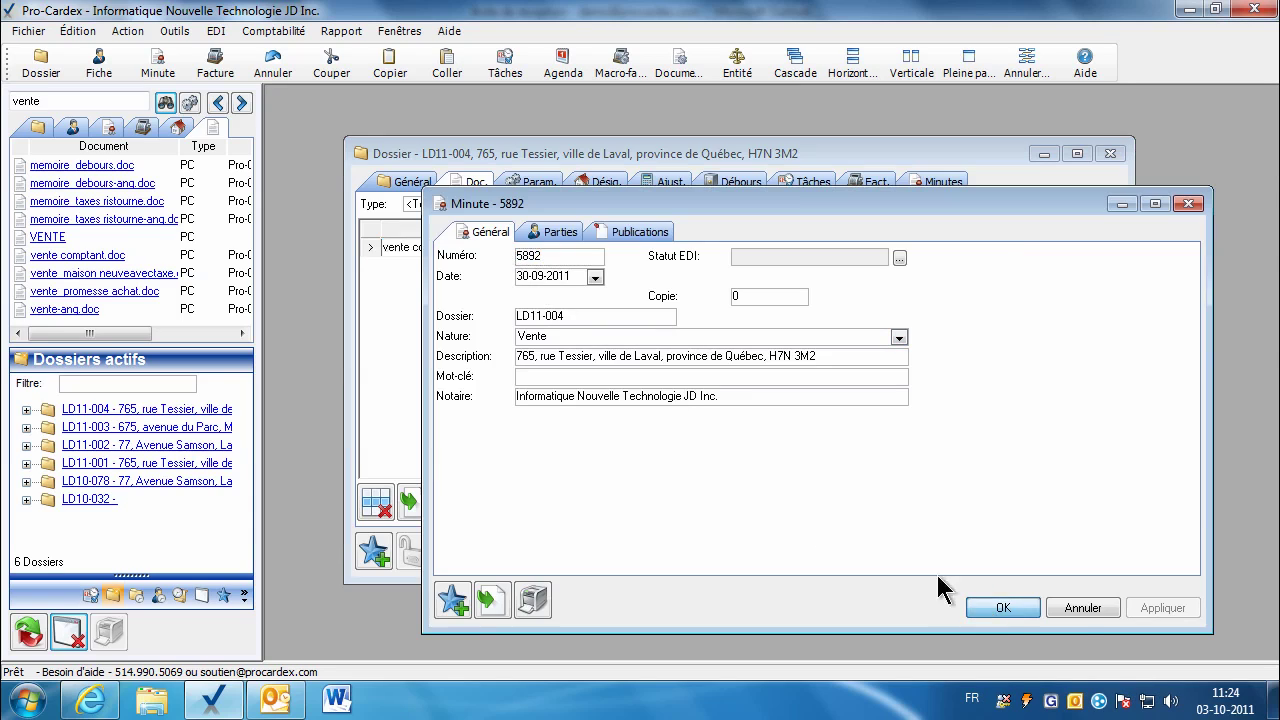
{"action": "left_click", "coordinate": [1003, 607]}
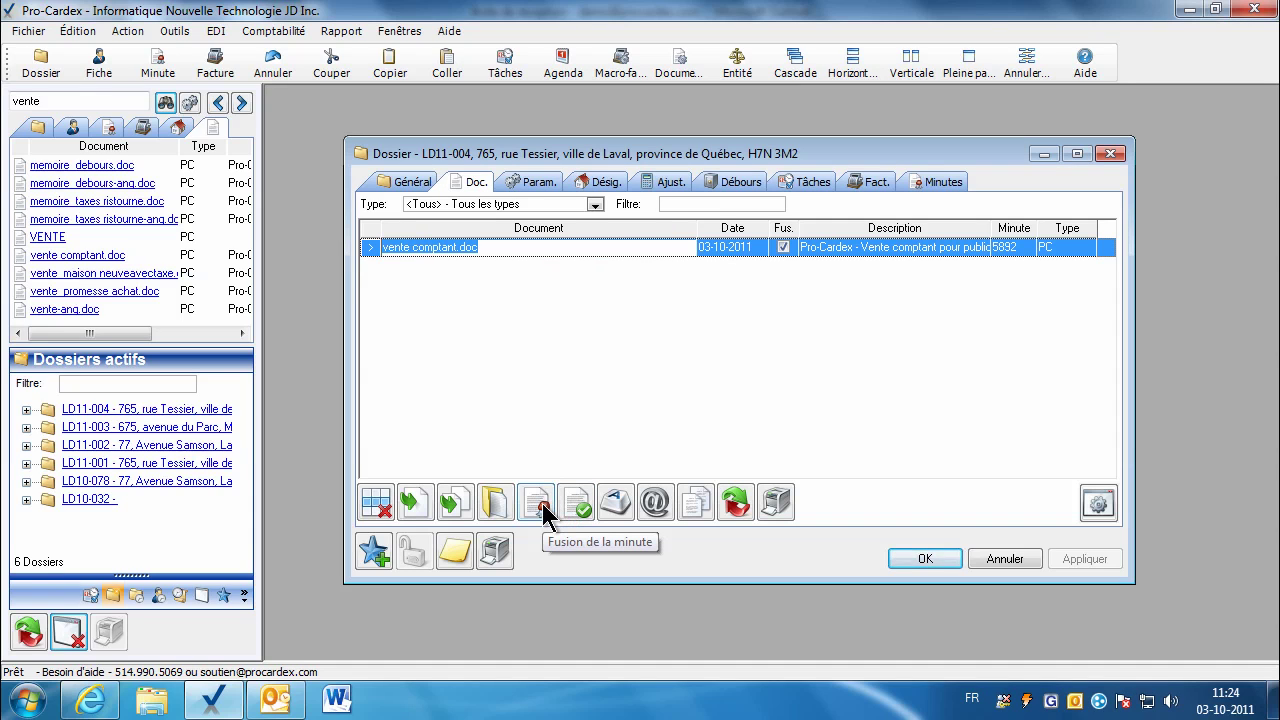
Step: Validate vente comptant.doc's bookmarks and copy its file path for the Assyst Immobilier site
{"action": "left_click", "coordinate": [579, 512]}
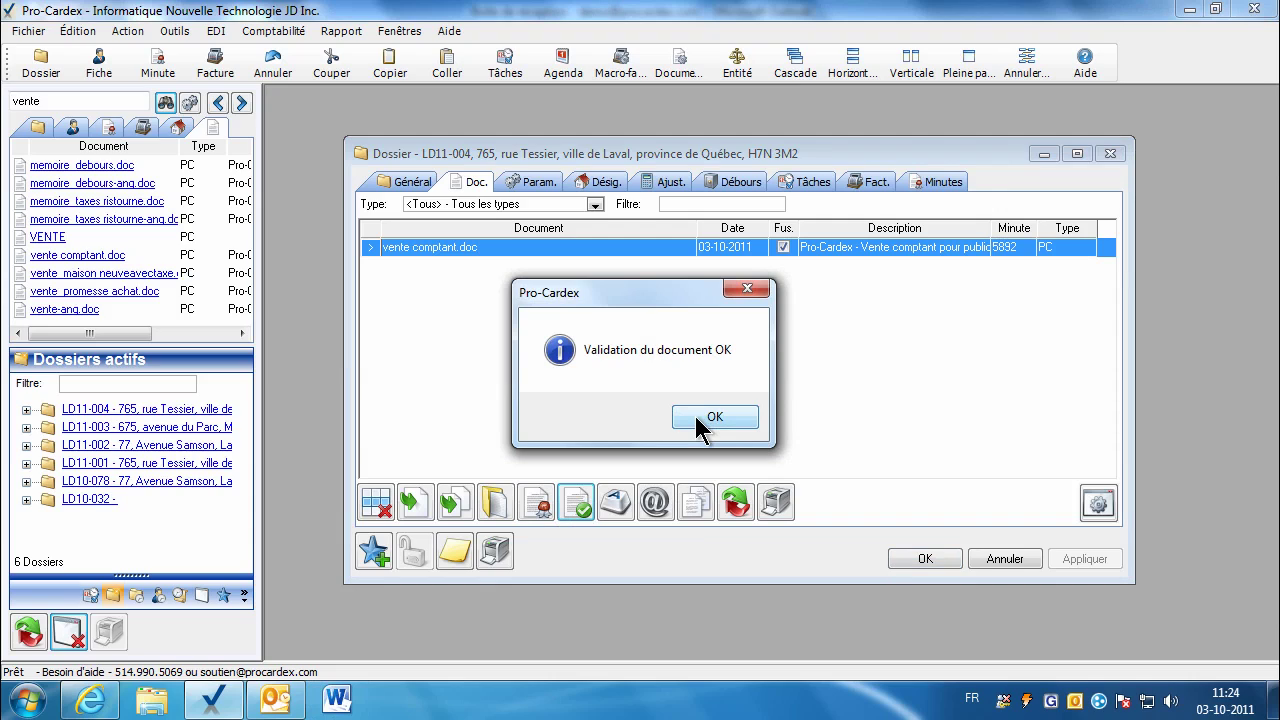
{"action": "left_click", "coordinate": [700, 420]}
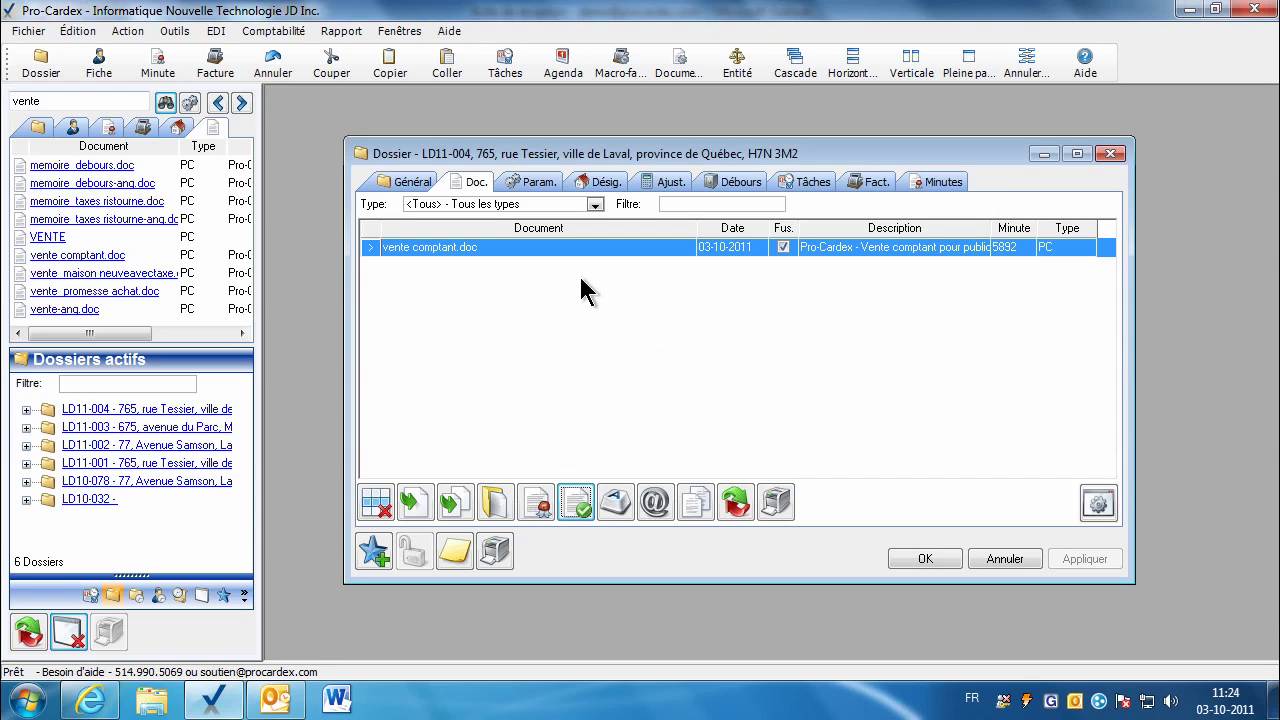
{"action": "left_click", "coordinate": [618, 512]}
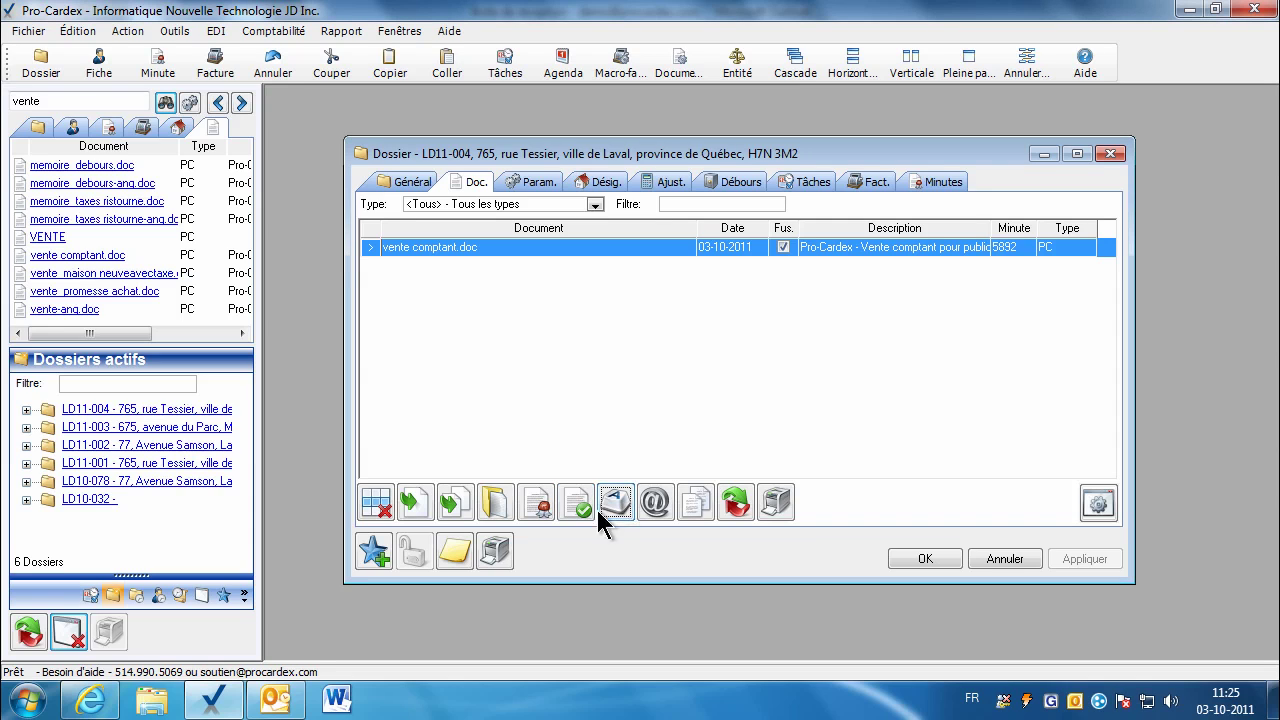
{"action": "left_click", "coordinate": [93, 701]}
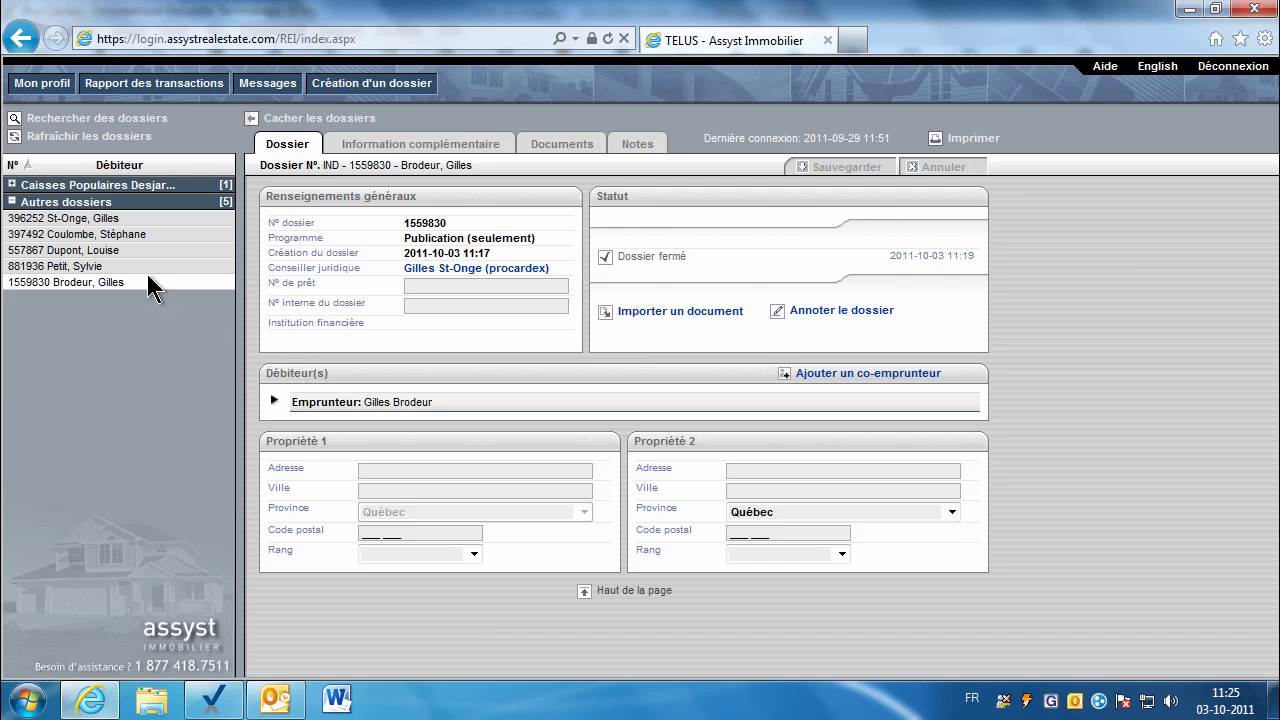
Step: Start importing the copied document path into the Caisses Populaires dossier, then cancel the import
{"action": "left_click", "coordinate": [115, 190]}
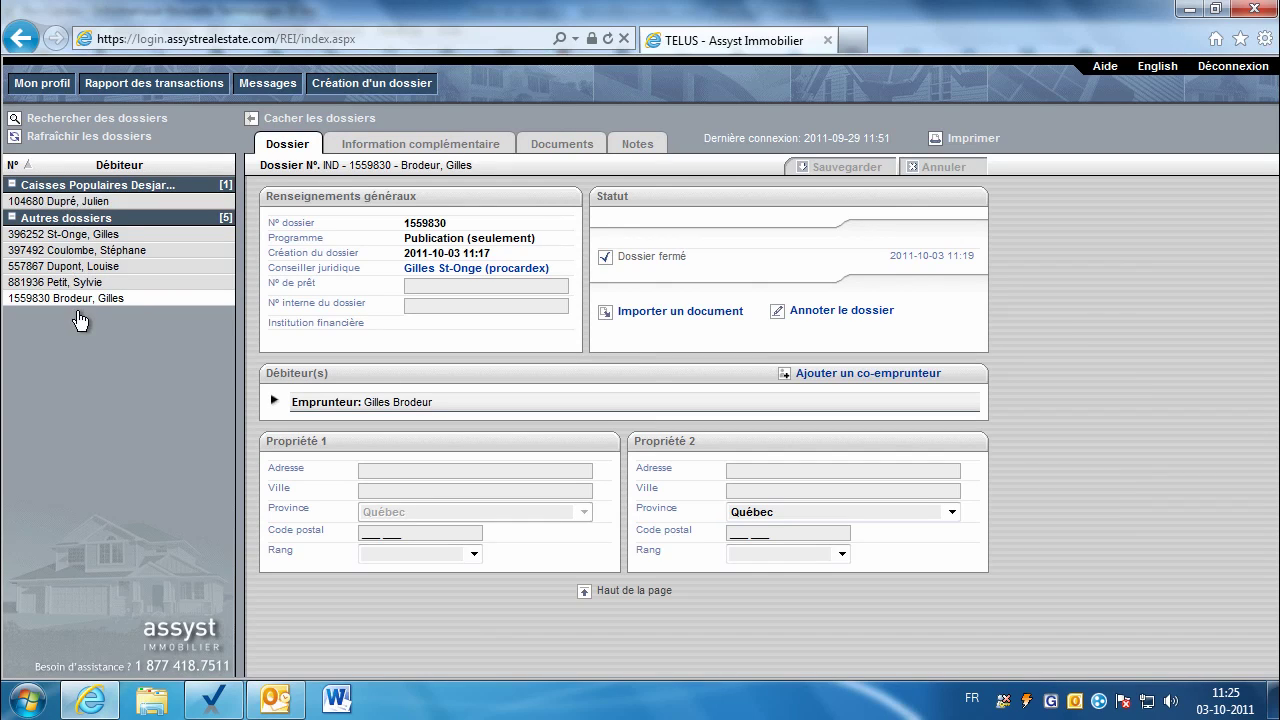
{"action": "left_click", "coordinate": [88, 201]}
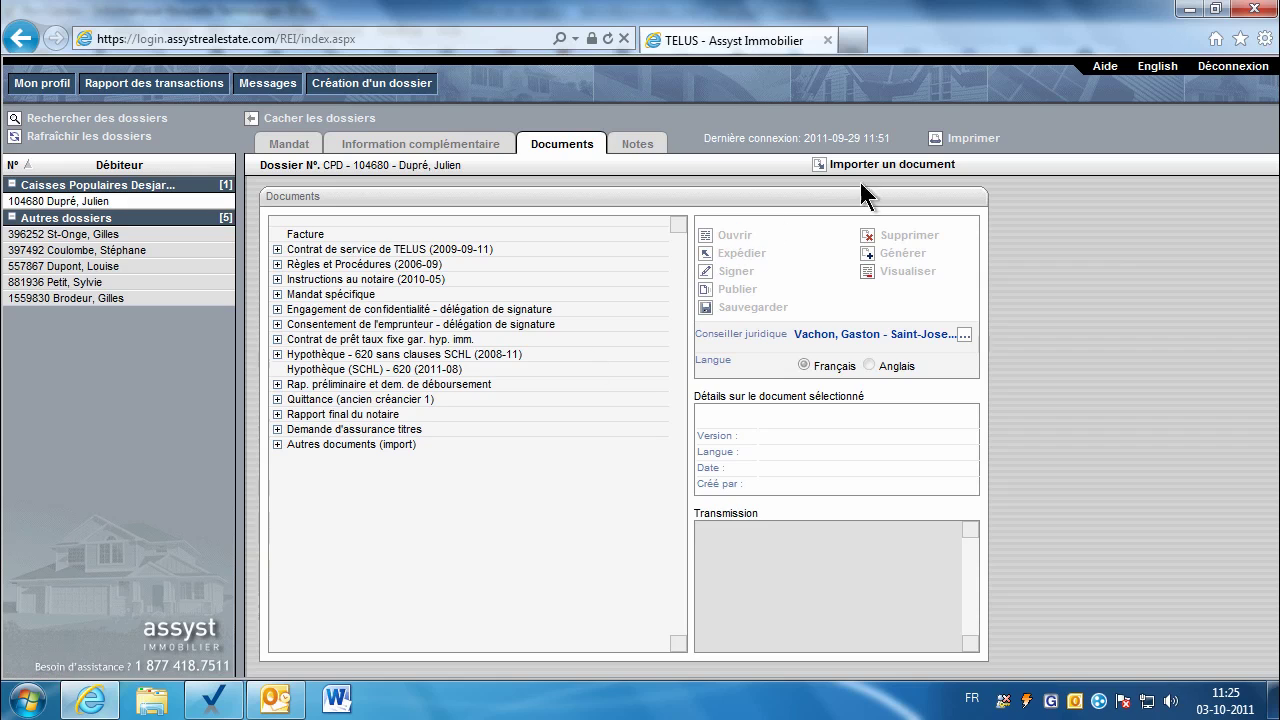
{"action": "left_click", "coordinate": [894, 164]}
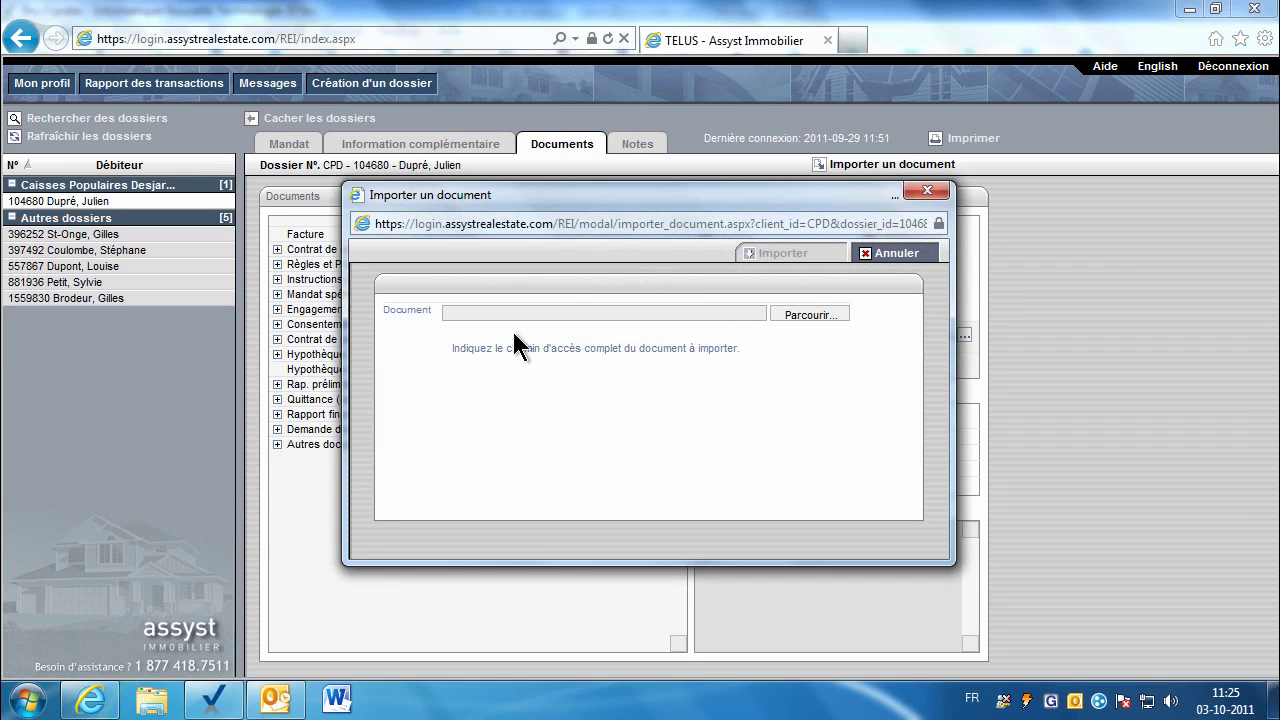
{"action": "right_click", "coordinate": [484, 311]}
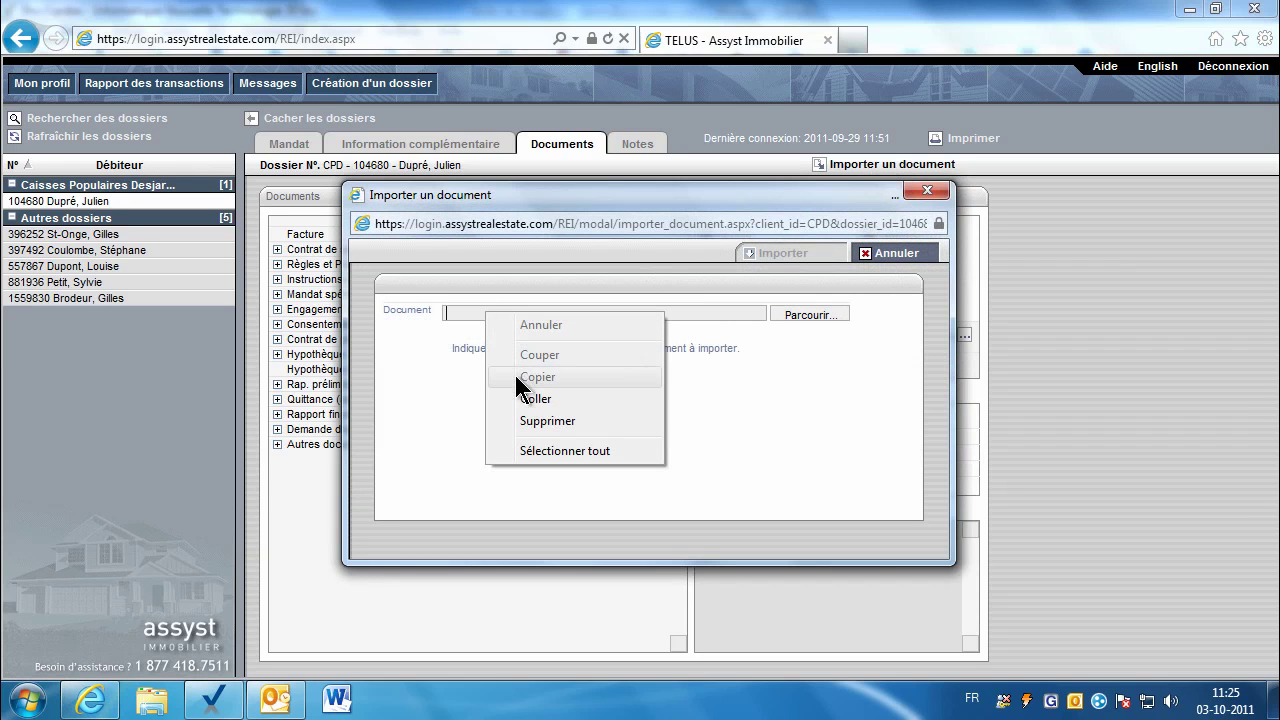
{"action": "left_click", "coordinate": [535, 399]}
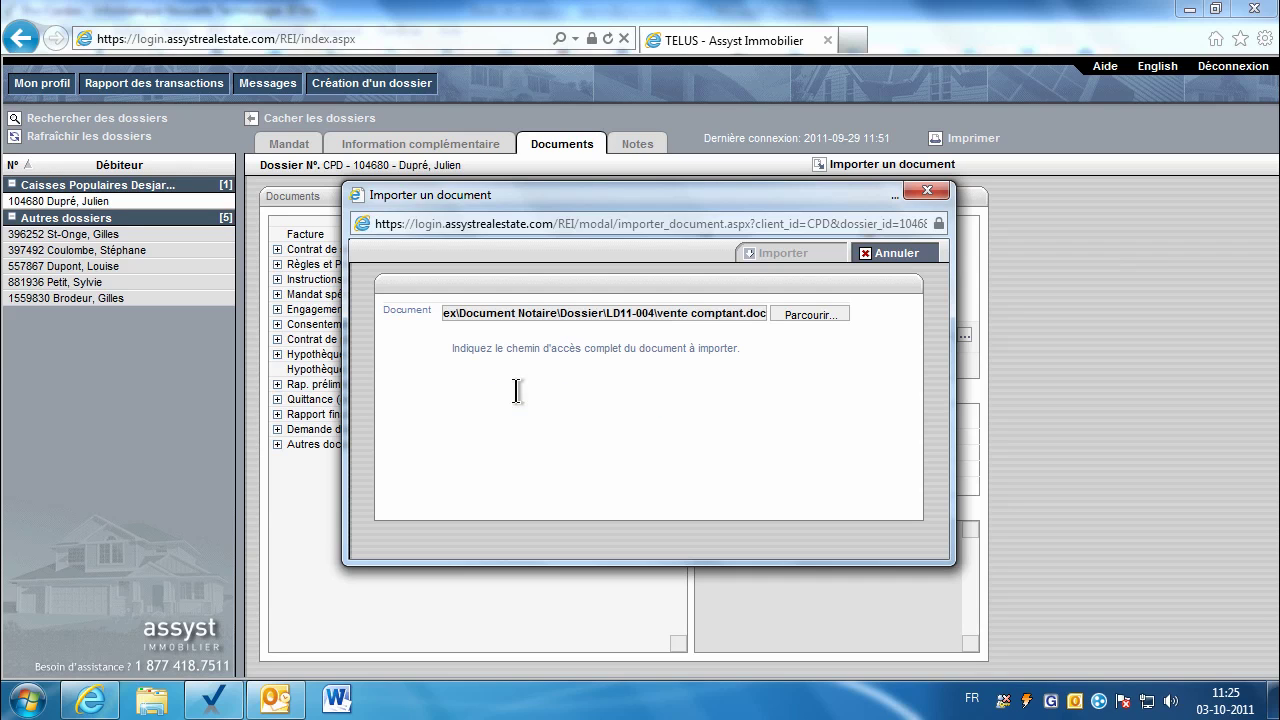
{"action": "left_click", "coordinate": [880, 256]}
Step: Start publishing vente comptant_v2.doc from Autres documents, cancel it, and show the Mandat page
{"action": "left_click", "coordinate": [277, 444]}
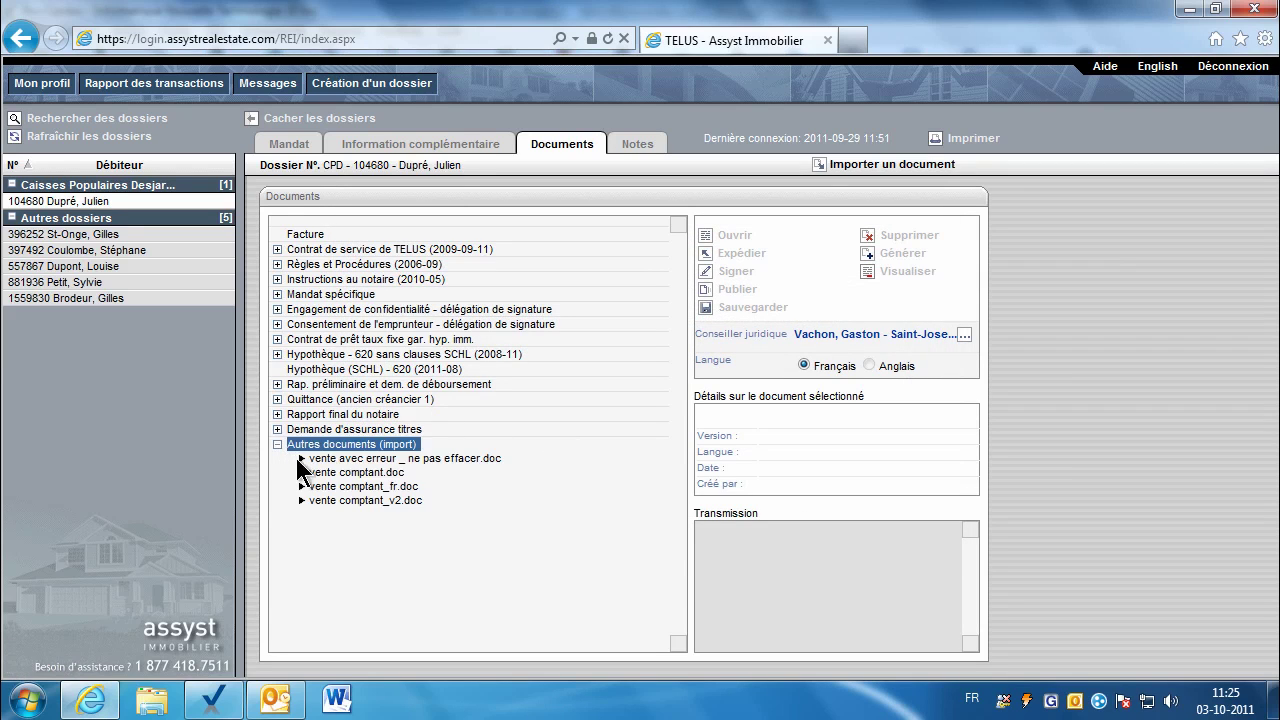
{"action": "left_click", "coordinate": [340, 501]}
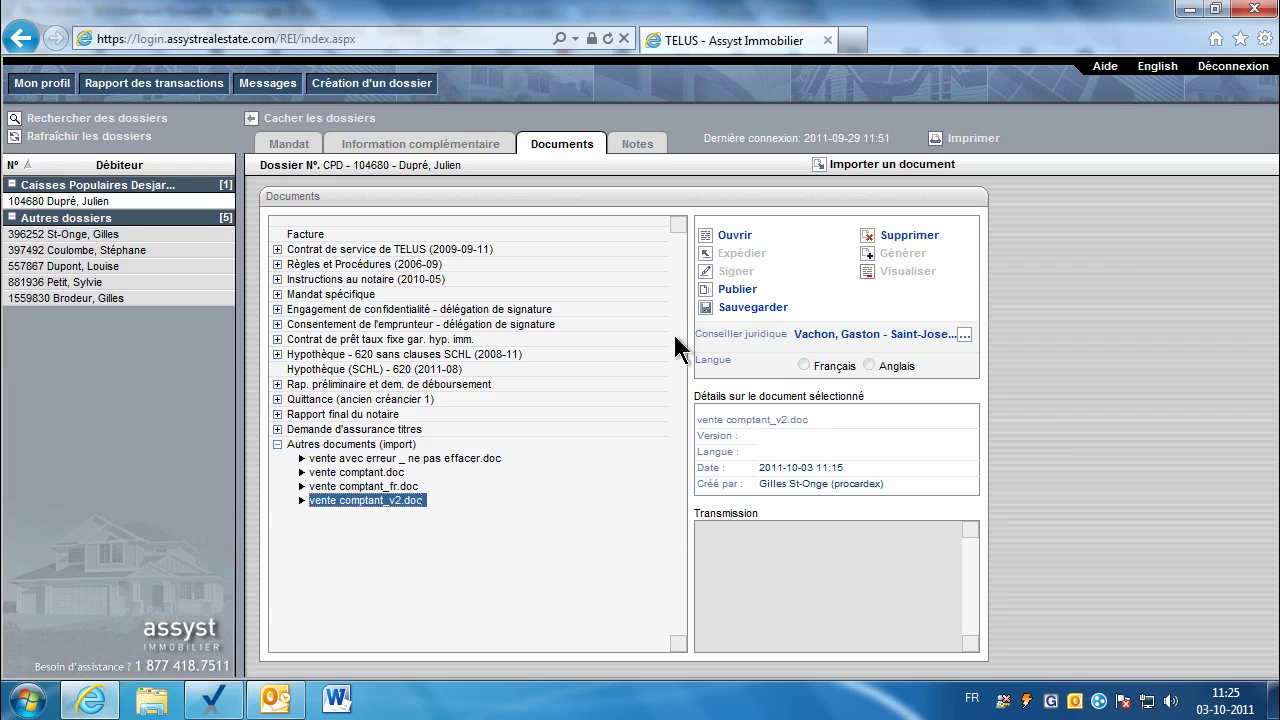
{"action": "left_click", "coordinate": [726, 291]}
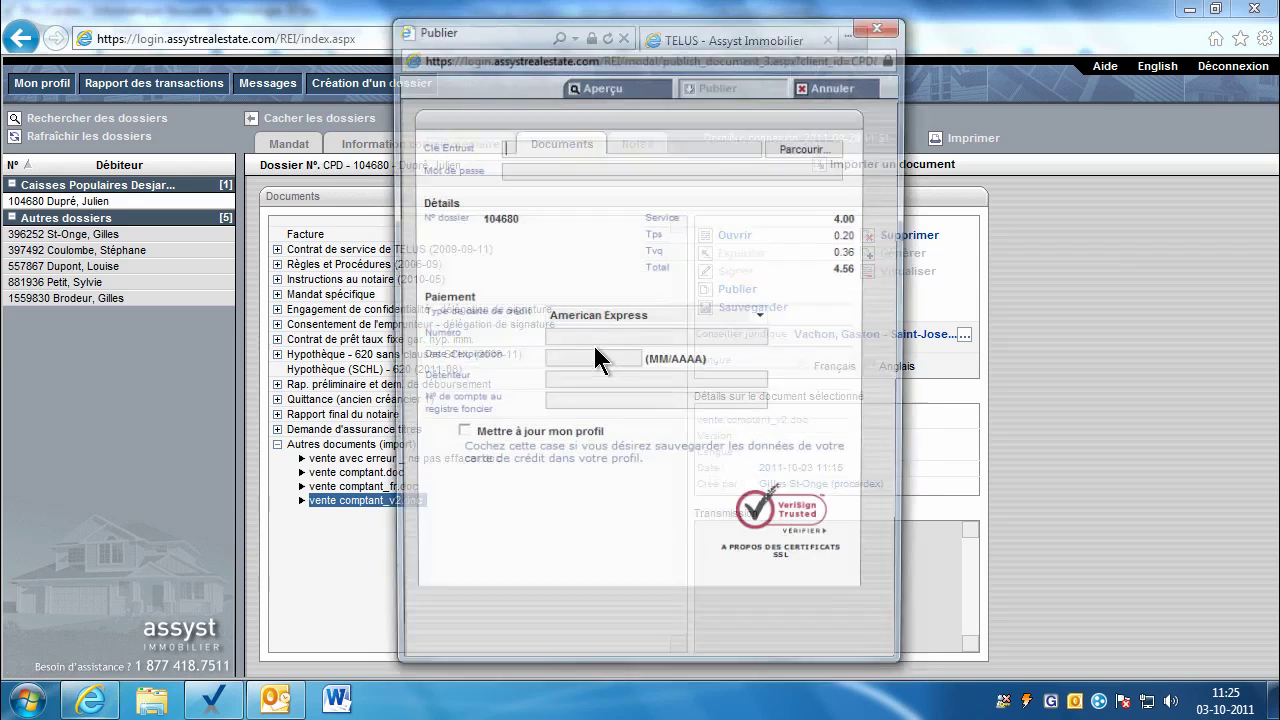
{"action": "left_click", "coordinate": [816, 88]}
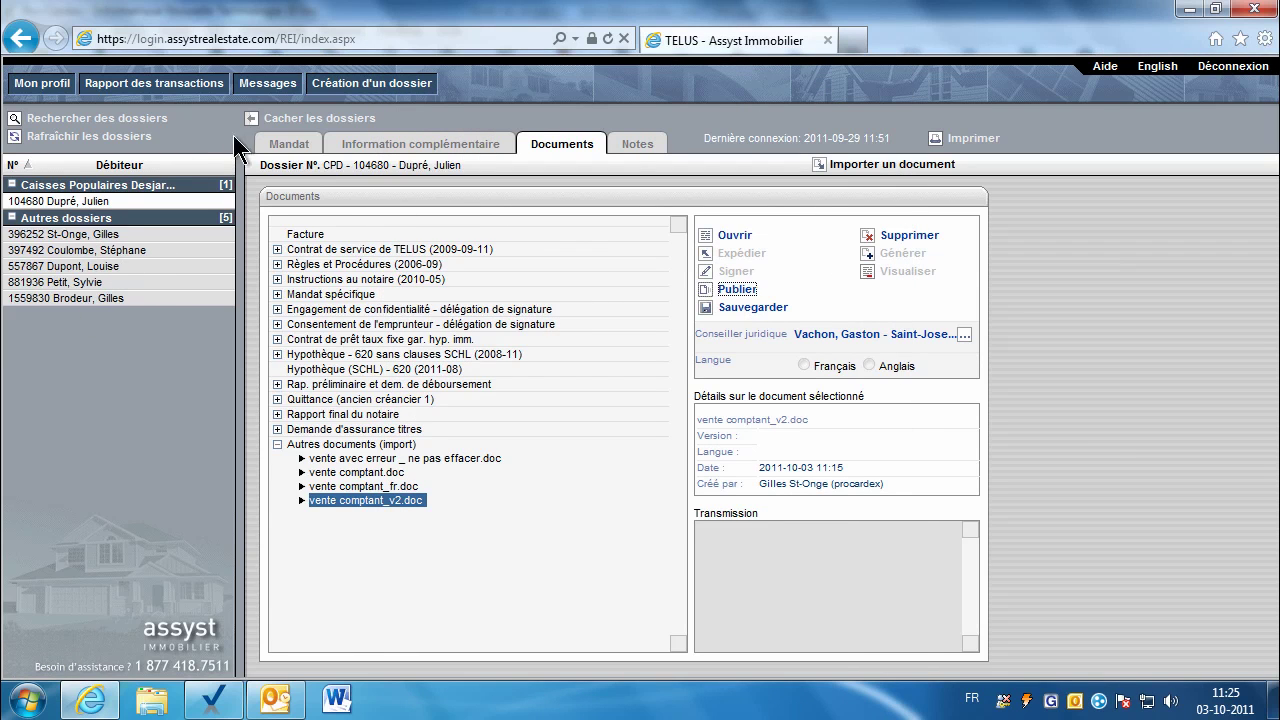
{"action": "left_click", "coordinate": [285, 146]}
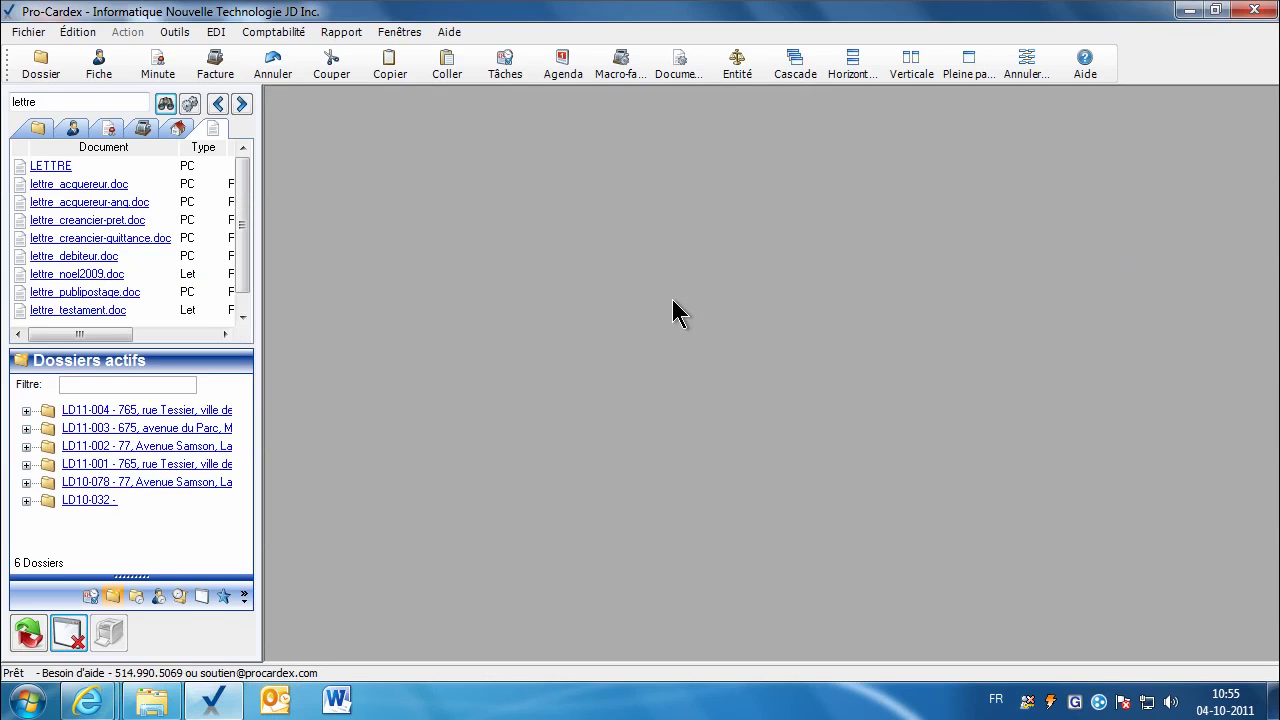
Step: Search the Pro-Cardex help for 'fusion' and open the Fusion et Publication en ligne guide
{"action": "left_click", "coordinate": [1086, 66]}
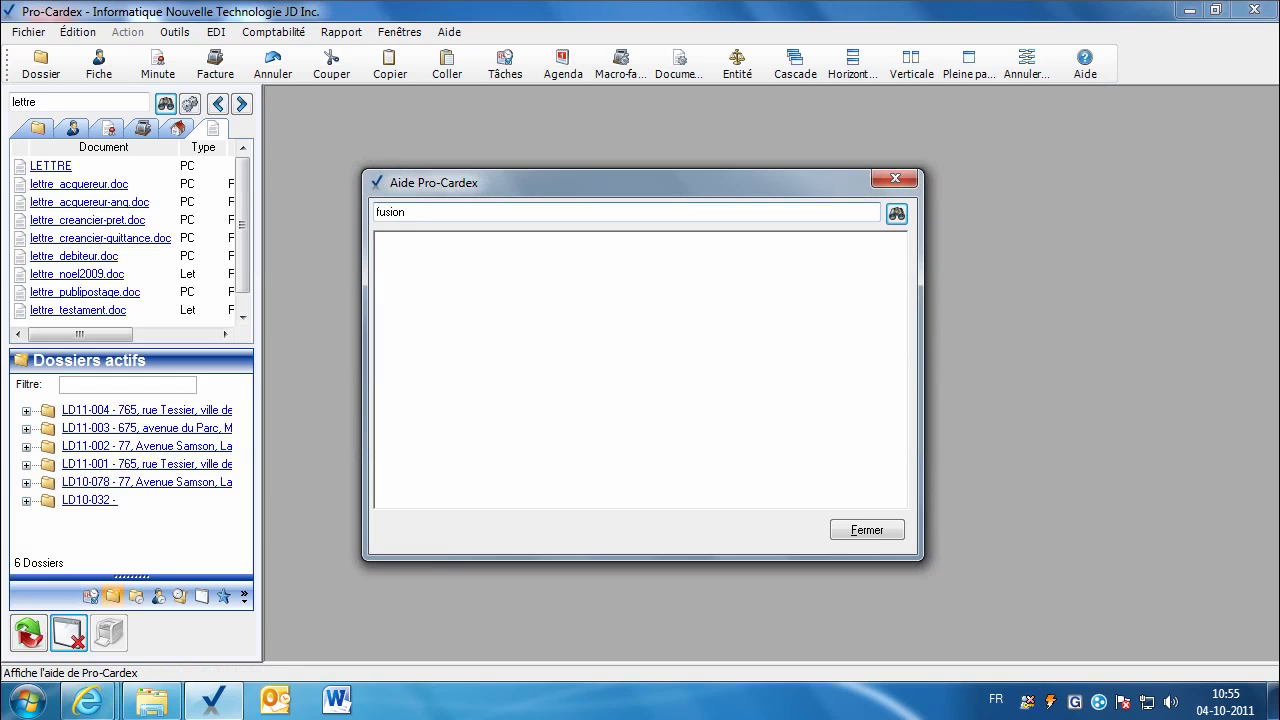
{"action": "key", "text": "Return"}
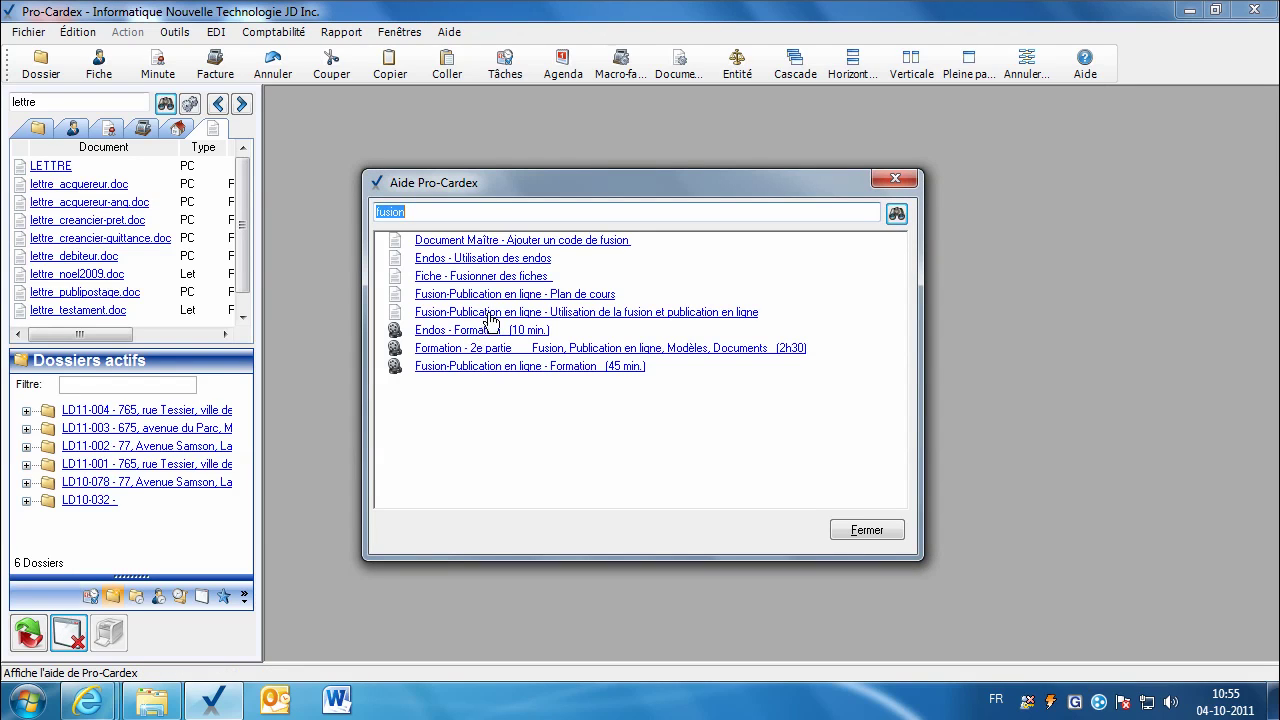
{"action": "left_click", "coordinate": [587, 319]}
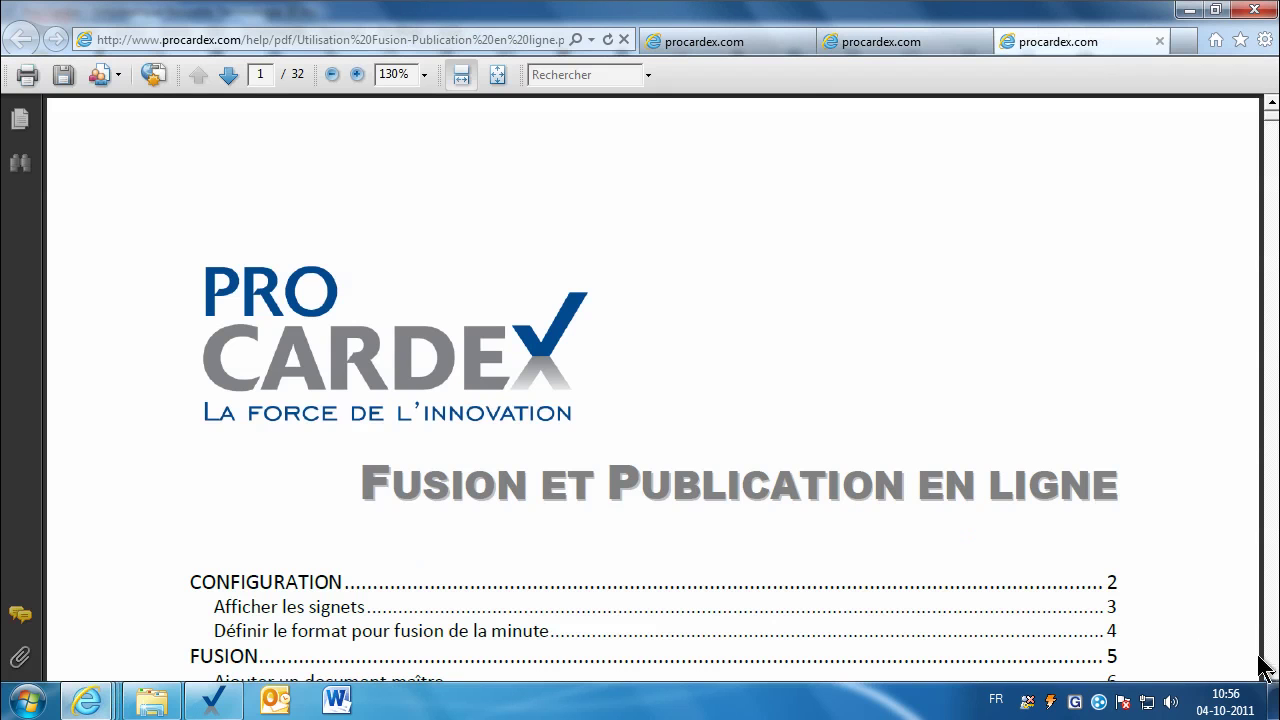
Step: View the guide's page 21, Compléter les signets vides, then close the Pro-Cardex help
{"action": "left_click", "coordinate": [1272, 676]}
{"action": "left_click", "coordinate": [1273, 676]}
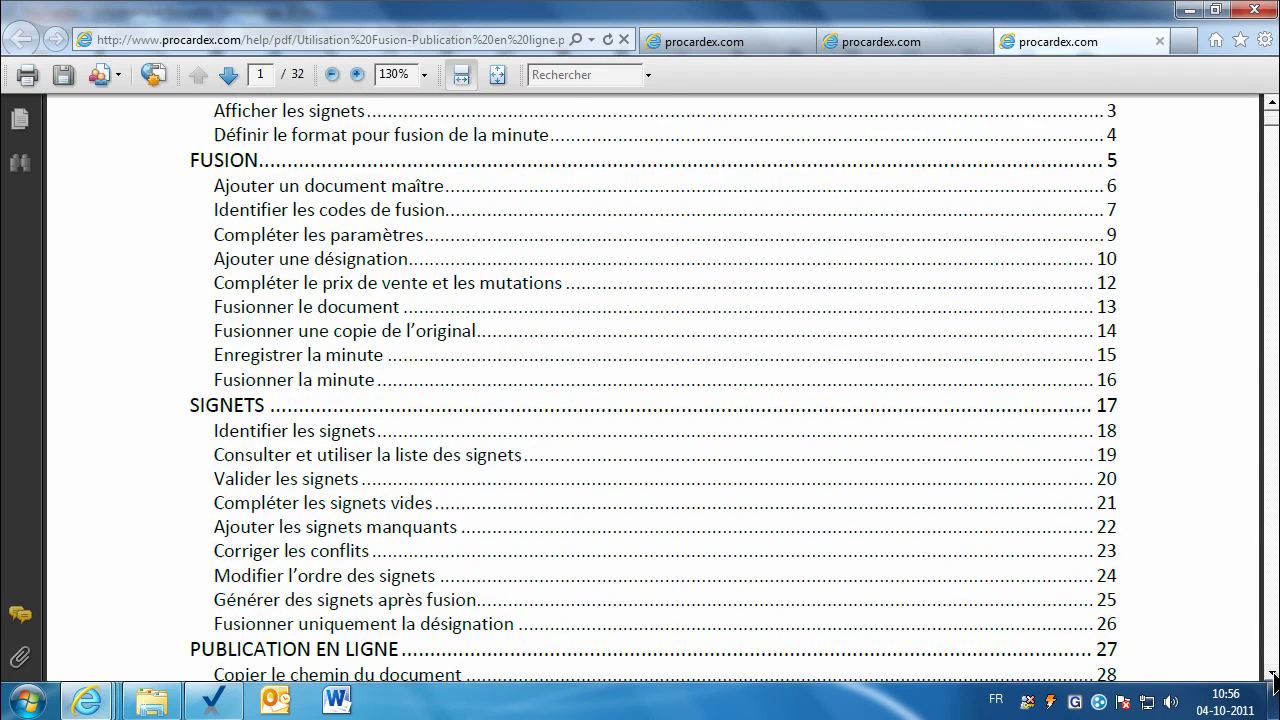
{"action": "left_click", "coordinate": [281, 503]}
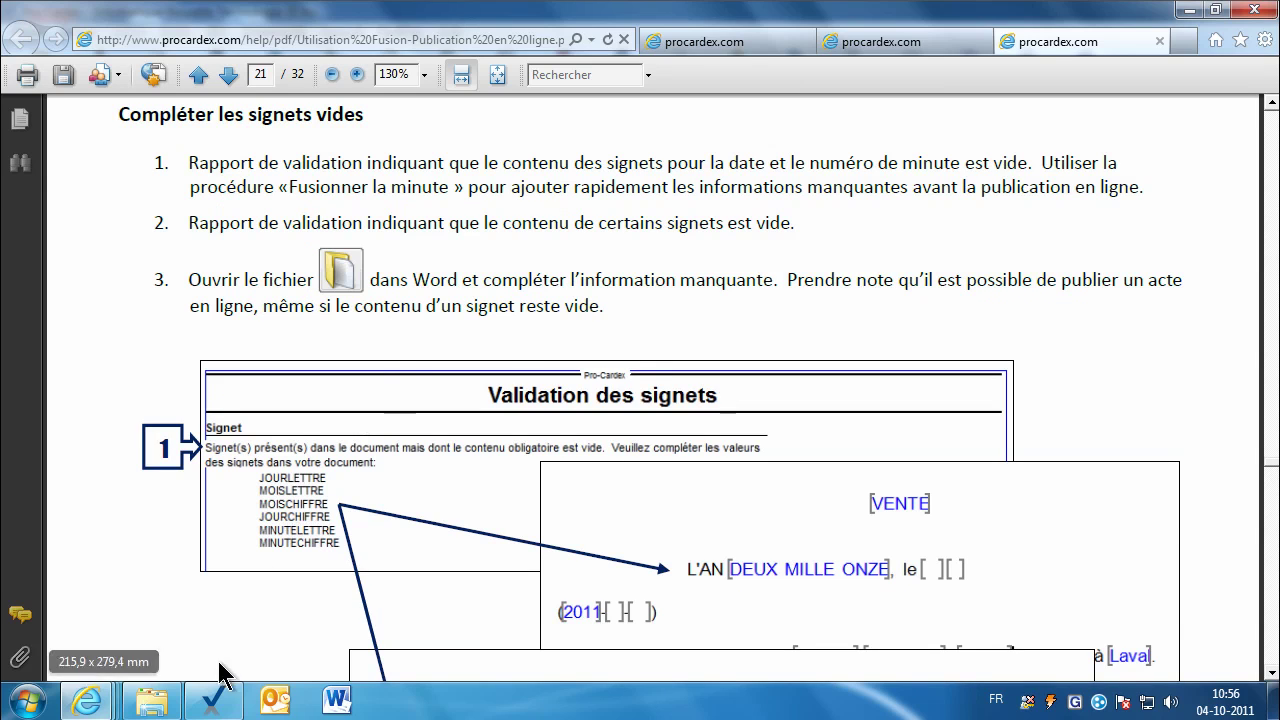
{"action": "left_click", "coordinate": [213, 700]}
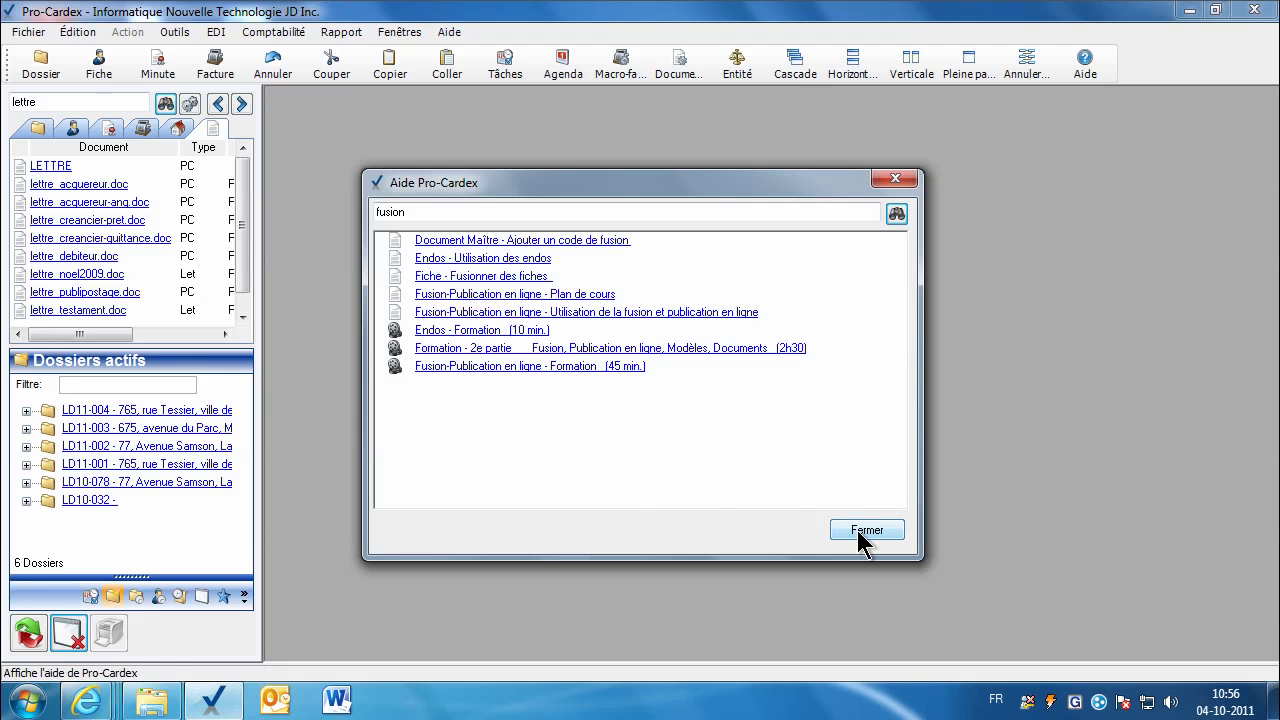
{"action": "left_click", "coordinate": [864, 533]}
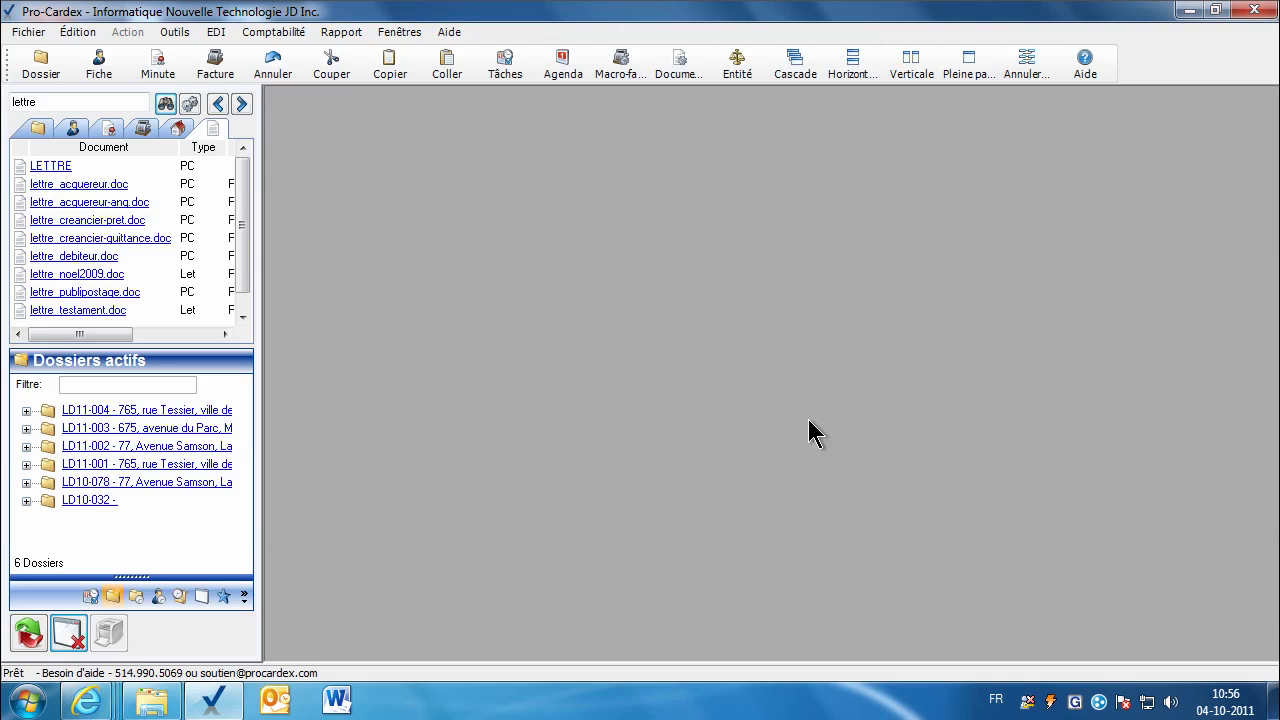